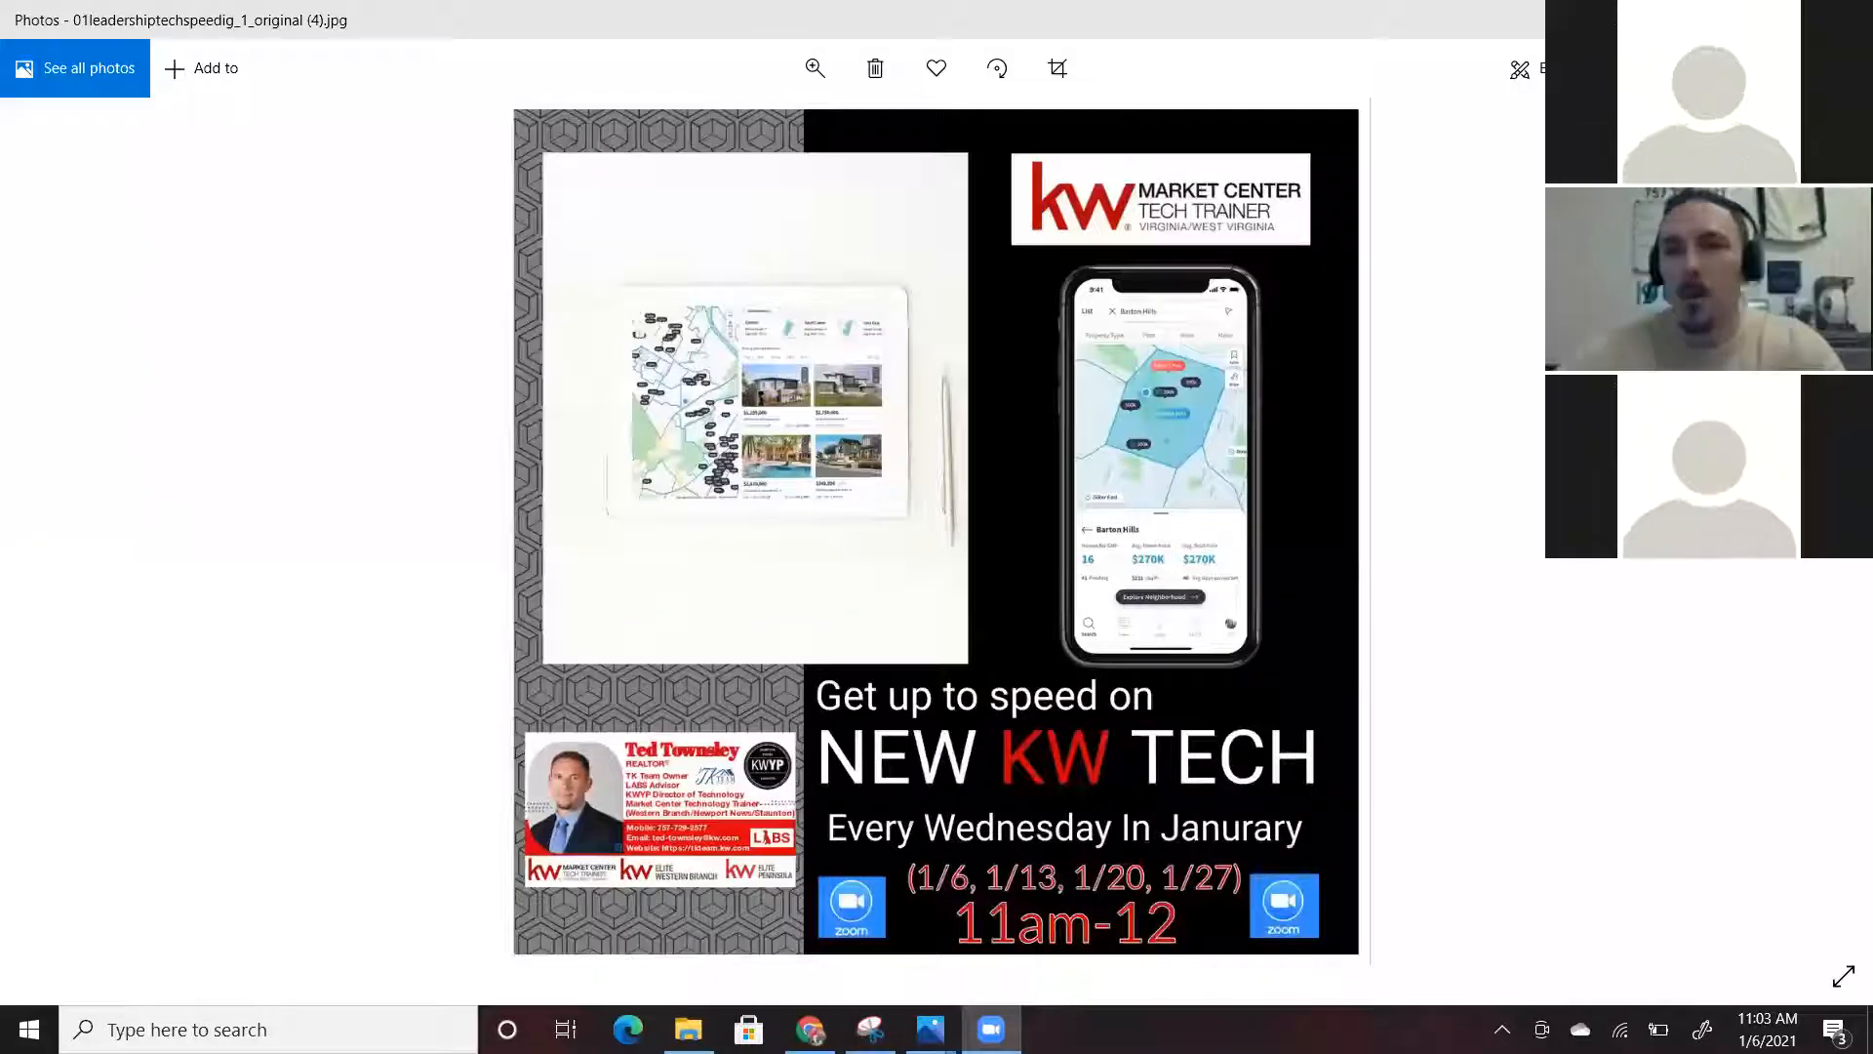
Close the flyer image in Photos to get back to the KW Command dashboard in Chrome
left_click(1733, 20)
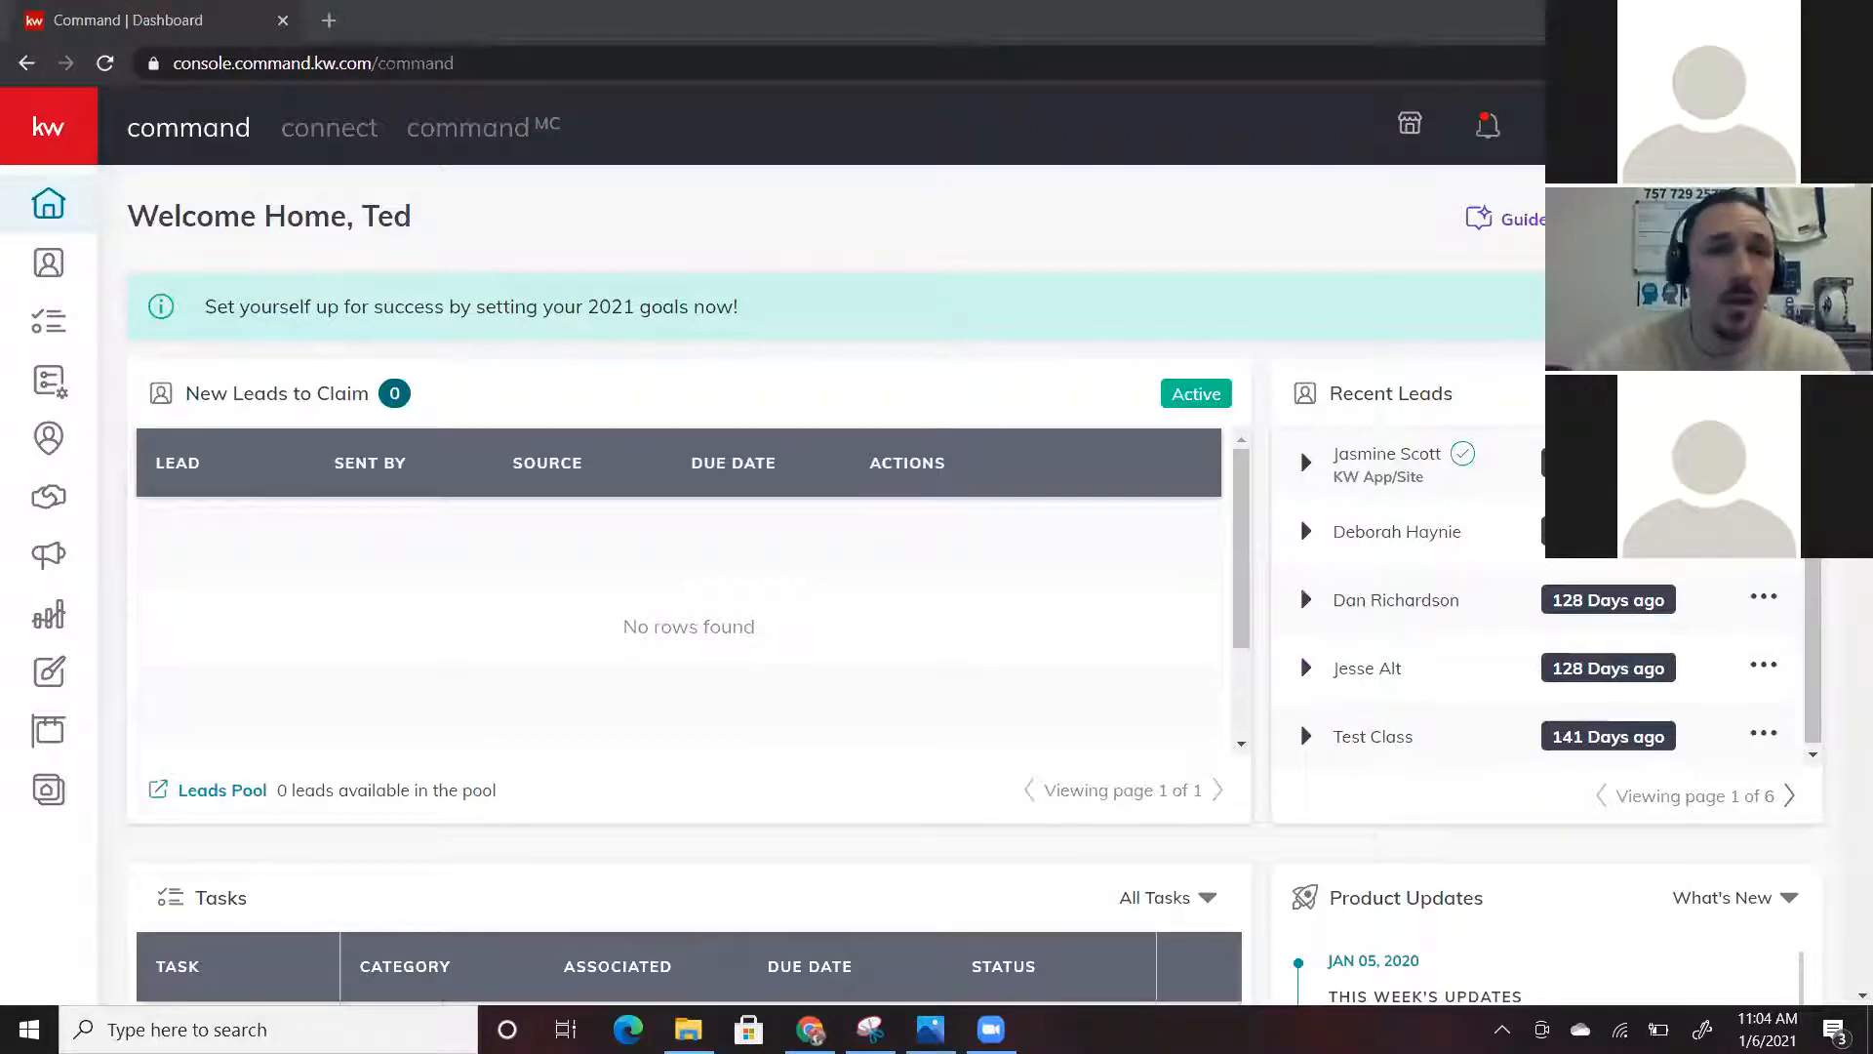
Open account Settings and browse the connected apps: DocuSign, Facebook, Twitter and Google Calendar
left_click(1663, 127)
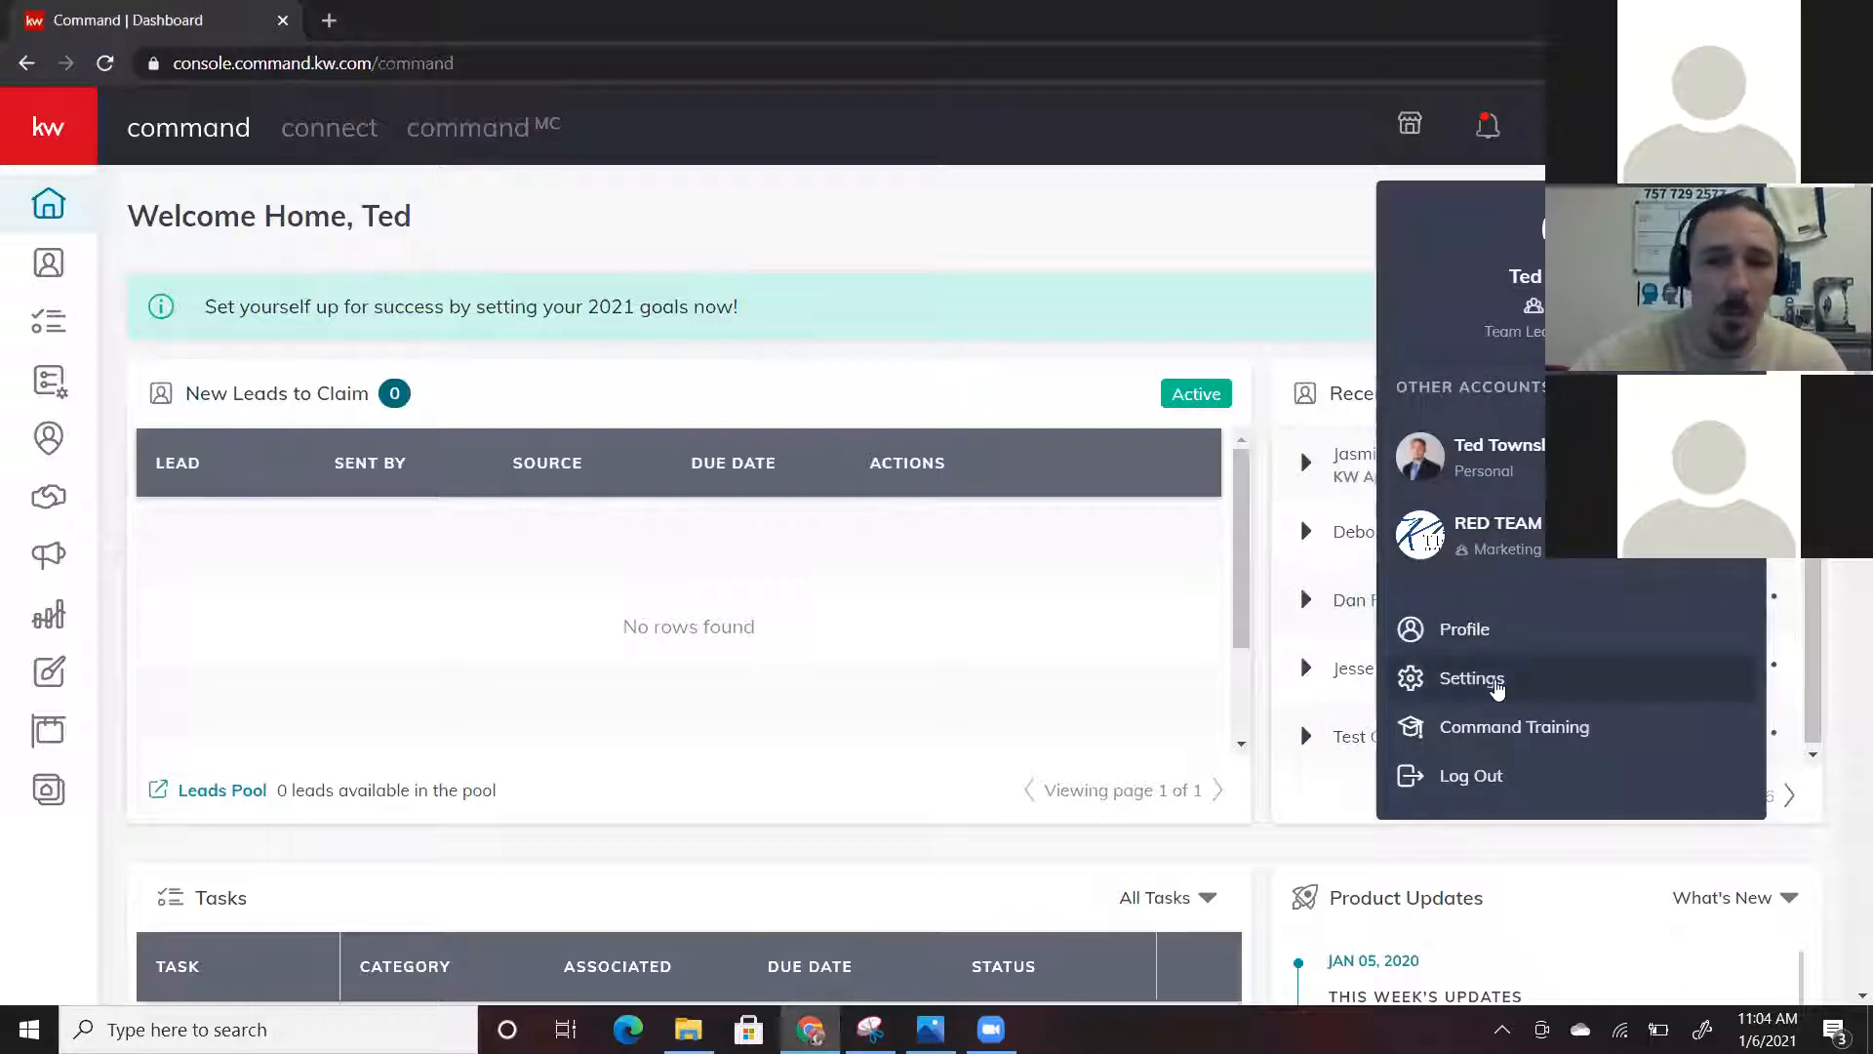
left_click(1497, 686)
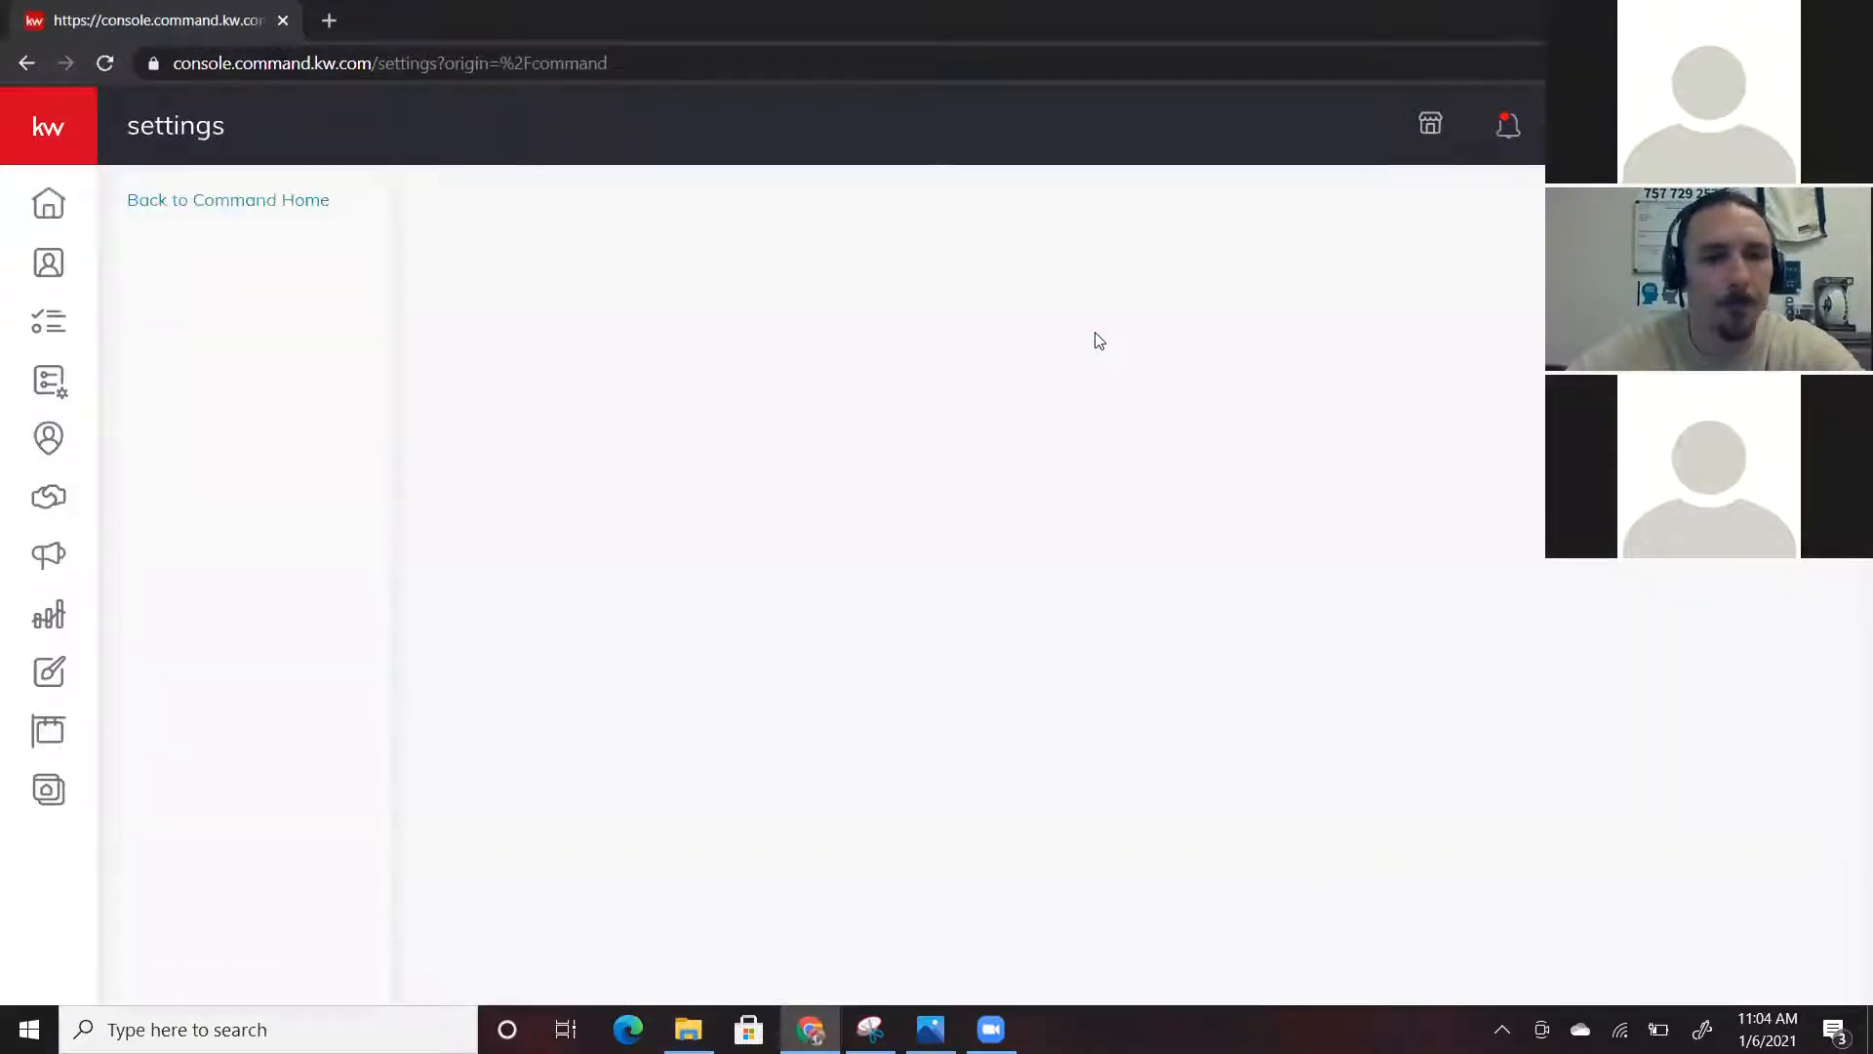
scroll(1171, 580, "down", 1)
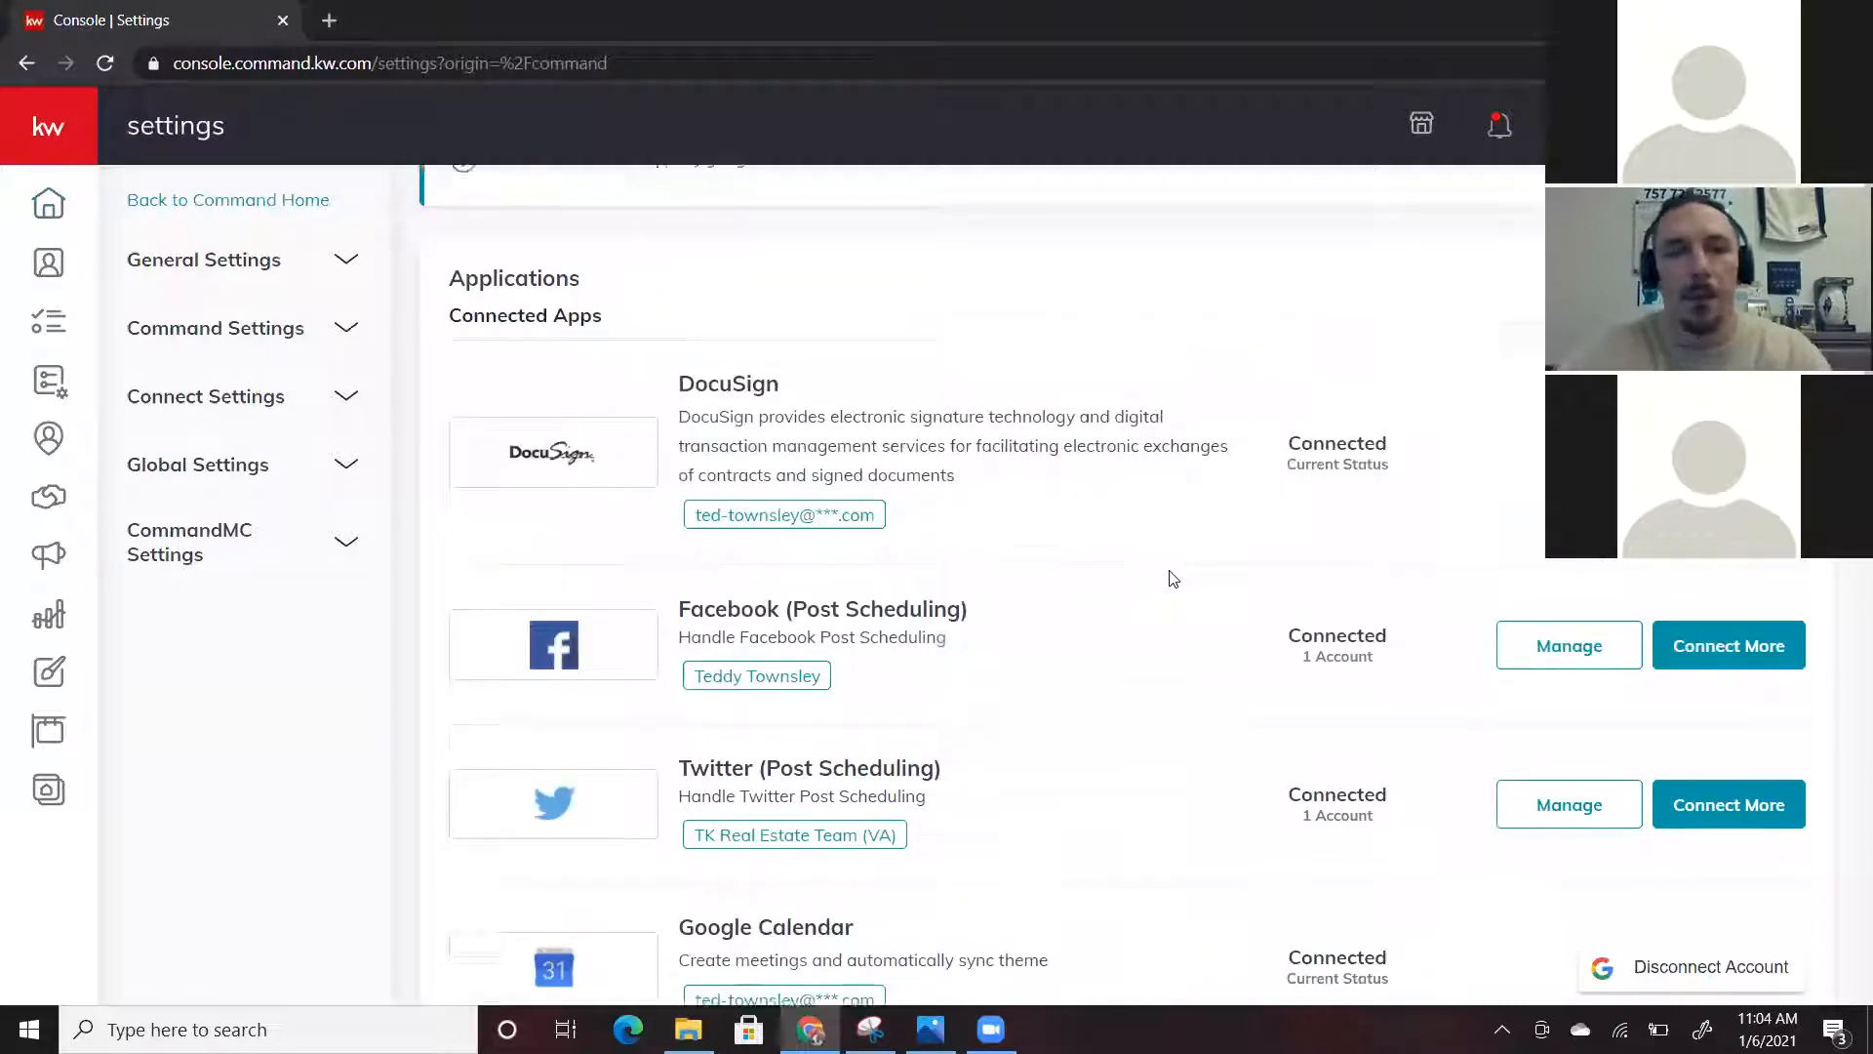
scroll(1173, 578, "down", 1)
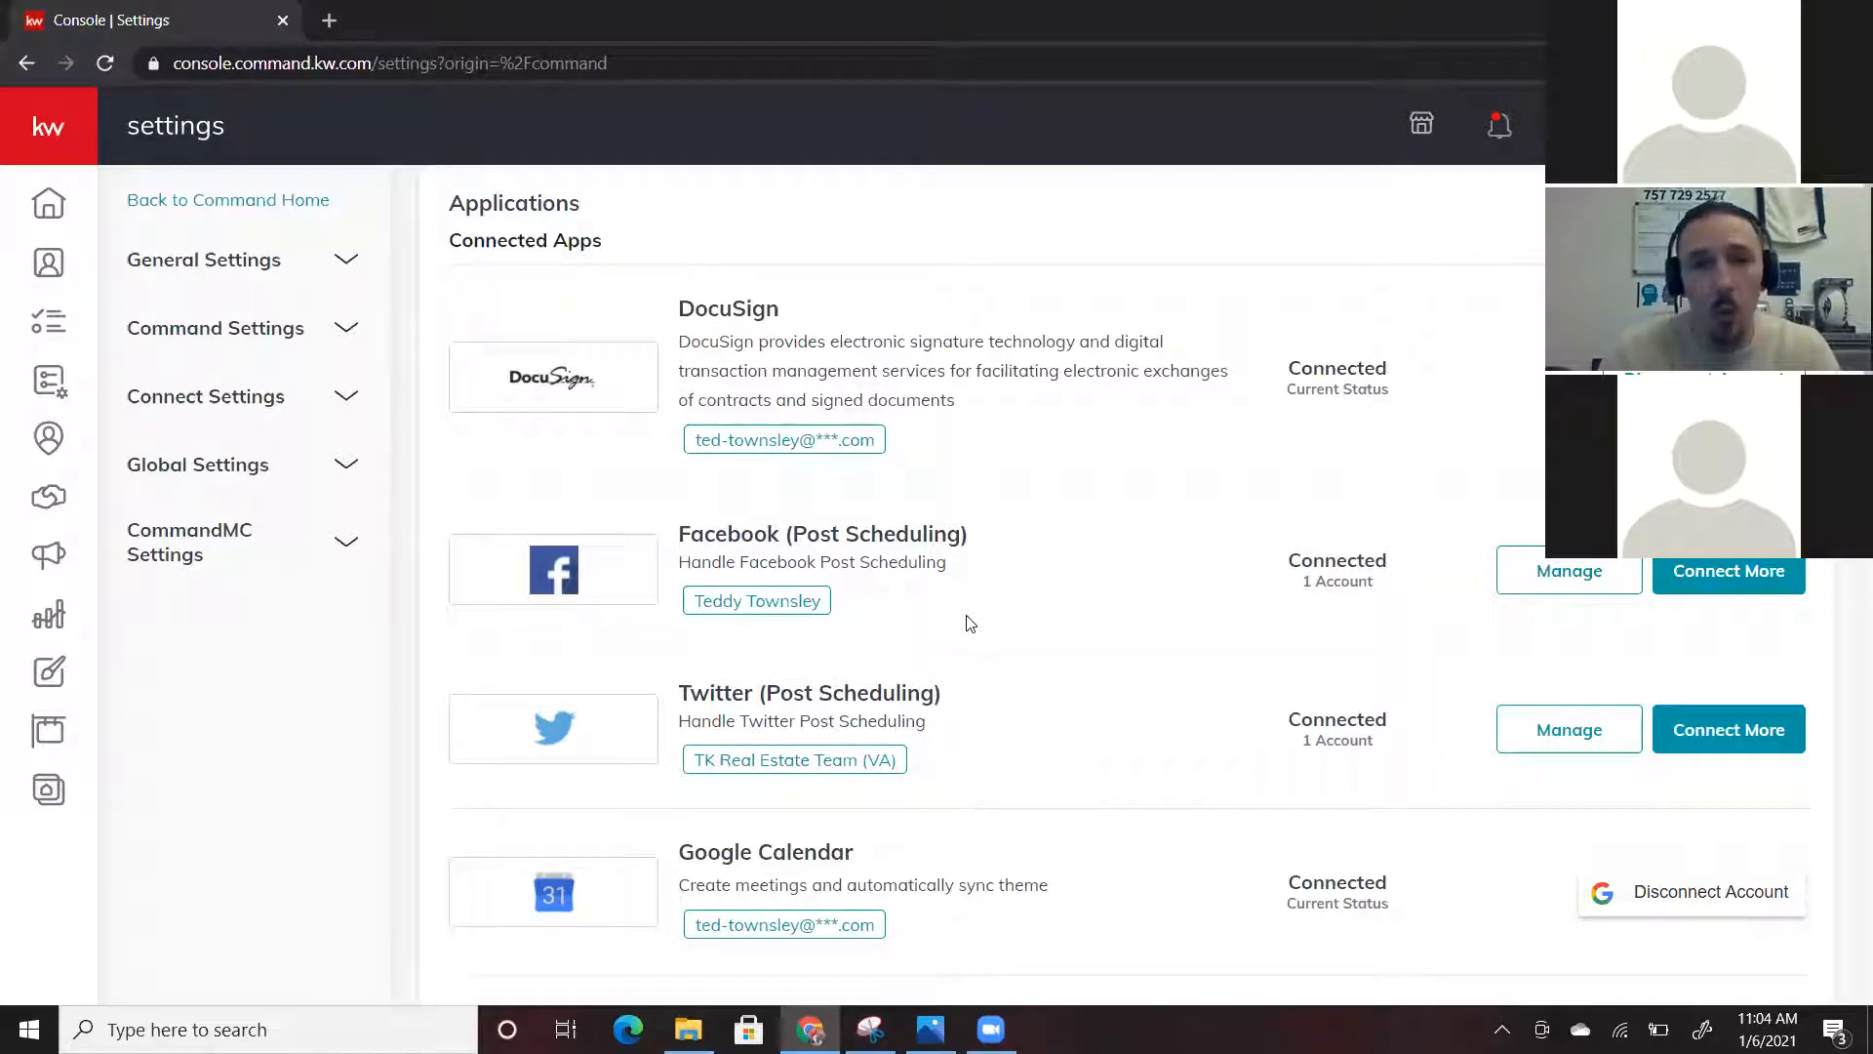
scroll(971, 623, "down", 2)
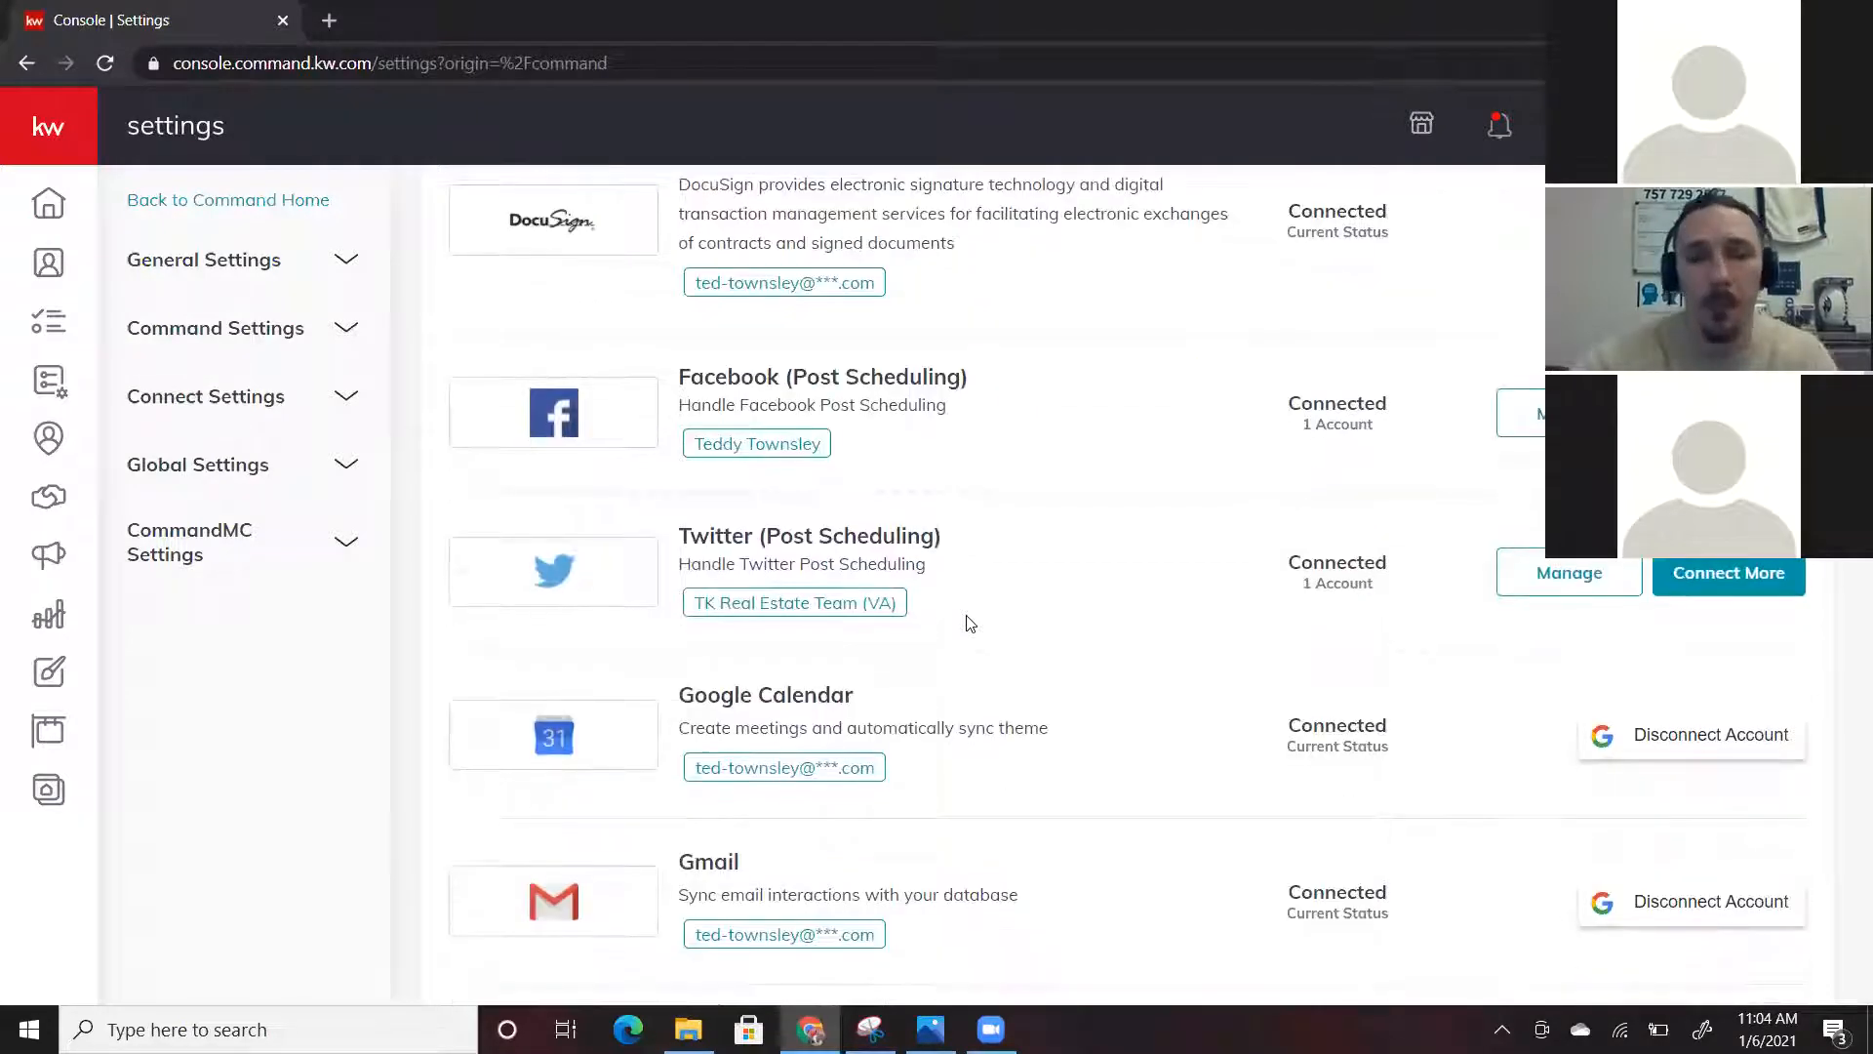
scroll(1099, 540, "down", 1)
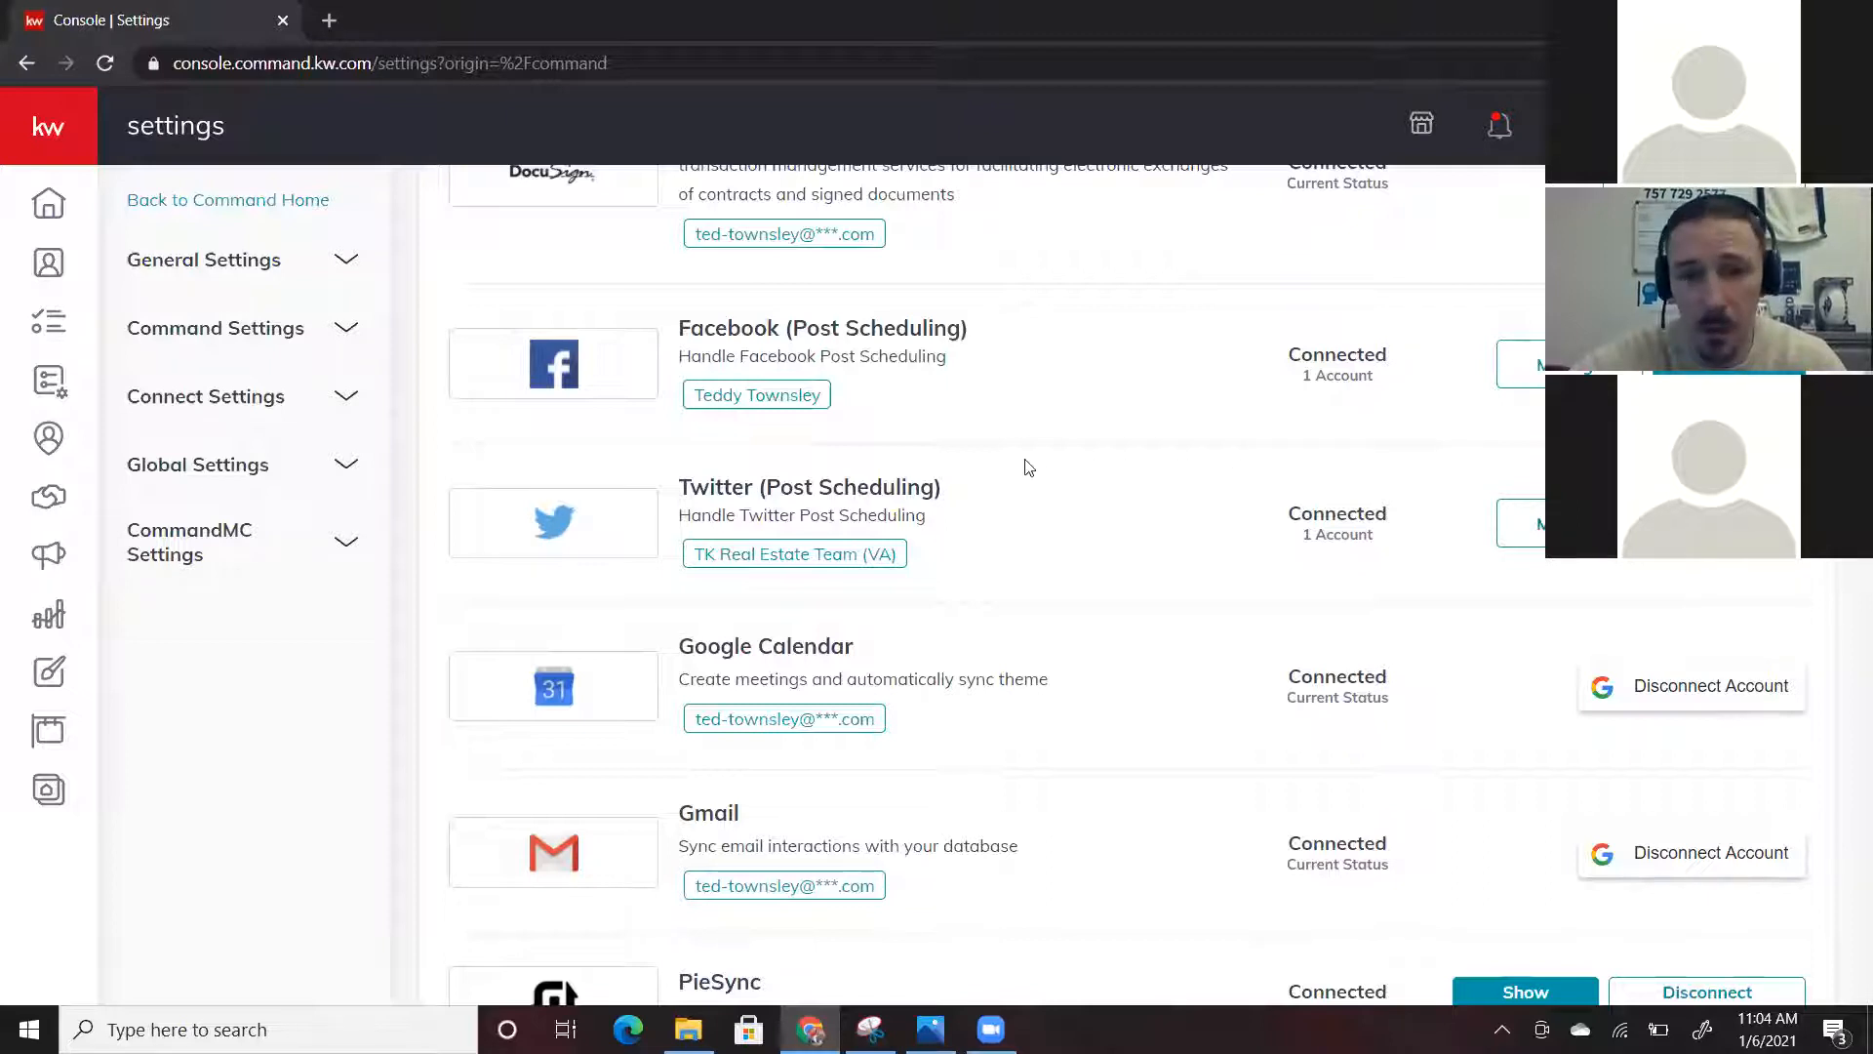
scroll(1029, 468, "down", 1)
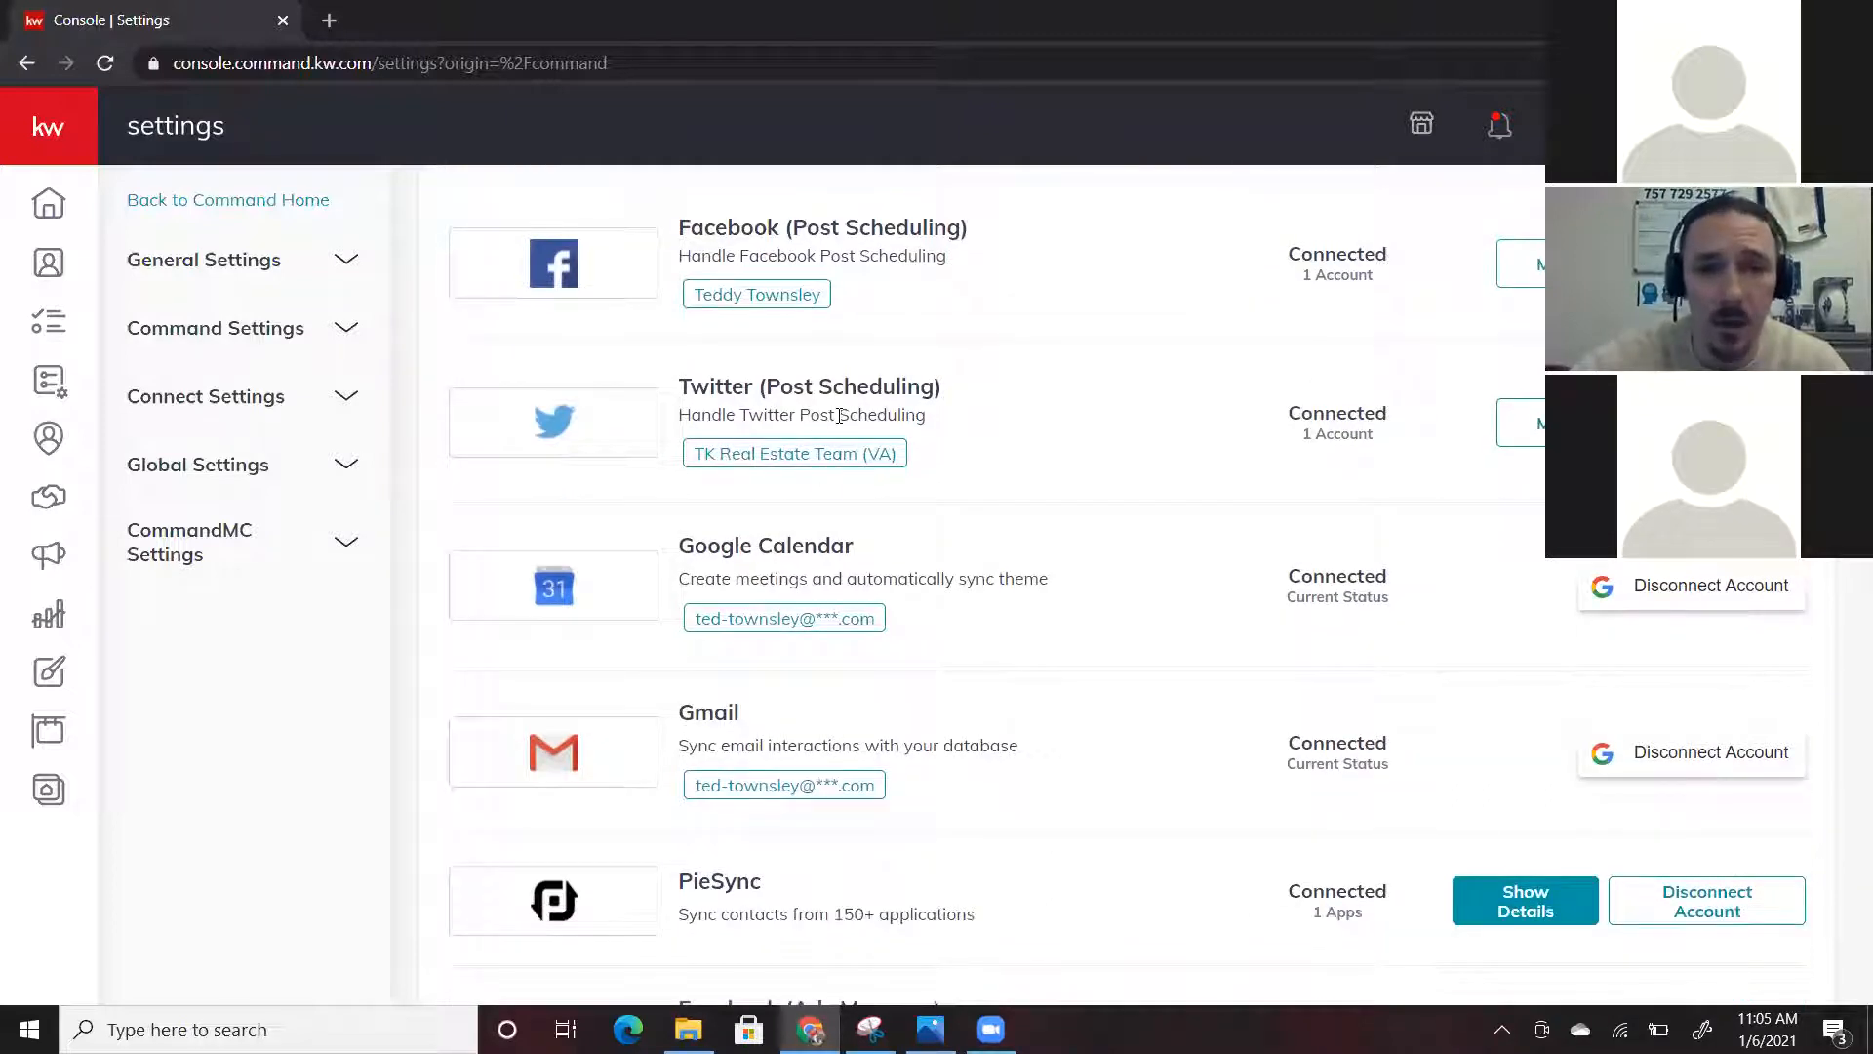
scroll(1077, 486, "down", 1)
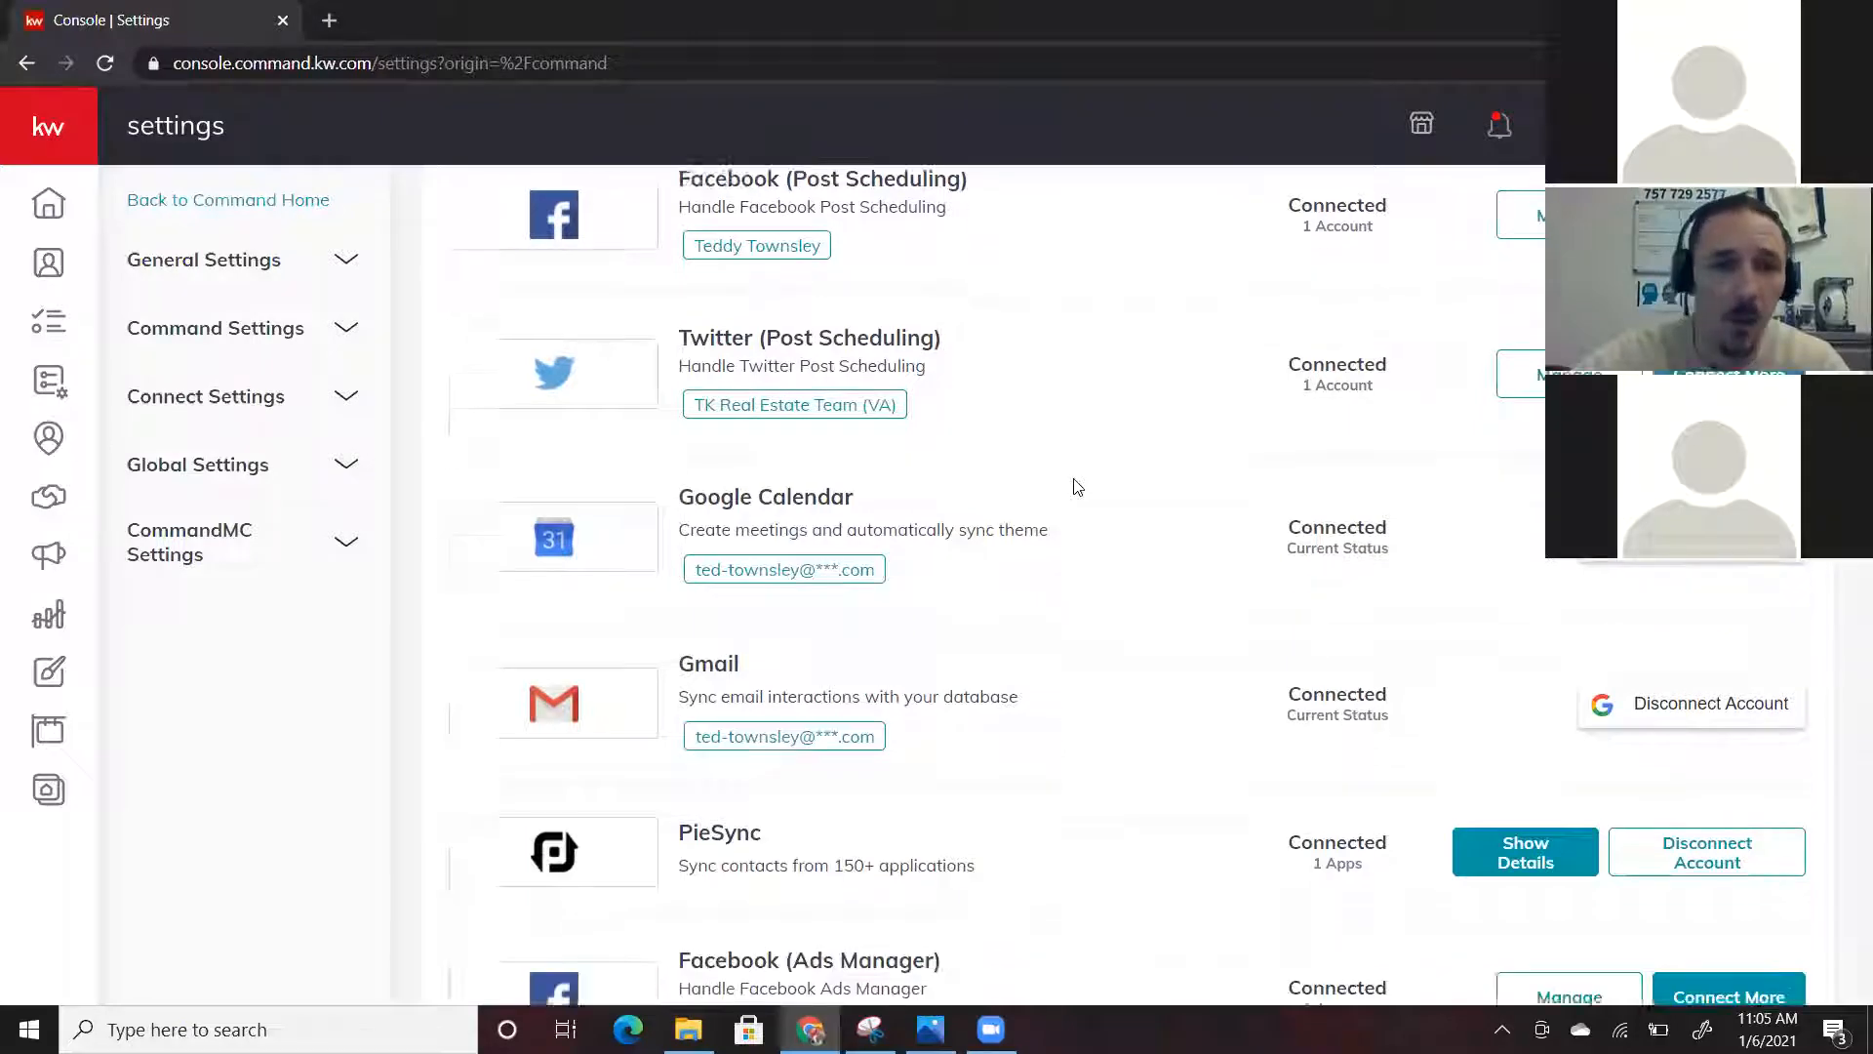
scroll(1077, 486, "down", 3)
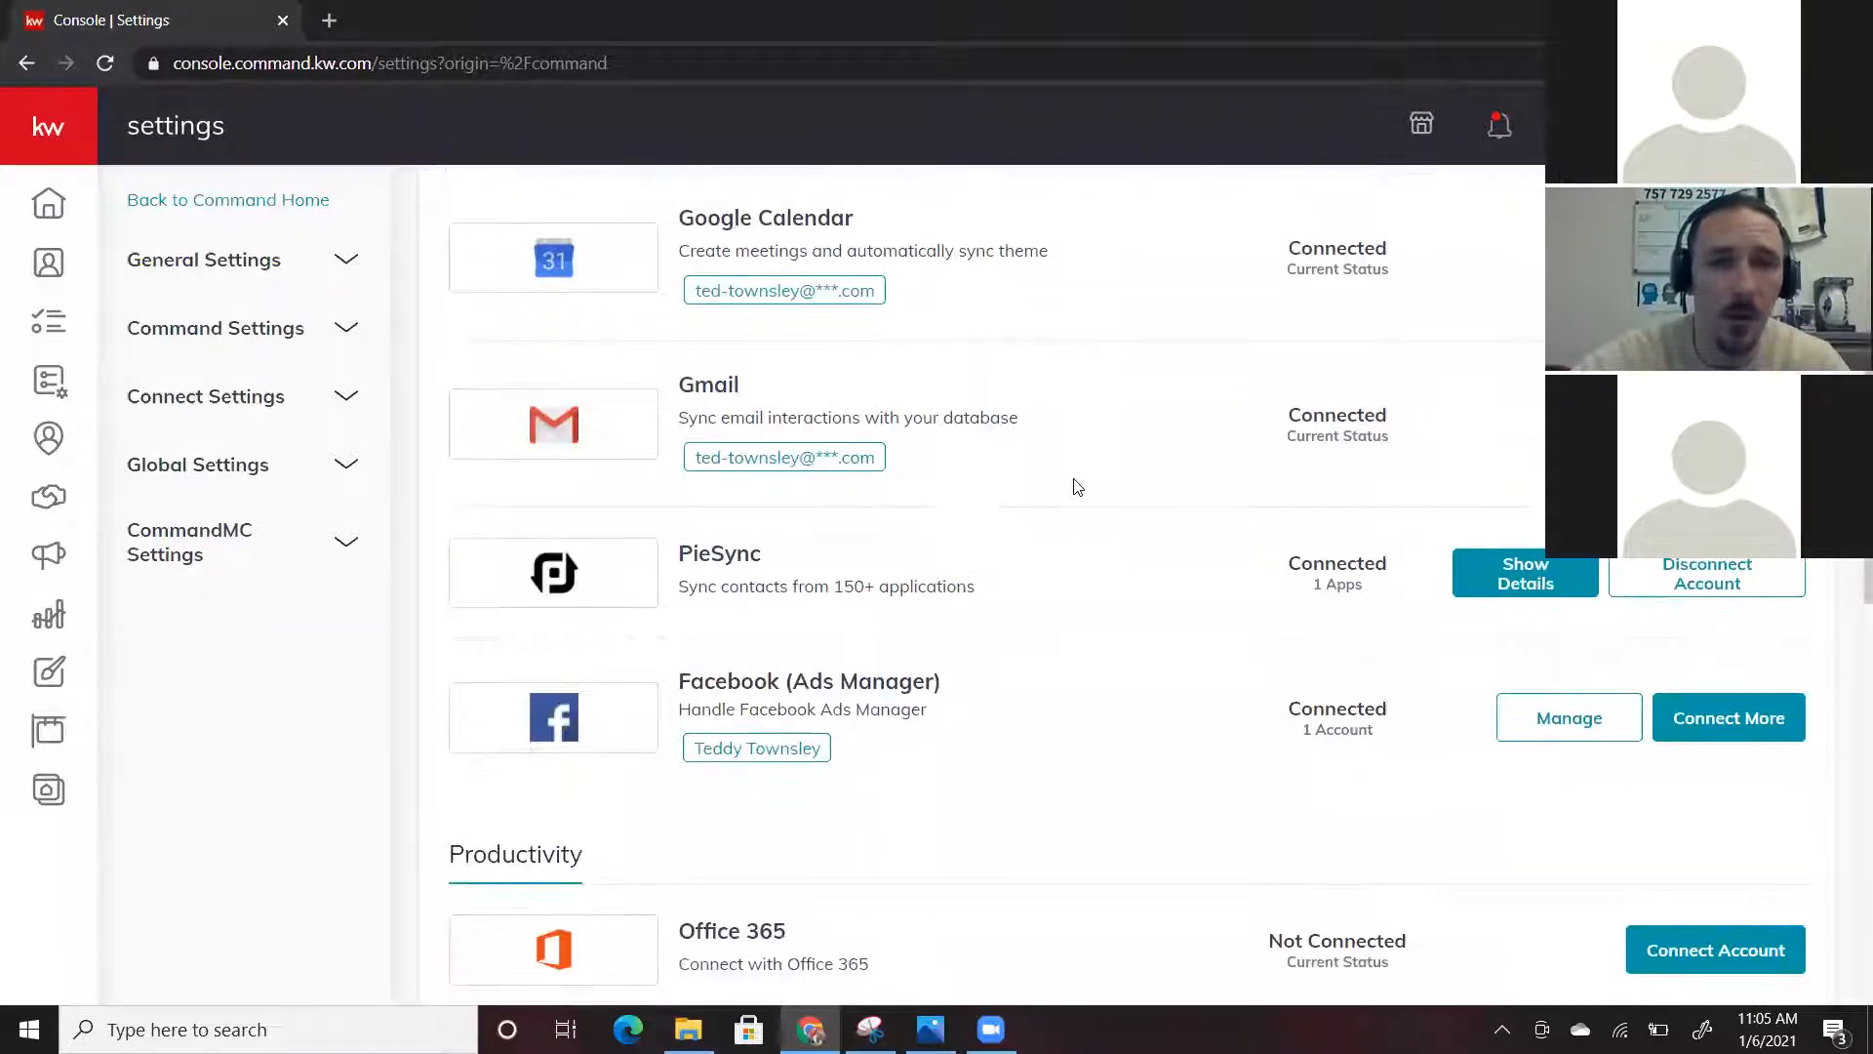
scroll(1077, 486, "down", 1)
scroll(1077, 486, "down", 1)
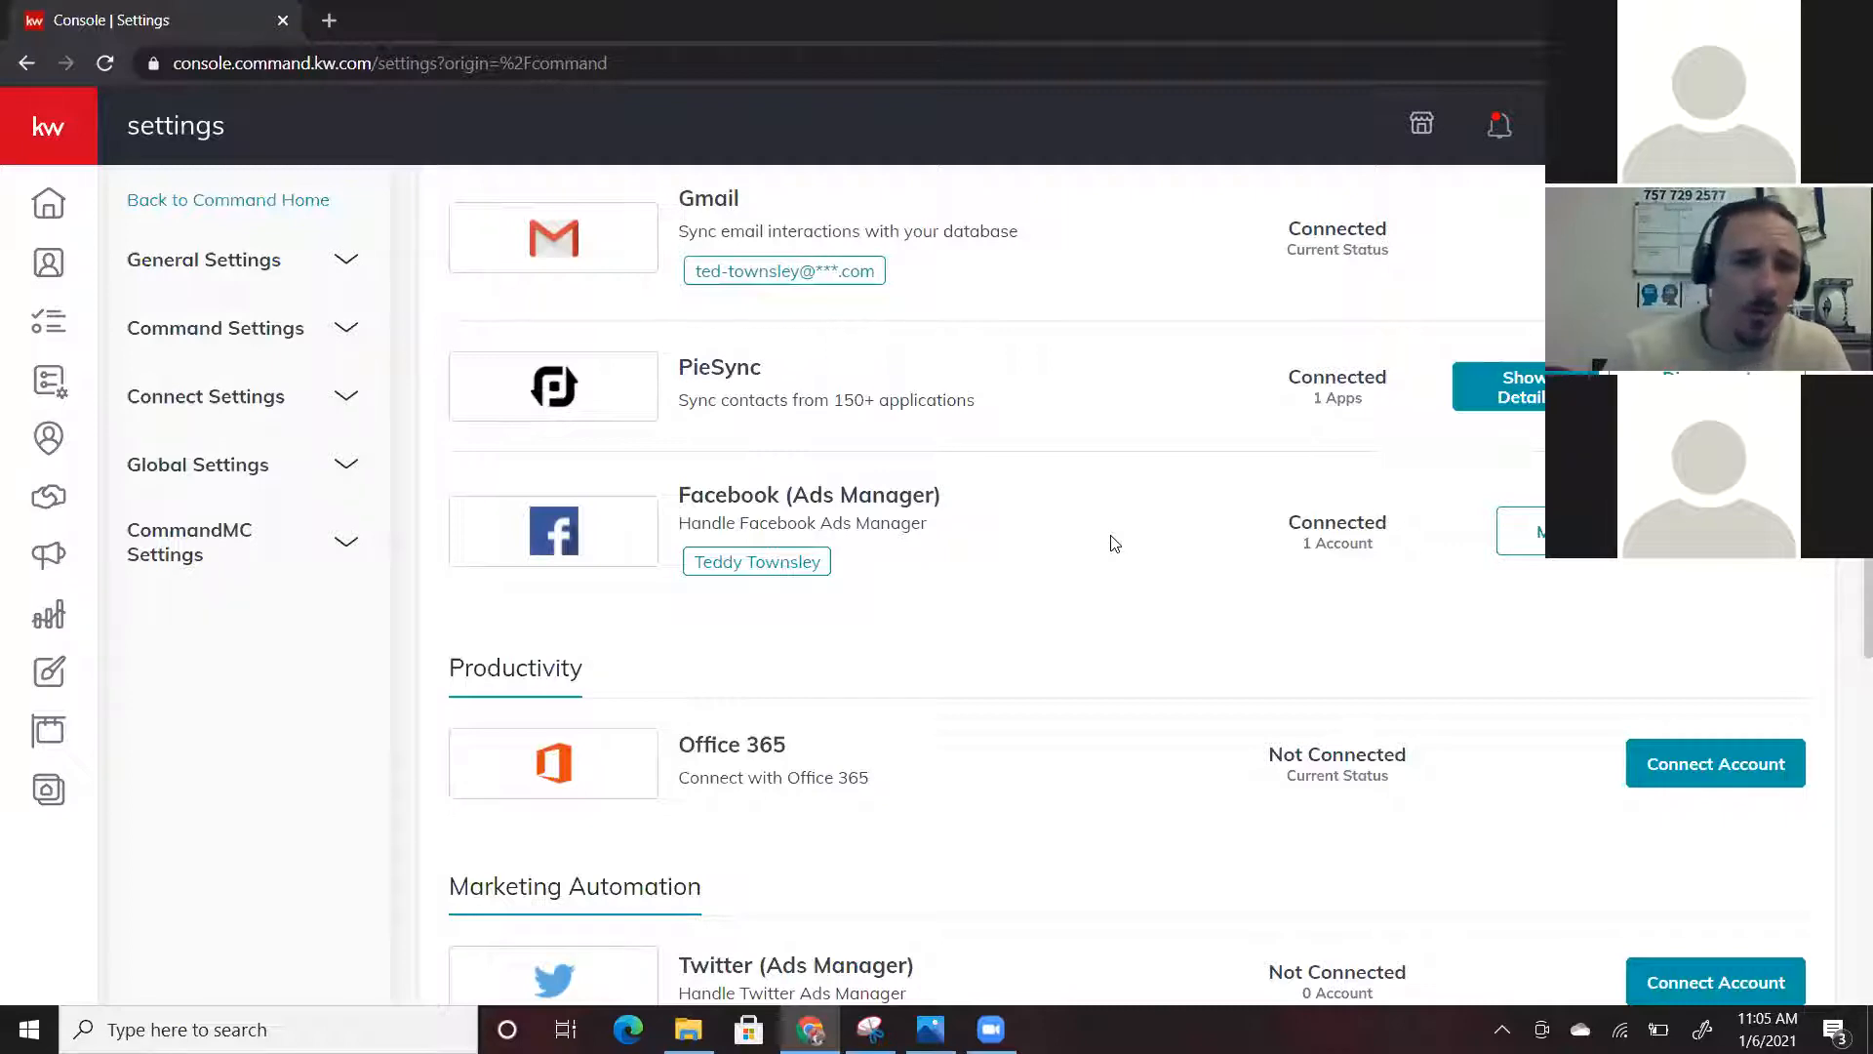
scroll(1115, 543, "down", 4)
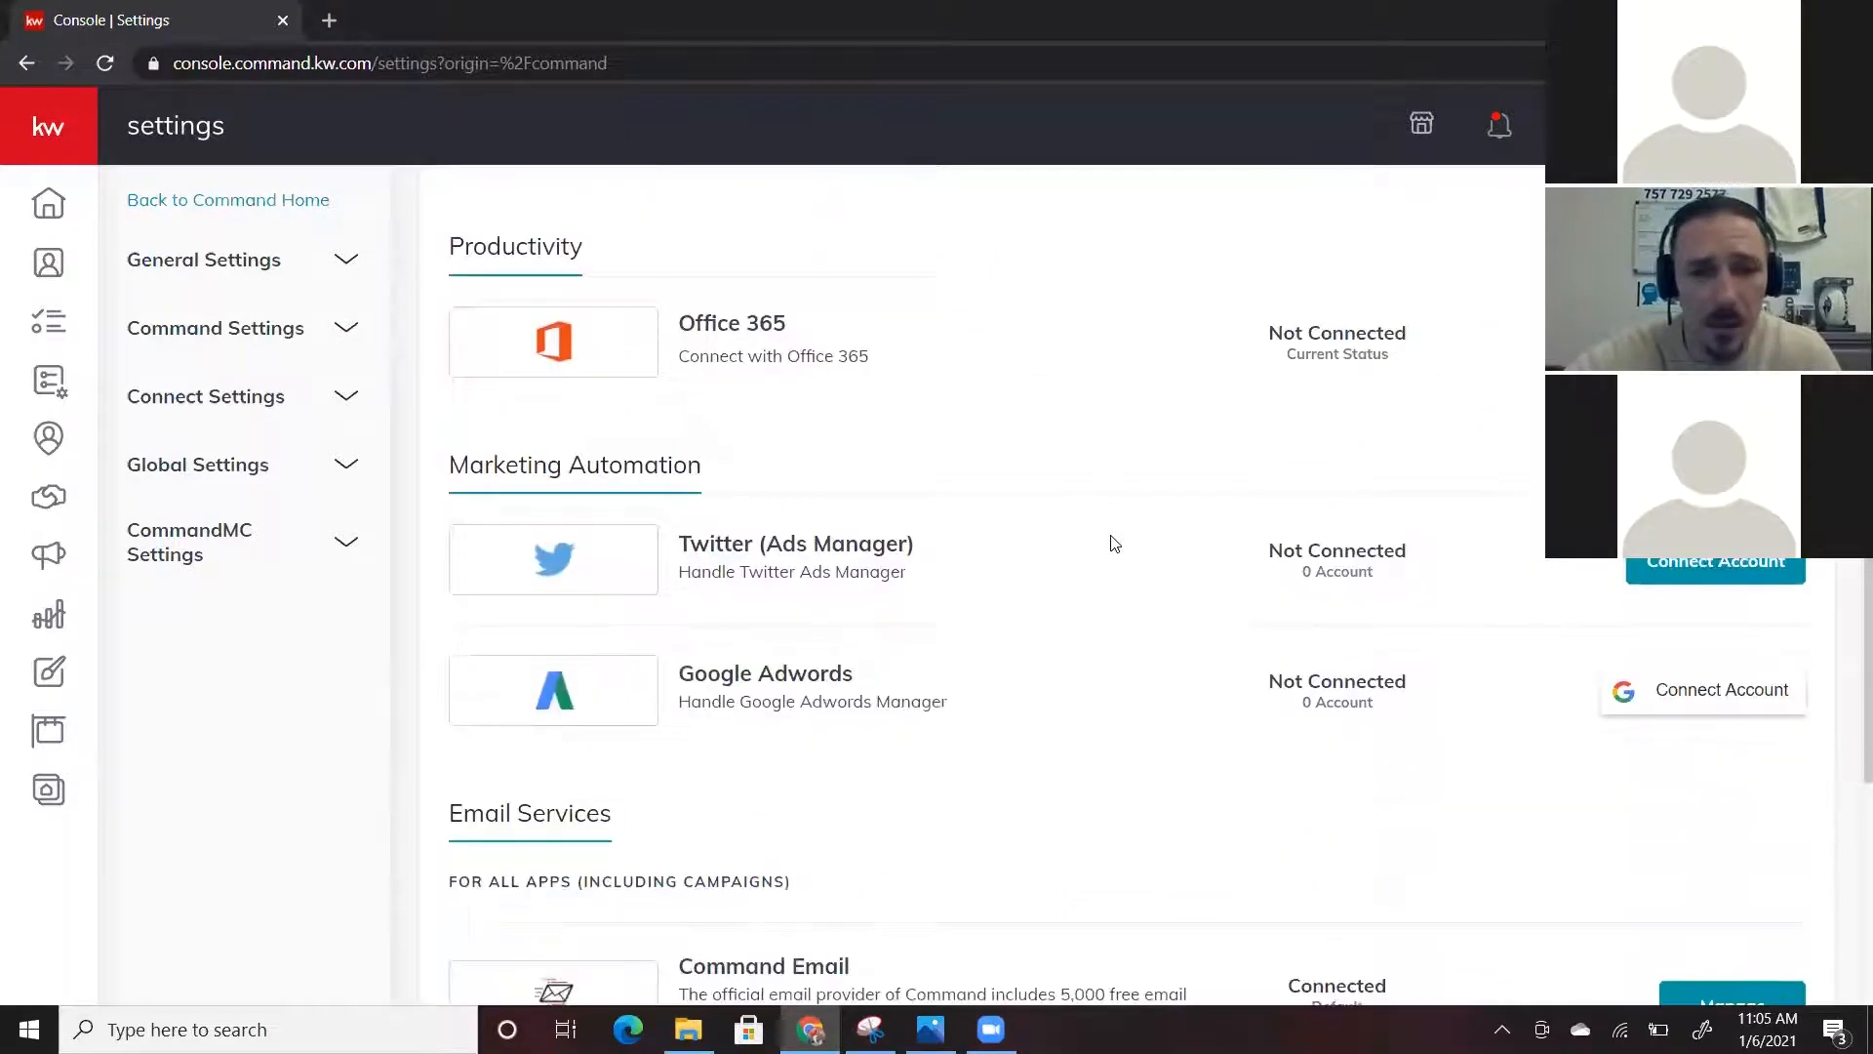
scroll(1115, 542, "down", 2)
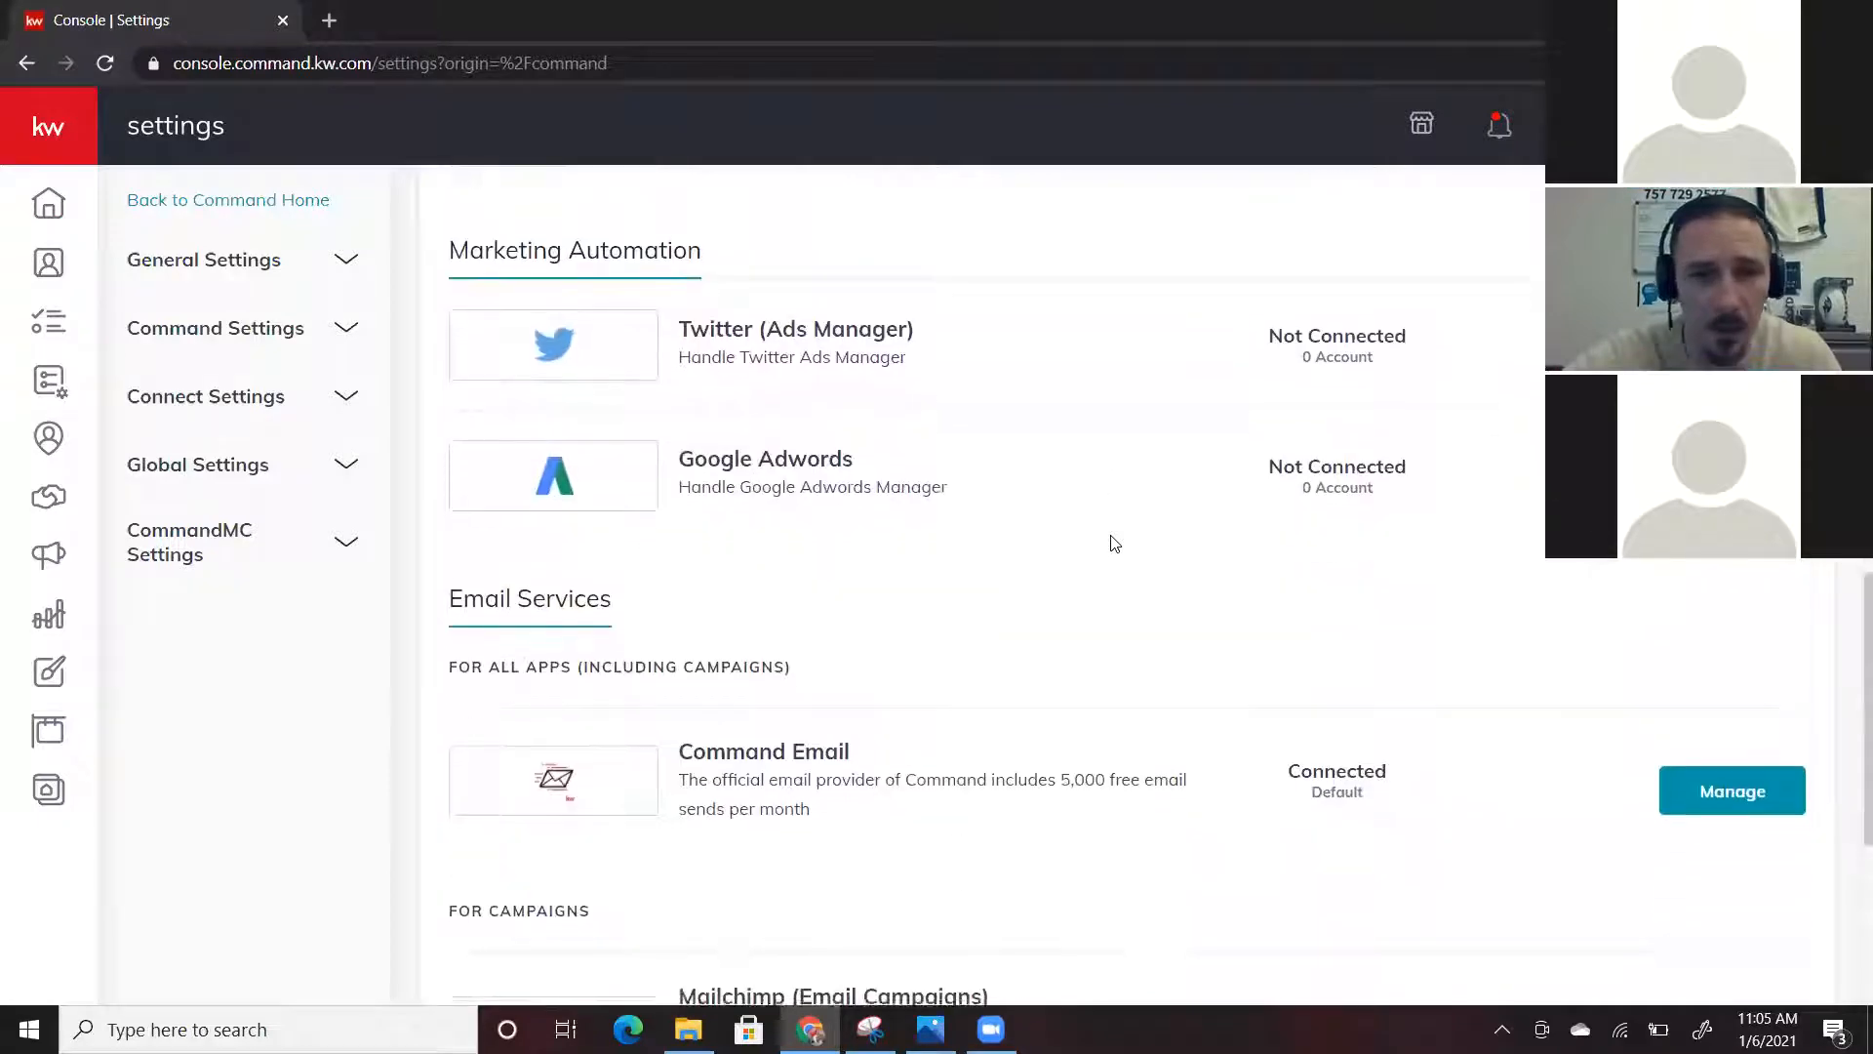
scroll(1115, 542, "down", 2)
scroll(976, 449, "up", 2)
scroll(1026, 475, "down", 1)
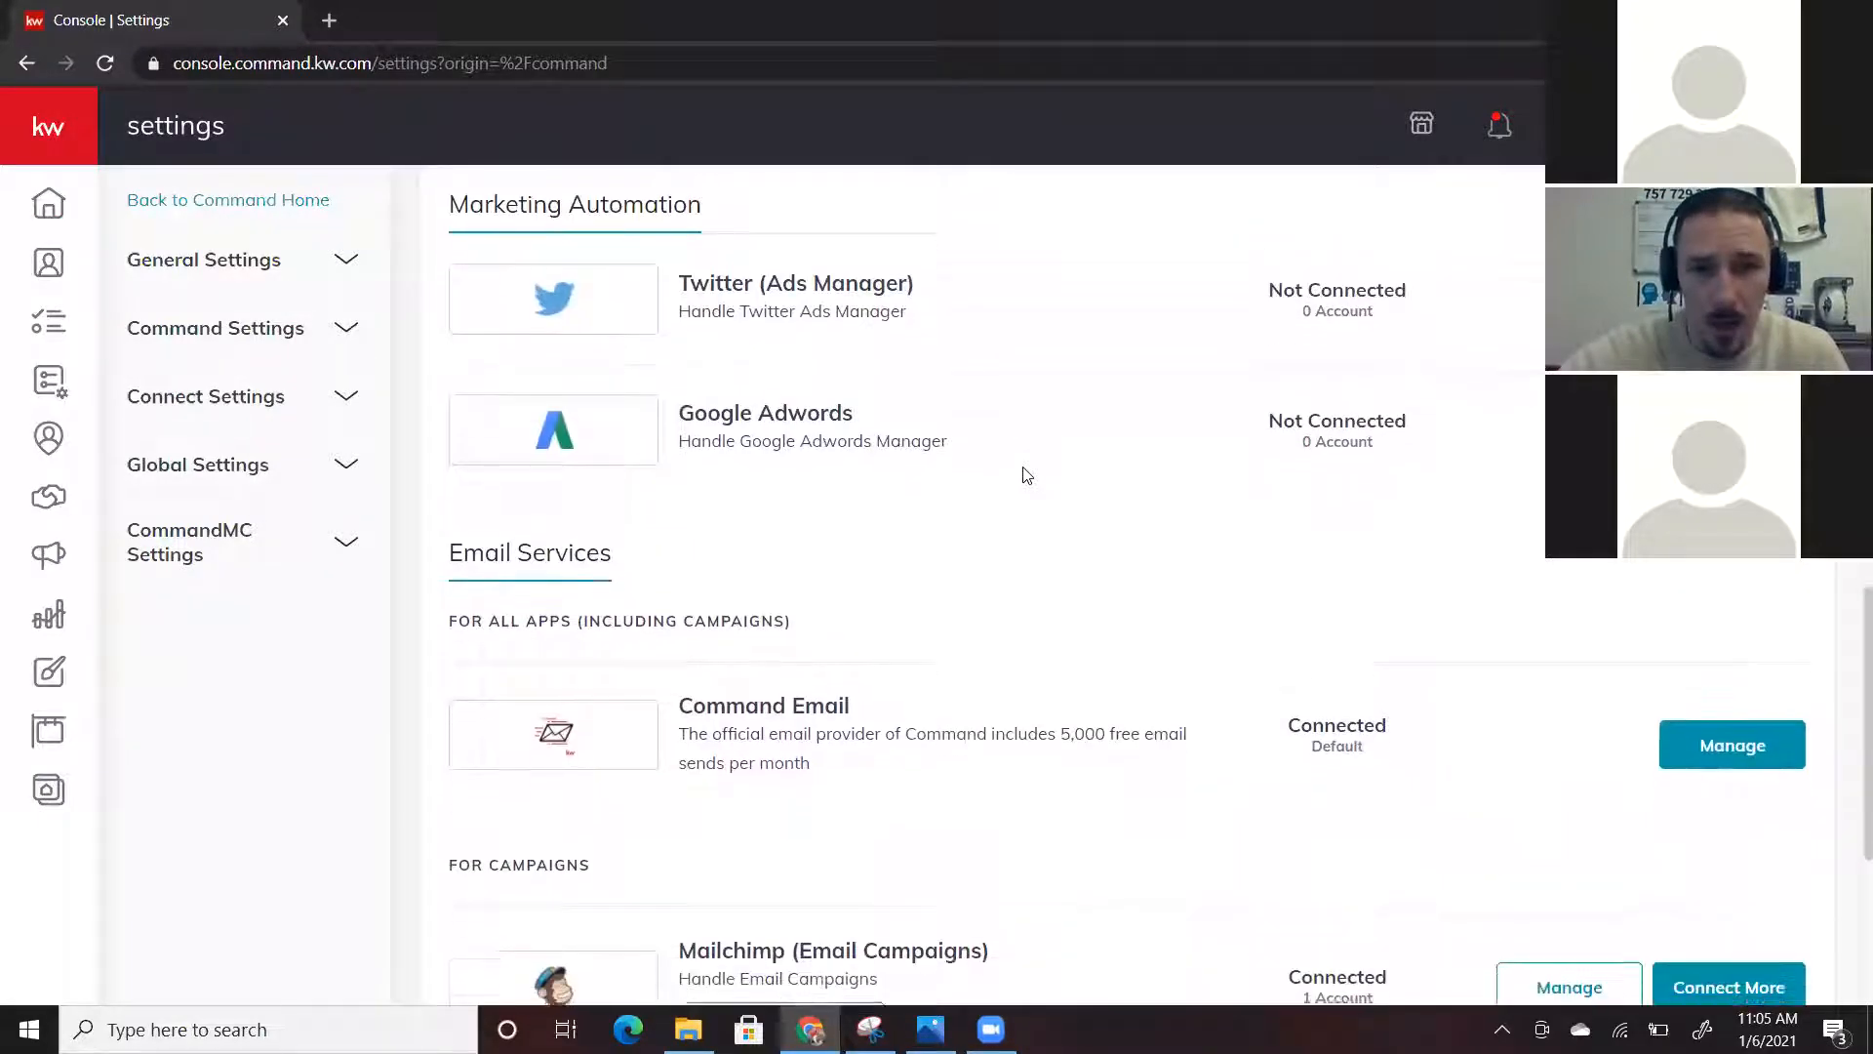
scroll(1026, 475, "down", 4)
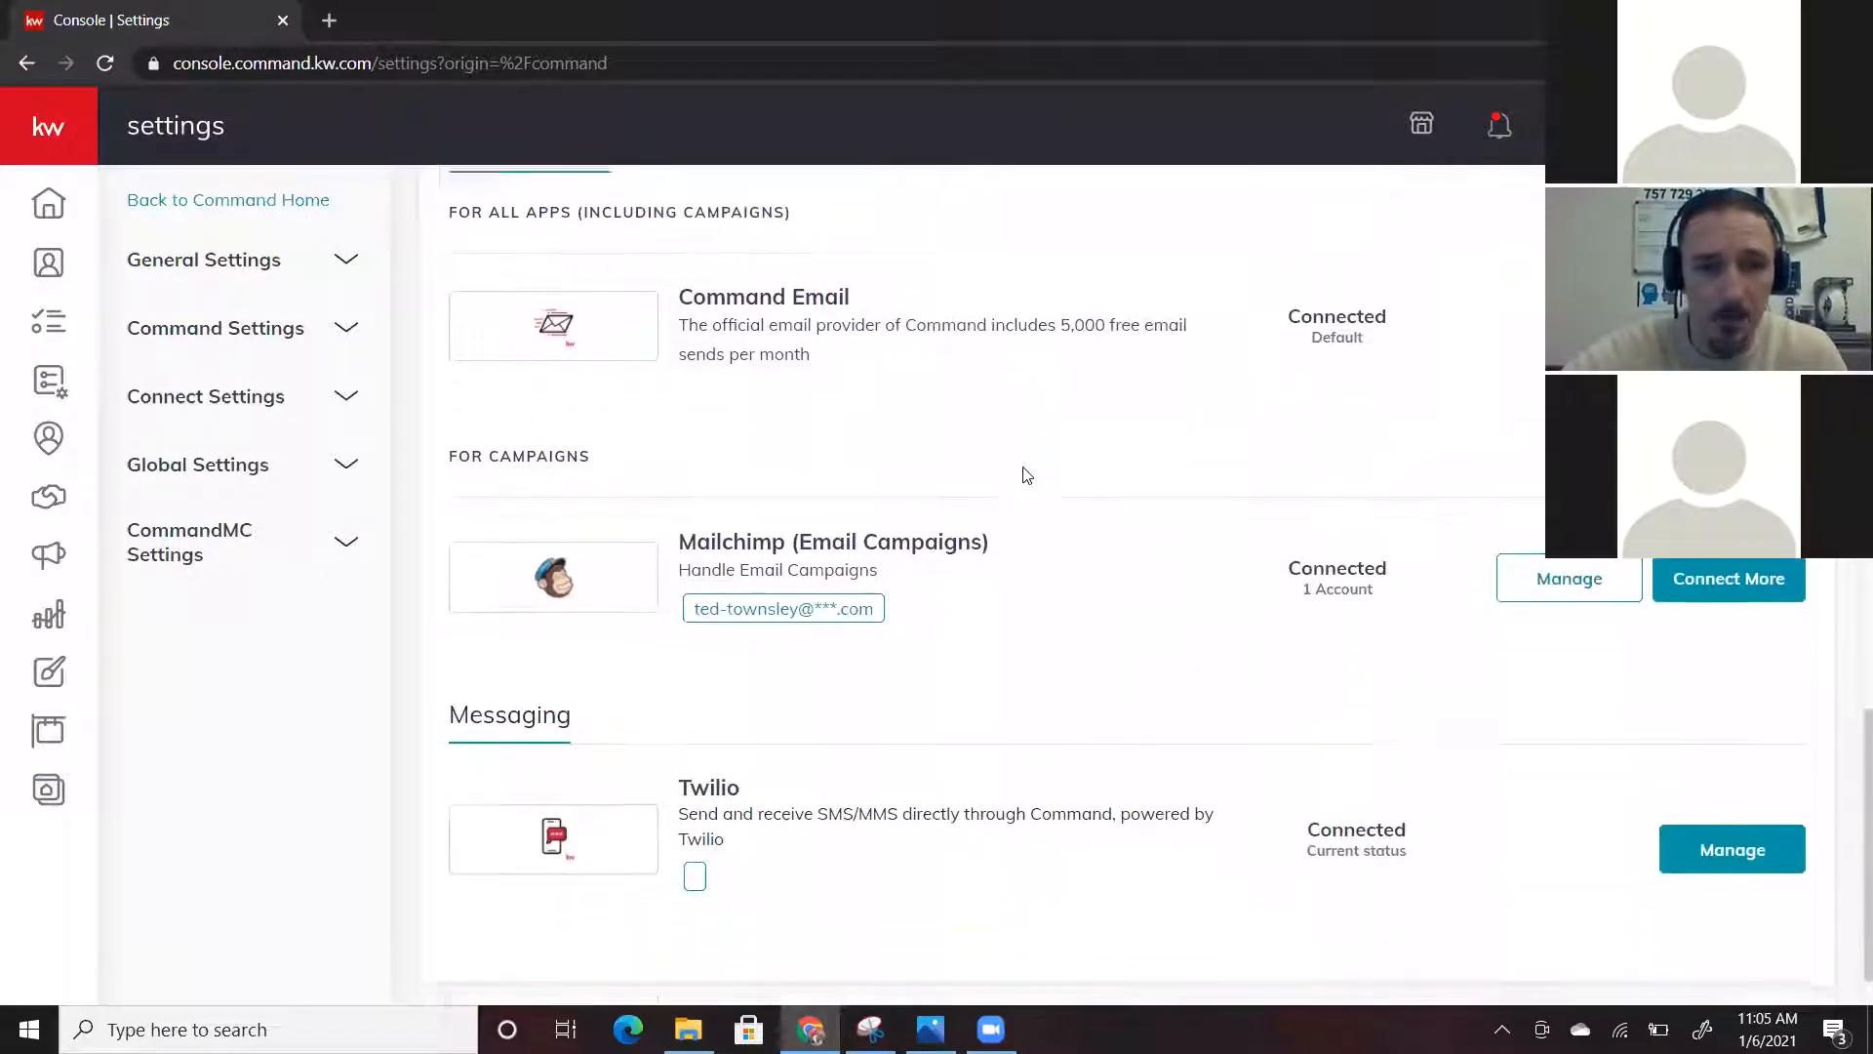
scroll(1026, 478, "up", 6)
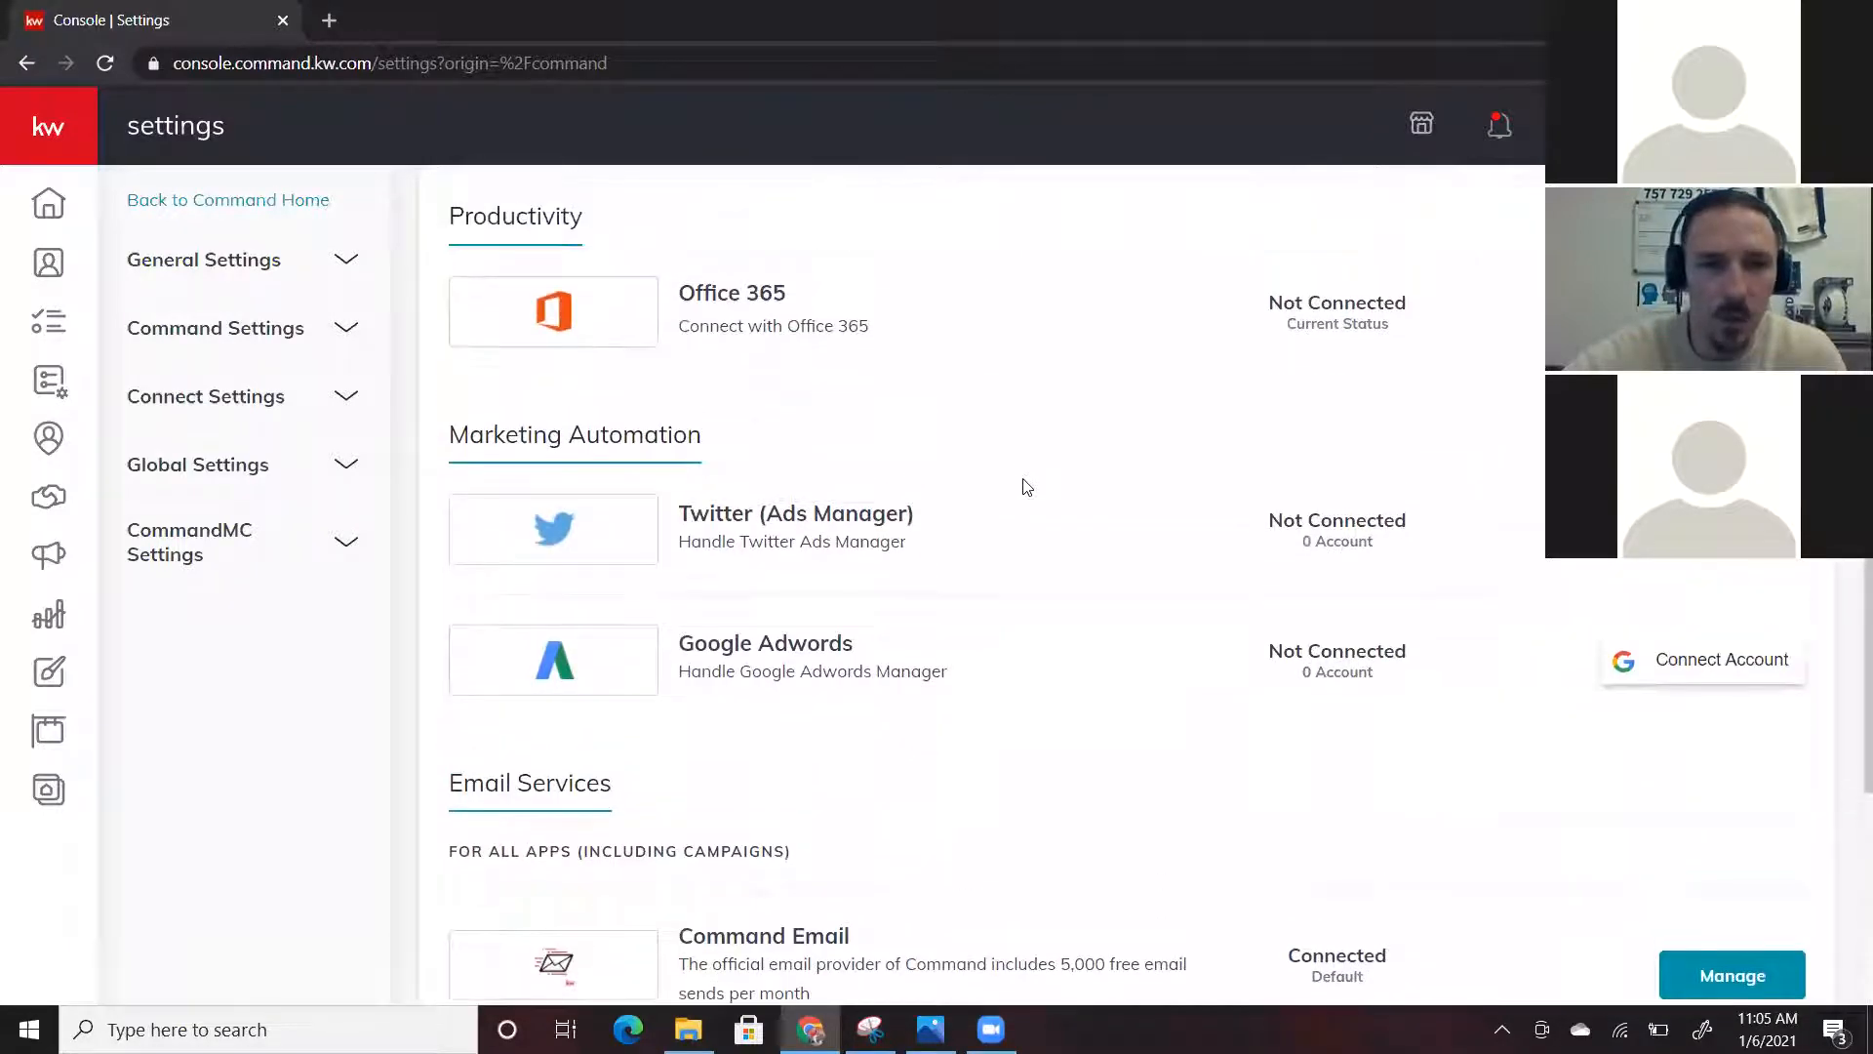
scroll(1027, 486, "down", 1)
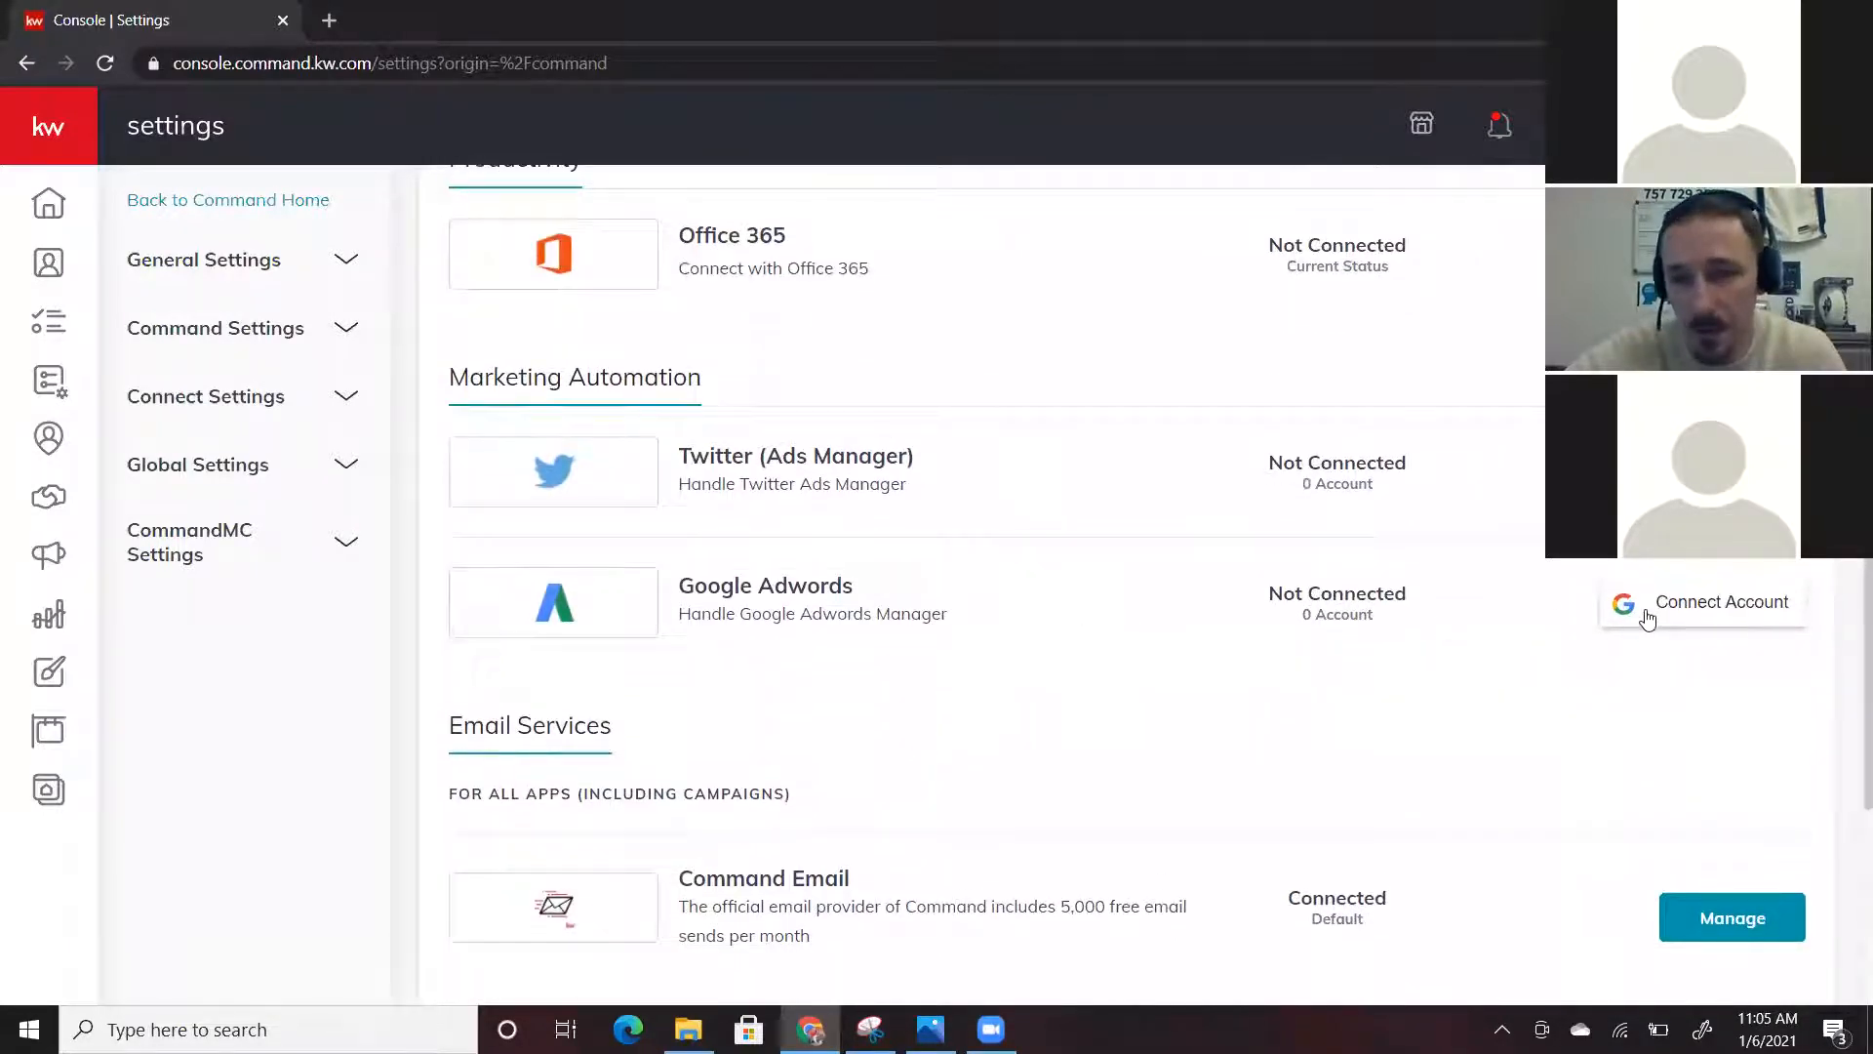
scroll(1138, 515, "up", 12)
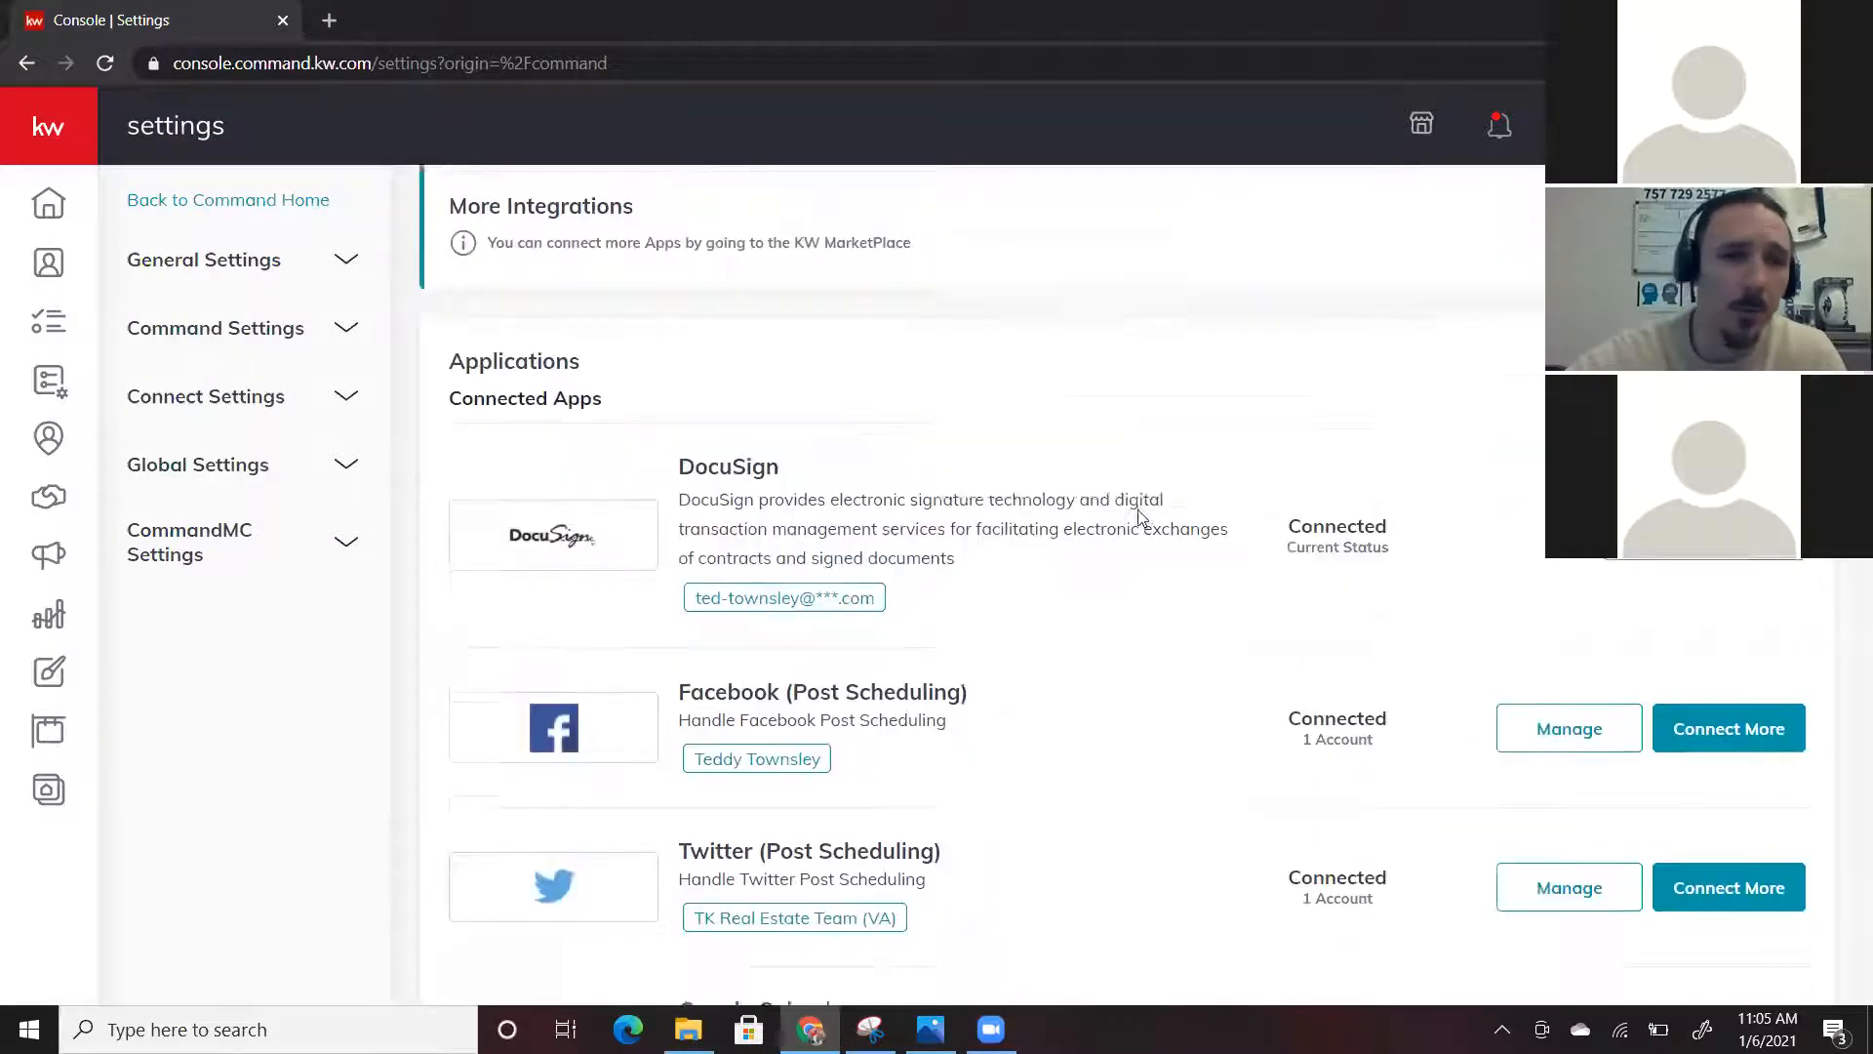
scroll(895, 557, "down", 2)
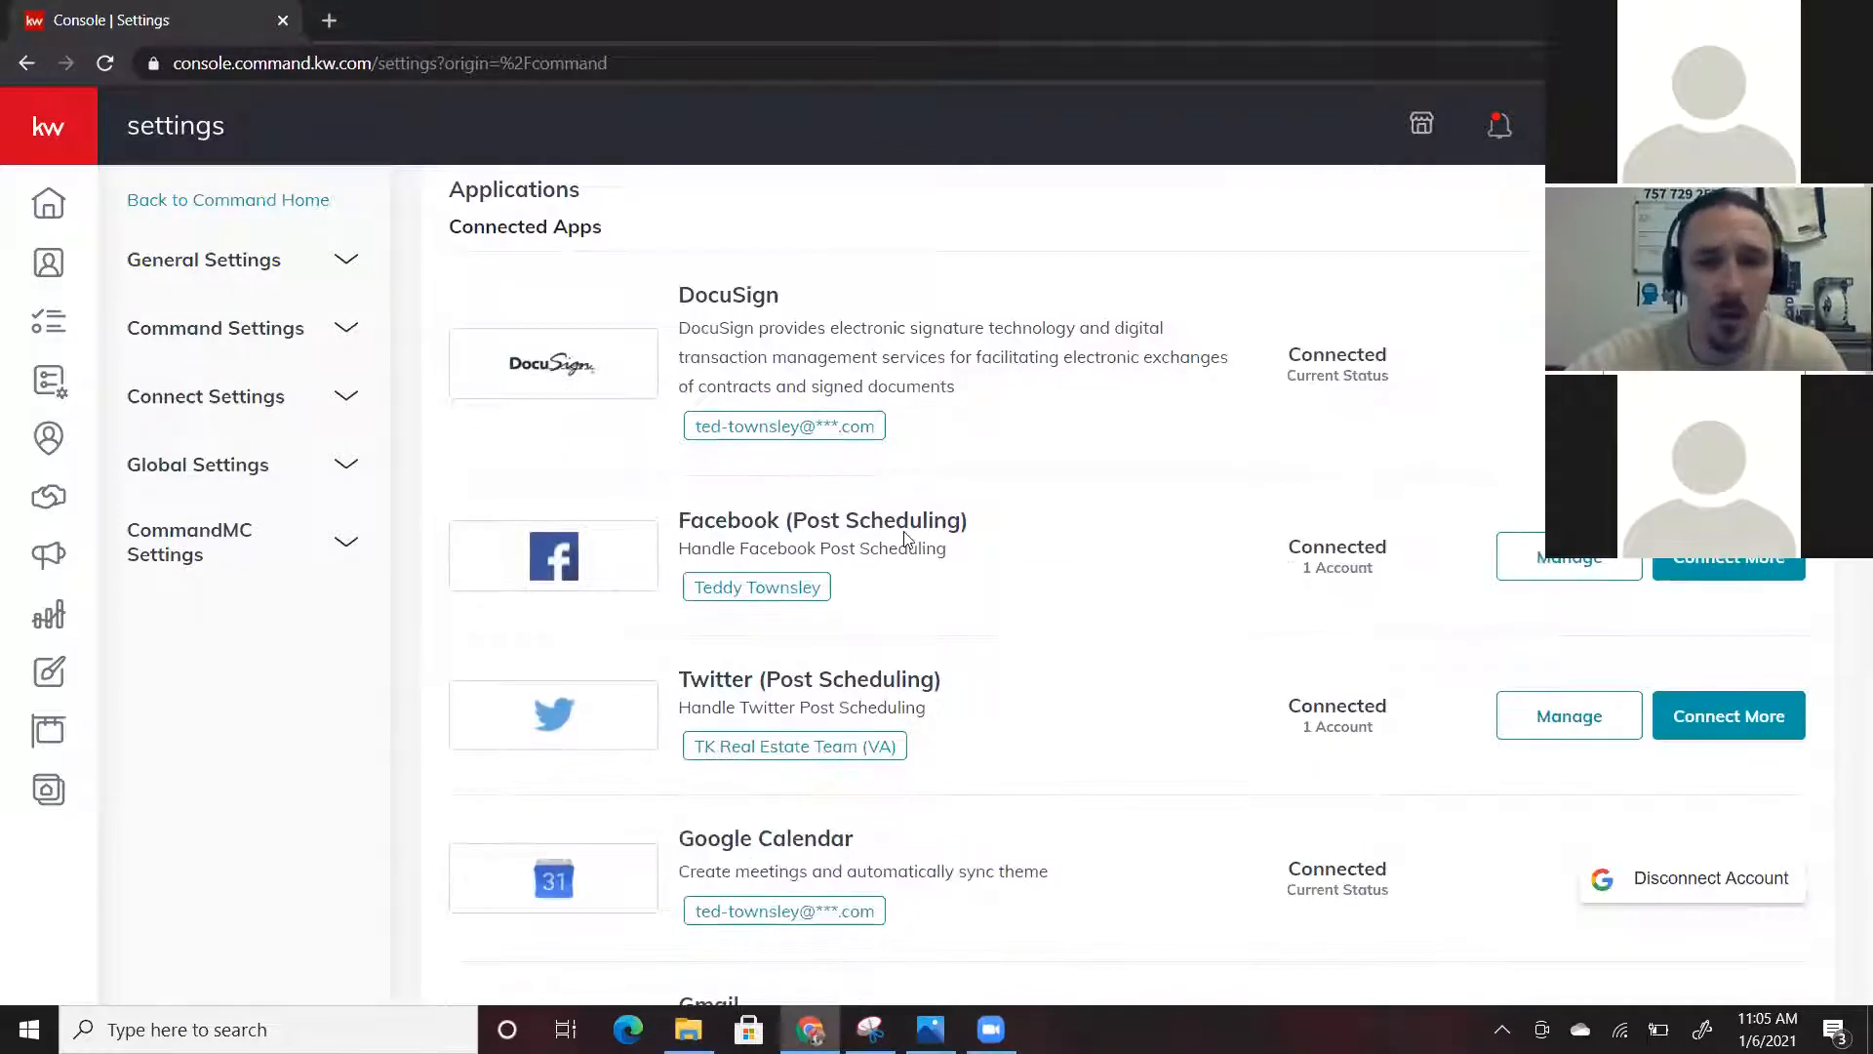
scroll(912, 556, "down", 1)
scroll(981, 469, "up", 1)
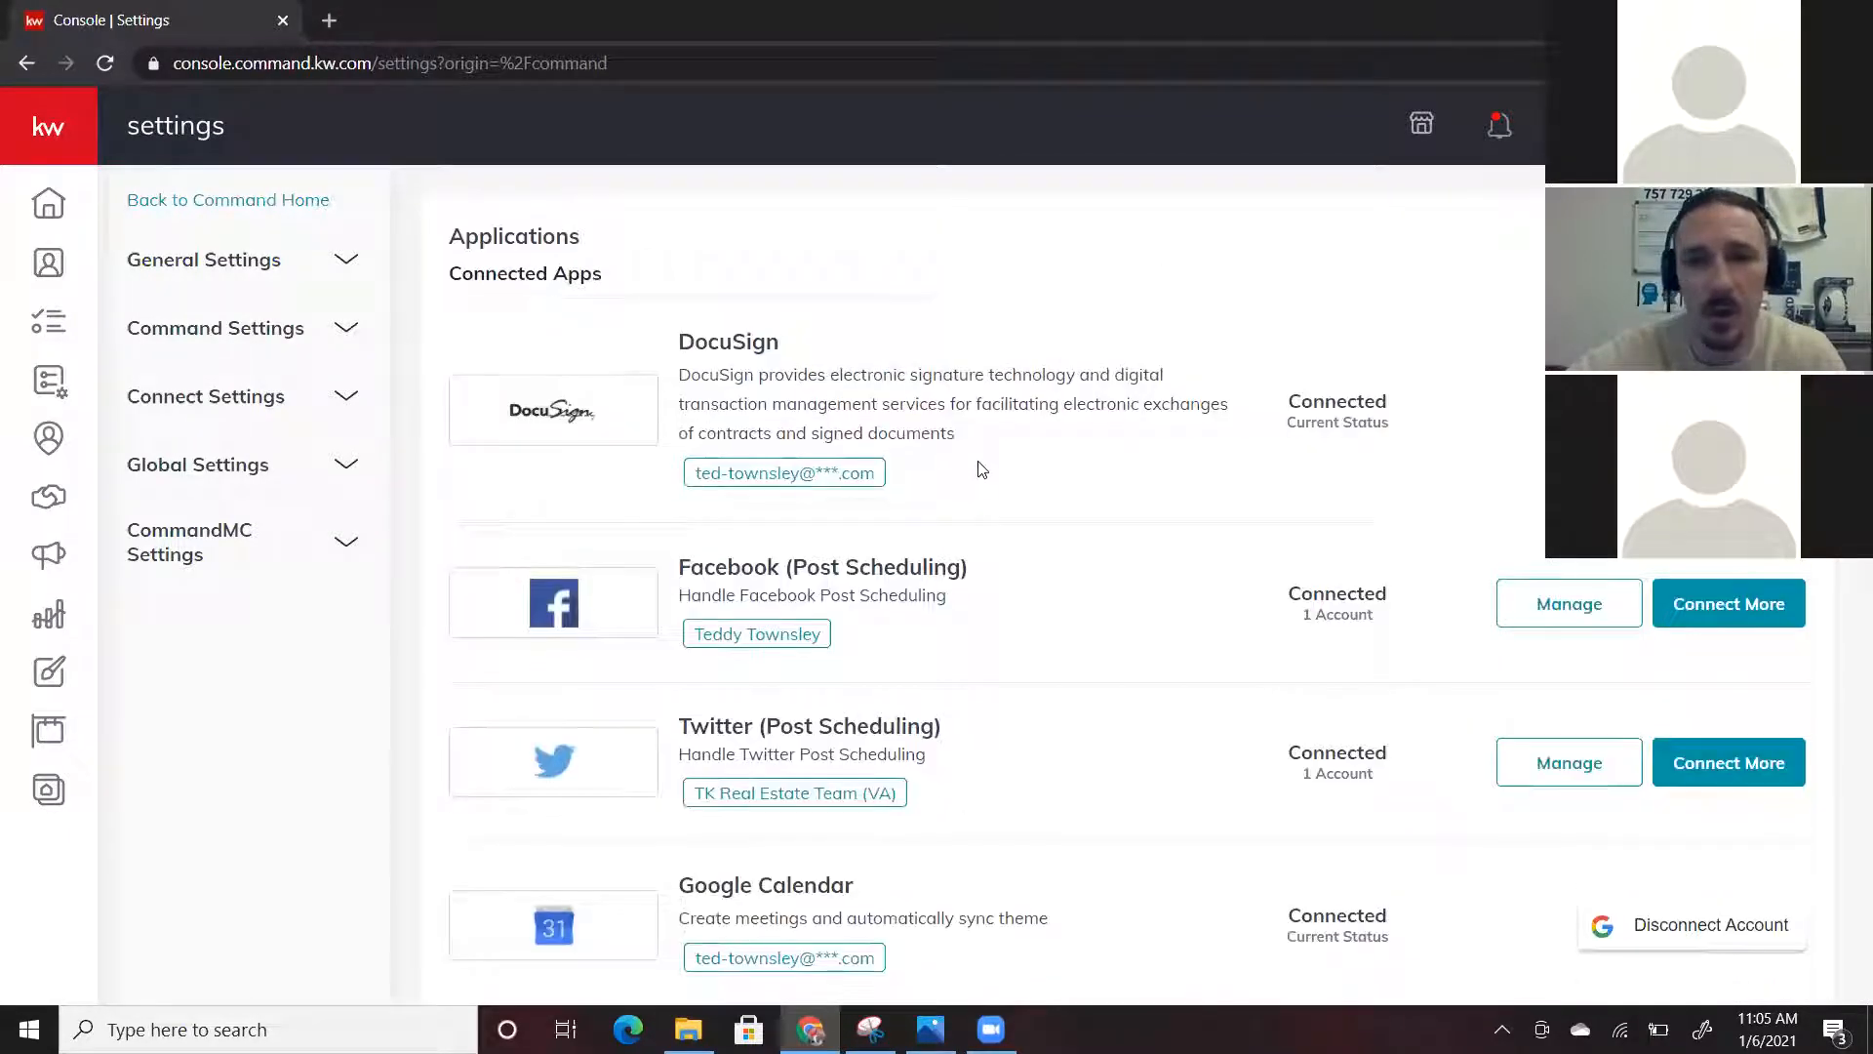
scroll(980, 469, "up", 2)
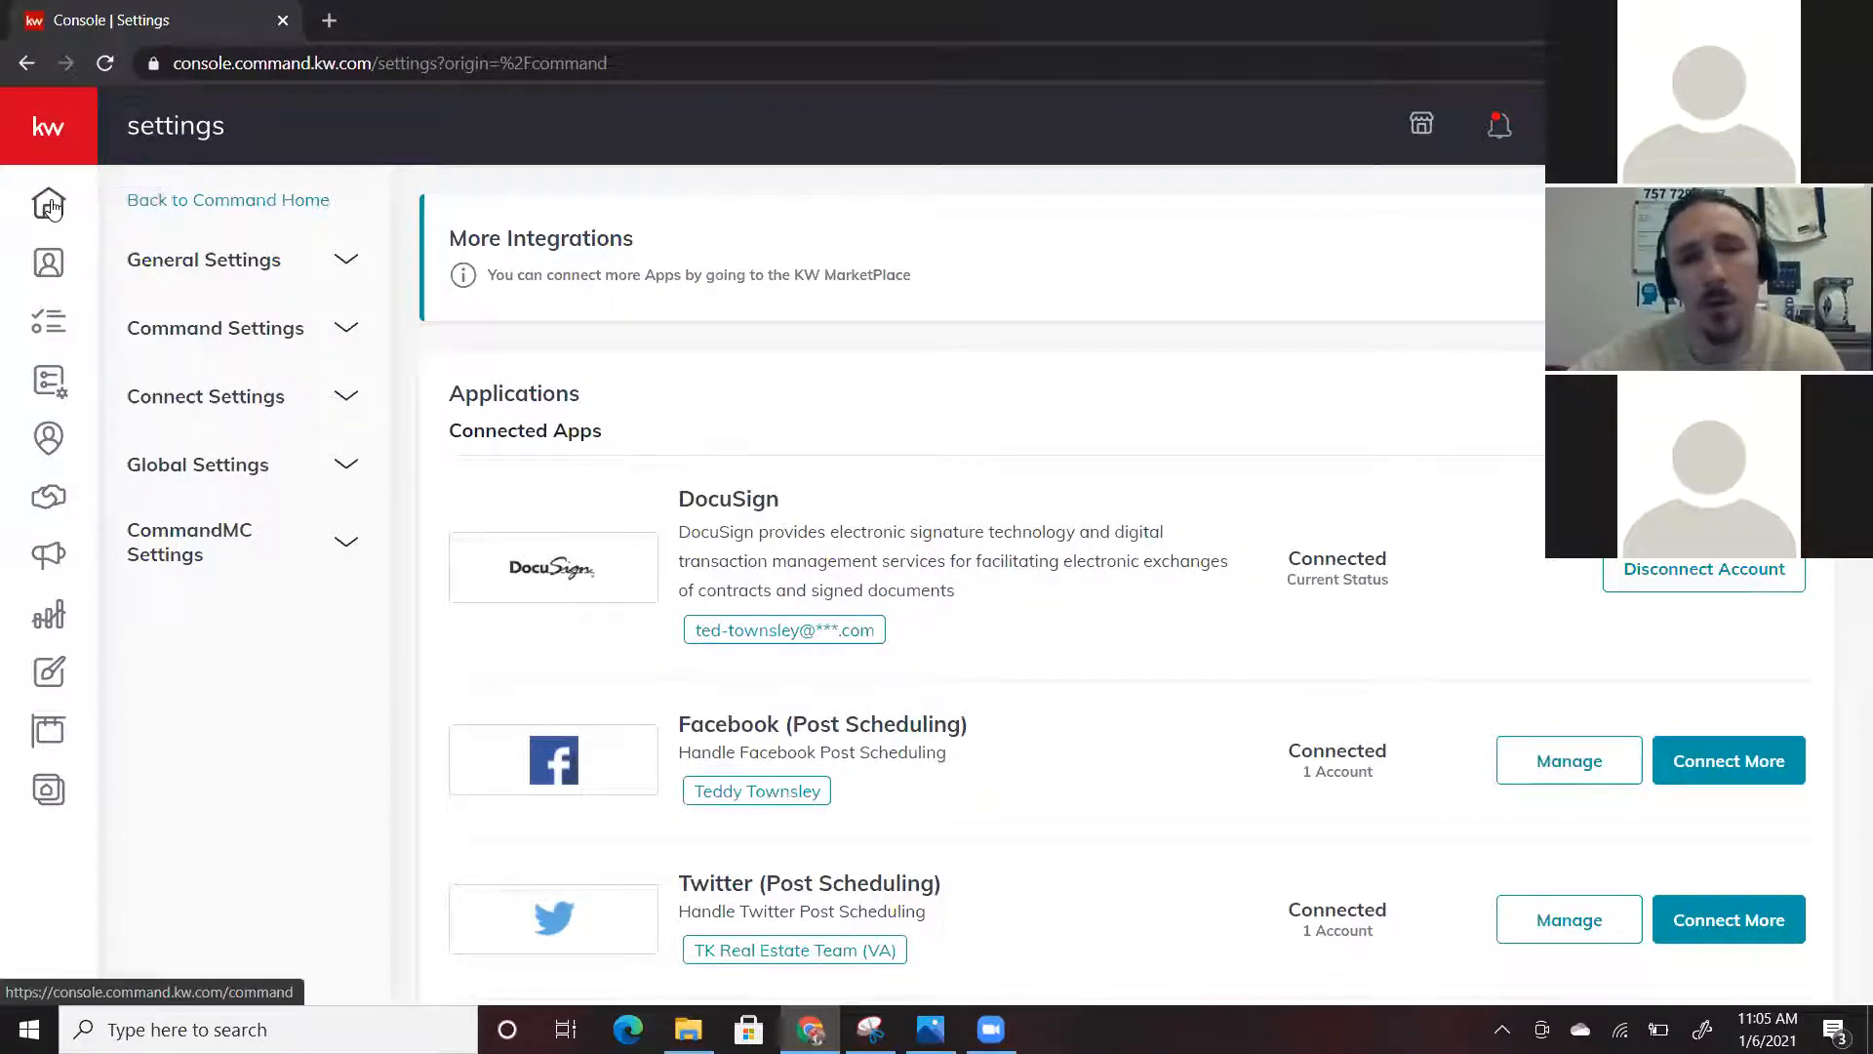
Return to Home, expand the sidebar, and go to the Campaigns section
left_click(52, 206)
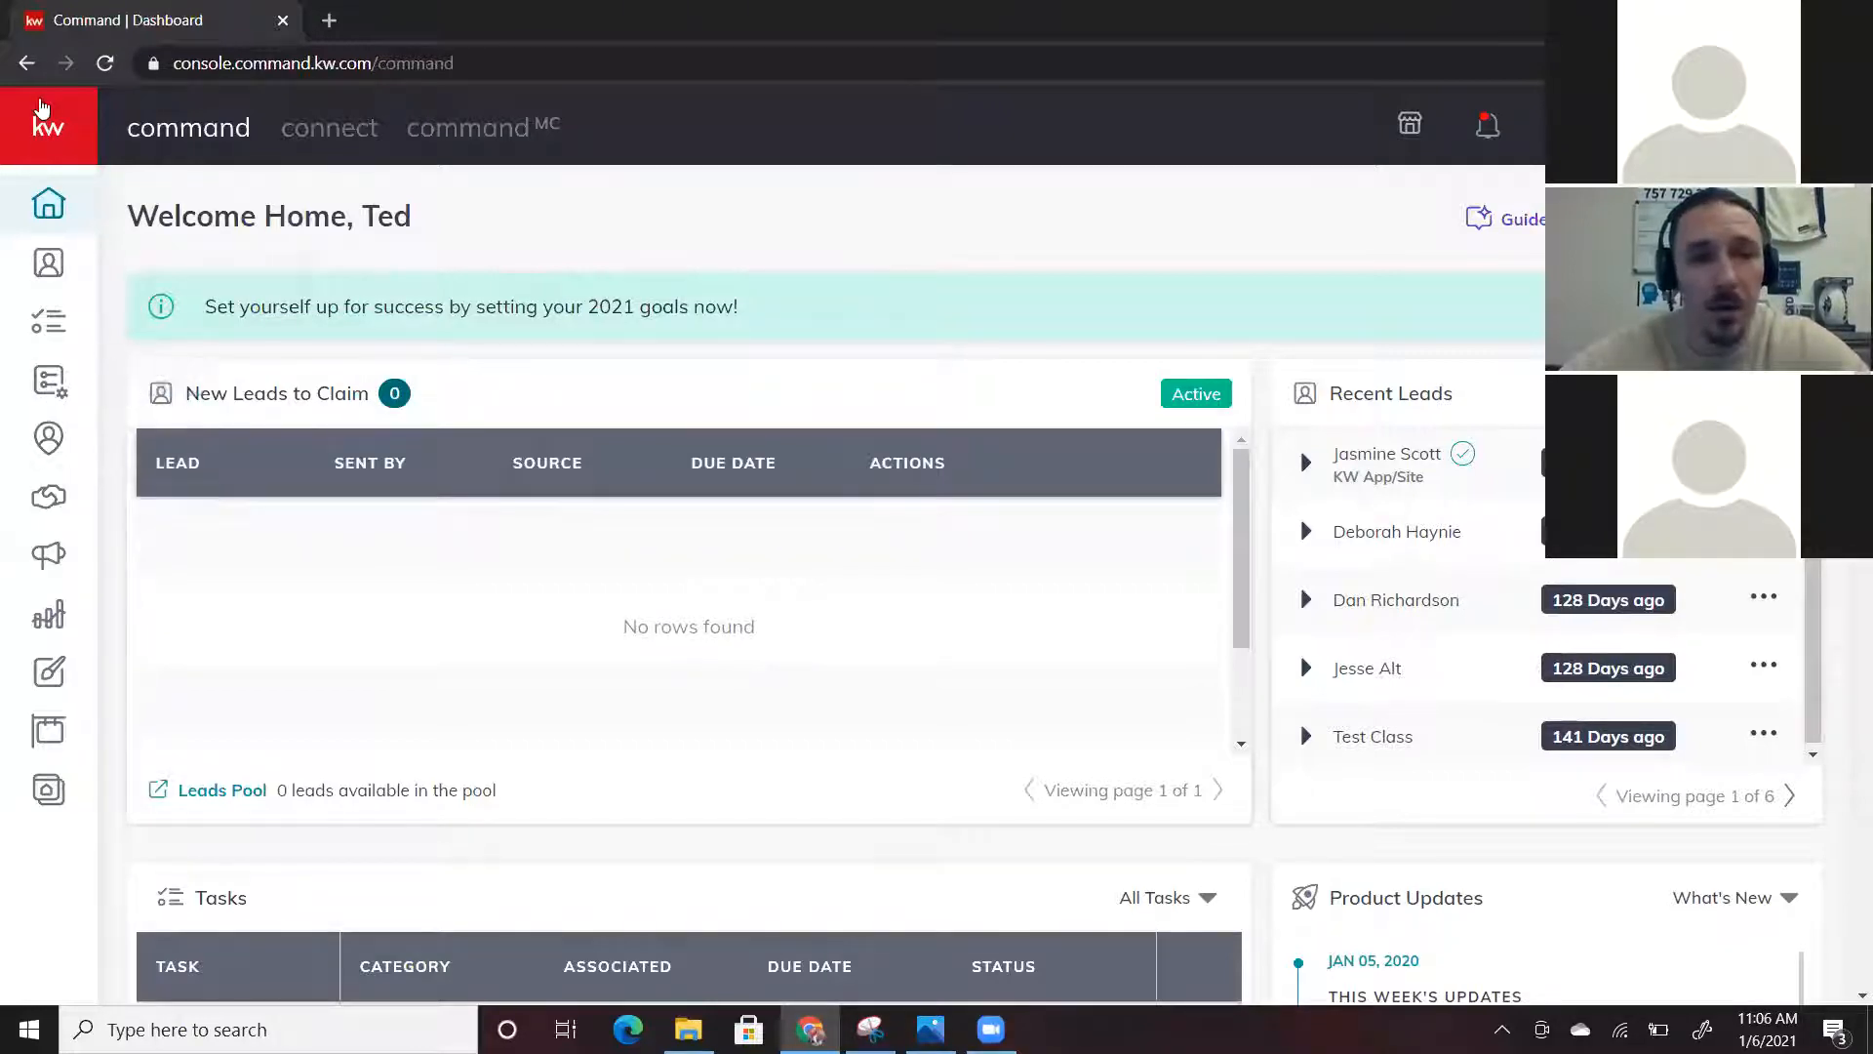
left_click(49, 130)
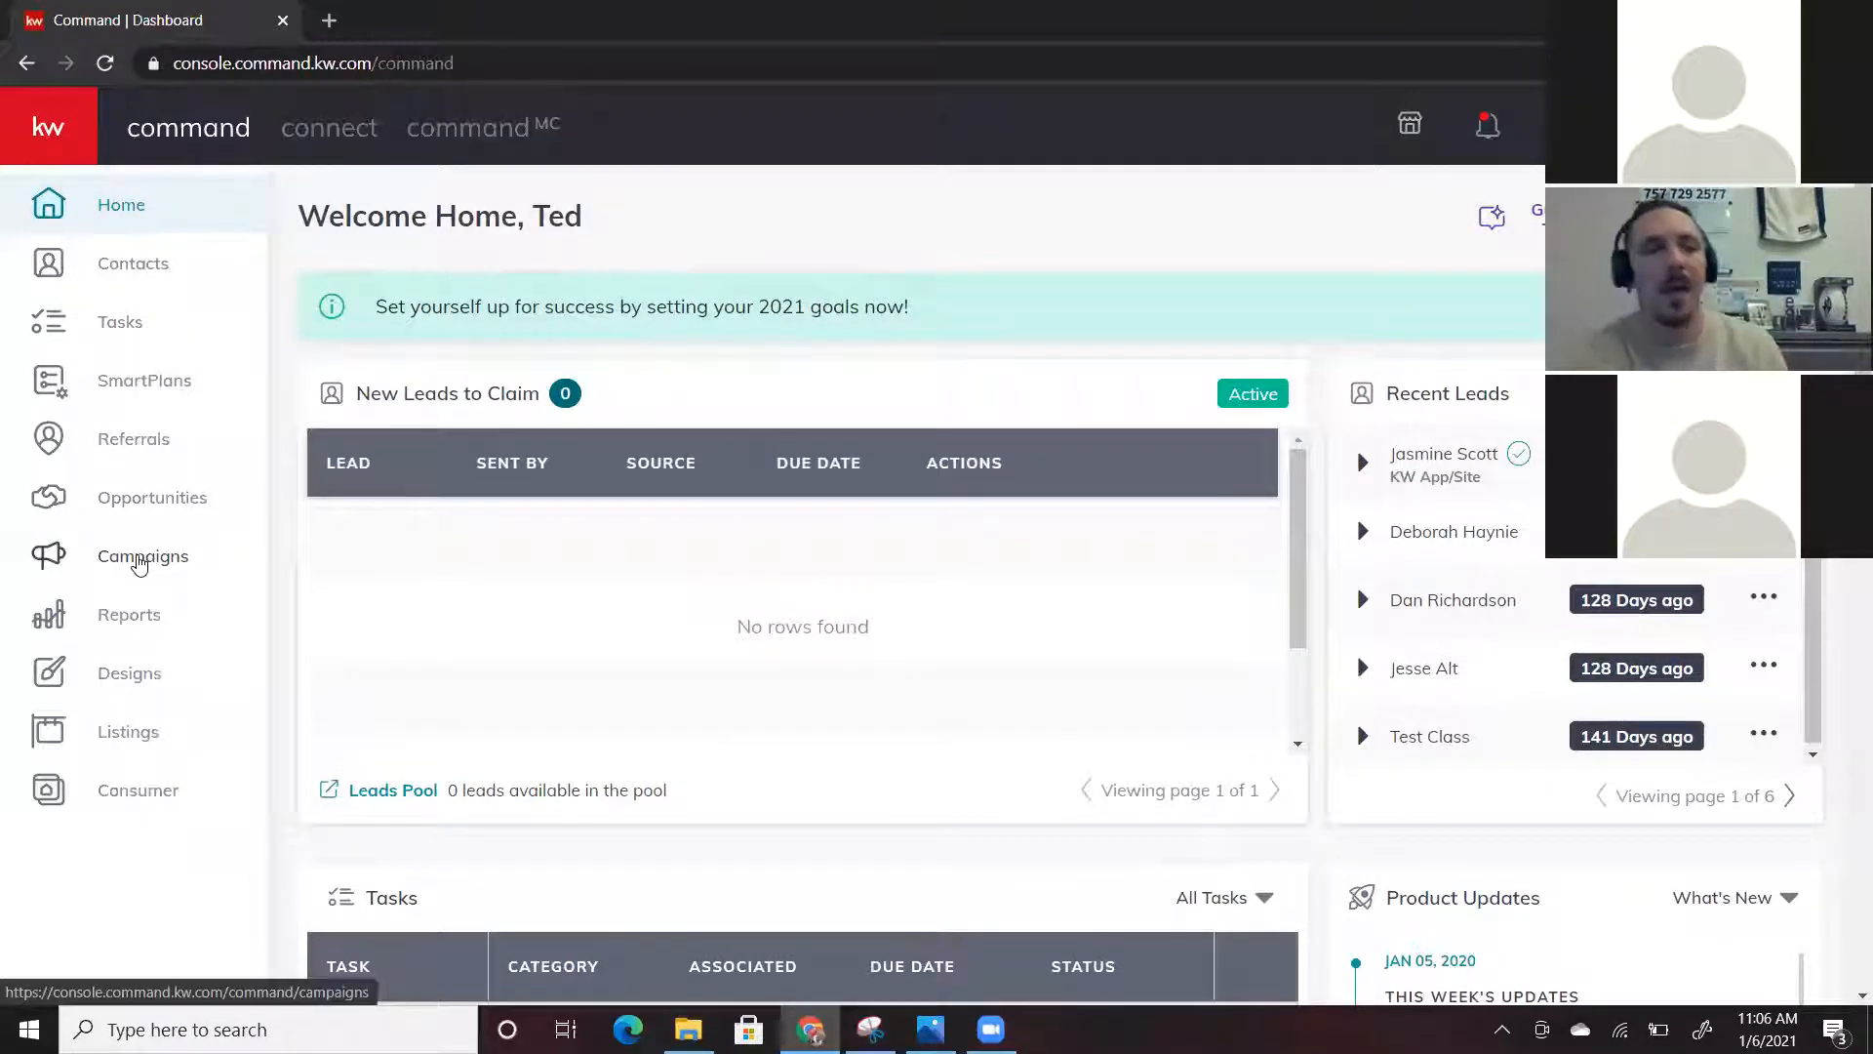
left_click(140, 558)
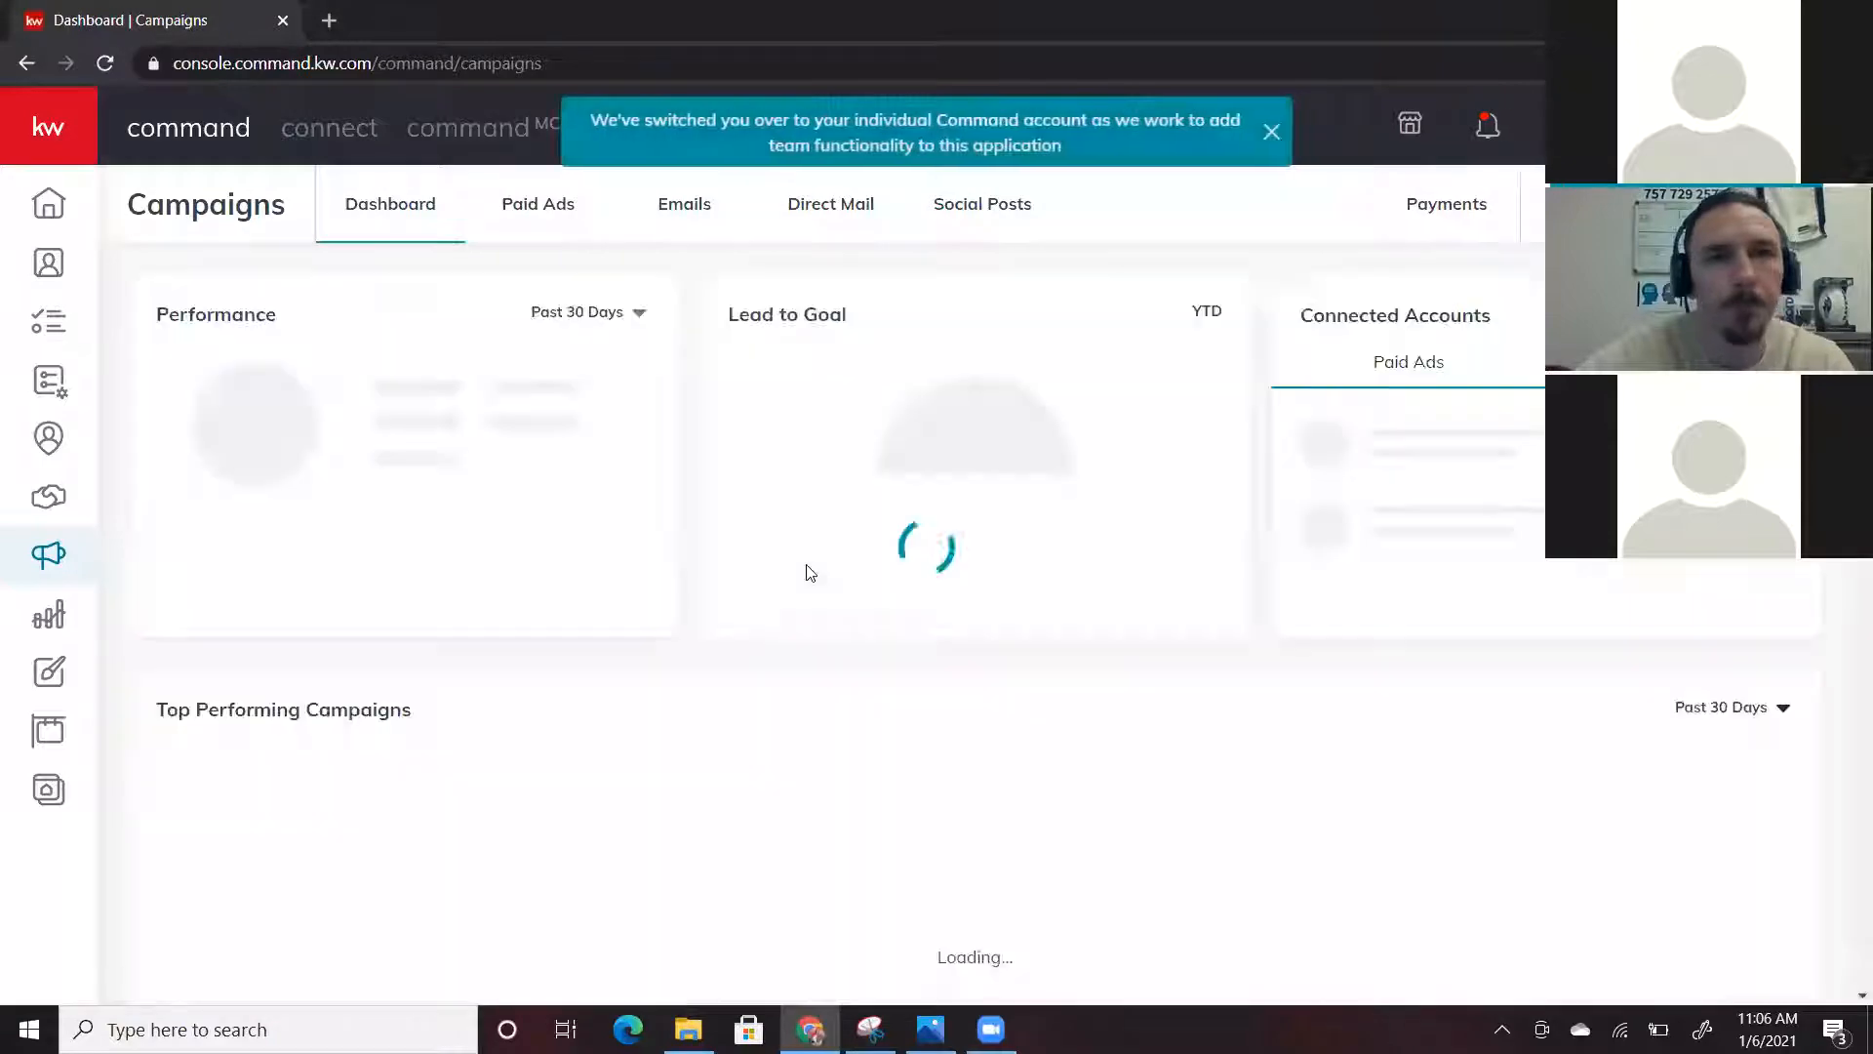
Start a new campaign from the Campaigns dashboard to get the campaign type choices
scroll(806, 587, "down", 1)
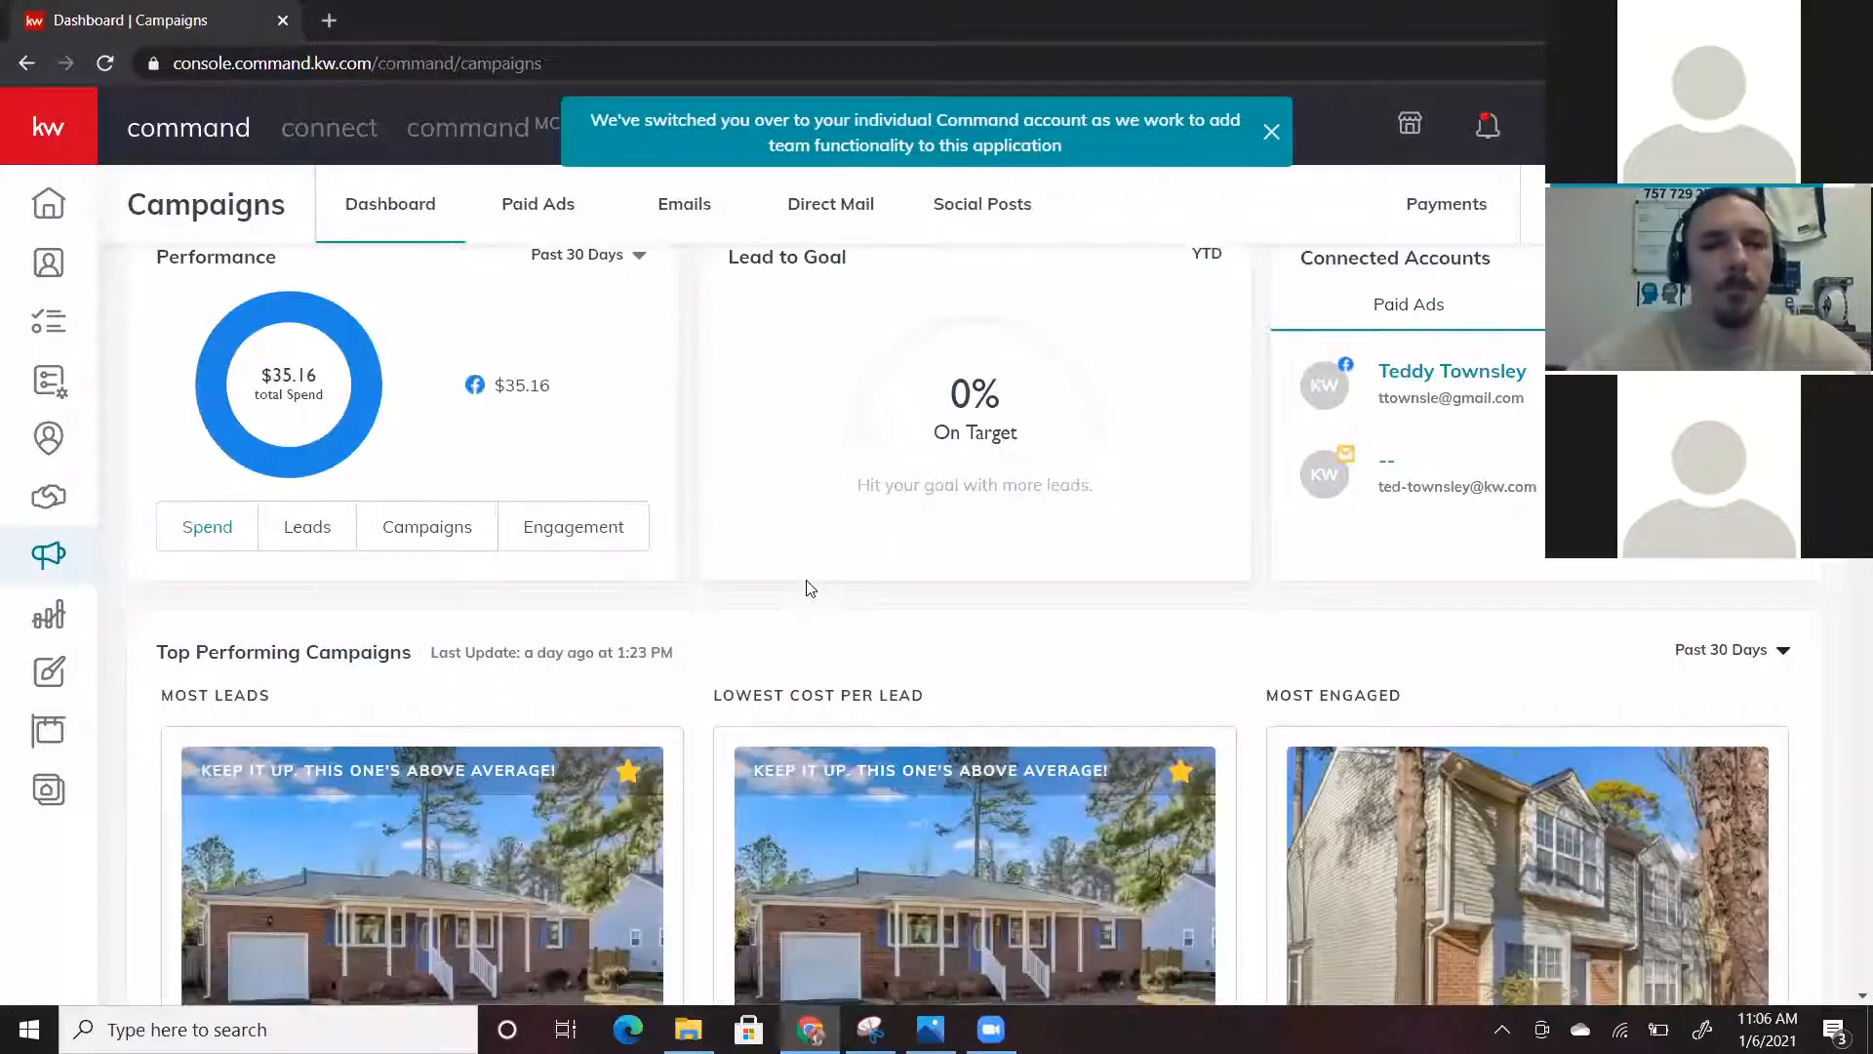
scroll(792, 434, "down", 1)
scroll(781, 361, "up", 2)
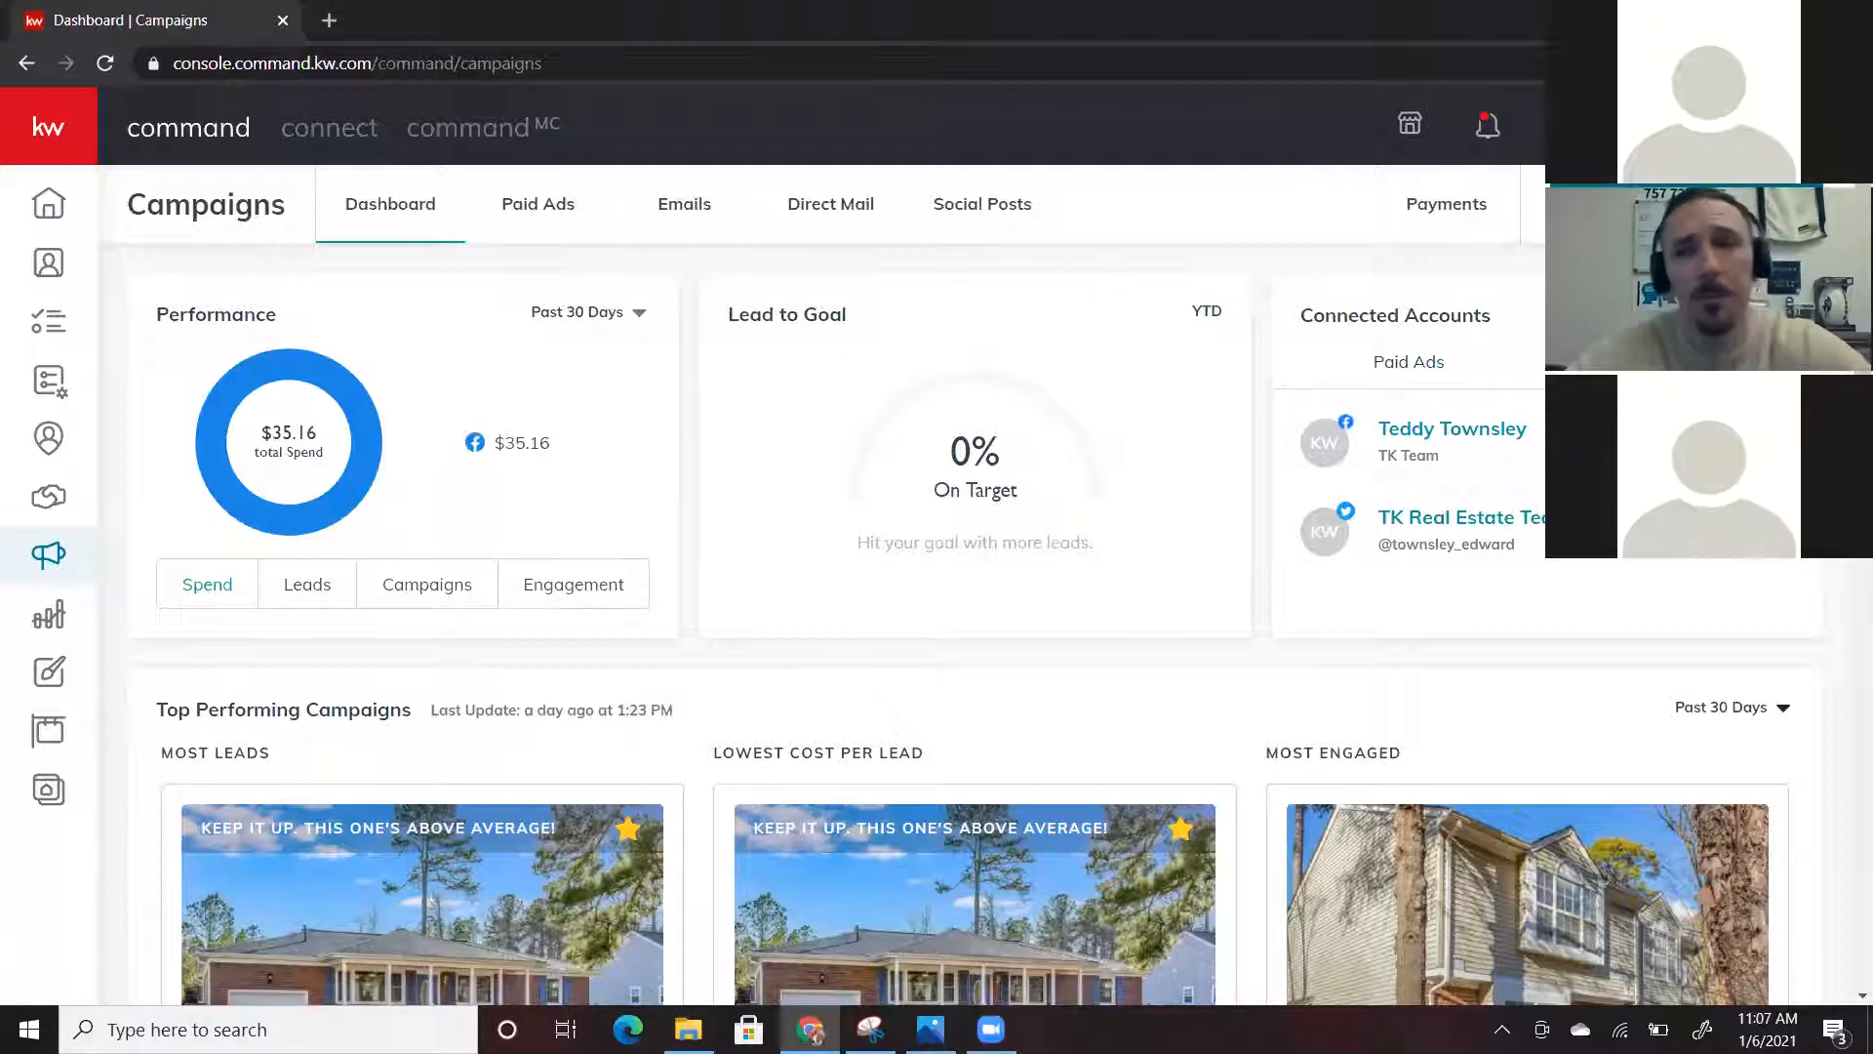
left_click(1683, 204)
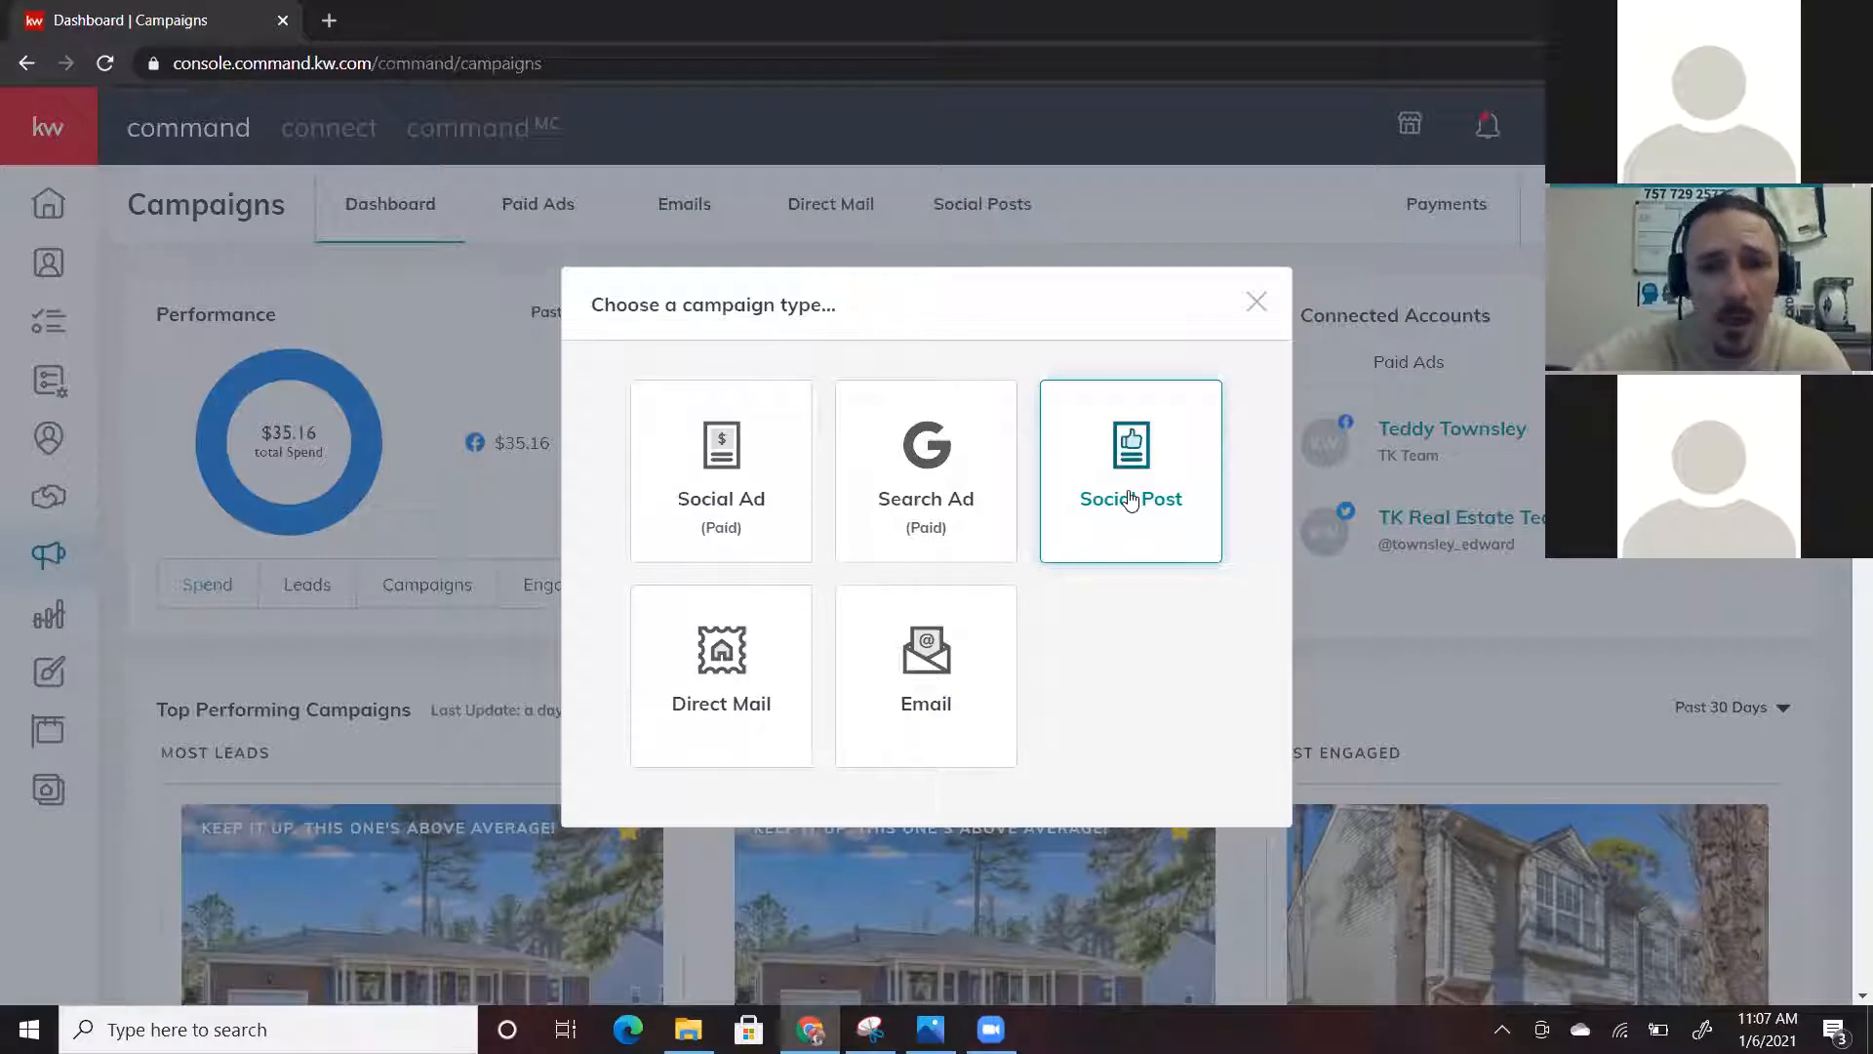
Choose Social Post to start a new post campaign
left_click(1130, 500)
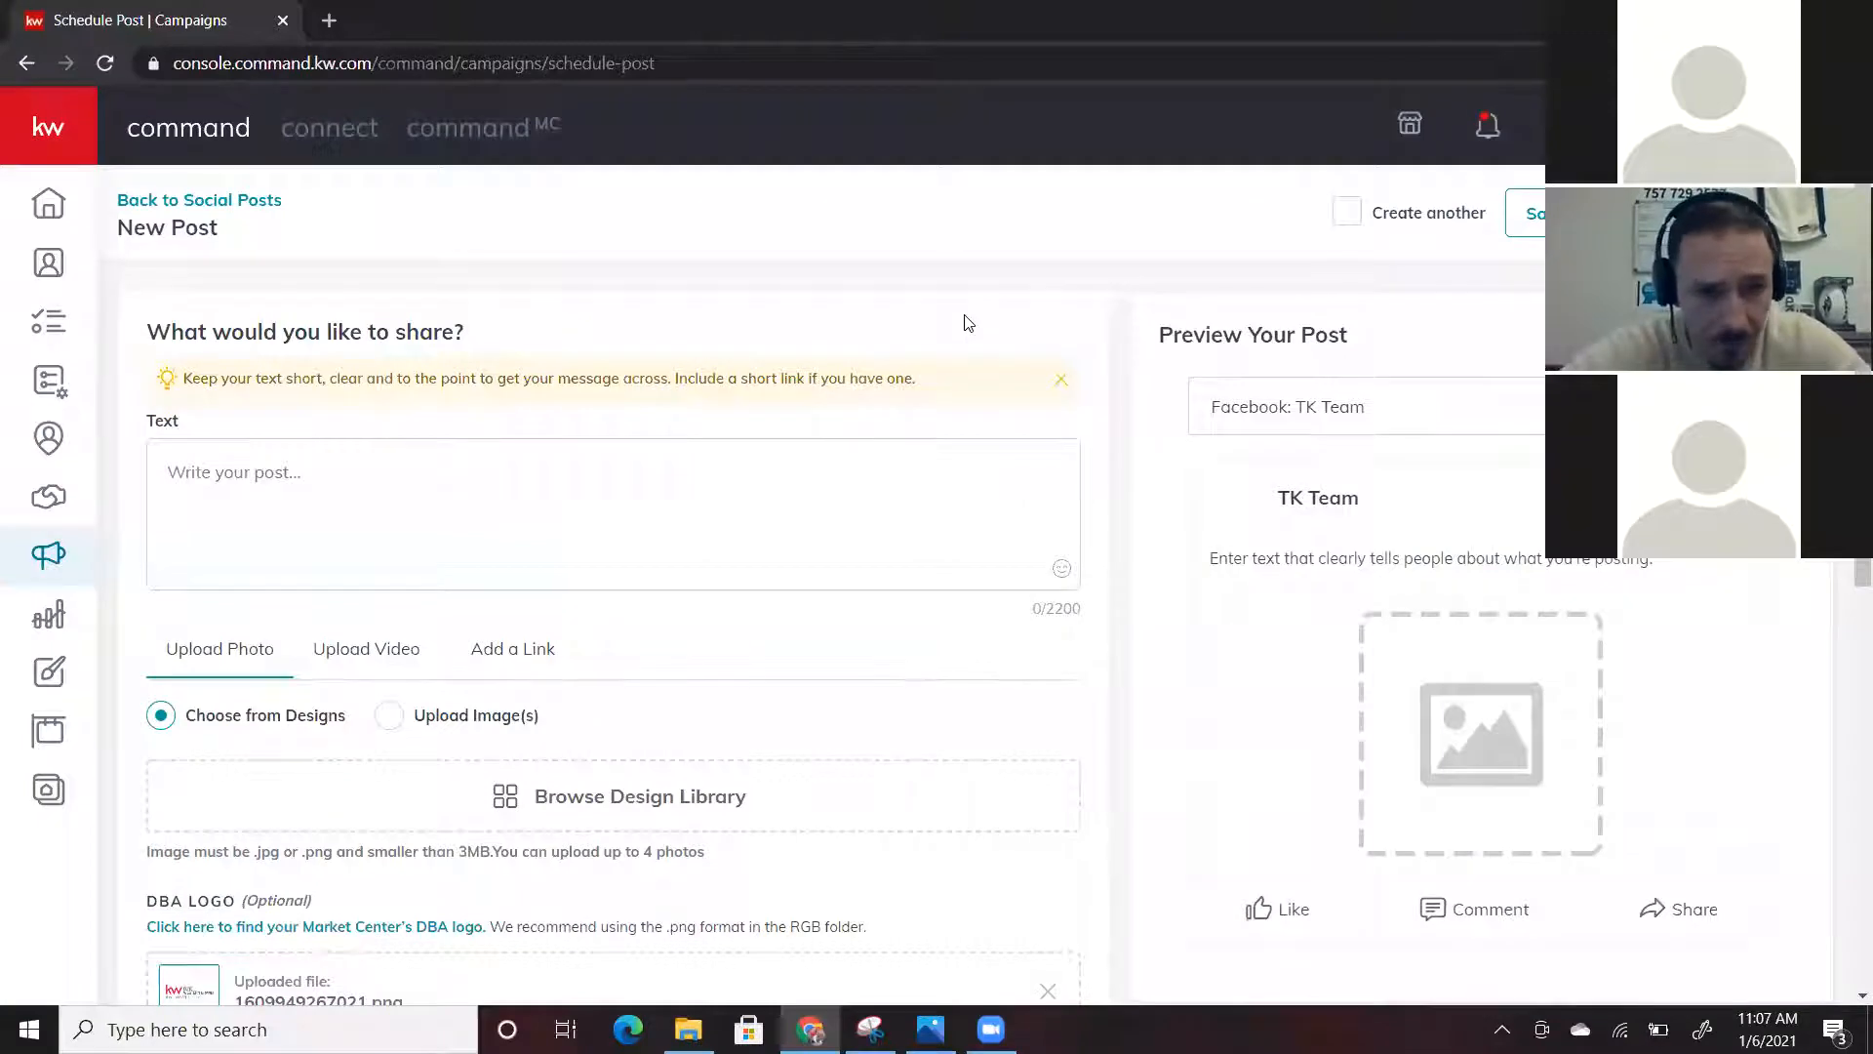
scroll(966, 322, "down", 2)
scroll(966, 322, "up", 2)
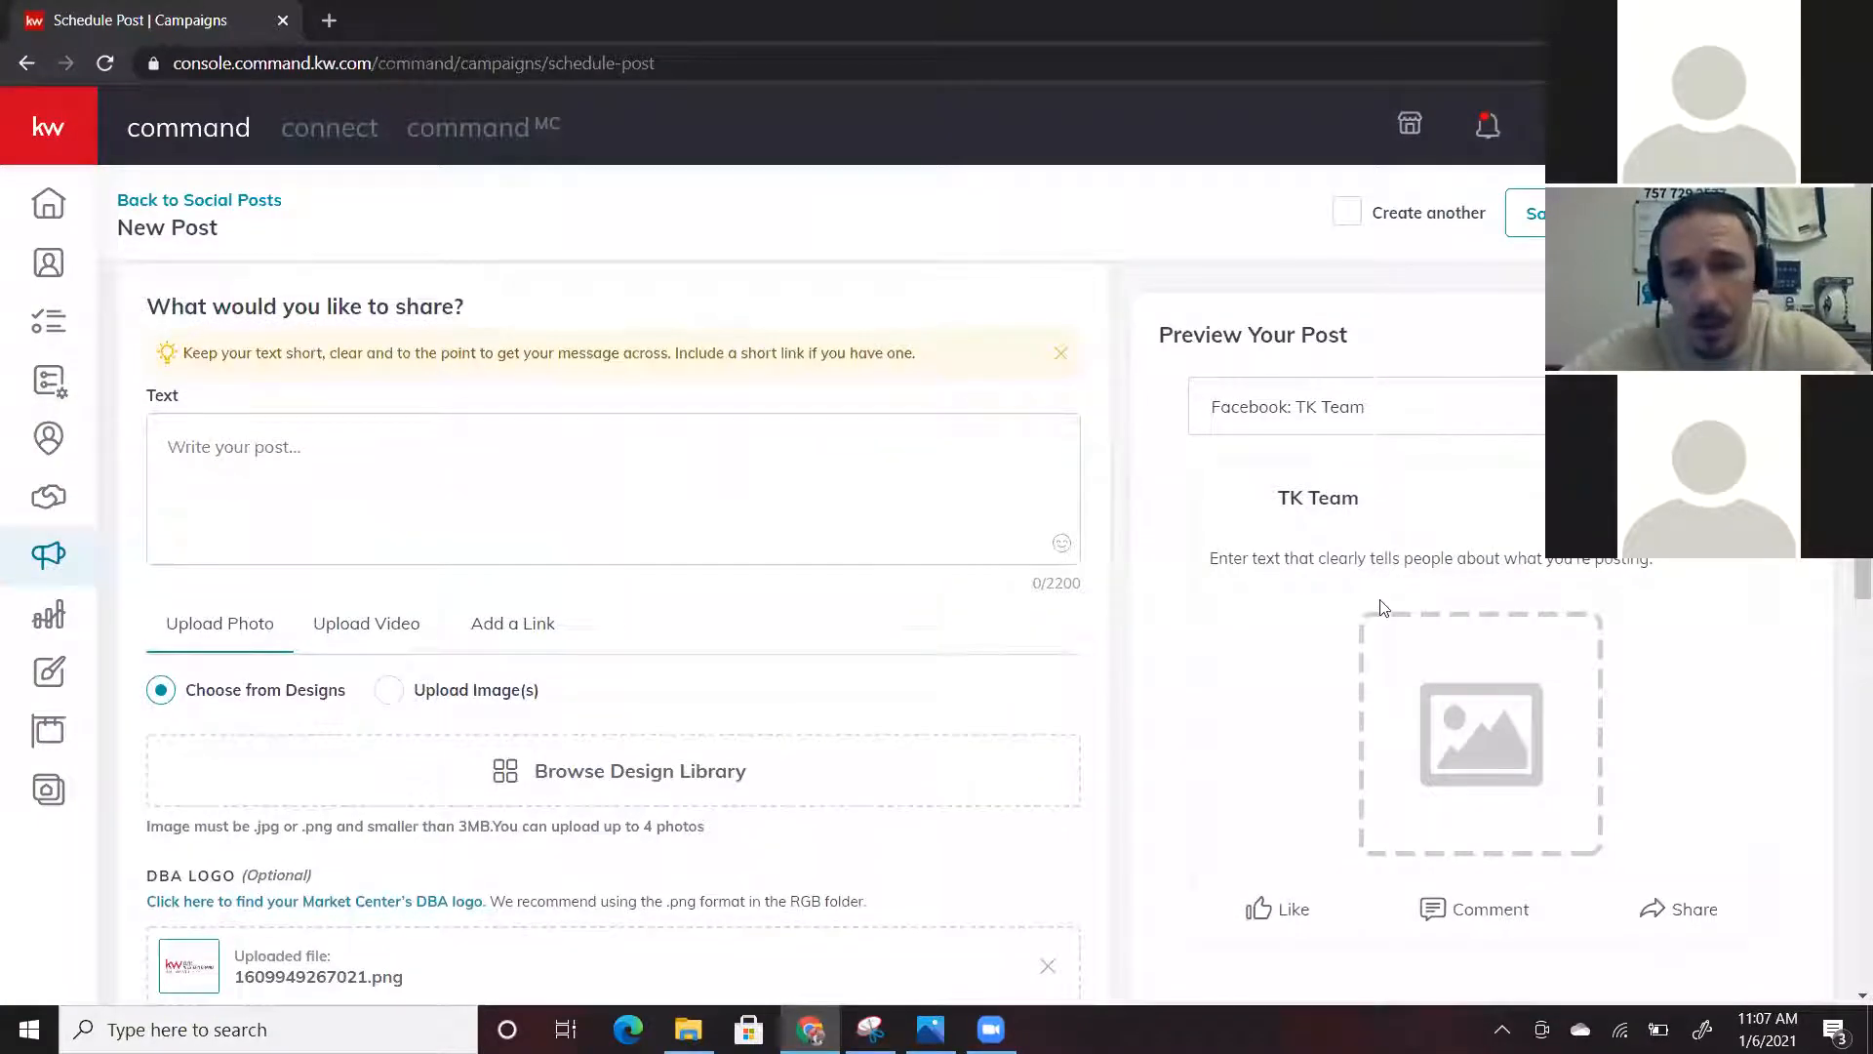
scroll(1380, 607, "down", 2)
scroll(1381, 607, "up", 2)
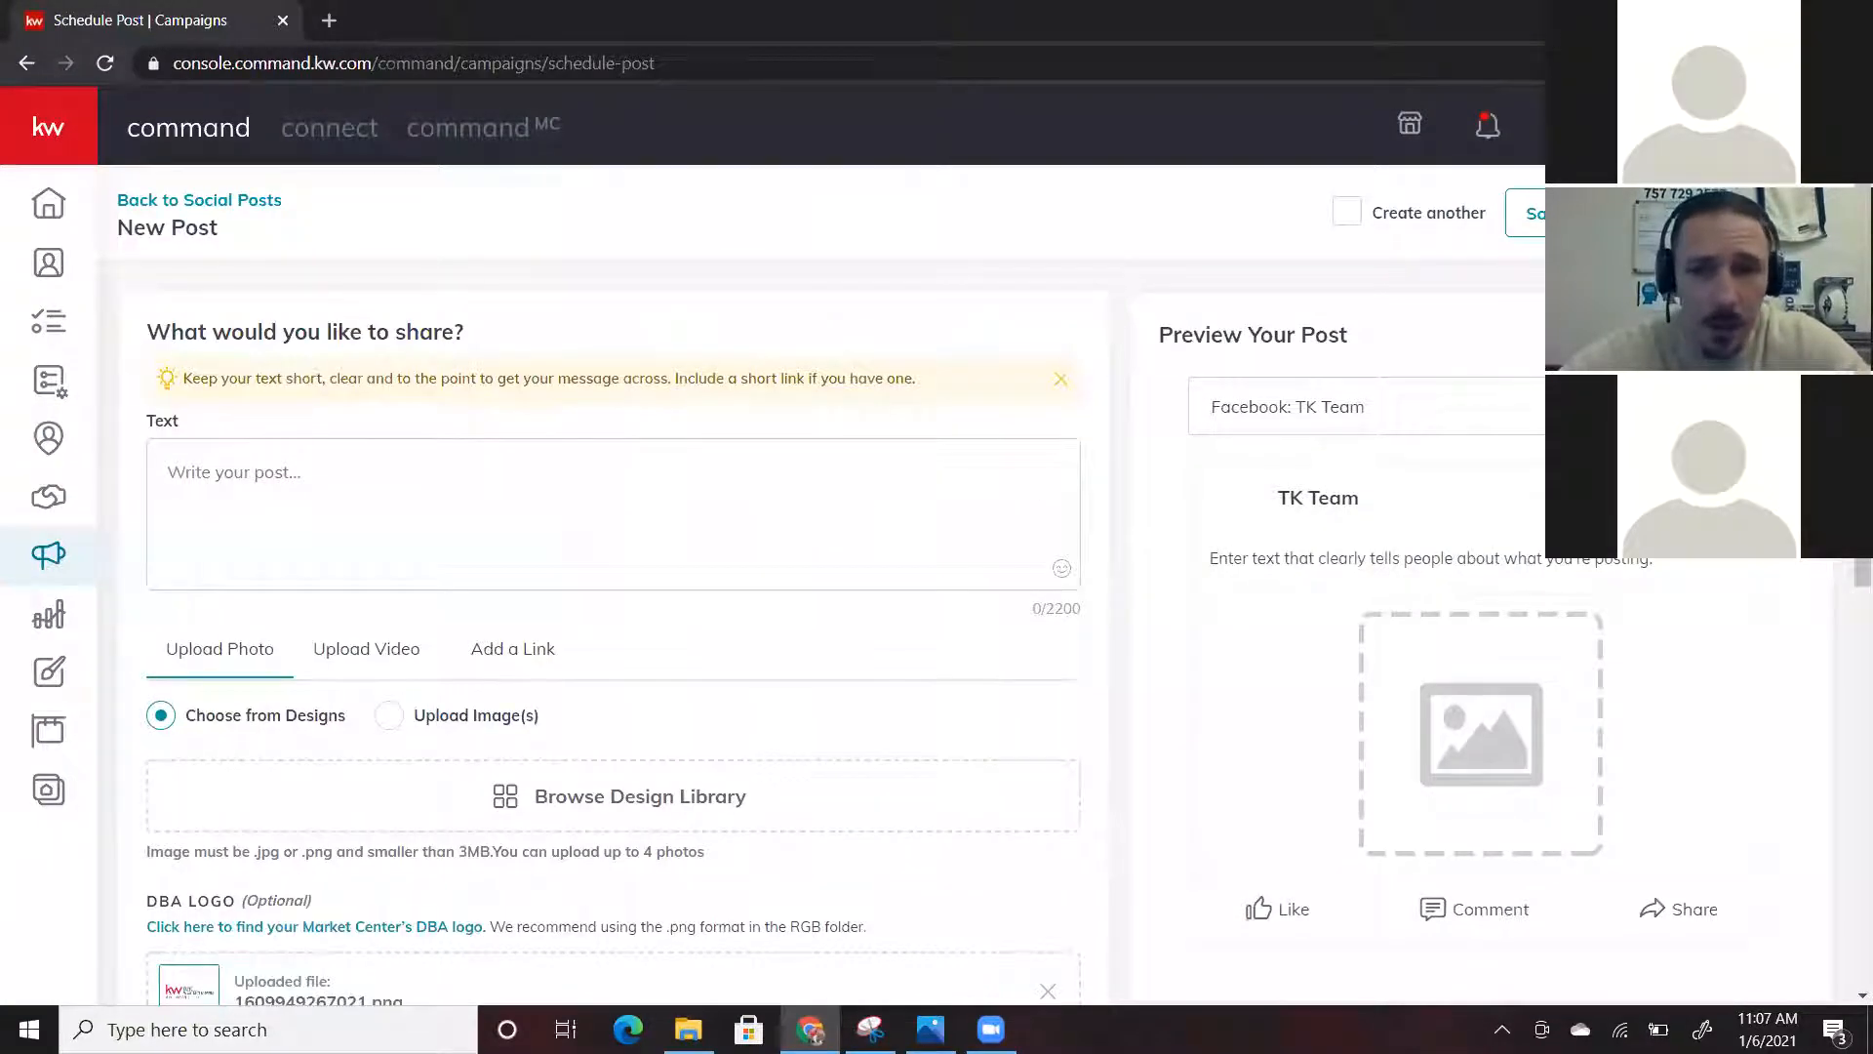
left_click(1424, 406)
left_click(1425, 407)
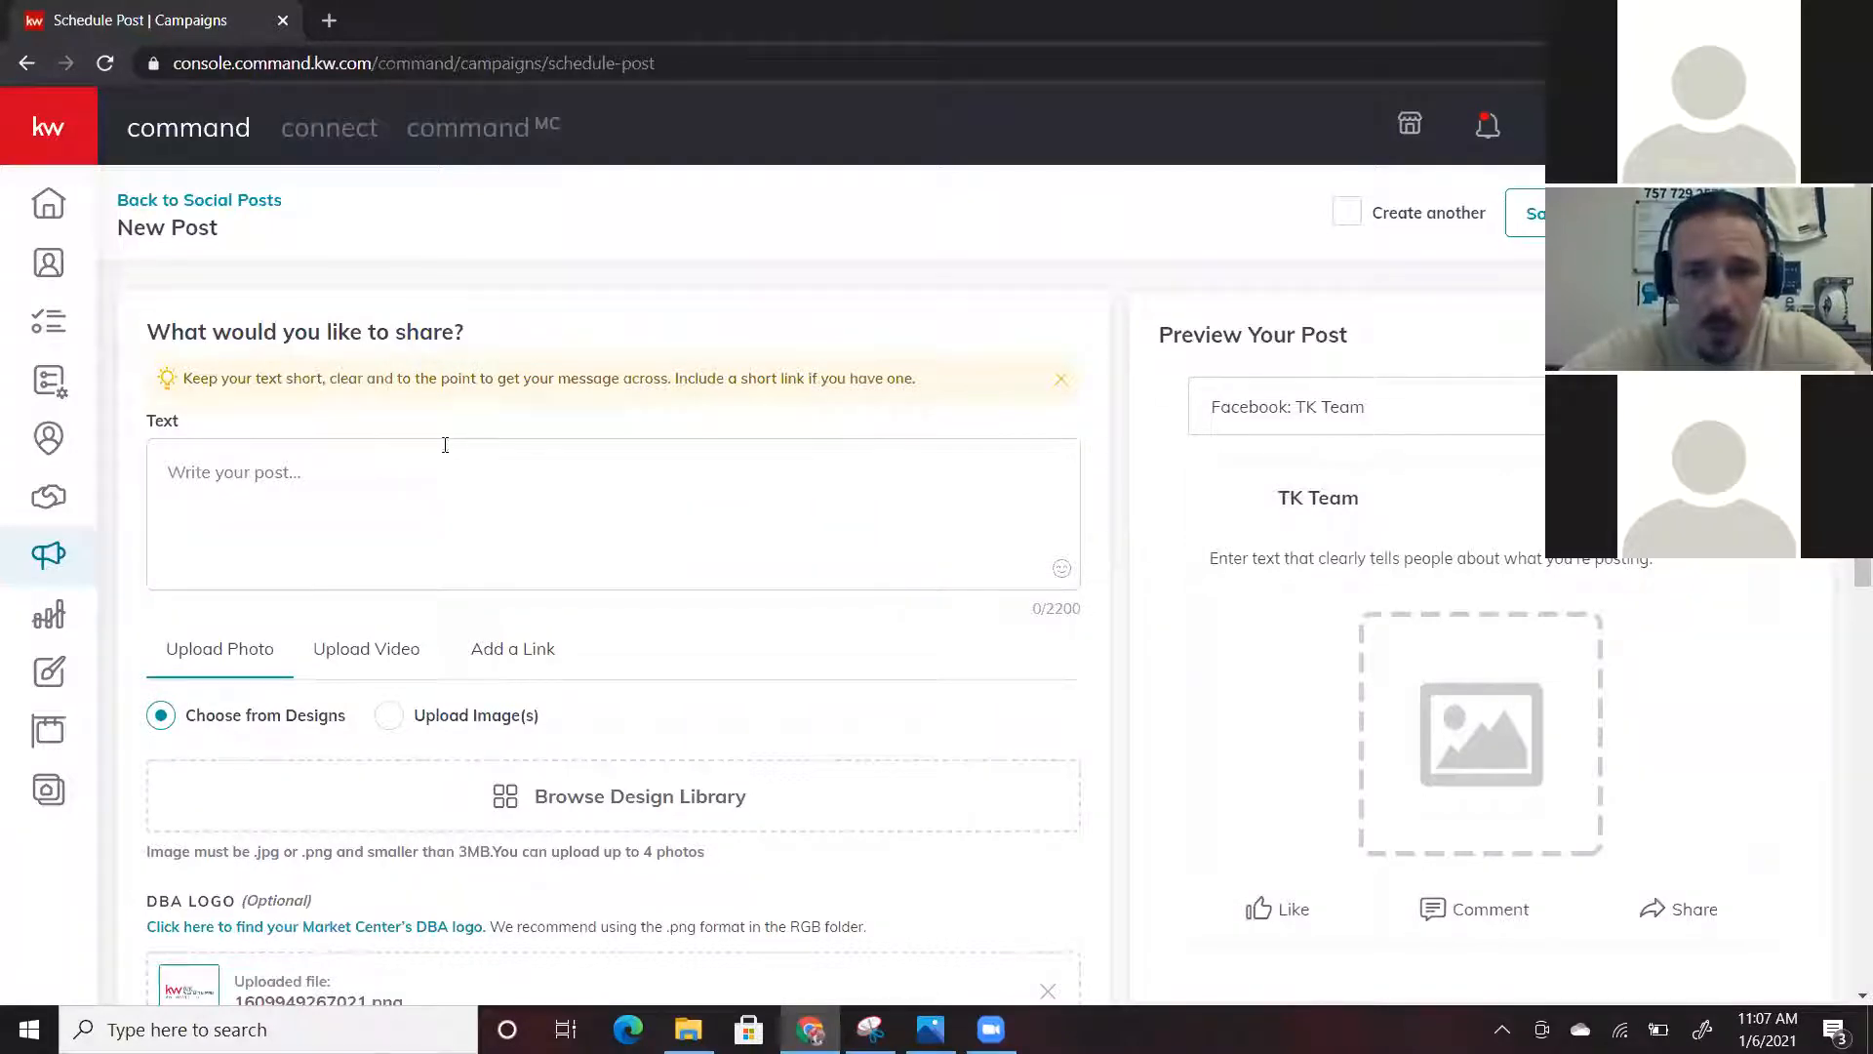
Add the Twitter page and set the preview to Facebook: TK Team
scroll(624, 554, "down", 8)
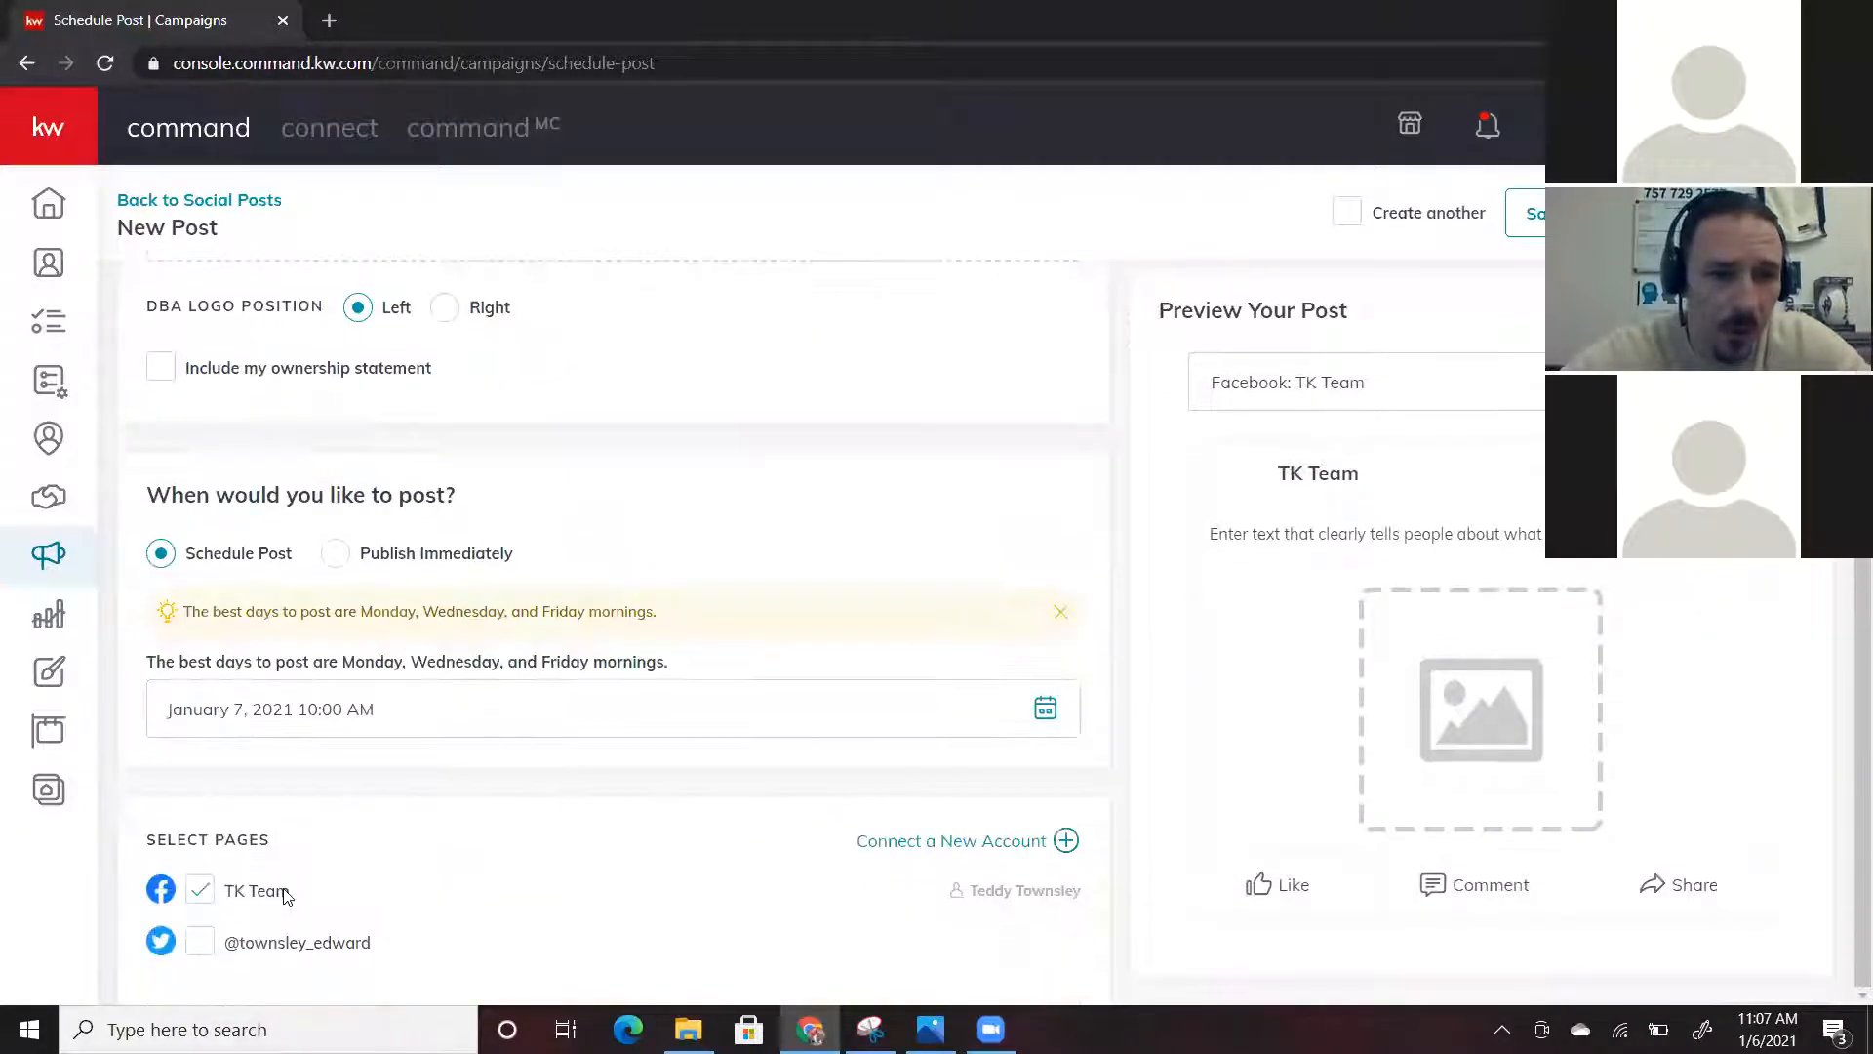
left_click(200, 942)
scroll(966, 694, "up", 9)
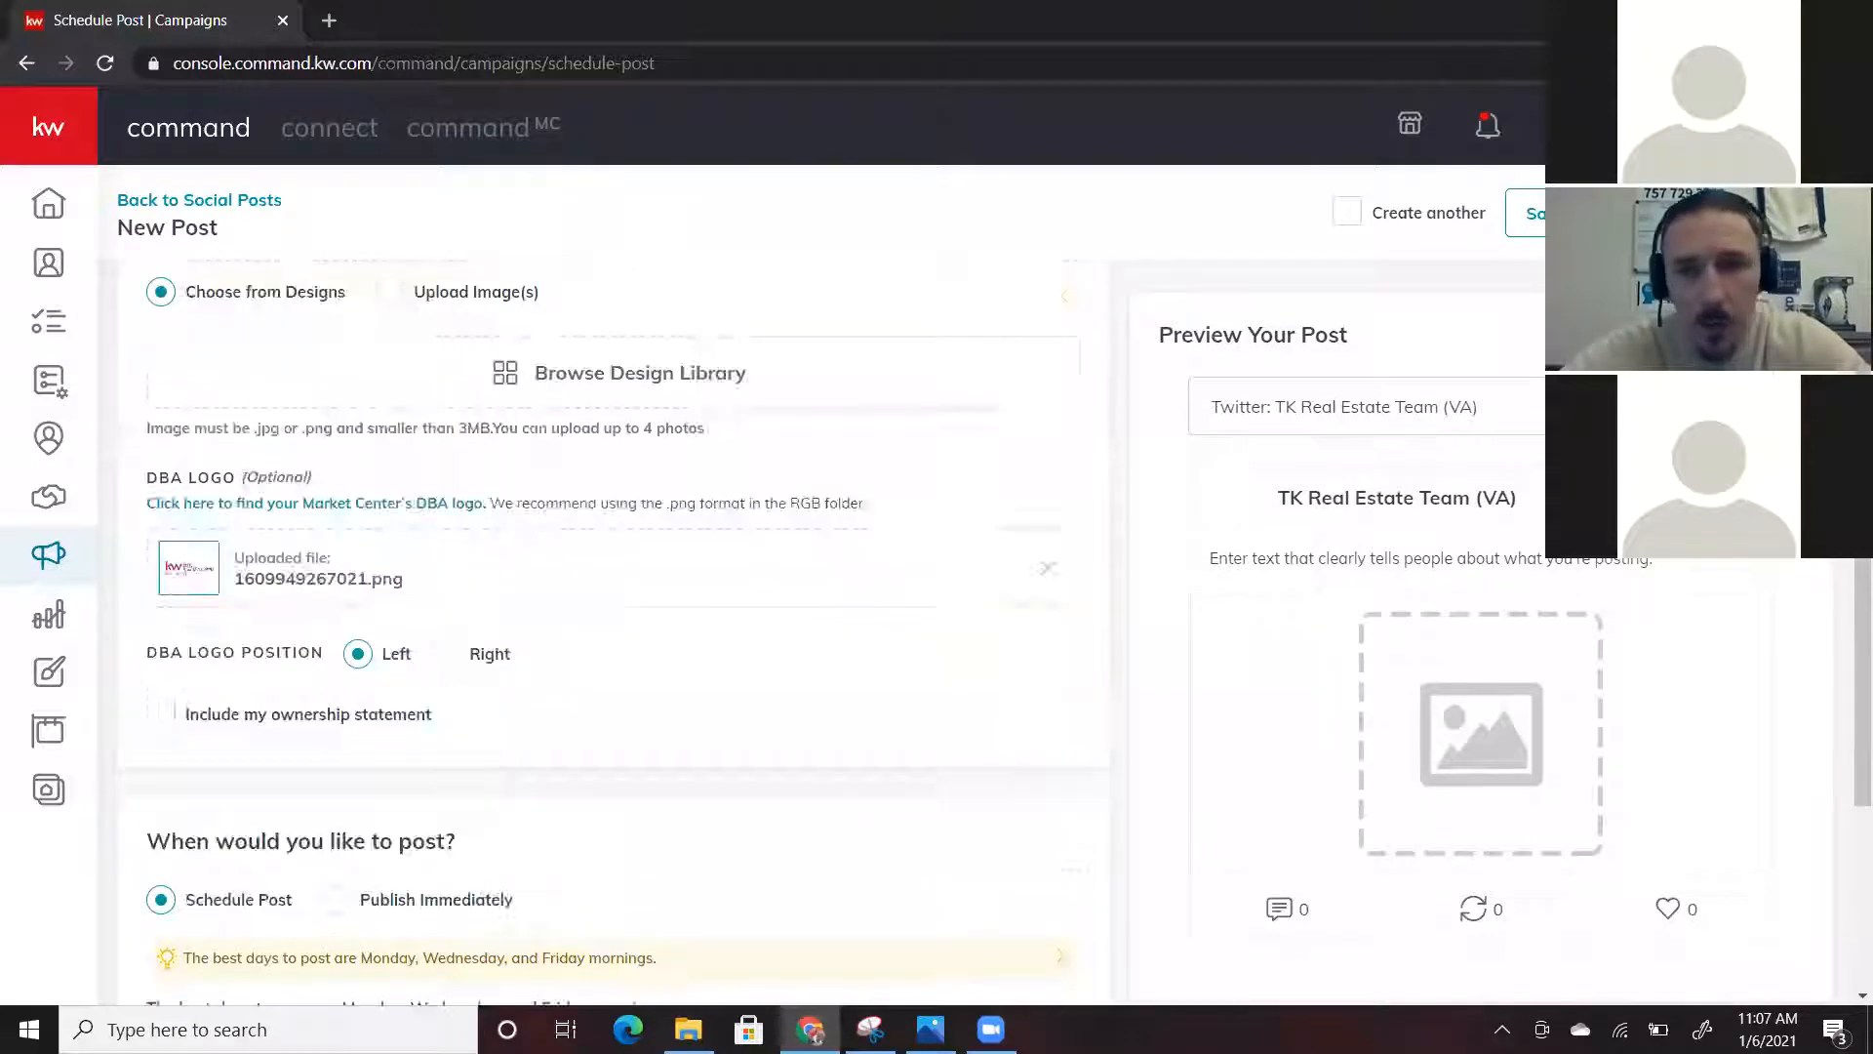
left_click(1337, 408)
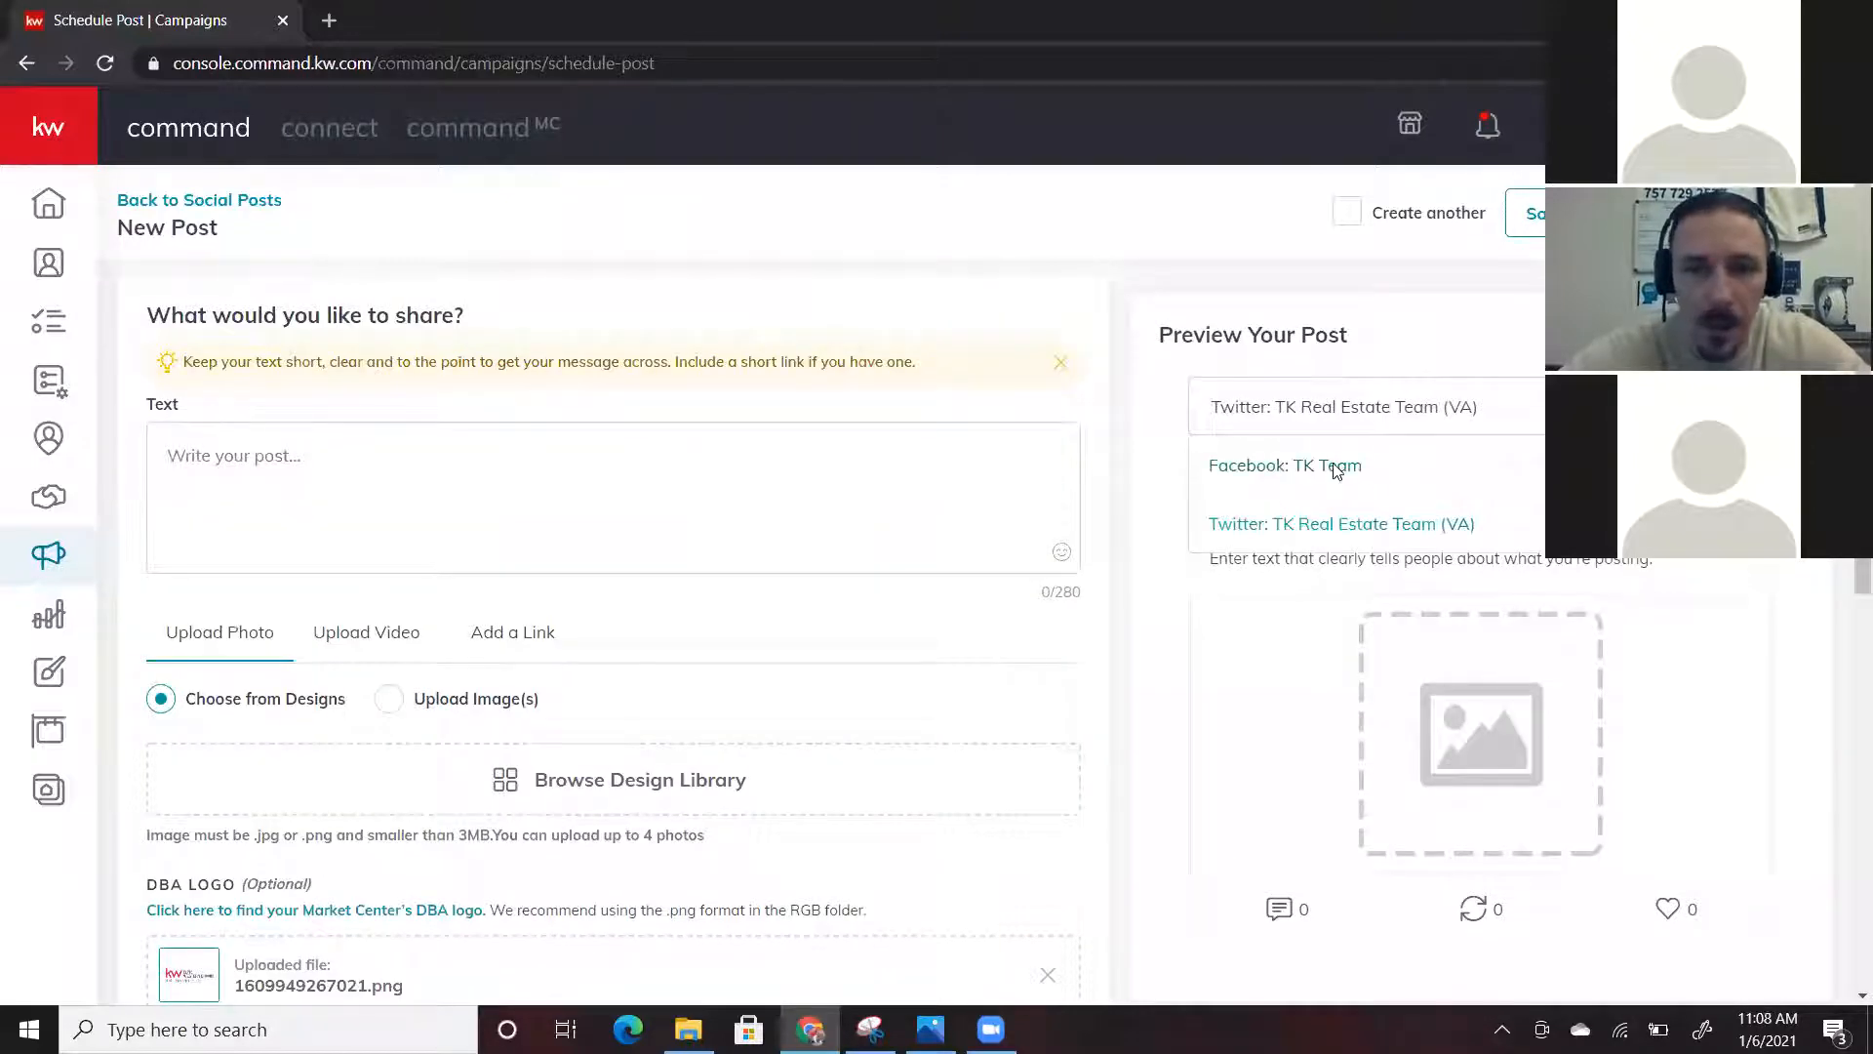
left_click(1330, 469)
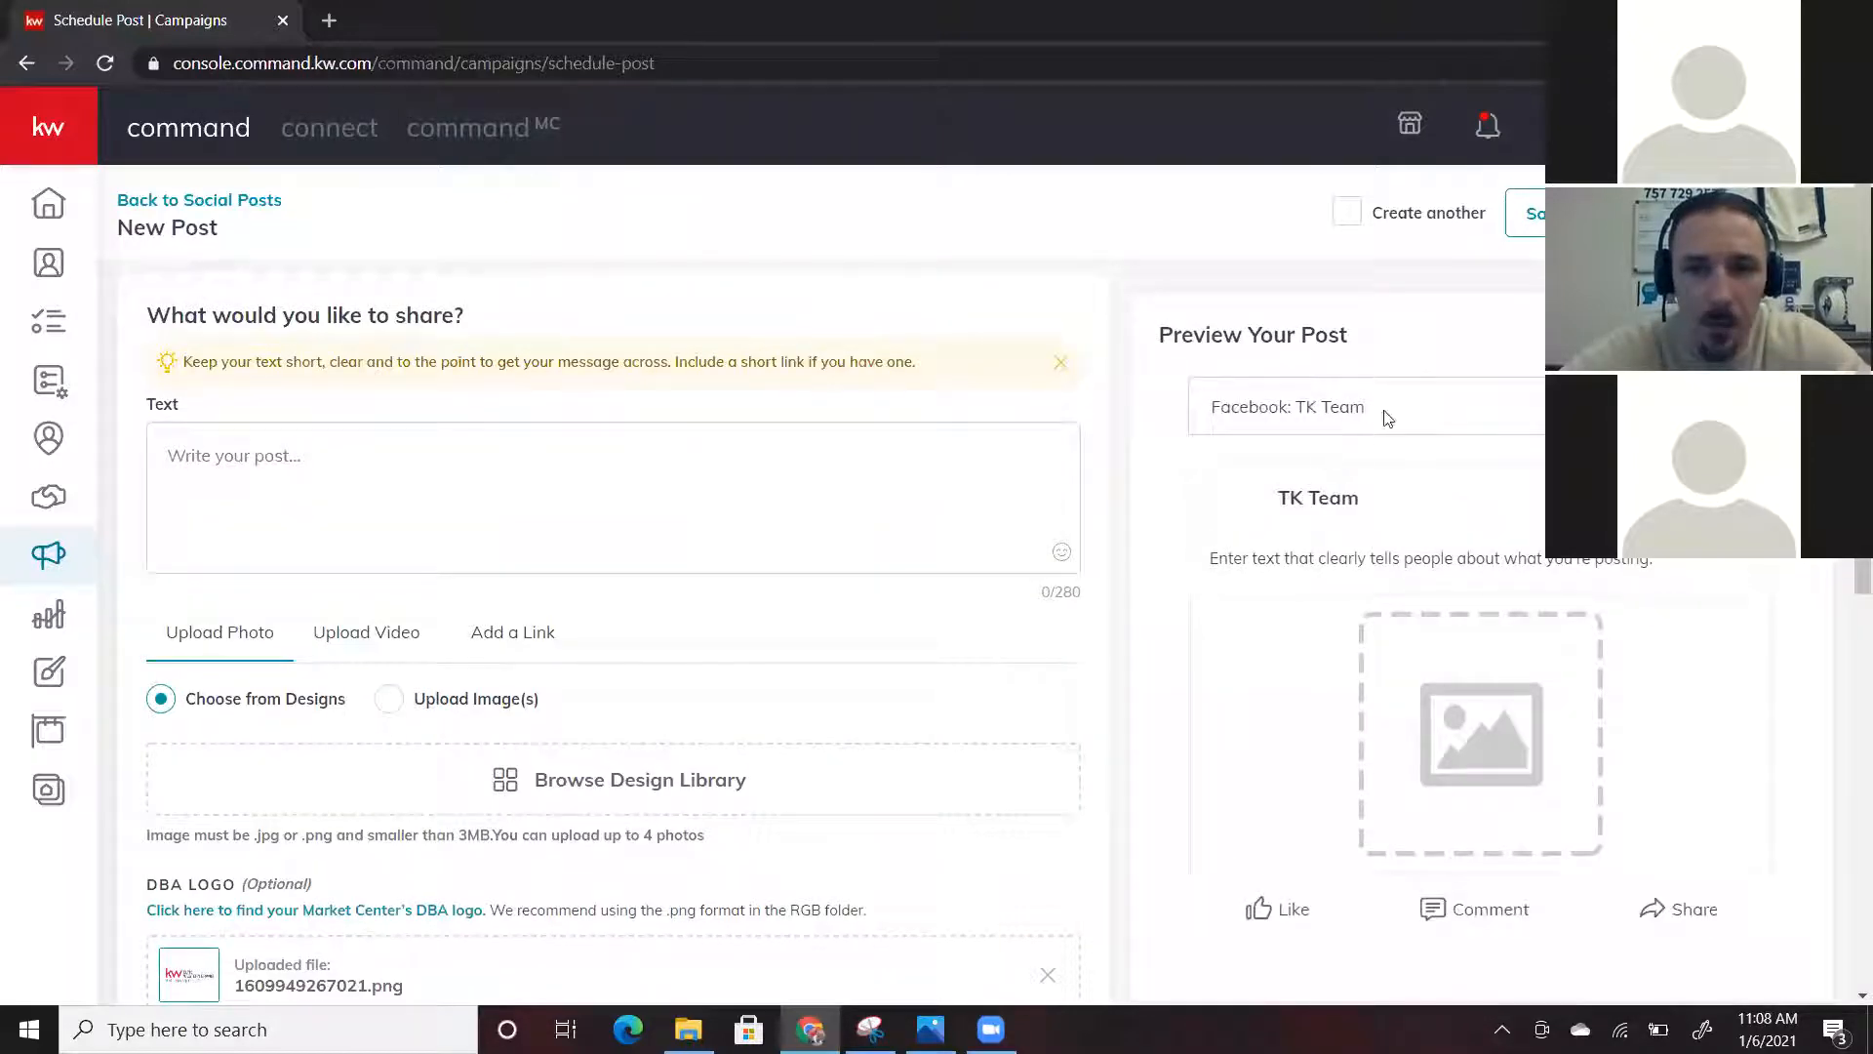
left_click(180, 455)
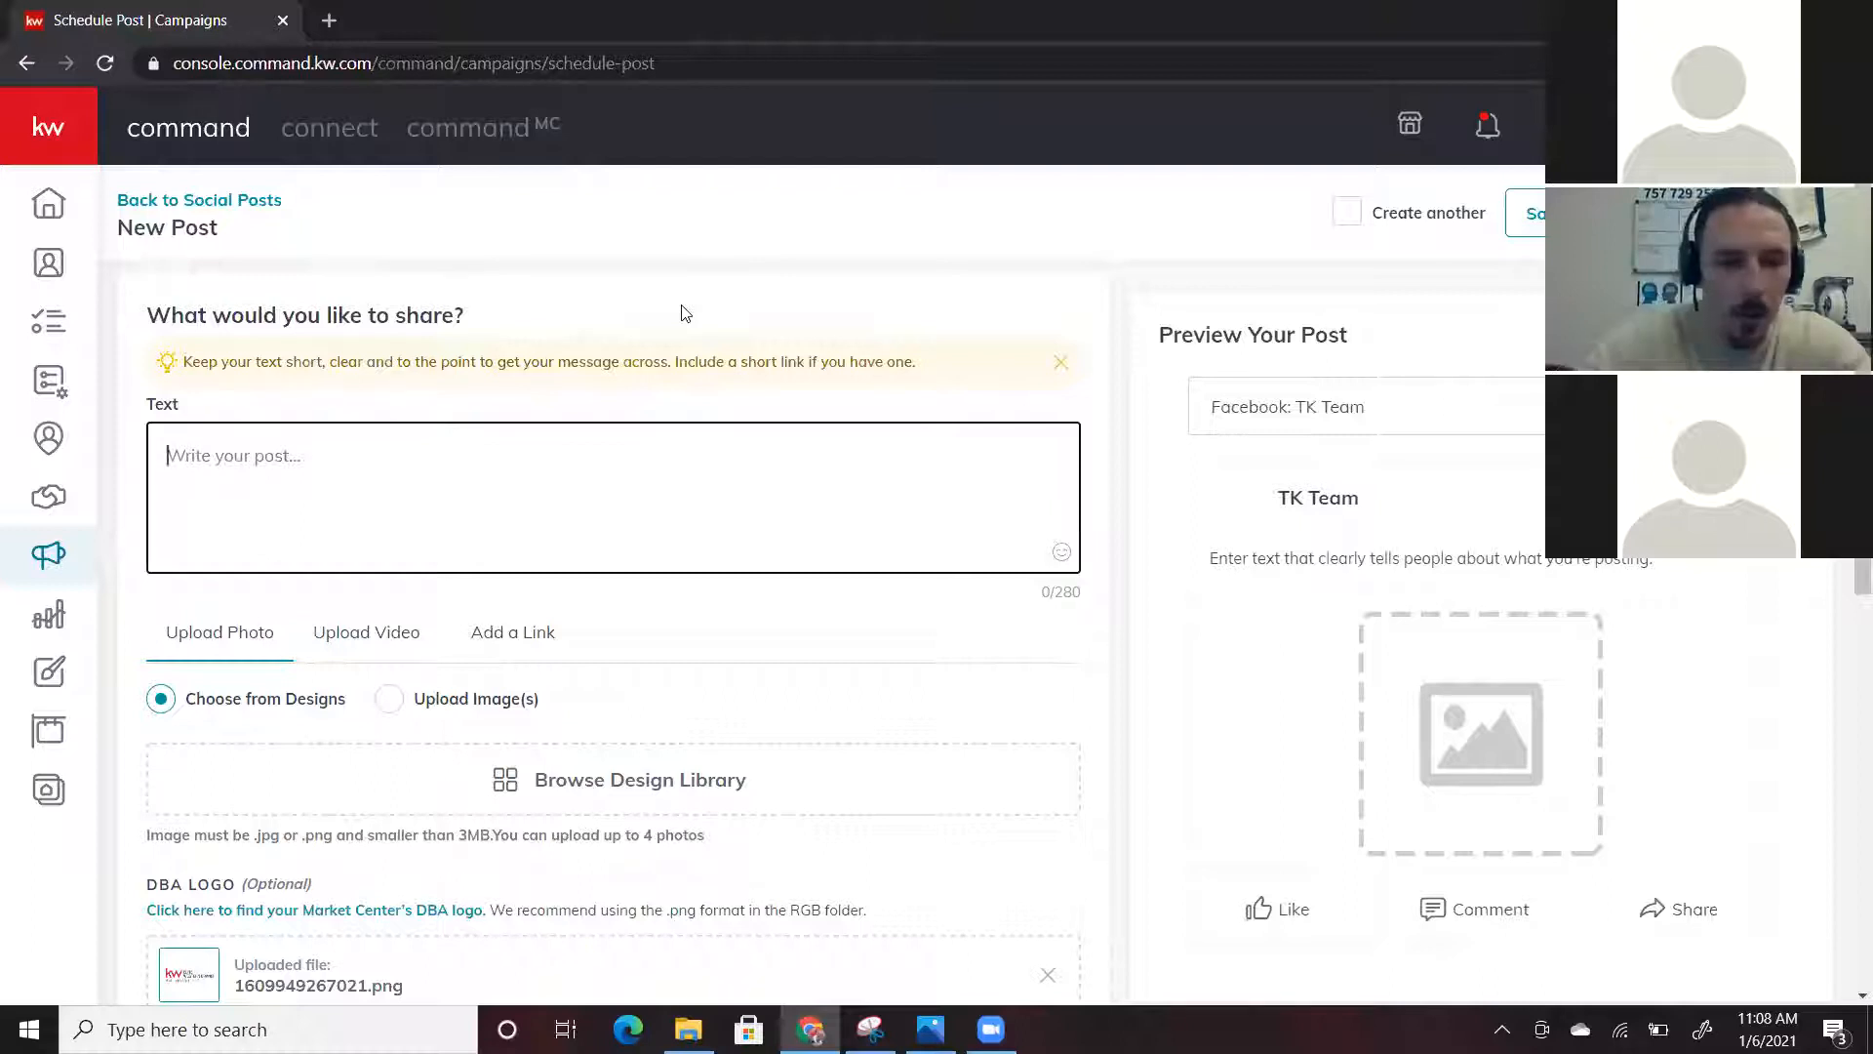
Enter the post text 'Check out the last 24 hours in Hampton Roads real estate'
type("Check out the la")
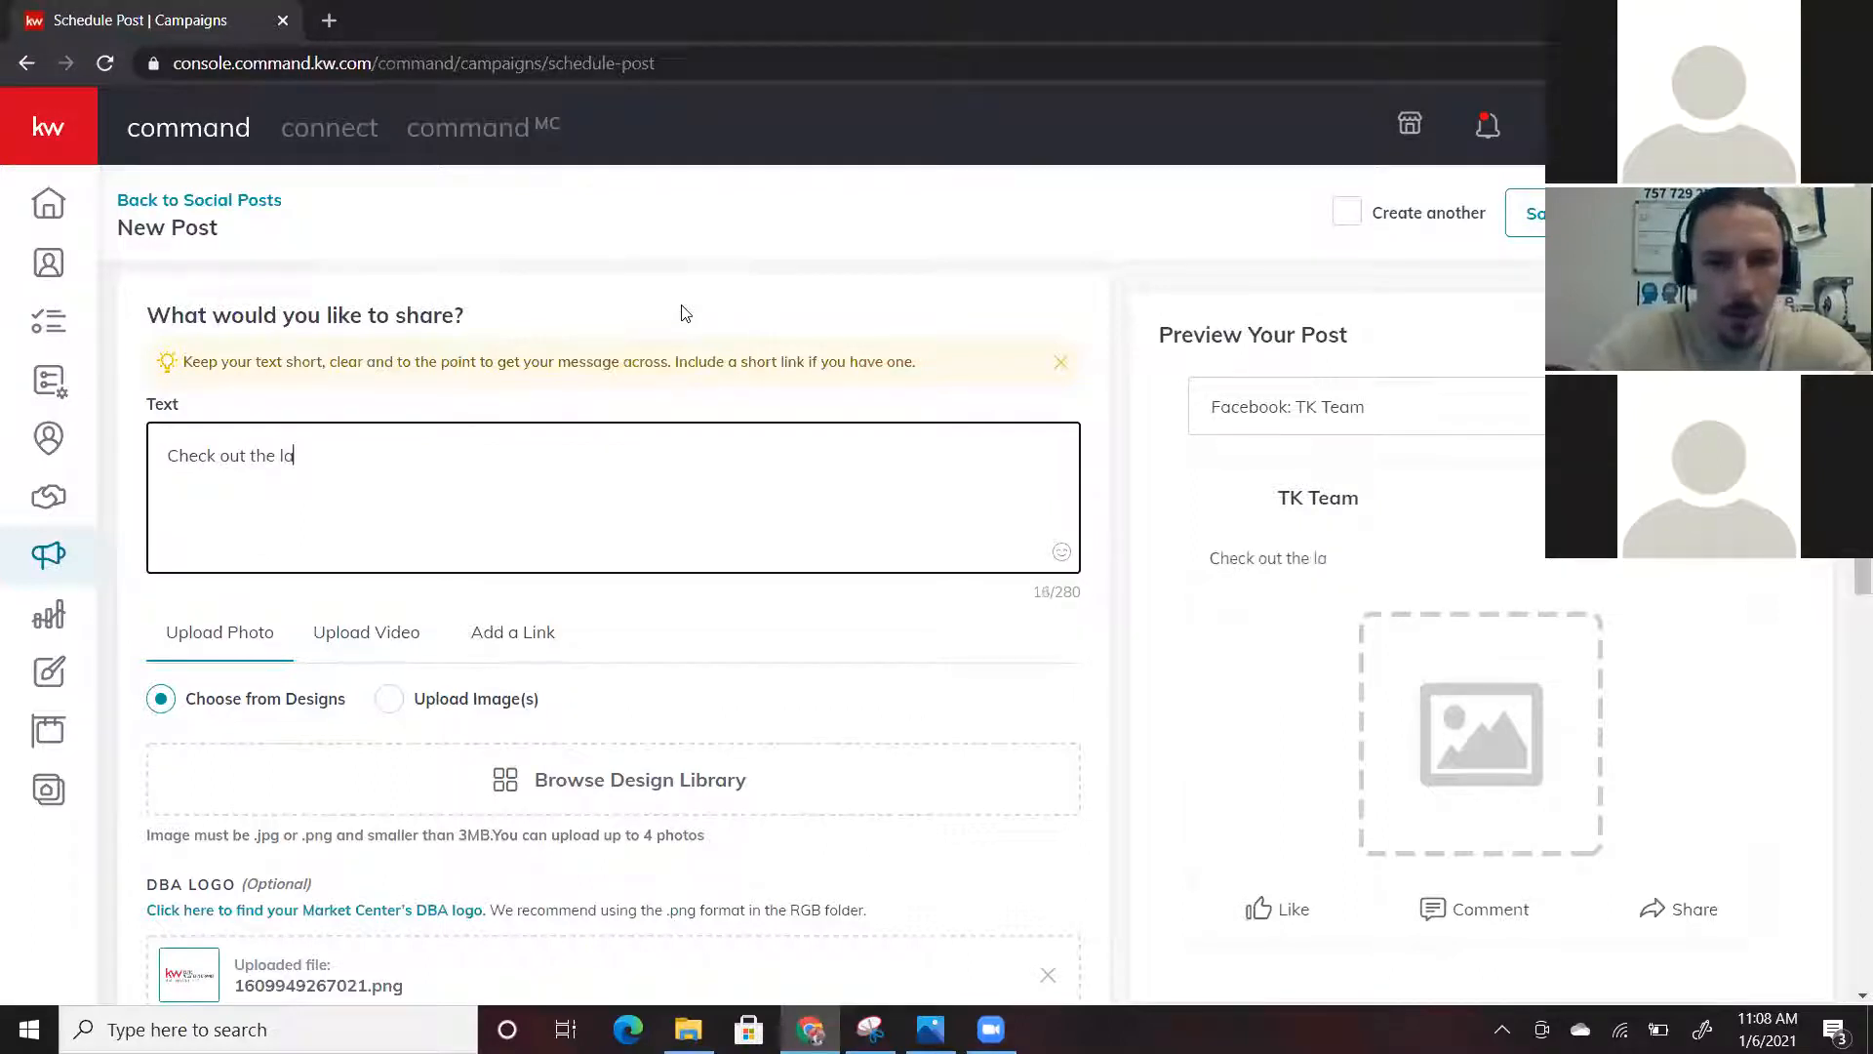
type("st 24 hour")
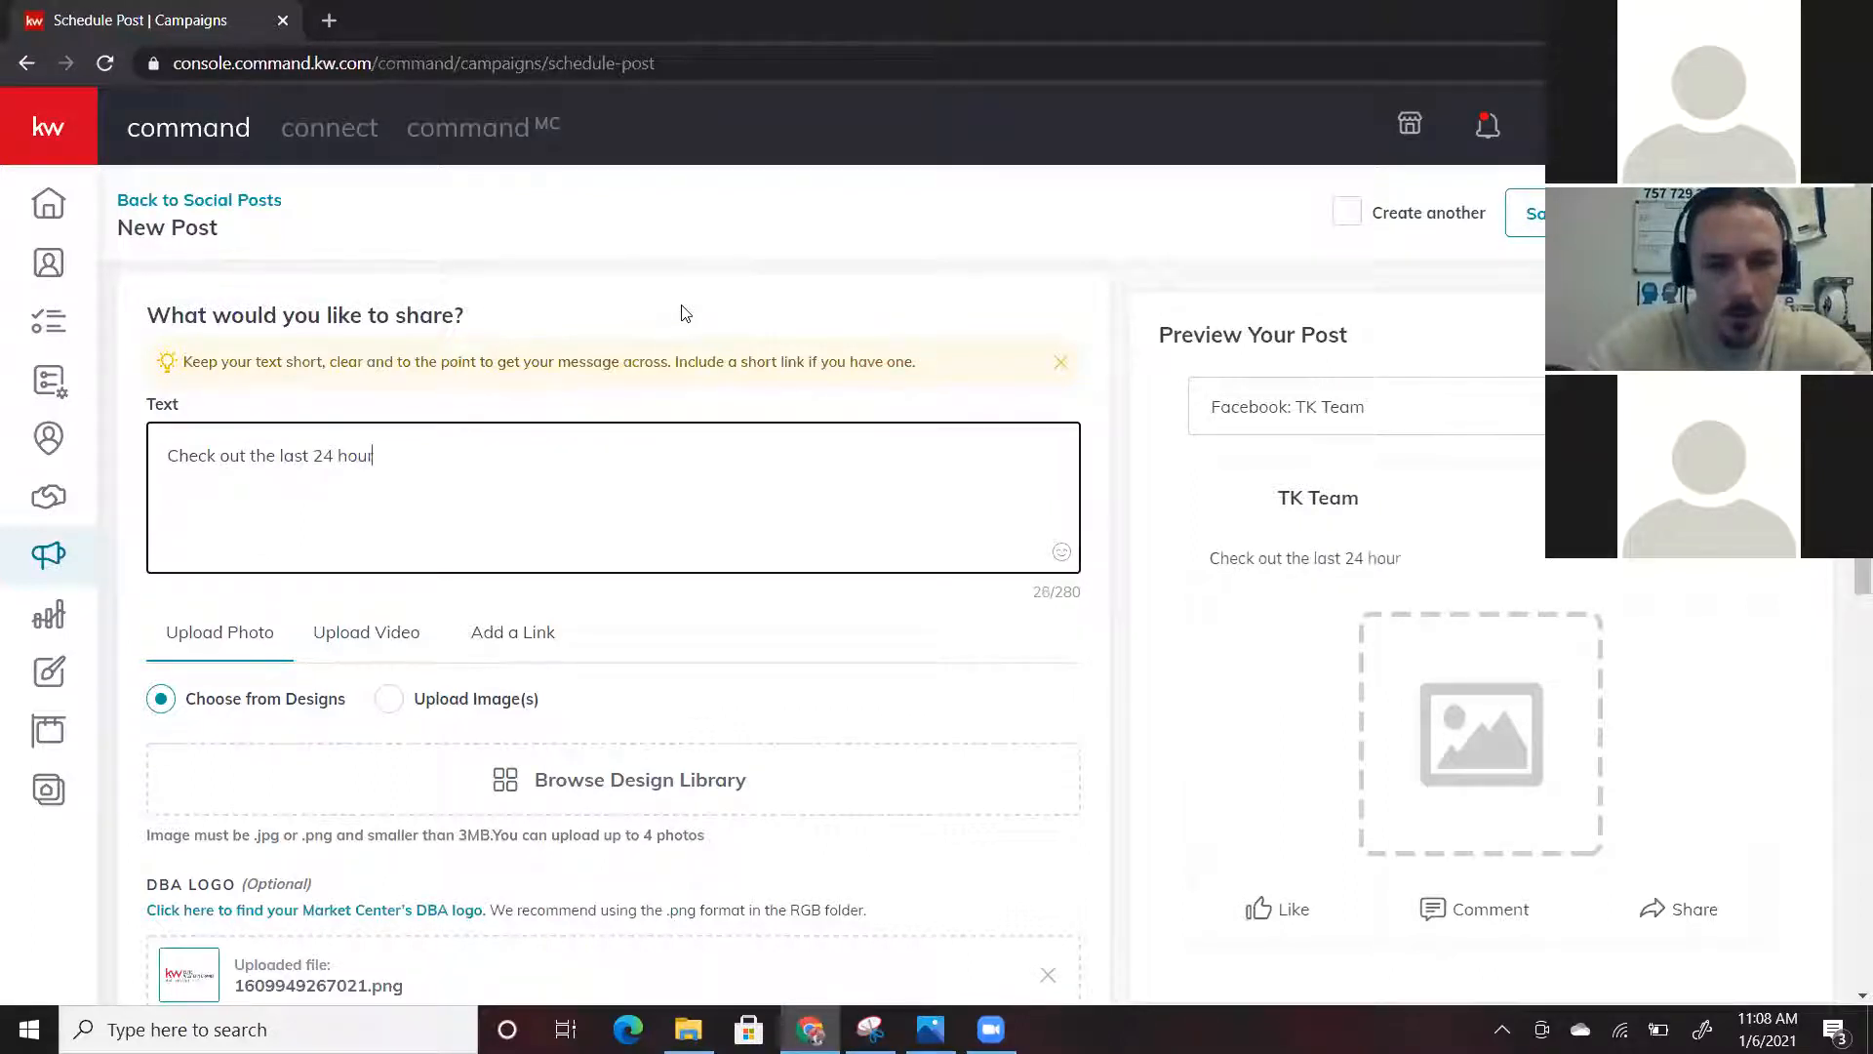
type("s in")
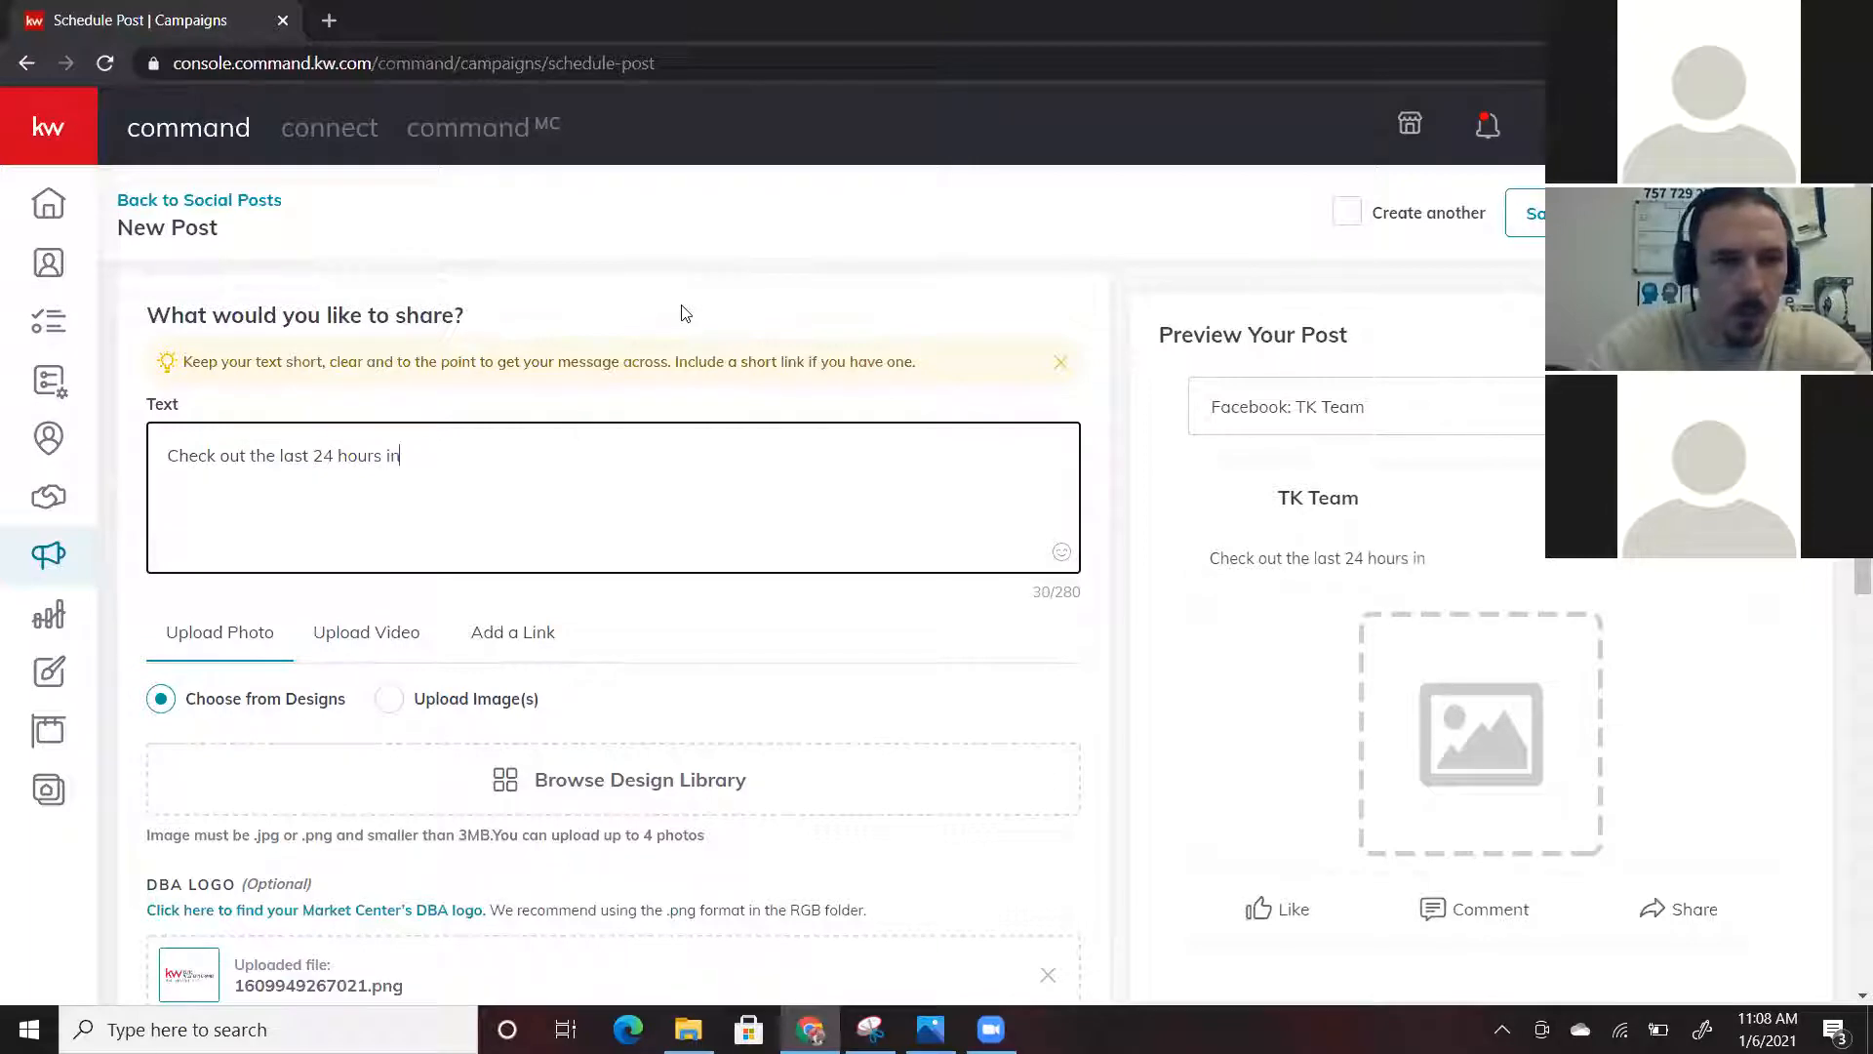
type(" Hampton Roads Re")
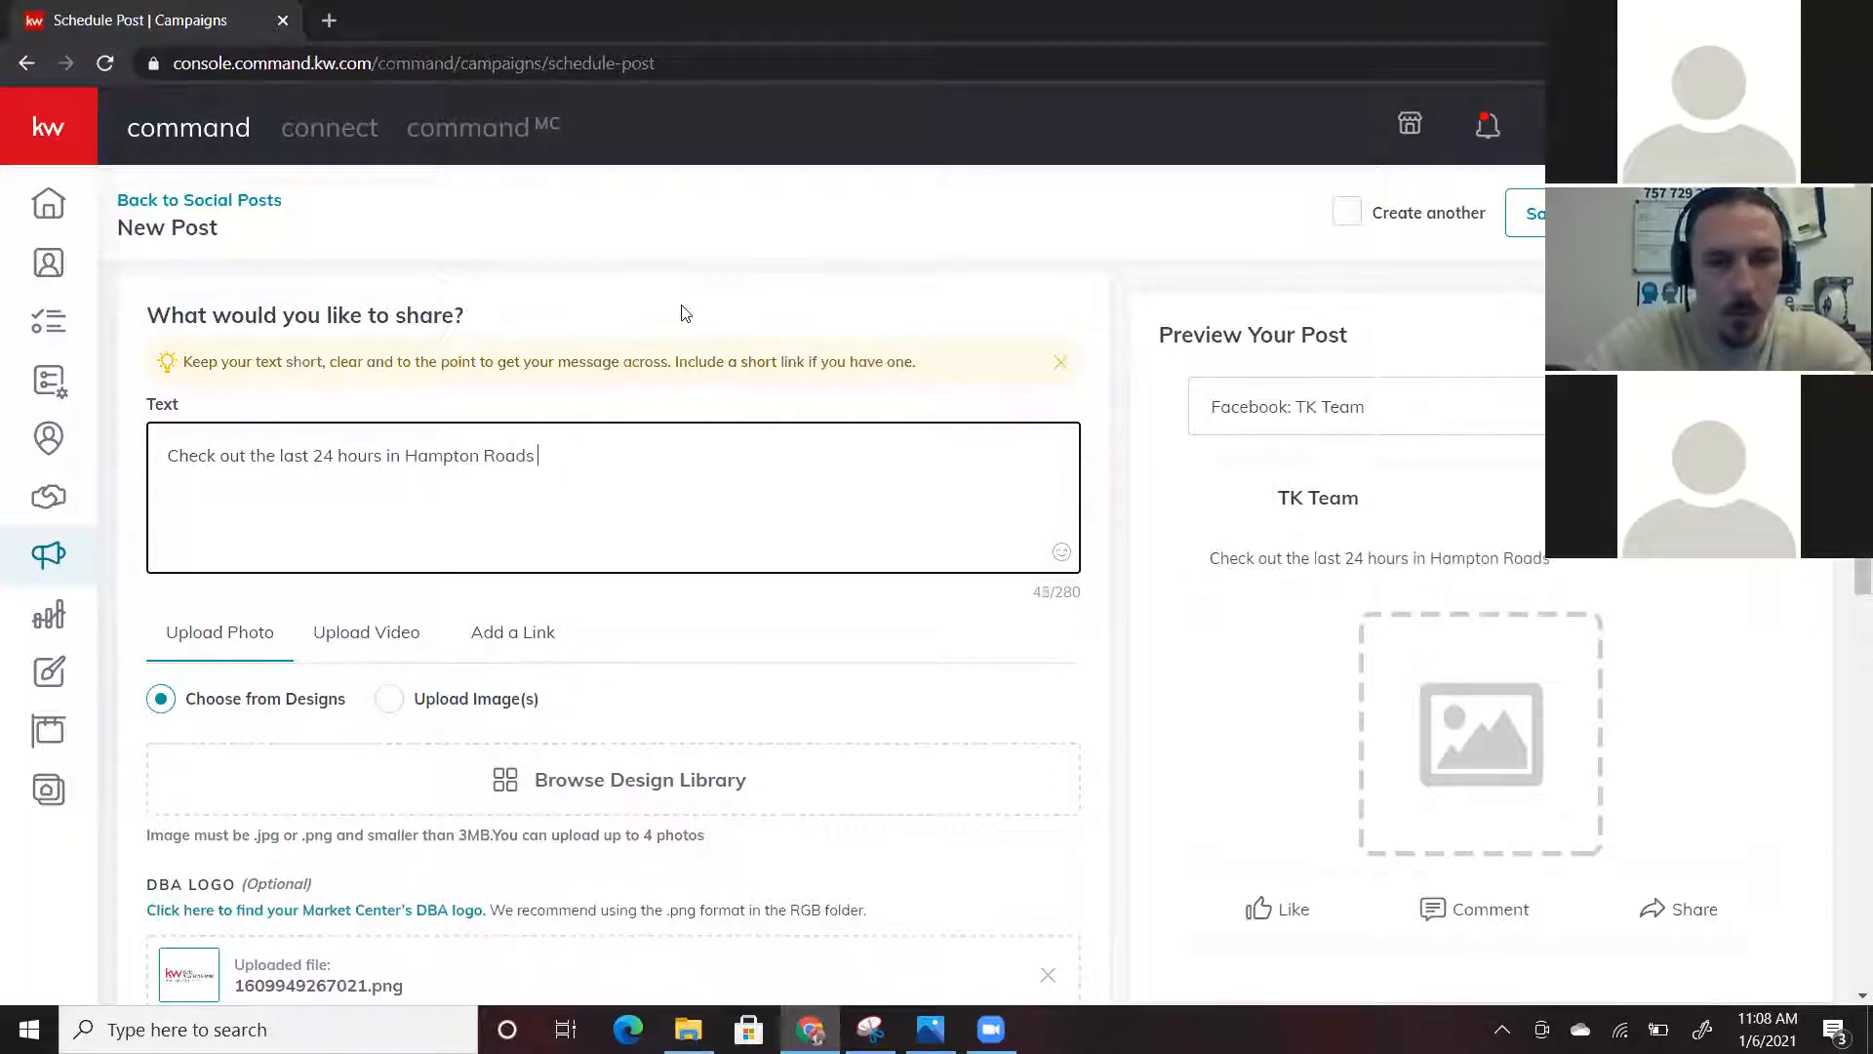
key("BackSpace")
key("BackSpace")
type("re al ")
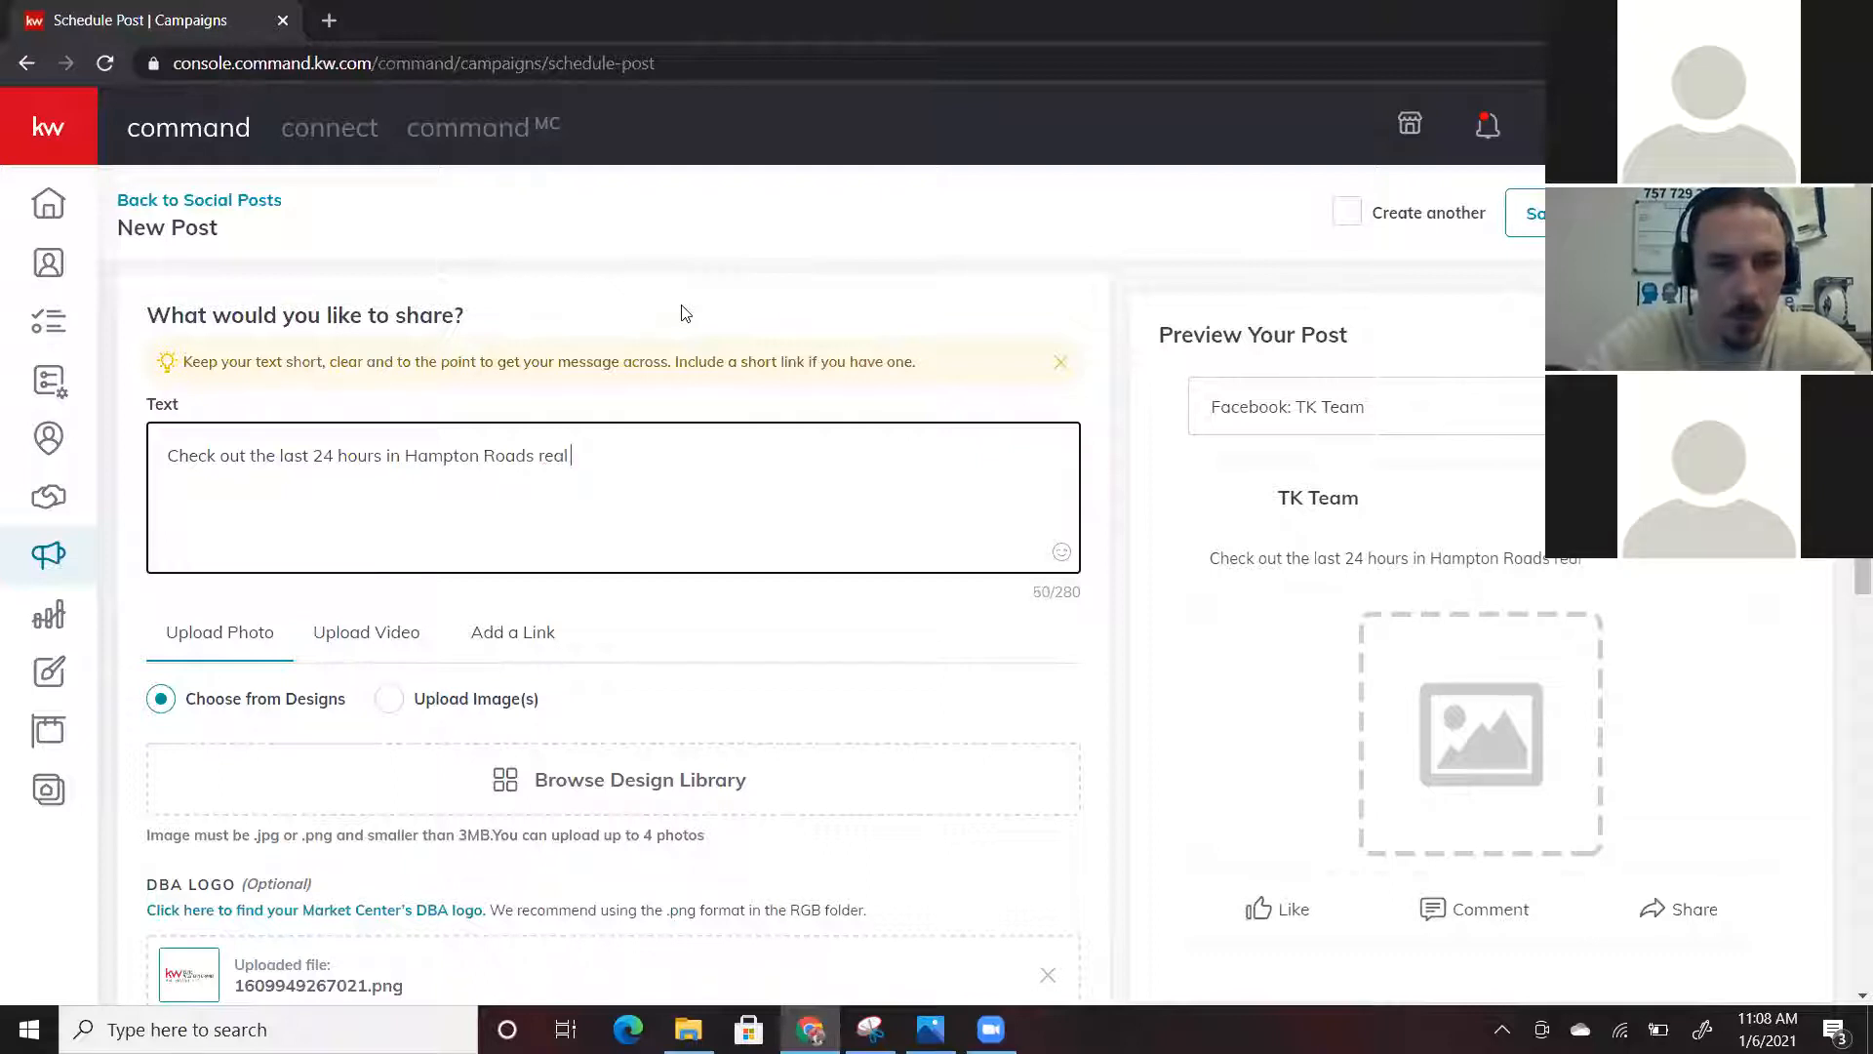
type("estate")
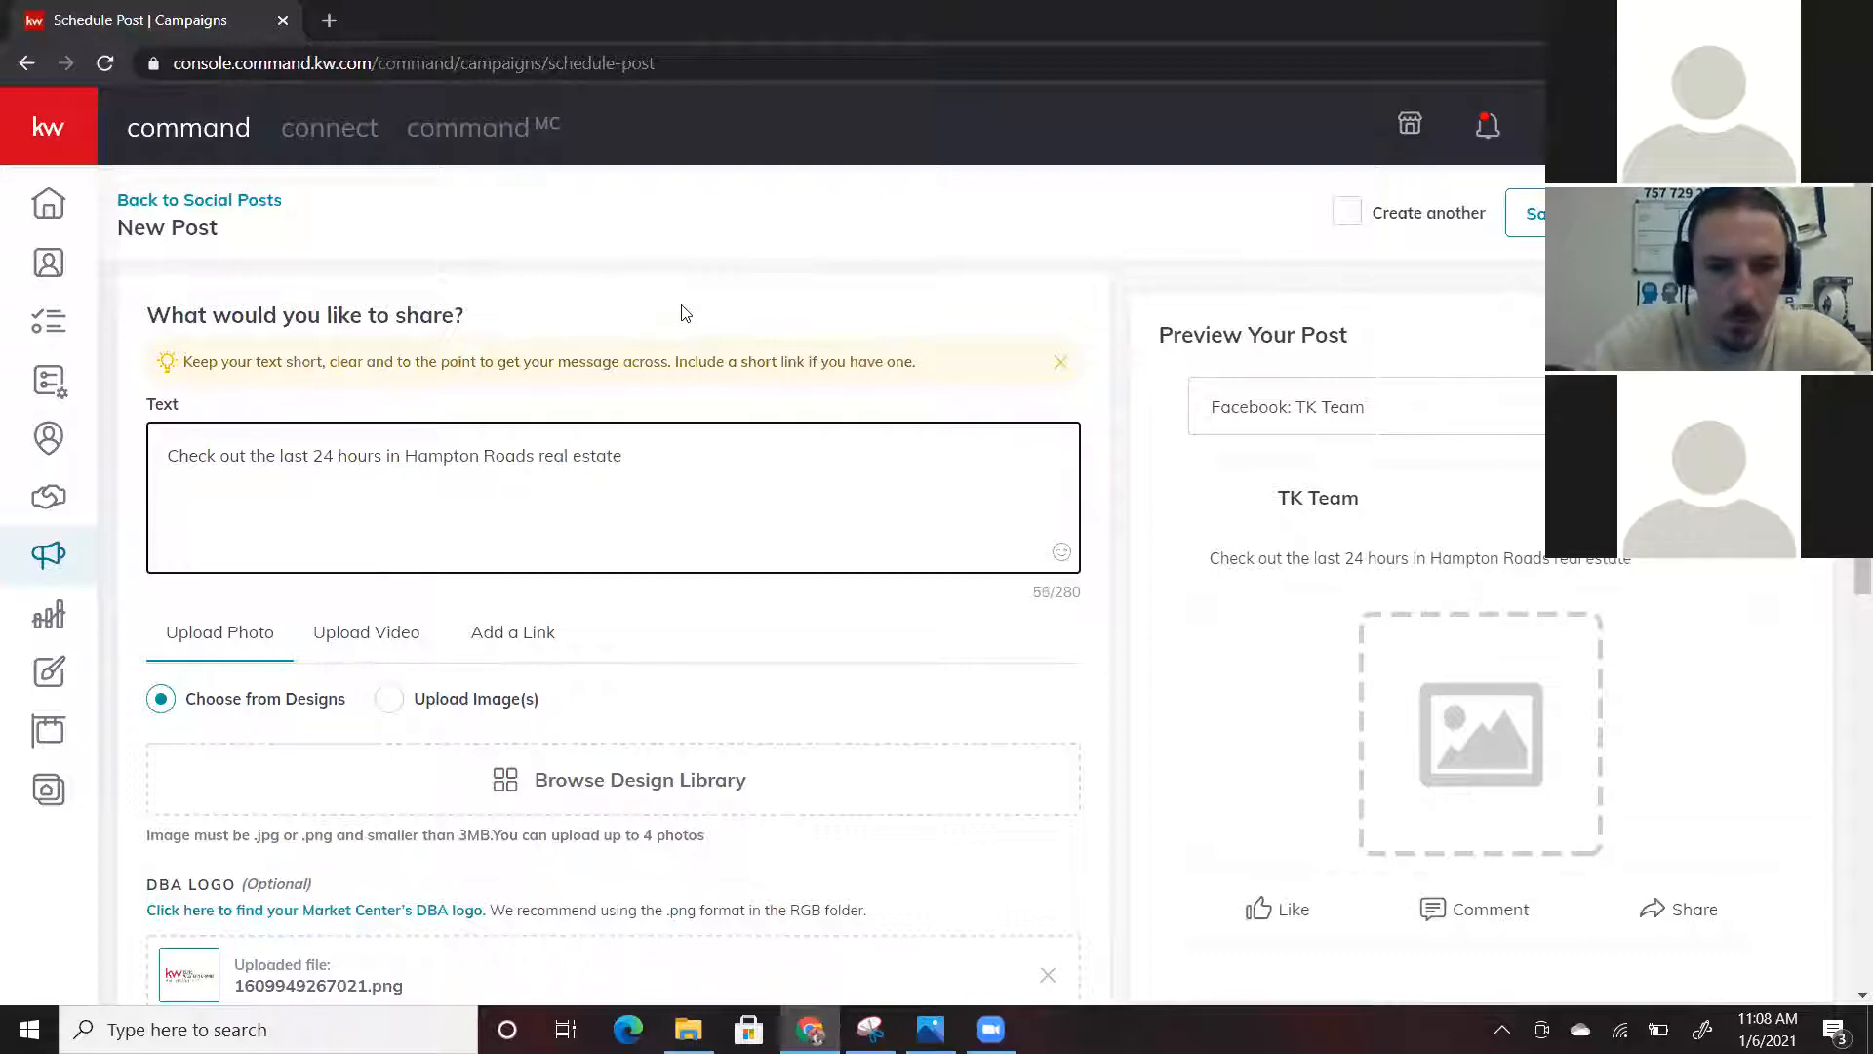
Add the red exclamation and chart emojis to the end of the post text
left_click(1061, 551)
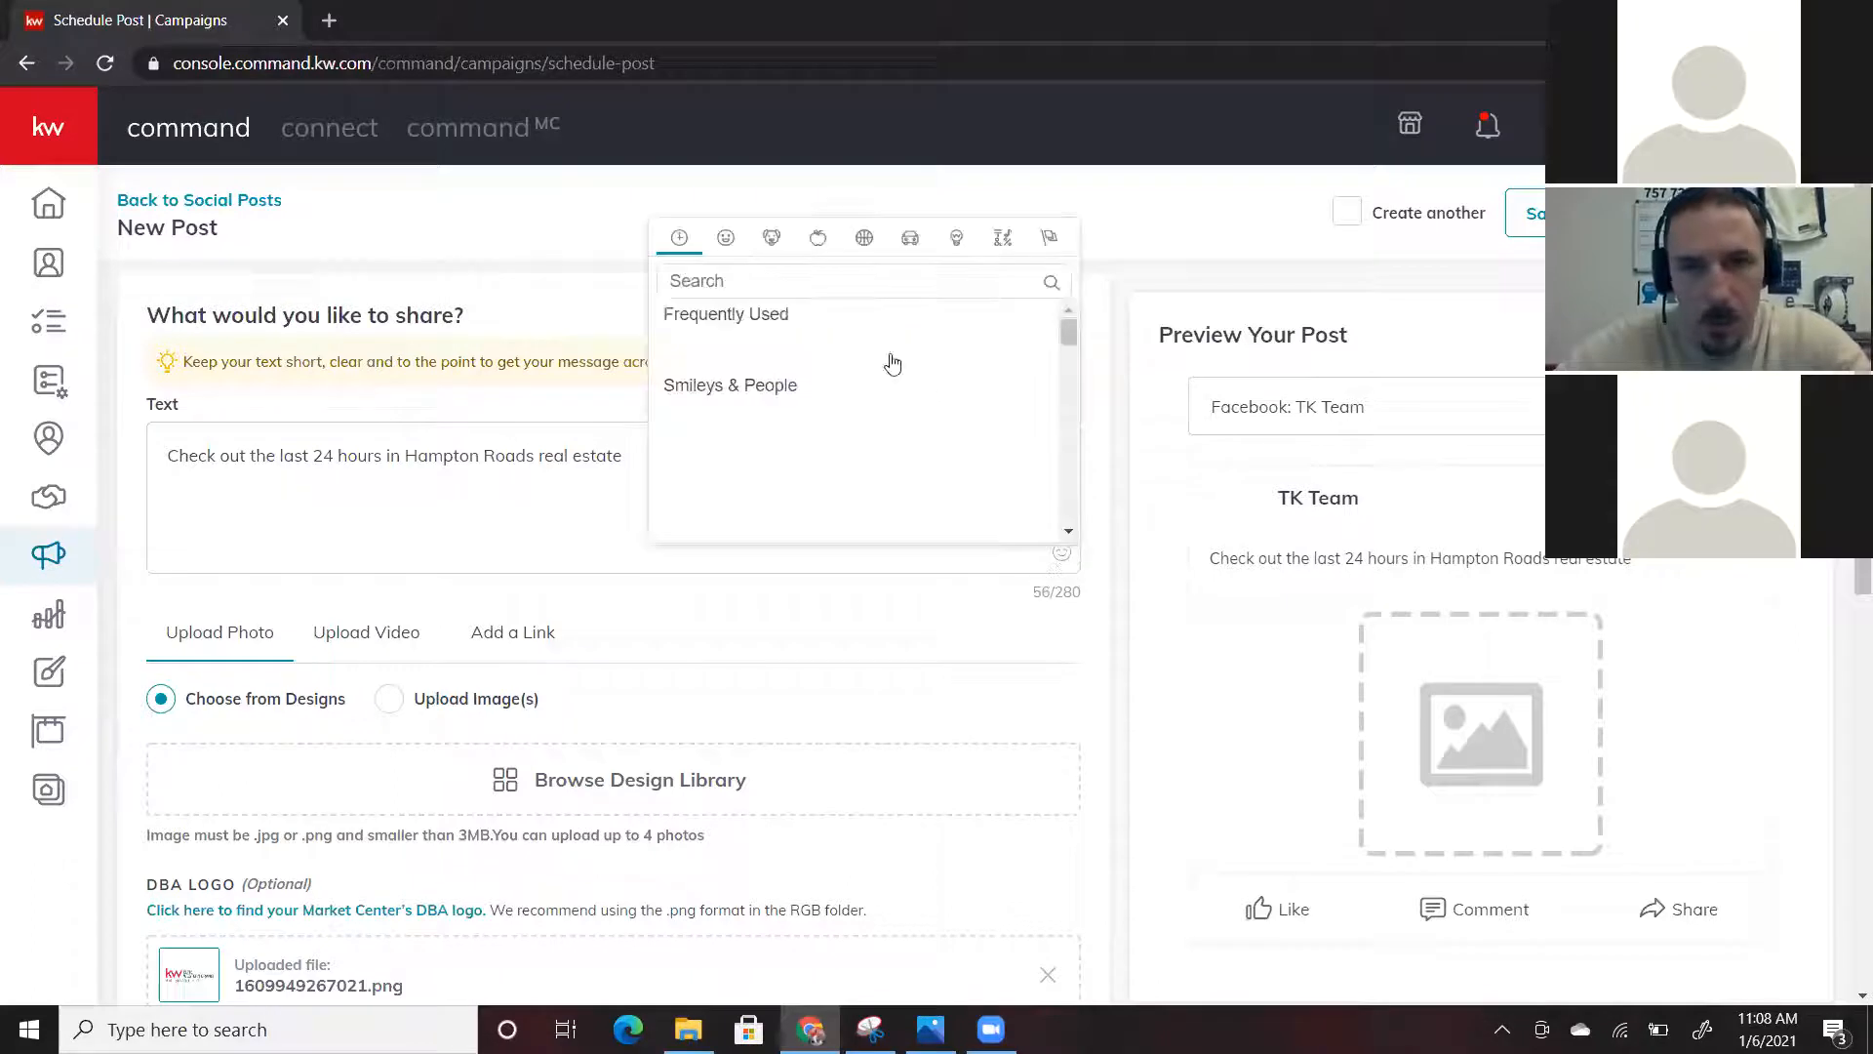
type("exc")
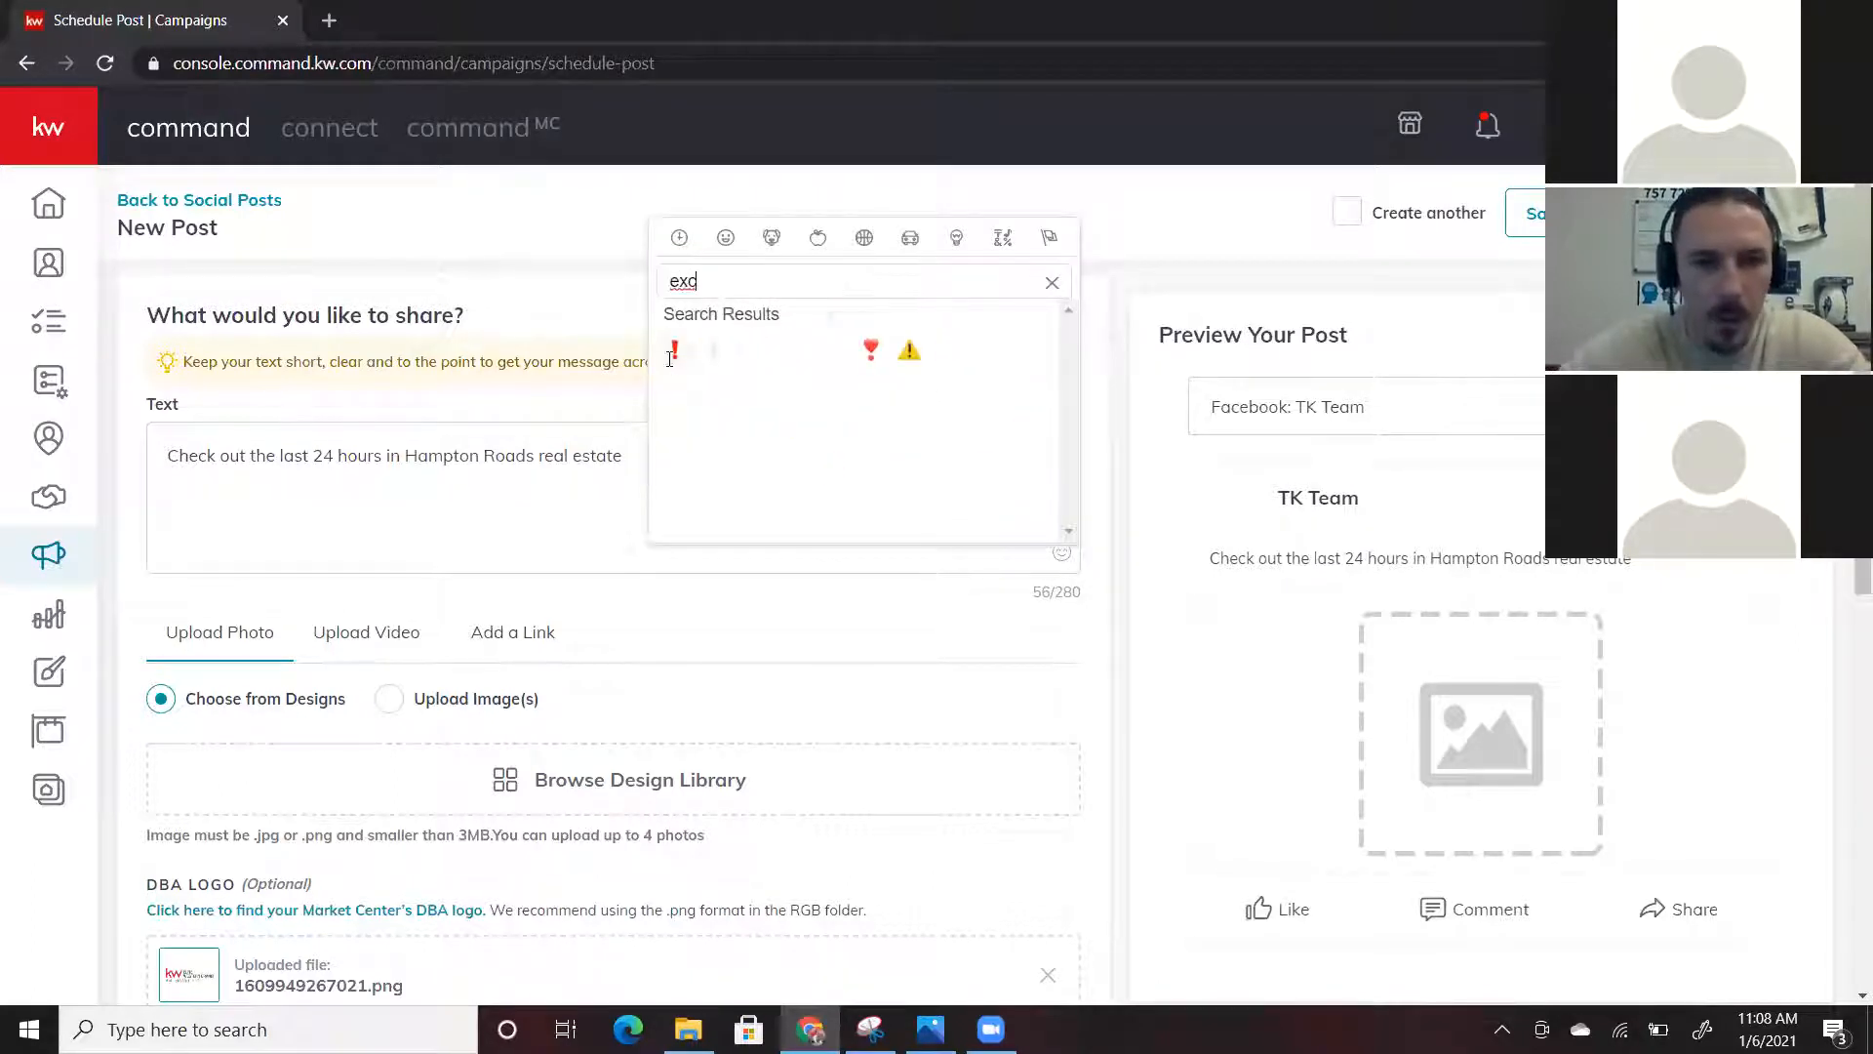
left_click(674, 350)
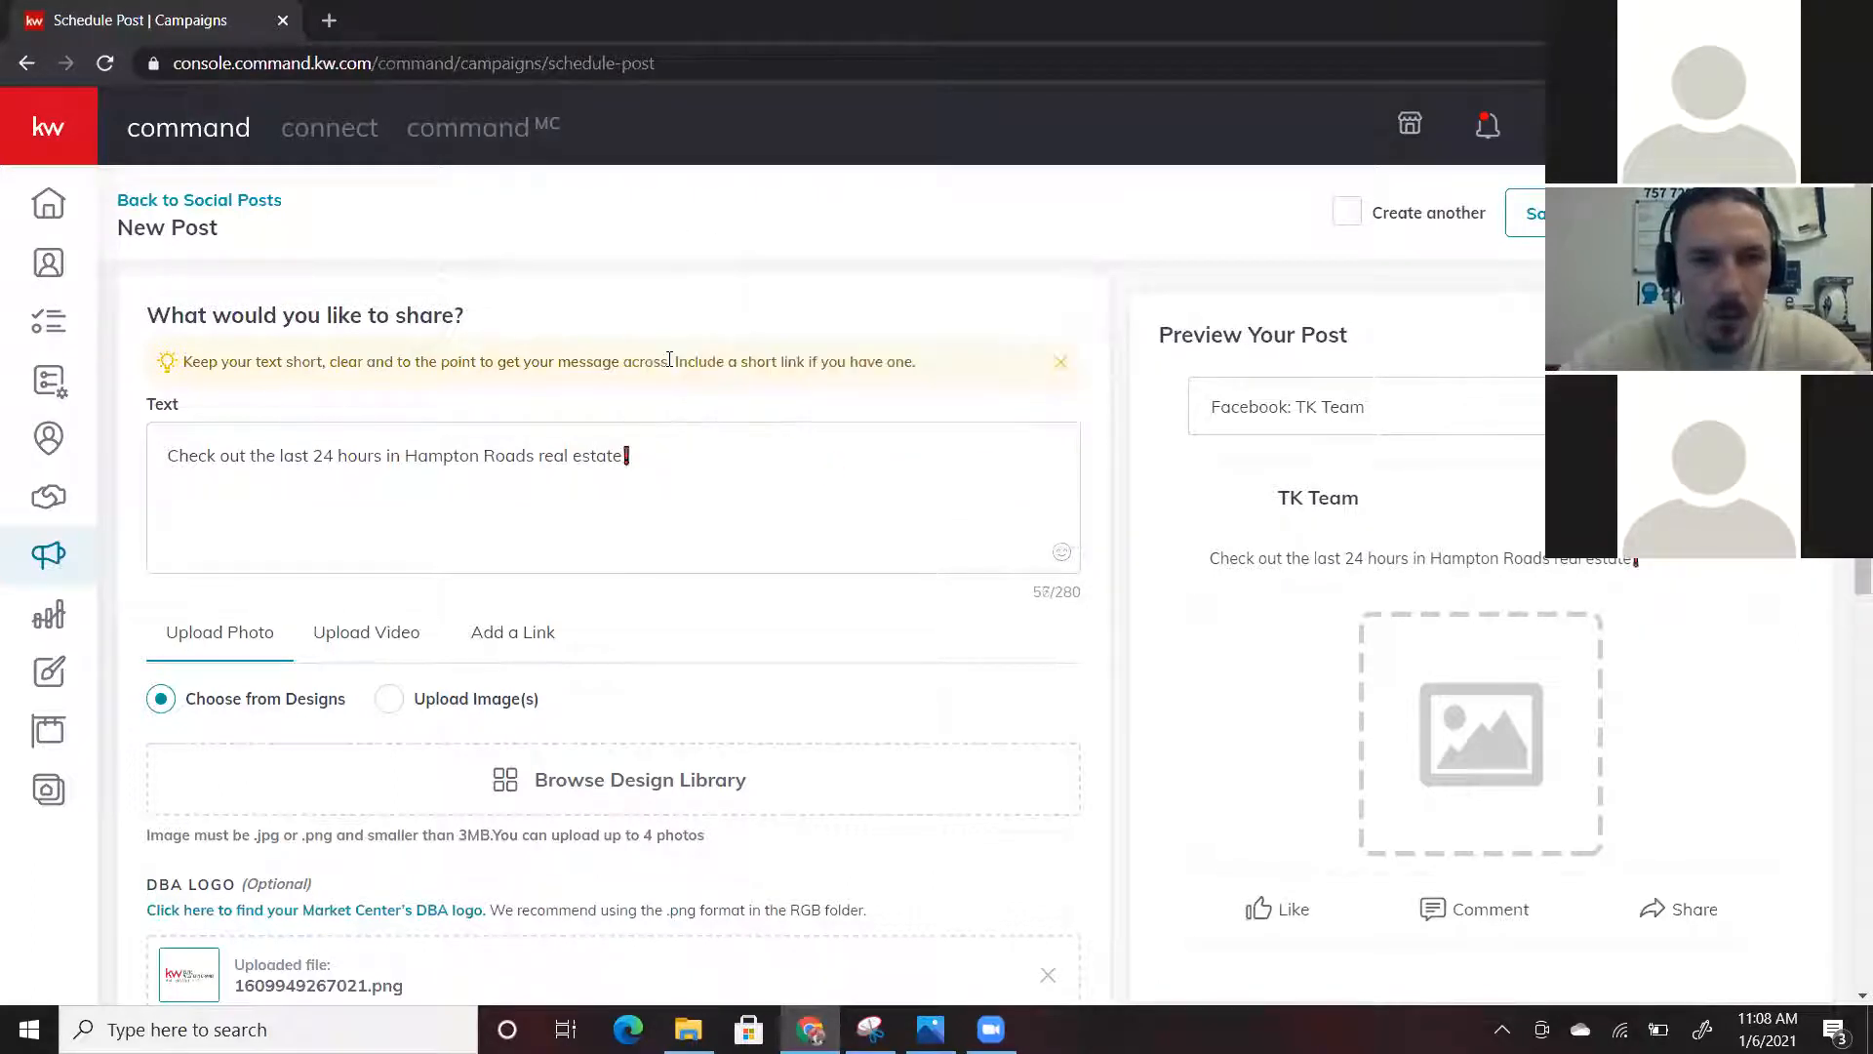
double_click(644, 456)
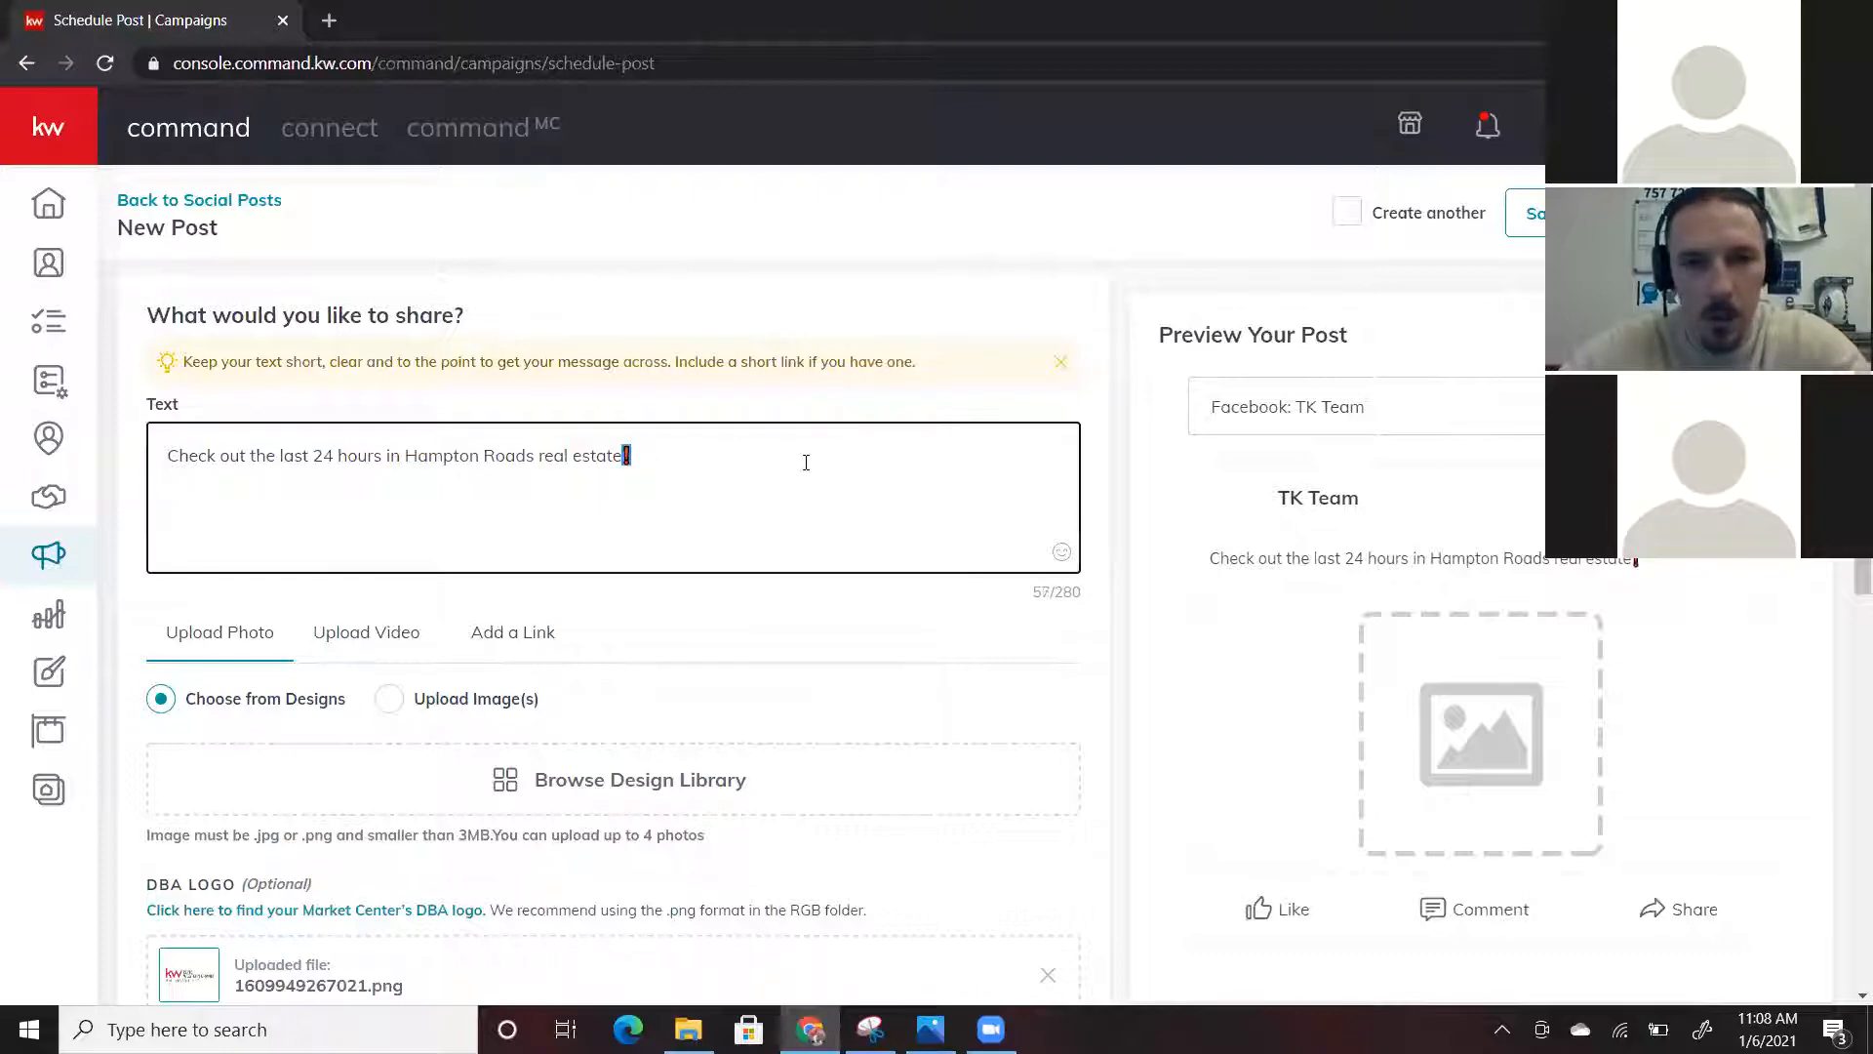
left_click(1061, 552)
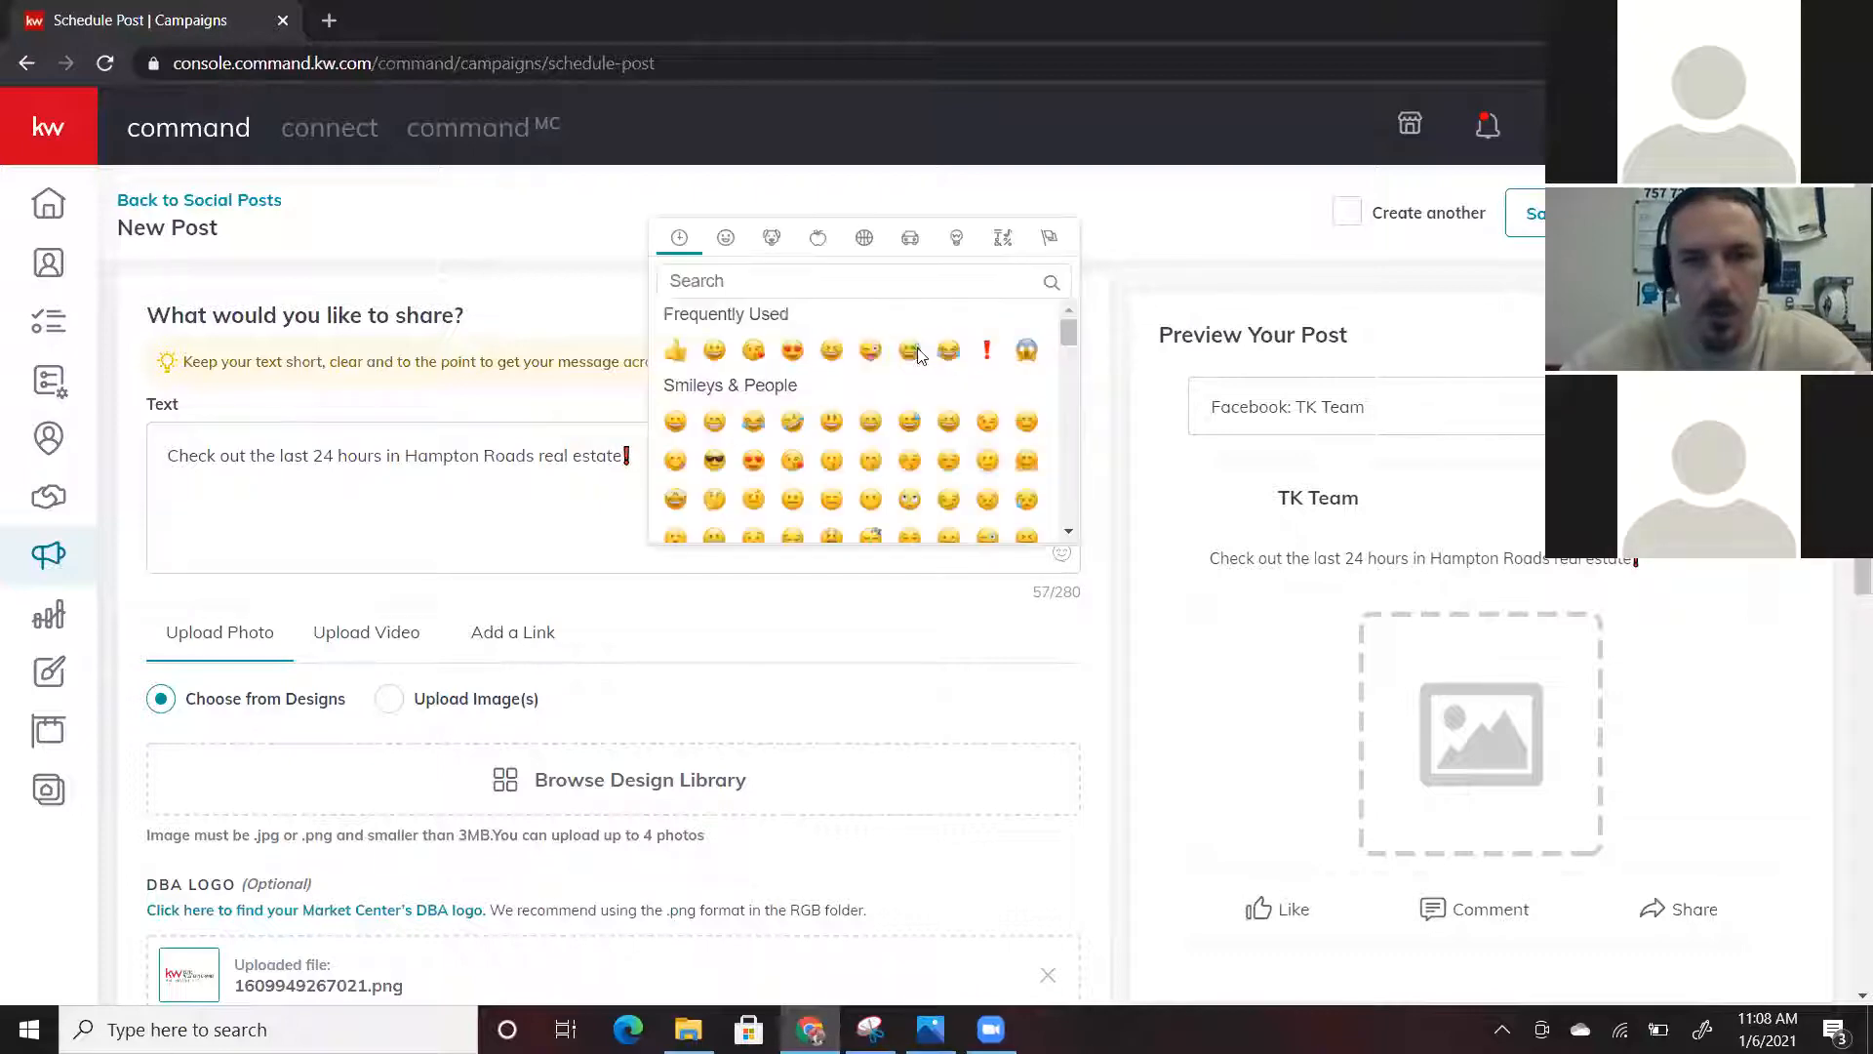
left_click(880, 280)
type("g")
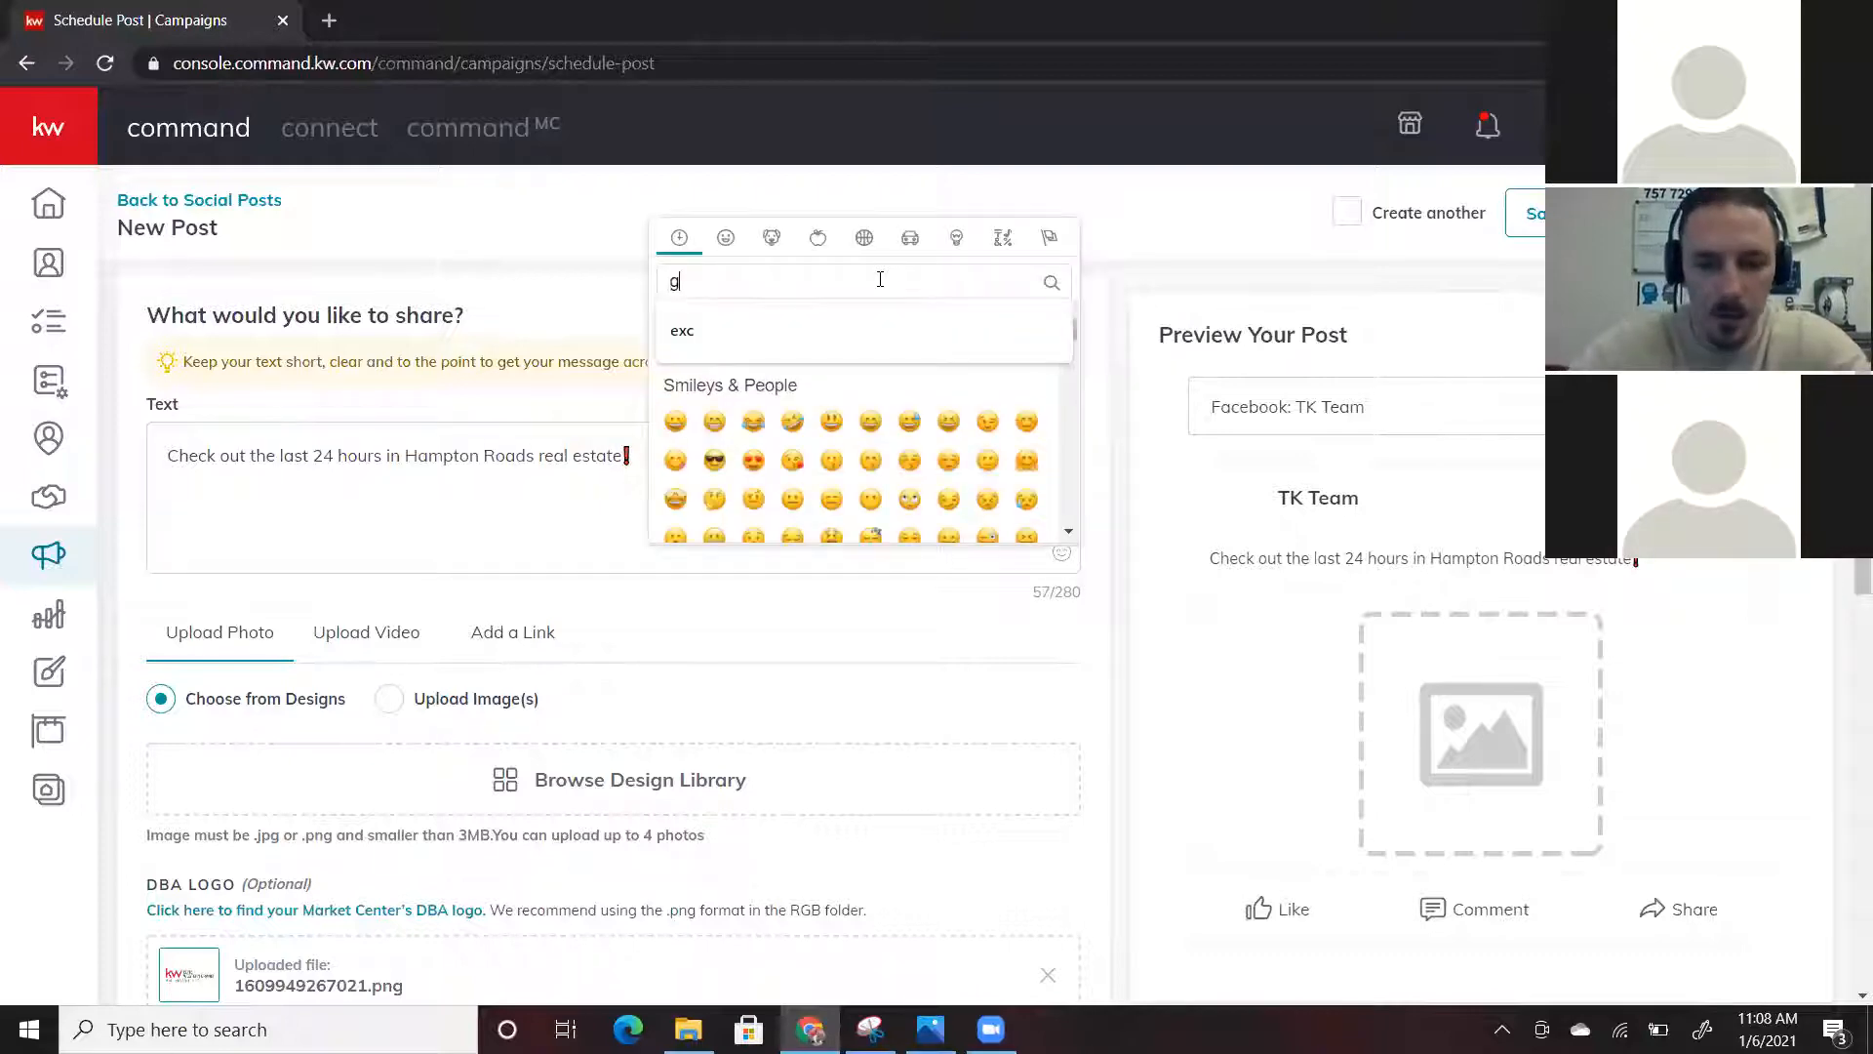
type("raph")
left_click(716, 423)
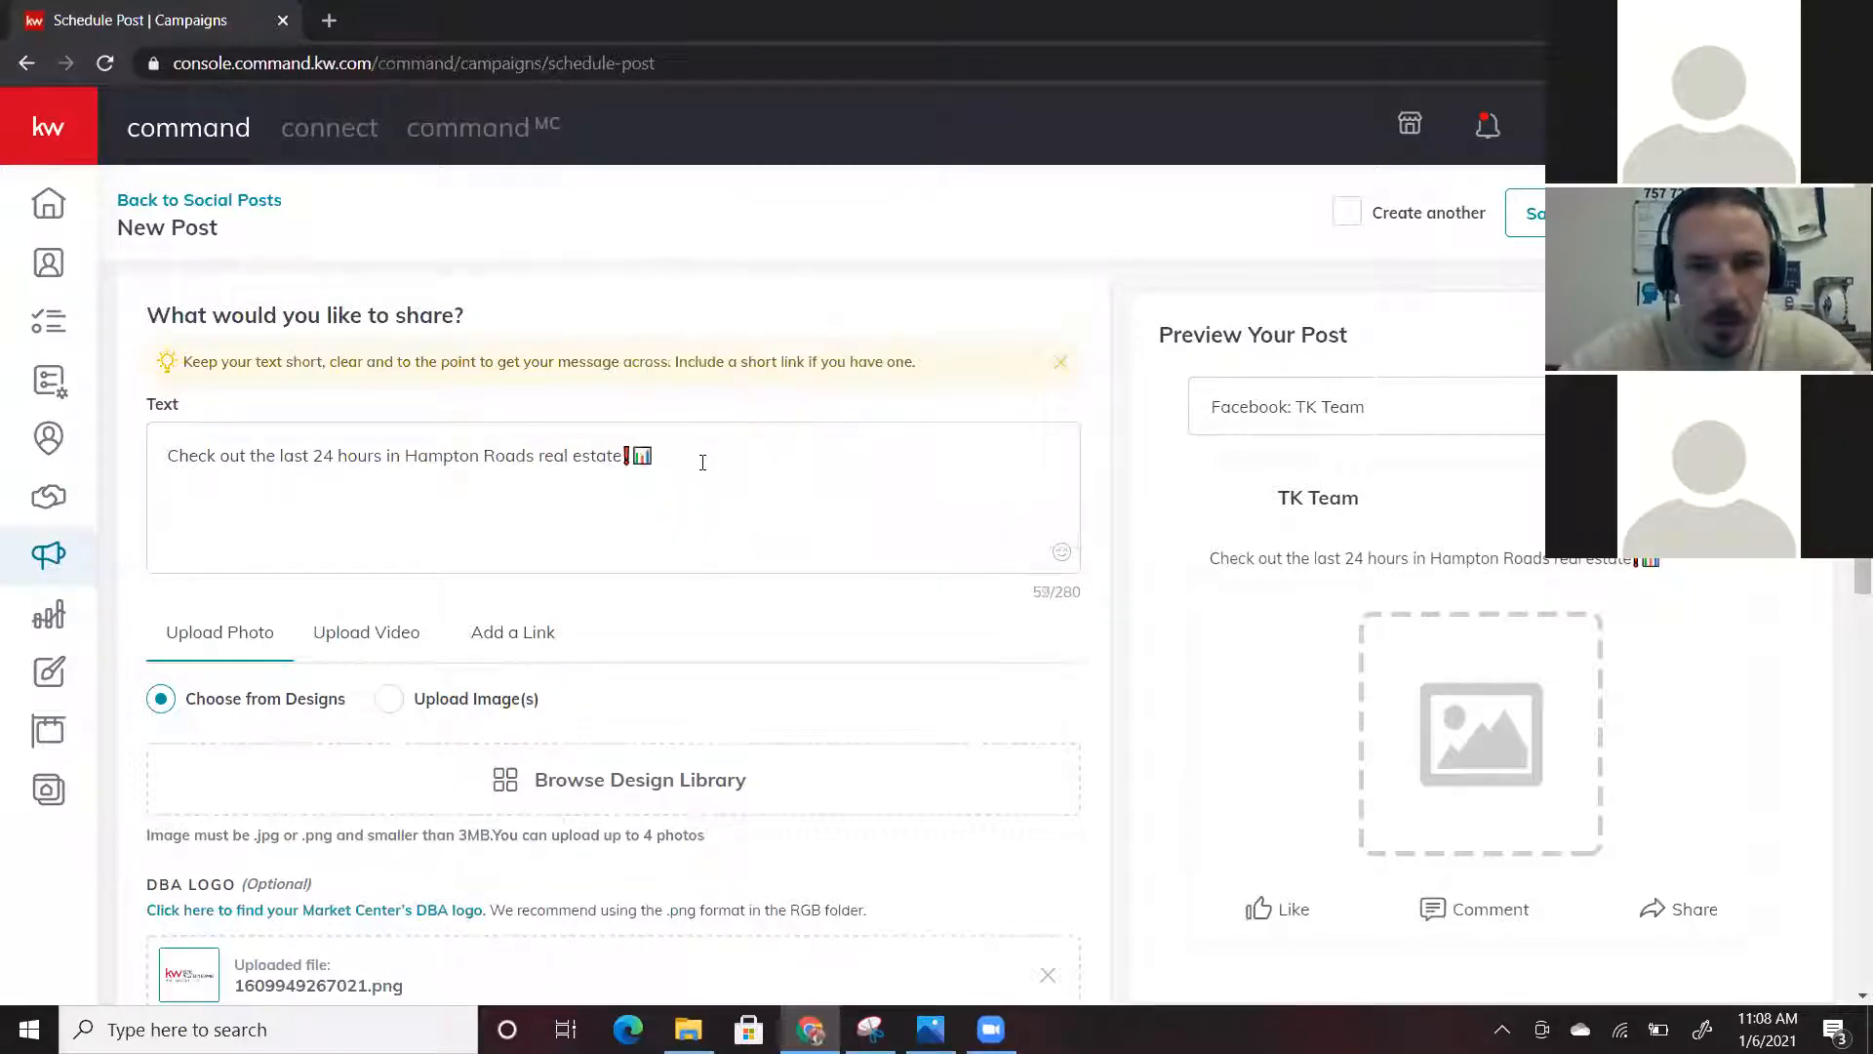
left_click(696, 463)
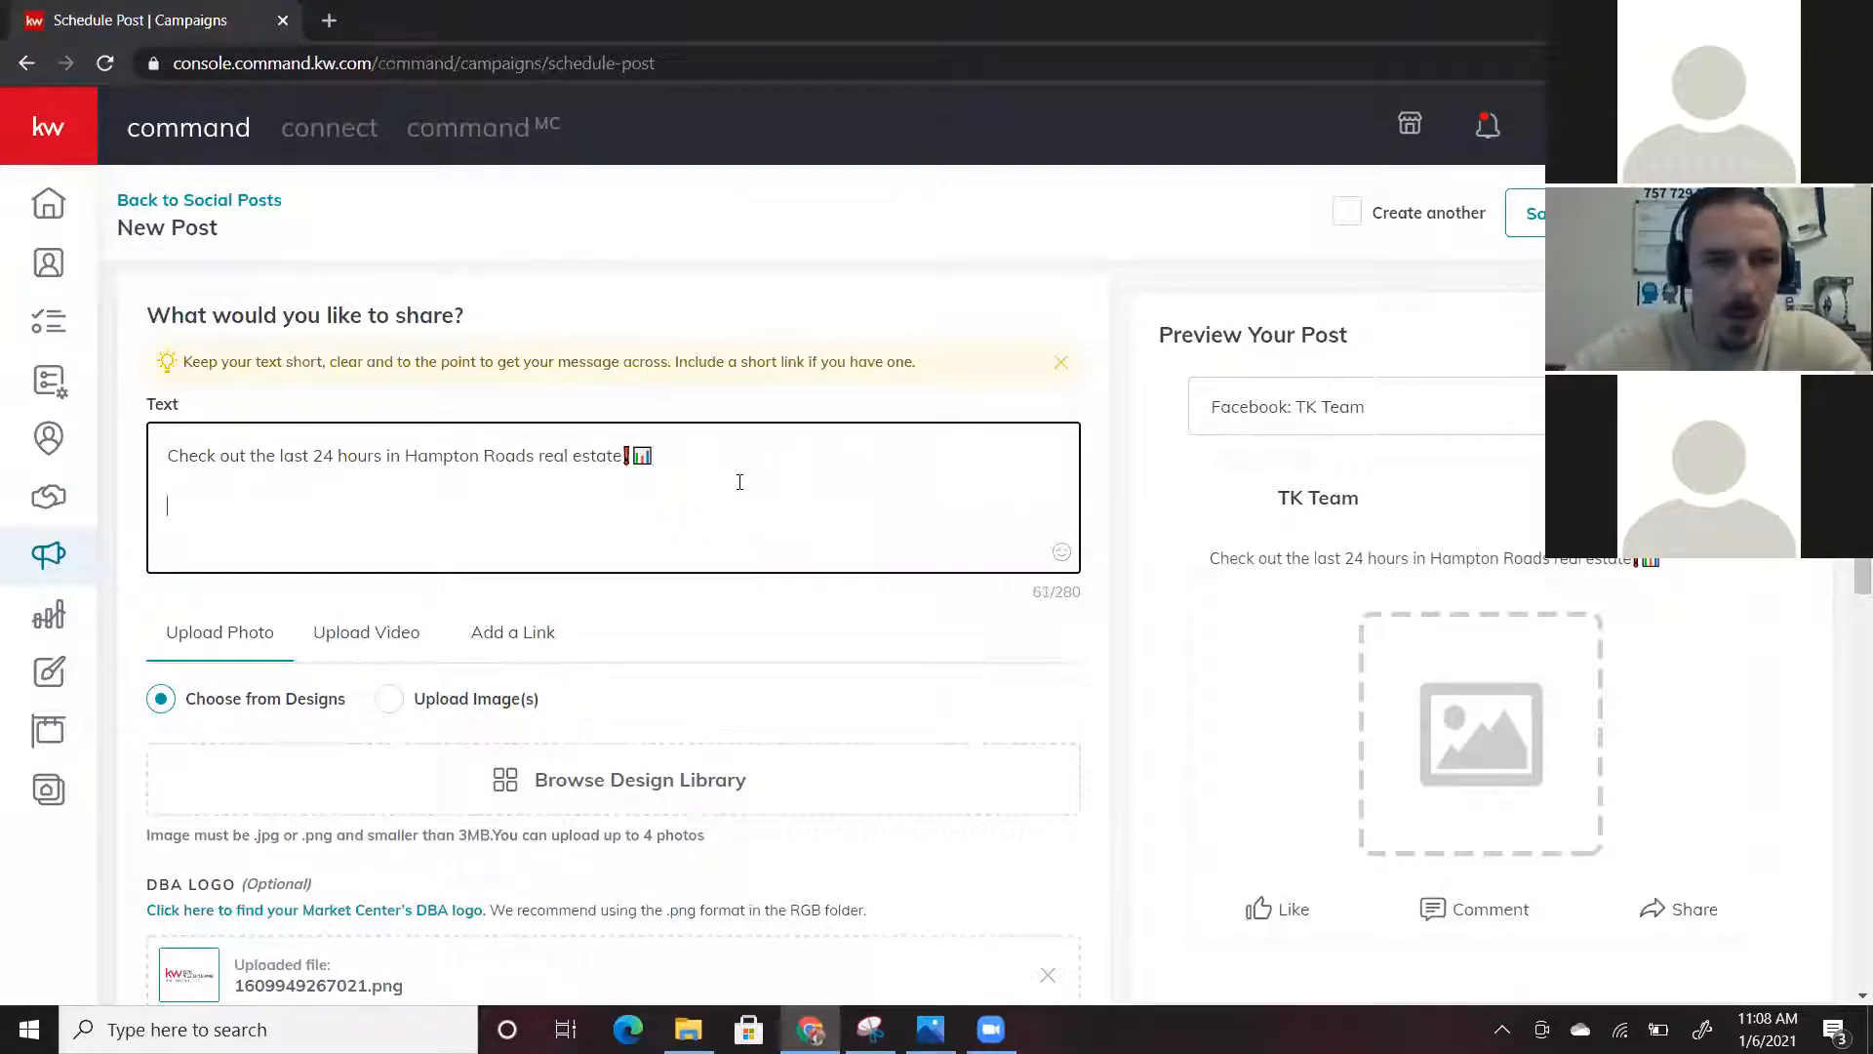
Start a new line with a laptop emoji followed by a colon
left_click(1062, 552)
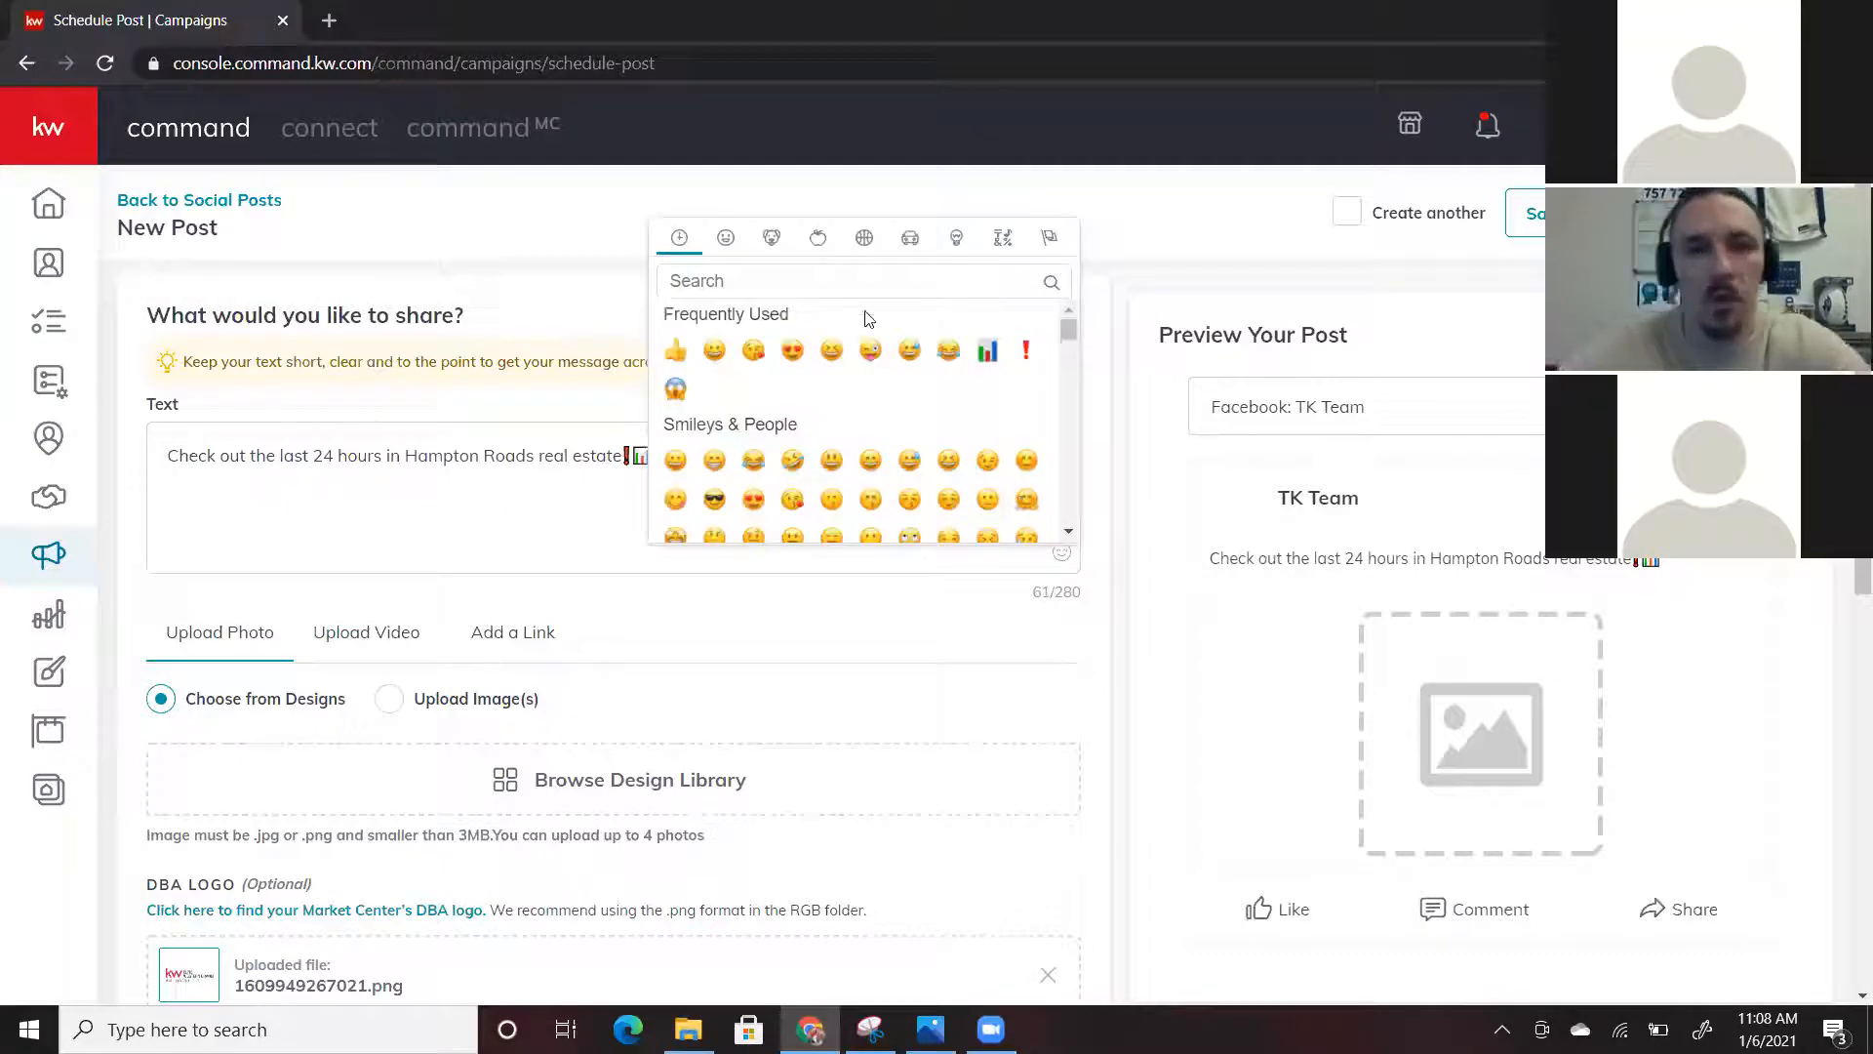
left_click(847, 279)
type("compu")
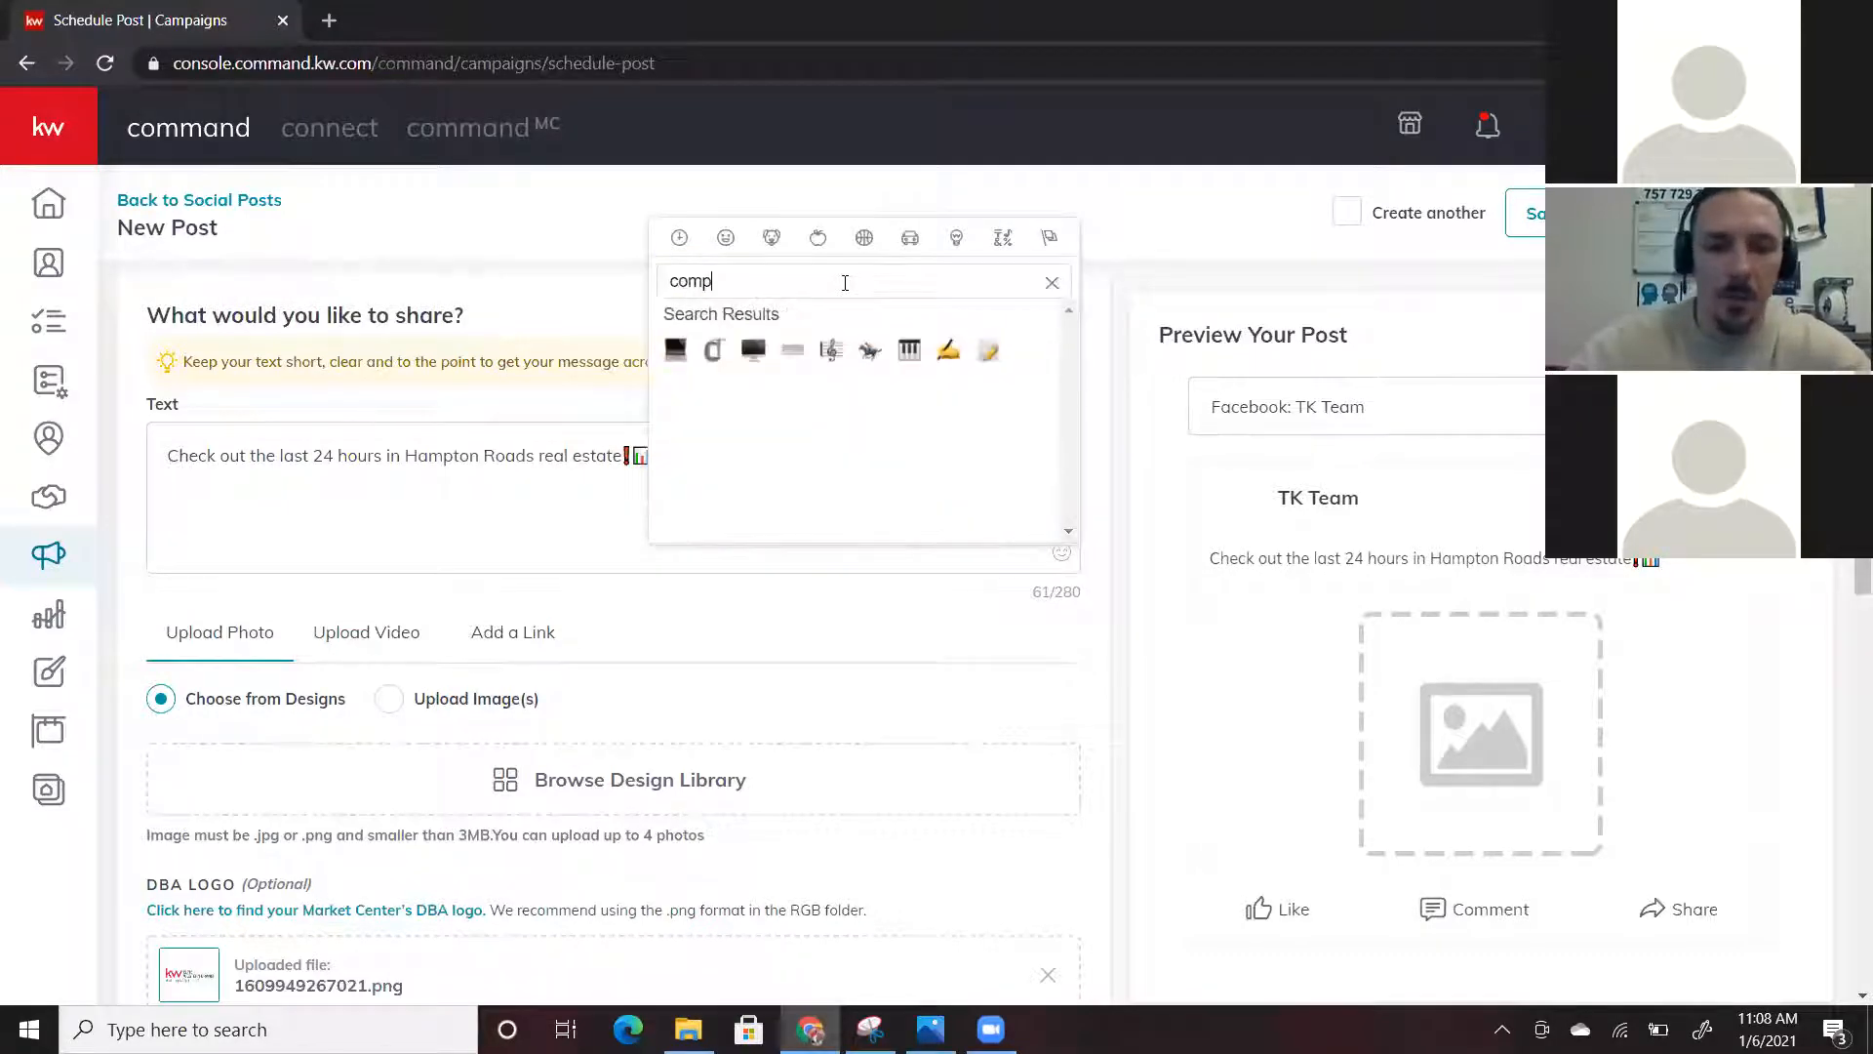
left_click(675, 354)
left_click(207, 512)
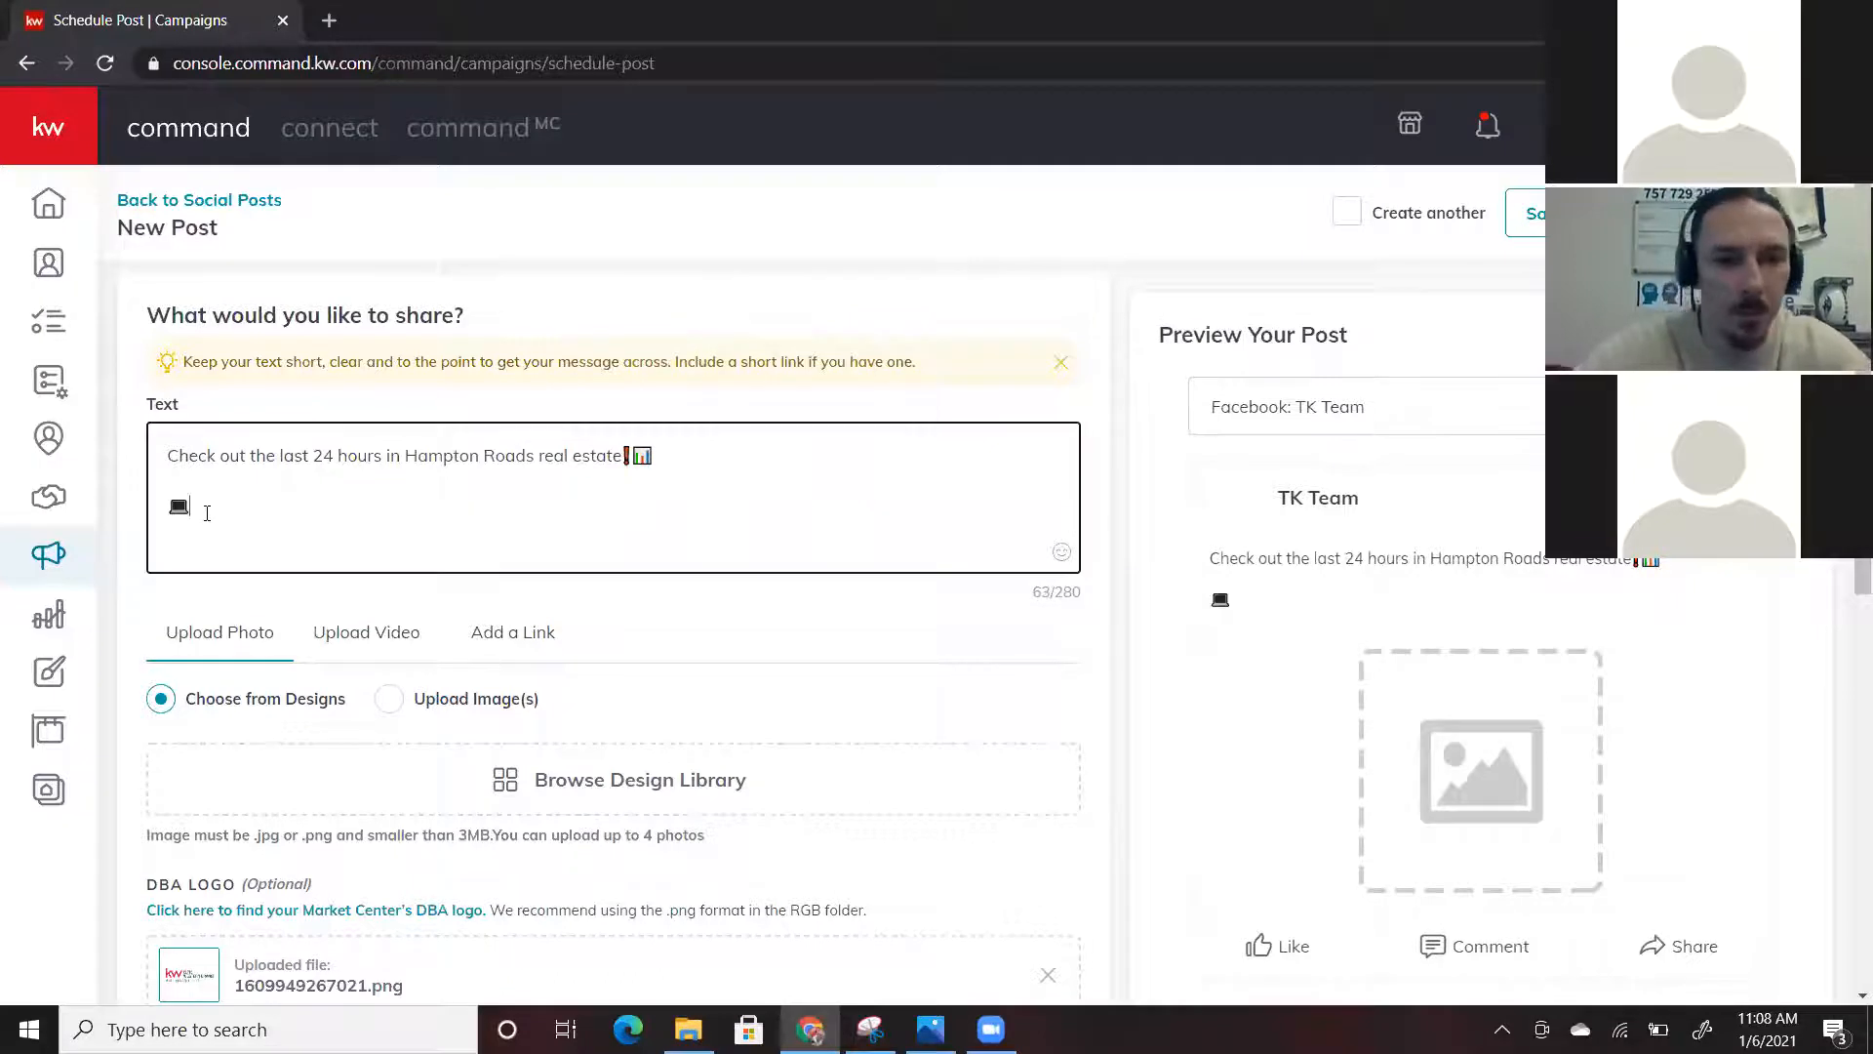
type(":")
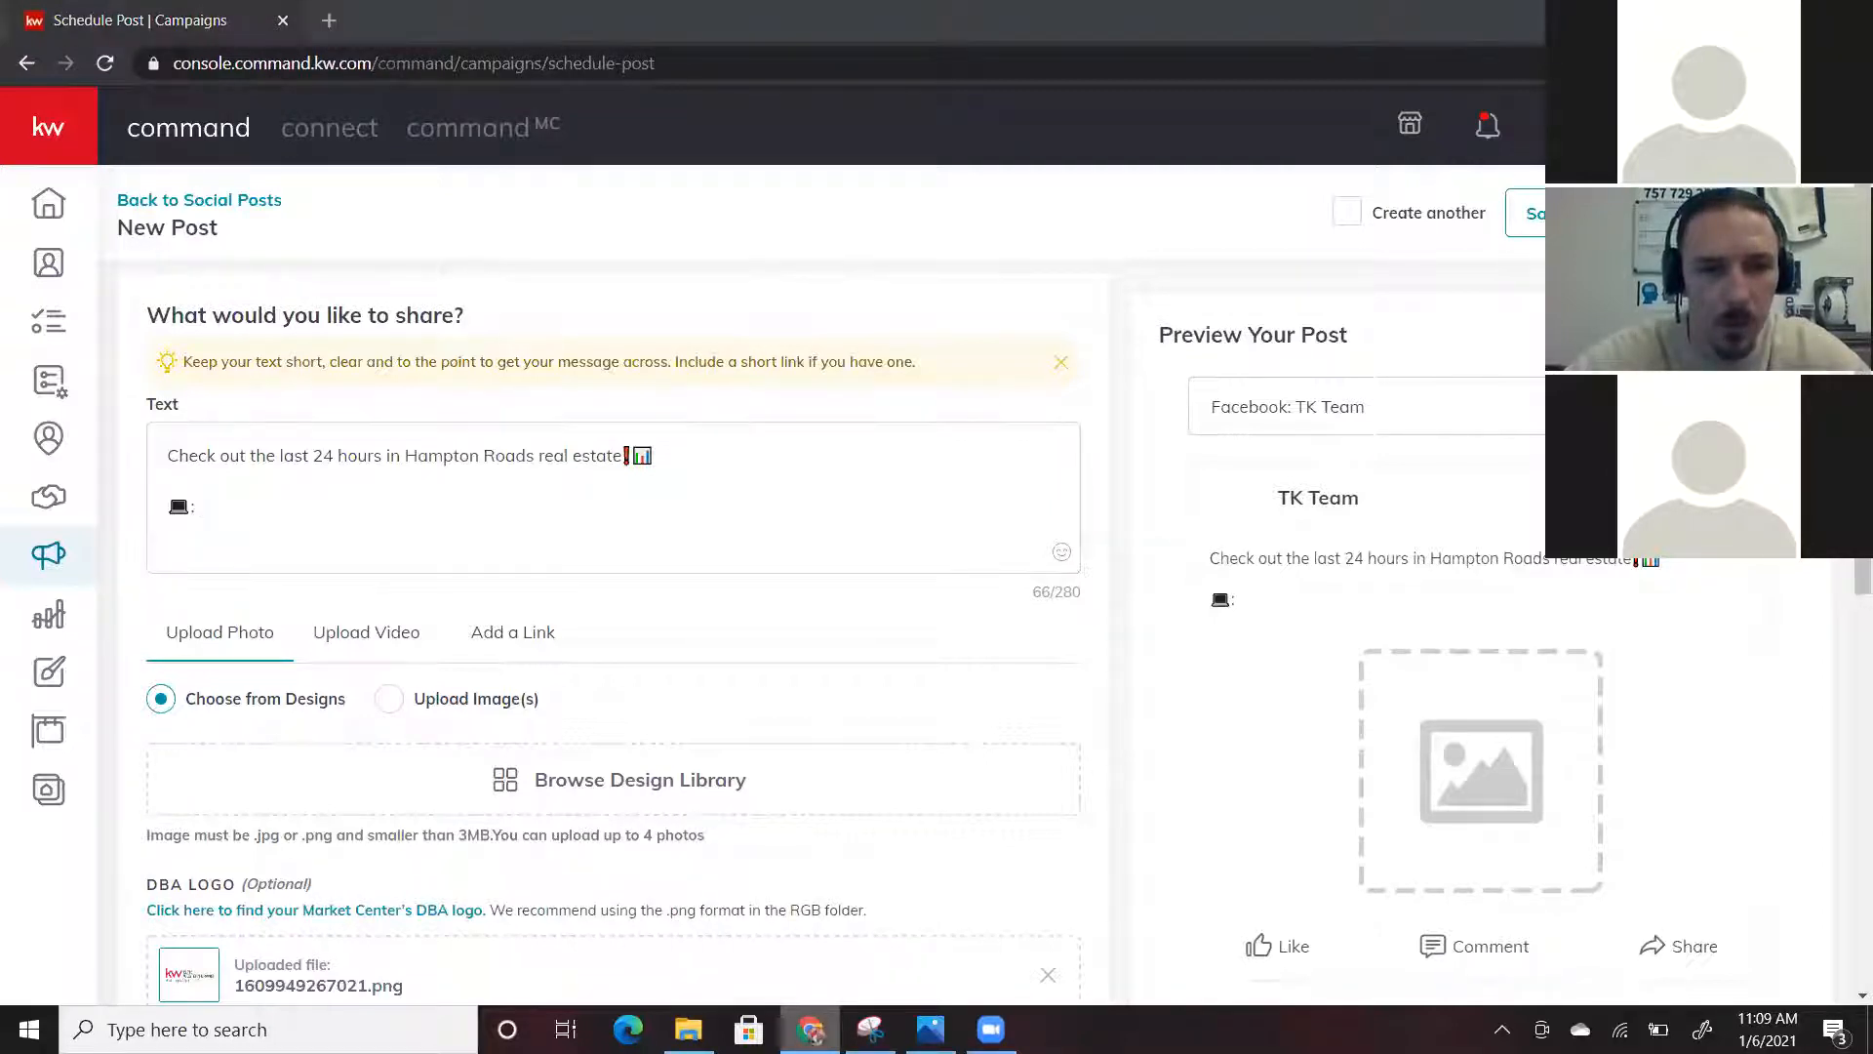
In a new Chrome window, open the daily market updates page and select its URL
right_click(810, 1029)
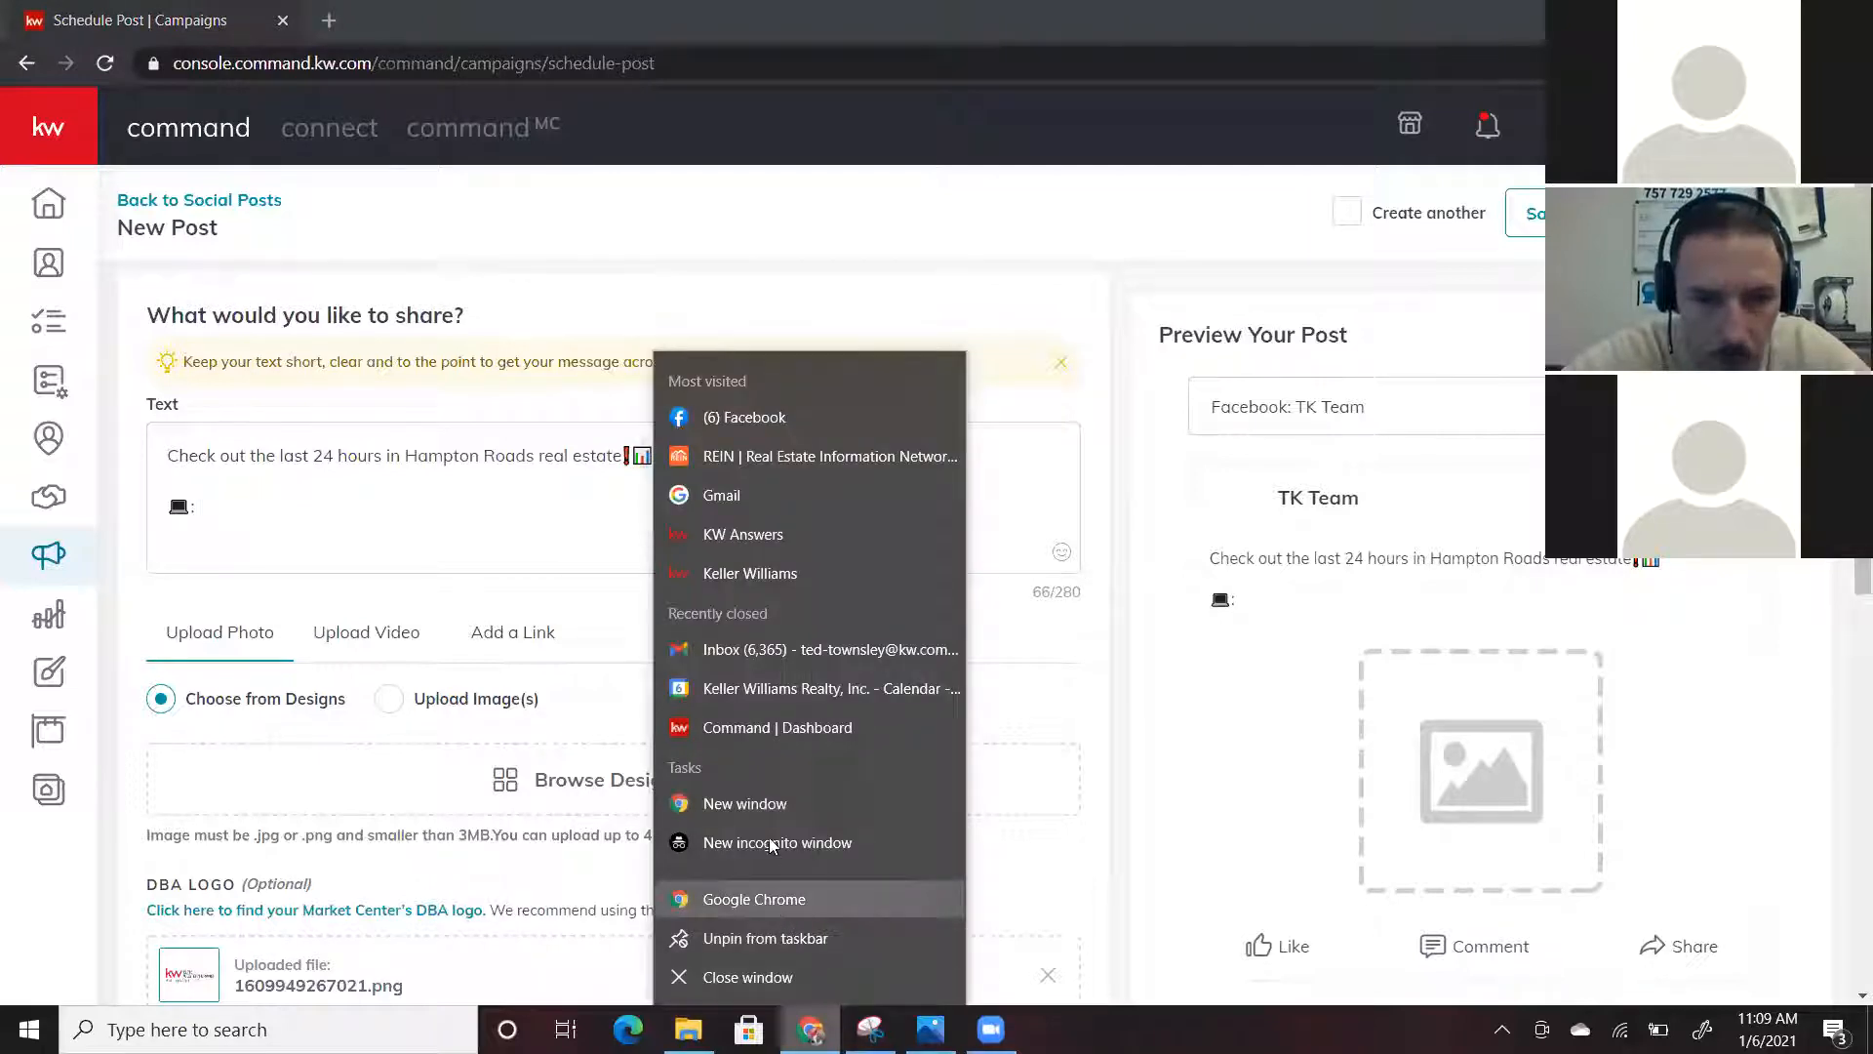
left_click(765, 802)
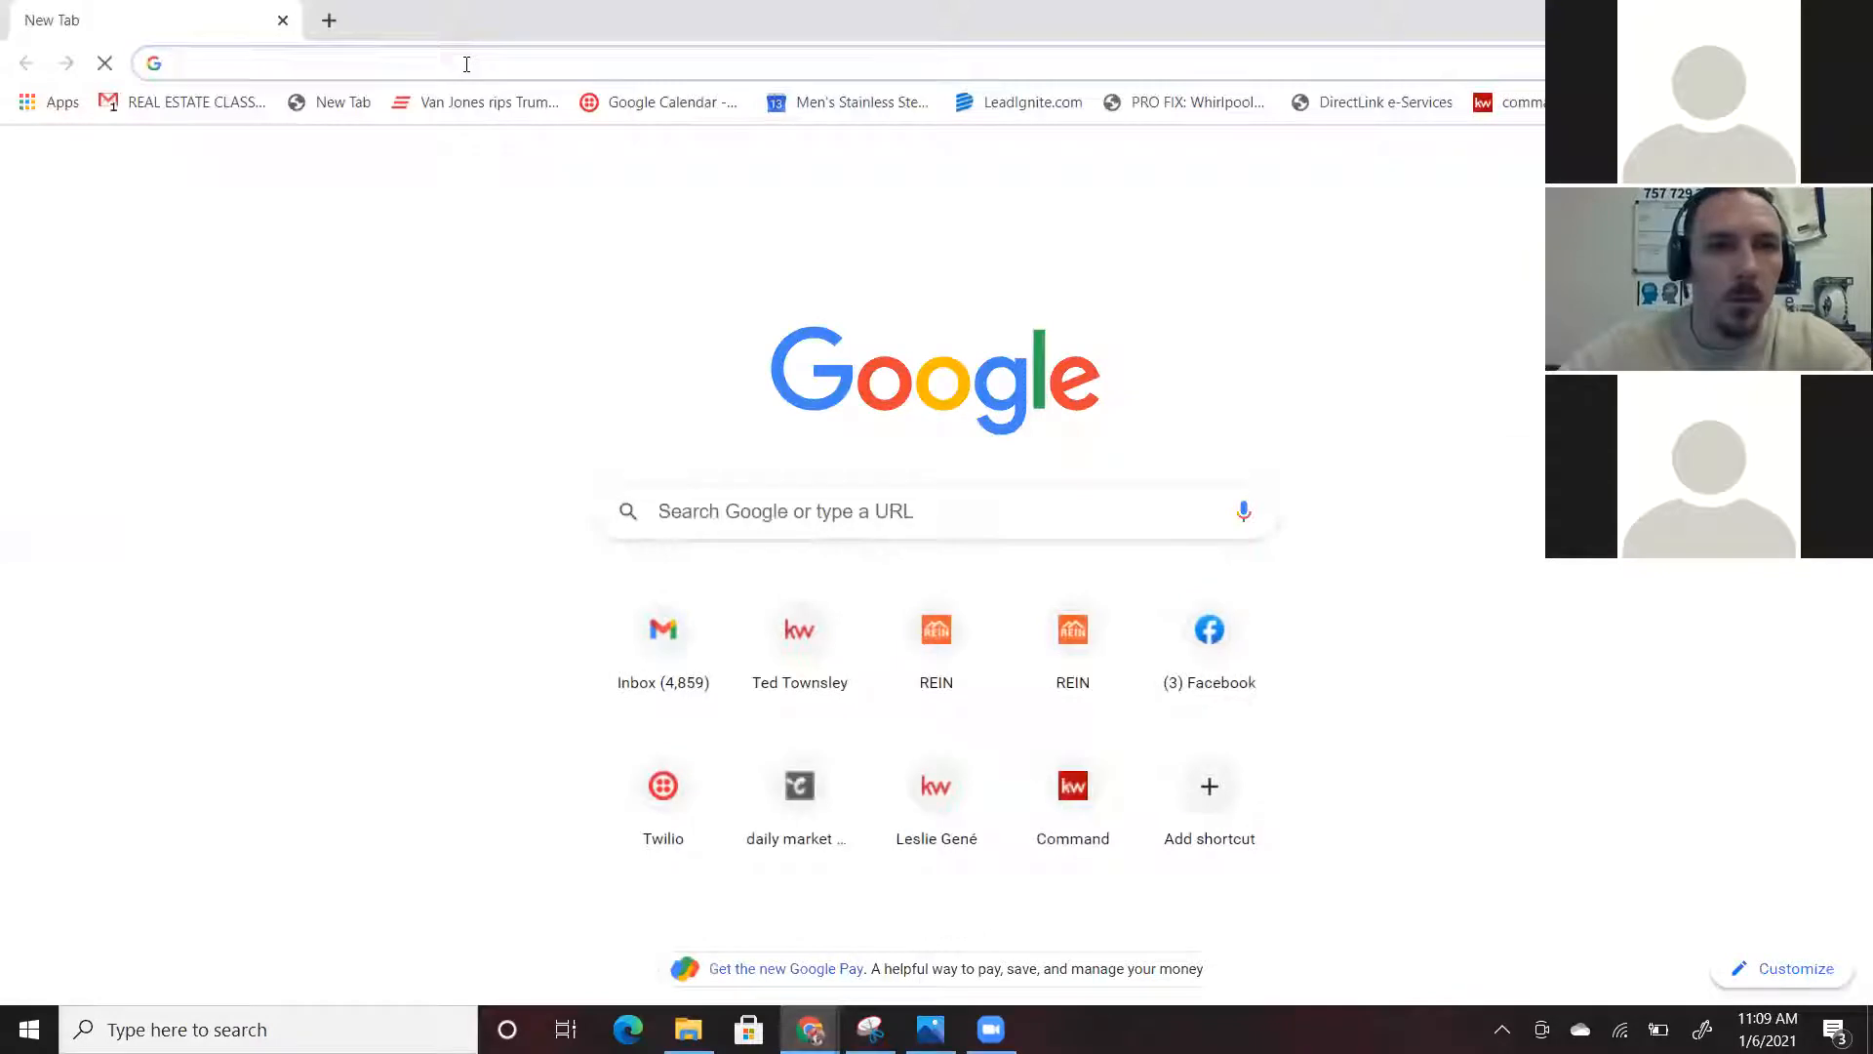
left_click(466, 64)
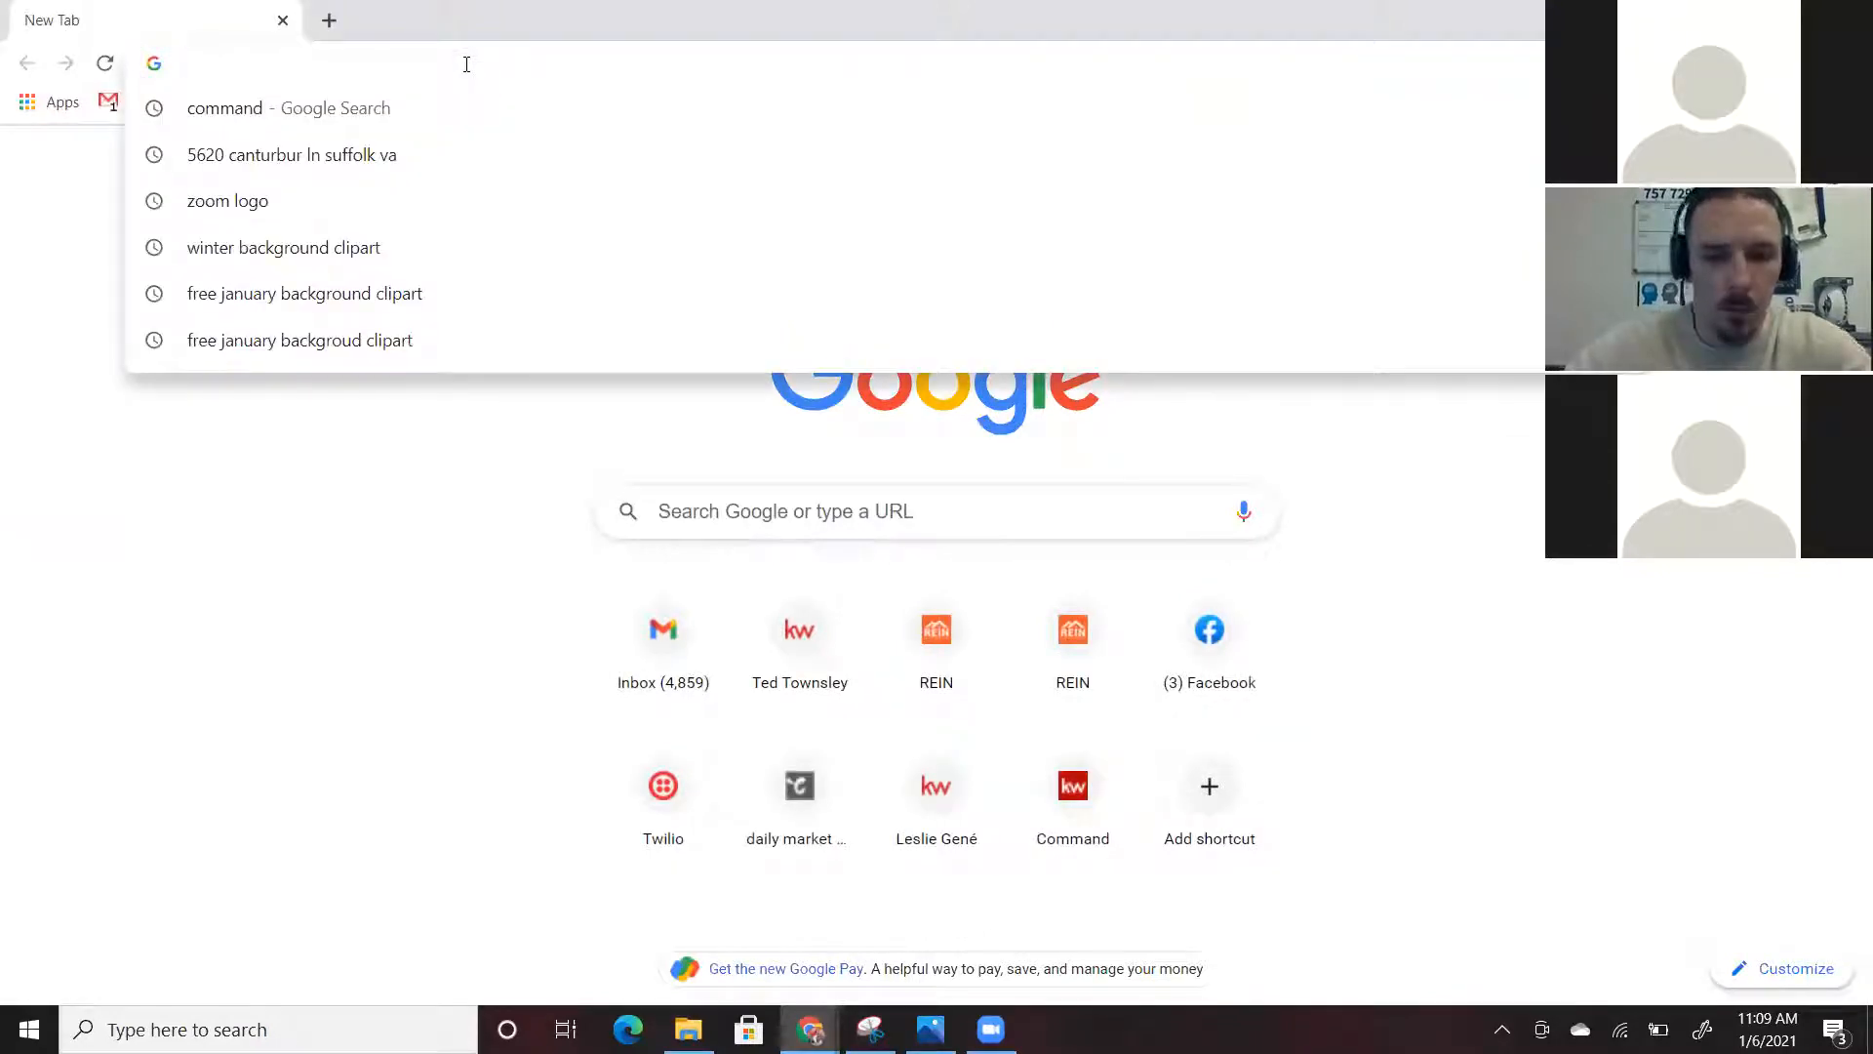
type("kw c")
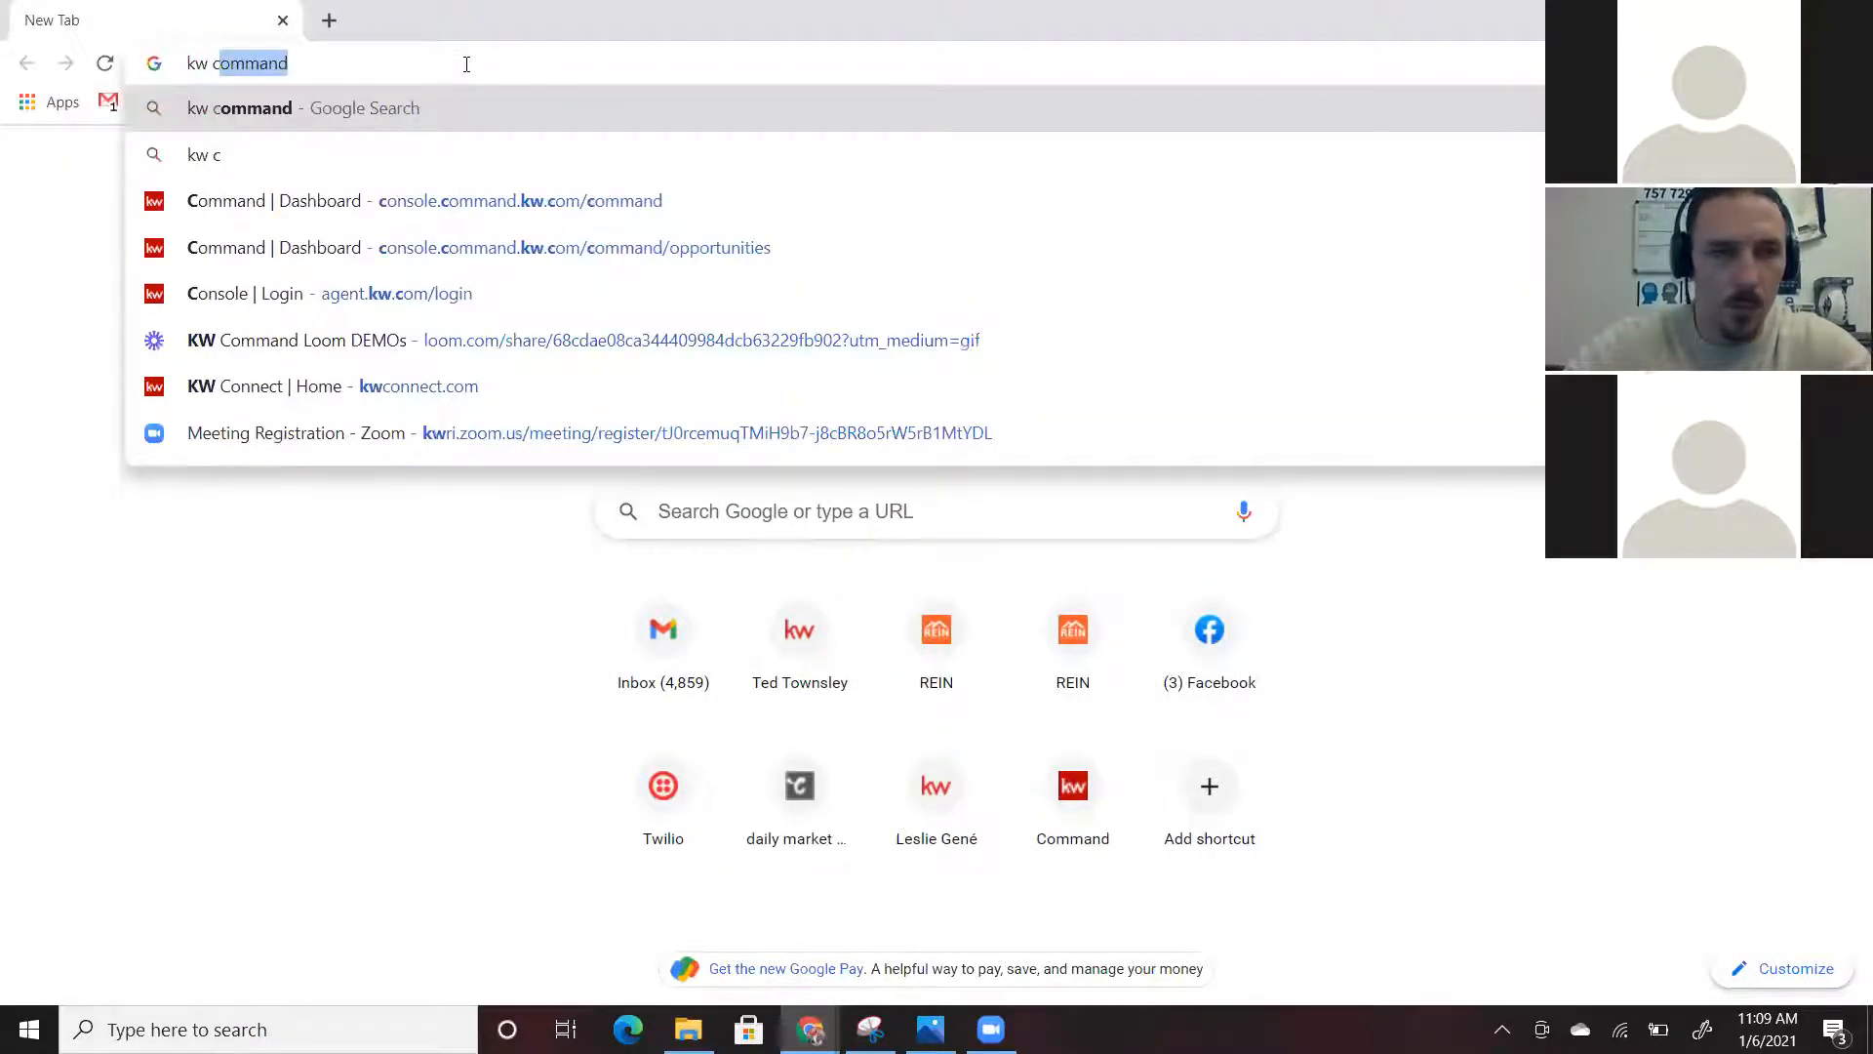
key("BackSpace")
key("BackSpace")
key("BackSpace")
key("BackSpace")
key("BackSpace")
type("ma")
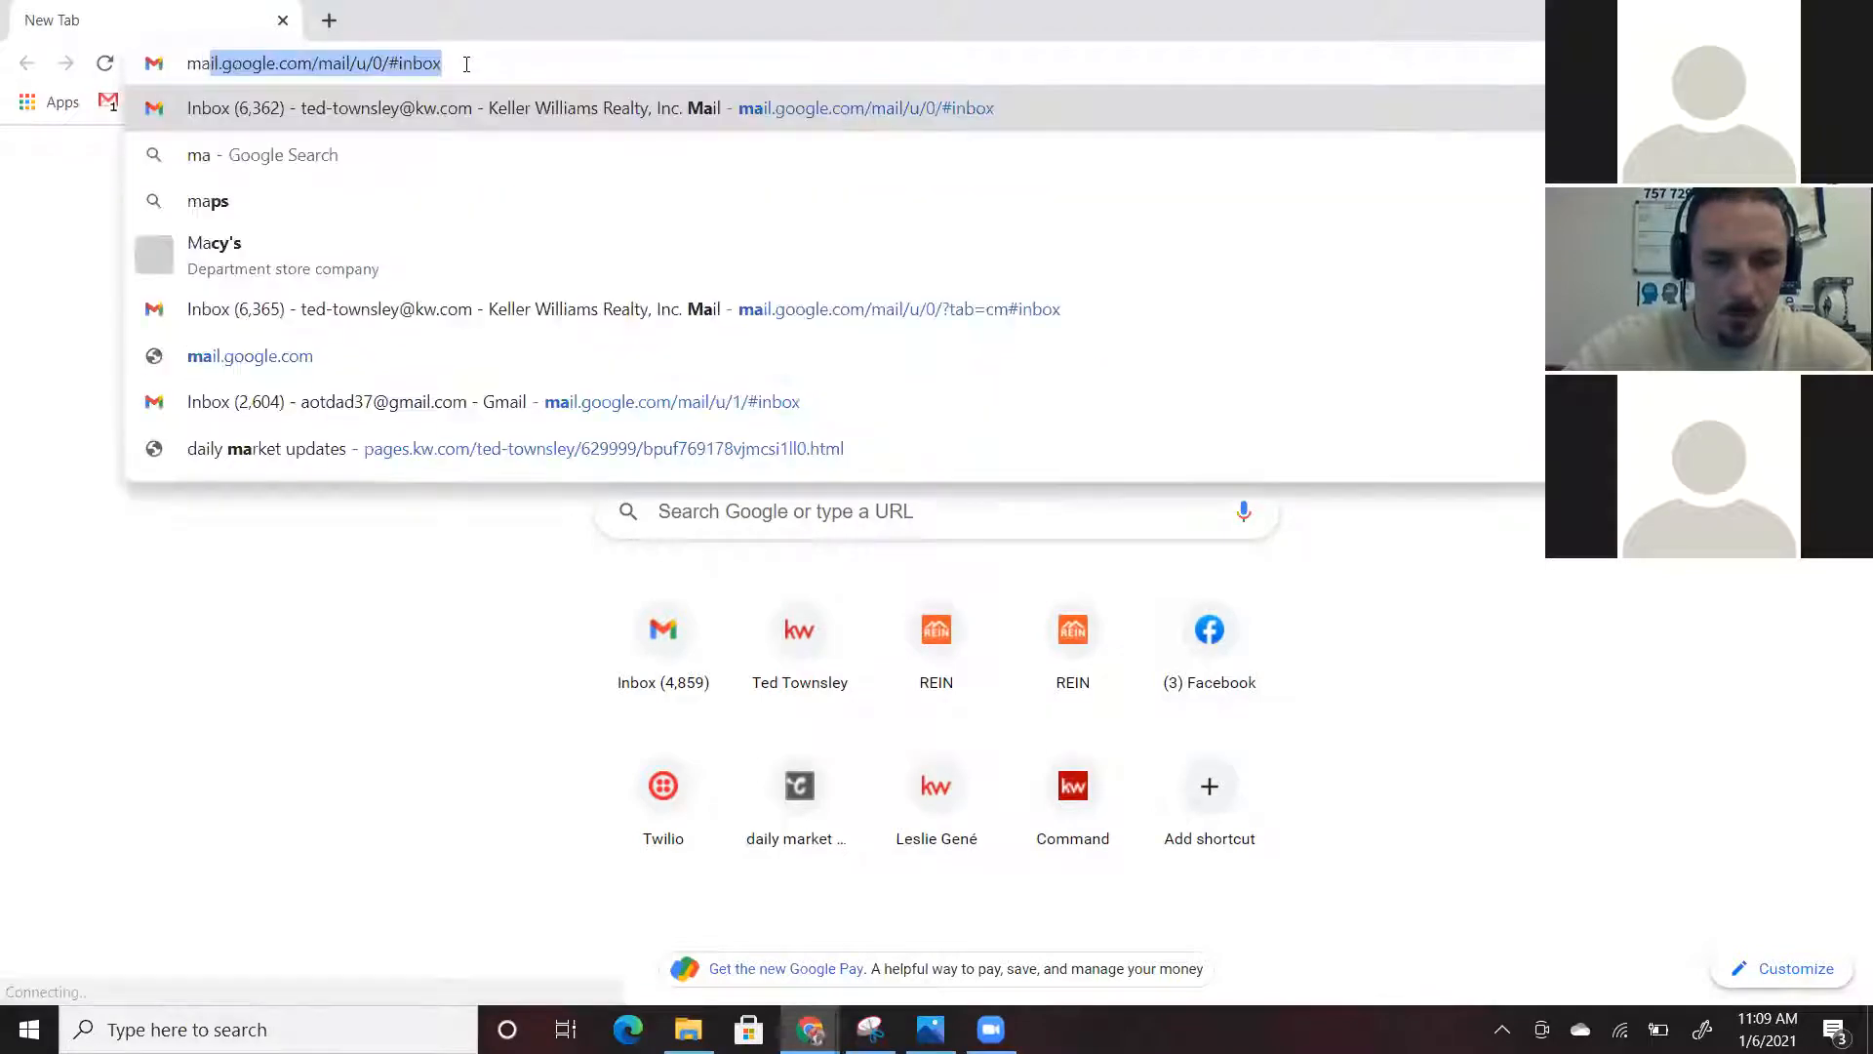
type("rk")
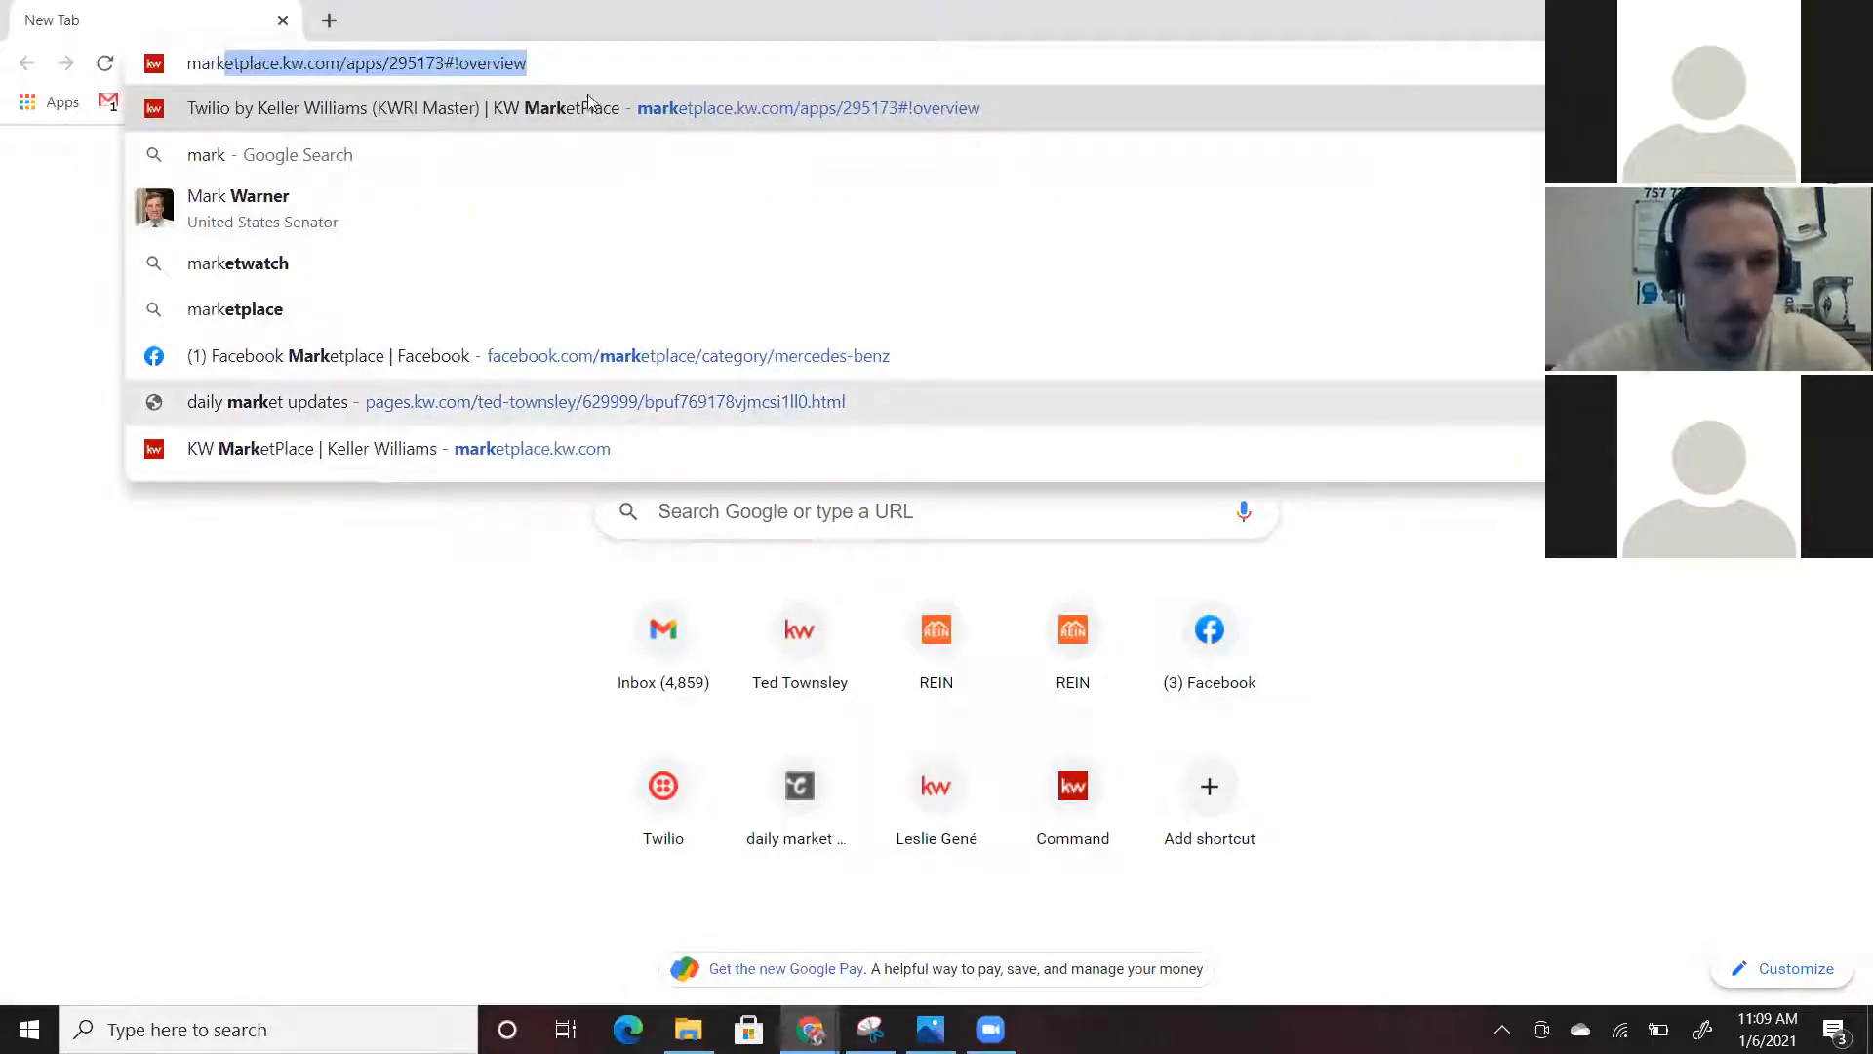
left_click(314, 417)
left_click(662, 65)
key("ctrl+c")
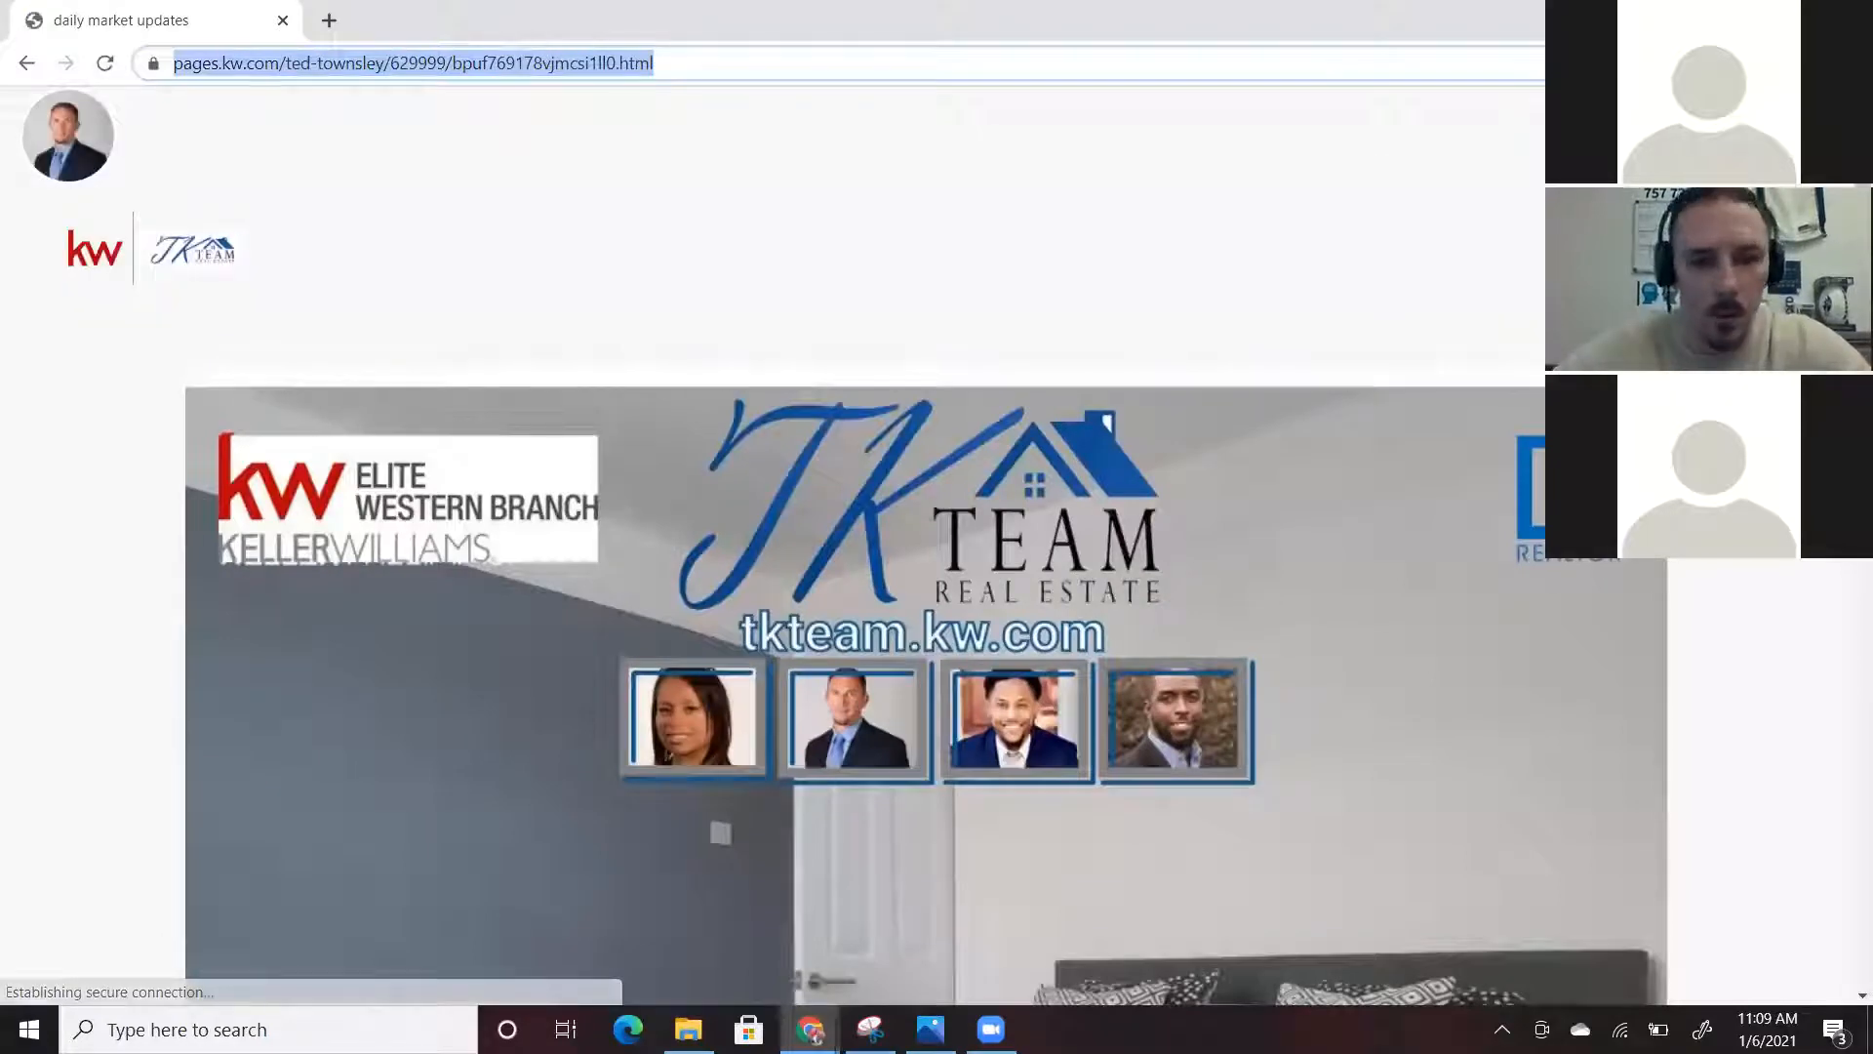
Paste the daily market updates link after the laptop emoji in the New Post text
mouse_move(810, 1029)
left_click(660, 859)
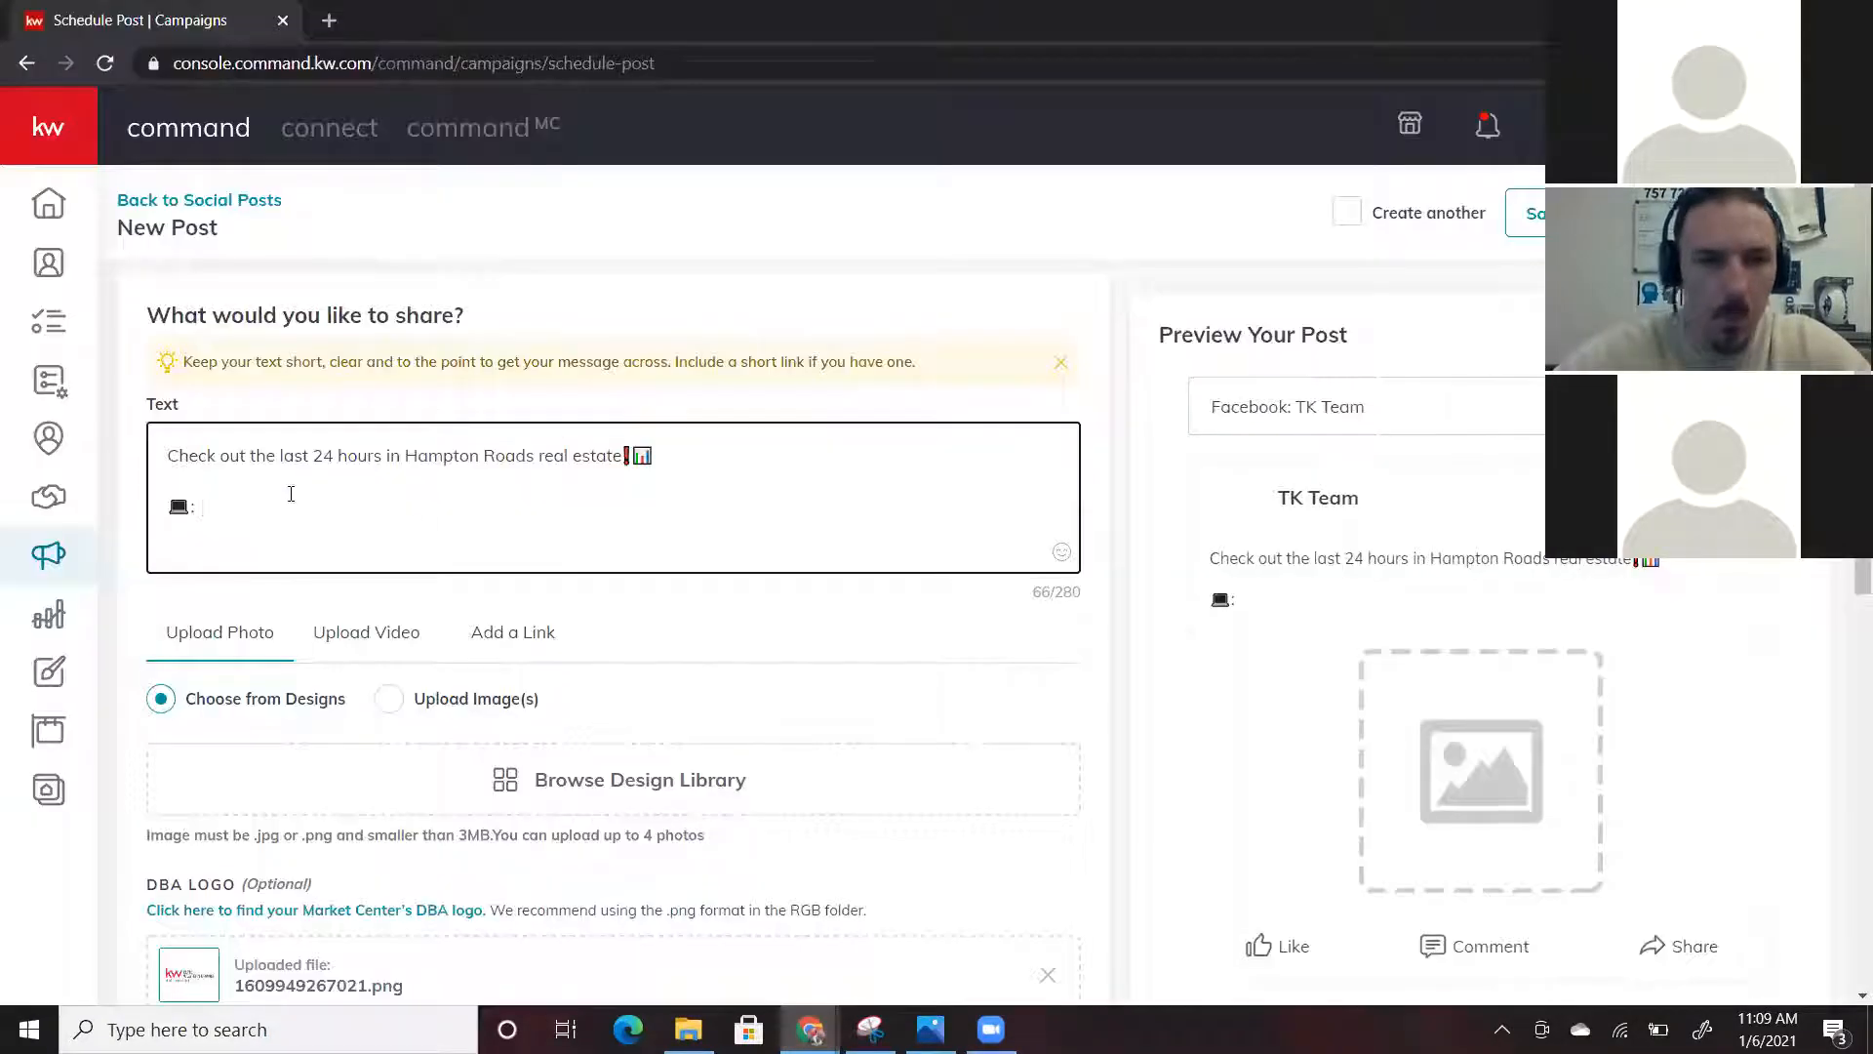
left_click(238, 508)
key("ctrl+v")
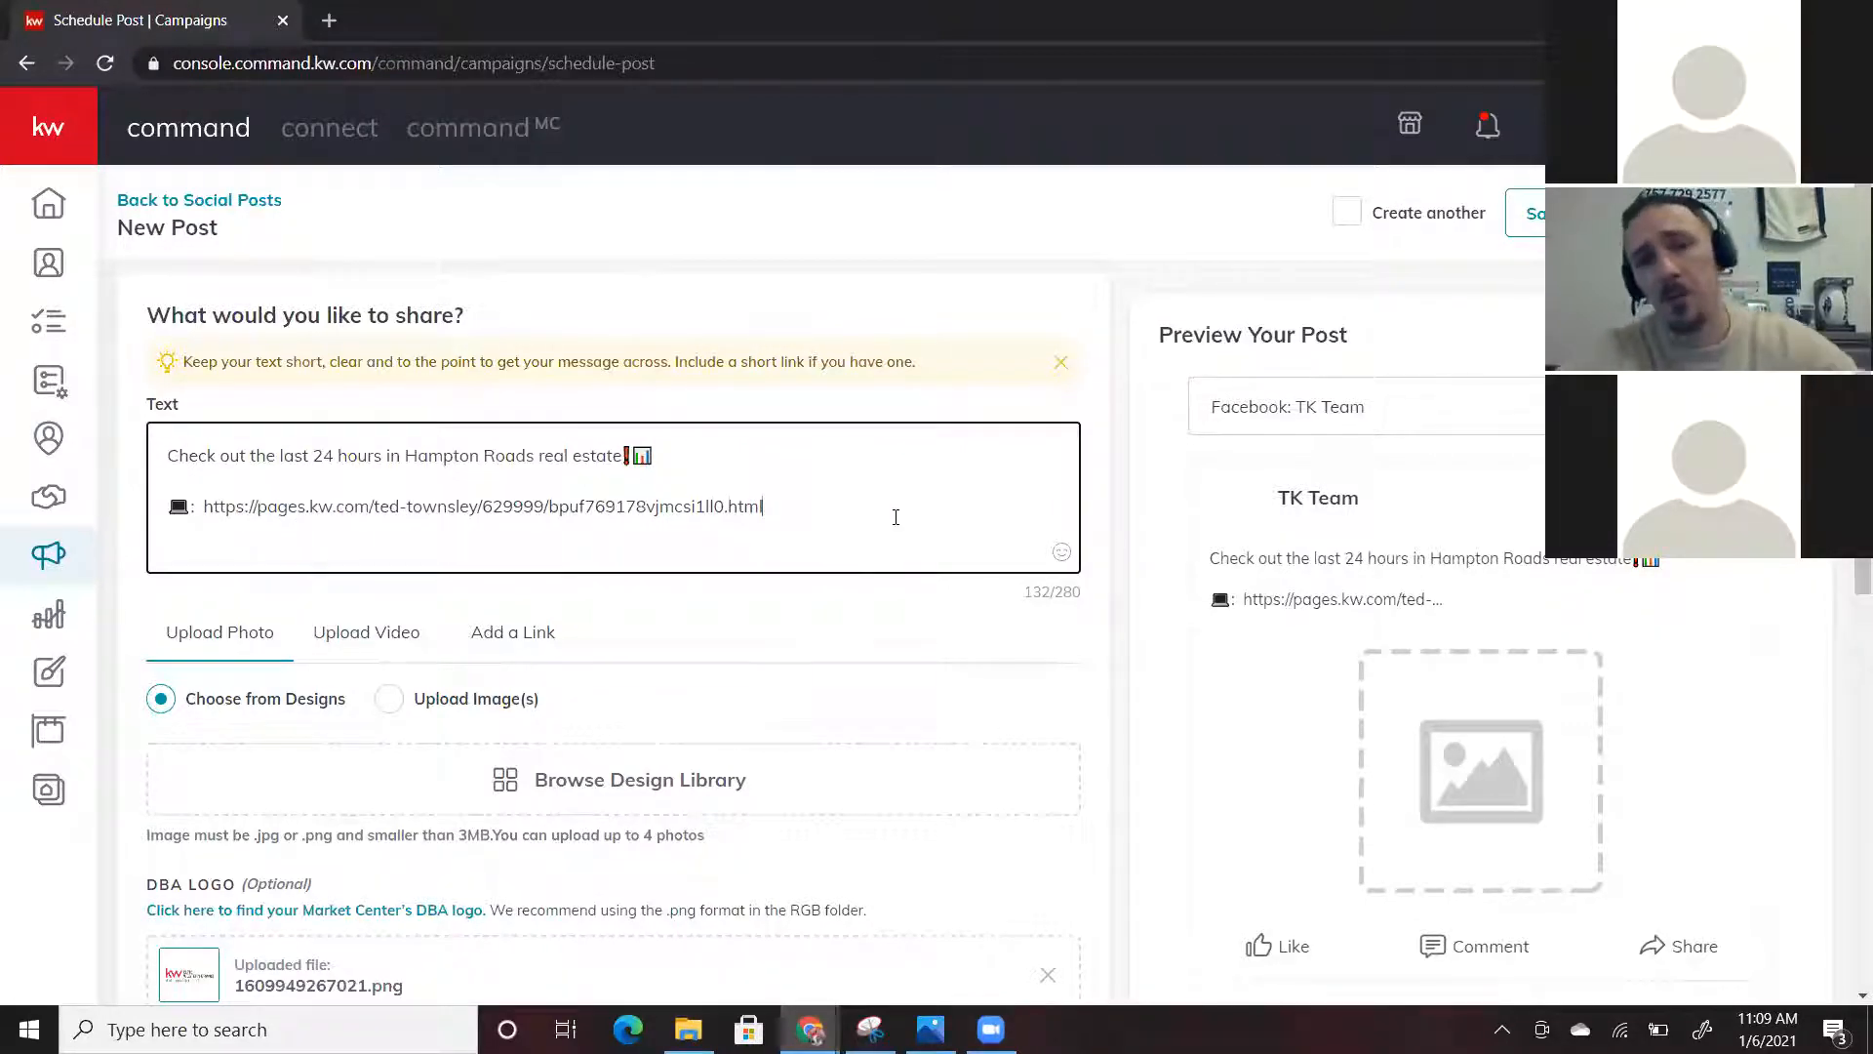
scroll(809, 632, "down", 2)
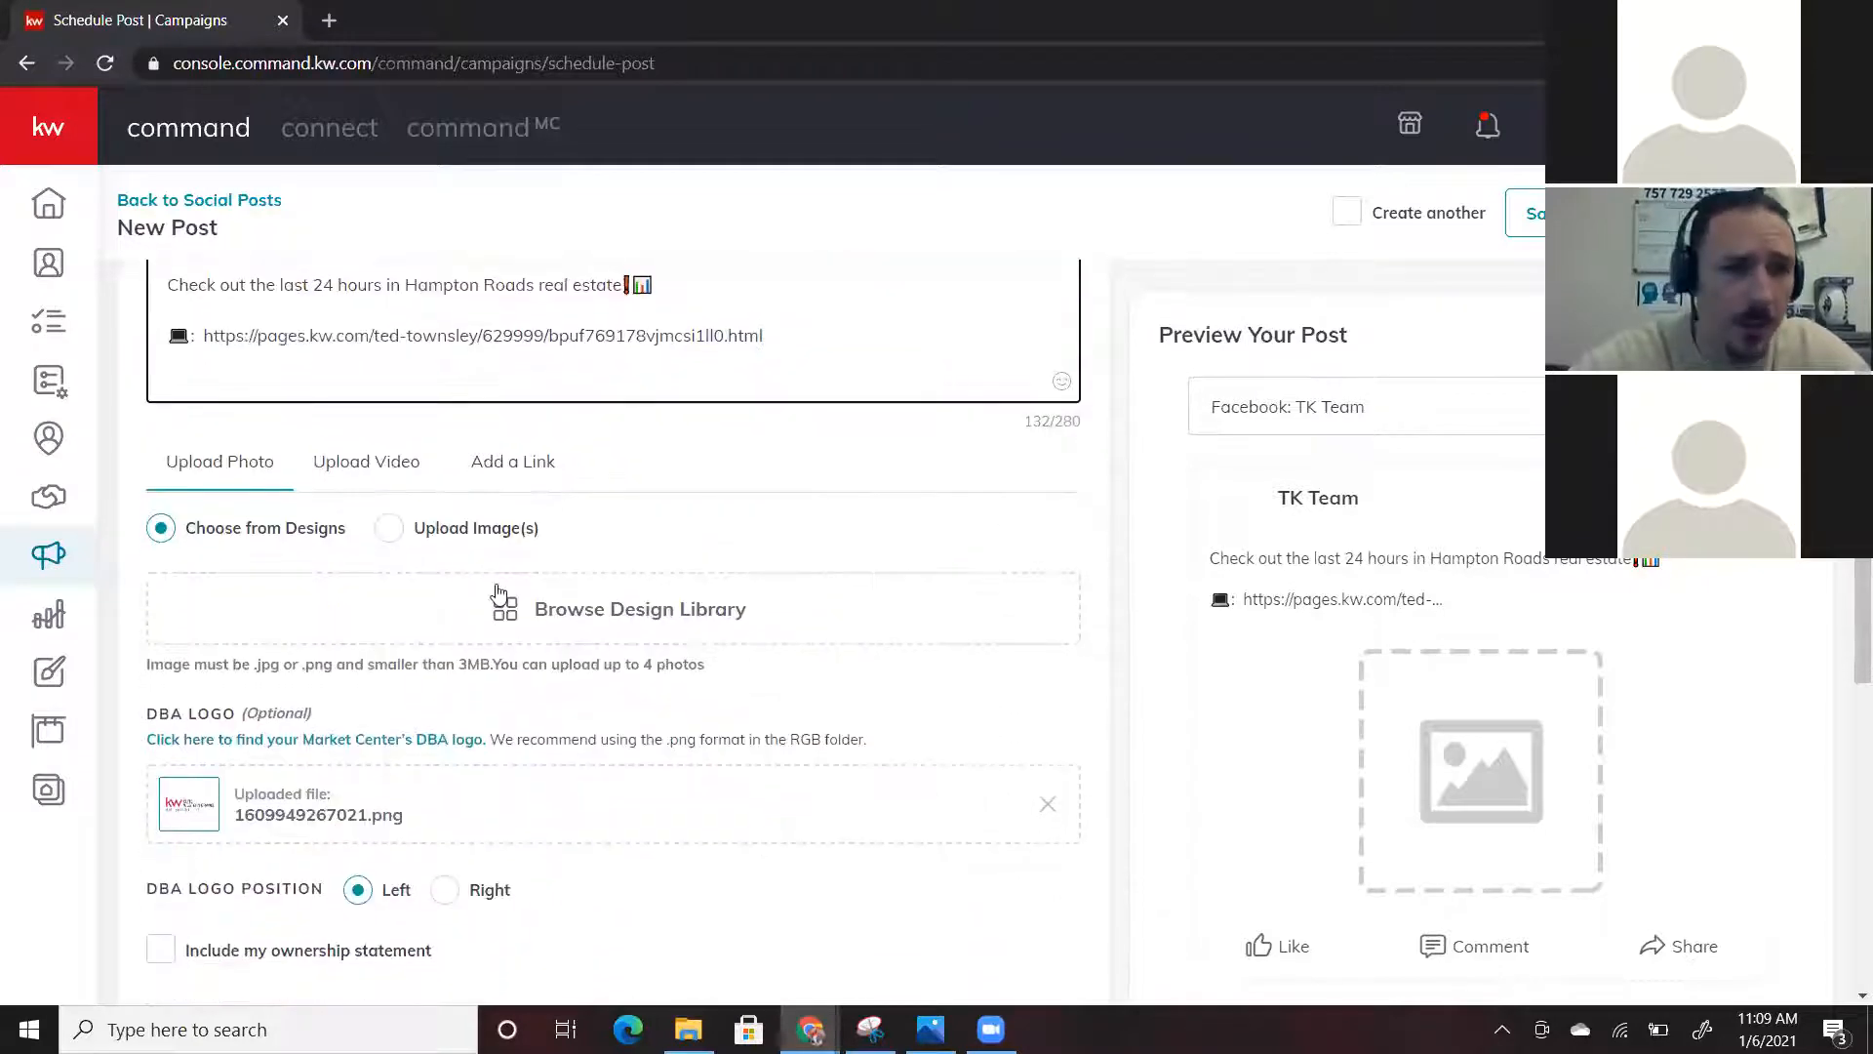
Choose Upload Image(s) and upload newmarketupdate_1_original (19) from Downloads
left_click(391, 535)
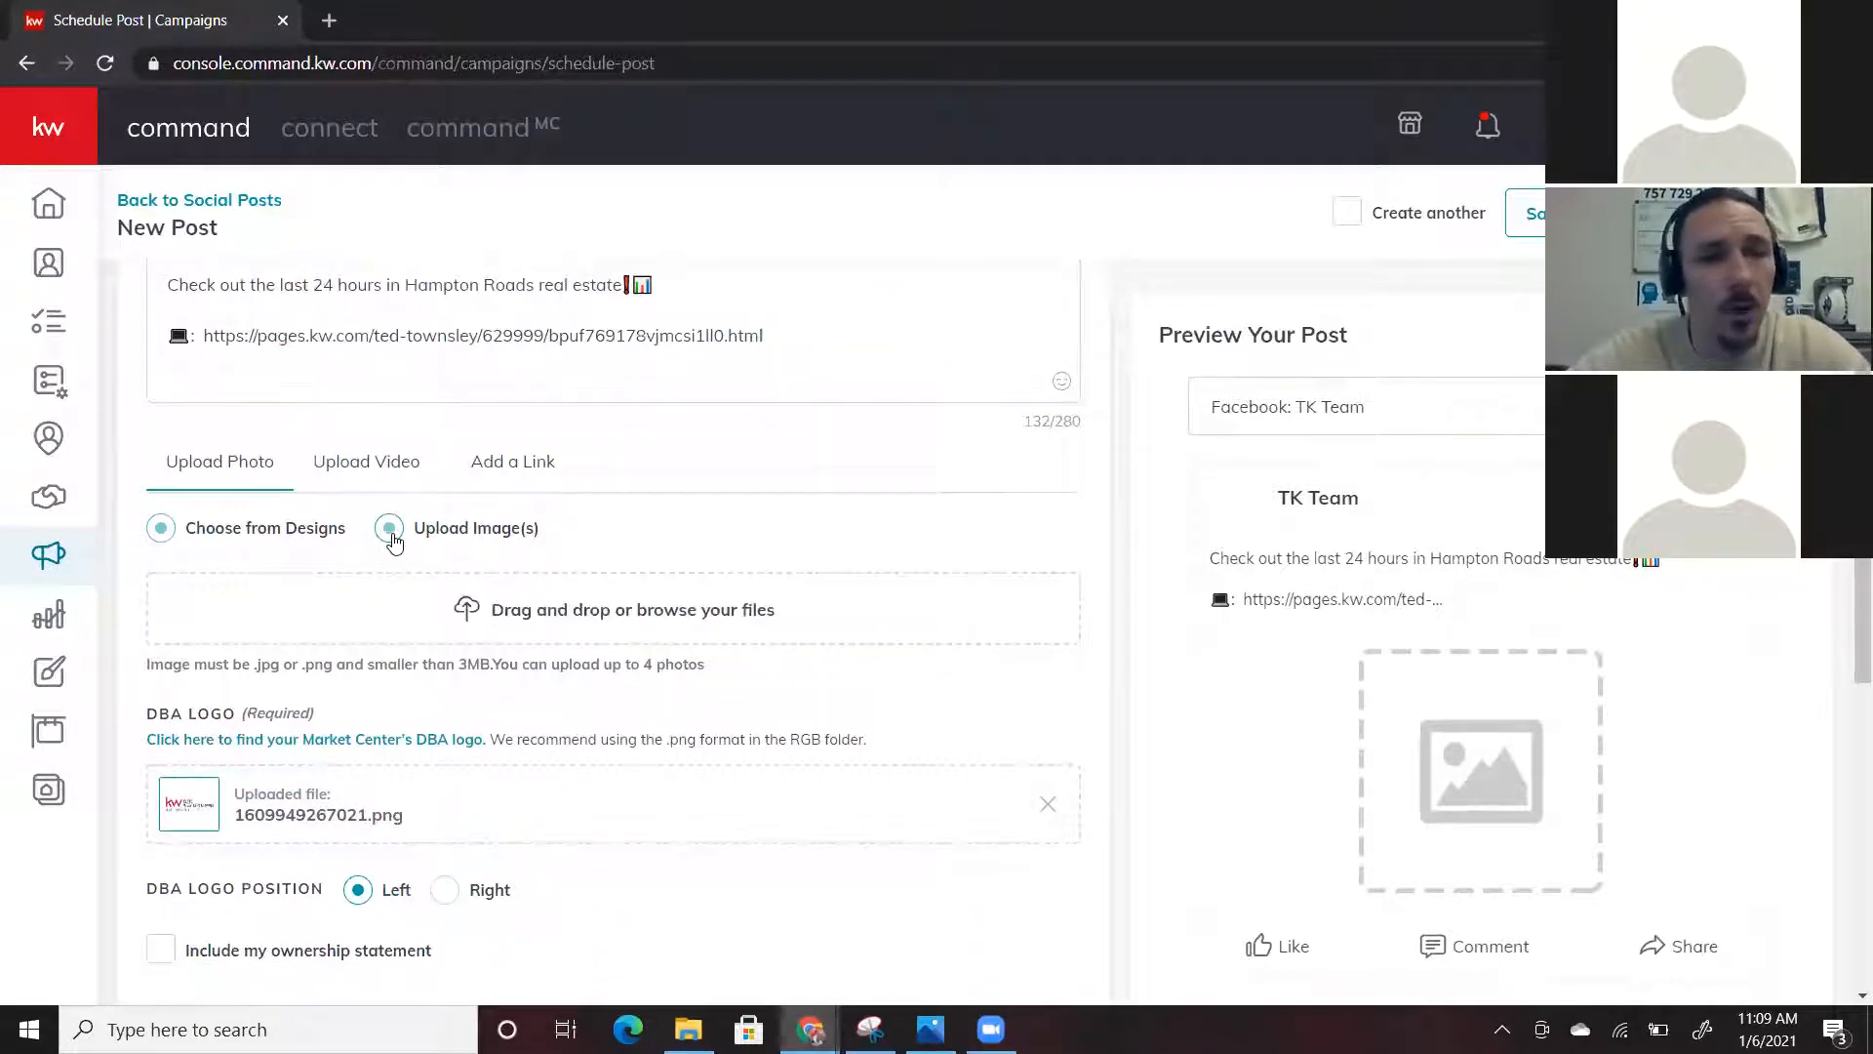
left_click(422, 610)
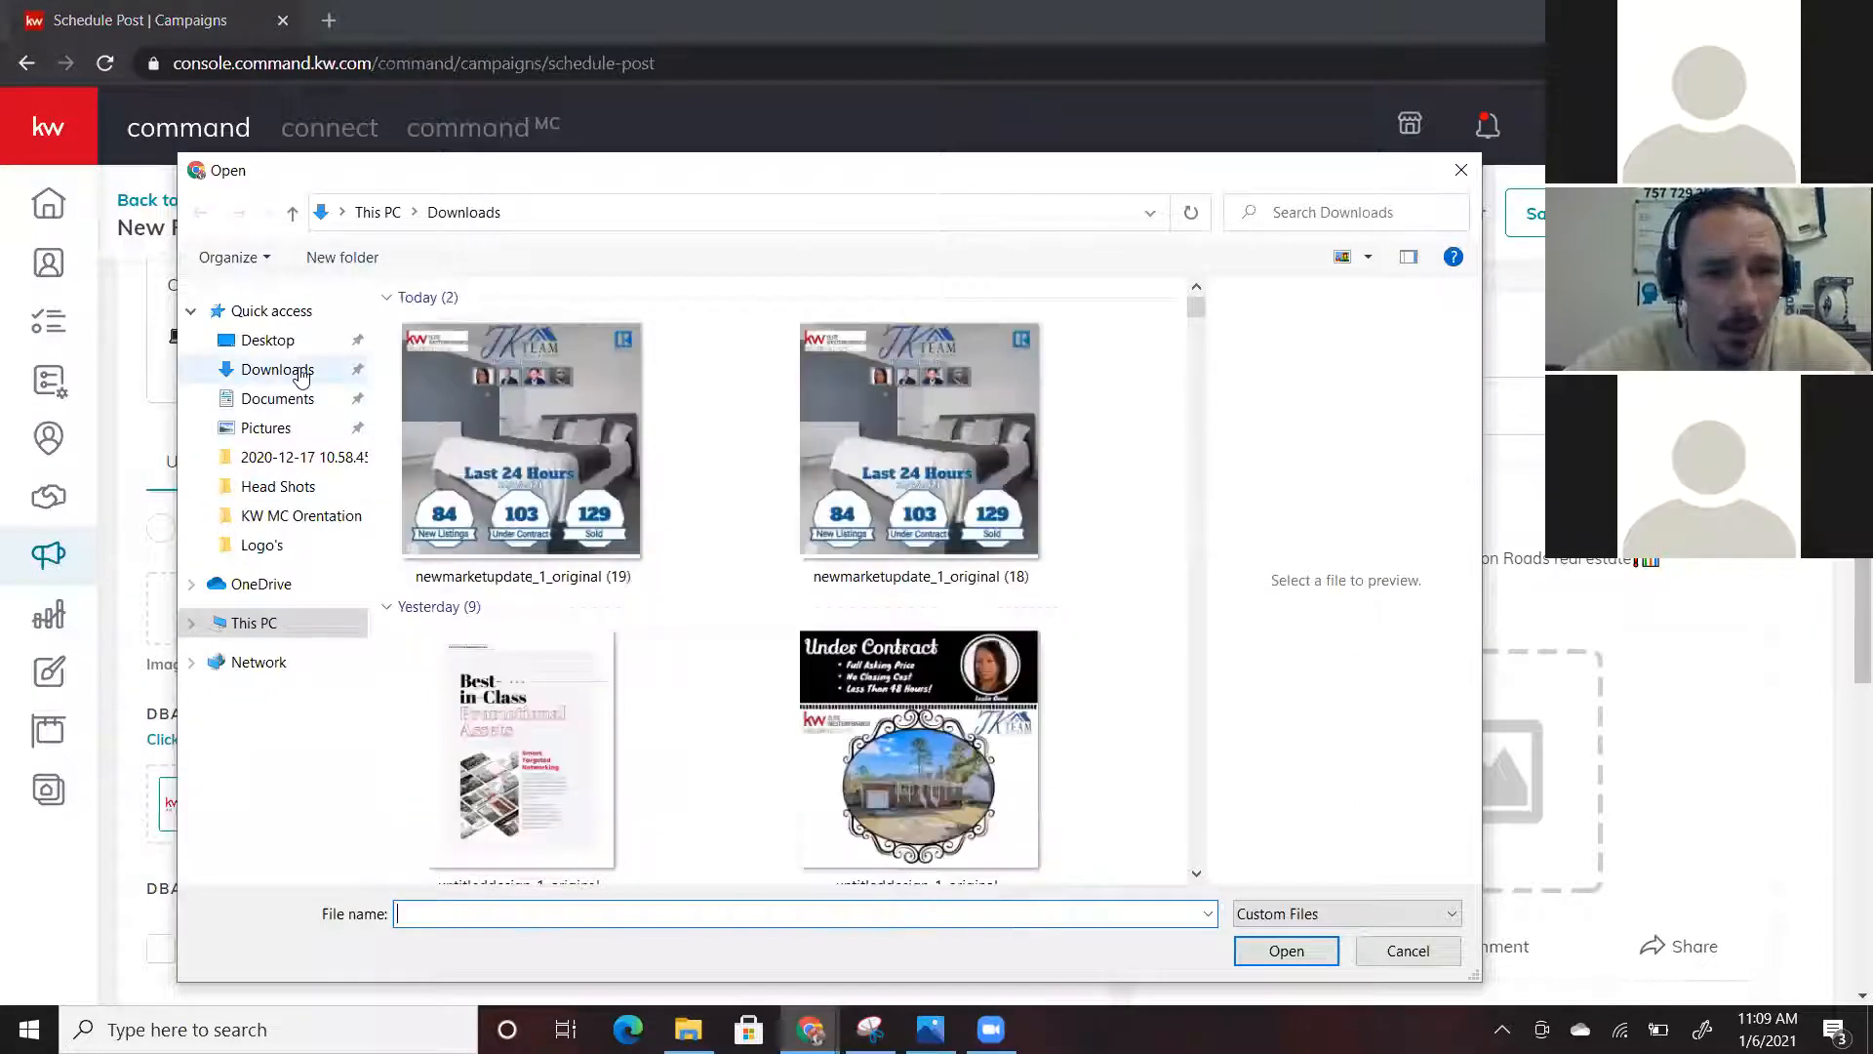
left_click(1290, 953)
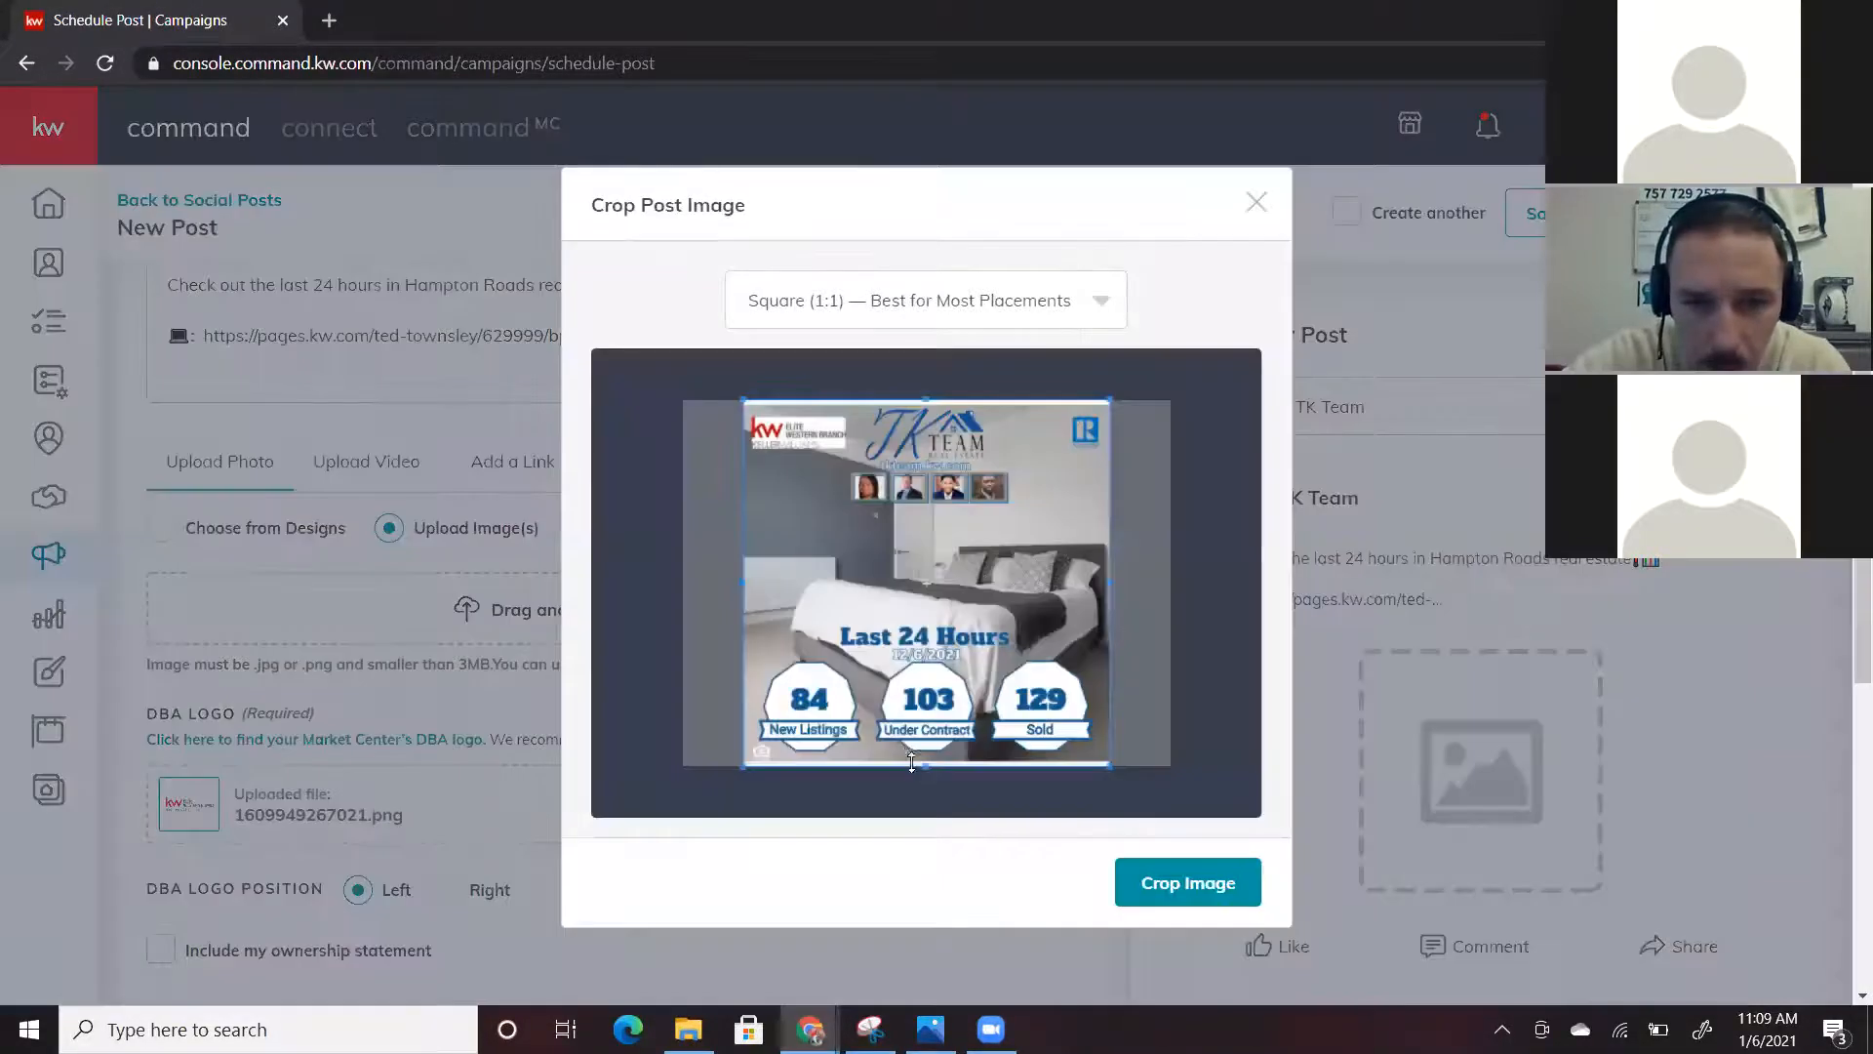
Square-crop the Last 24 Hours graphic, attach it to the post, and check the Facebook preview
left_click_drag(929, 767, 929, 762)
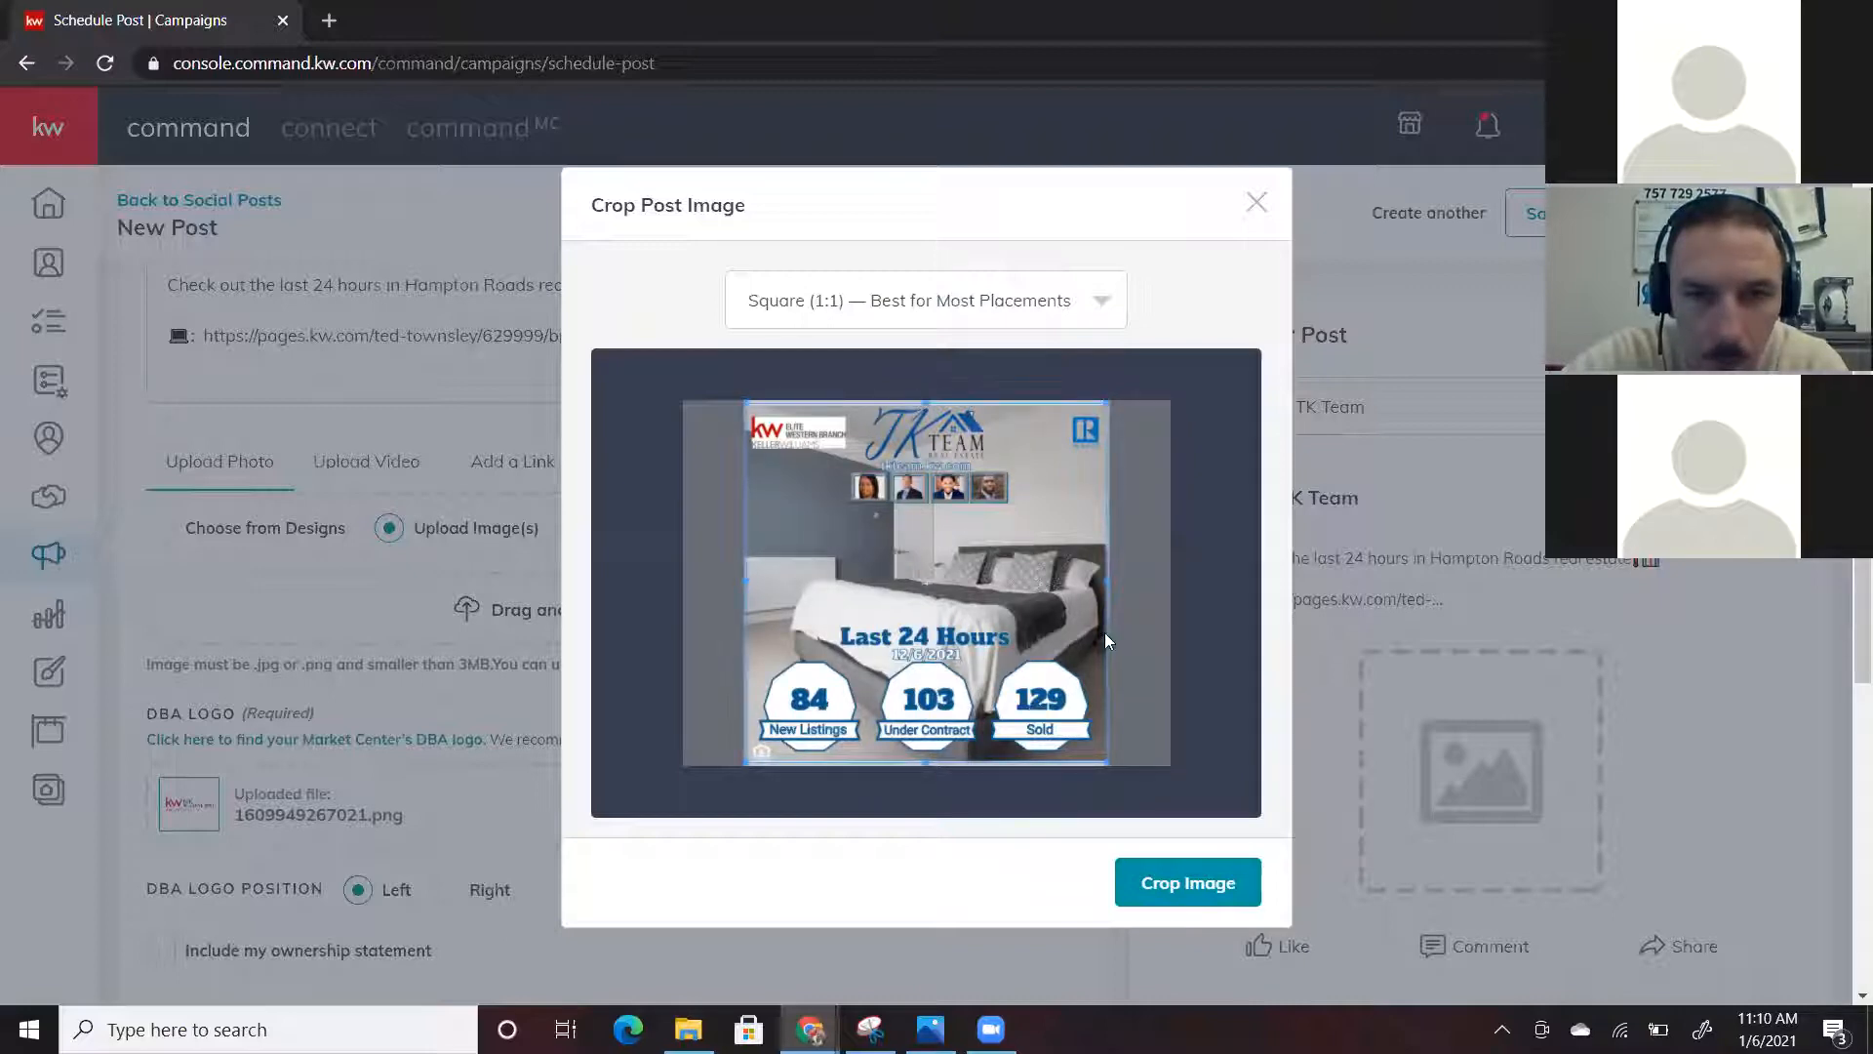
left_click(1179, 888)
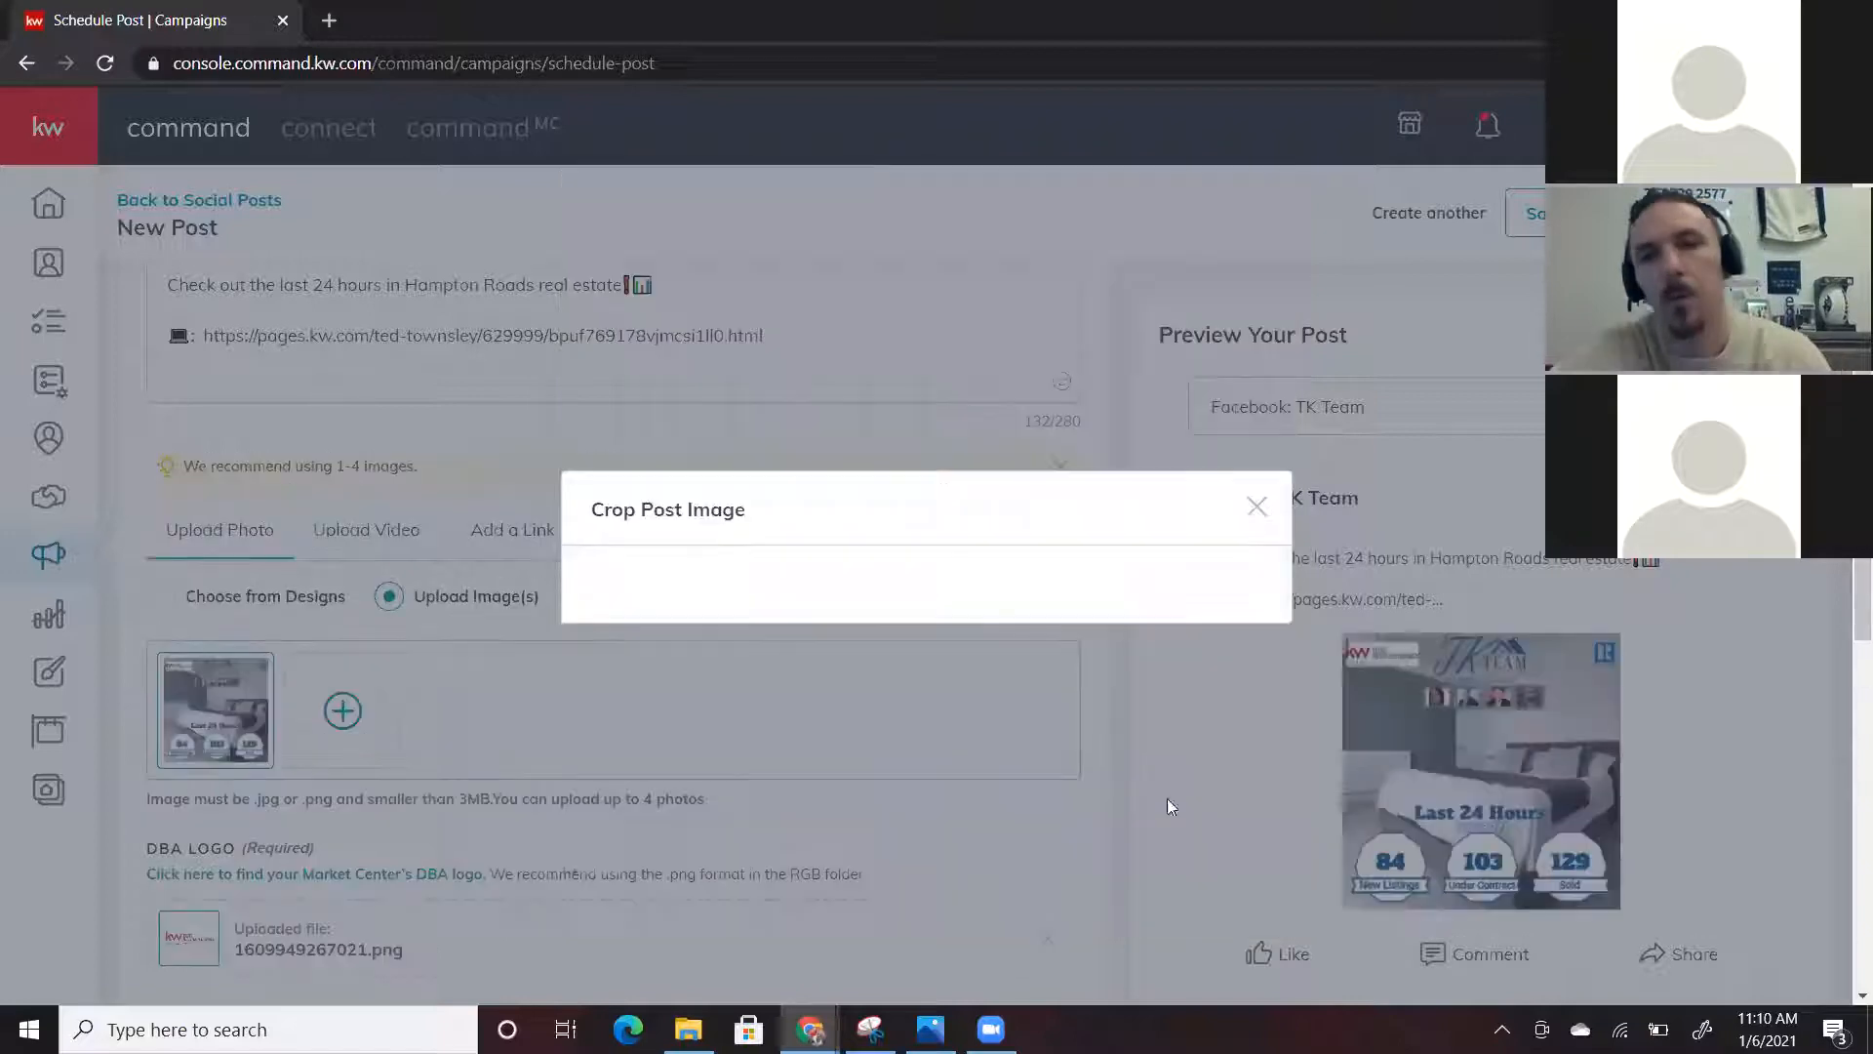
scroll(629, 495, "down", 2)
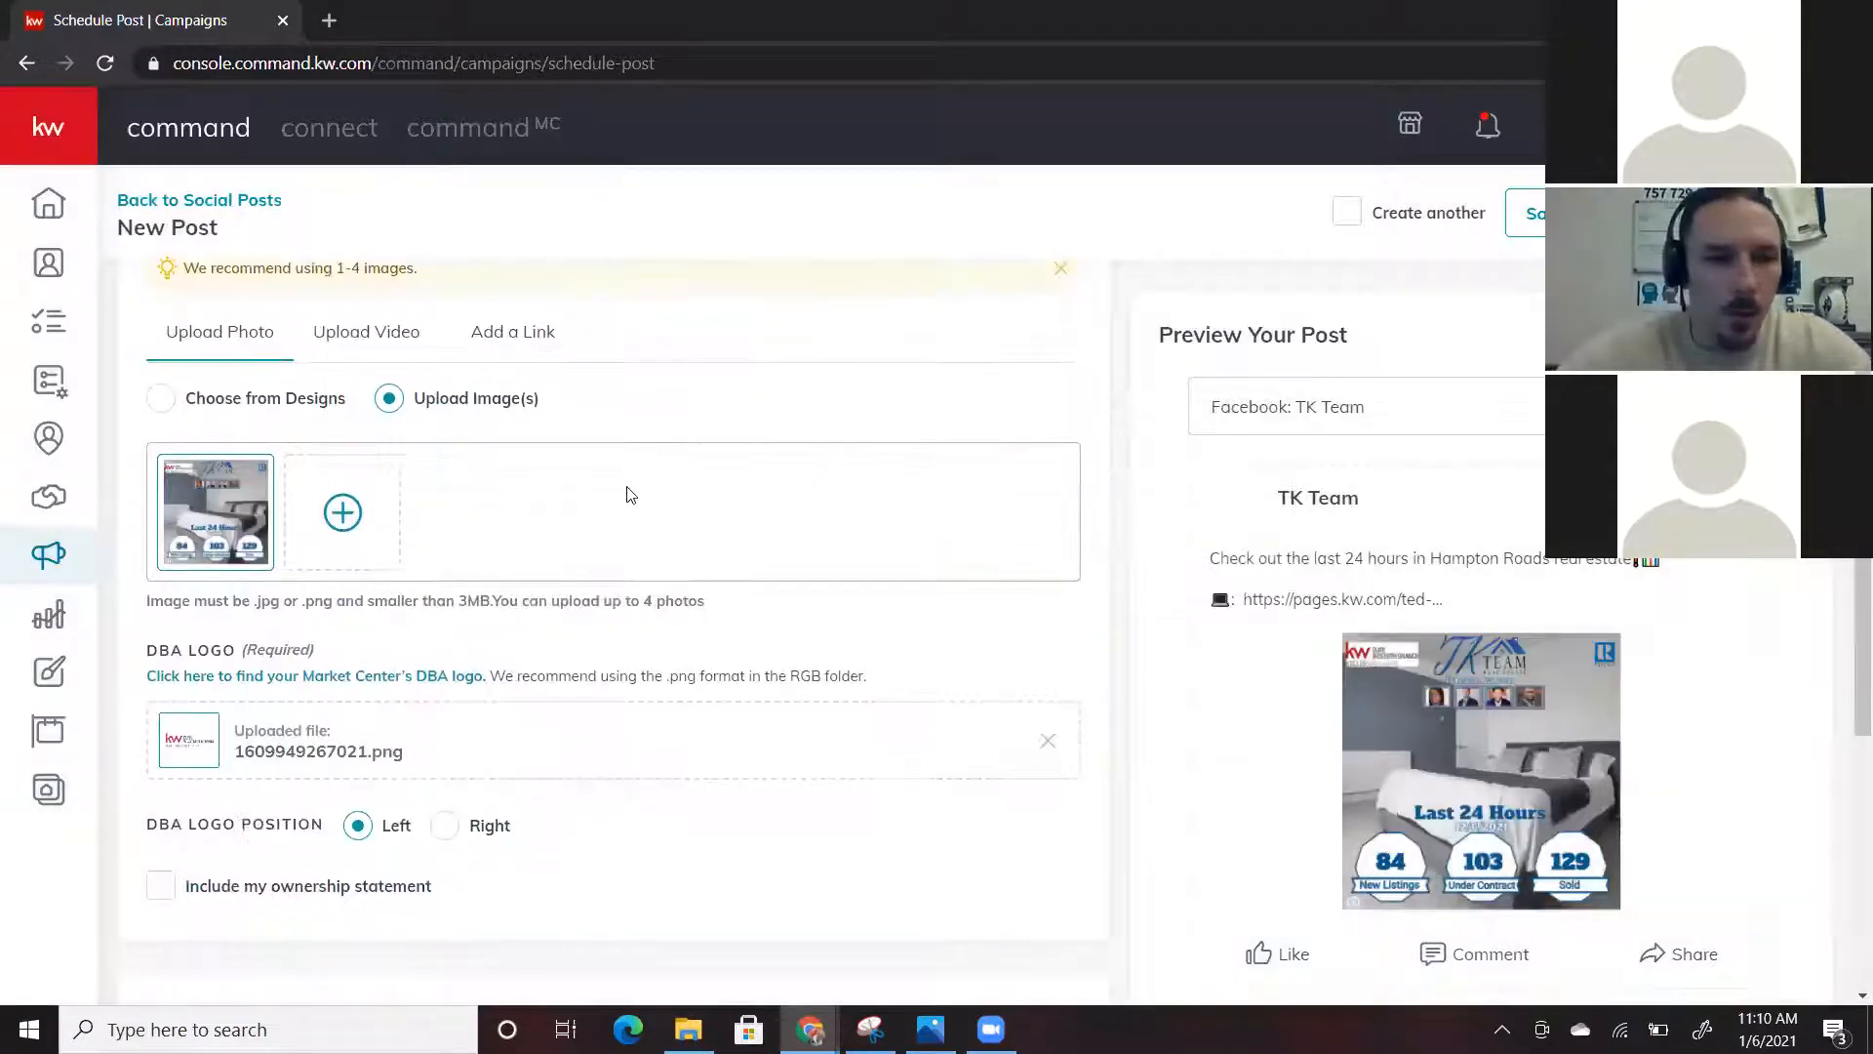
scroll(629, 493, "up", 4)
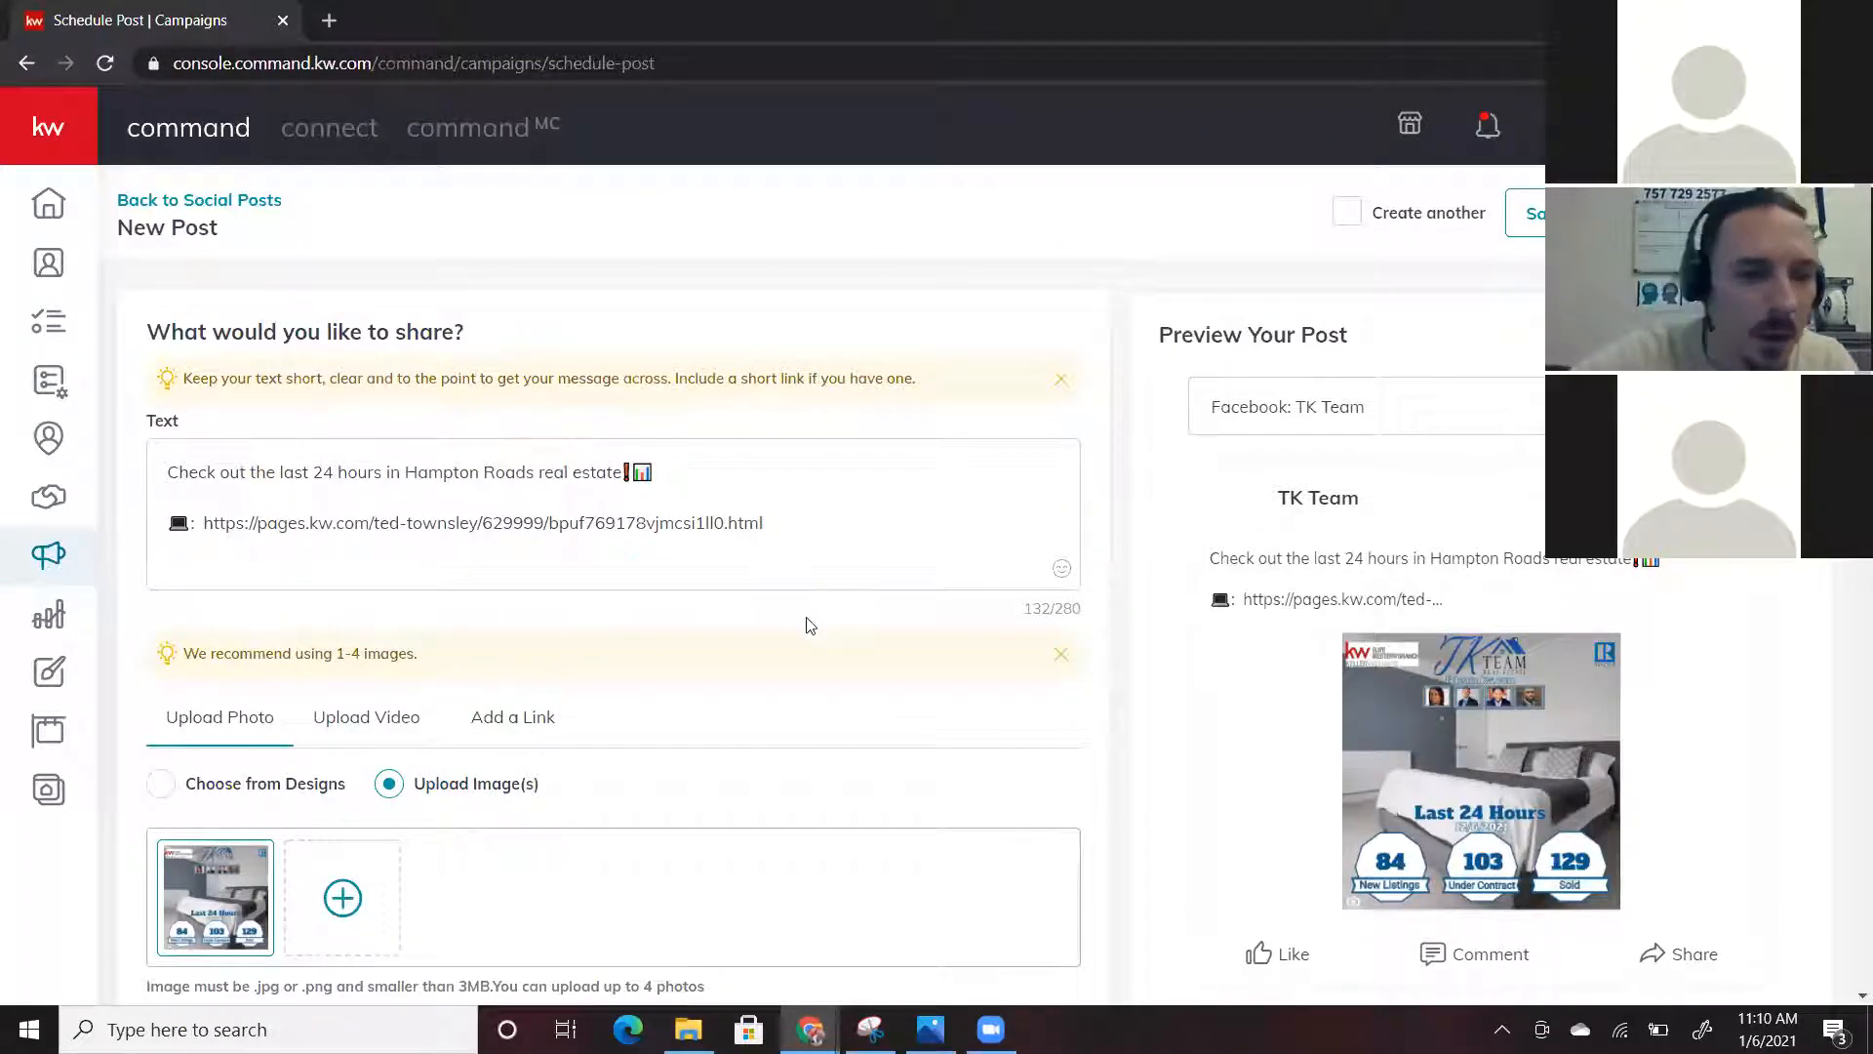
scroll(807, 625, "down", 9)
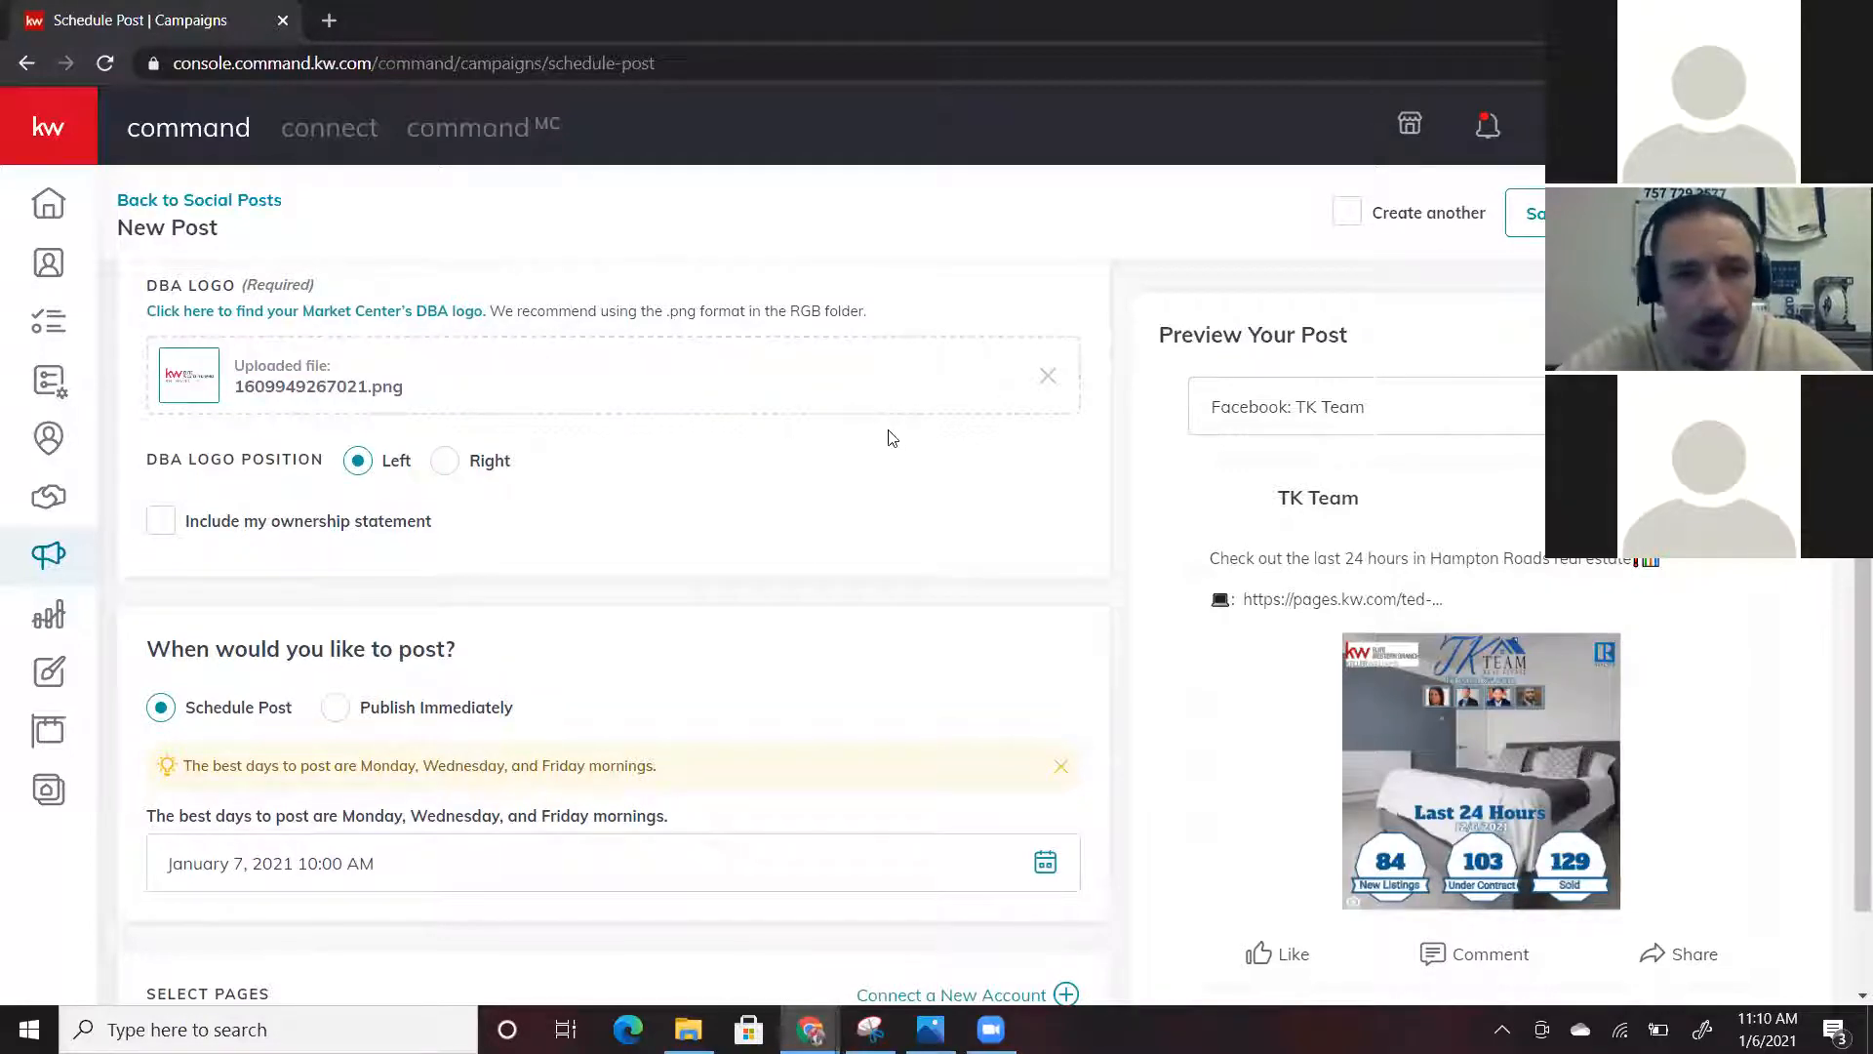
scroll(891, 438, "up", 5)
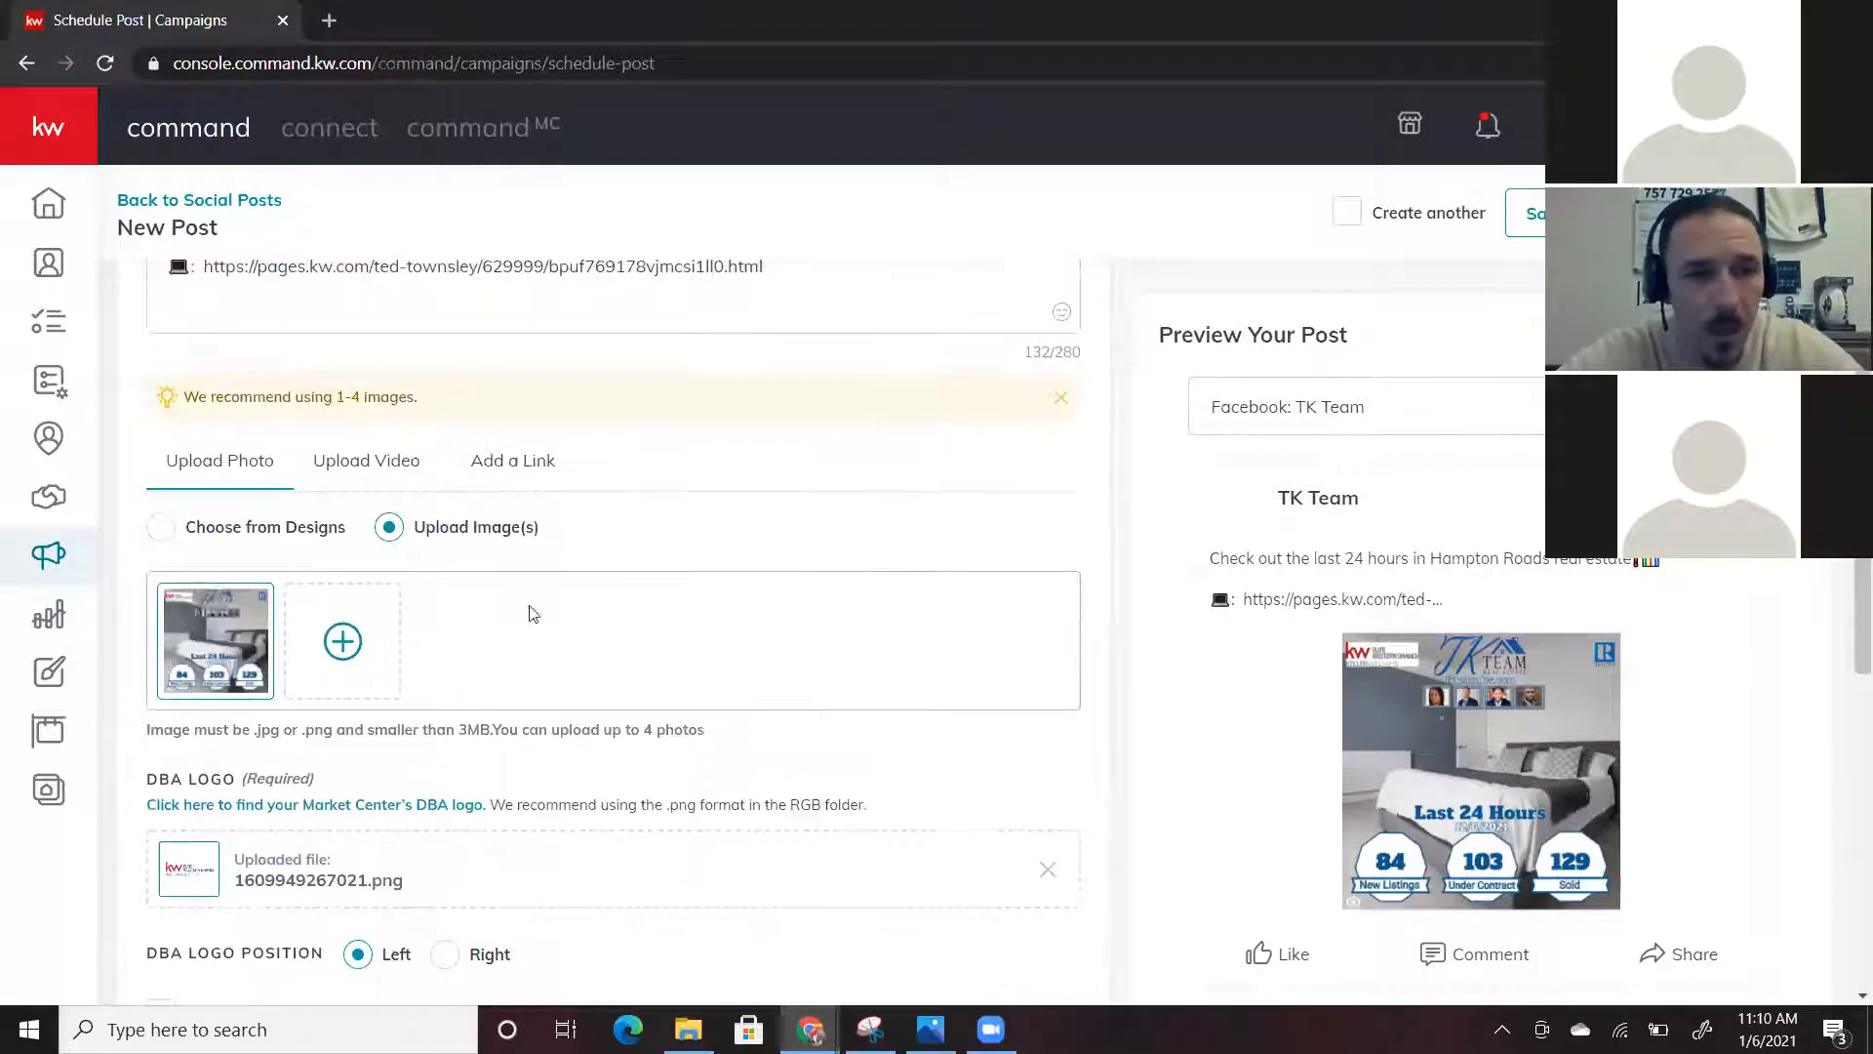
scroll(533, 612, "down", 3)
scroll(523, 590, "up", 3)
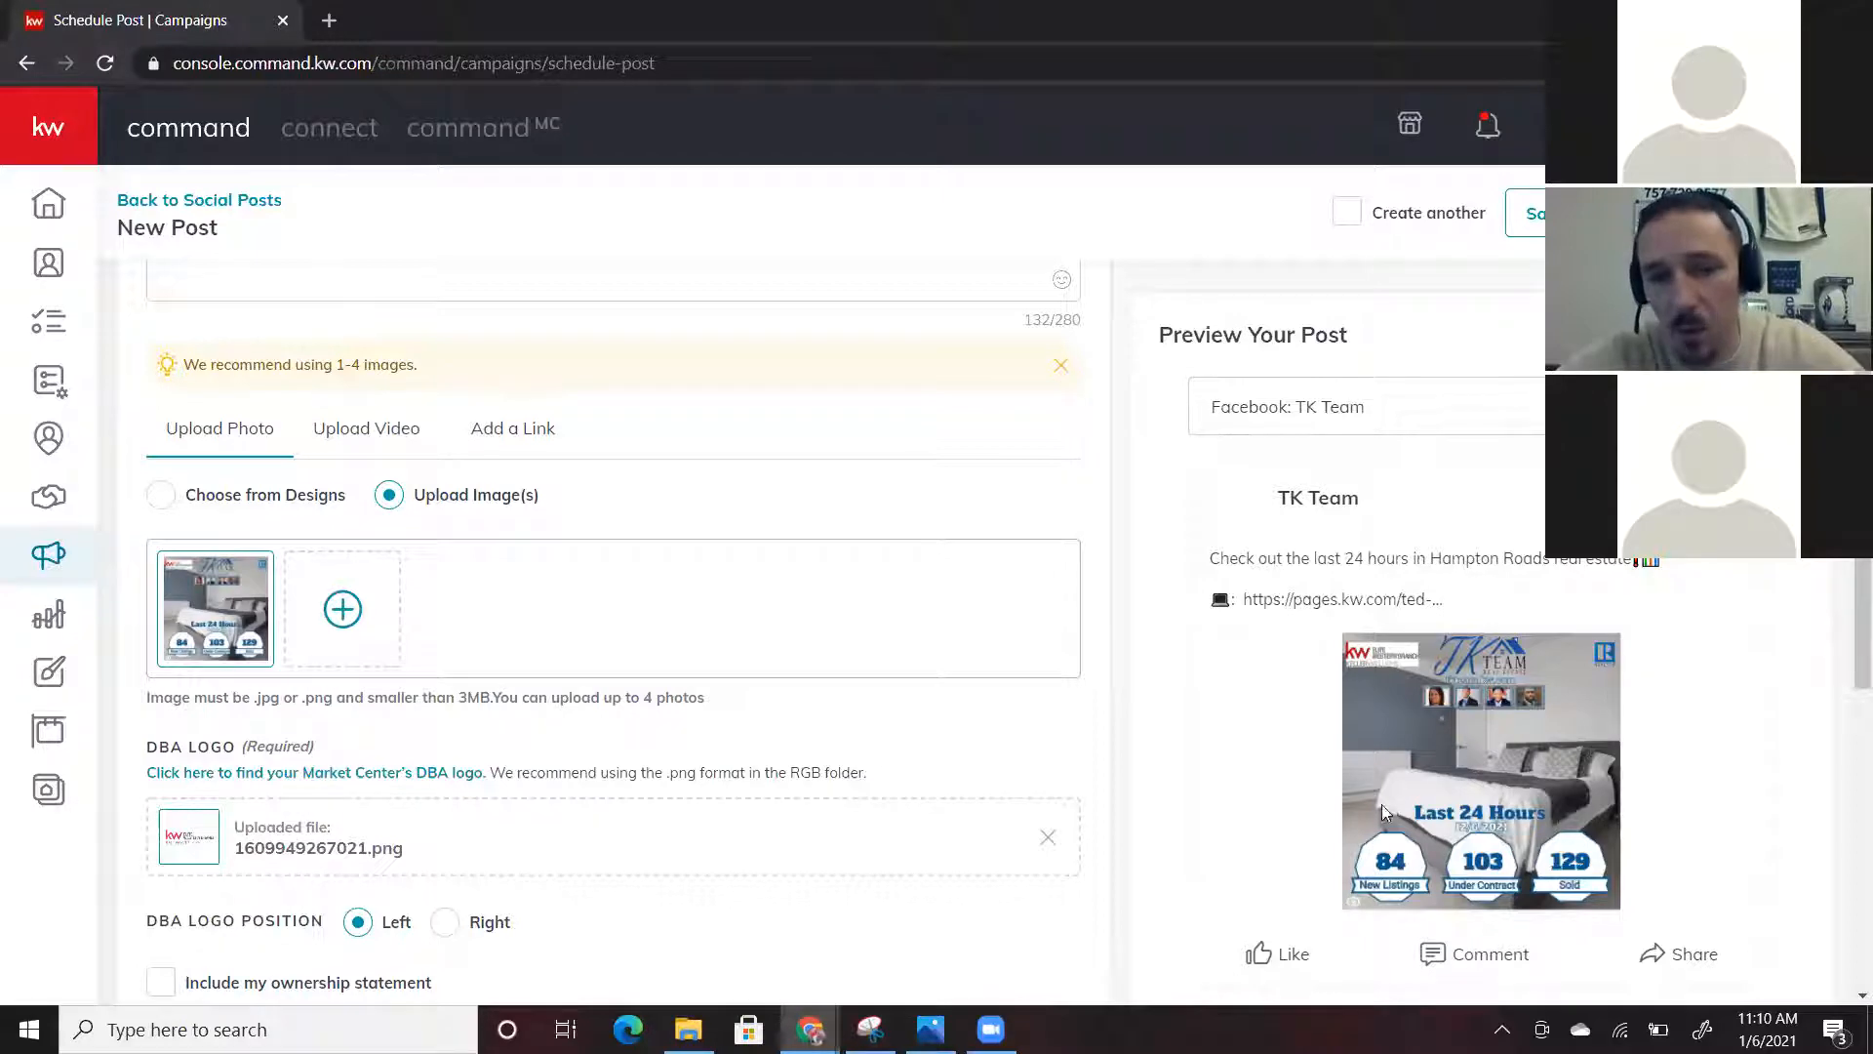
Replace the DBA logo with the blank trans background image from the Logo's folder (1609949452535.png)
left_click(1047, 838)
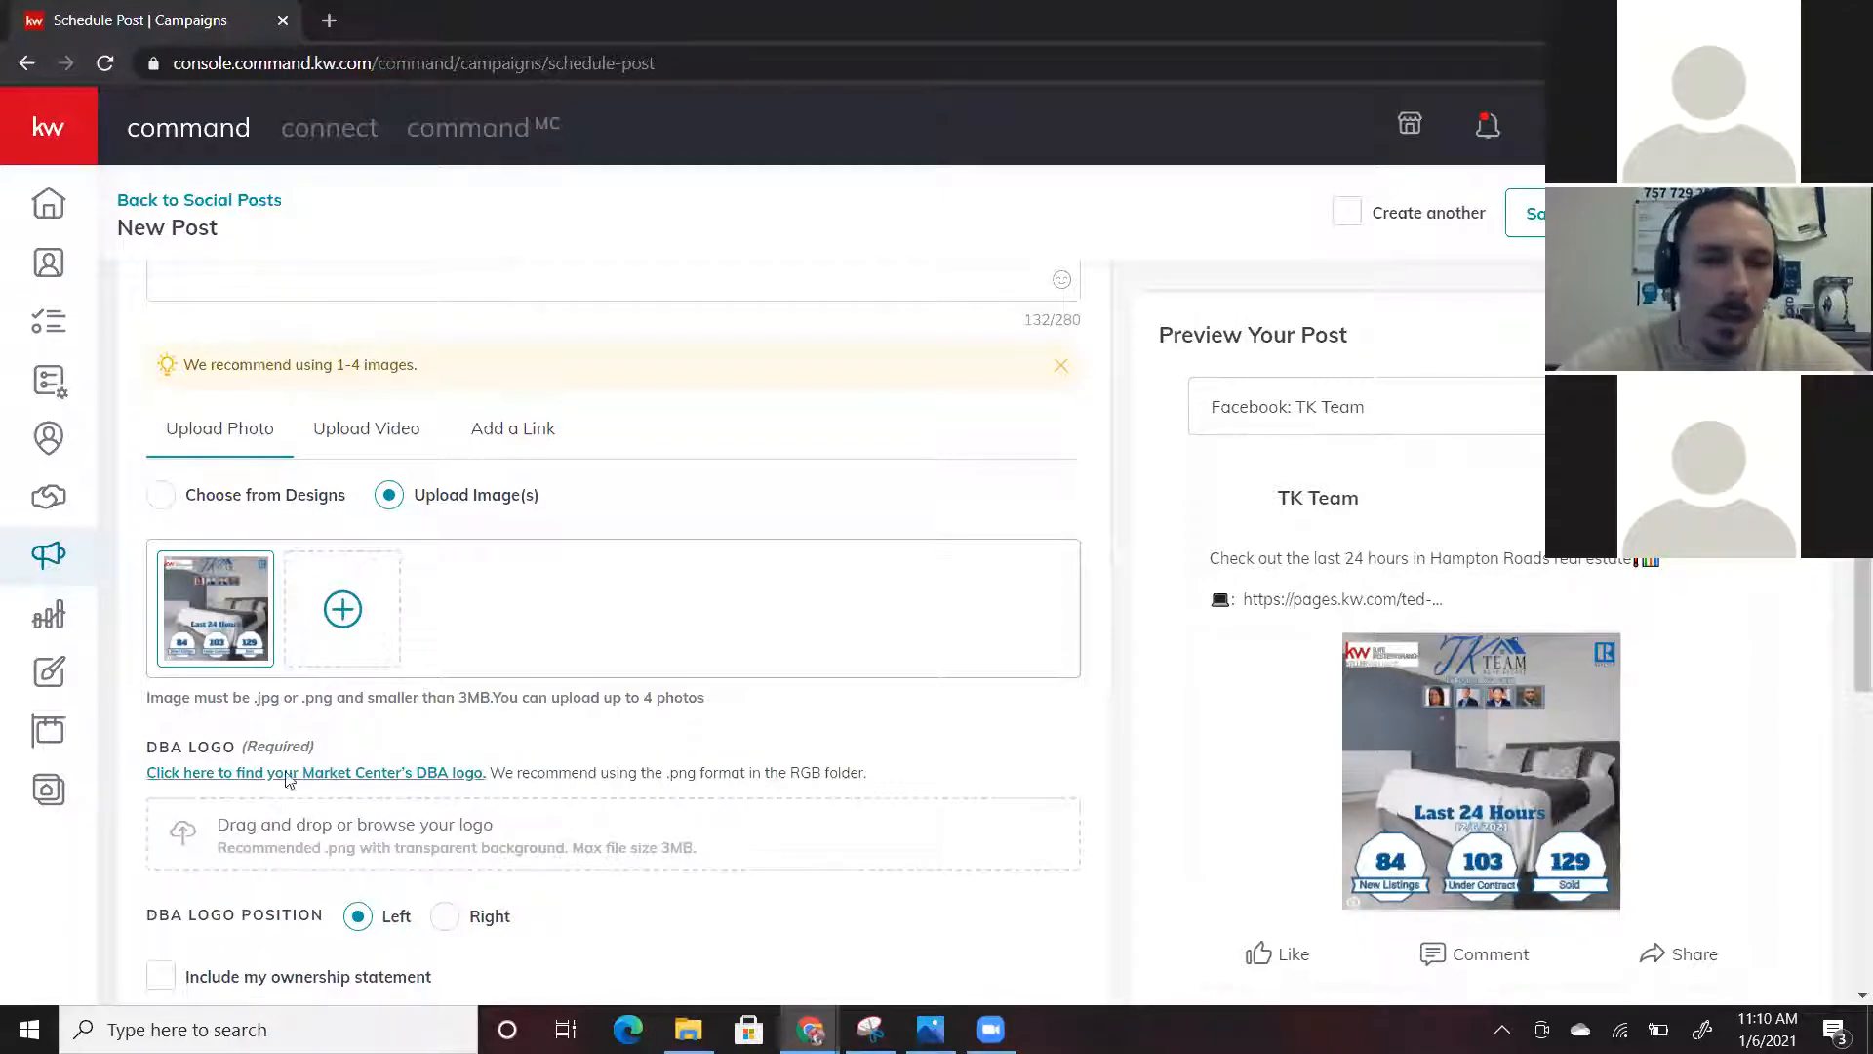
left_click(325, 837)
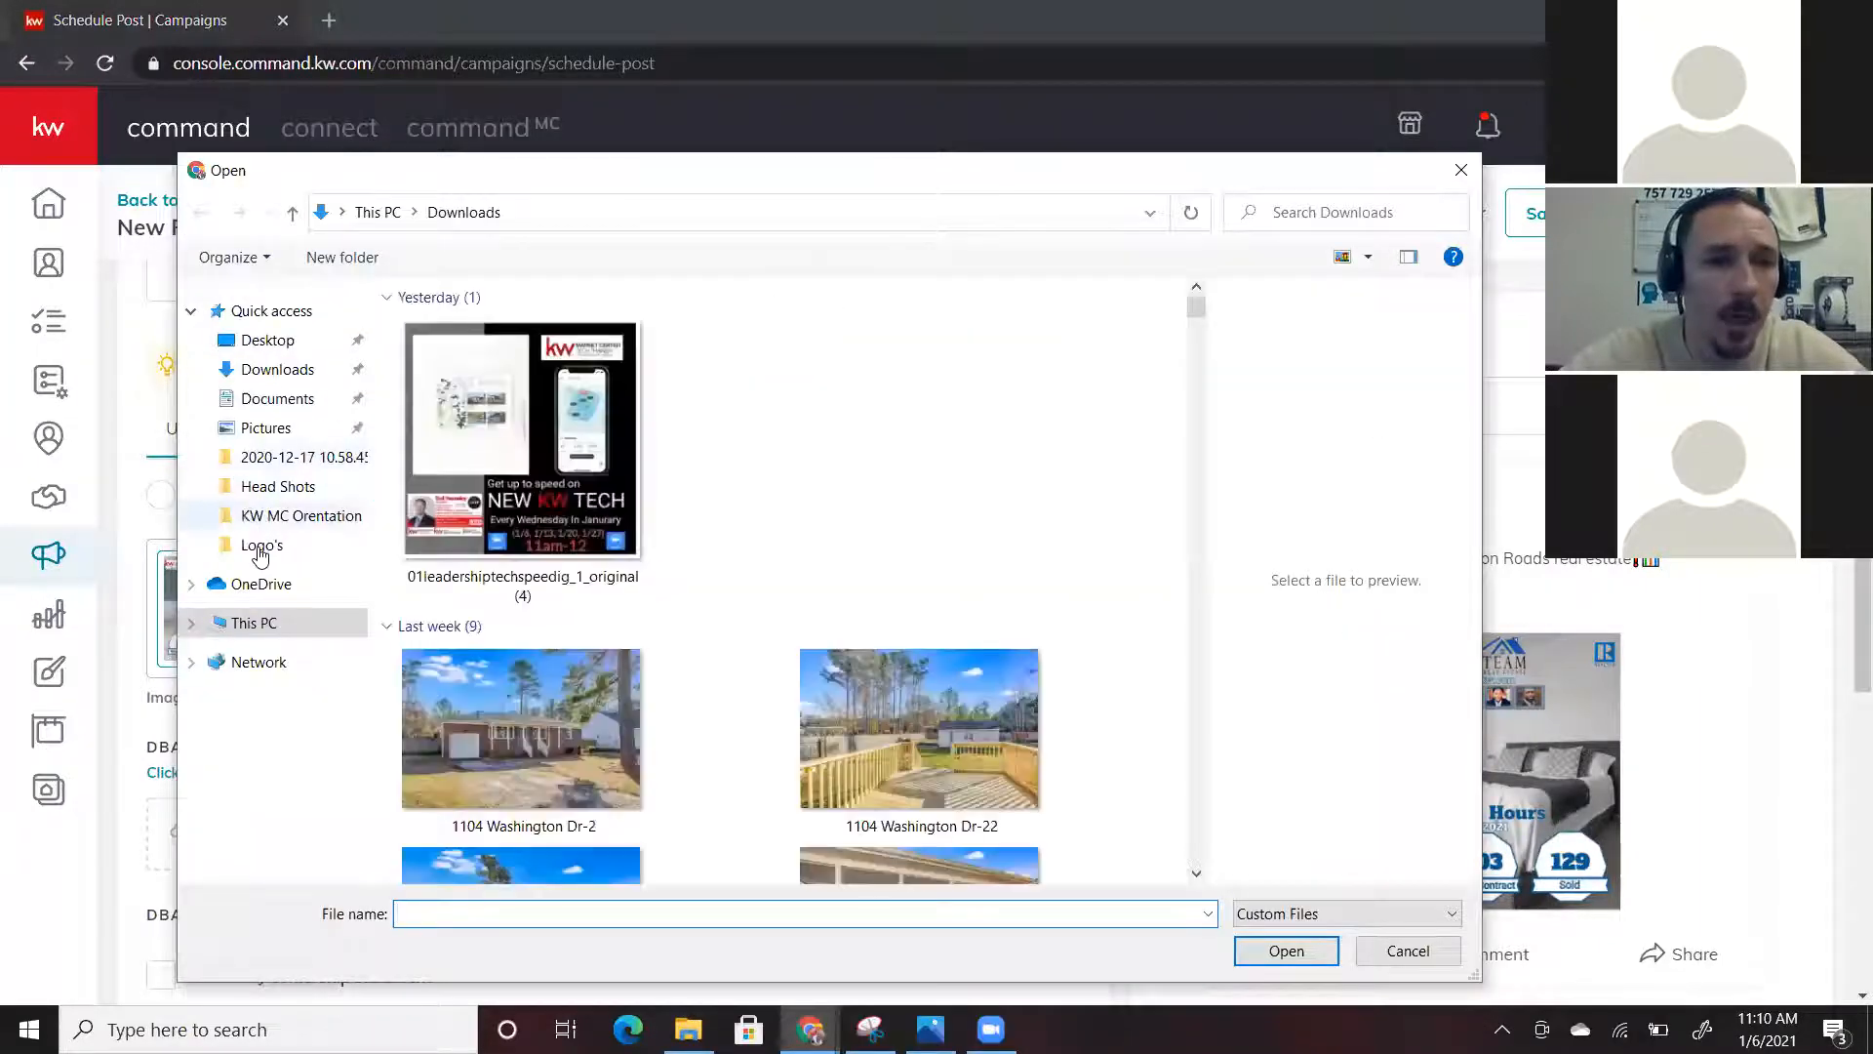
left_click(444, 356)
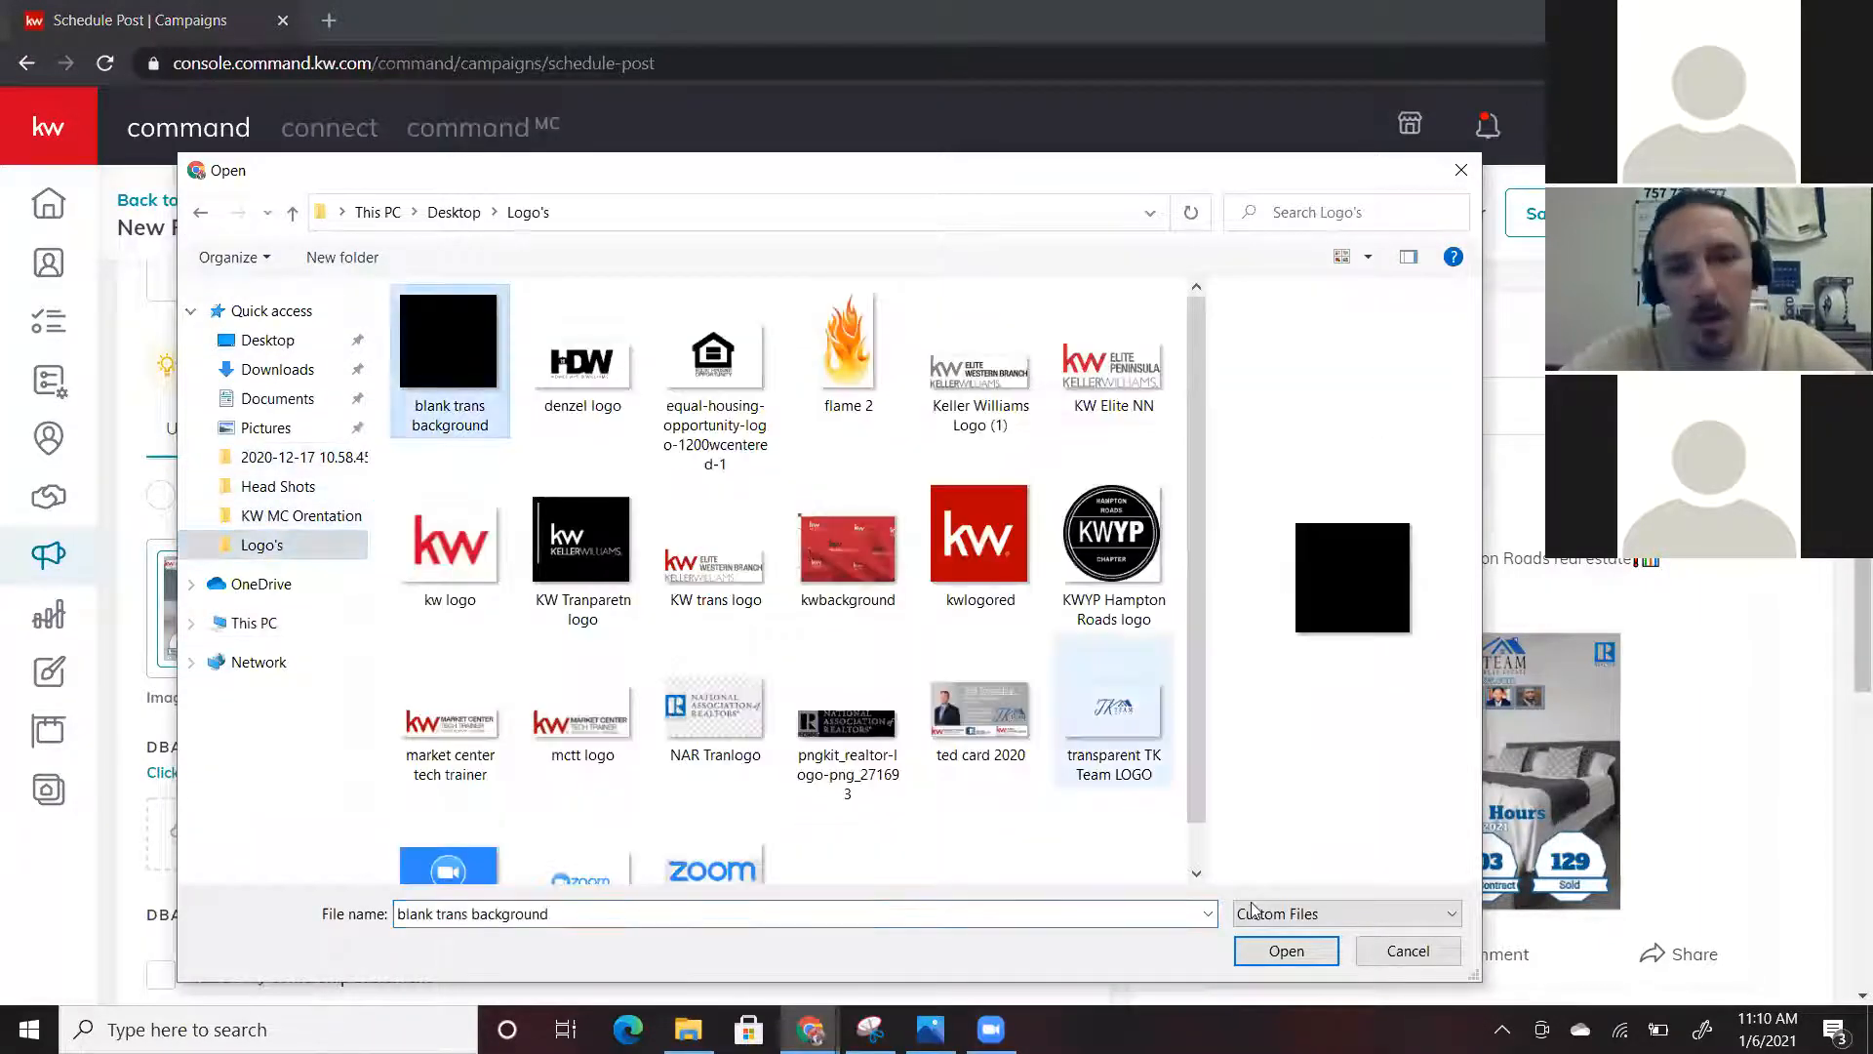
left_click(1259, 953)
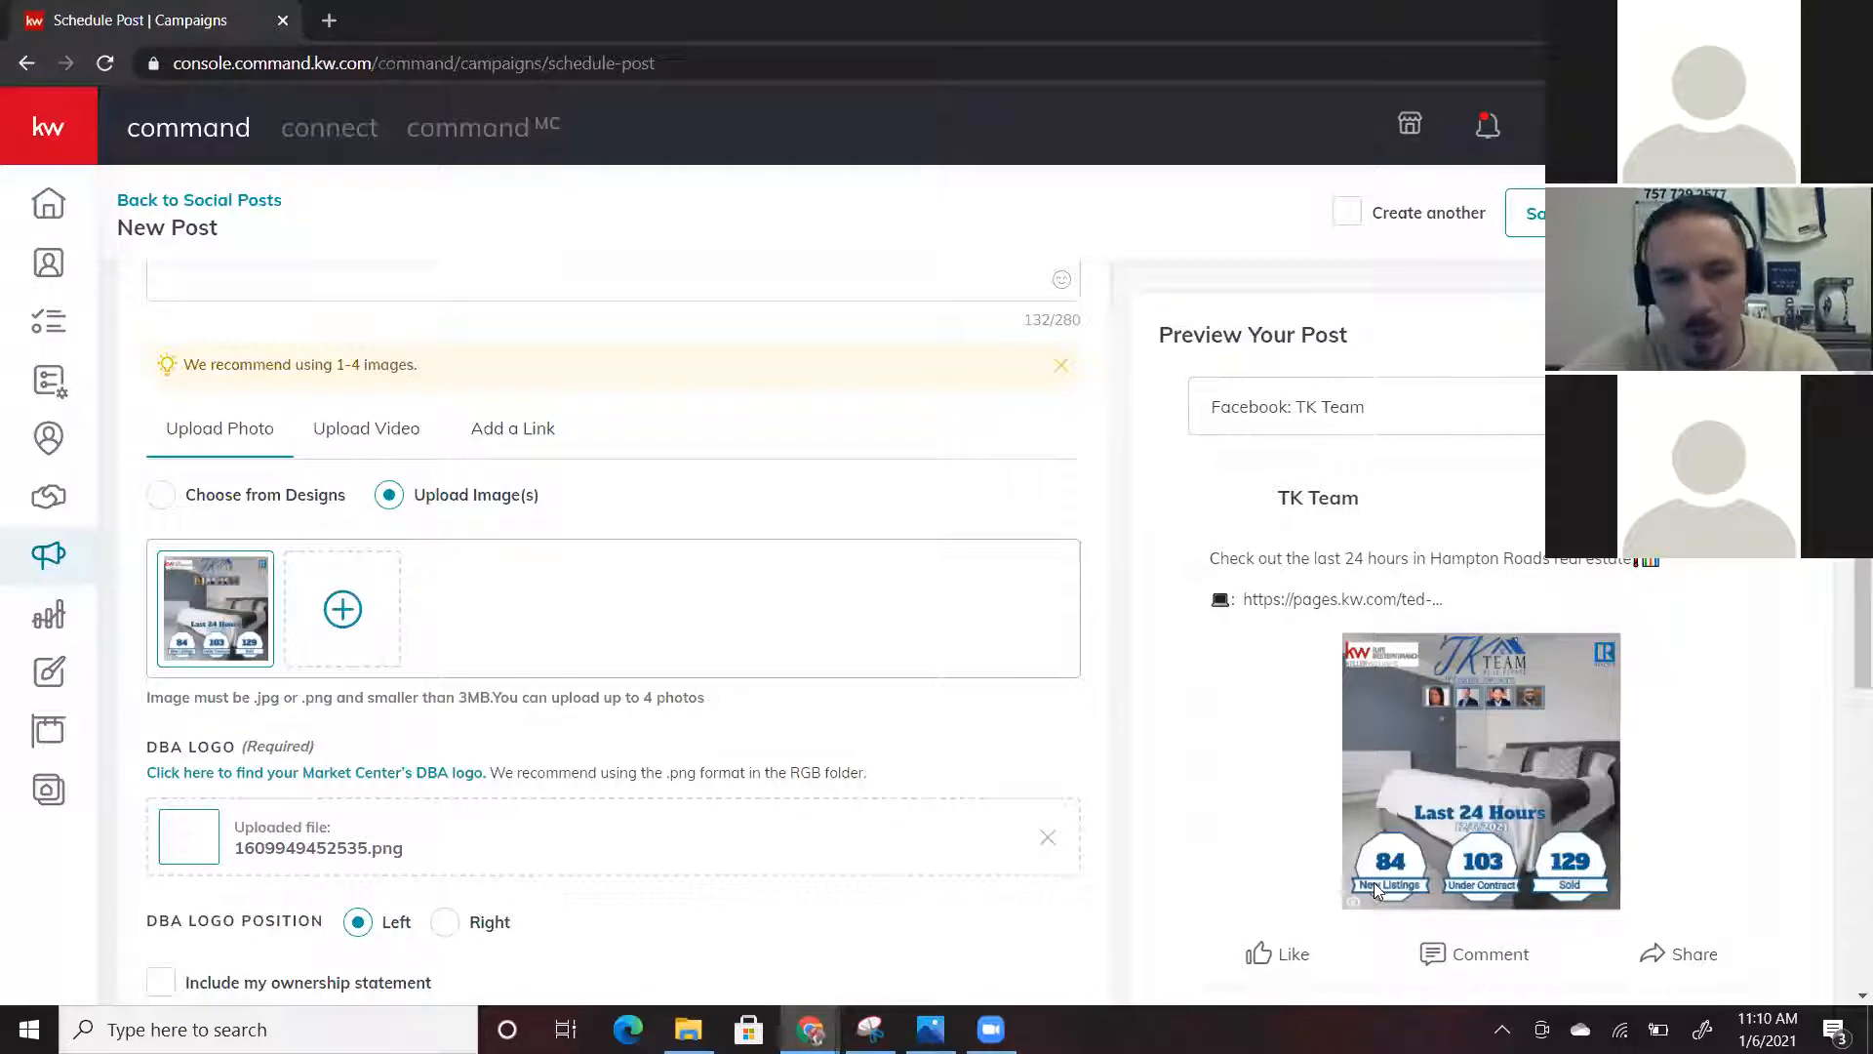
scroll(958, 739, "down", 3)
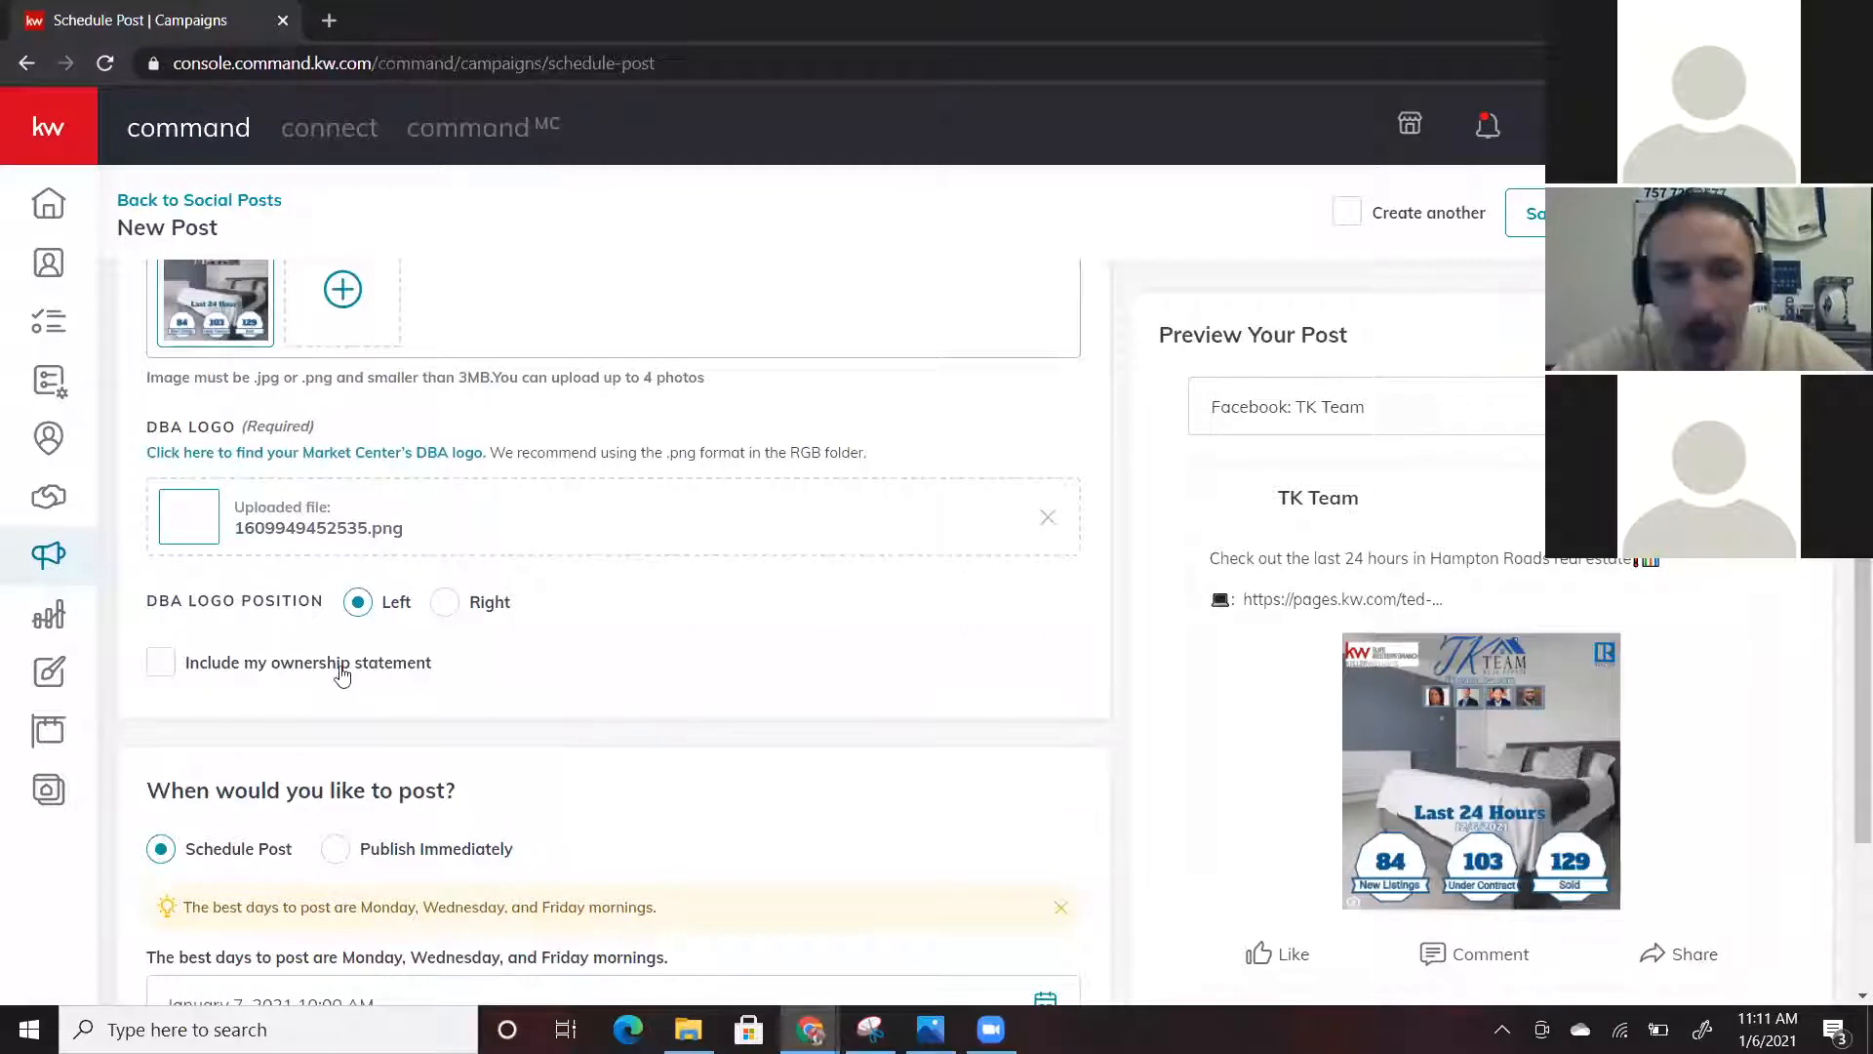
Include the ownership statement and scroll to the January 7, 2021 10:00 AM schedule
left_click(163, 670)
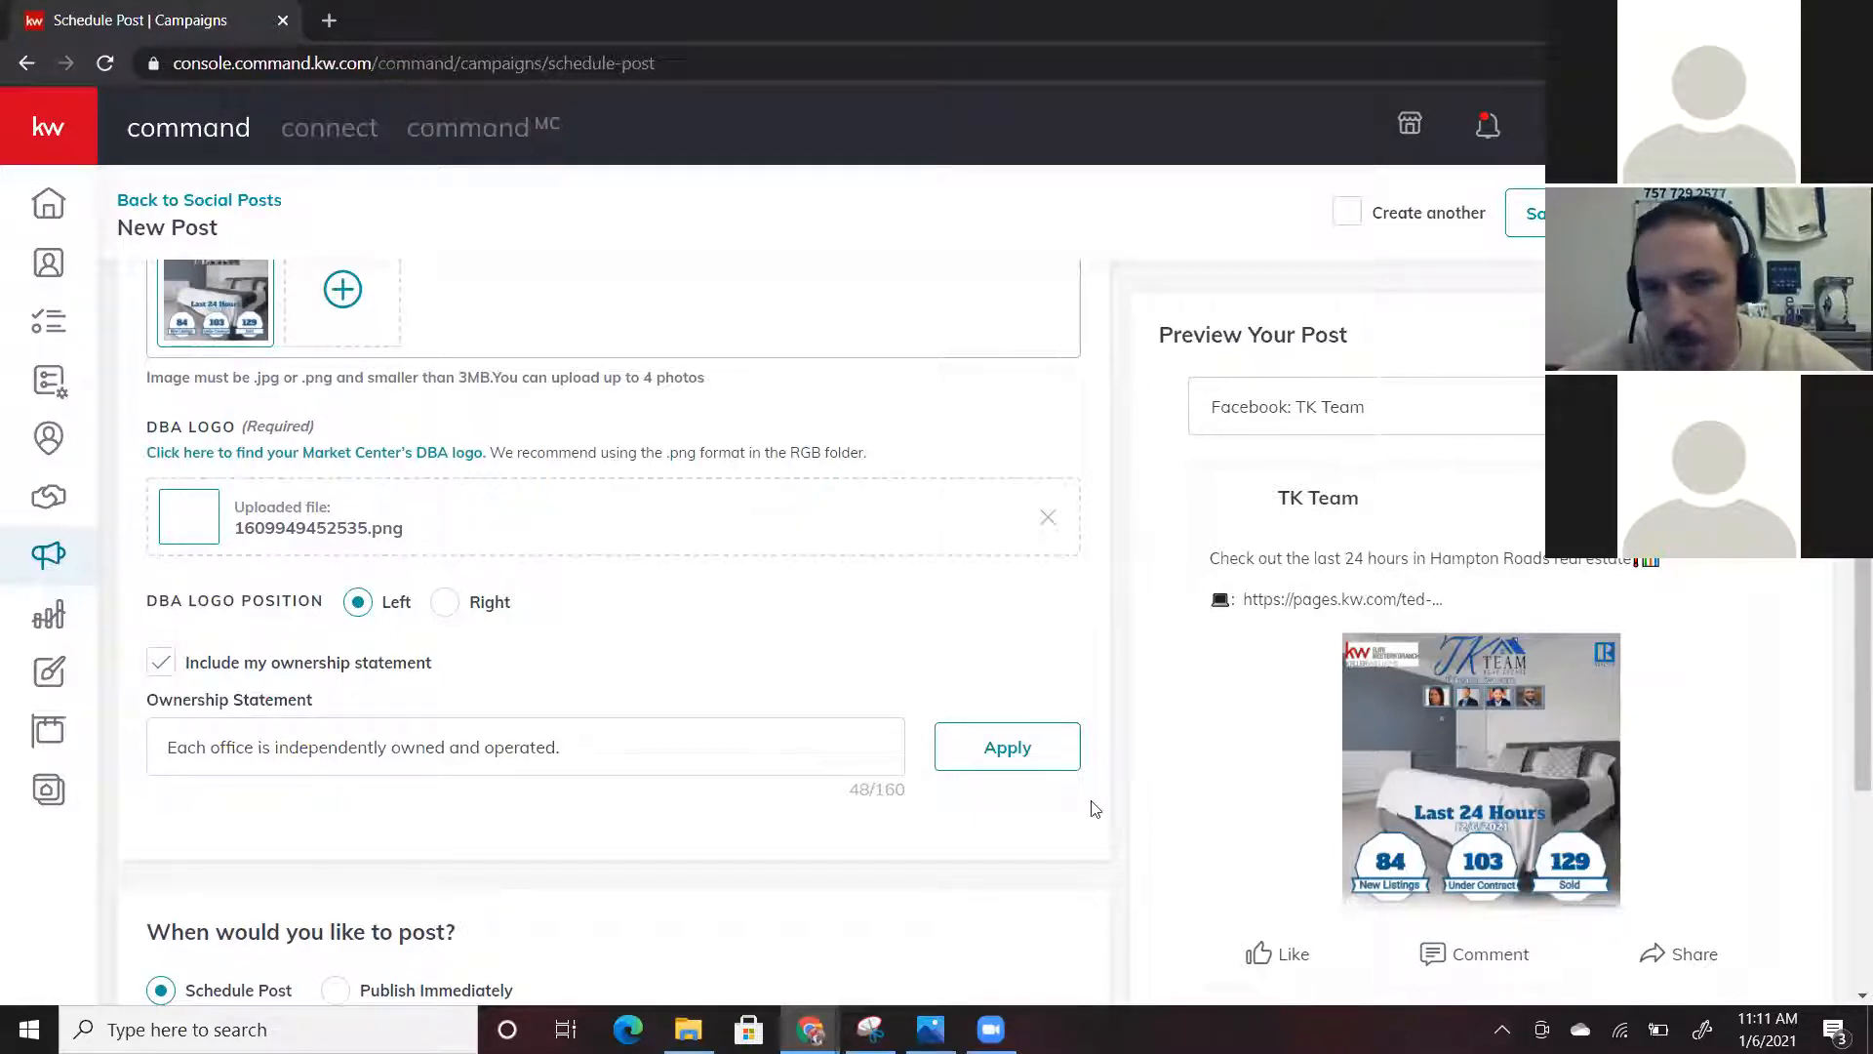
scroll(807, 661, "down", 4)
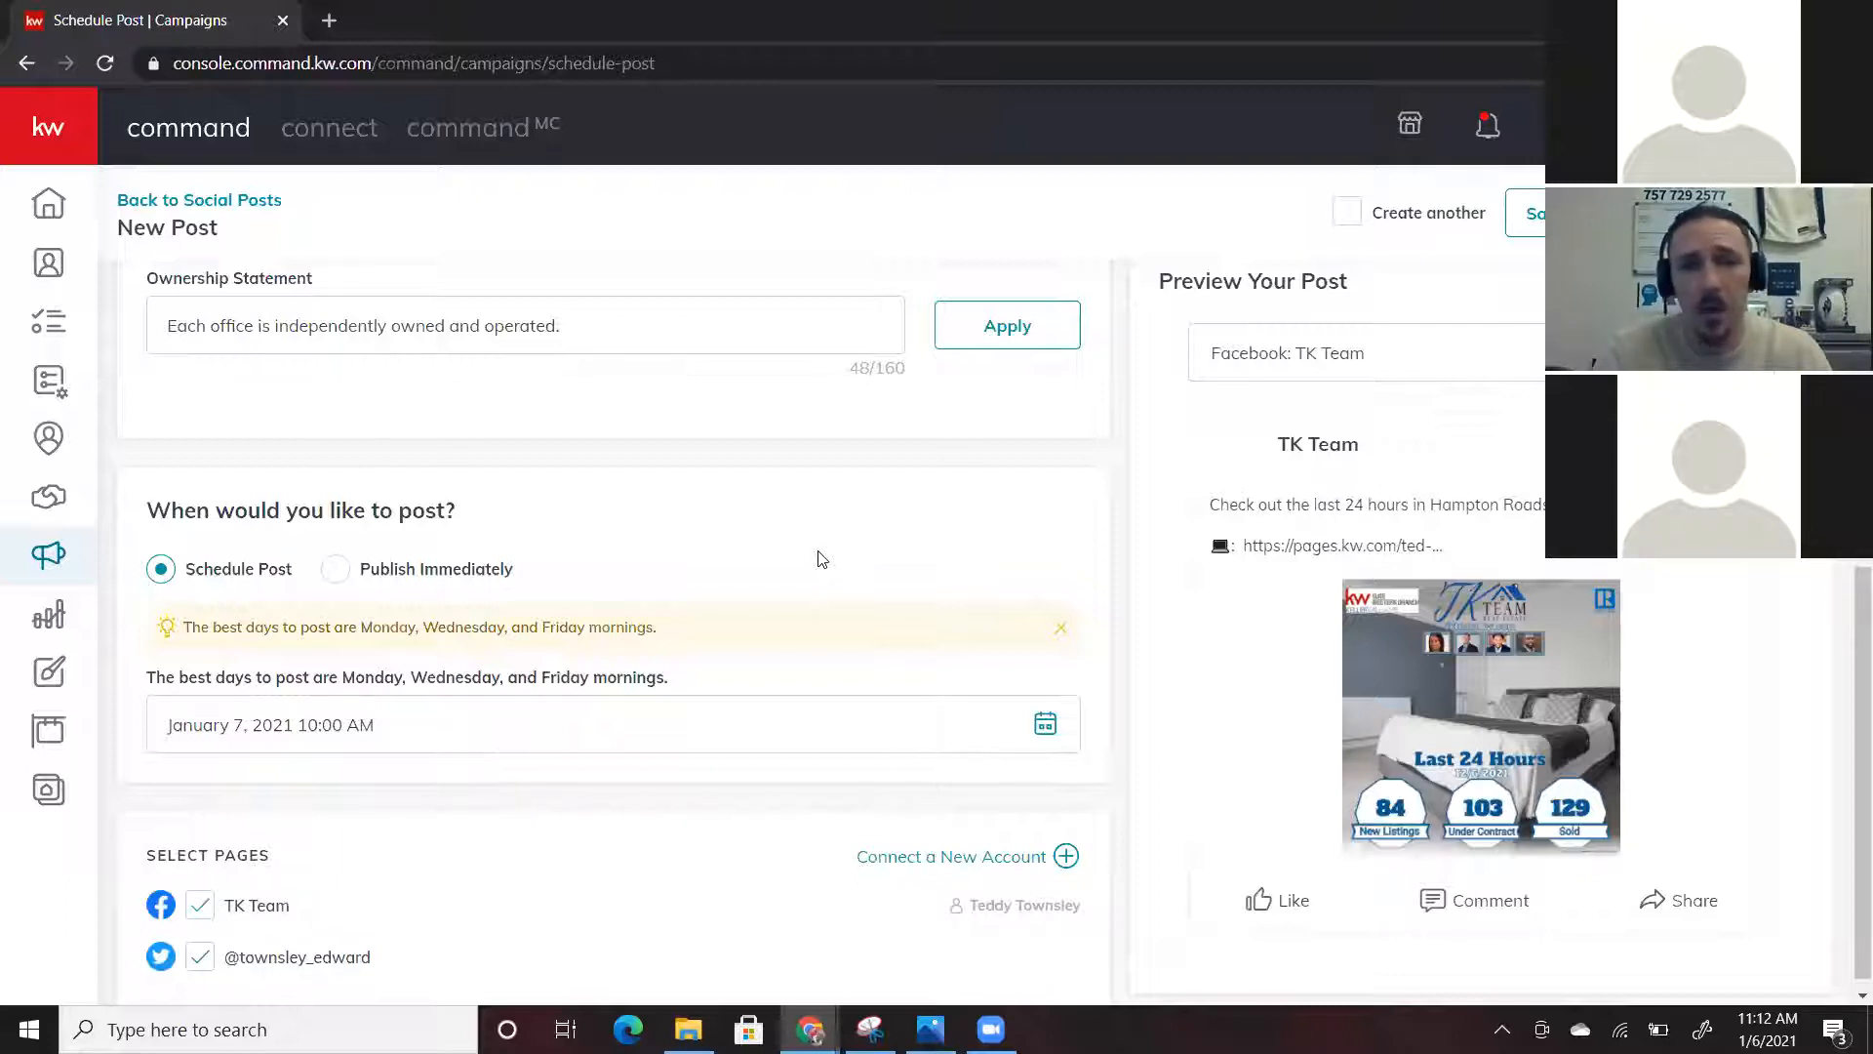
Change the January 7, 2021 posting time from 10:00 AM to 3:00 AM
left_click(1046, 726)
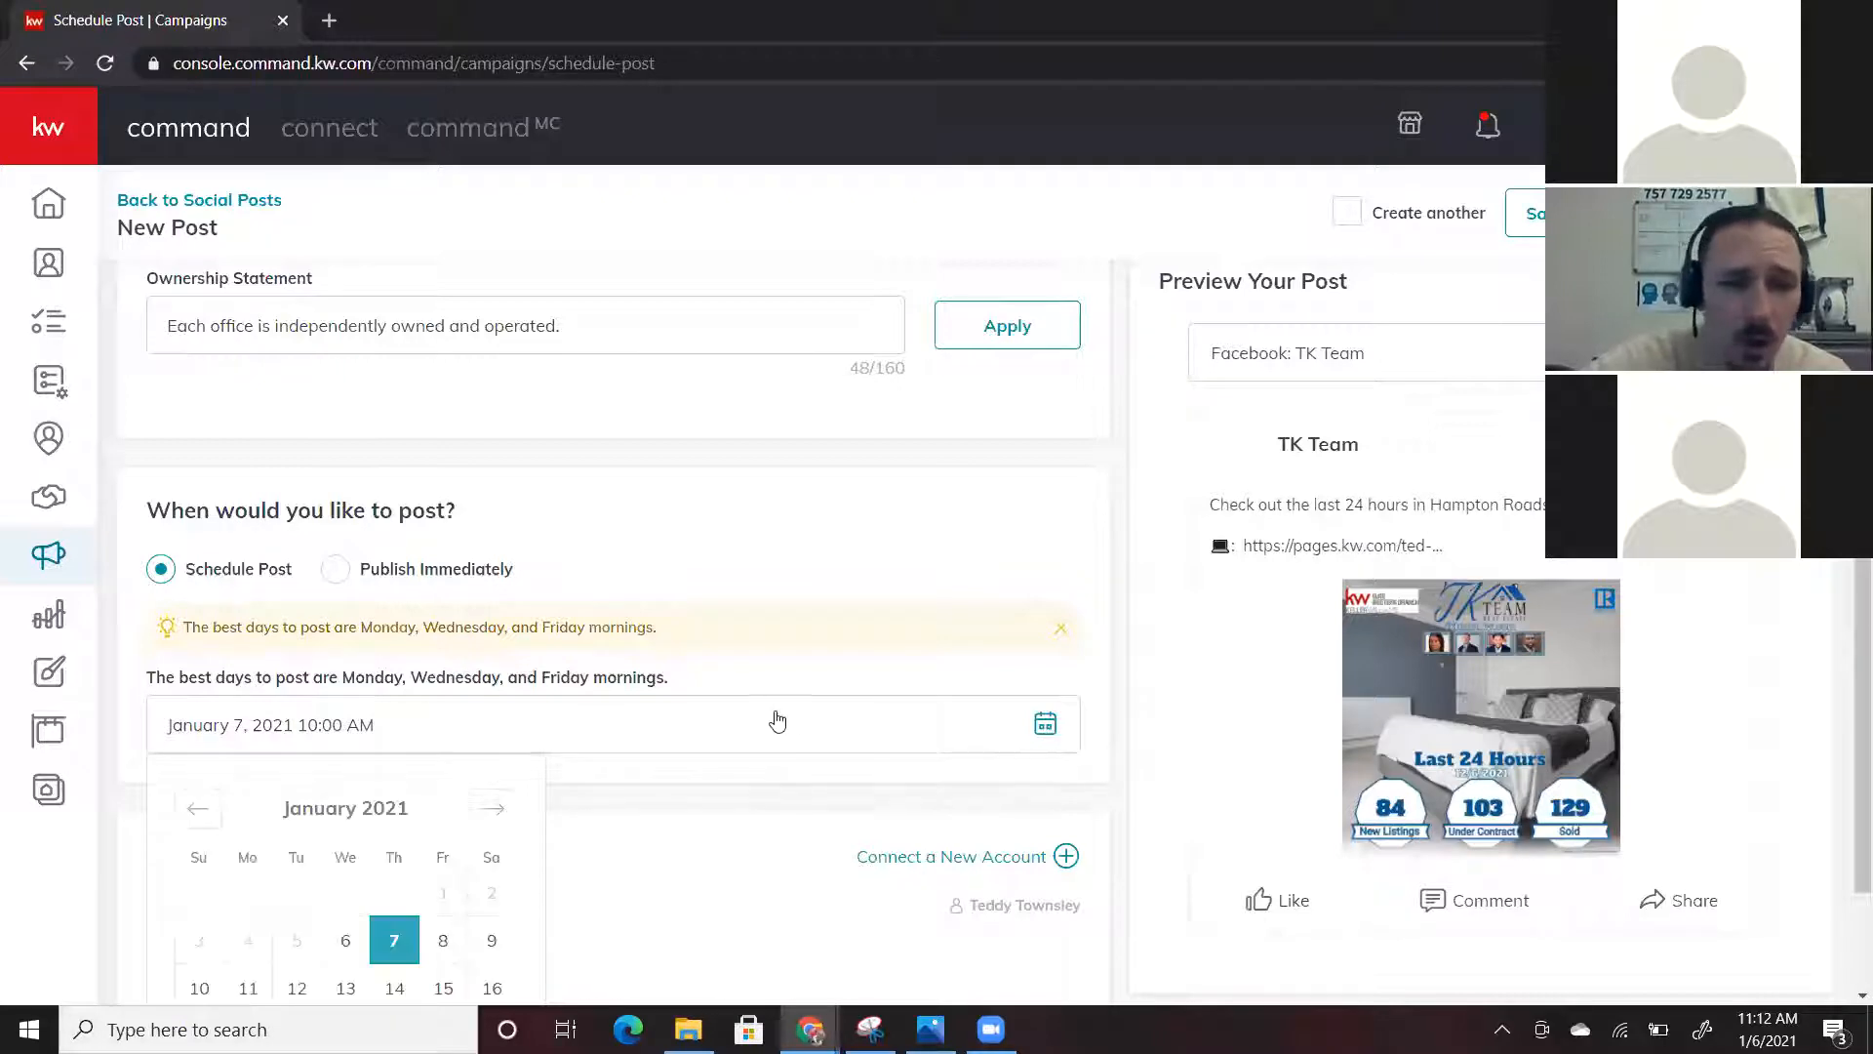
scroll(778, 719, "down", 1)
scroll(777, 720, "down", 2)
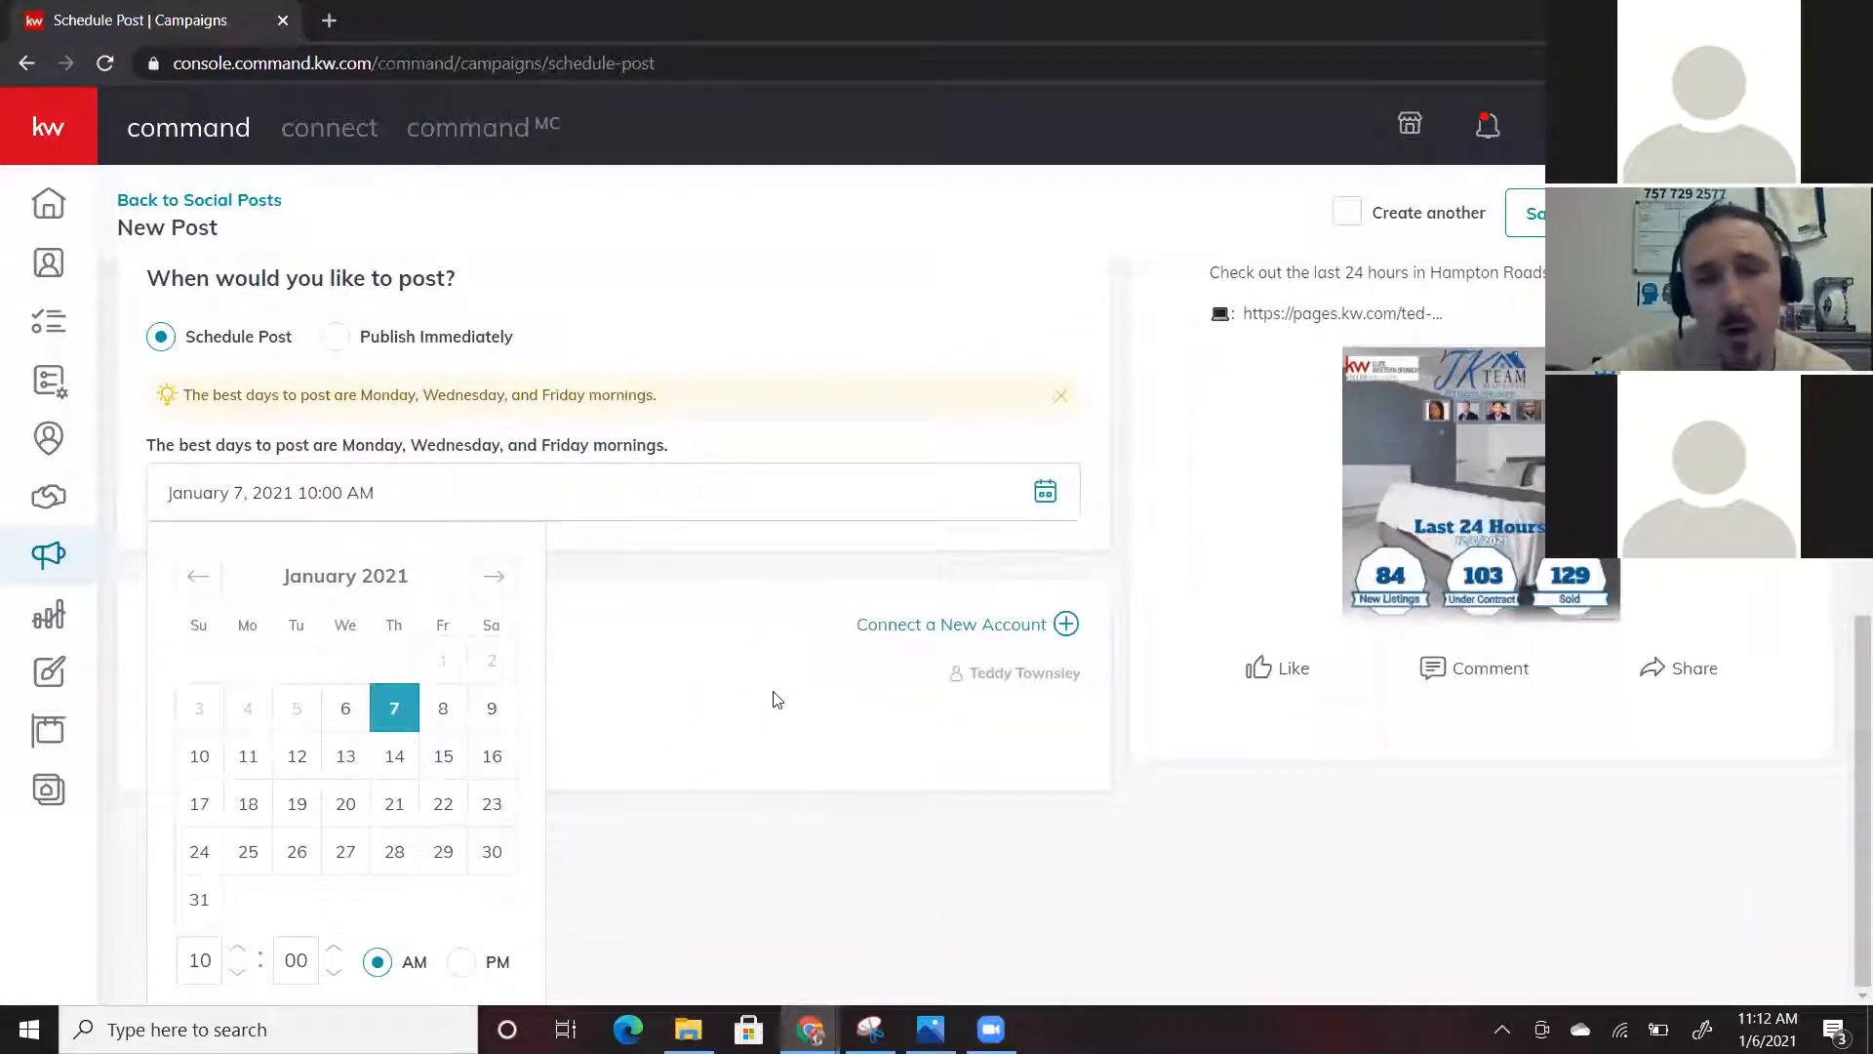
scroll(775, 699, "up", 3)
scroll(774, 699, "down", 3)
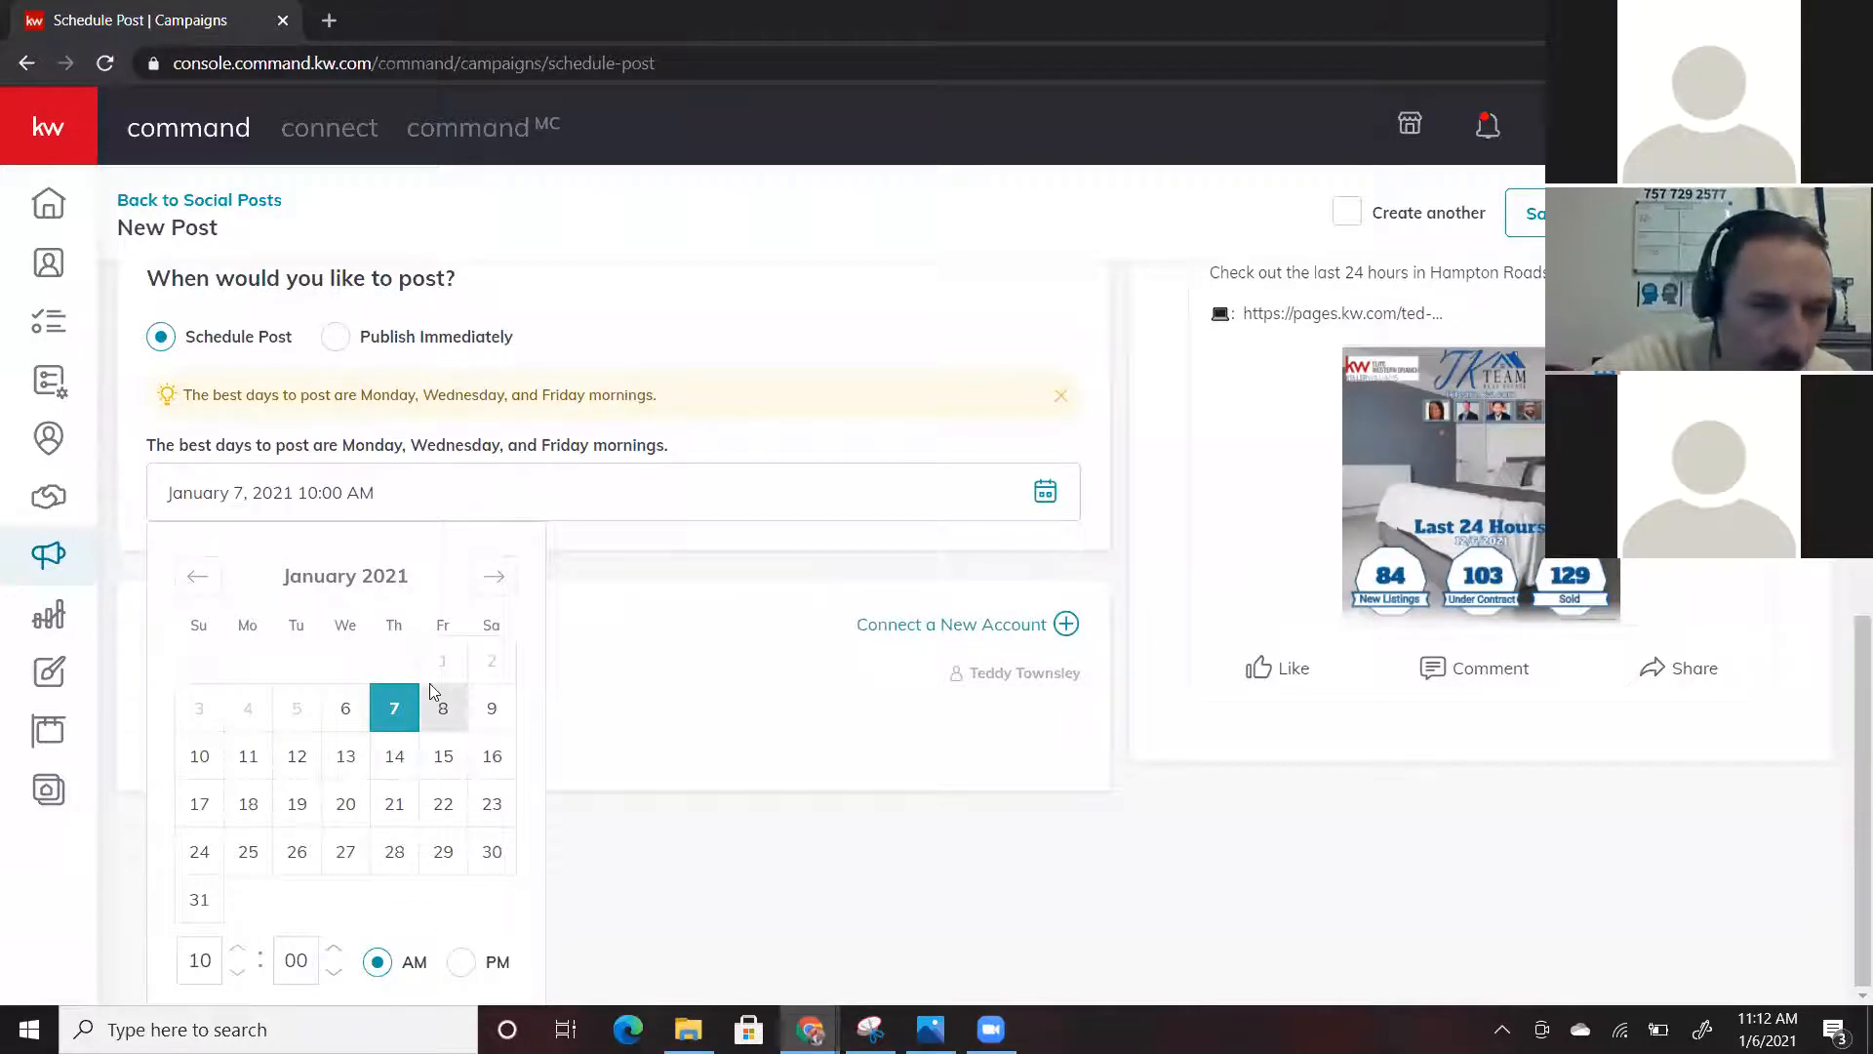
left_click(237, 947)
left_click(237, 947)
left_click(237, 946)
left_click(237, 946)
left_click(238, 946)
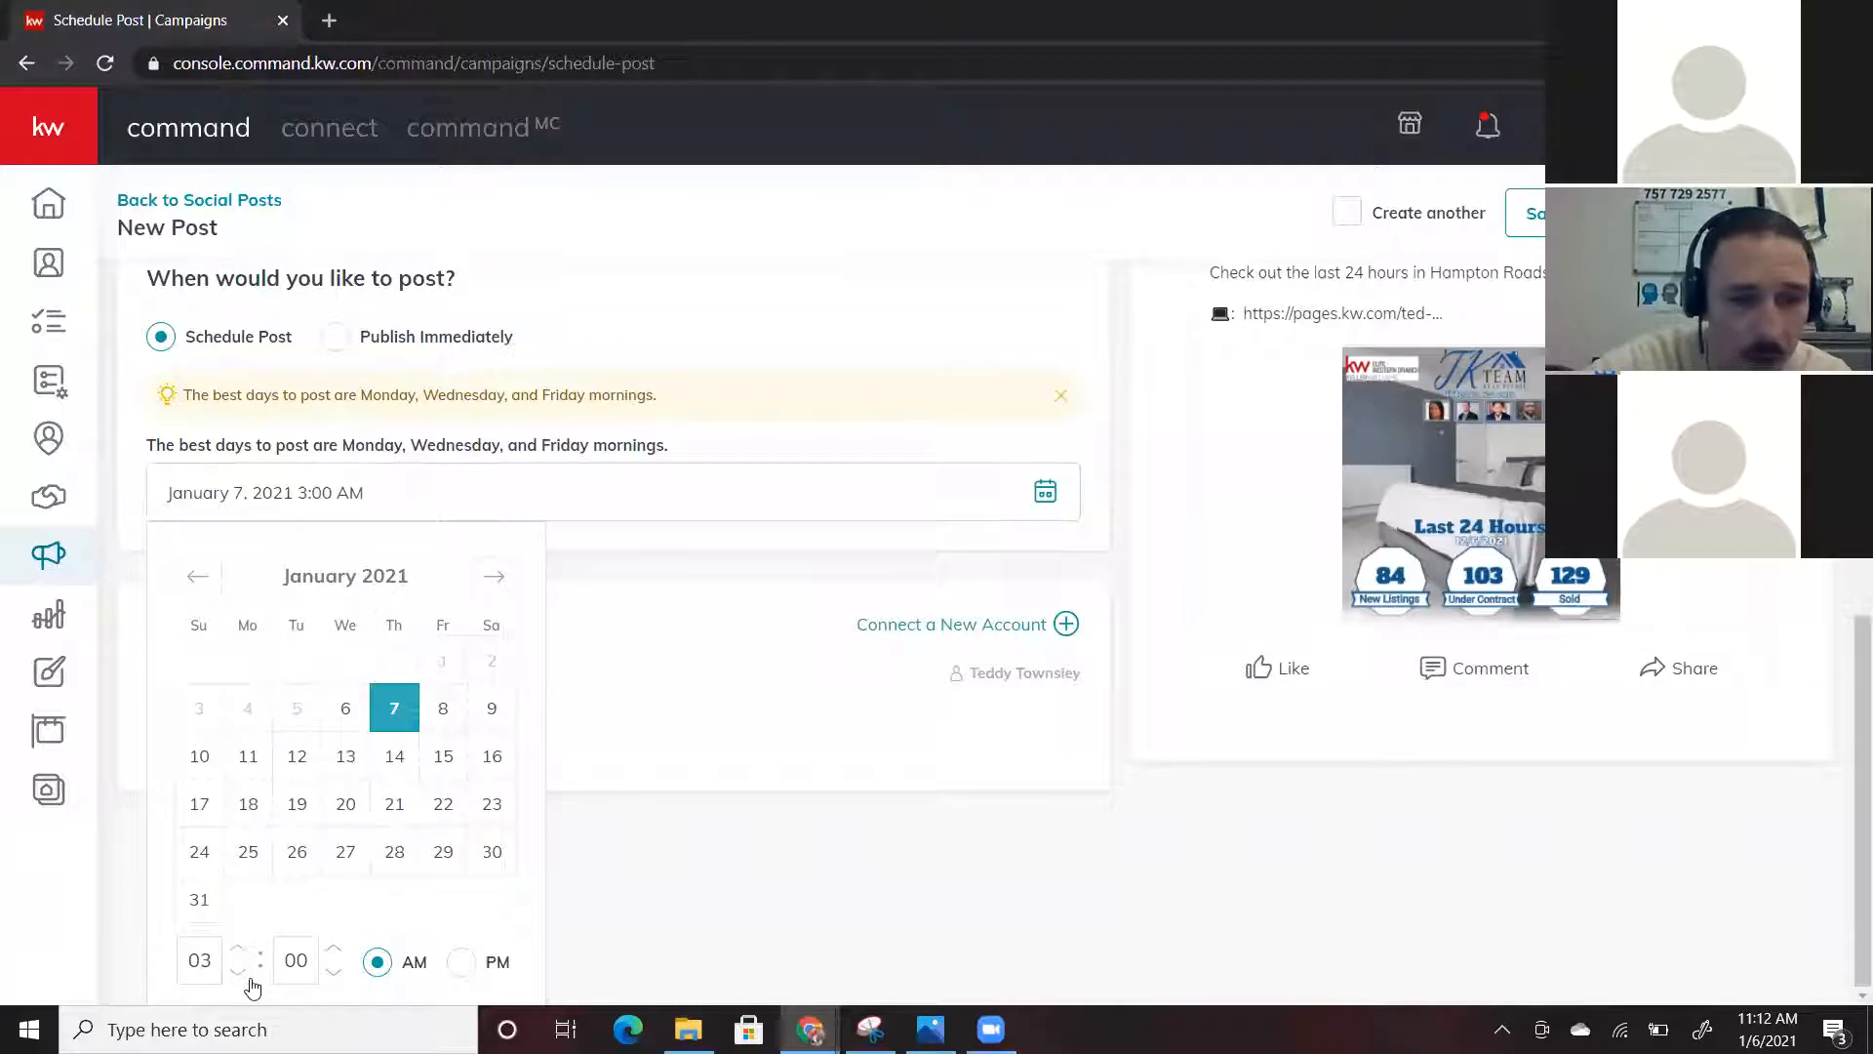
left_click(741, 848)
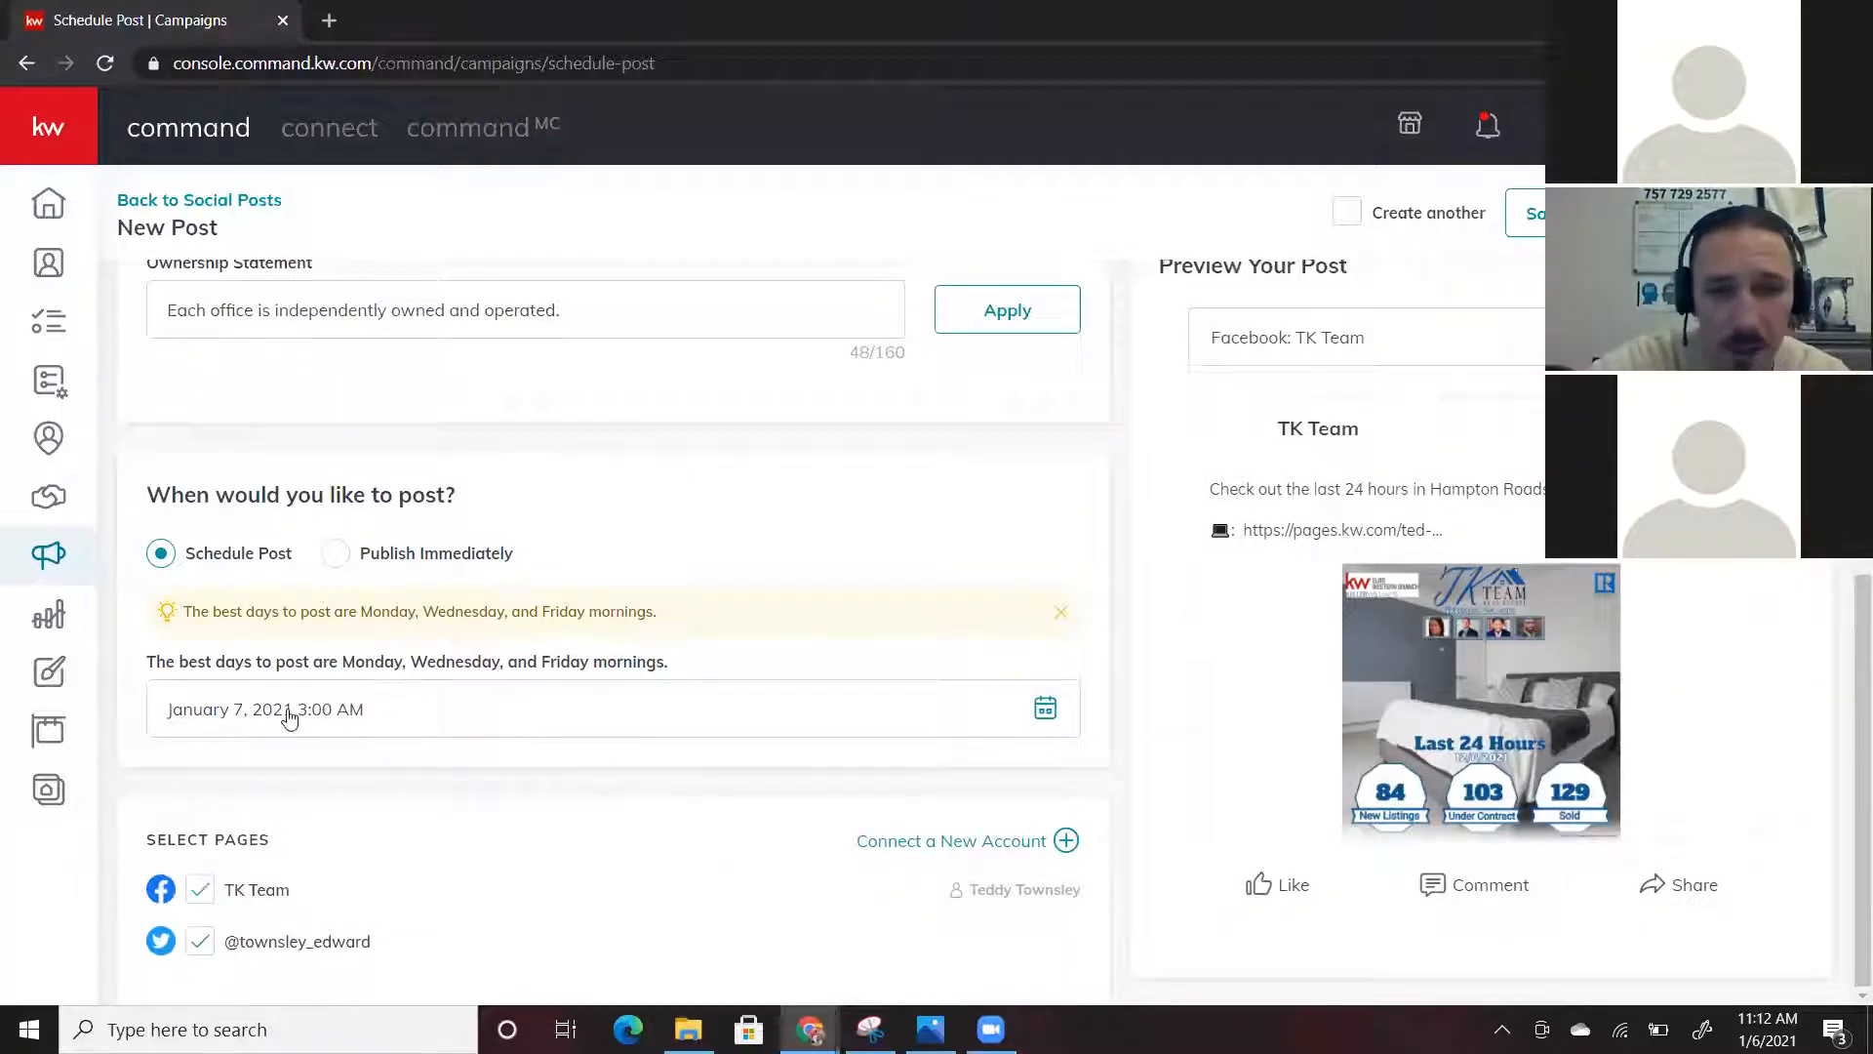
Set the post to Publish Immediately, then review its text, link and graphic
left_click(336, 556)
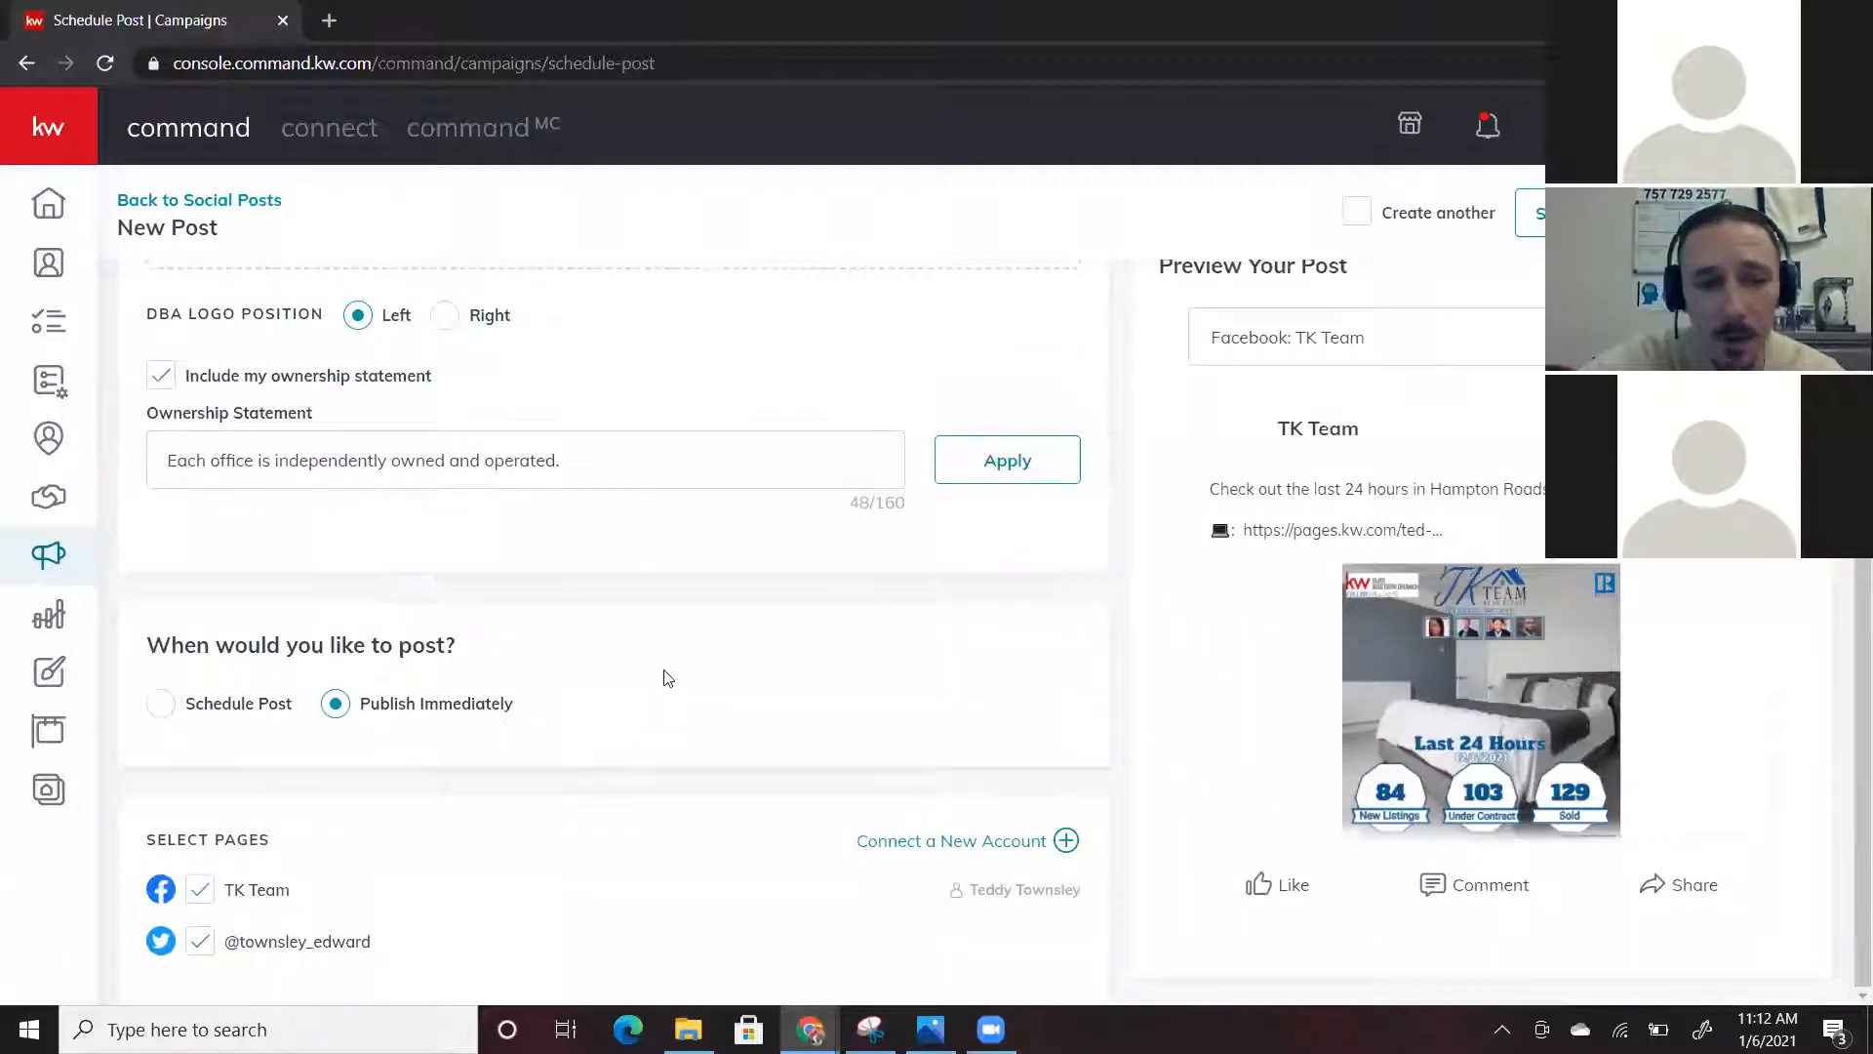
scroll(668, 677, "up", 7)
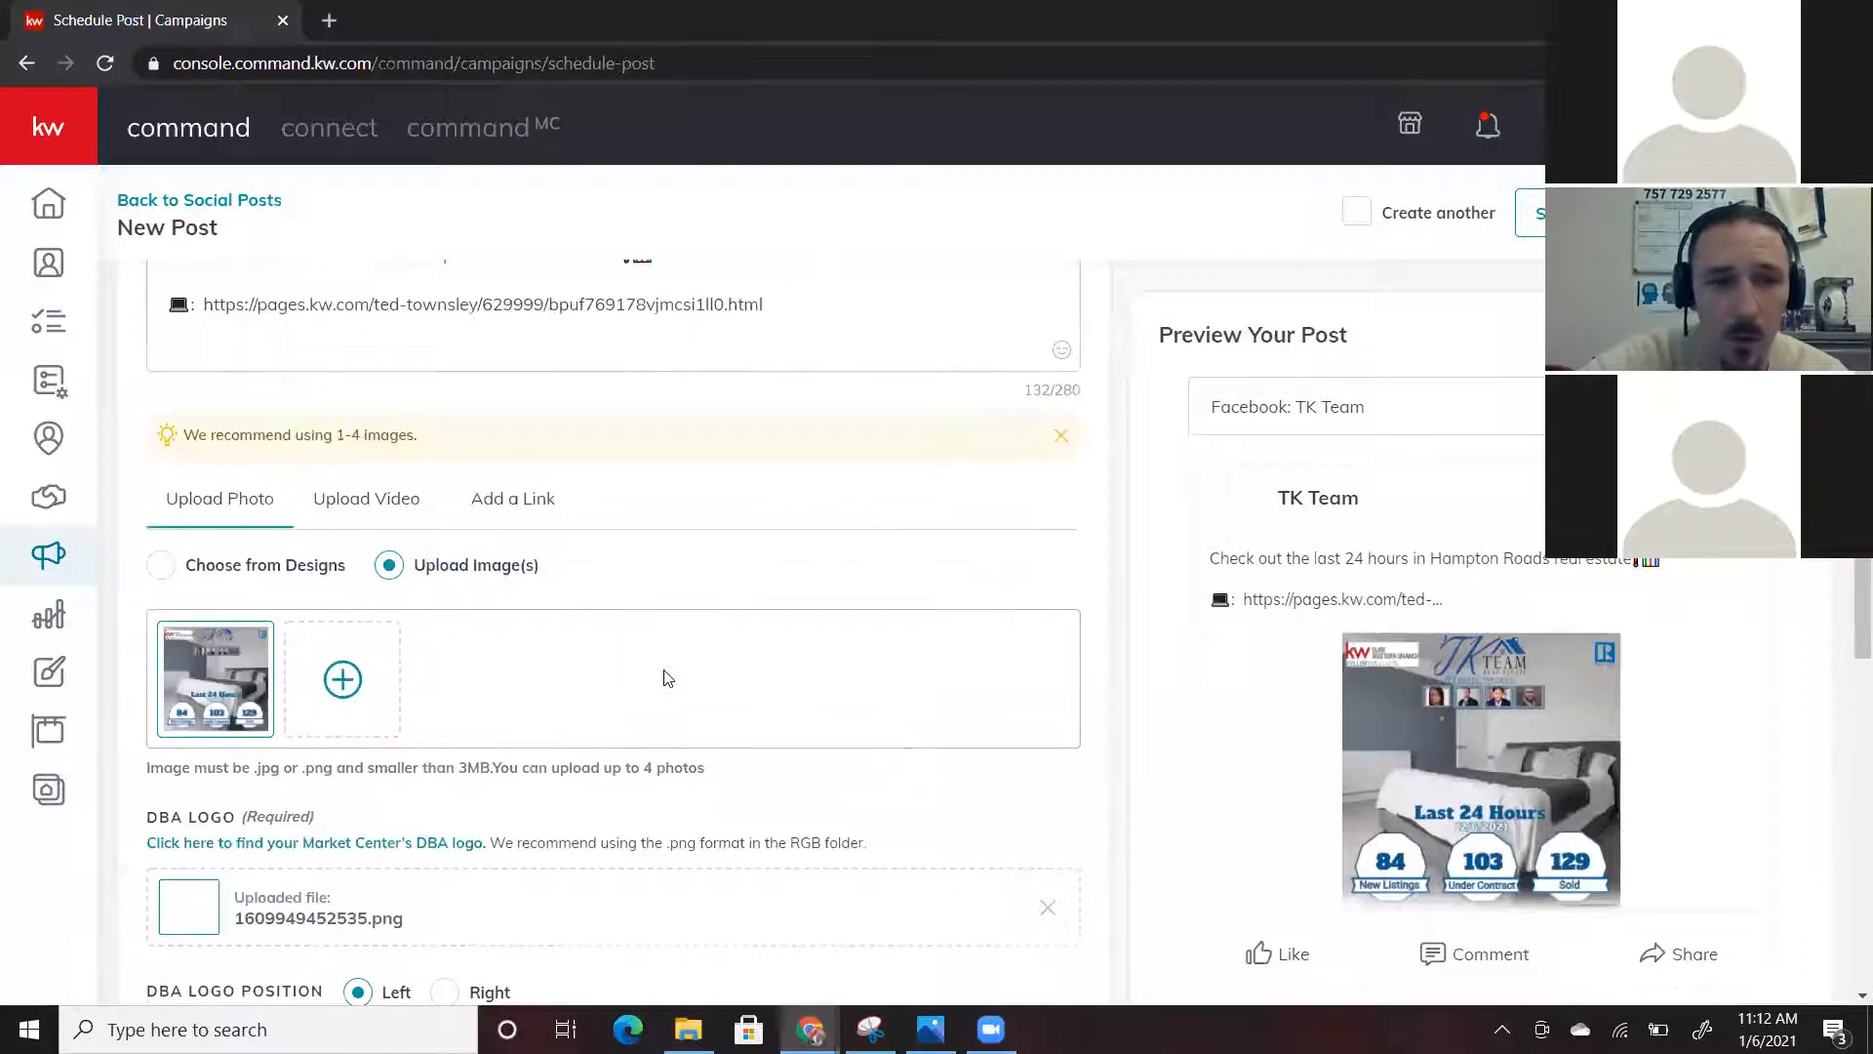
scroll(663, 677, "up", 2)
scroll(661, 677, "down", 5)
scroll(585, 644, "up", 2)
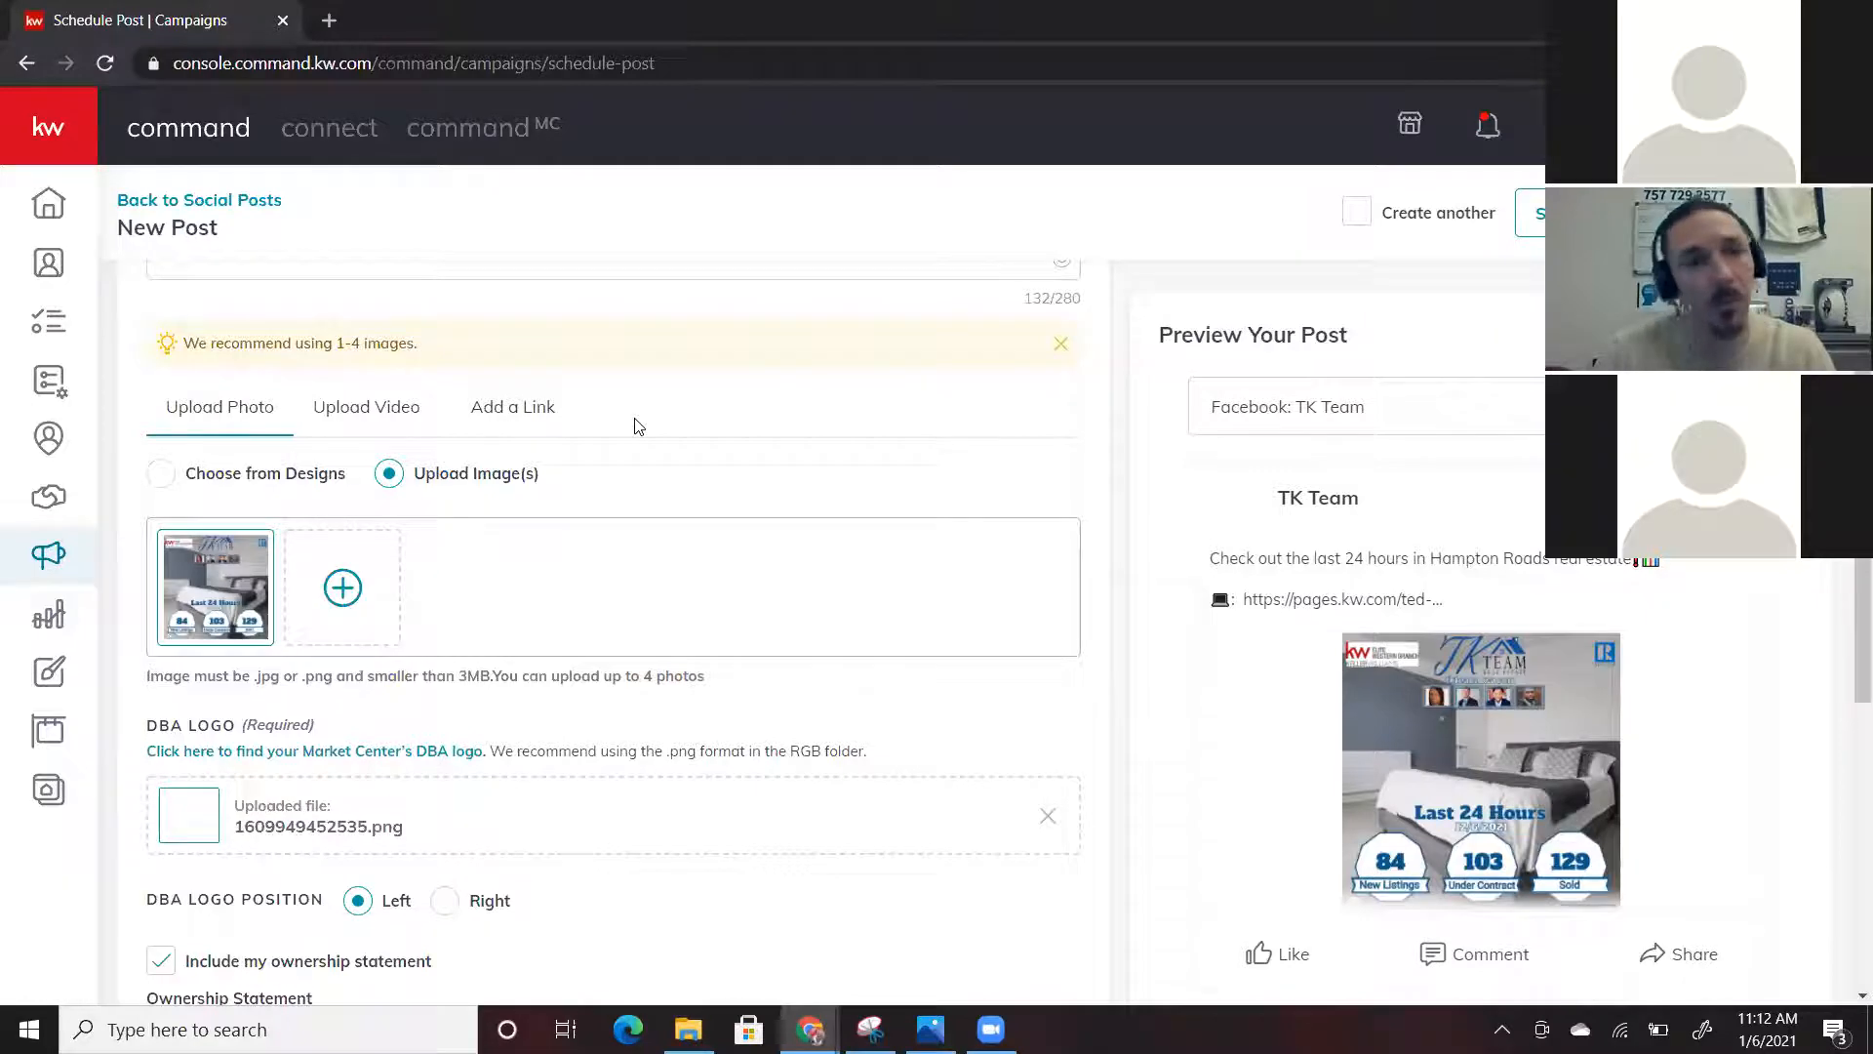
scroll(635, 427, "down", 4)
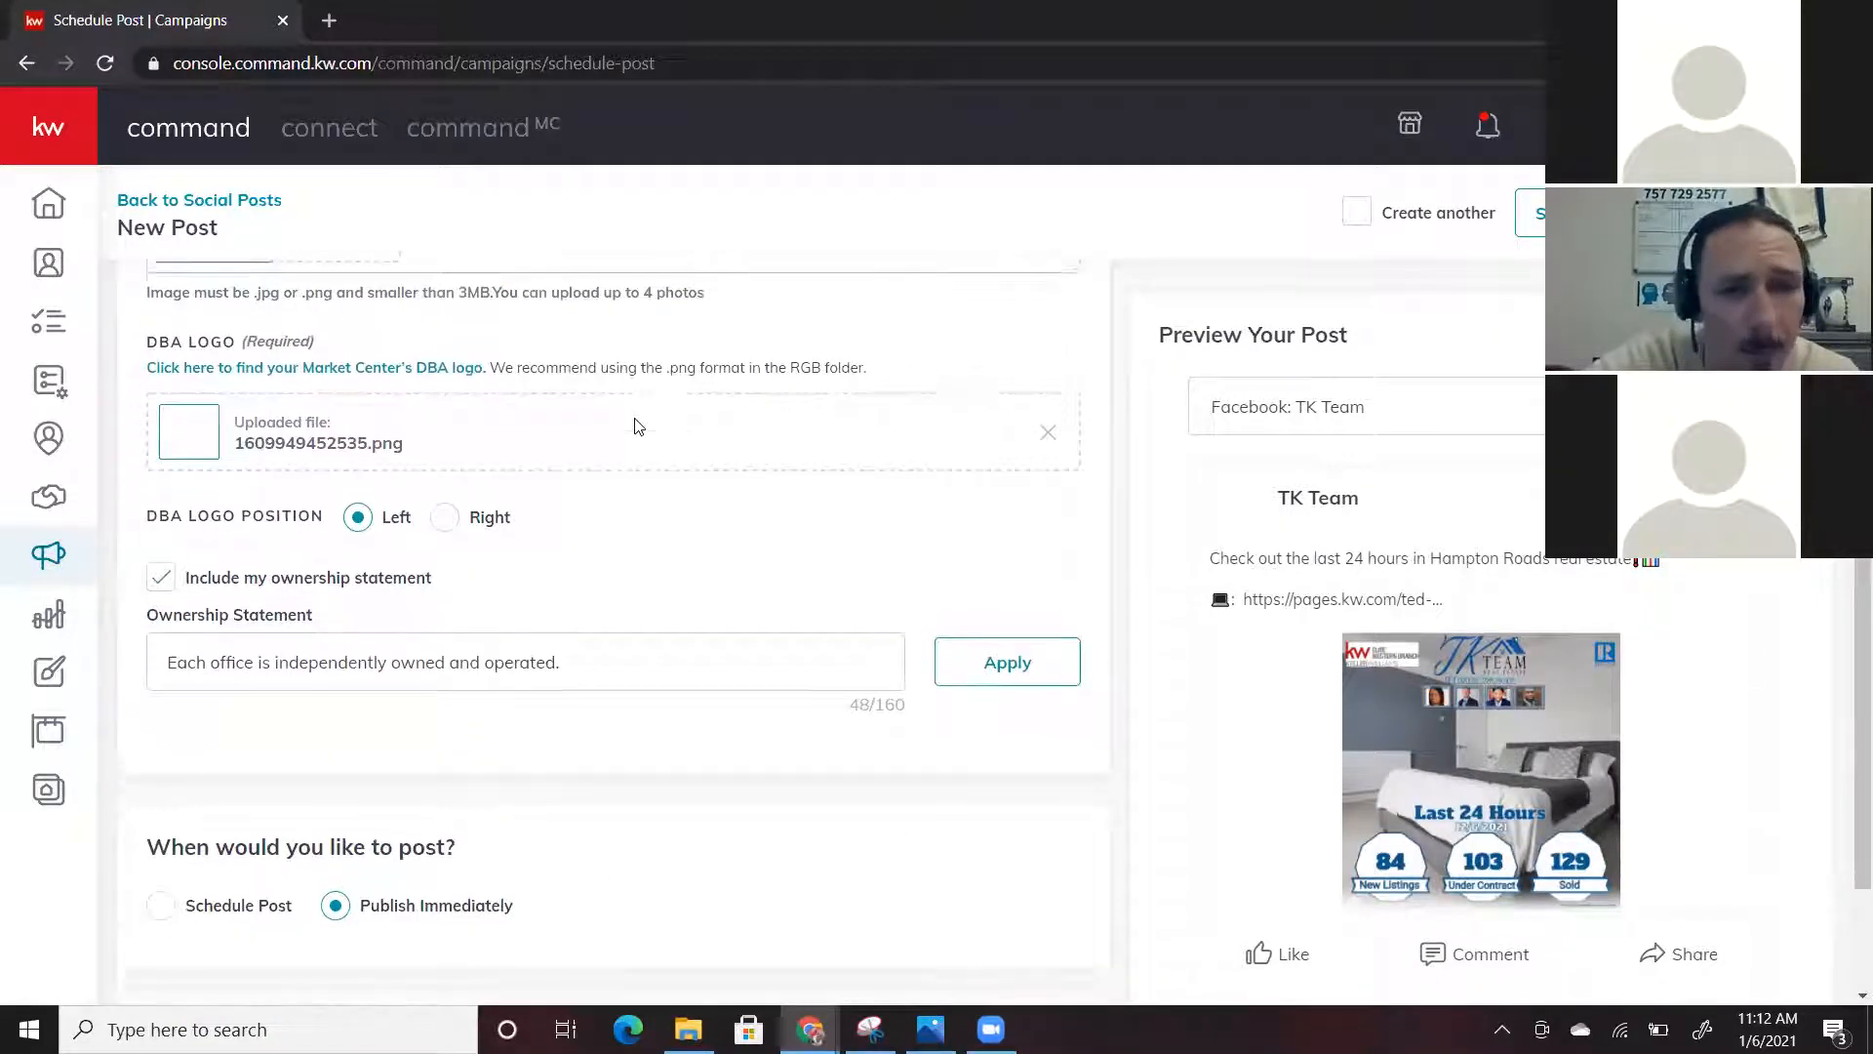
scroll(636, 419, "down", 2)
scroll(636, 419, "up", 5)
scroll(1265, 308, "up", 4)
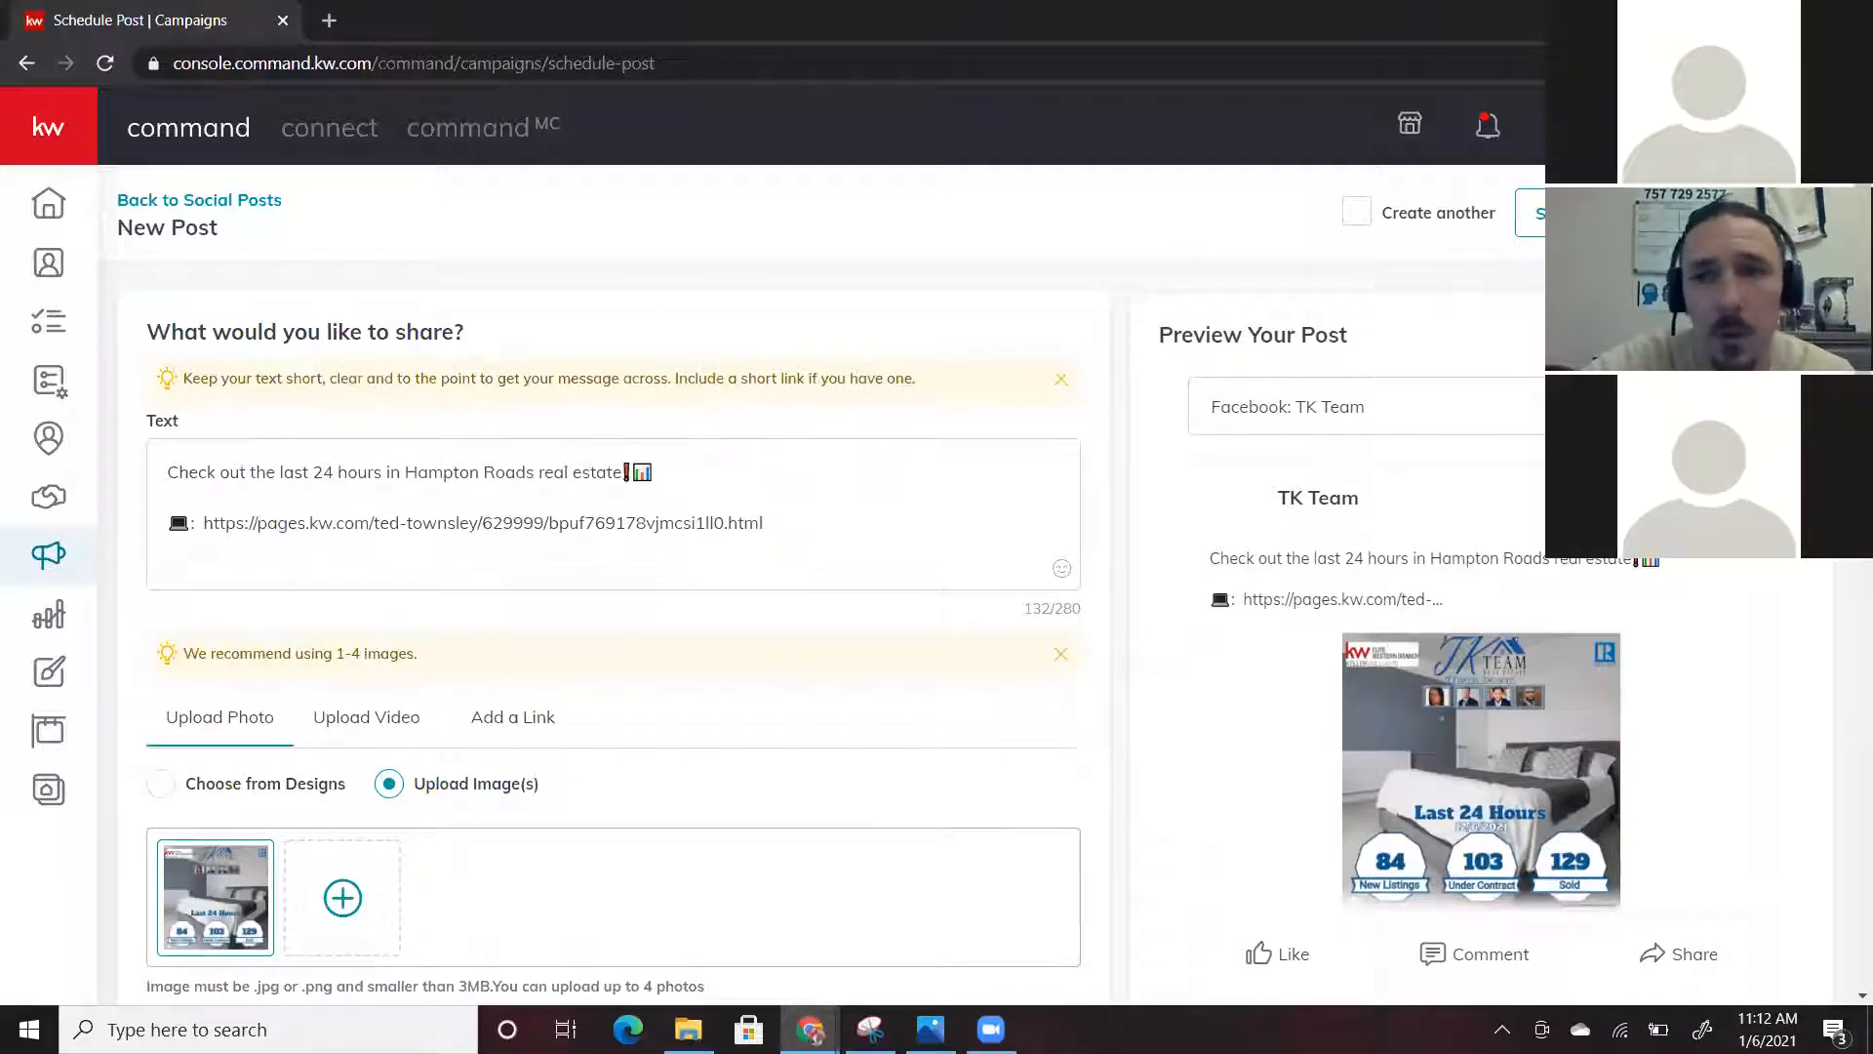
Publish the post to Facebook and Twitter, confirming with Publish Post
left_click(1746, 212)
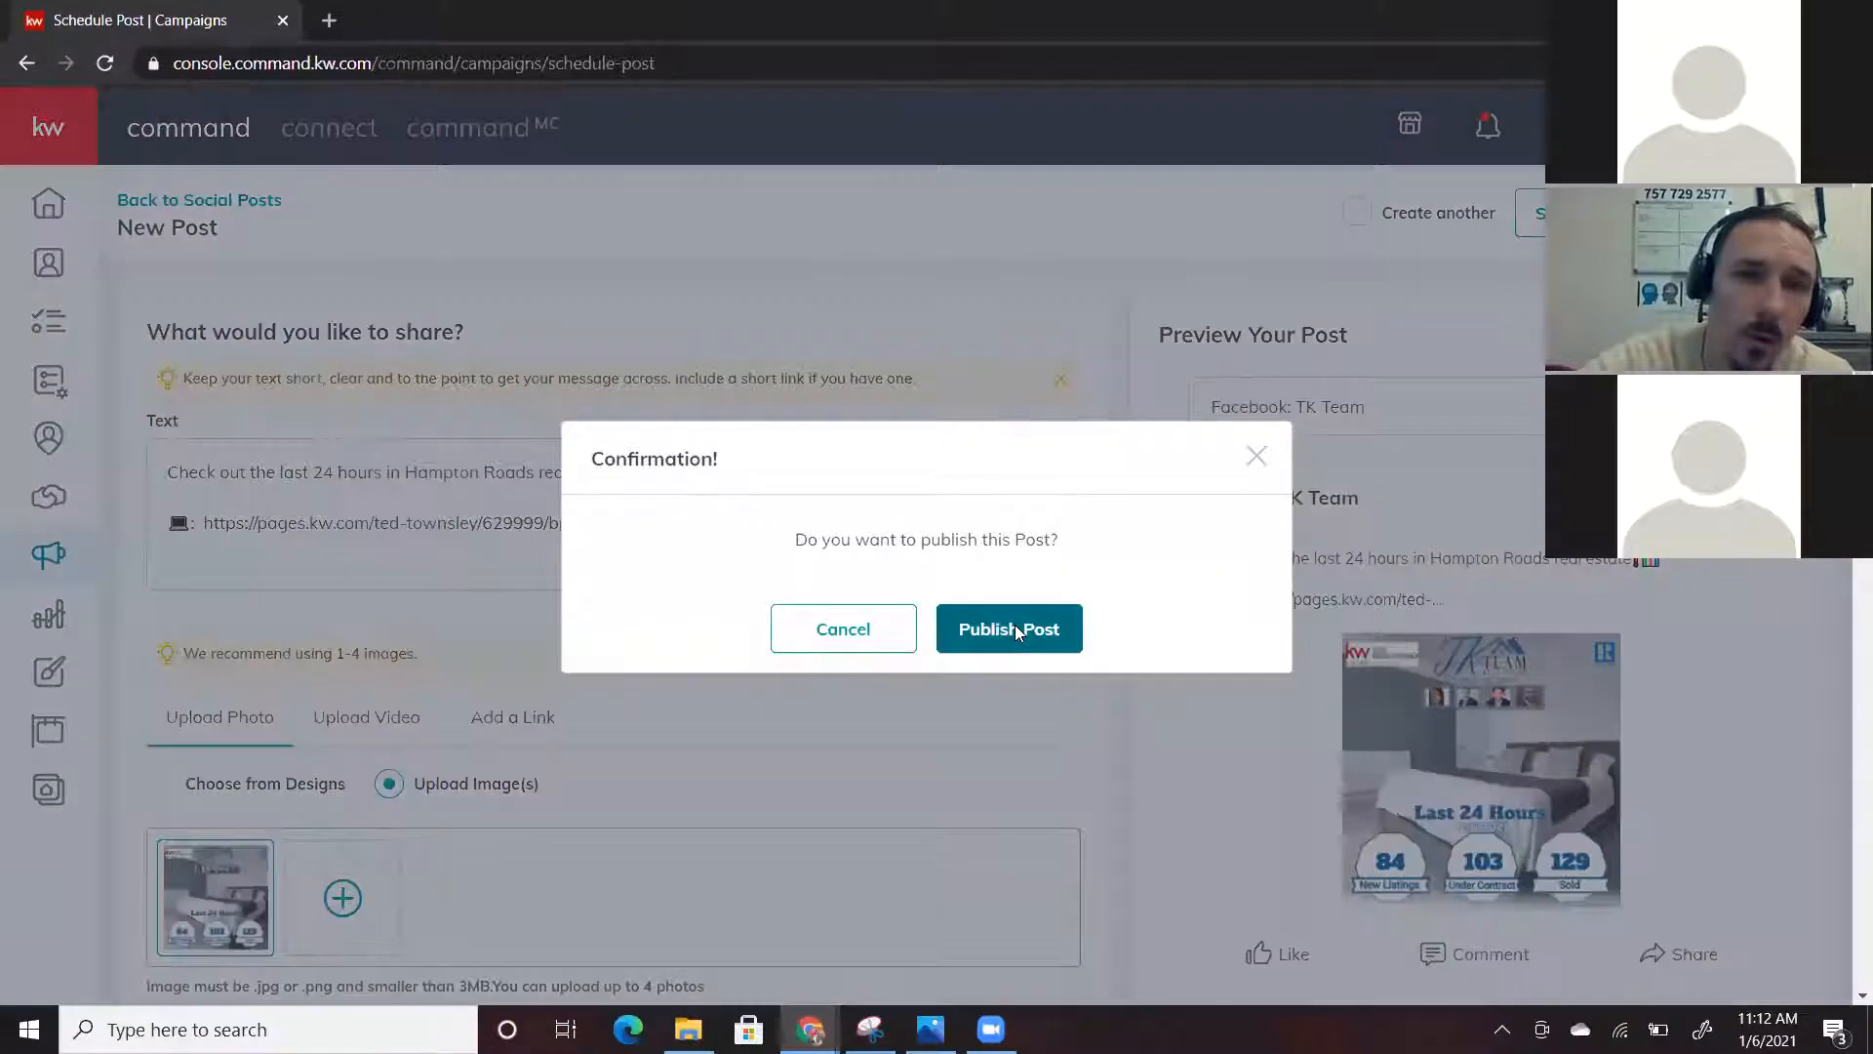
left_click(1015, 629)
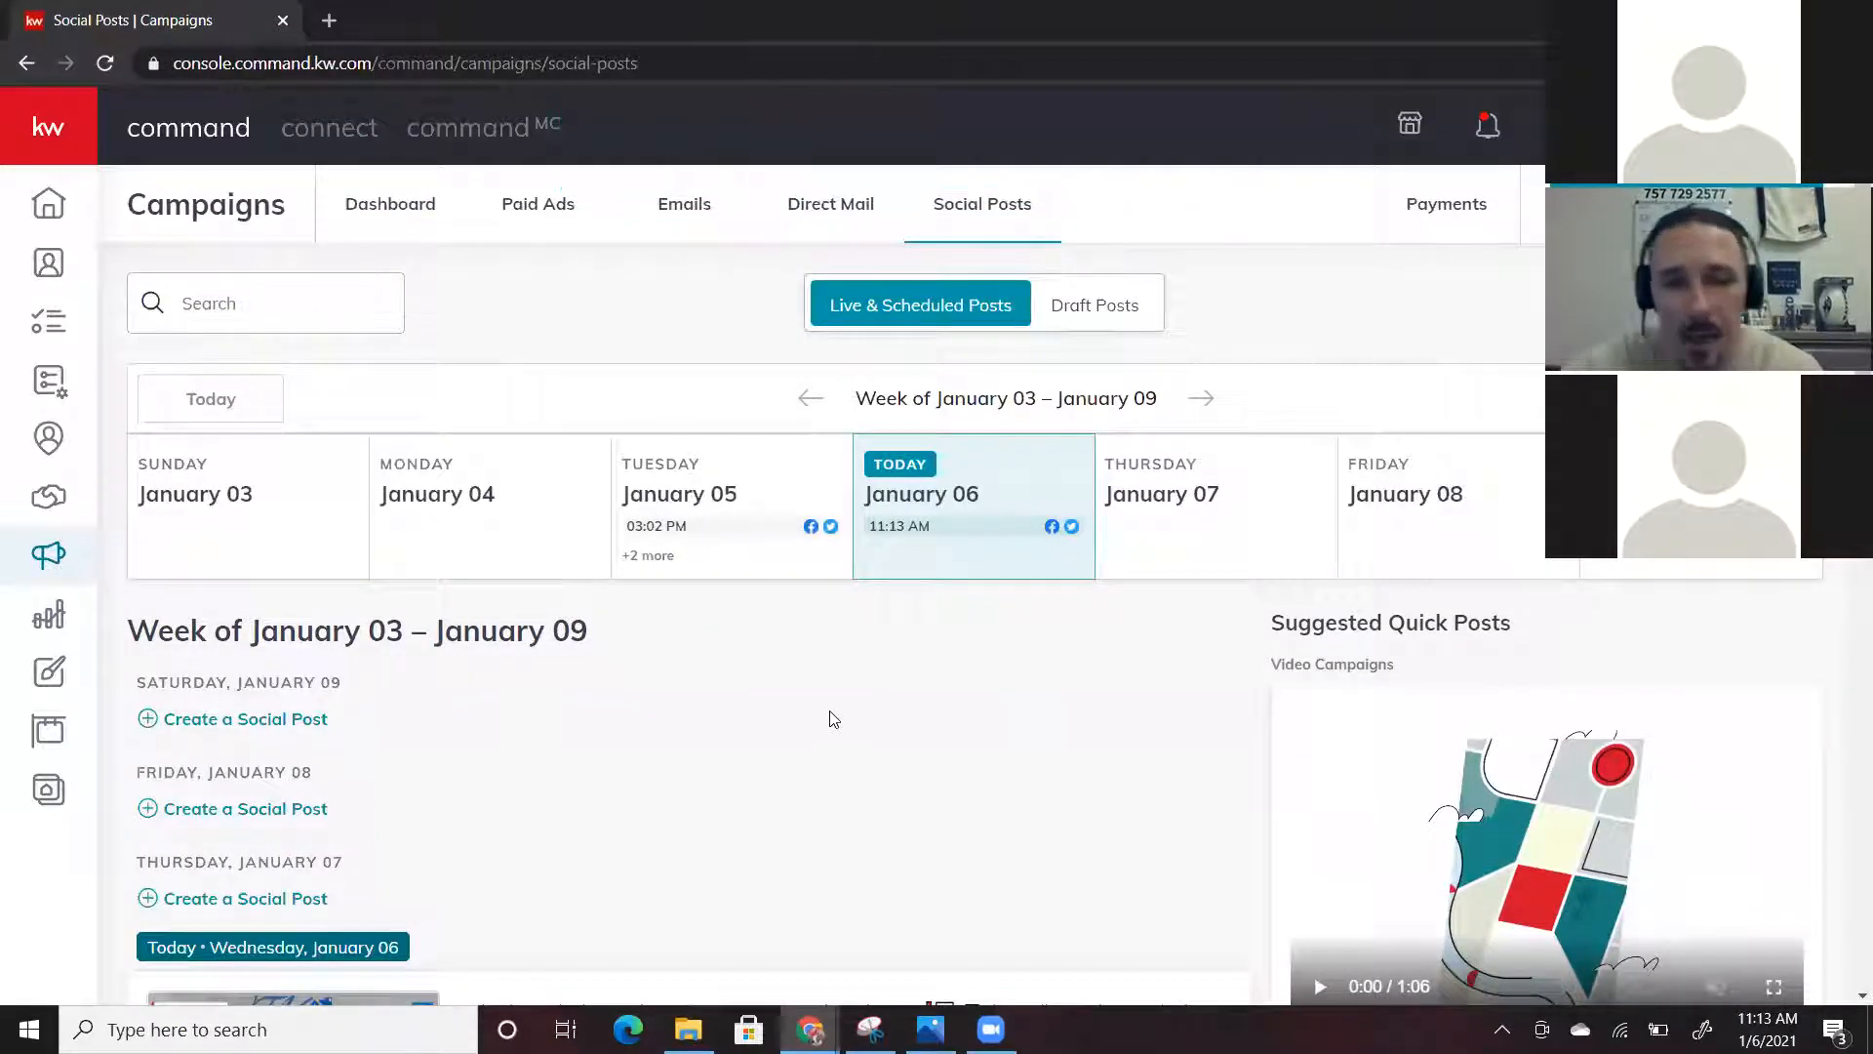
scroll(828, 719, "down", 3)
scroll(834, 719, "down", 1)
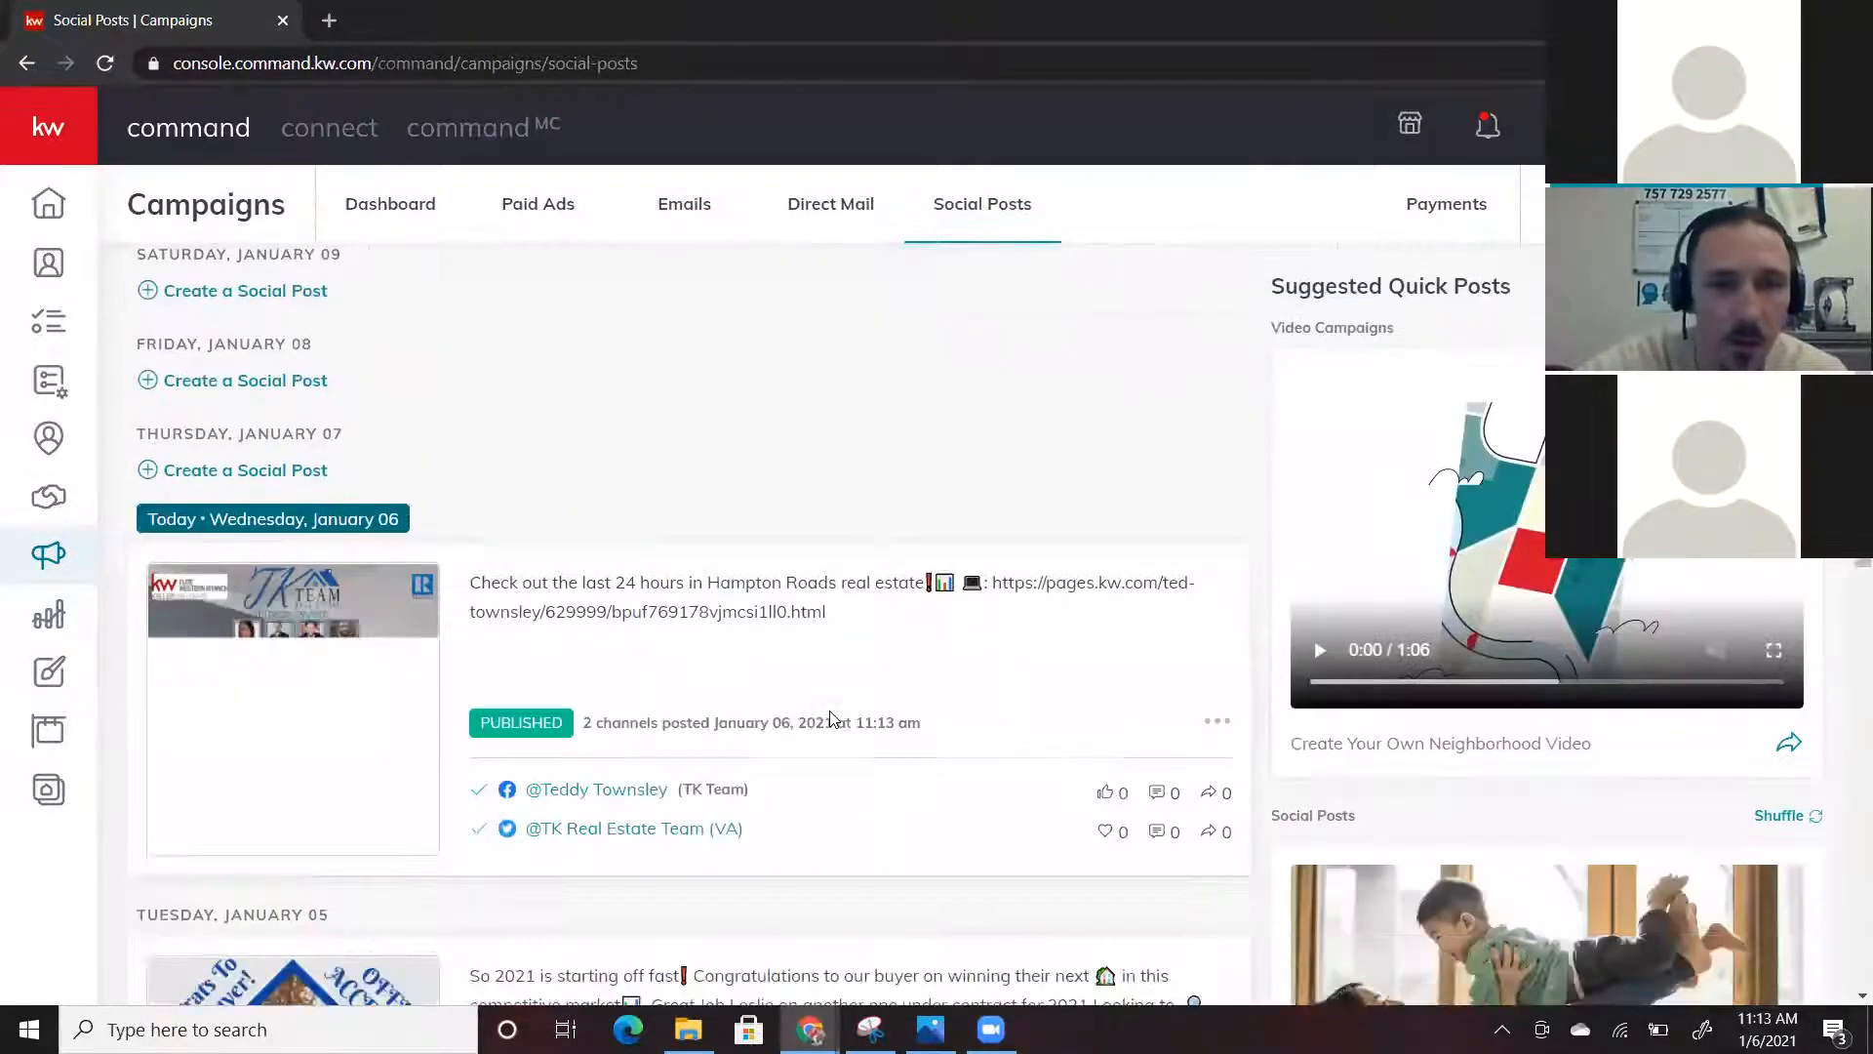
scroll(853, 406, "up", 5)
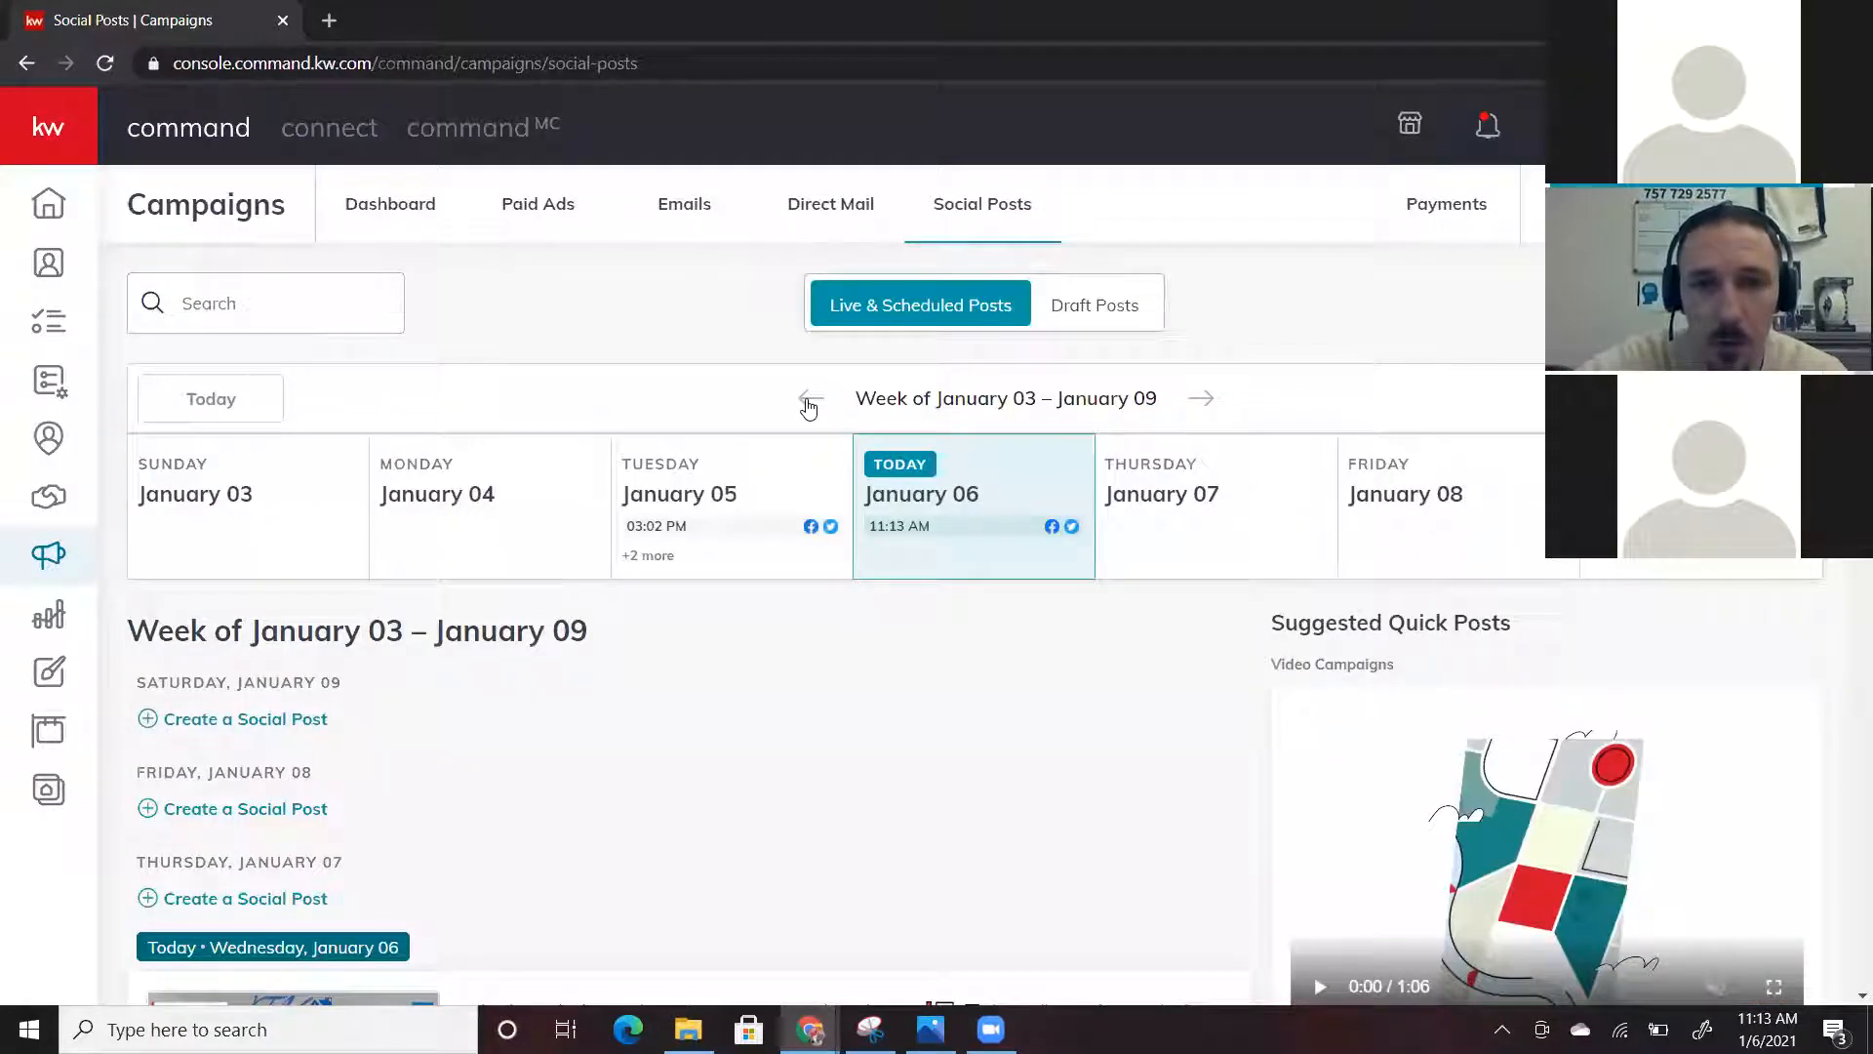
left_click(808, 406)
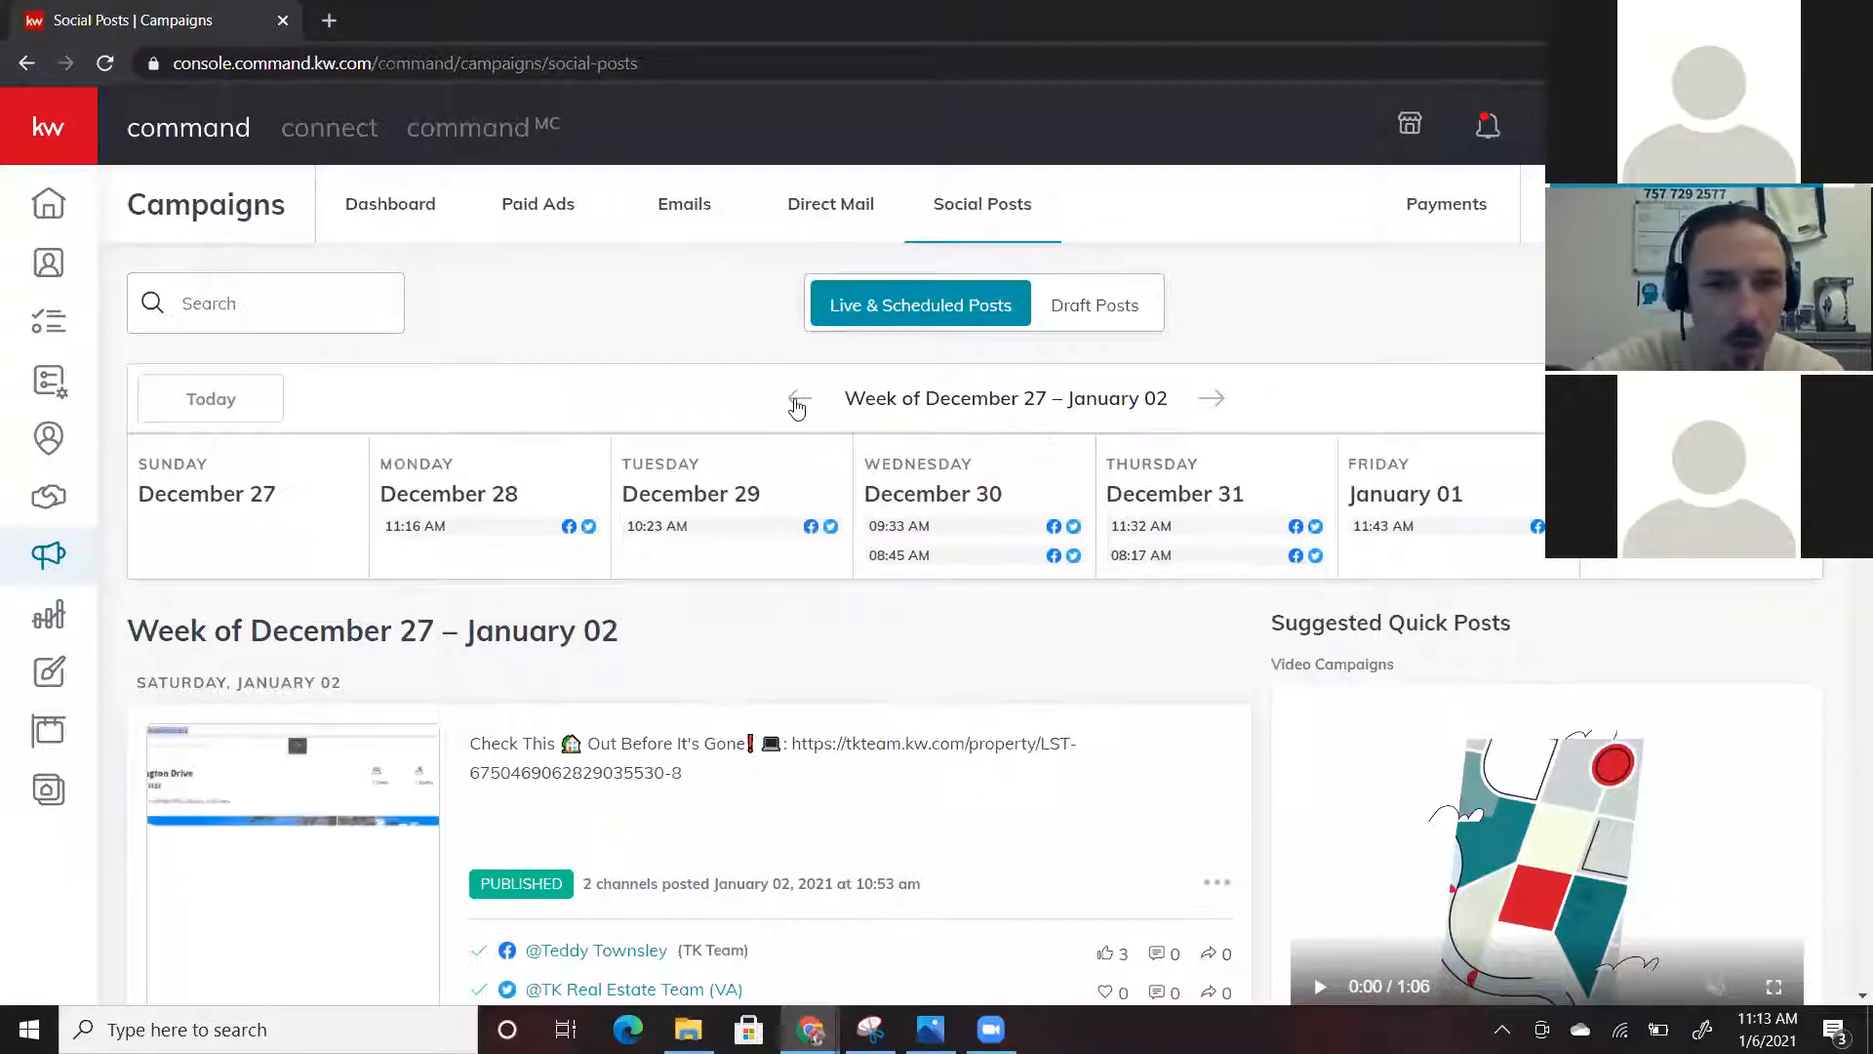
left_click(794, 404)
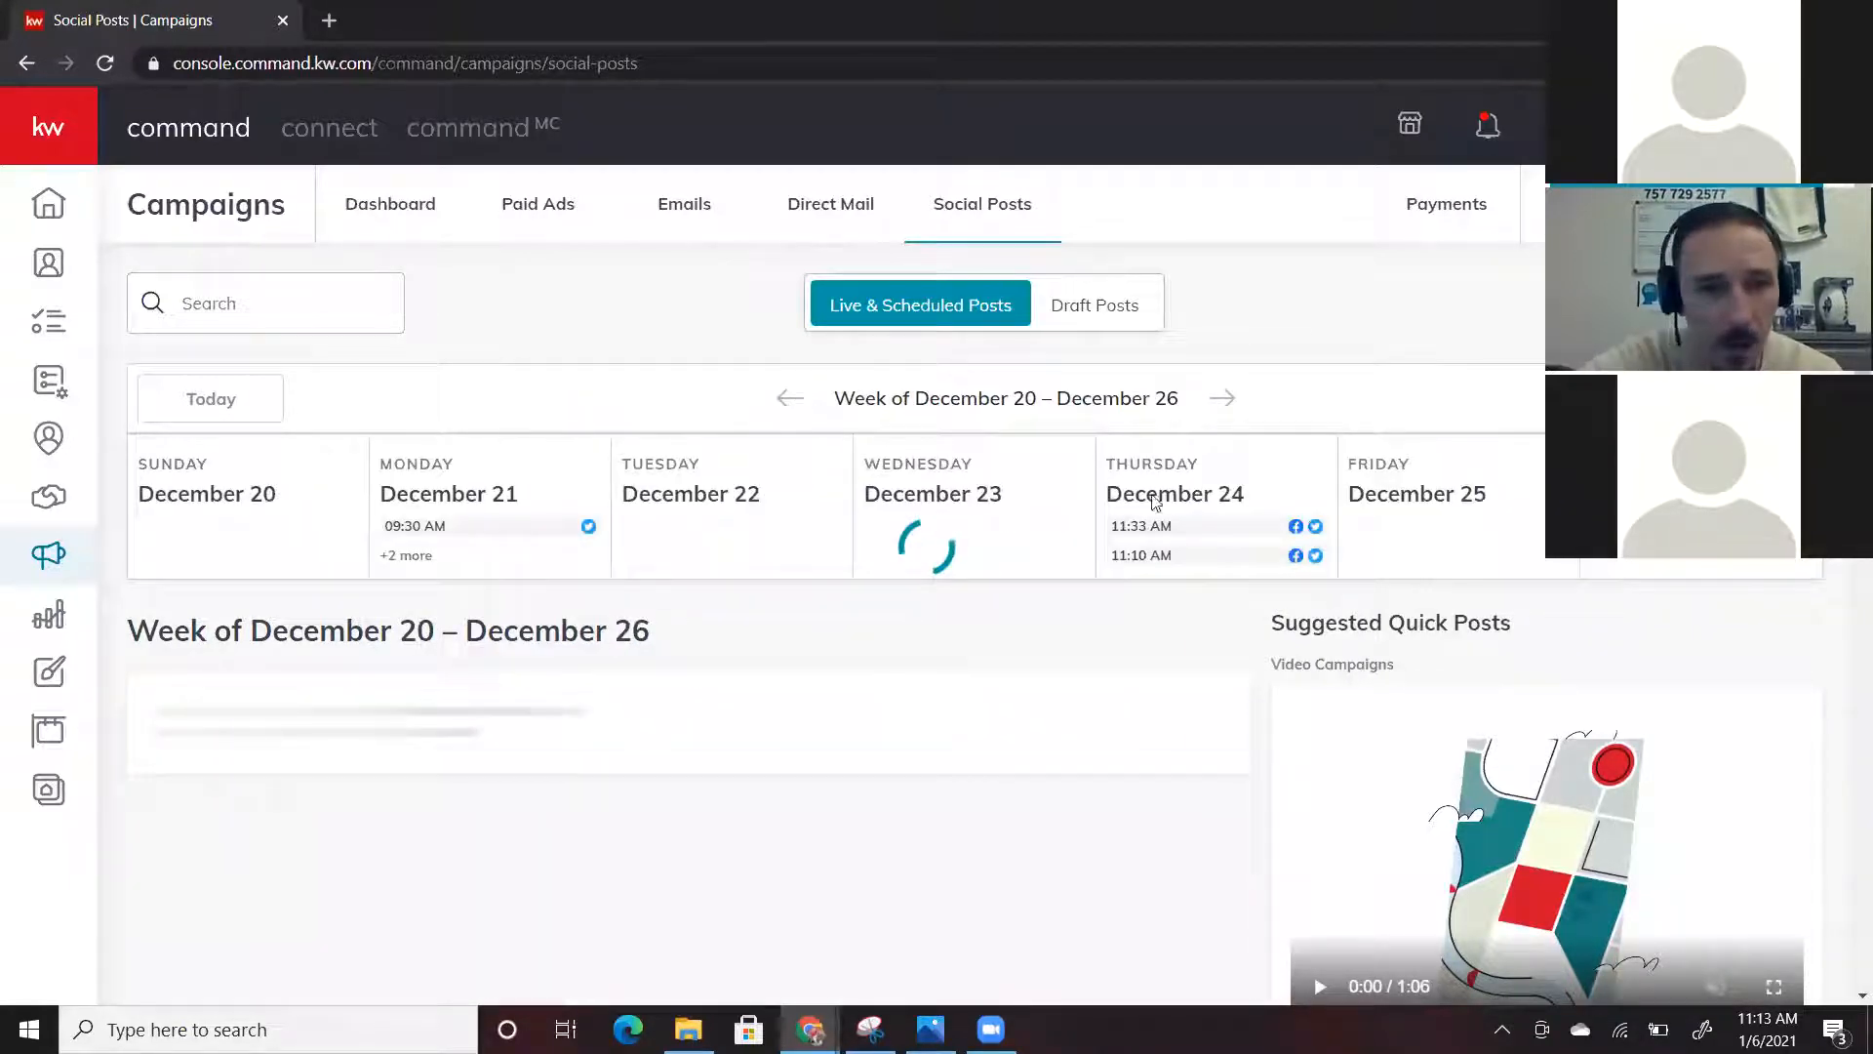
left_click(1222, 400)
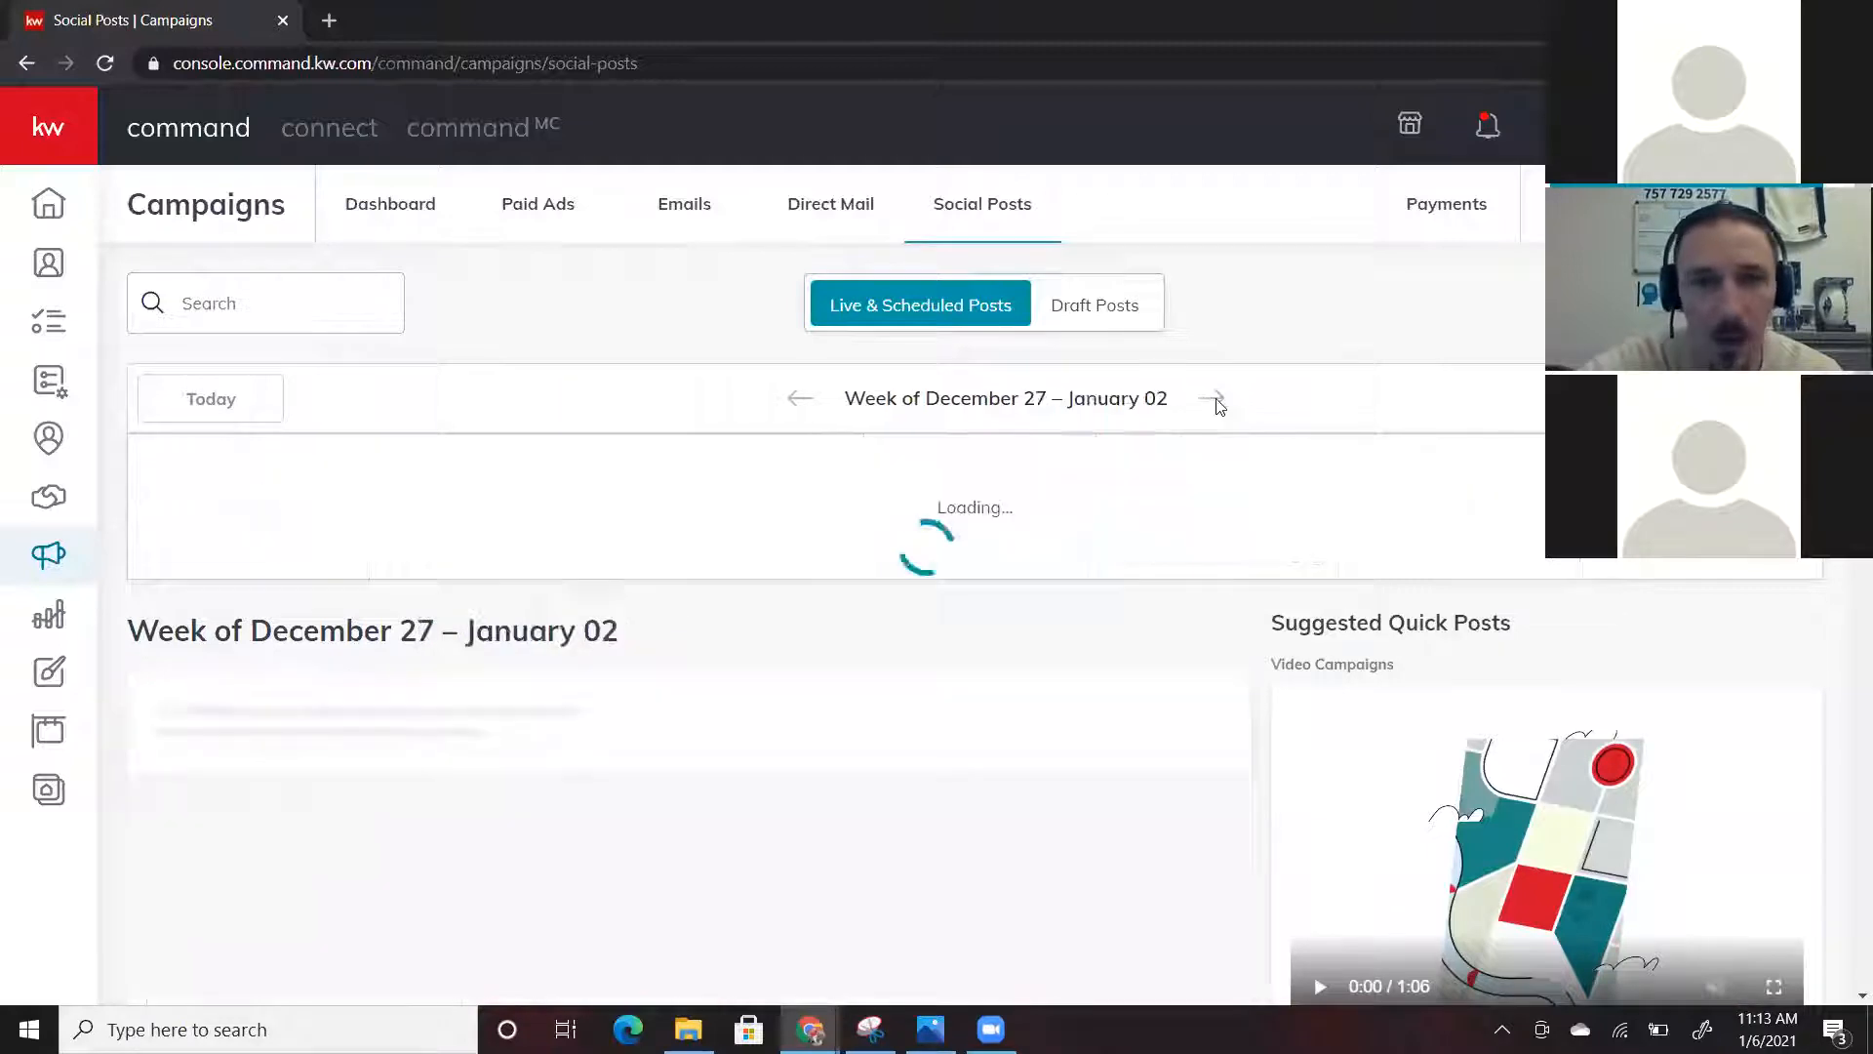
scroll(983, 573, "down", 3)
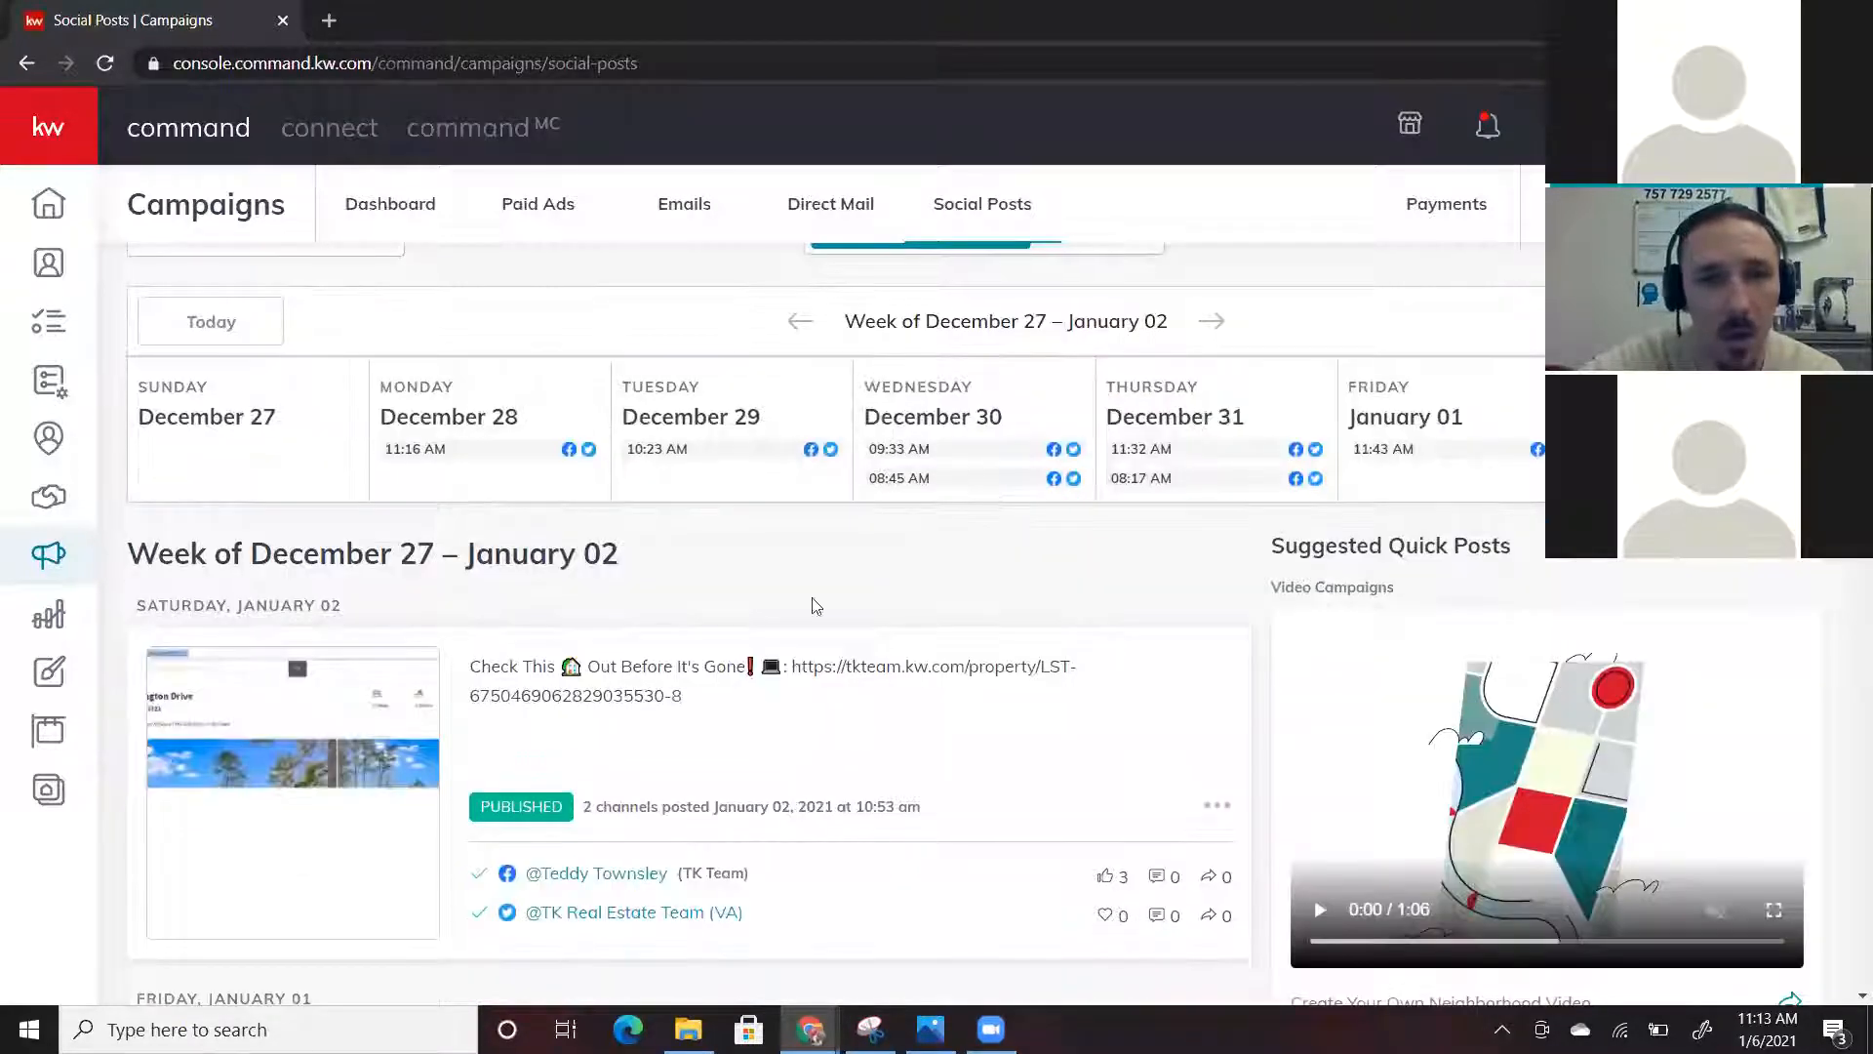
scroll(1081, 587, "up", 3)
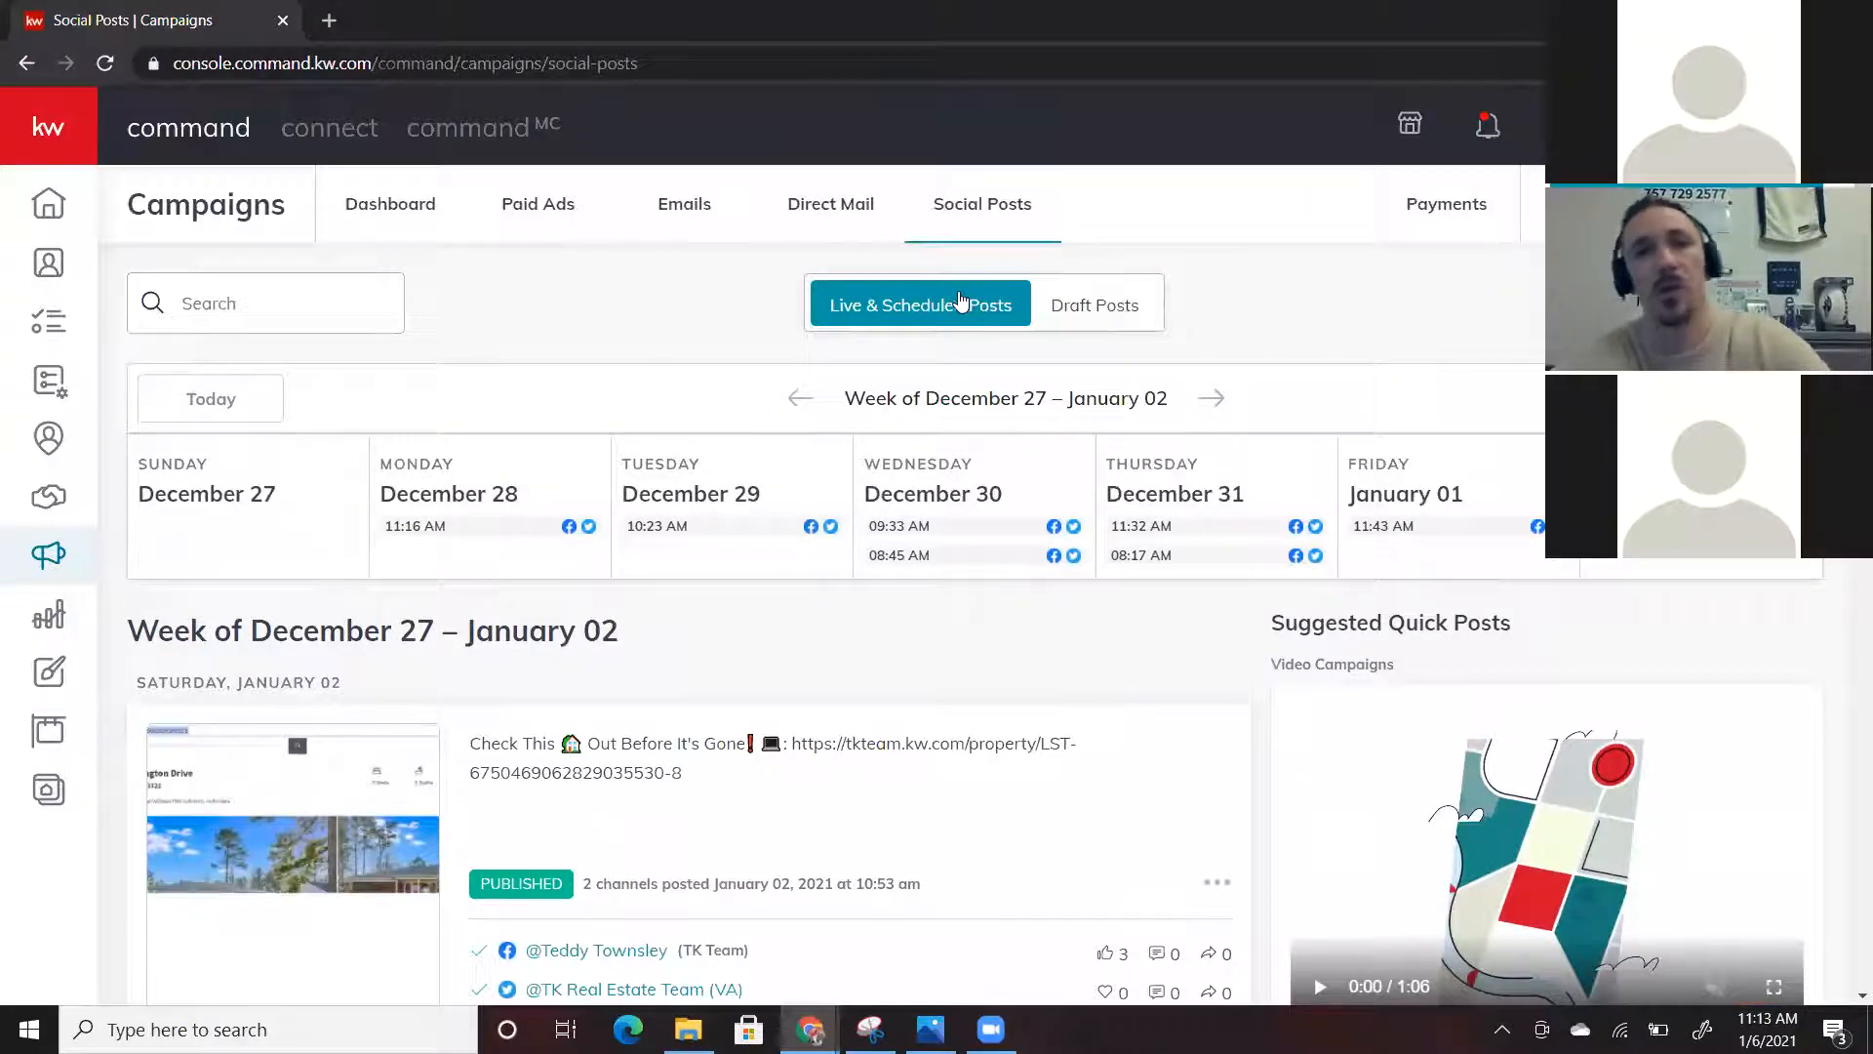
left_click(1216, 406)
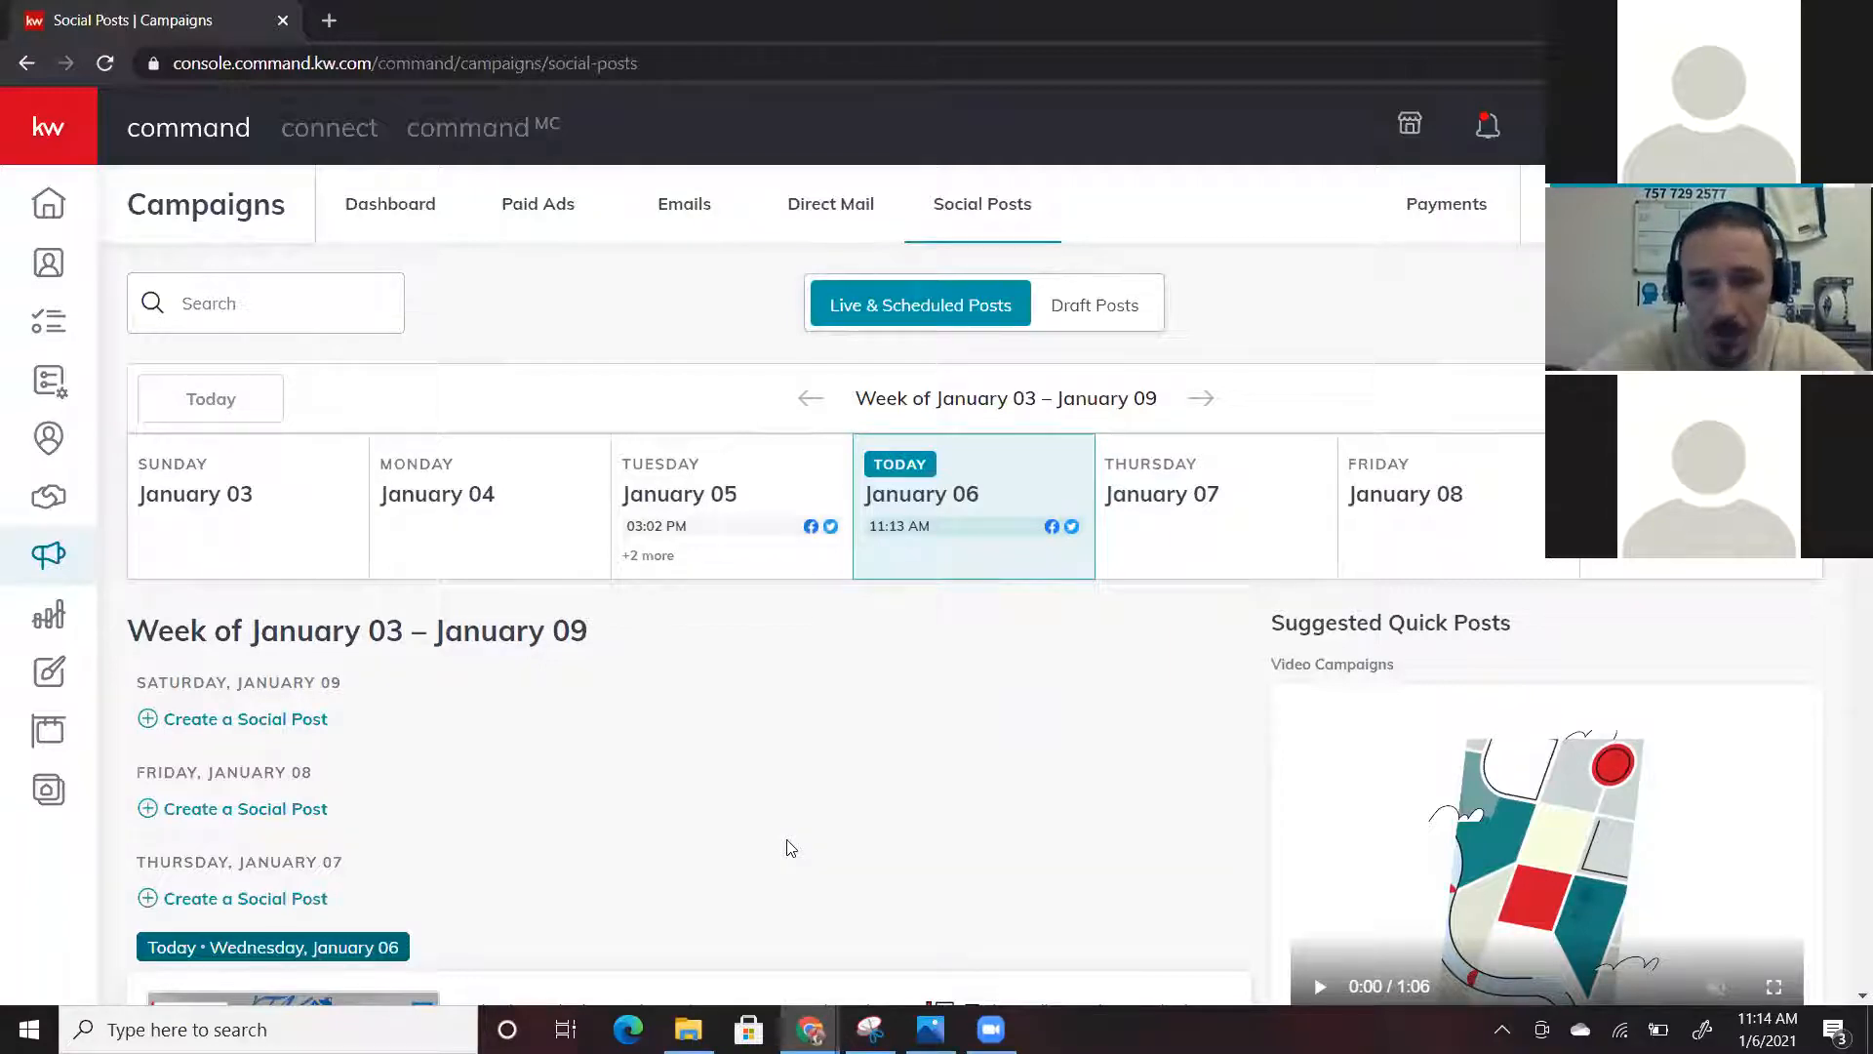
scroll(788, 848, "down", 3)
scroll(789, 848, "up", 3)
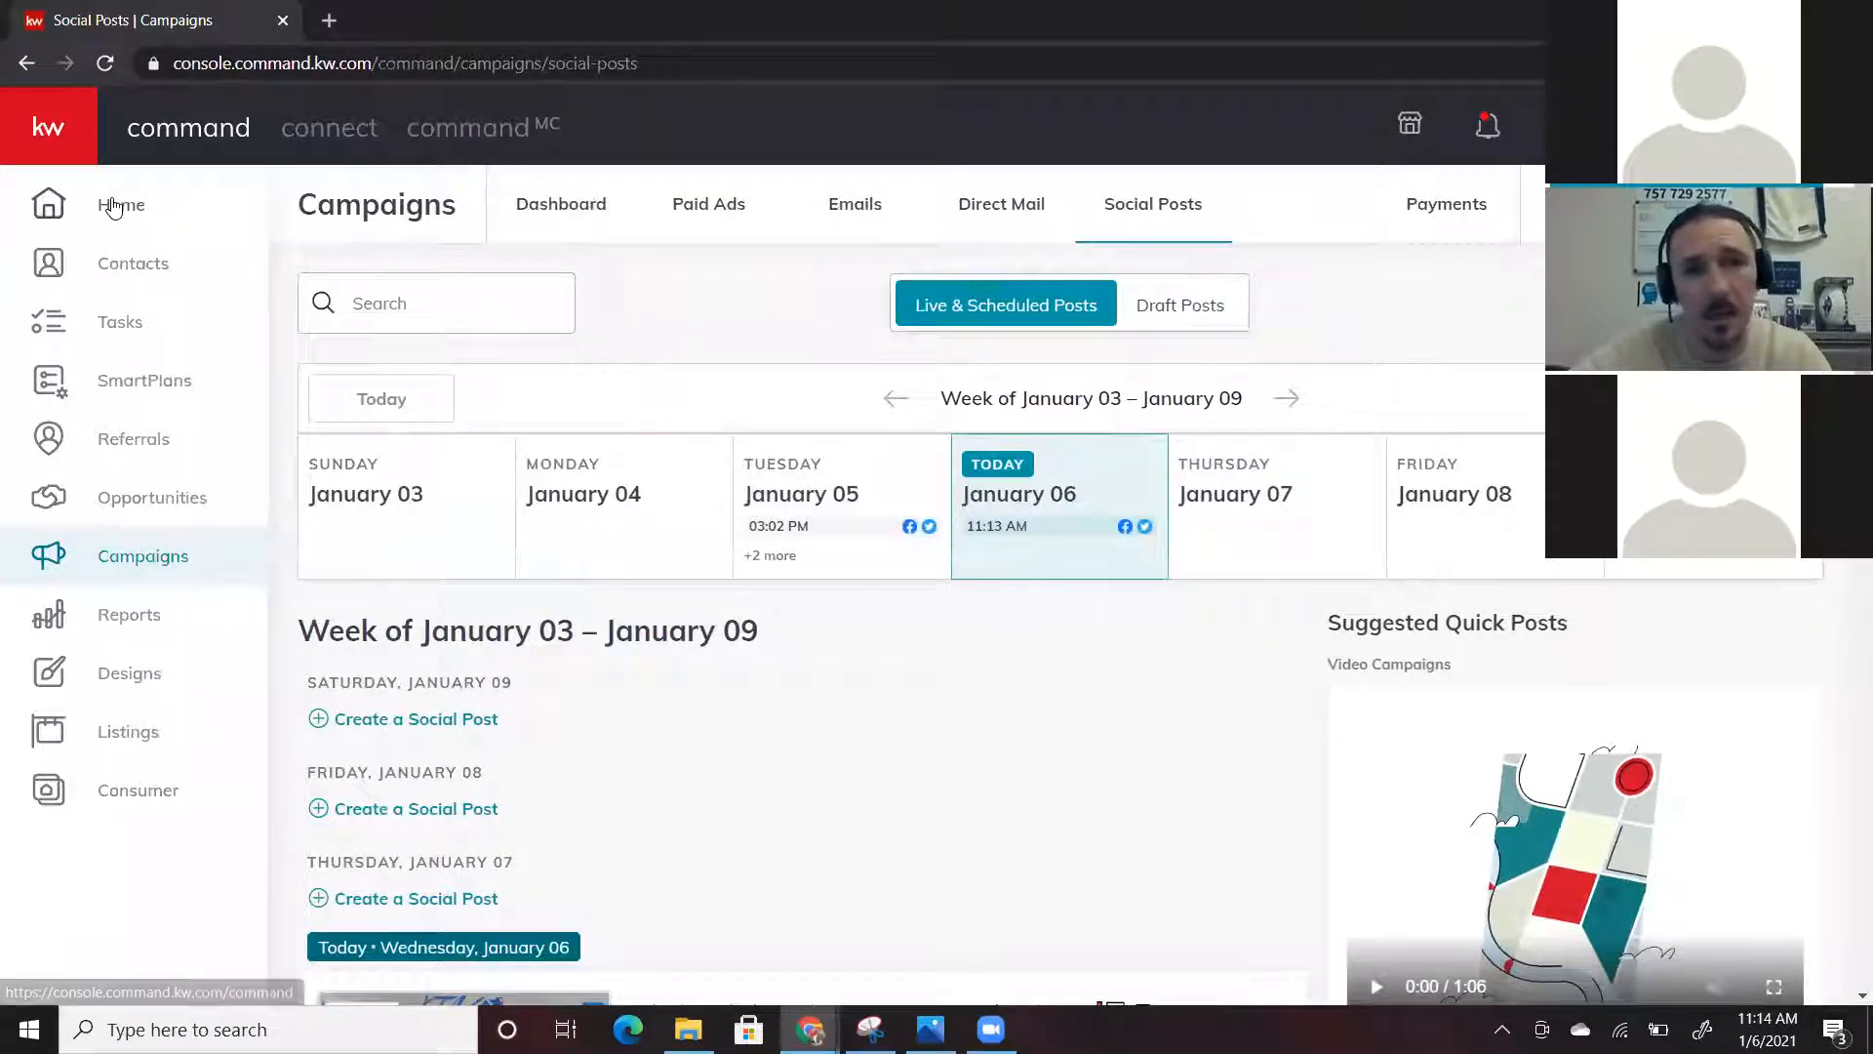
Go to the Home dashboard, then to the Campaigns dashboard showing $35.16 spend over 30 days
left_click(114, 206)
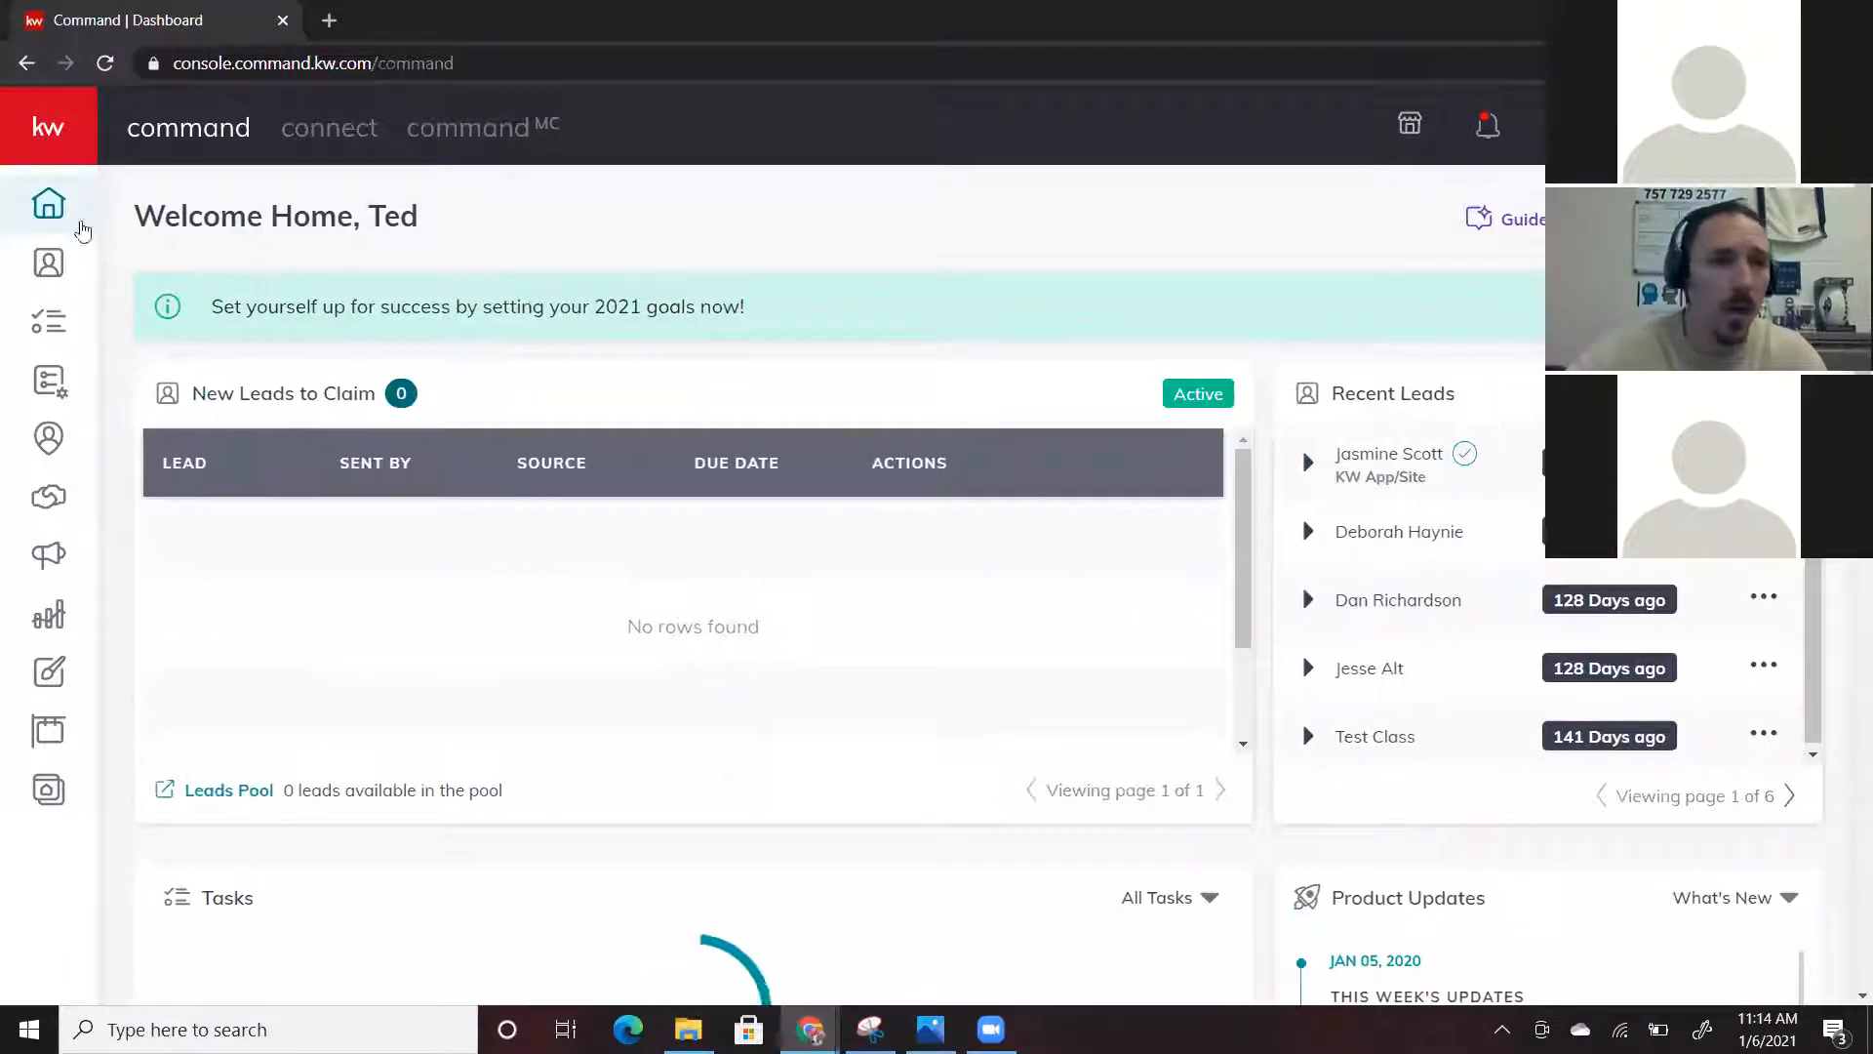
mouse_move(146, 527)
left_click(125, 573)
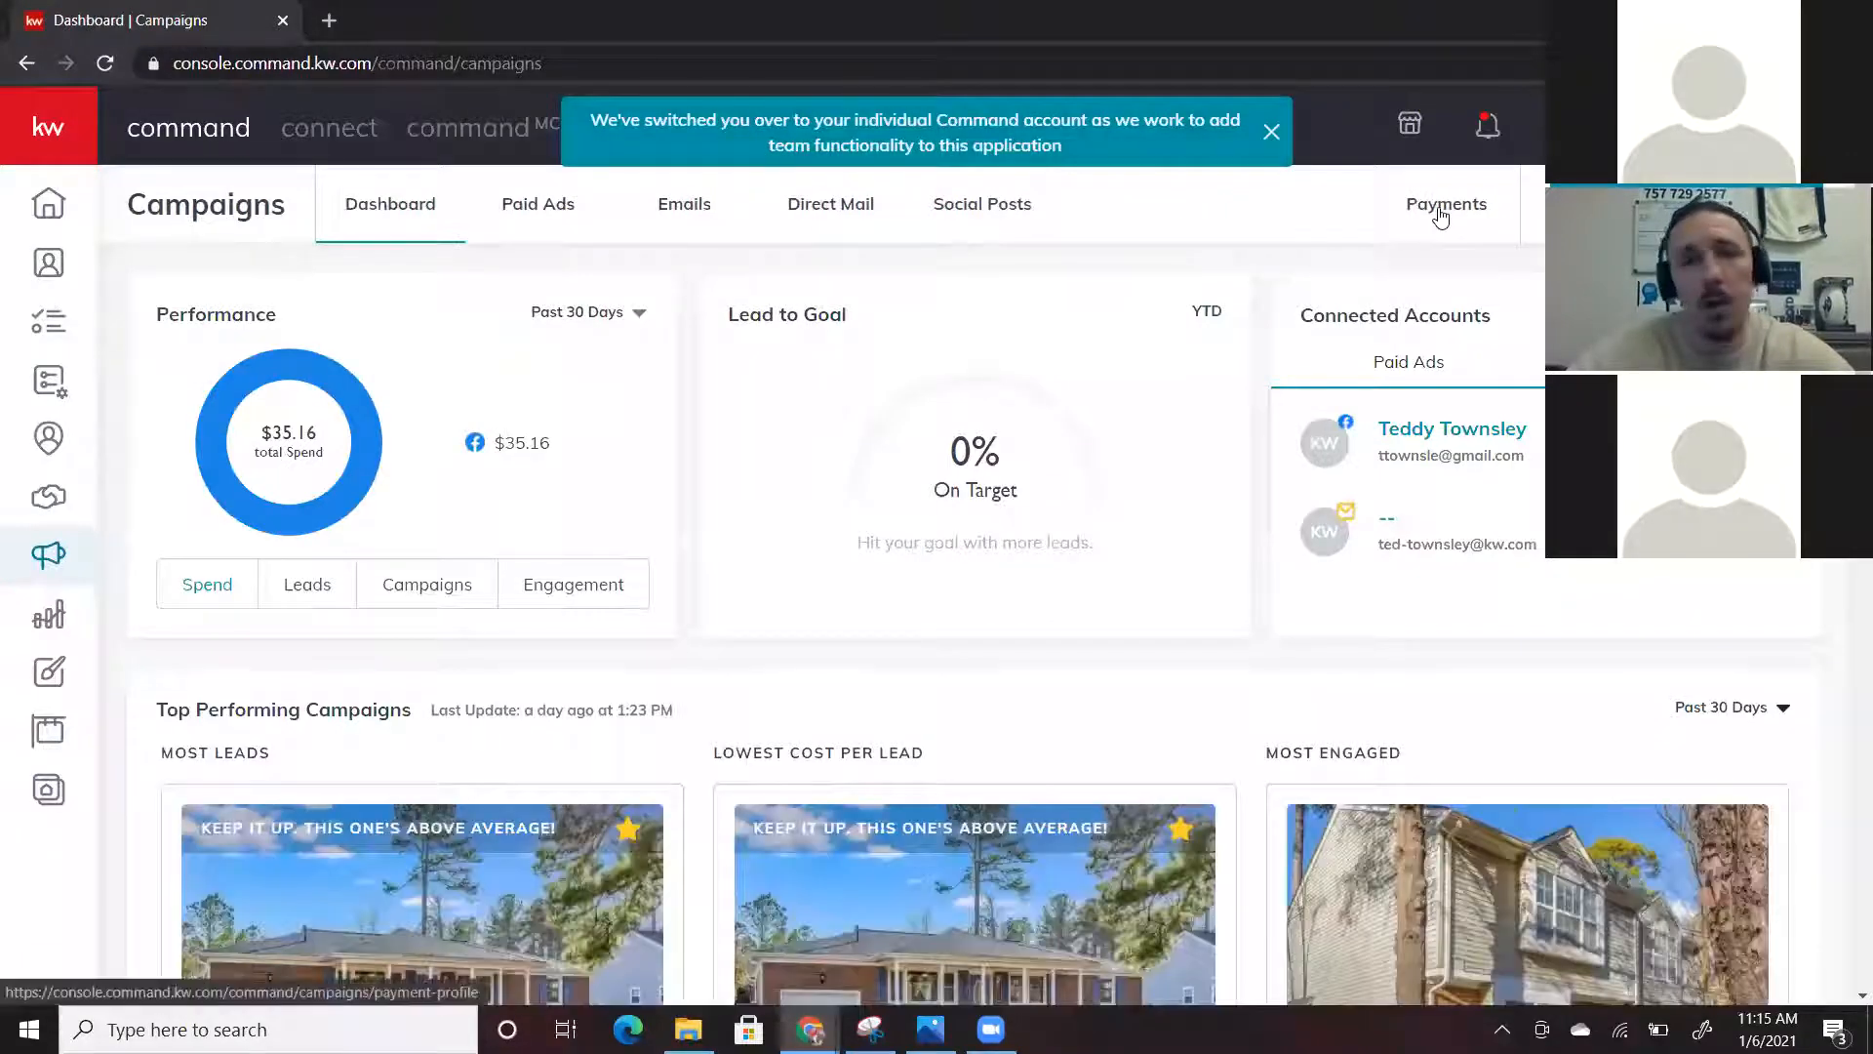
left_click(1442, 210)
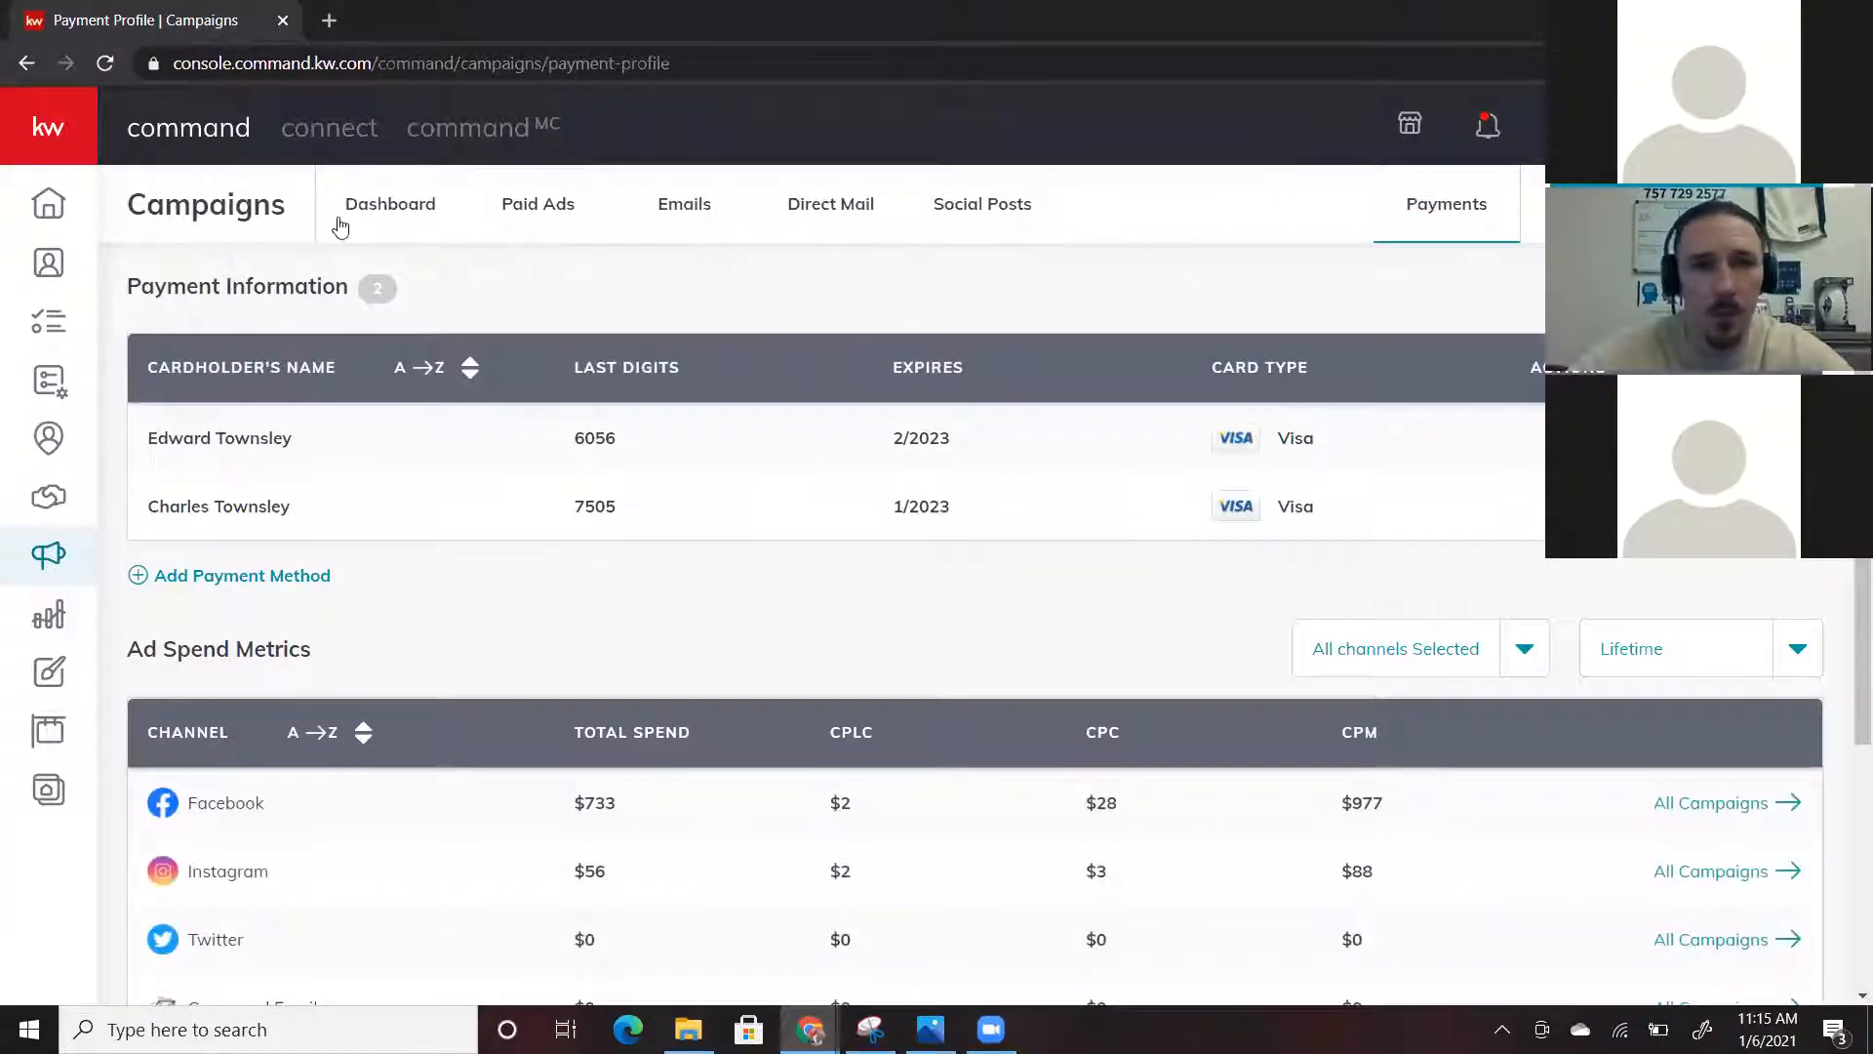
left_click(376, 204)
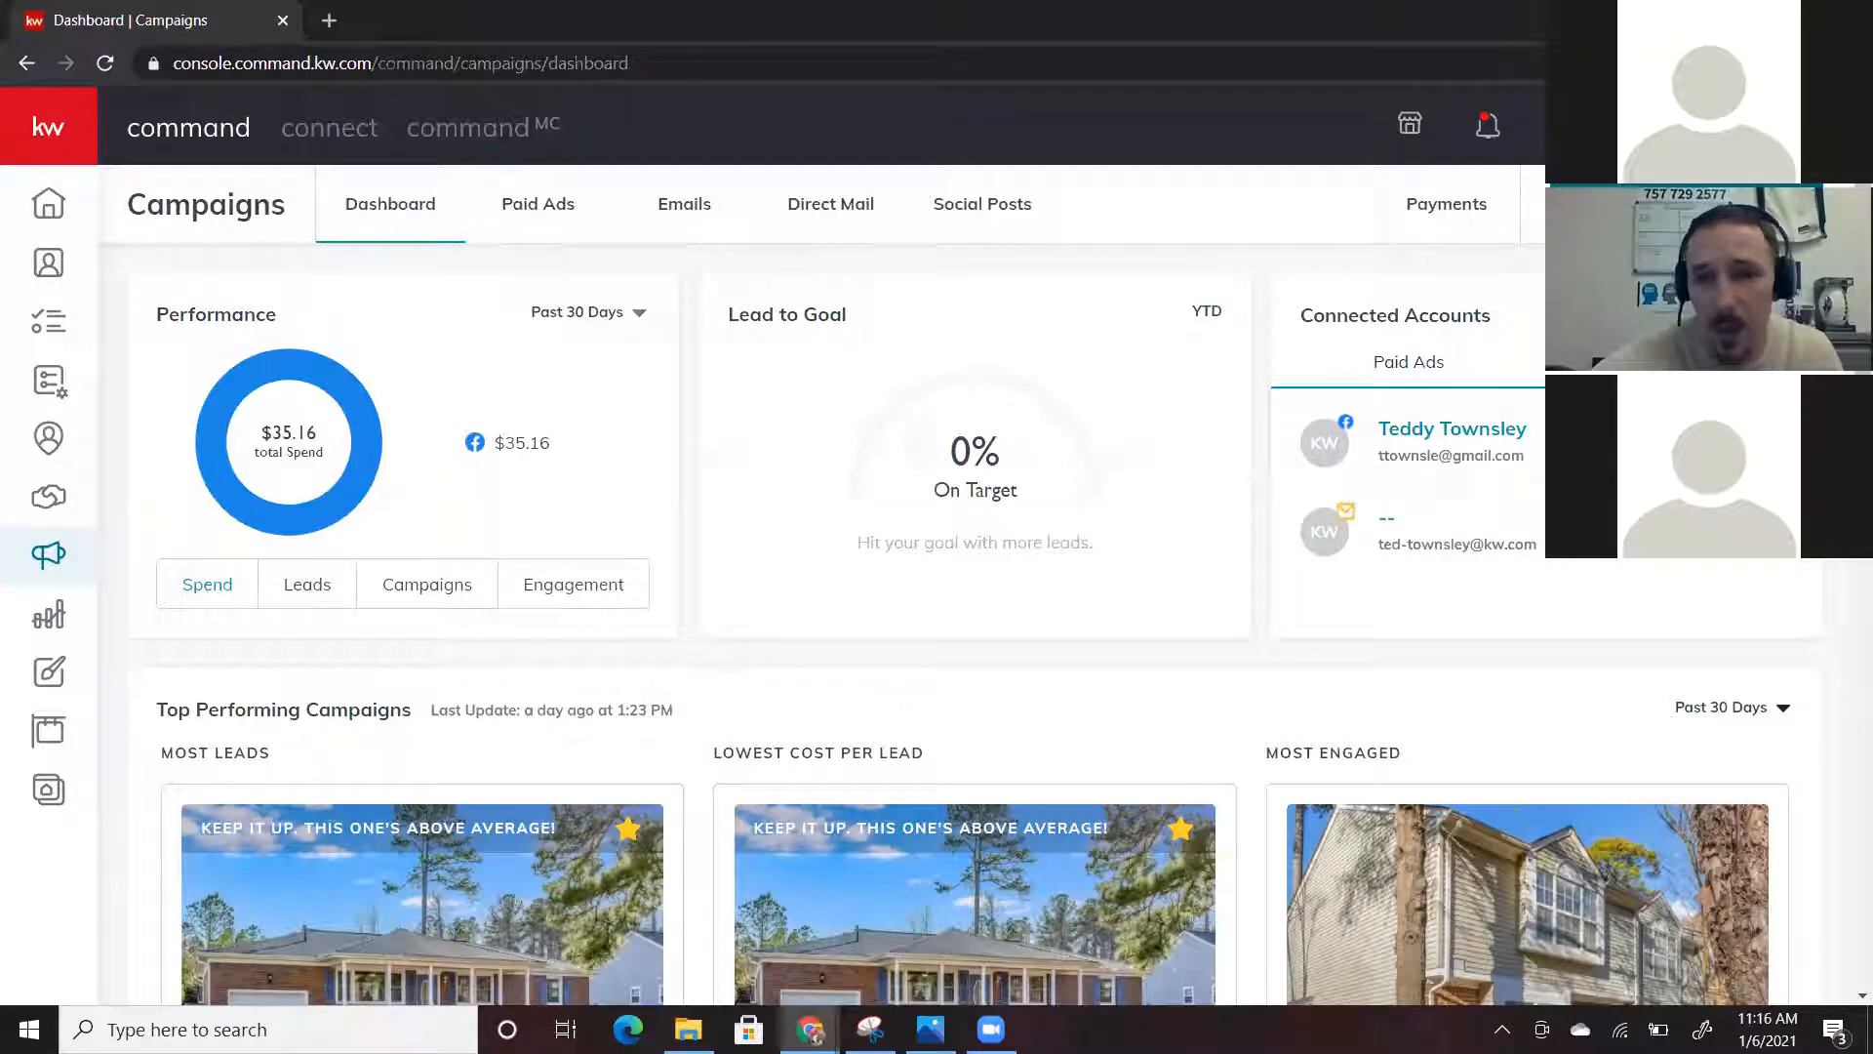
Start a new paid social ad campaign and bring up its goal choices, including Advertise Listing
left_click(1673, 204)
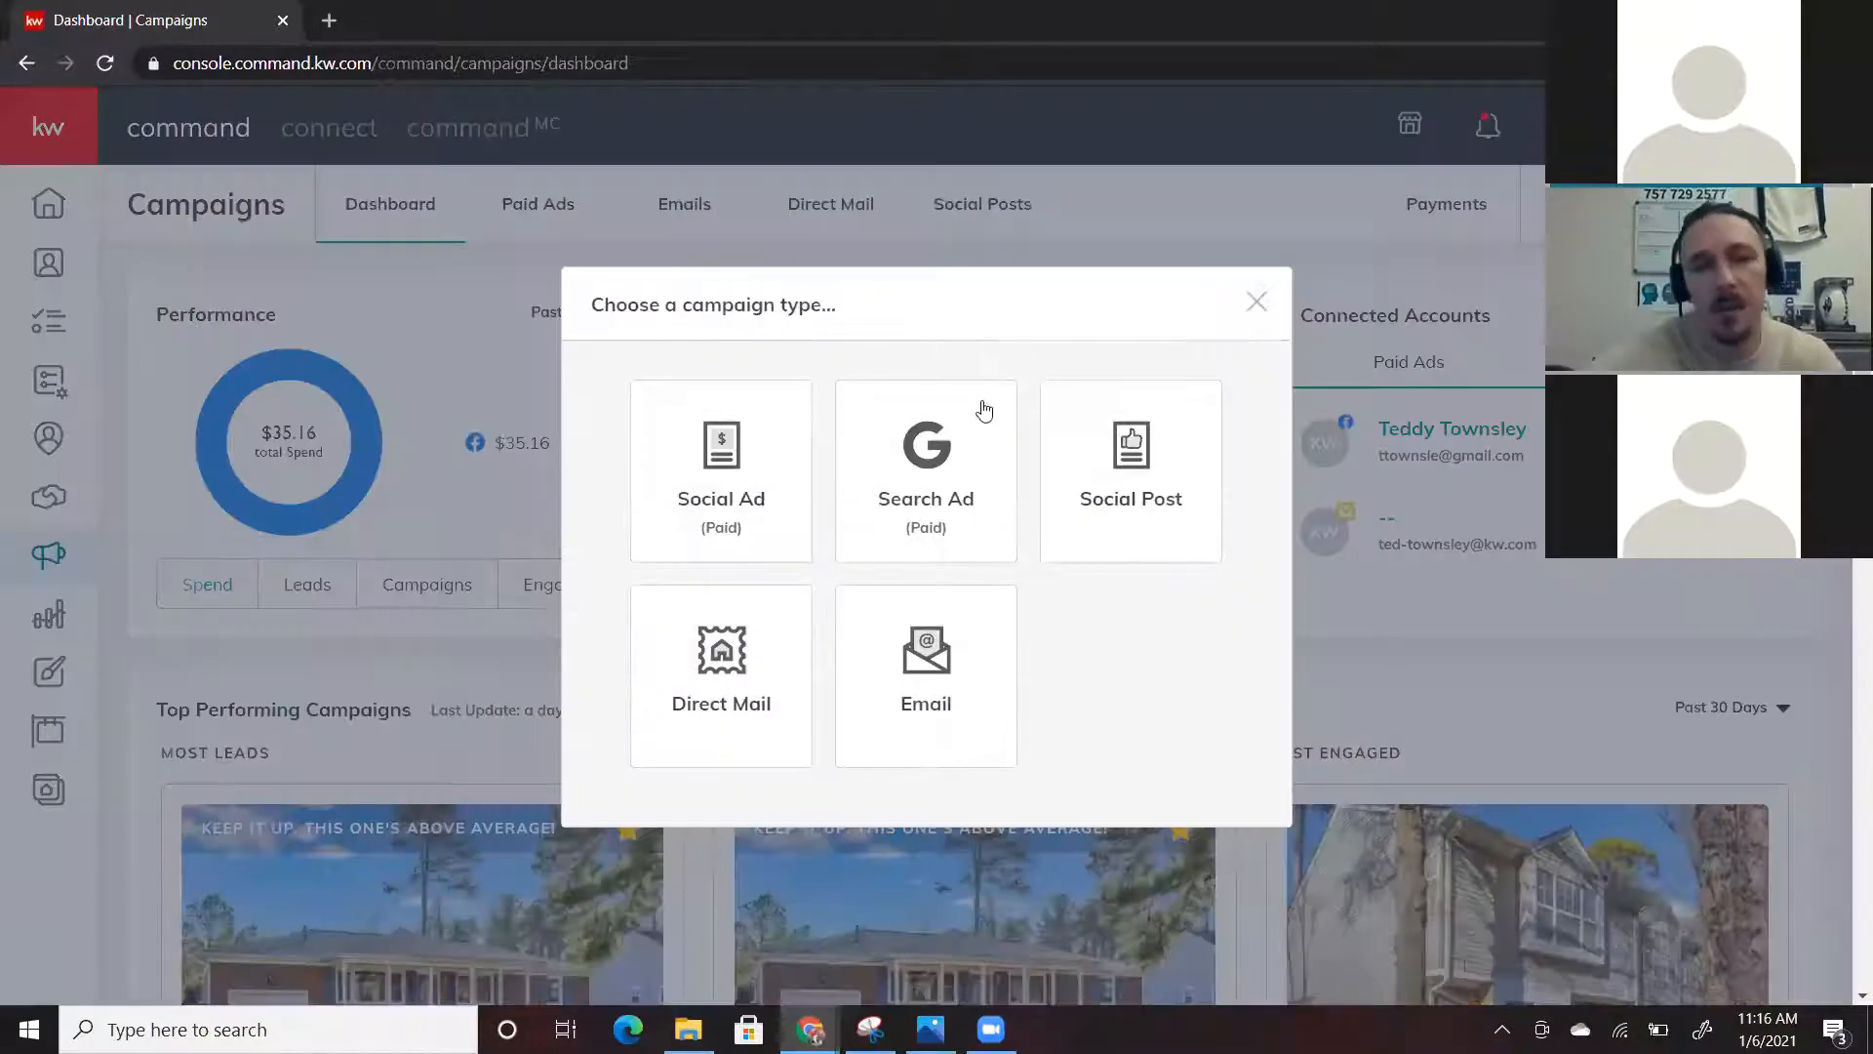
left_click(711, 467)
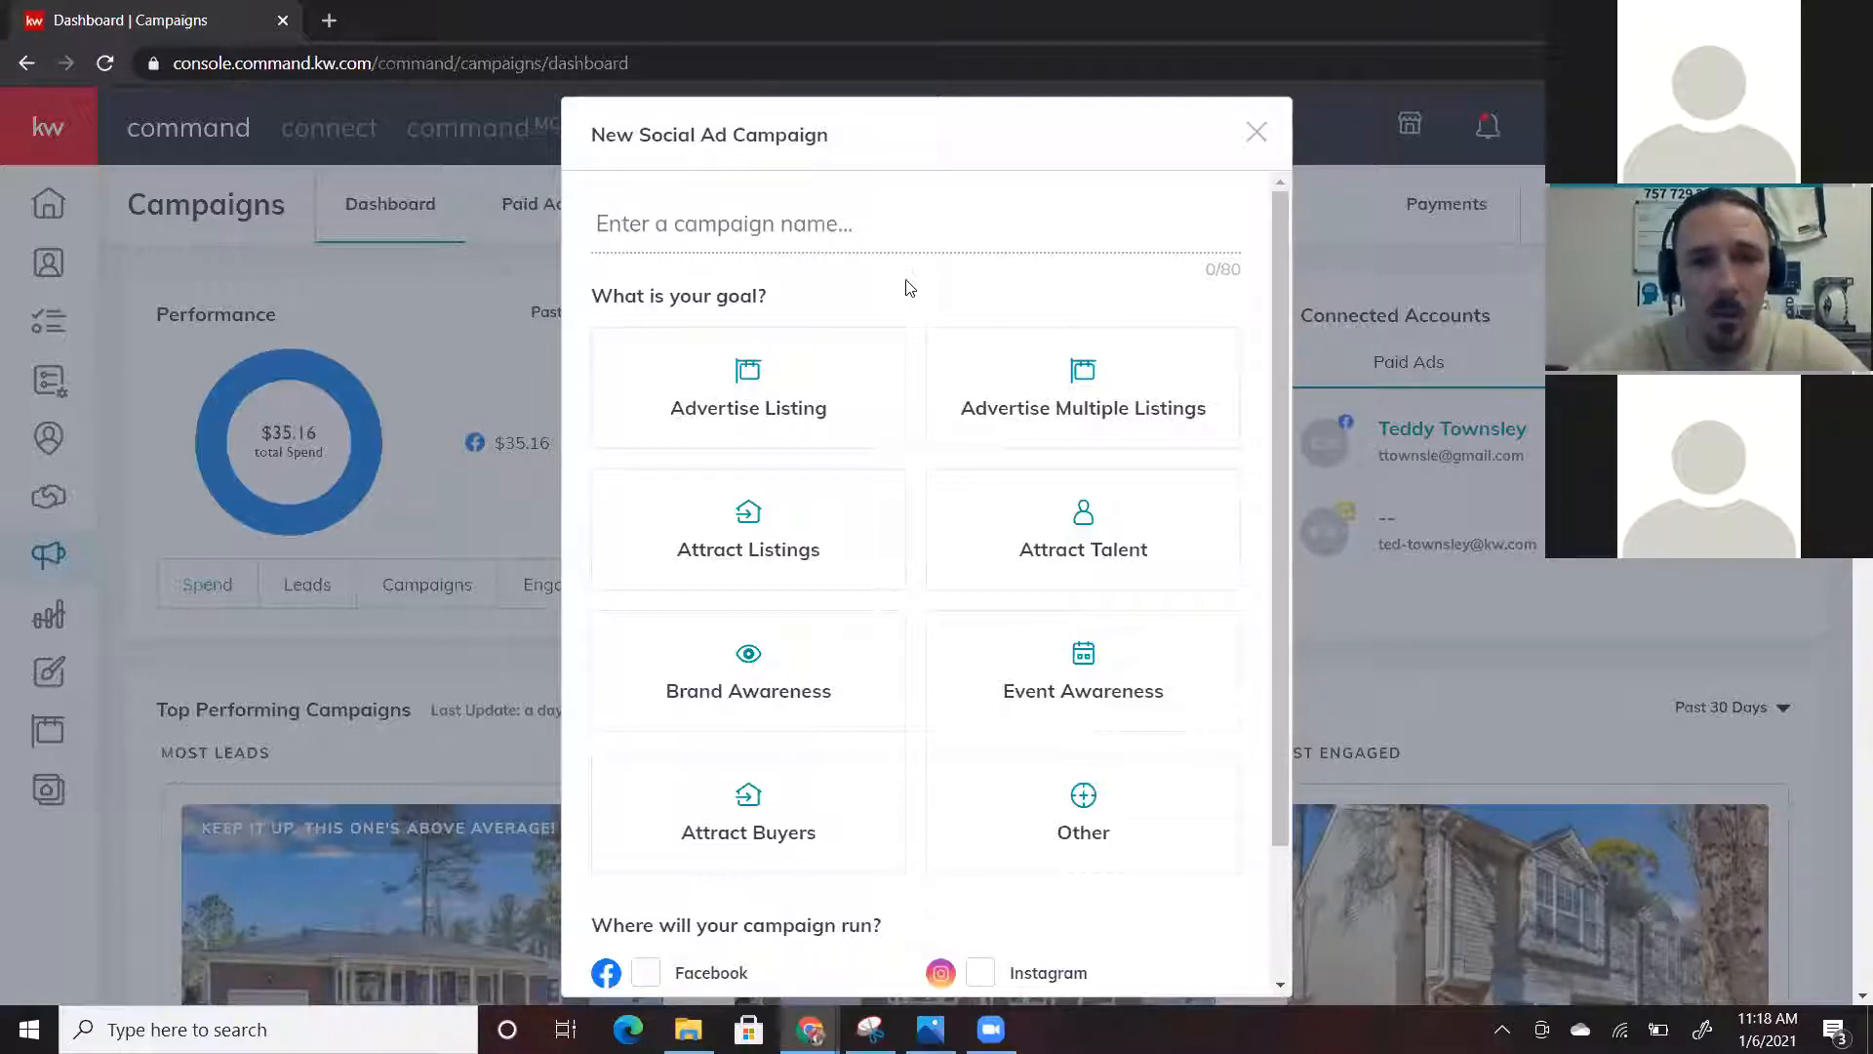
left_click(764, 416)
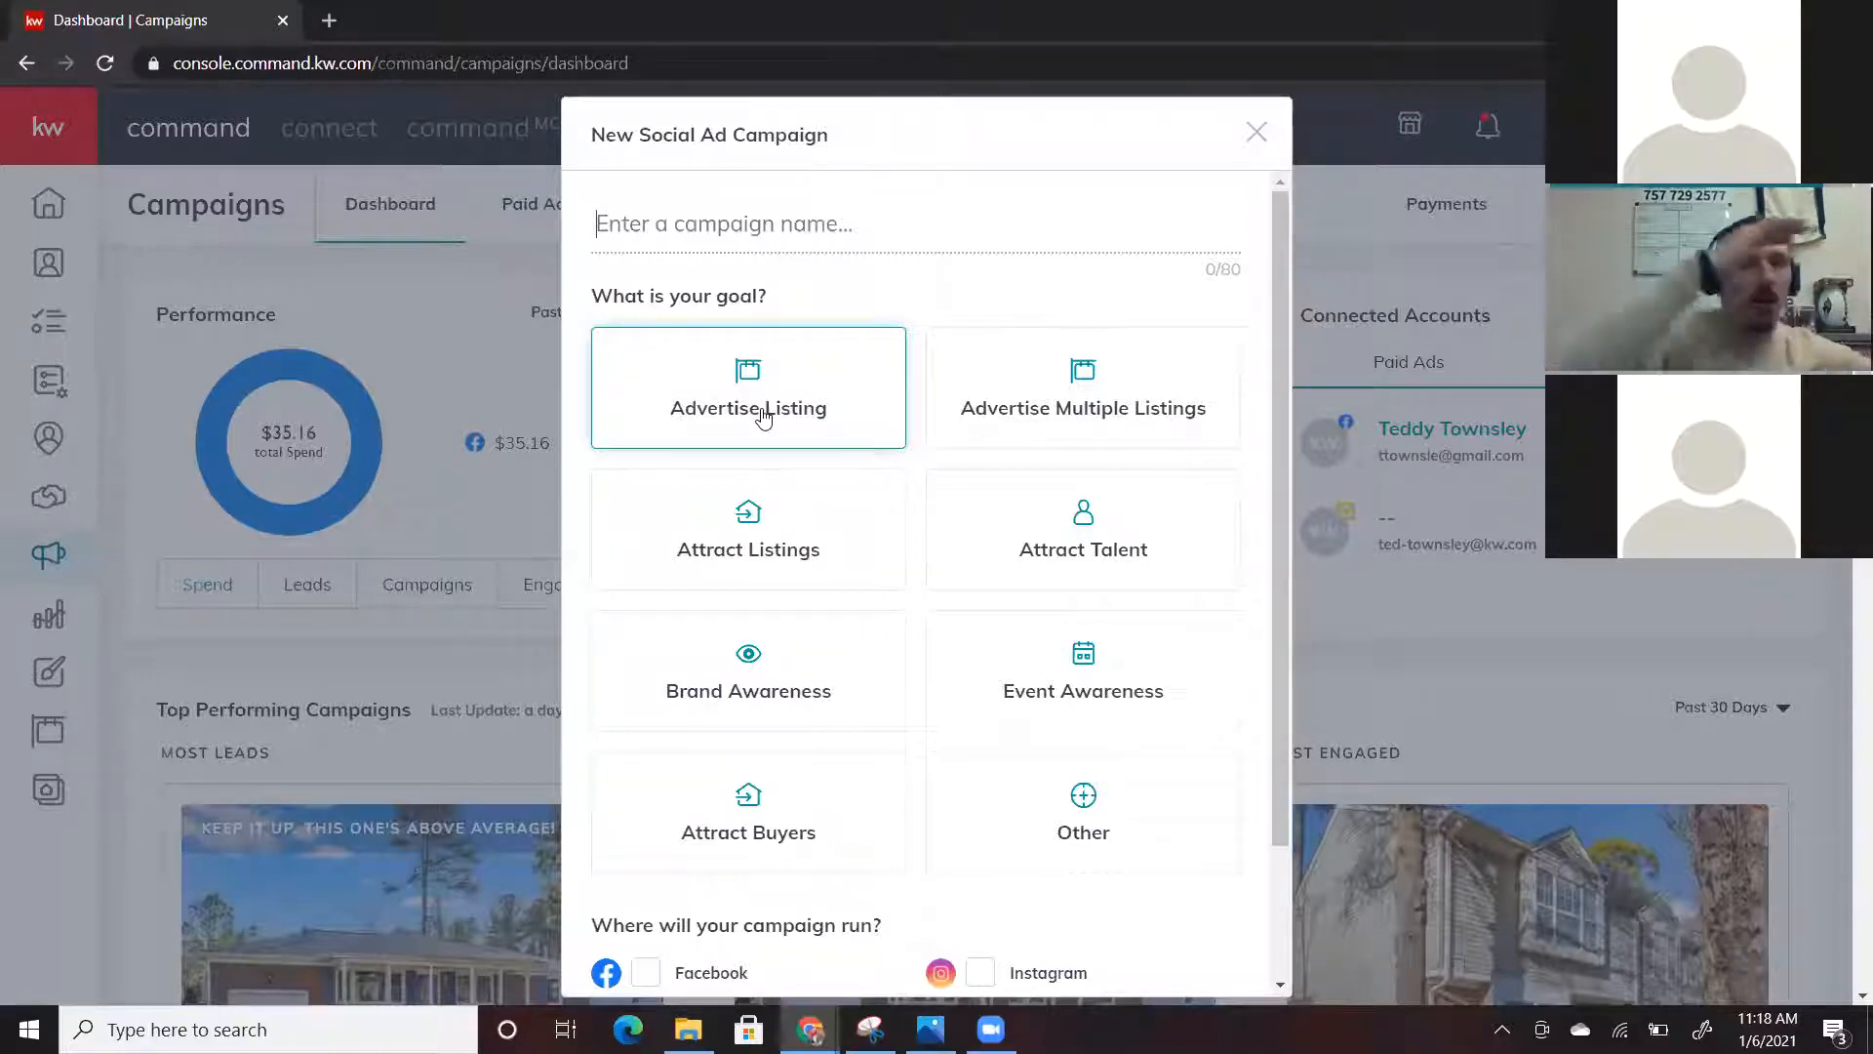
left_click(1083, 389)
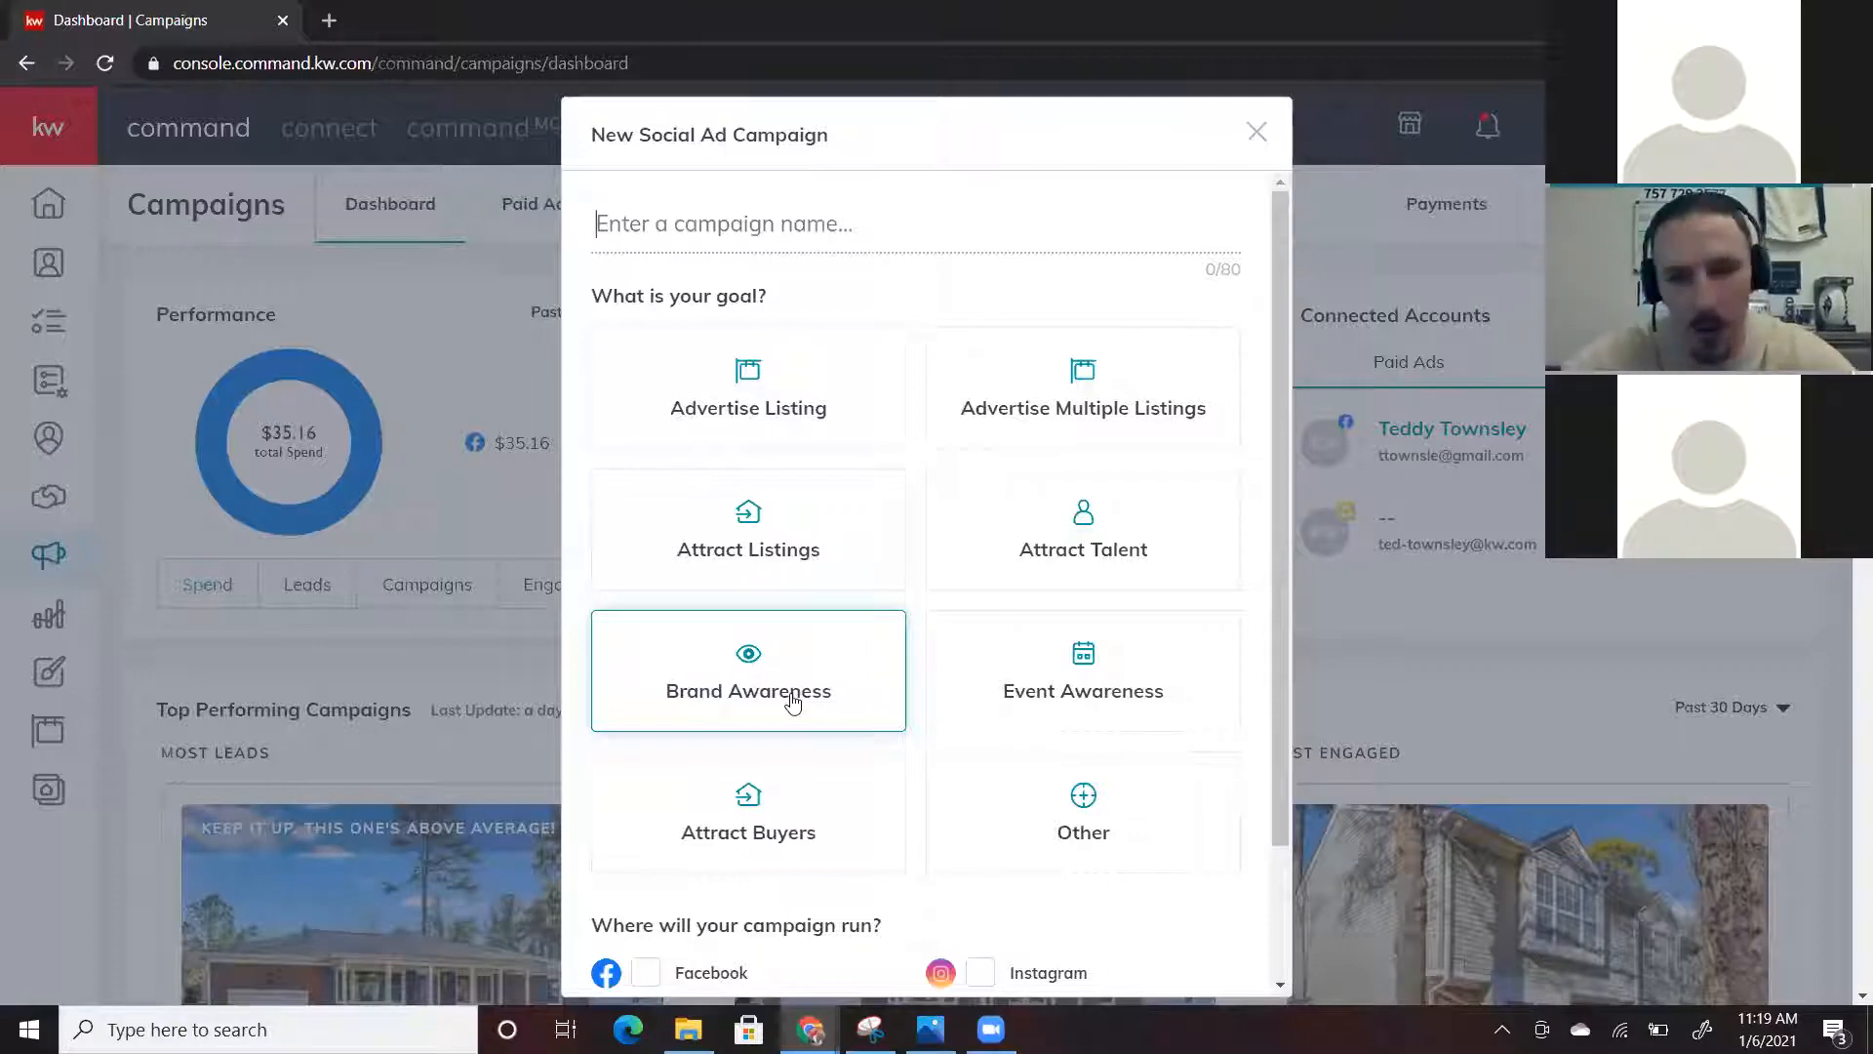
left_click(770, 427)
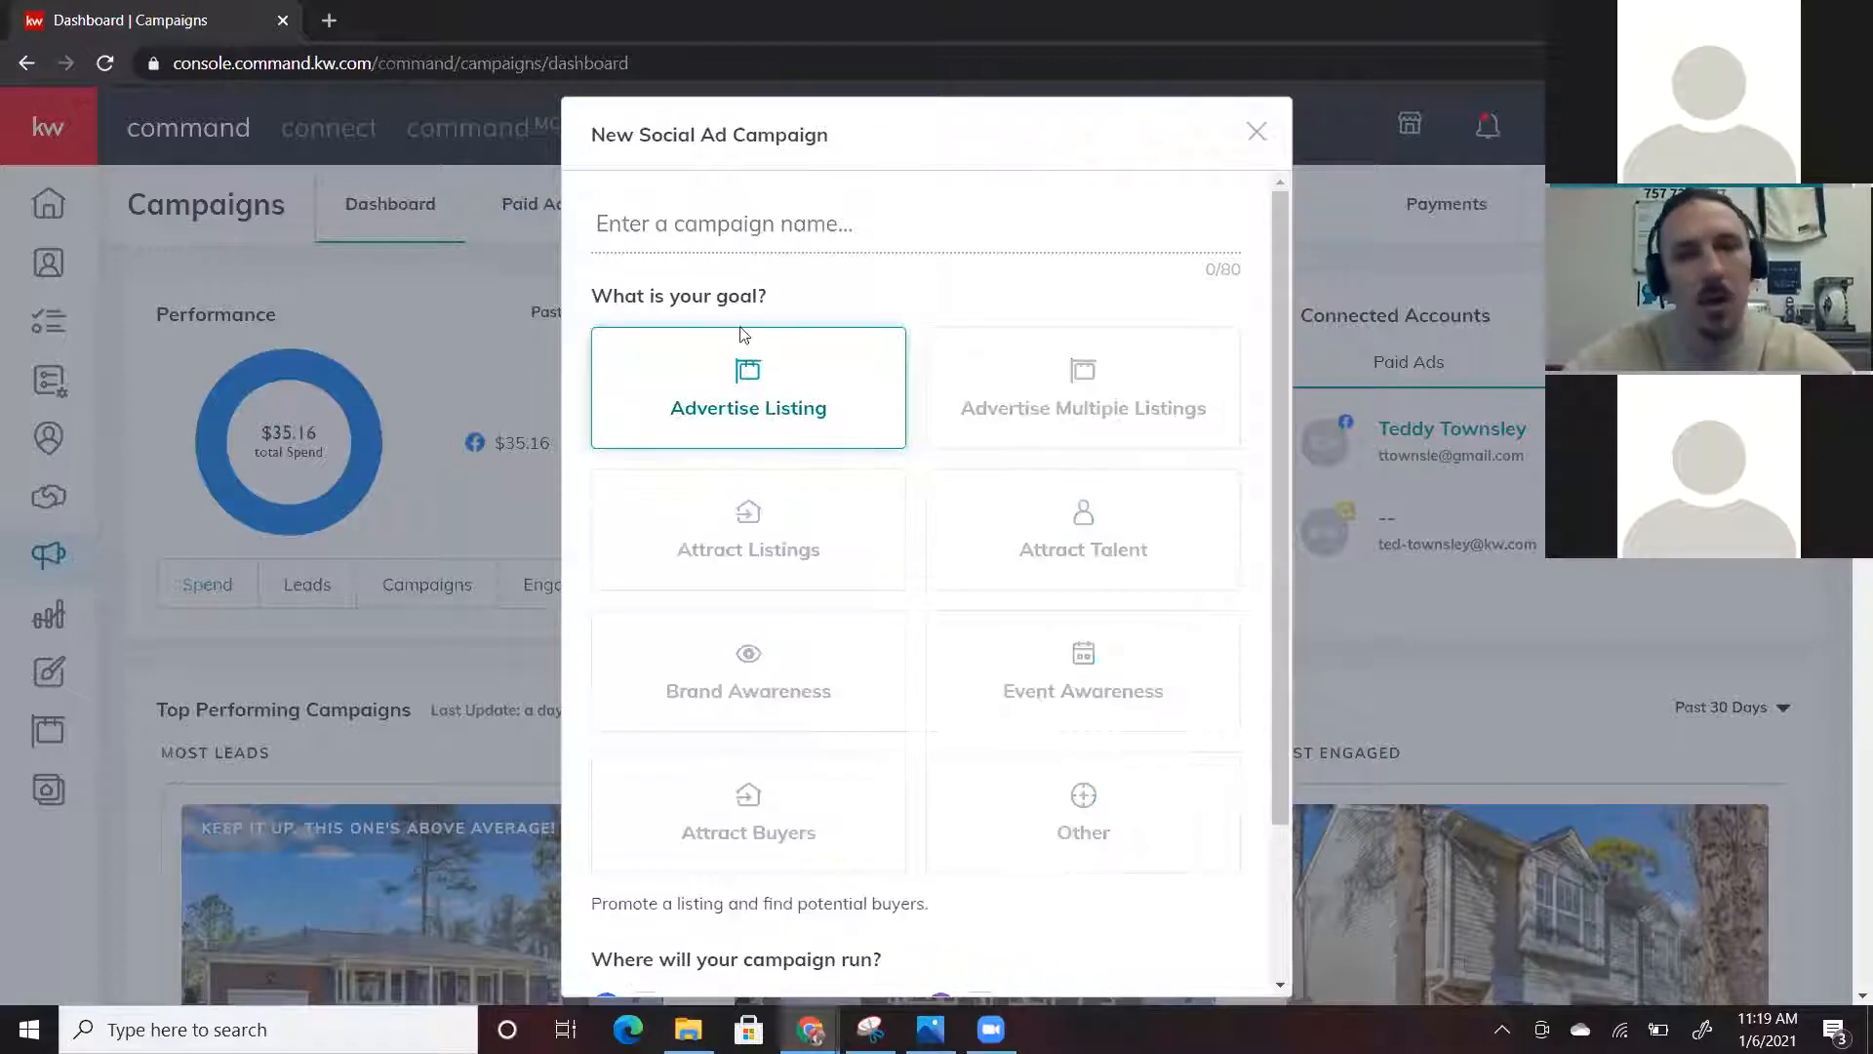
left_click(714, 215)
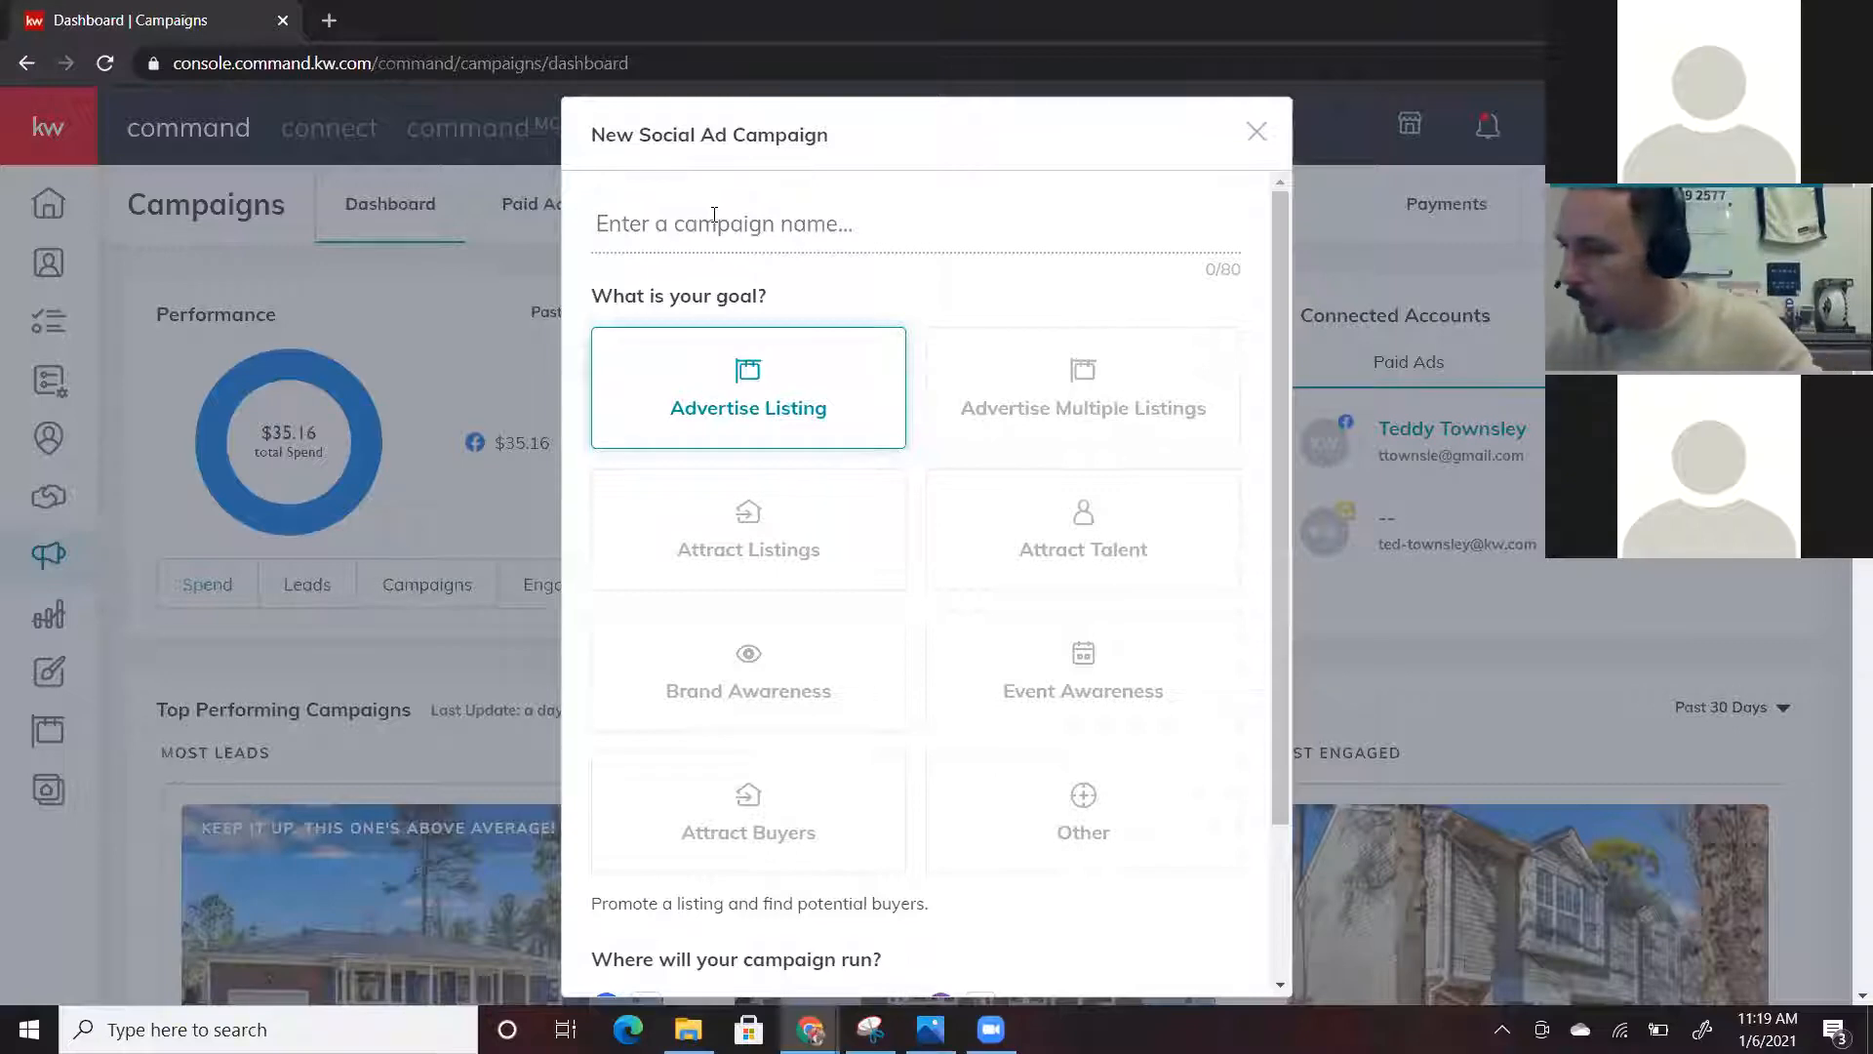
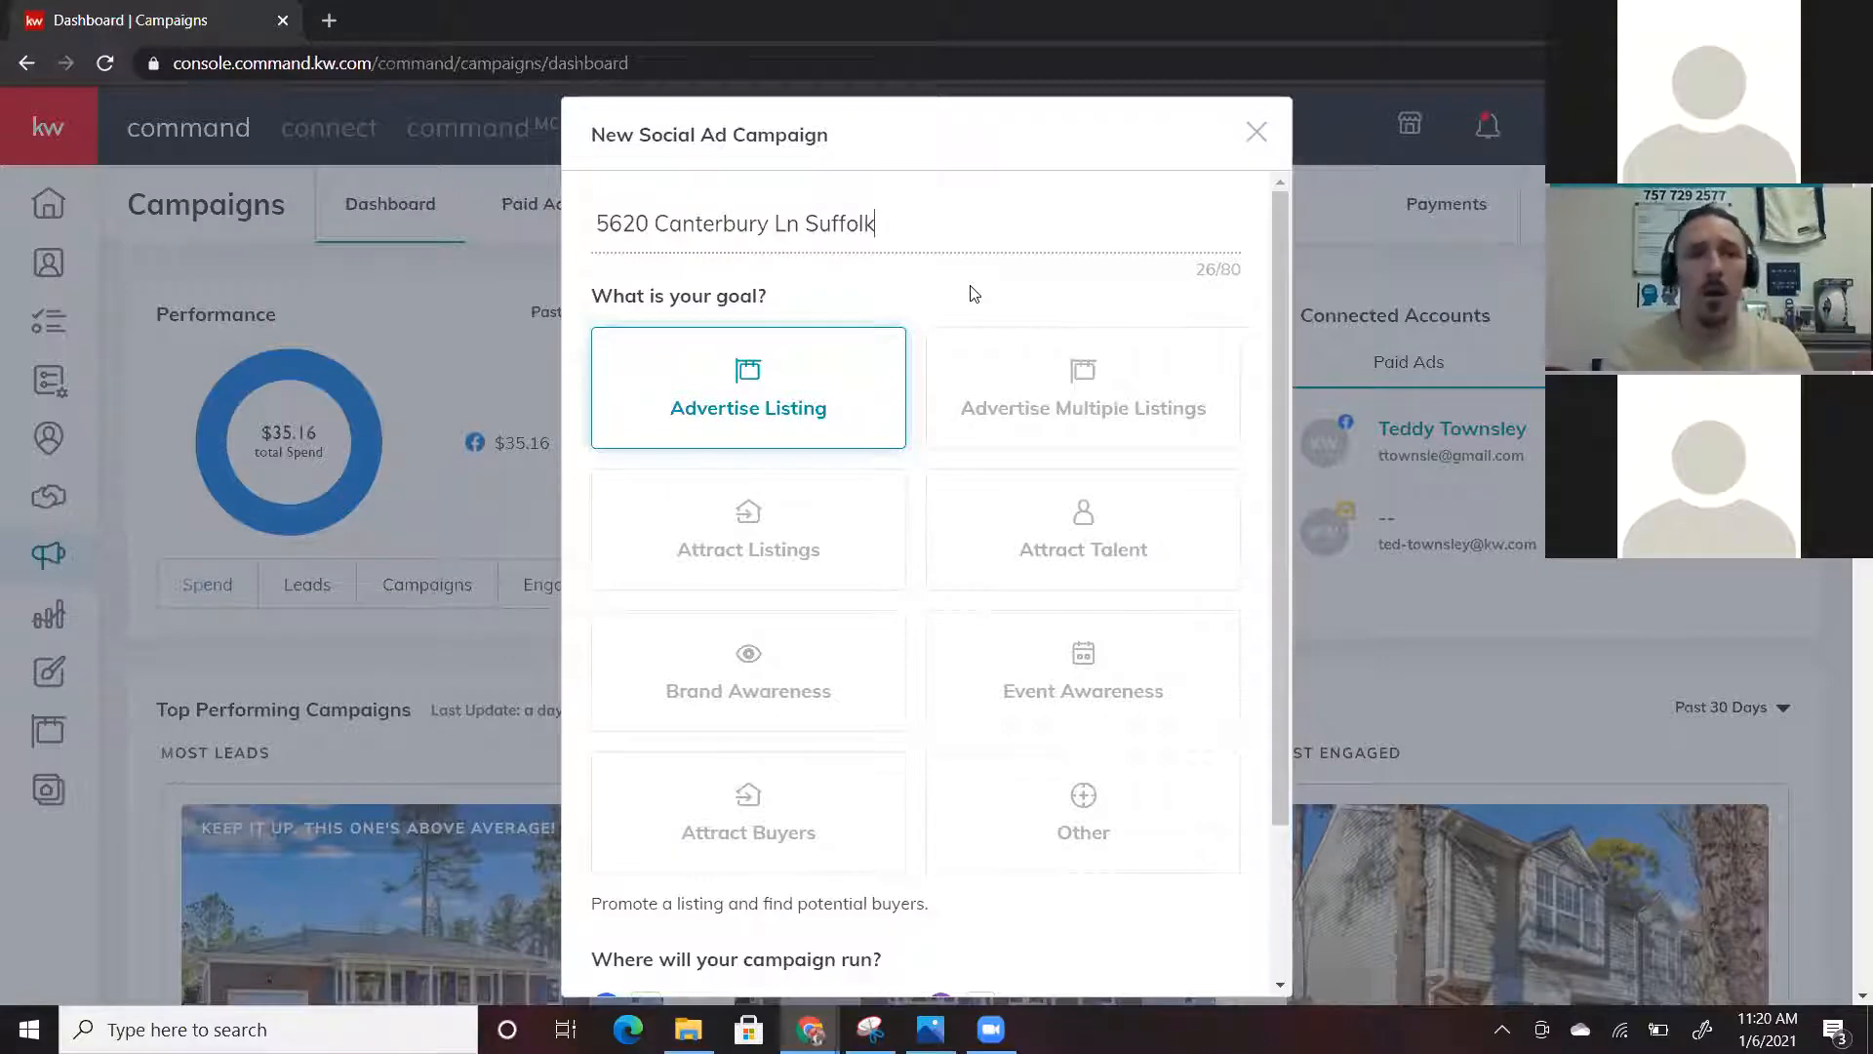
Run the campaign on Facebook and Instagram, then set it up
scroll(986, 304, "down", 1)
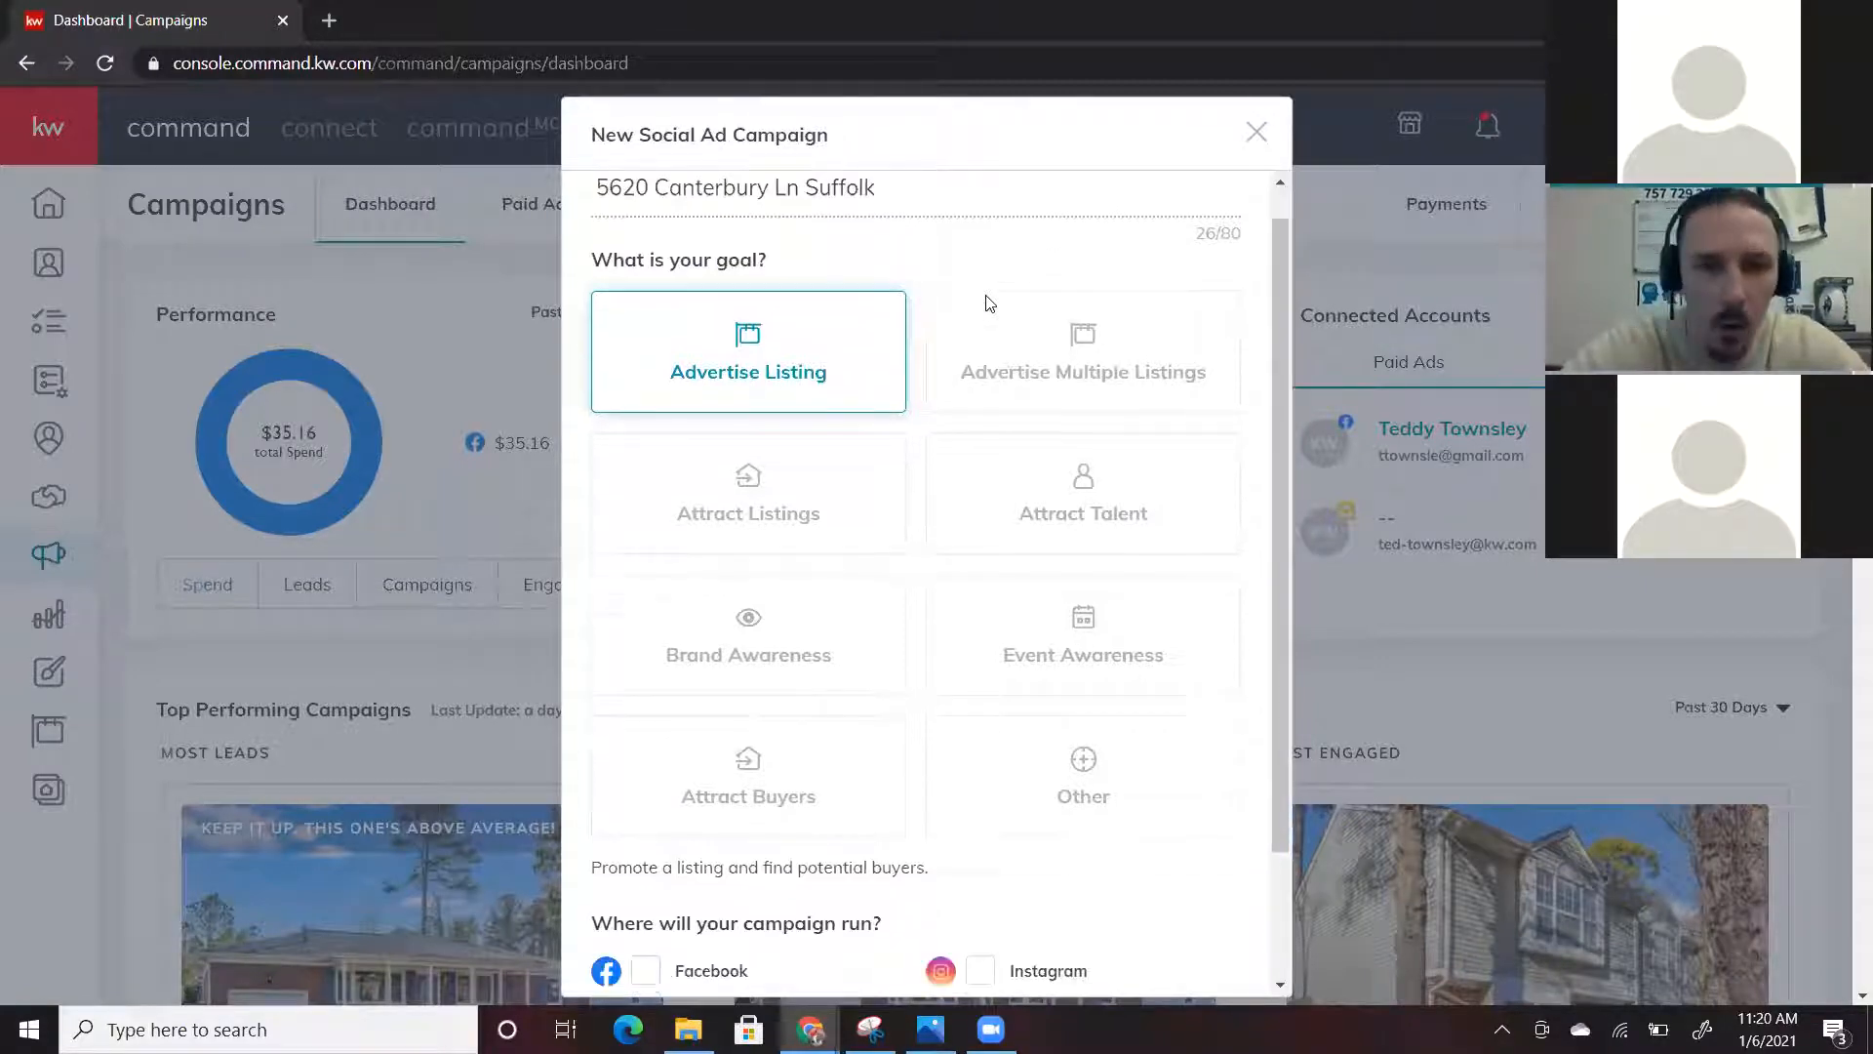
scroll(985, 304, "down", 2)
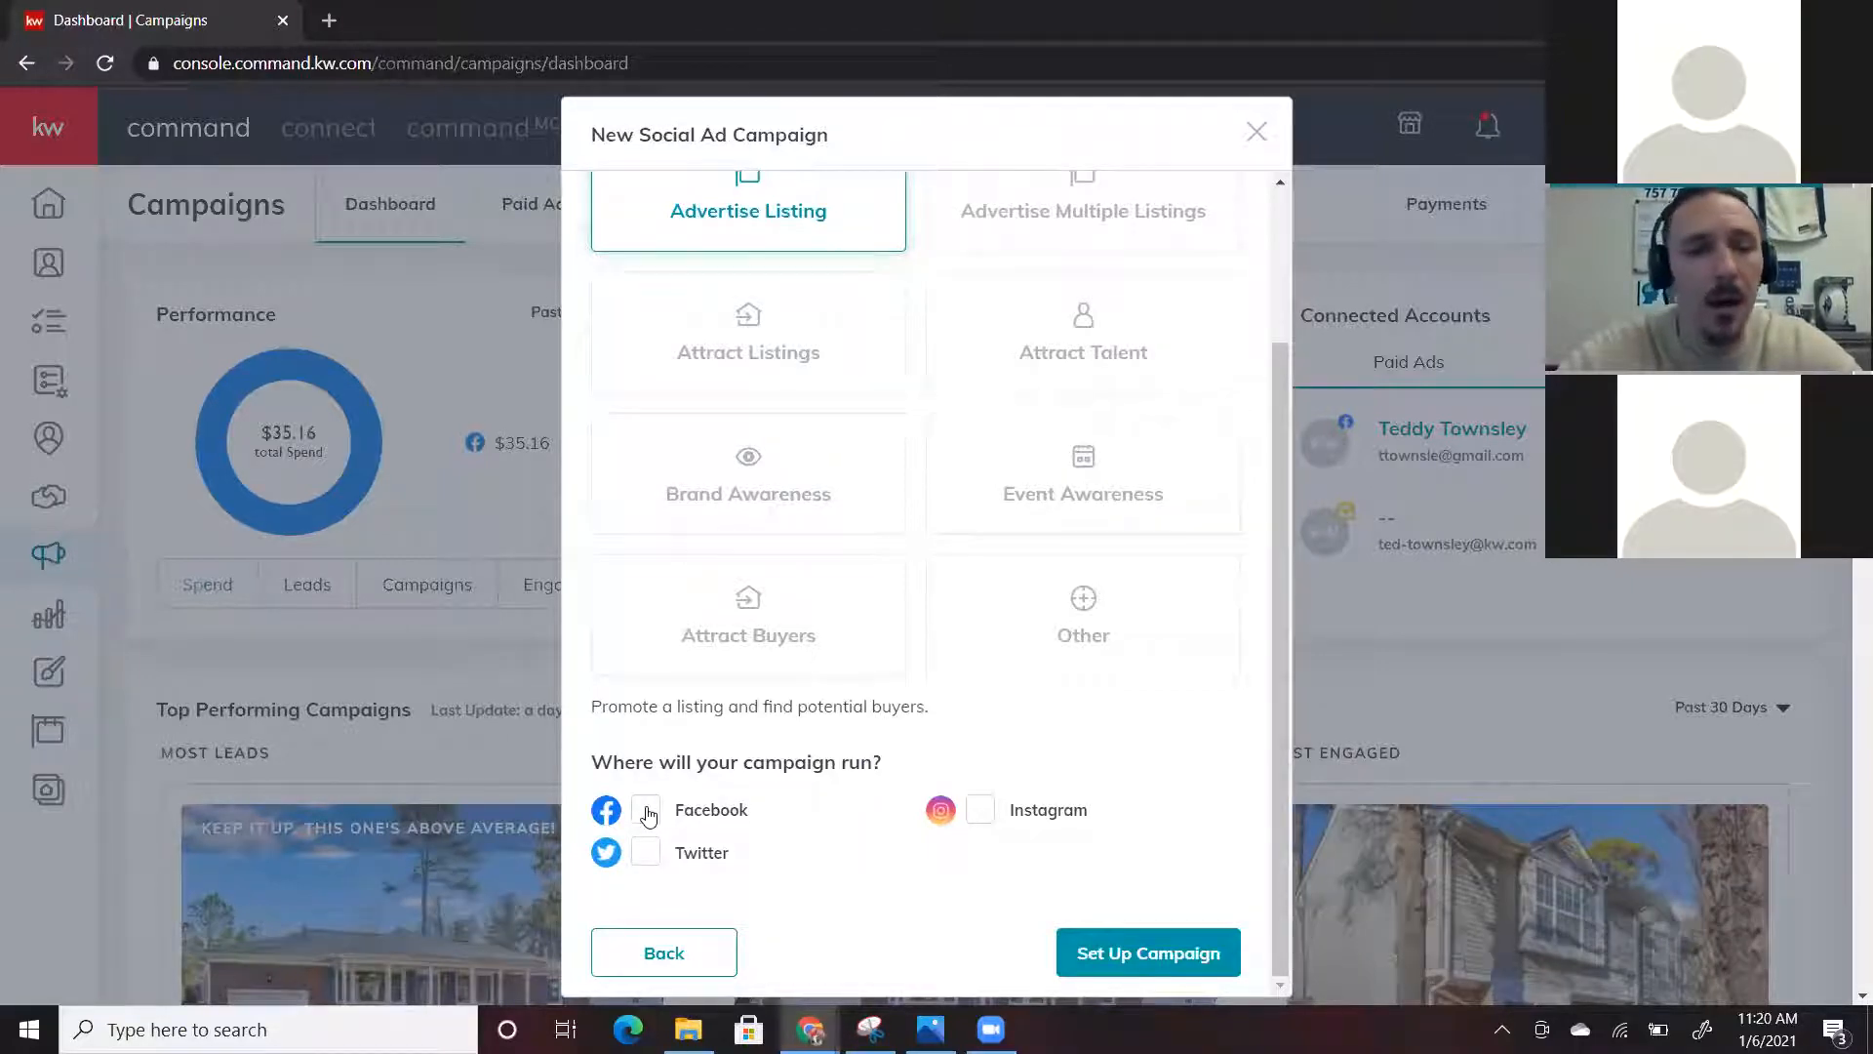
left_click(647, 812)
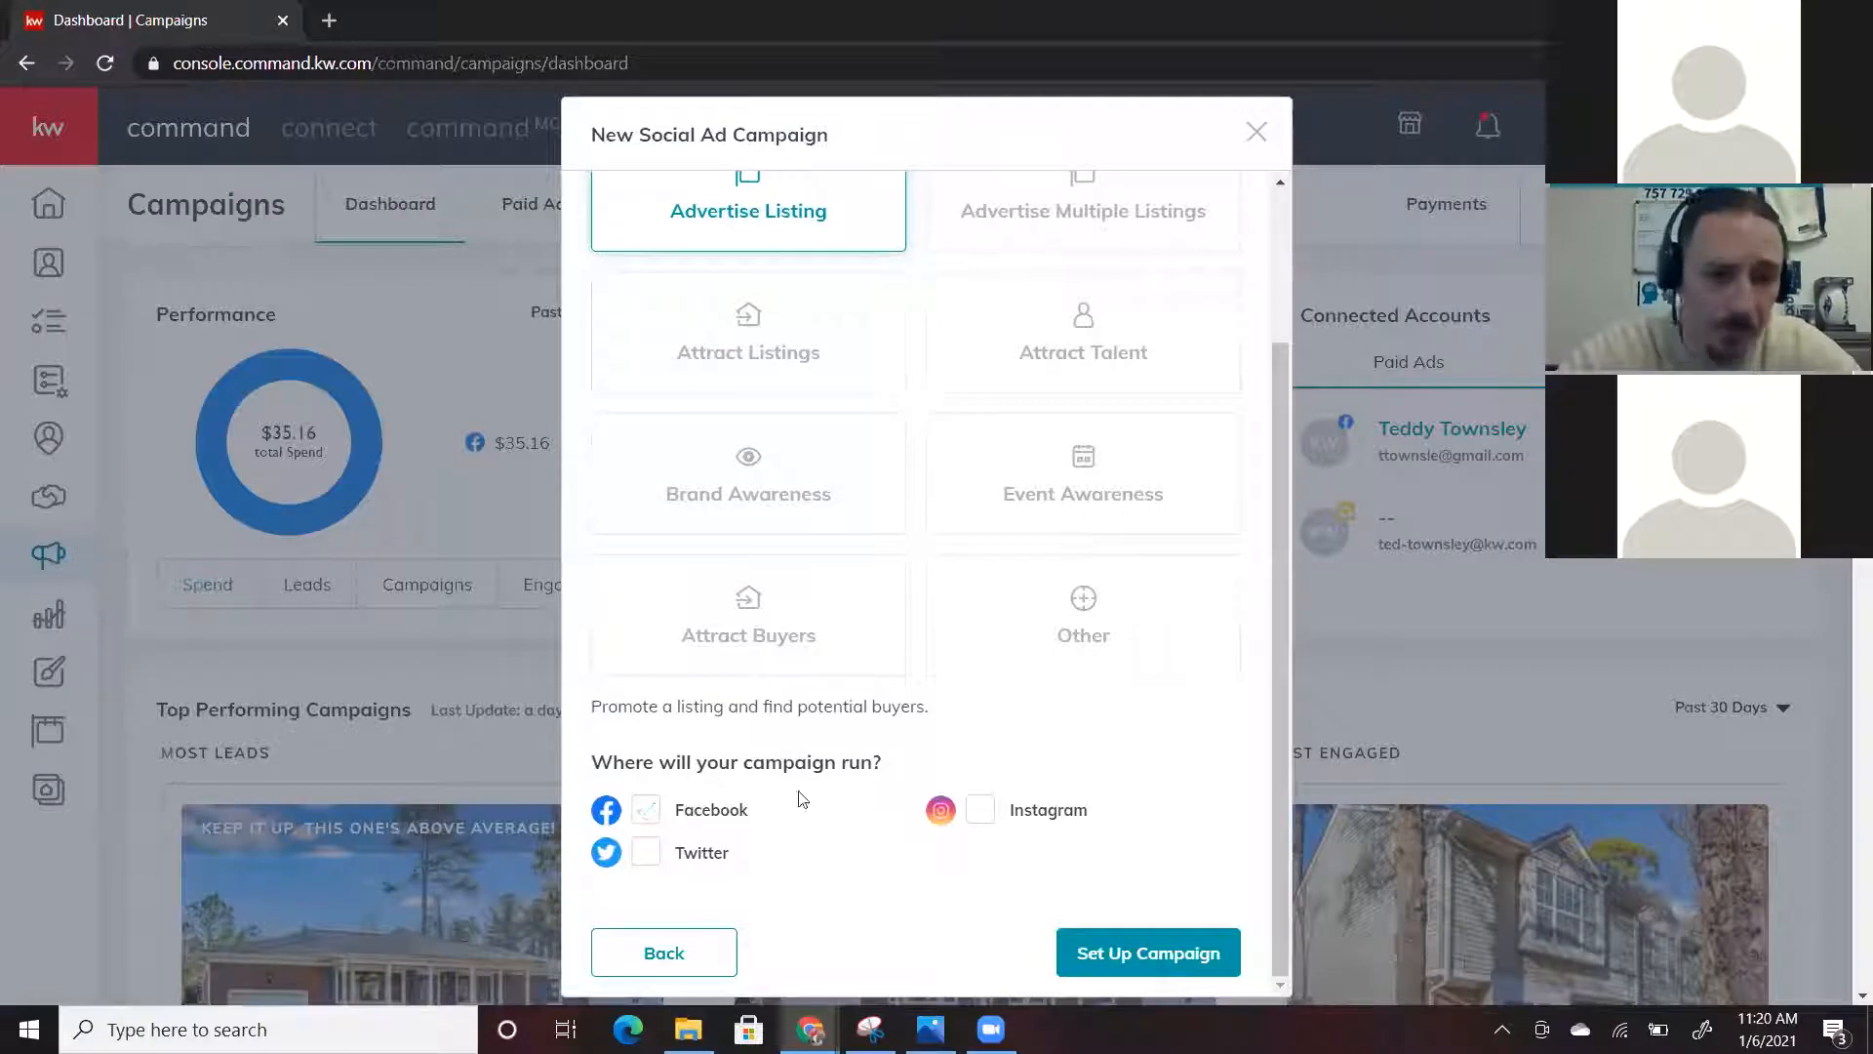
left_click(981, 810)
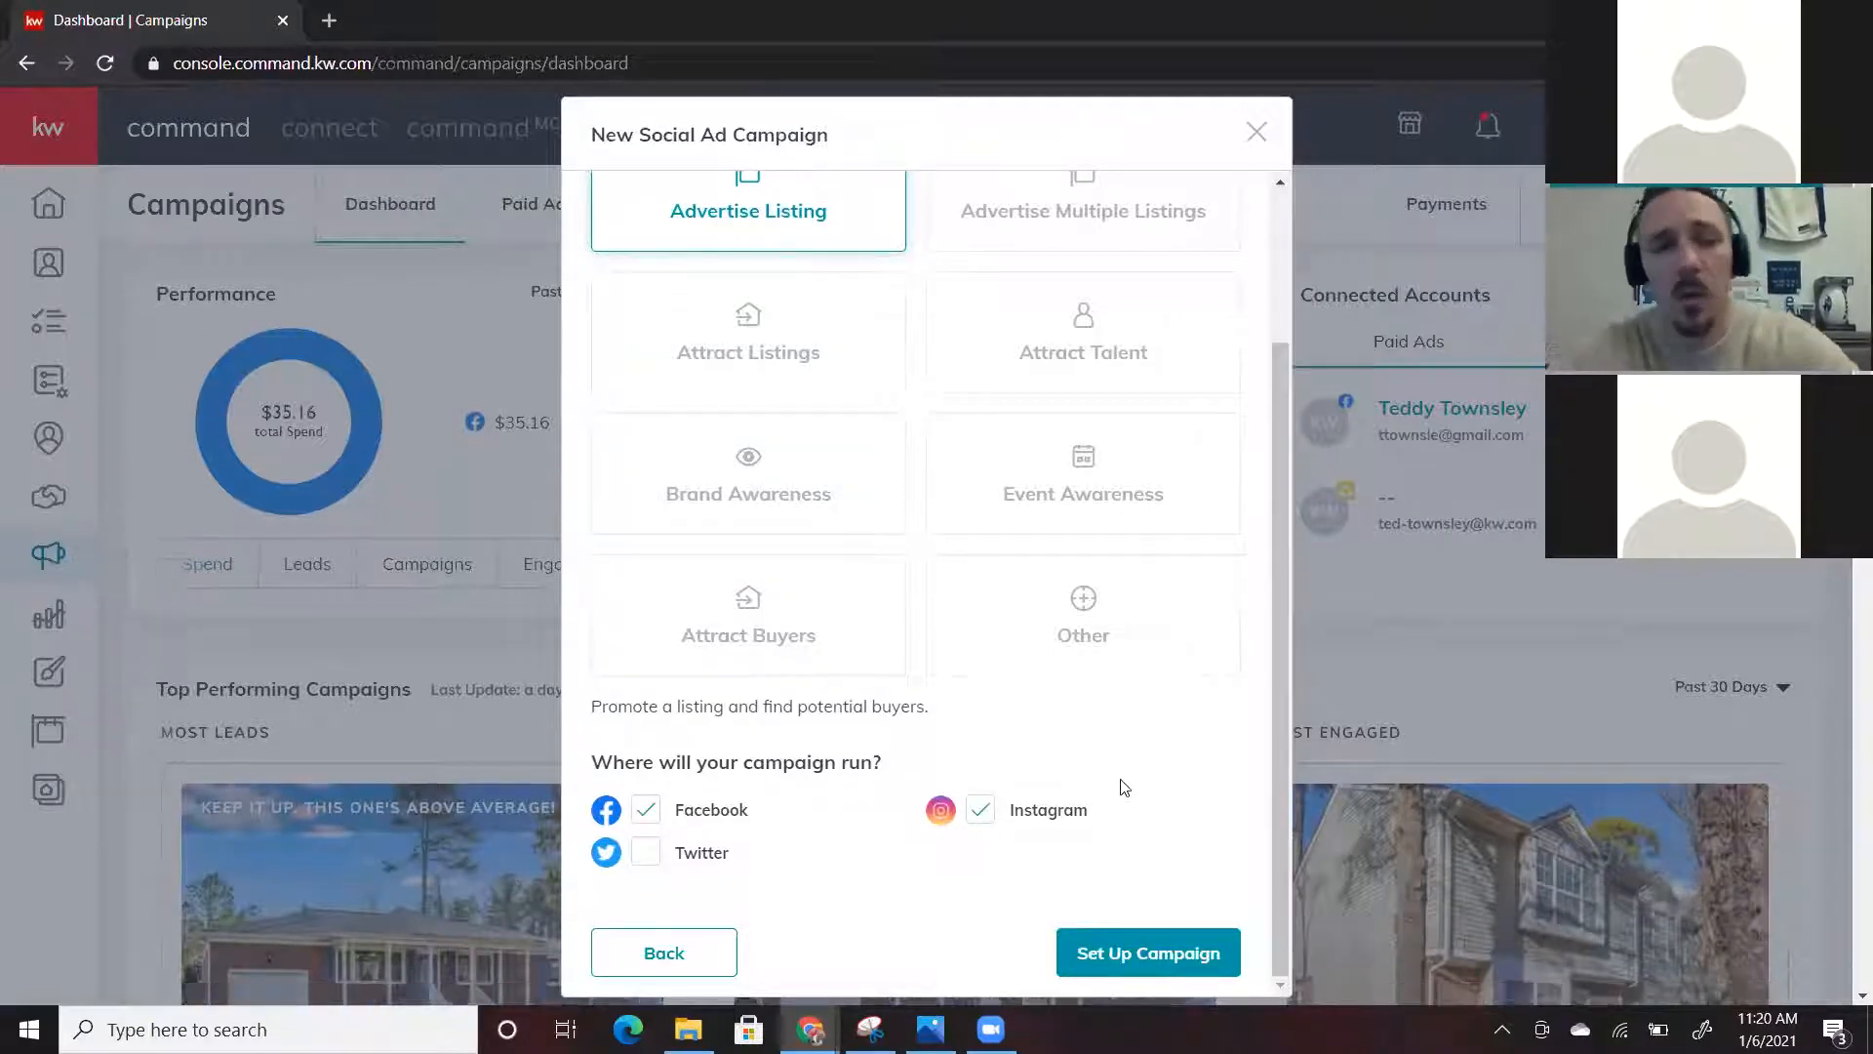
scroll(1122, 787, "down", 2)
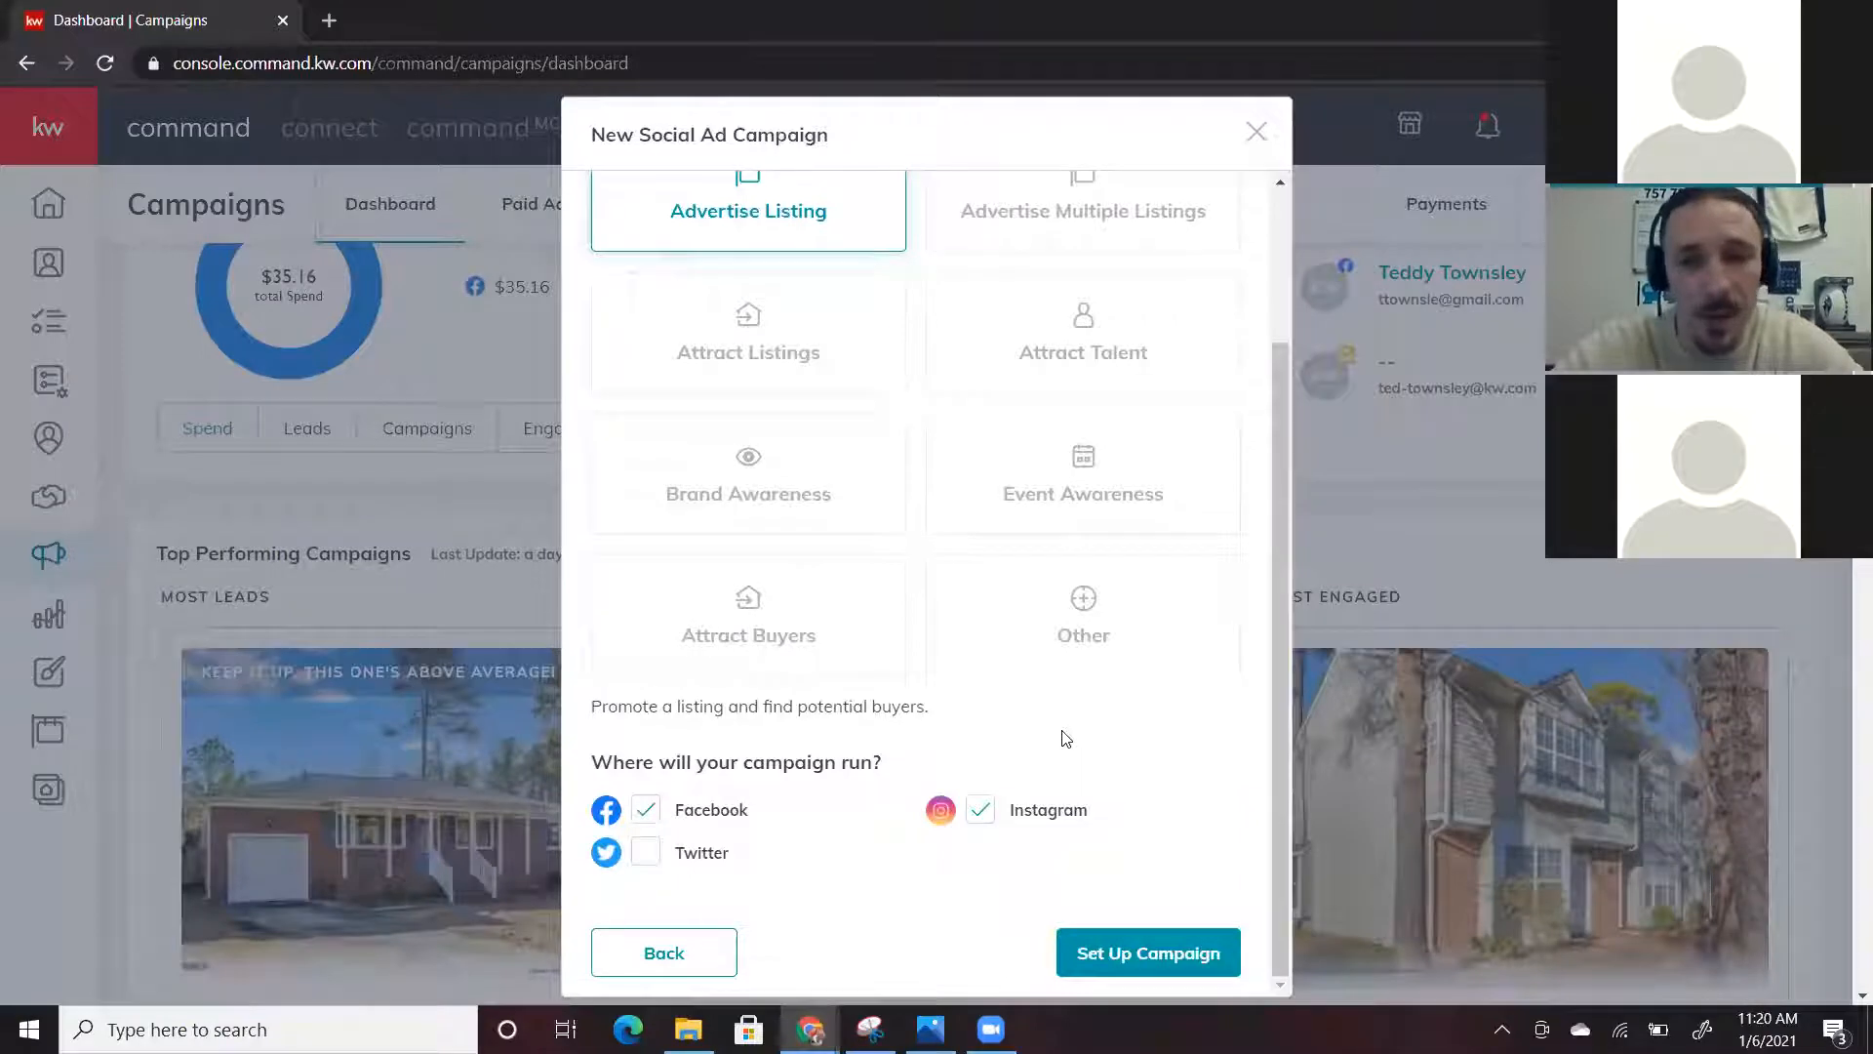
scroll(1066, 739, "down", 2)
scroll(1066, 742, "up", 2)
scroll(1077, 912, "down", 2)
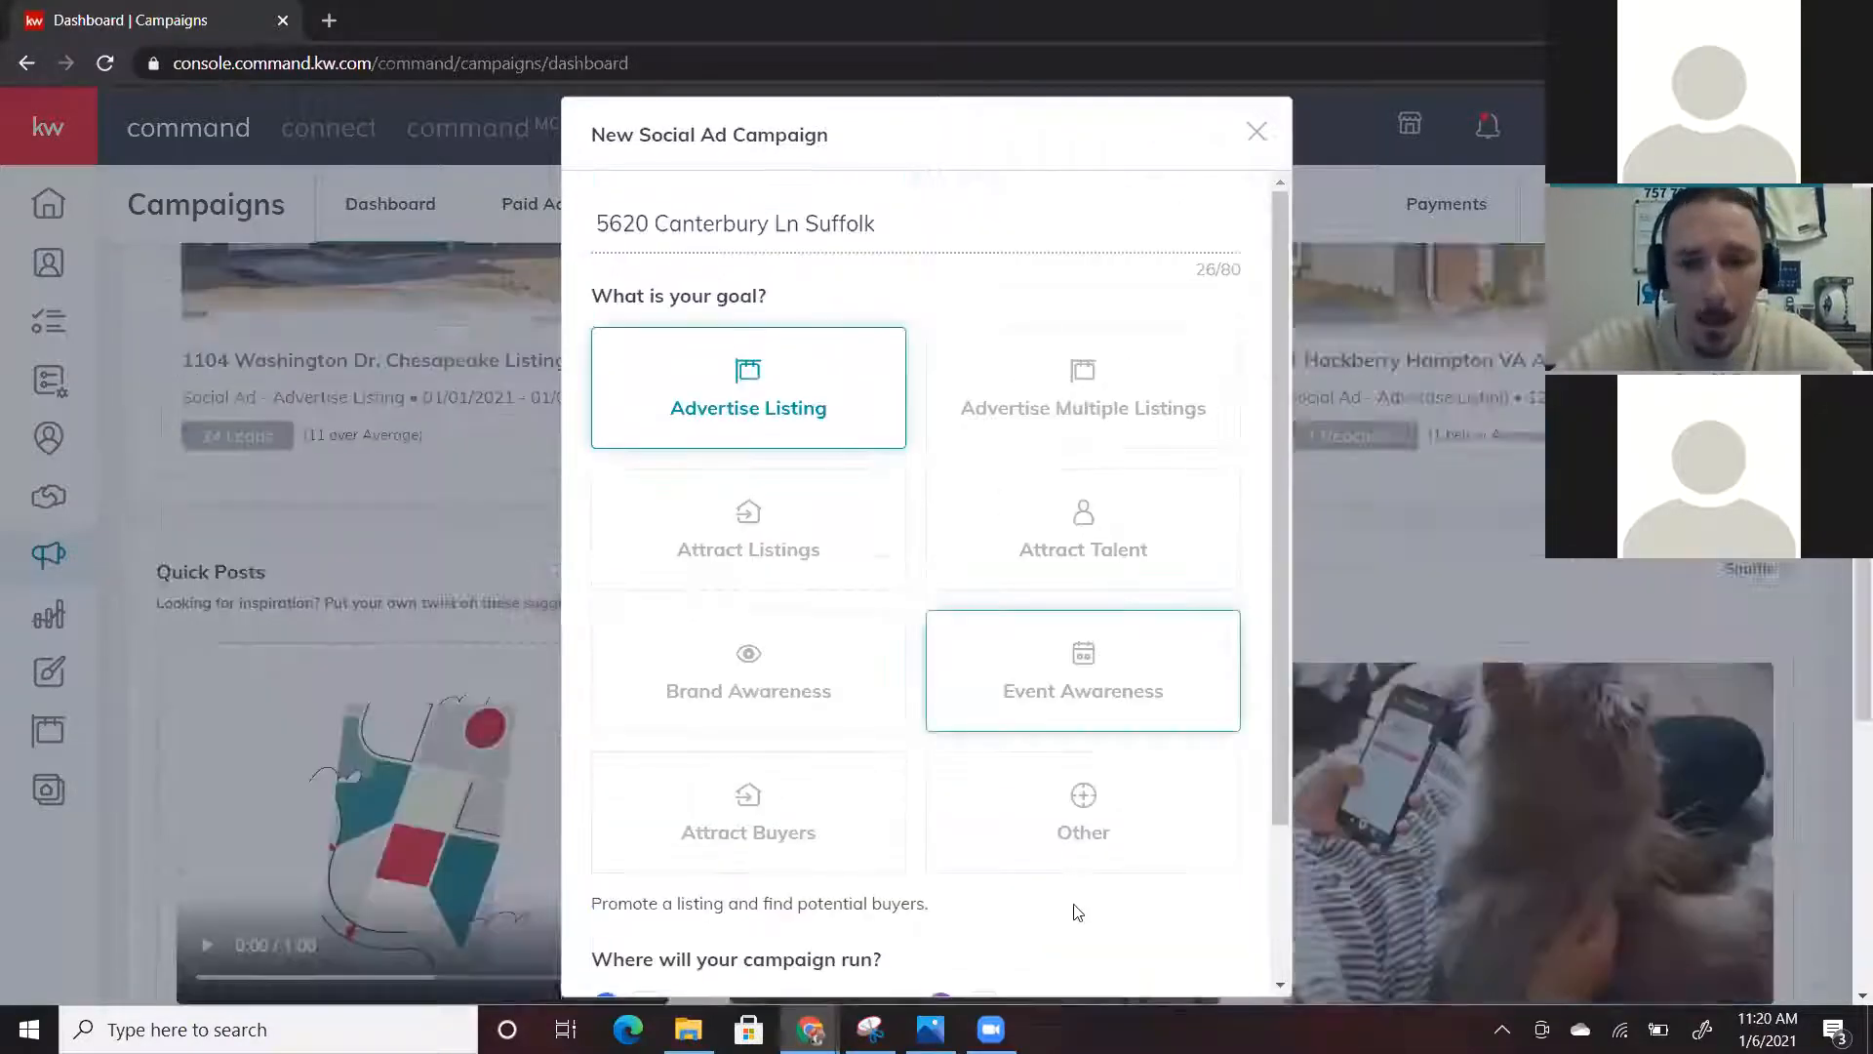
scroll(1116, 966, "down", 2)
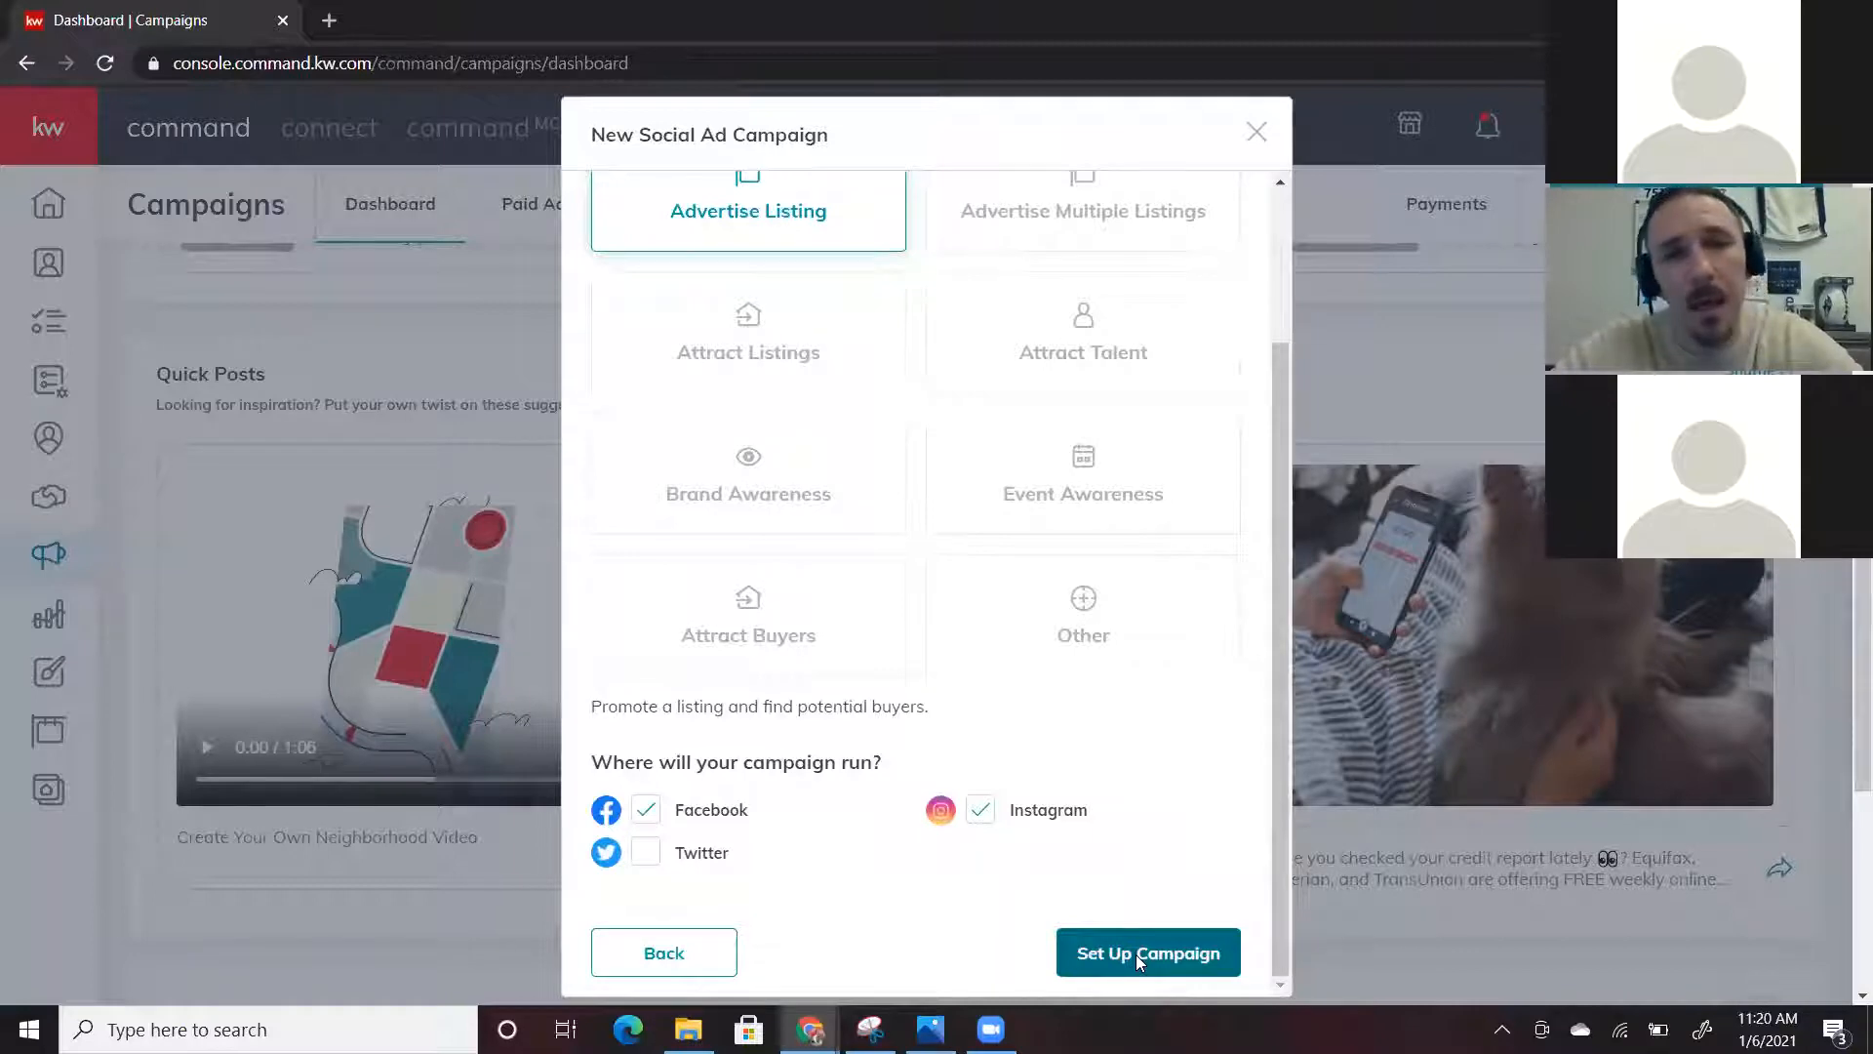
left_click(1135, 954)
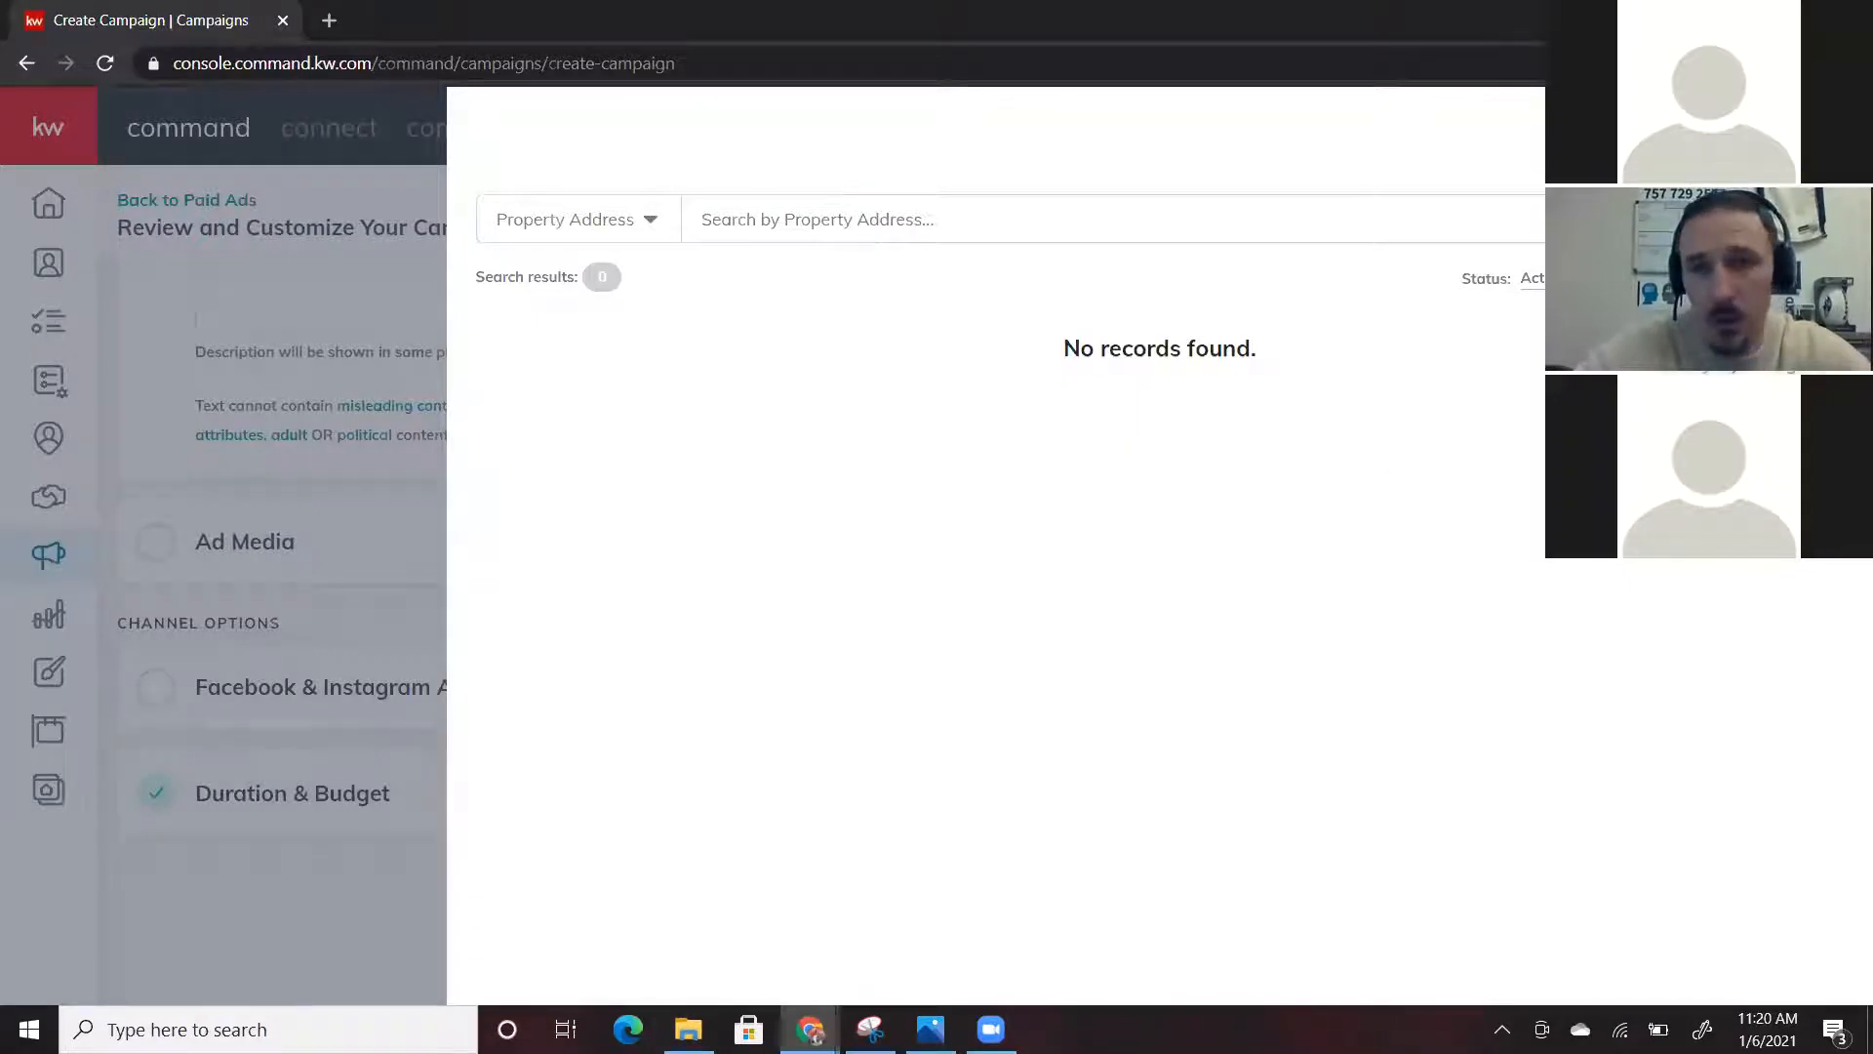
Dismiss the property search panel and scroll up to the empty Ad Text fields
left_click(816, 224)
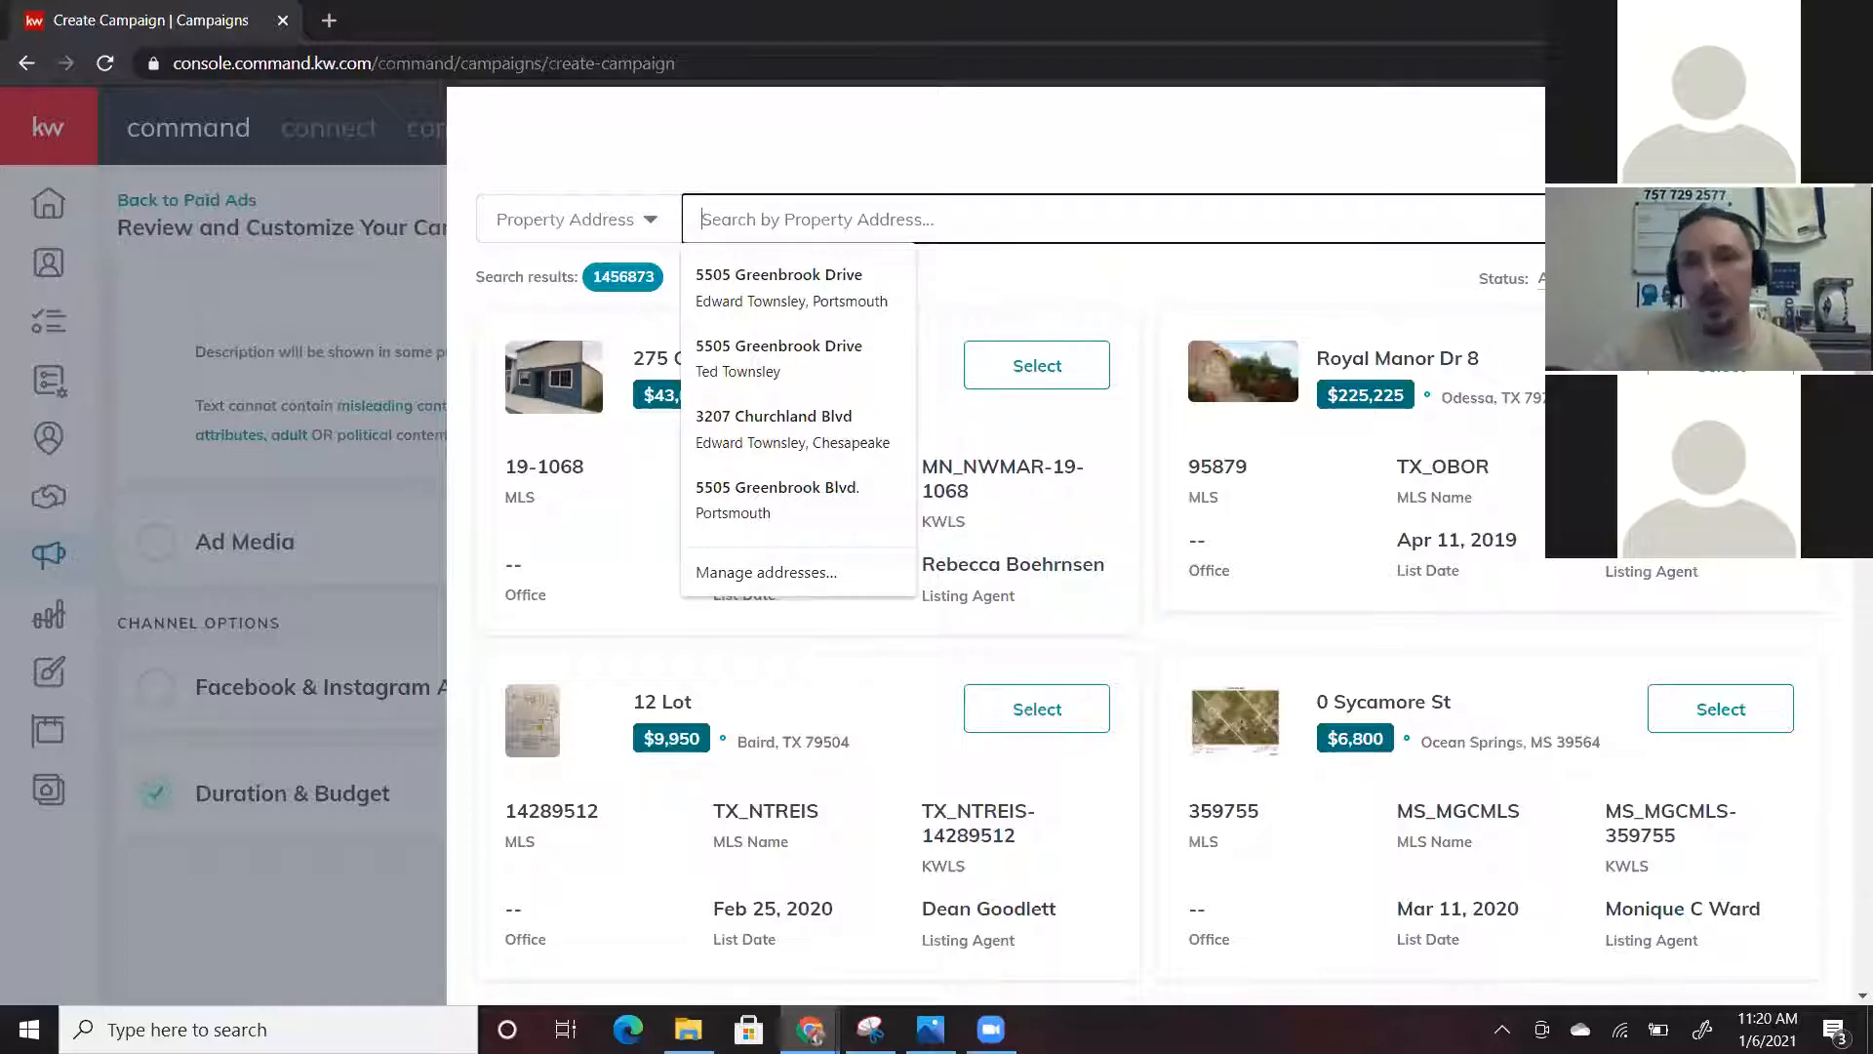
left_click(1815, 131)
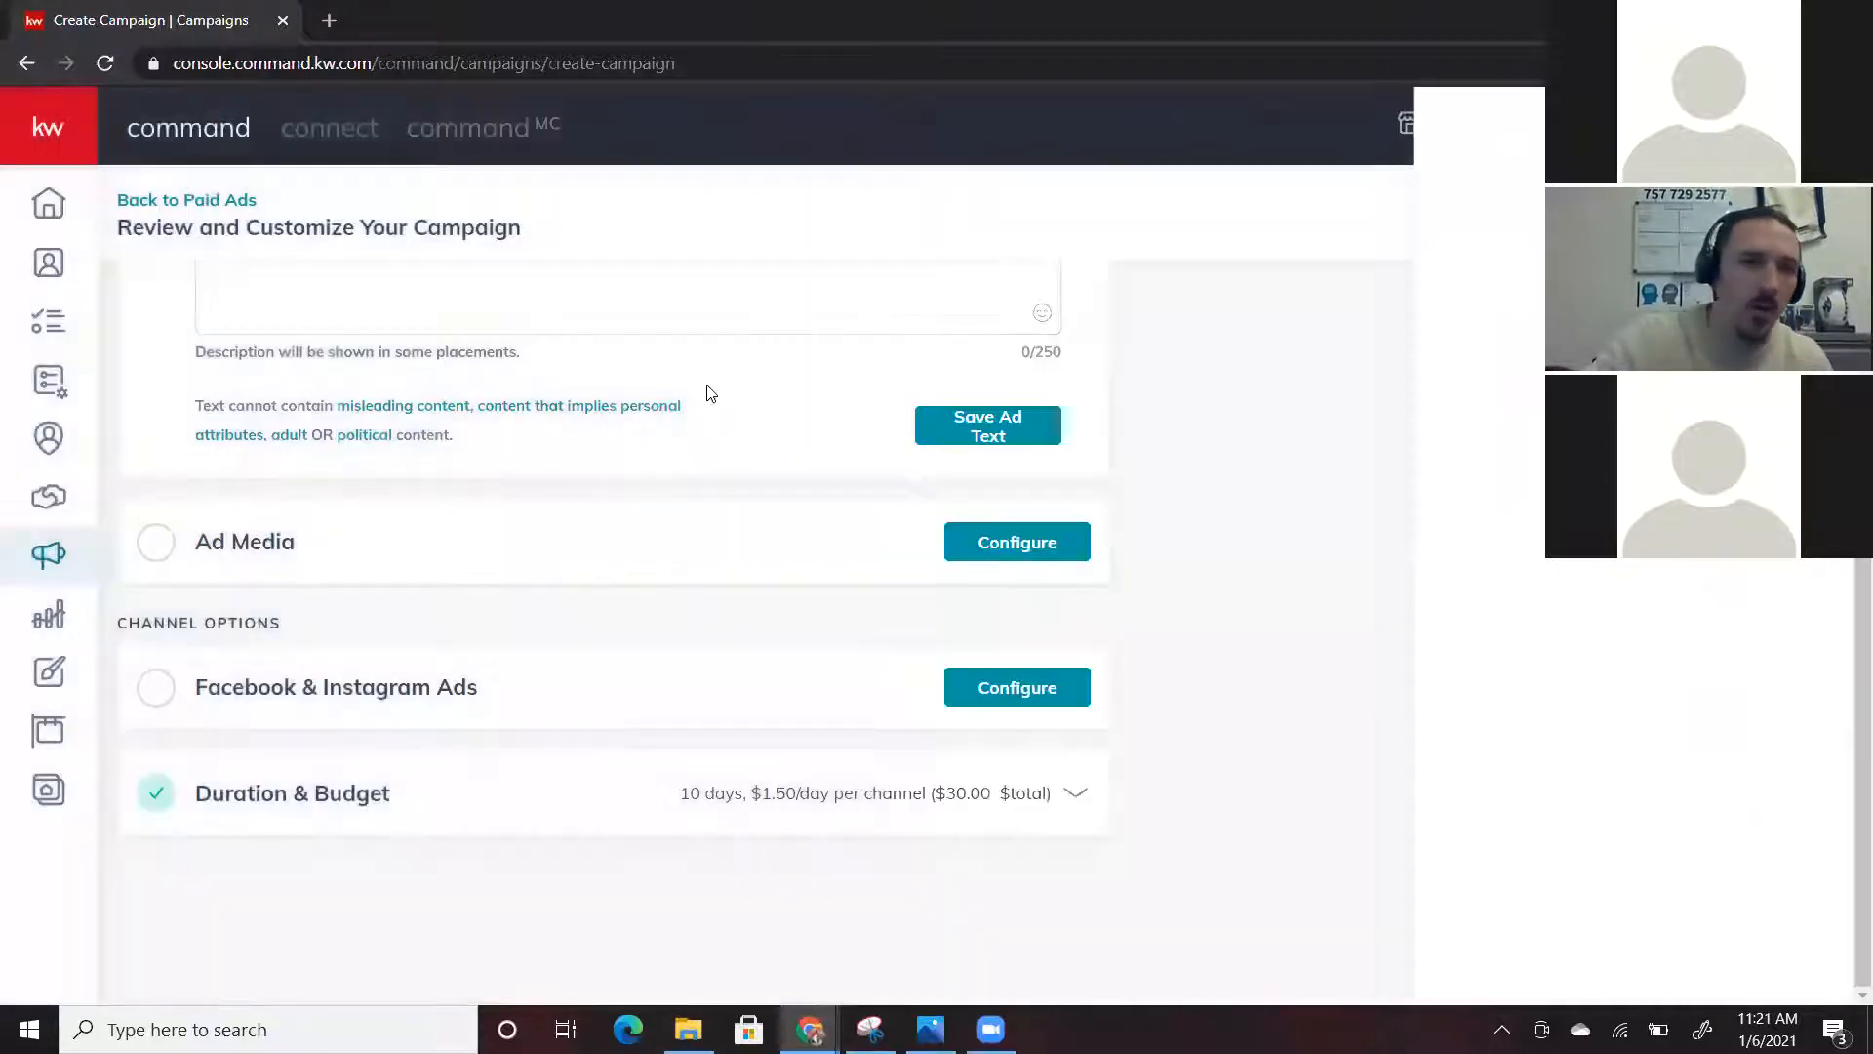
scroll(708, 386, "up", 6)
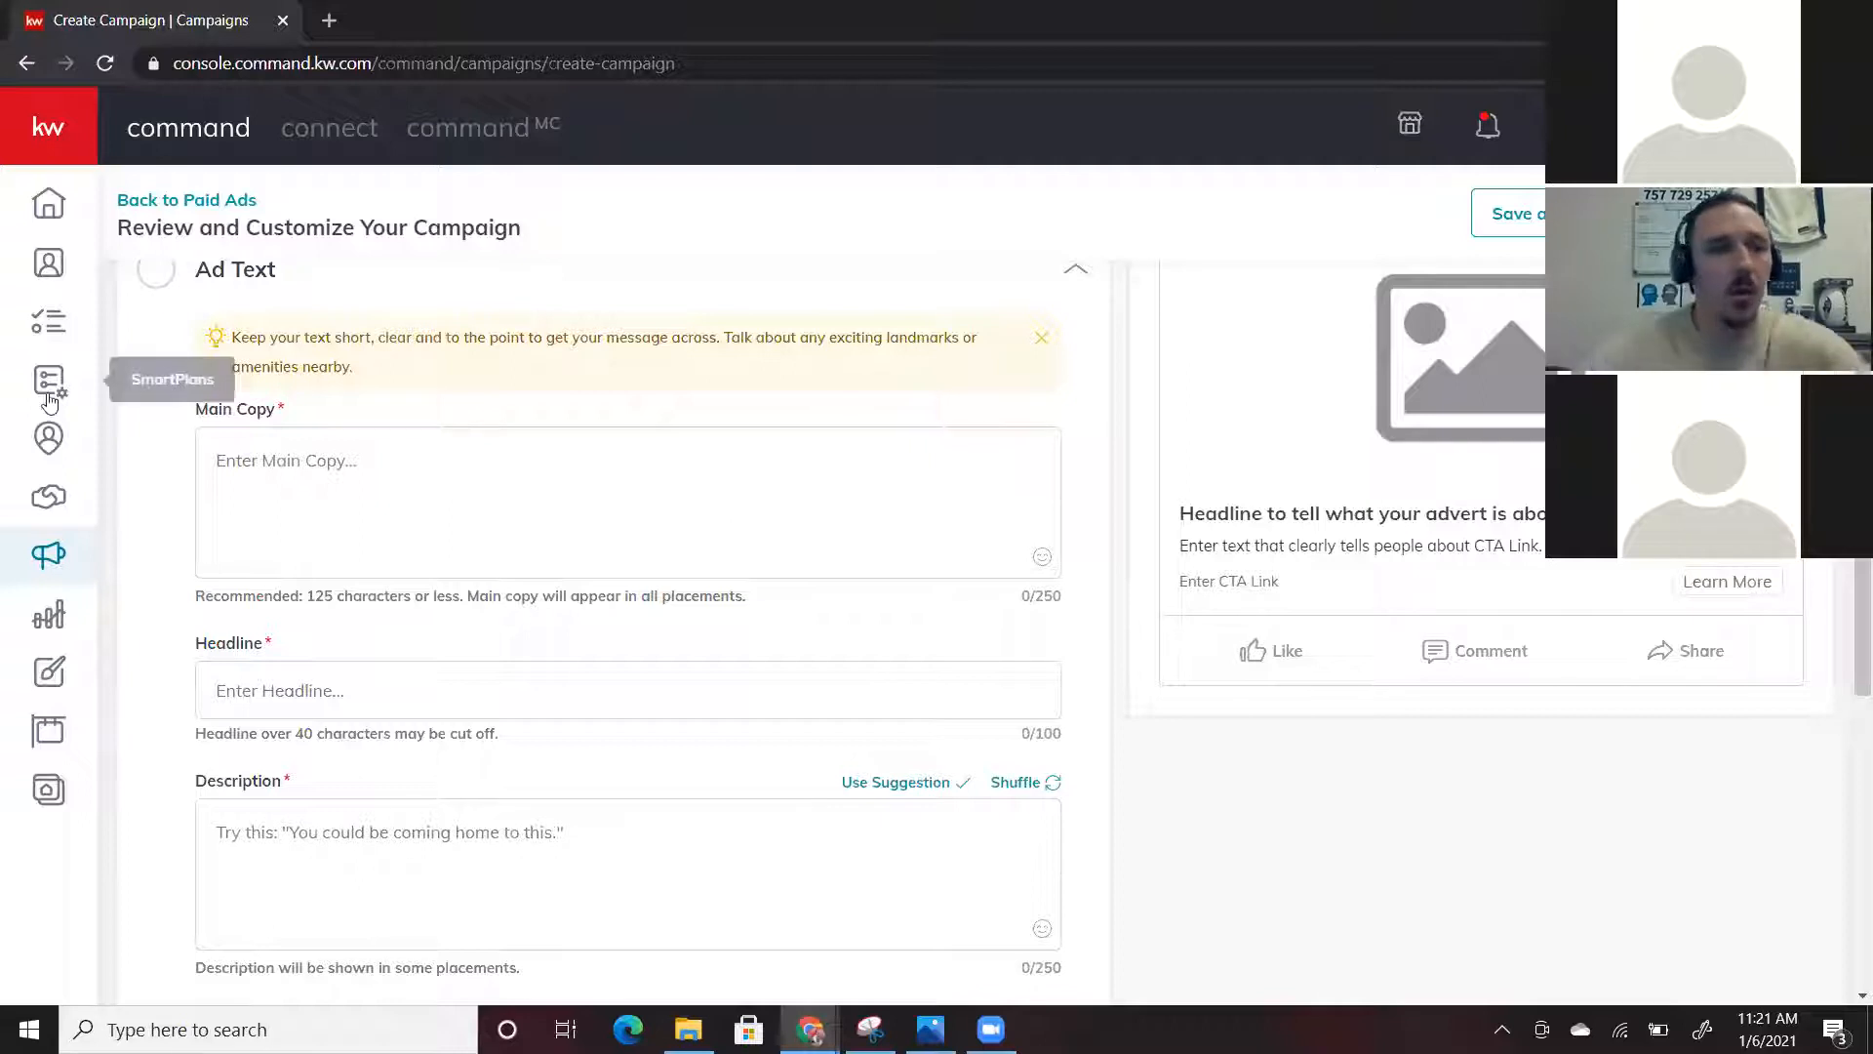
Write the main copy 'Check this one out for the New Year' followed by a red exclamation emoji
left_click(248, 464)
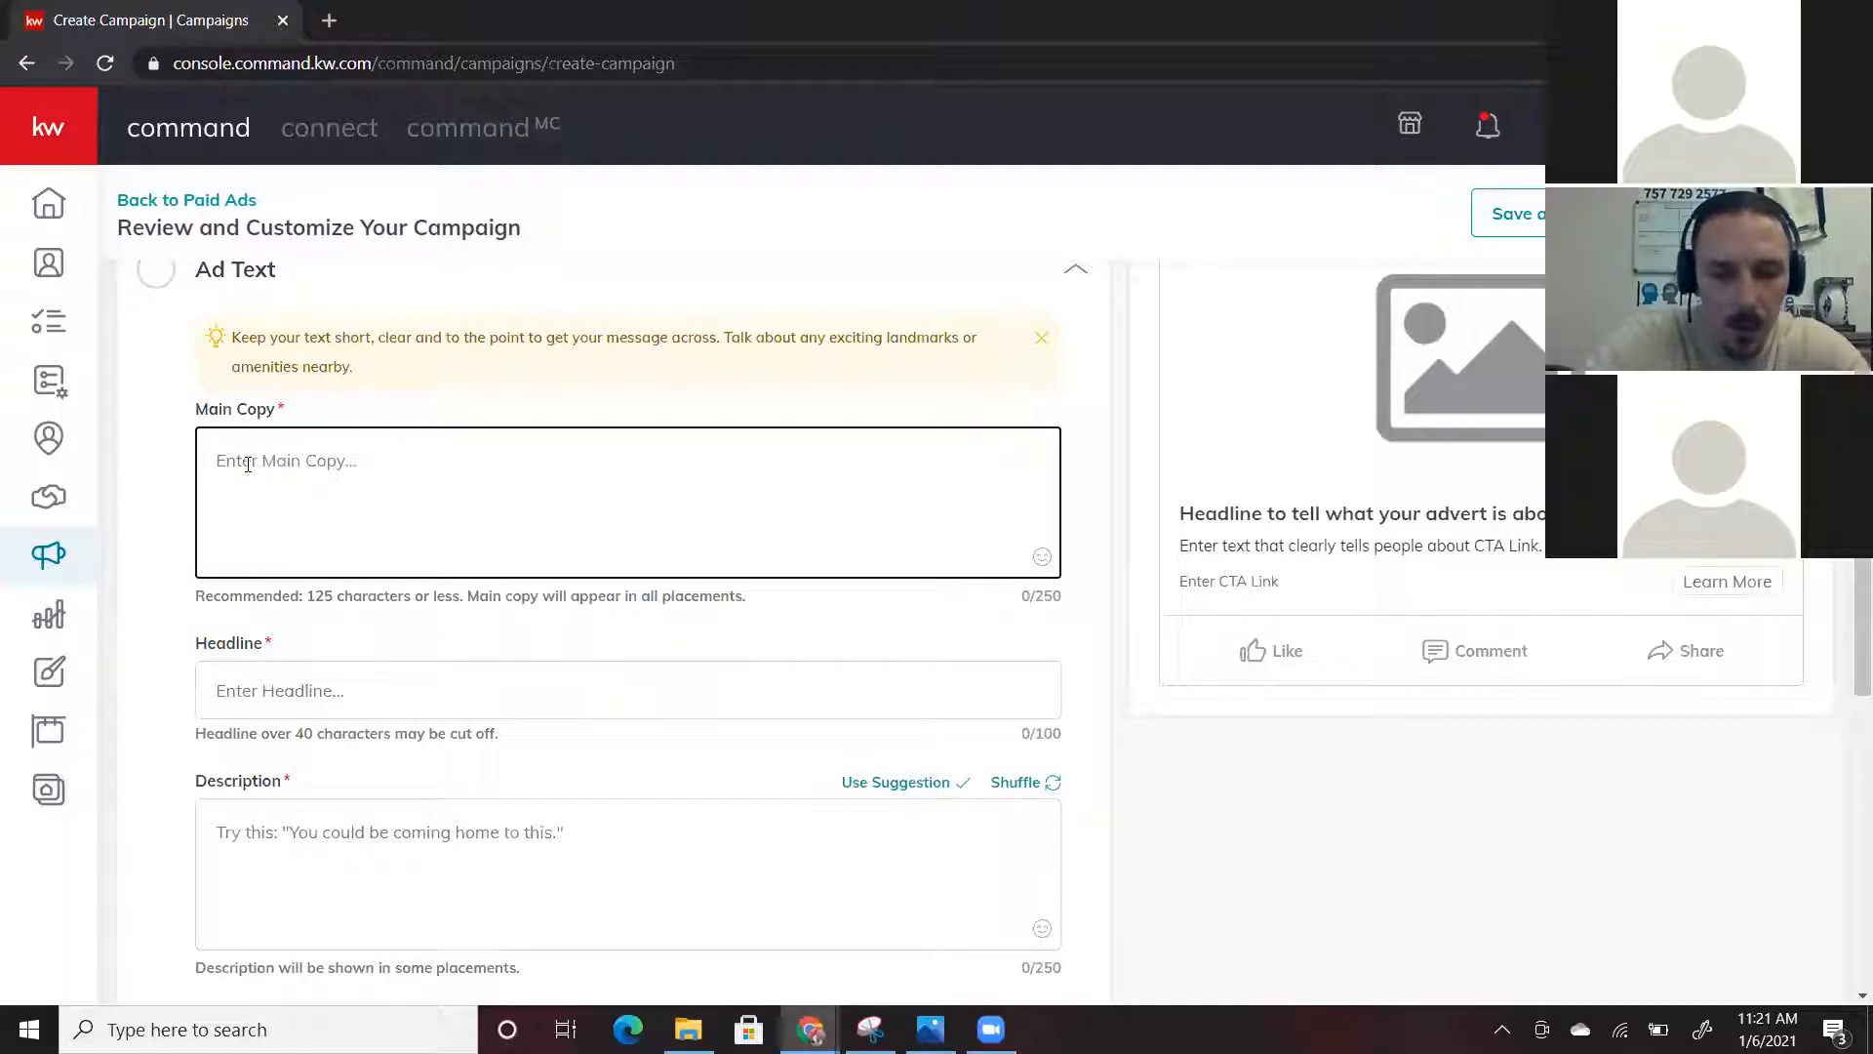
type("Check this o")
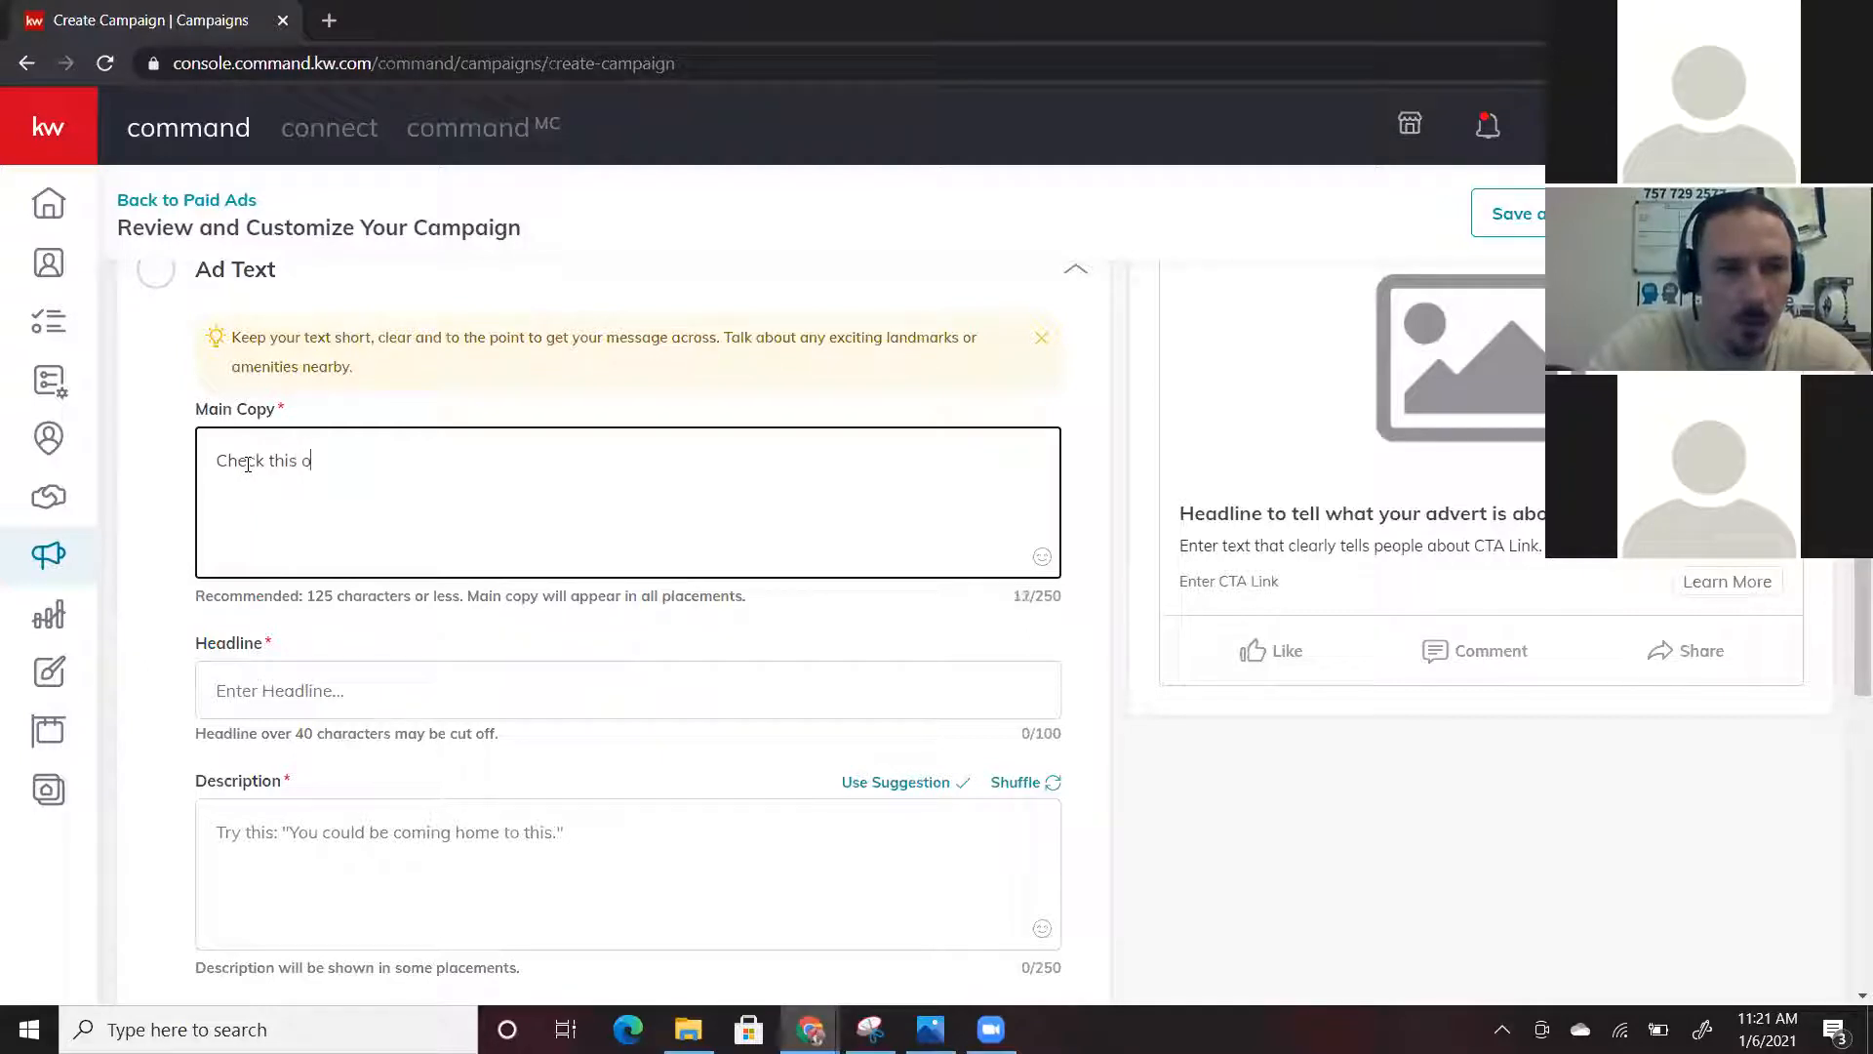
type("ne out for")
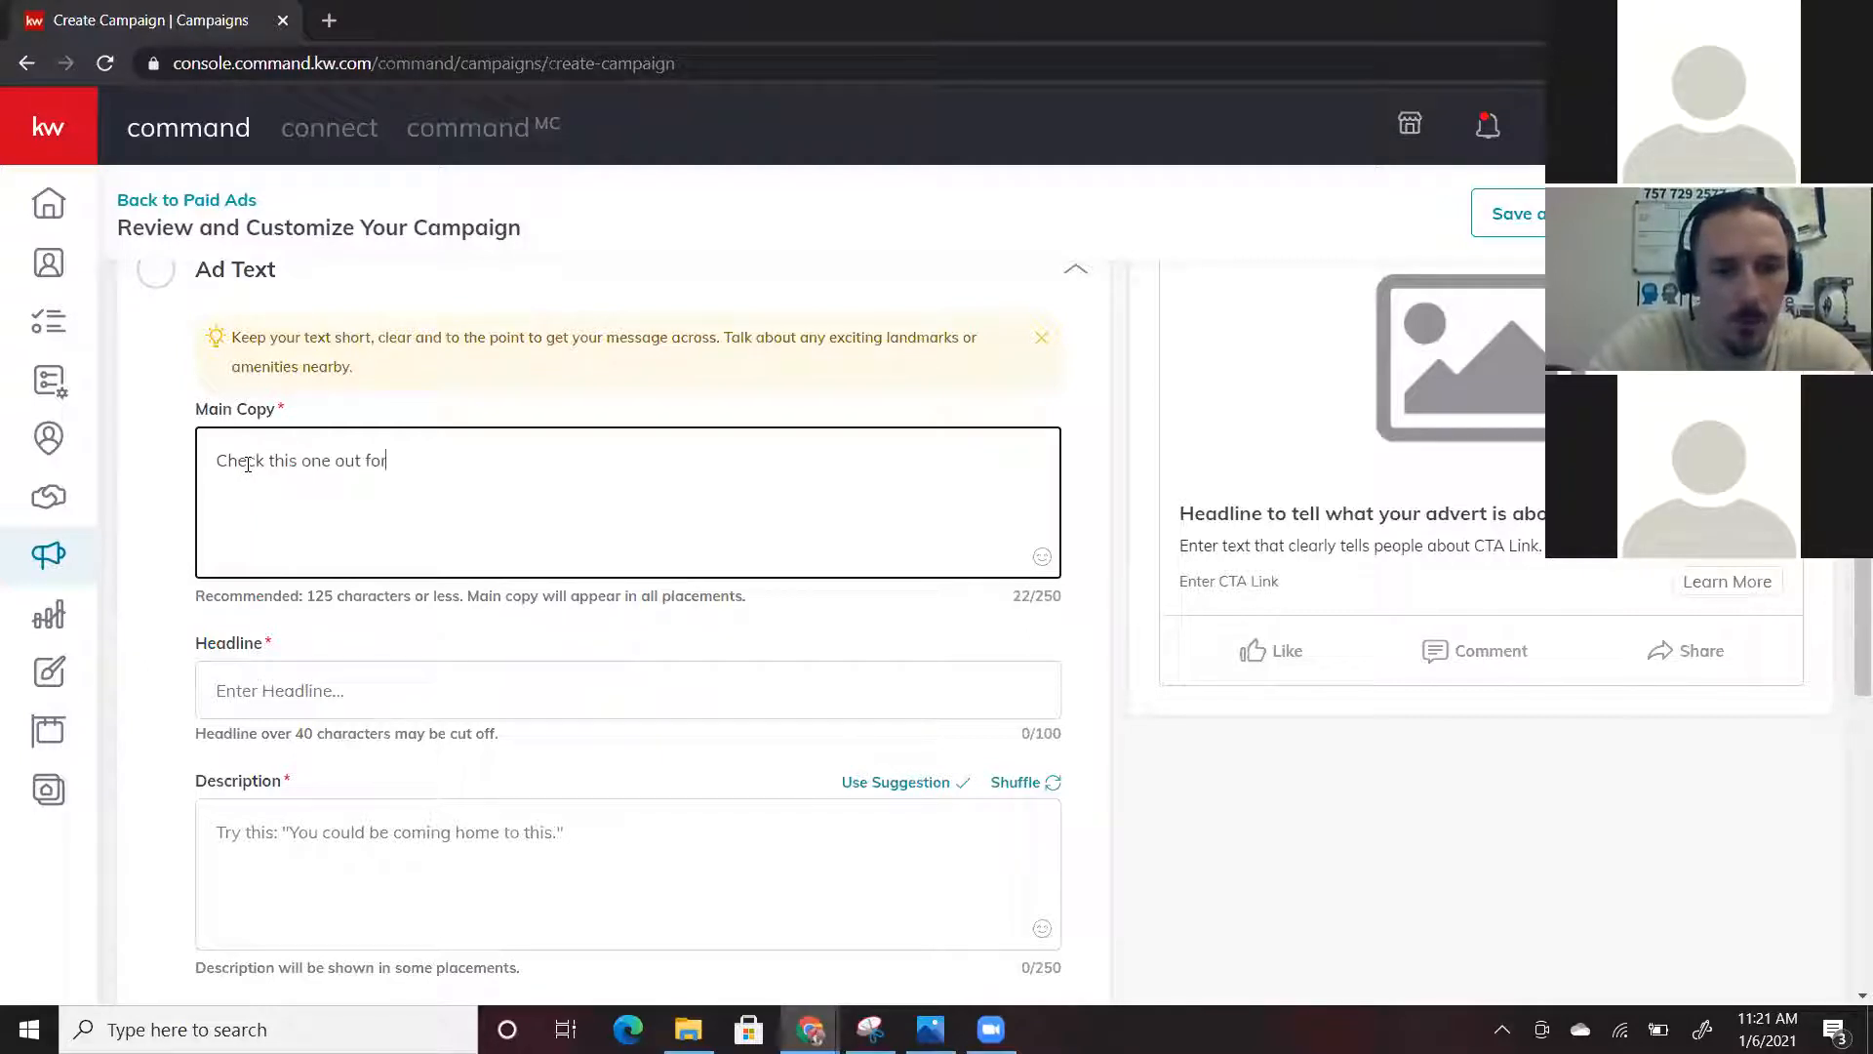
type(" the New Year")
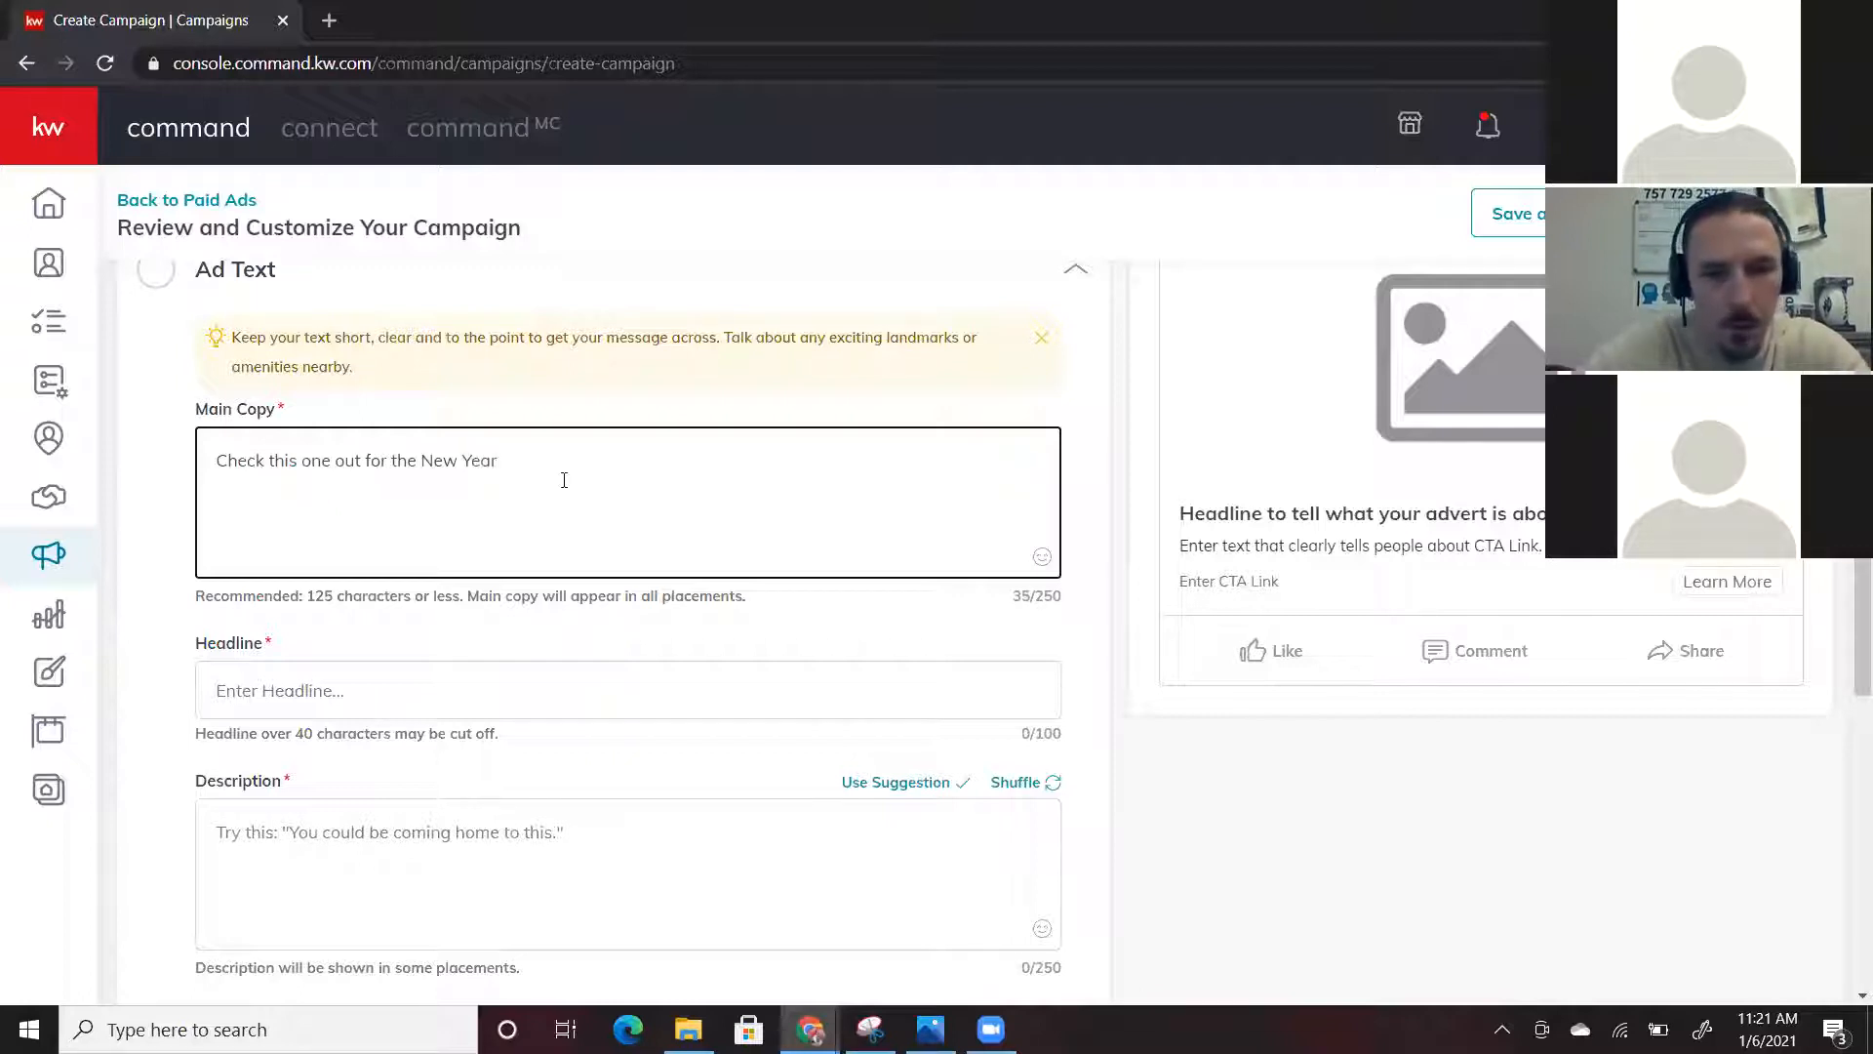
left_click(1042, 556)
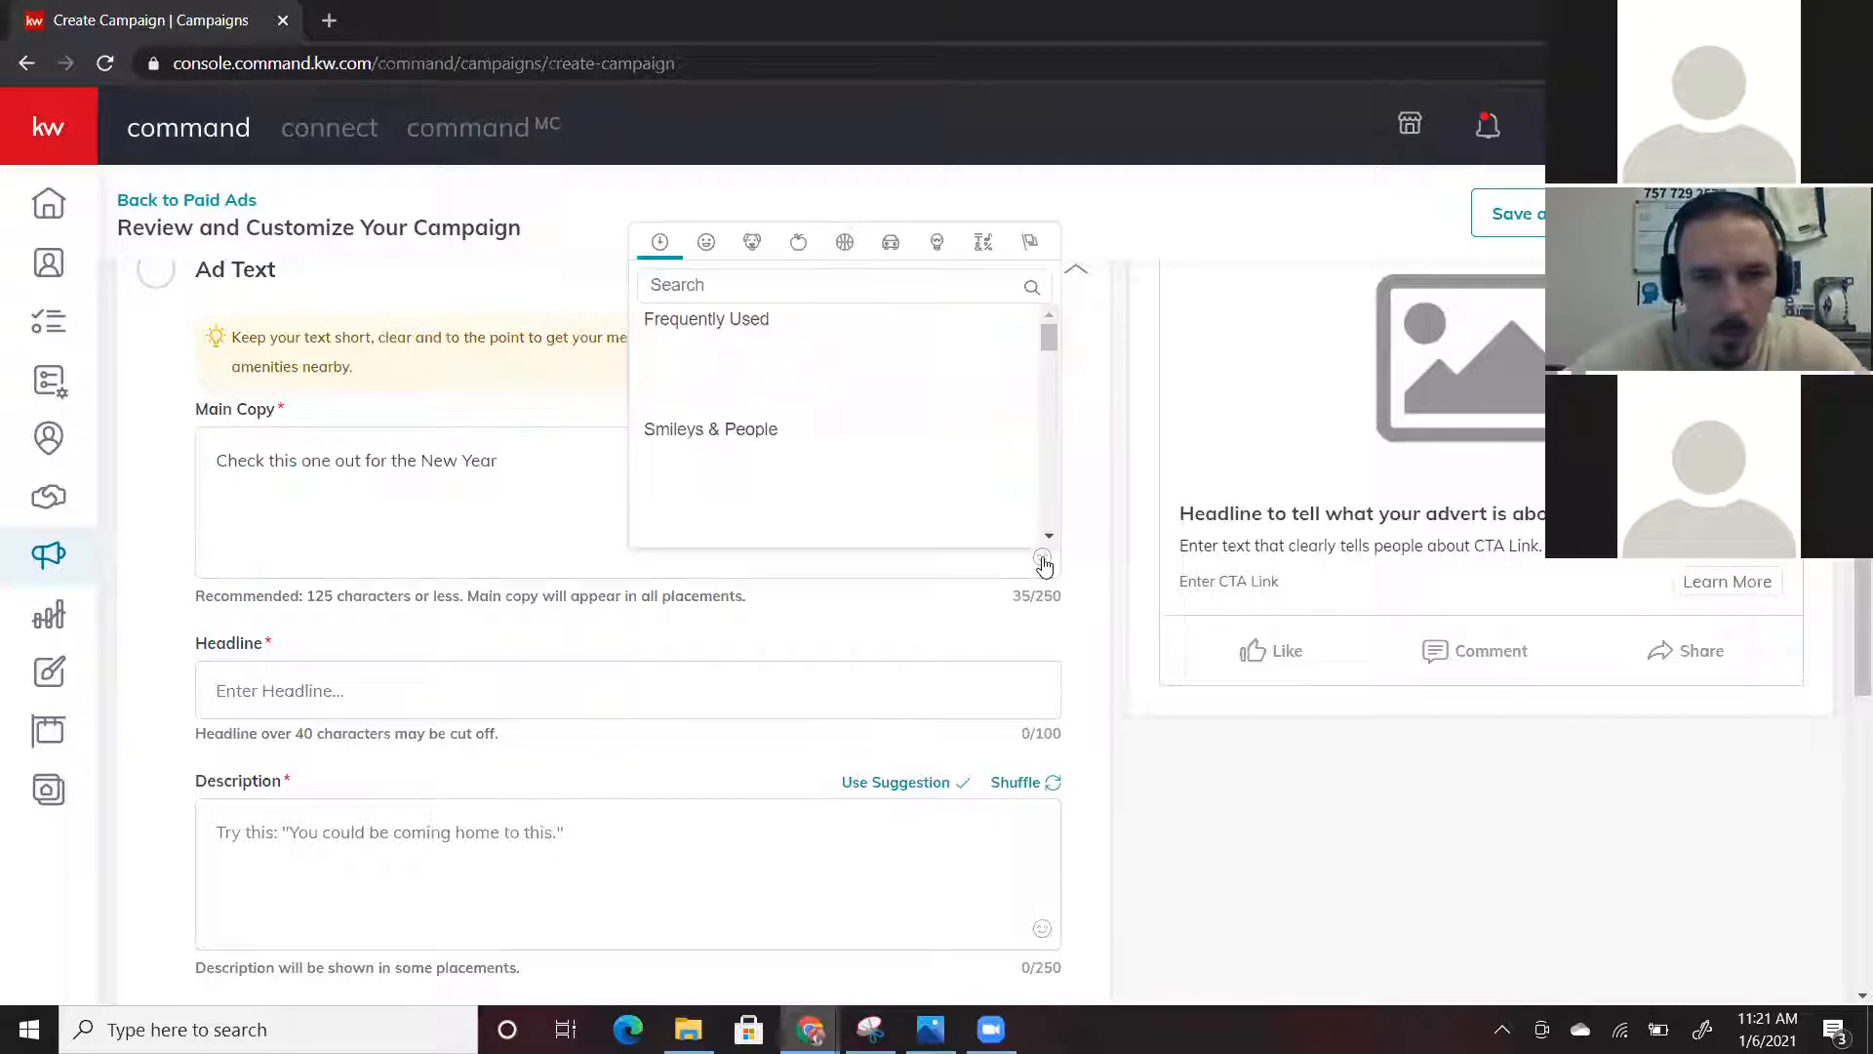
left_click(823, 285)
type("exc")
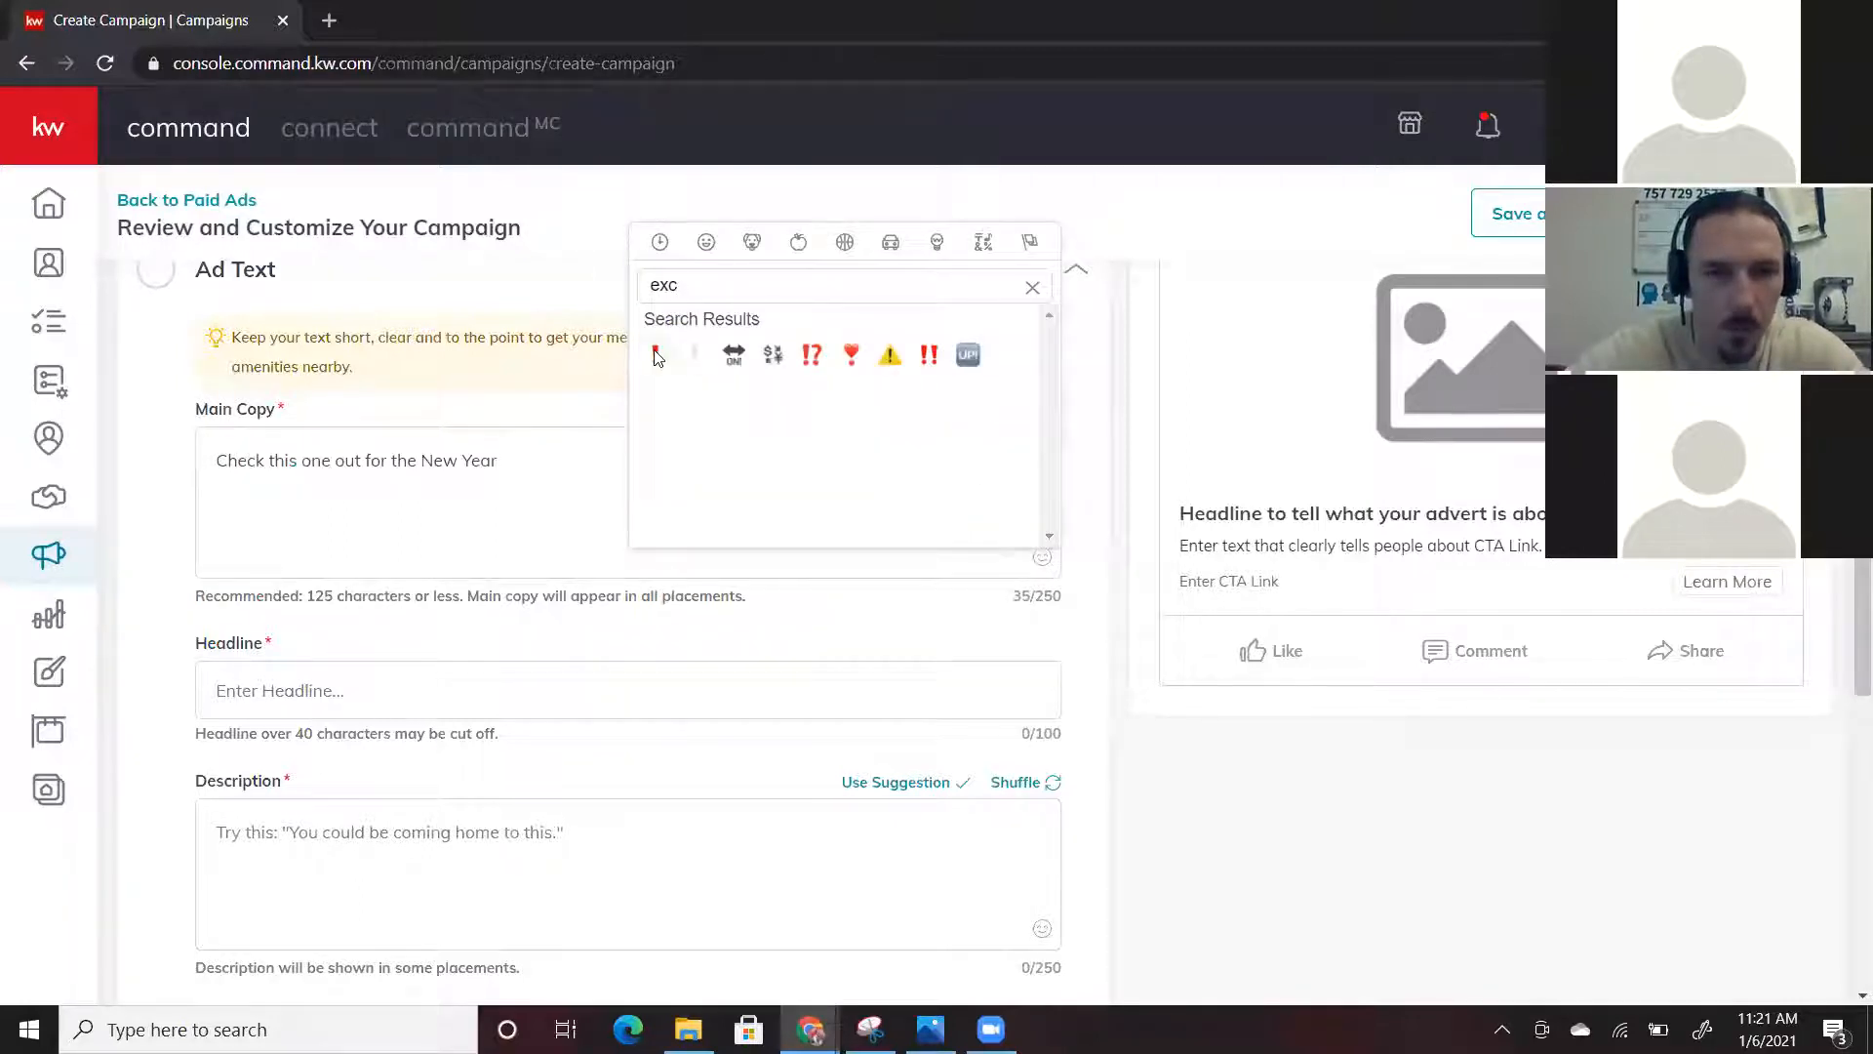
left_click(656, 357)
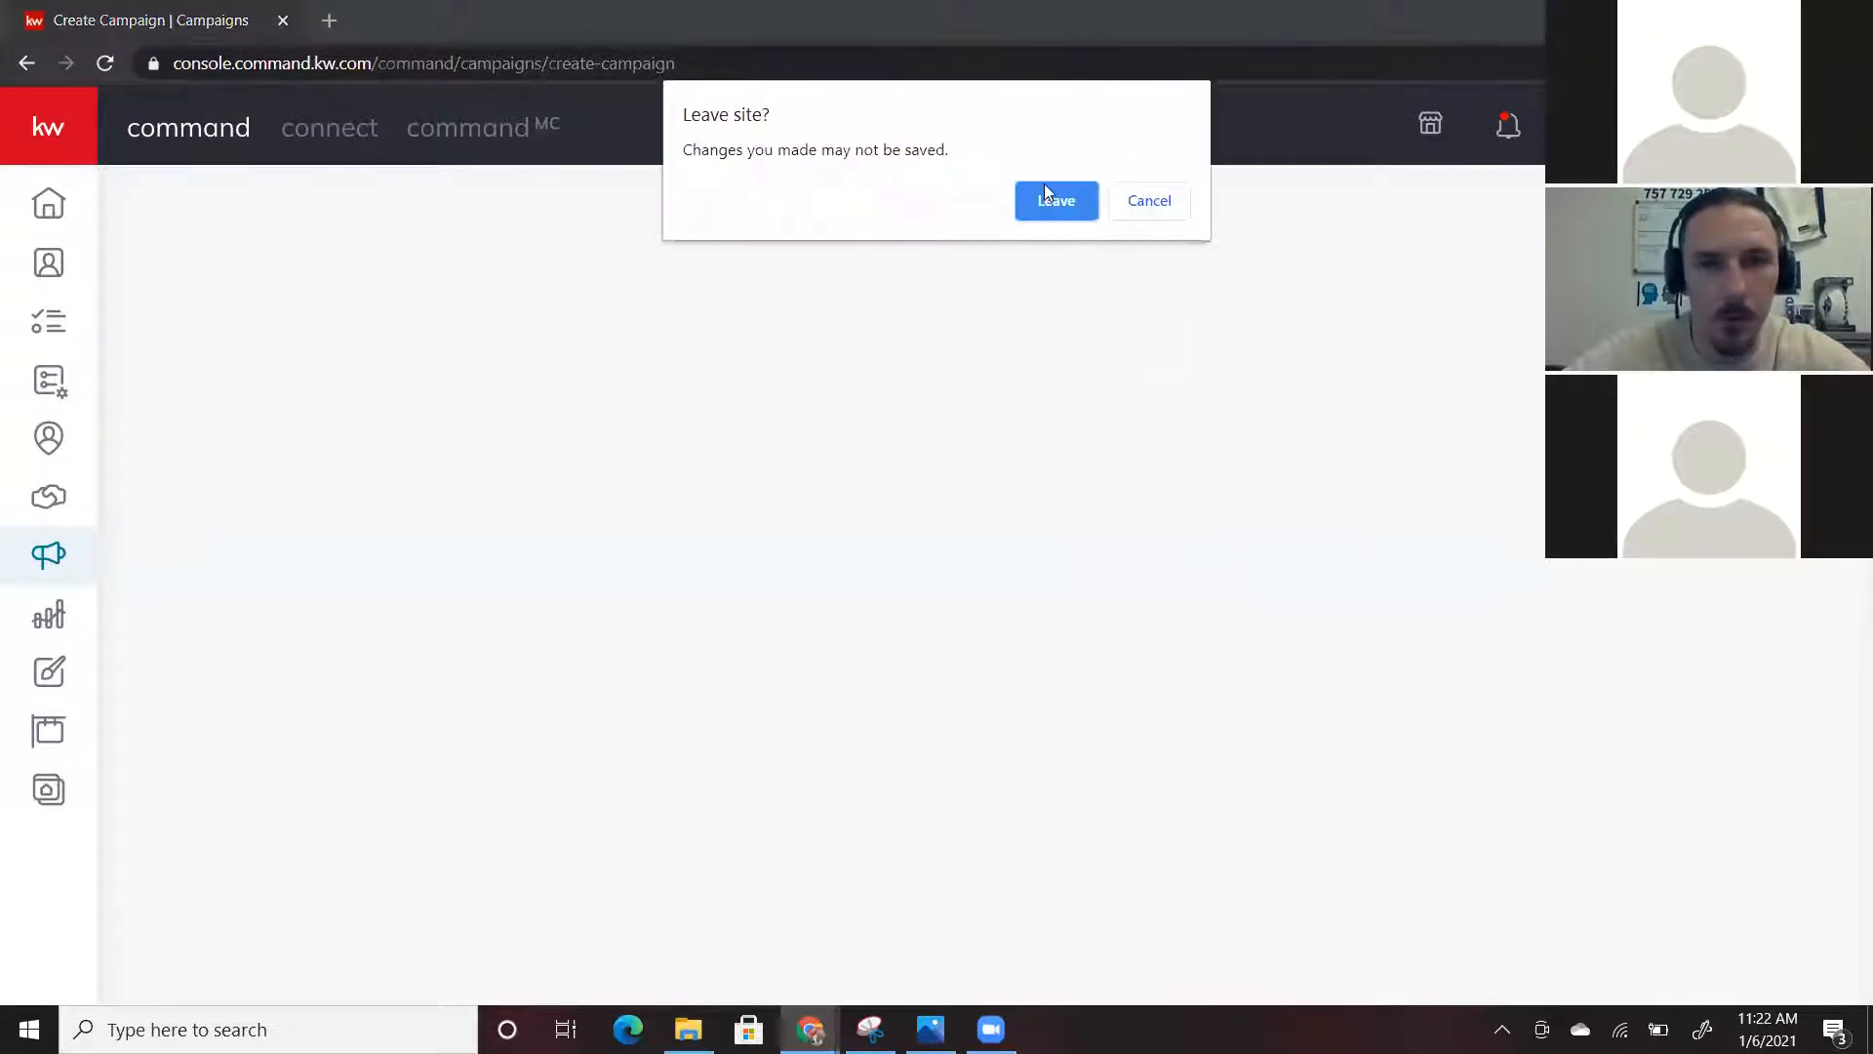
Leave the unsaved campaign page and open a new Google Chrome window from the taskbar
left_click(1045, 199)
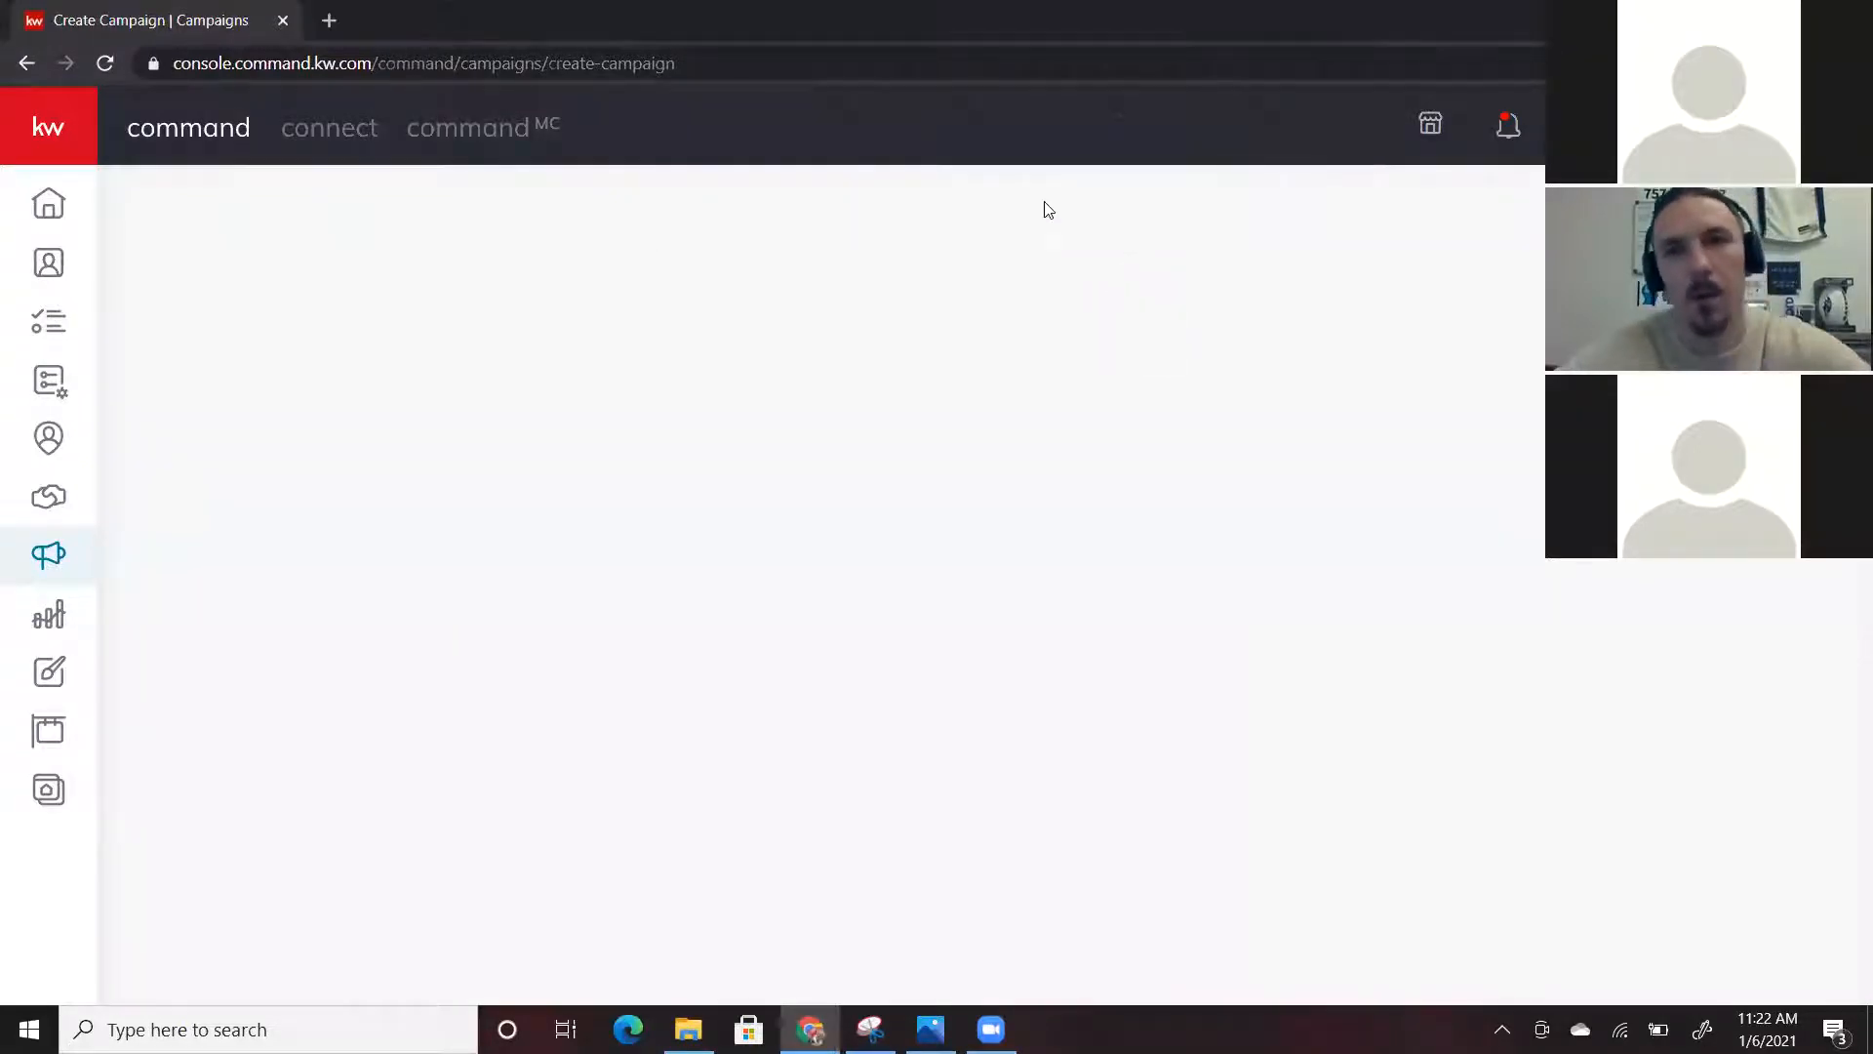
left_click(820, 1005)
mouse_move(812, 1028)
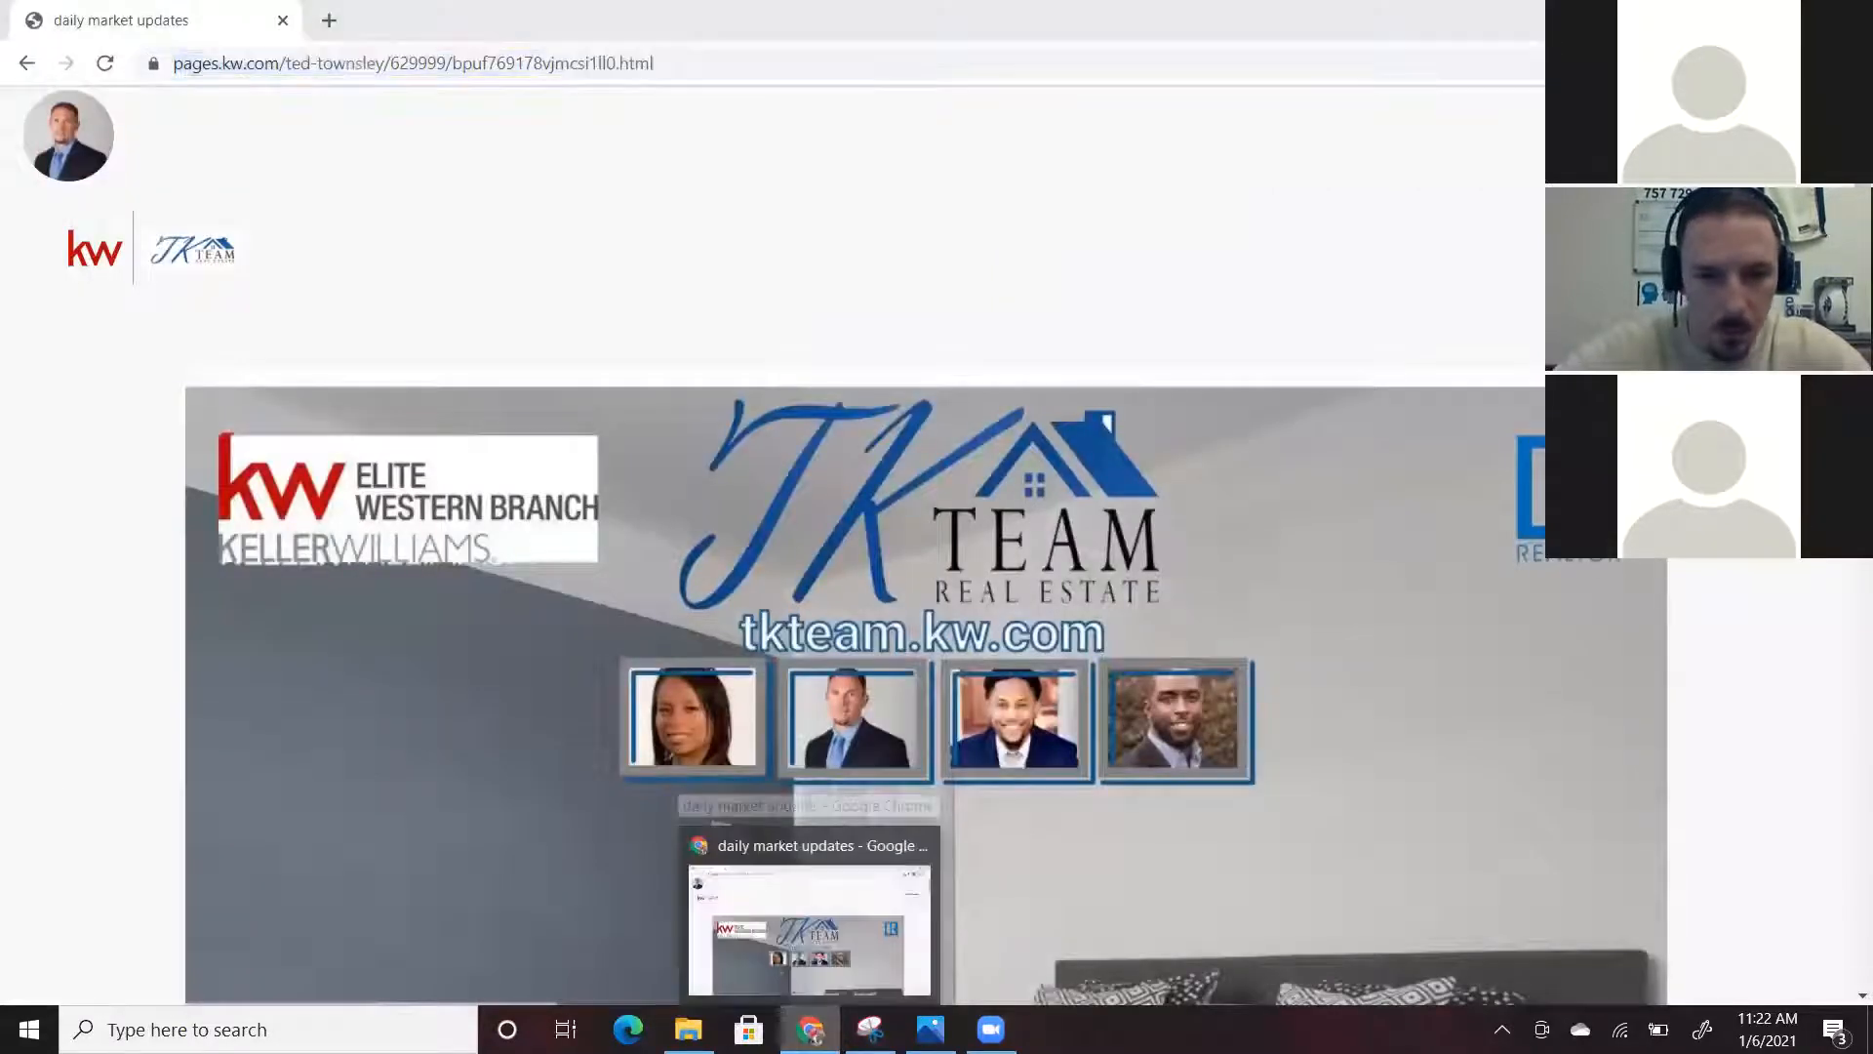
mouse_move(750, 924)
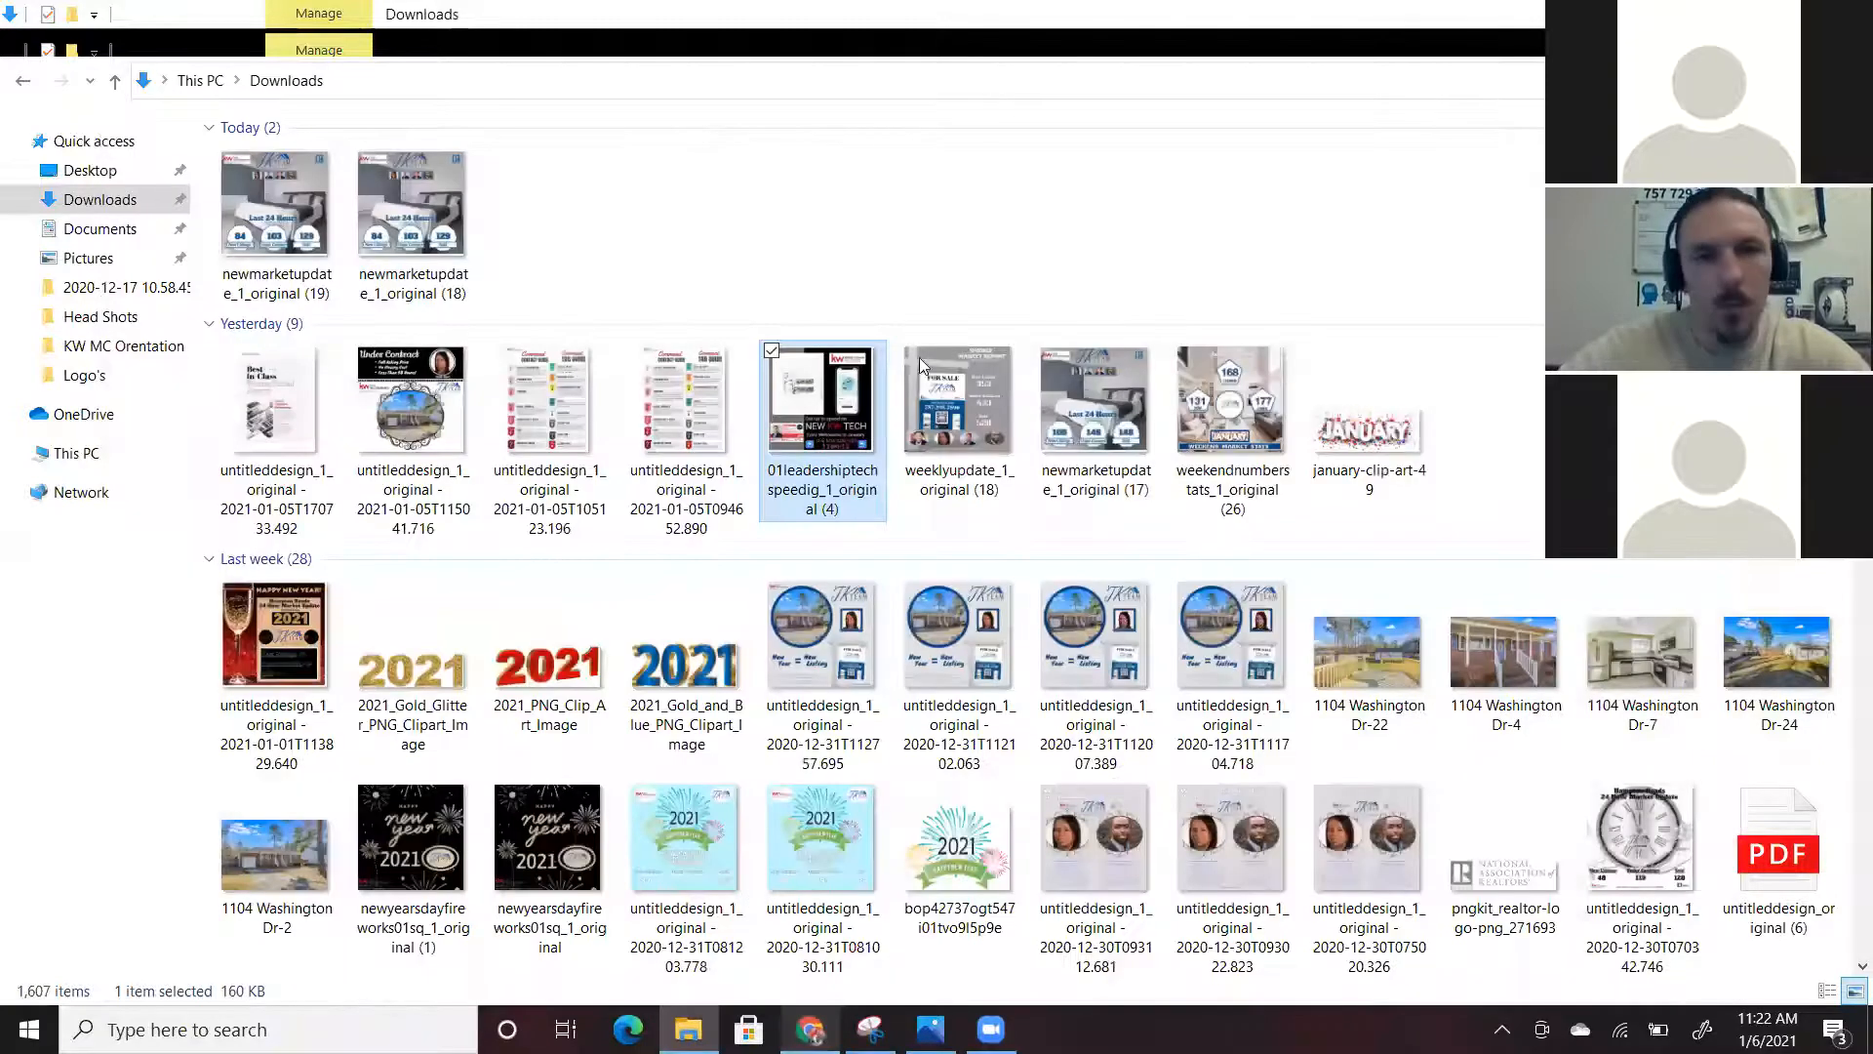
right_click(811, 1029)
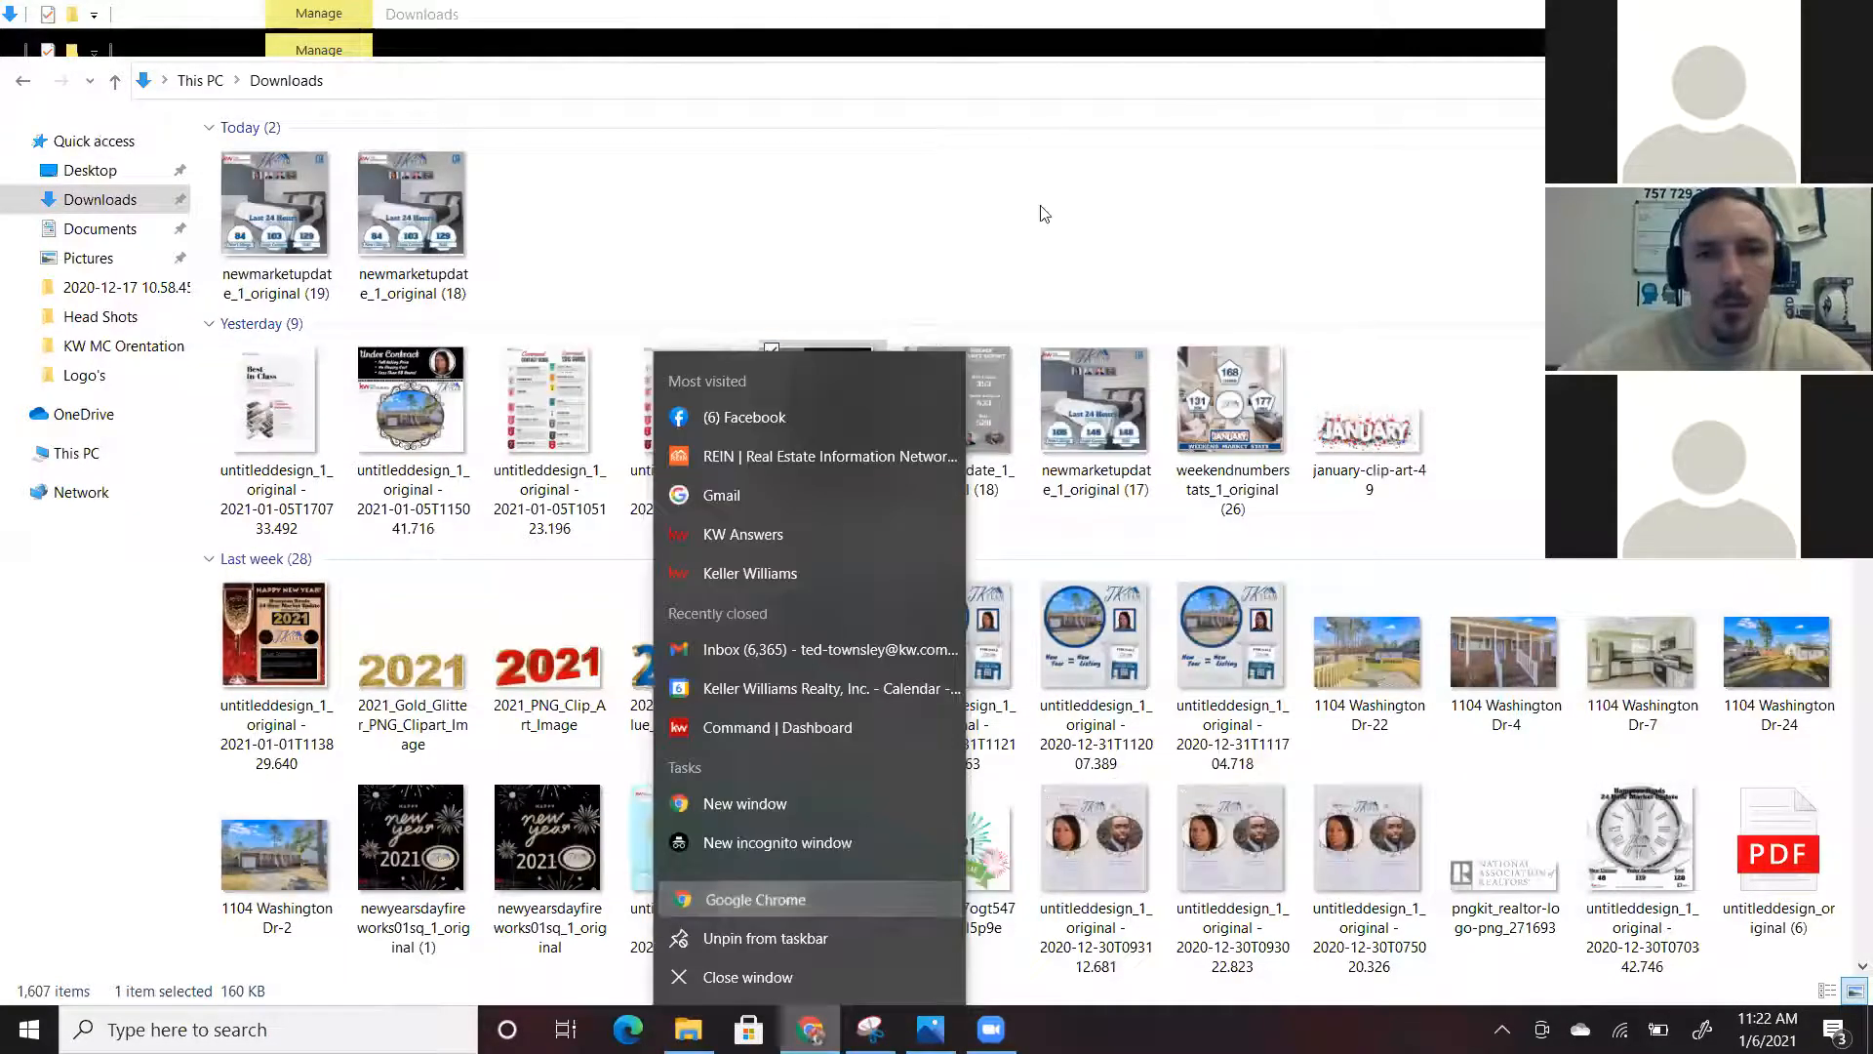
left_click(765, 899)
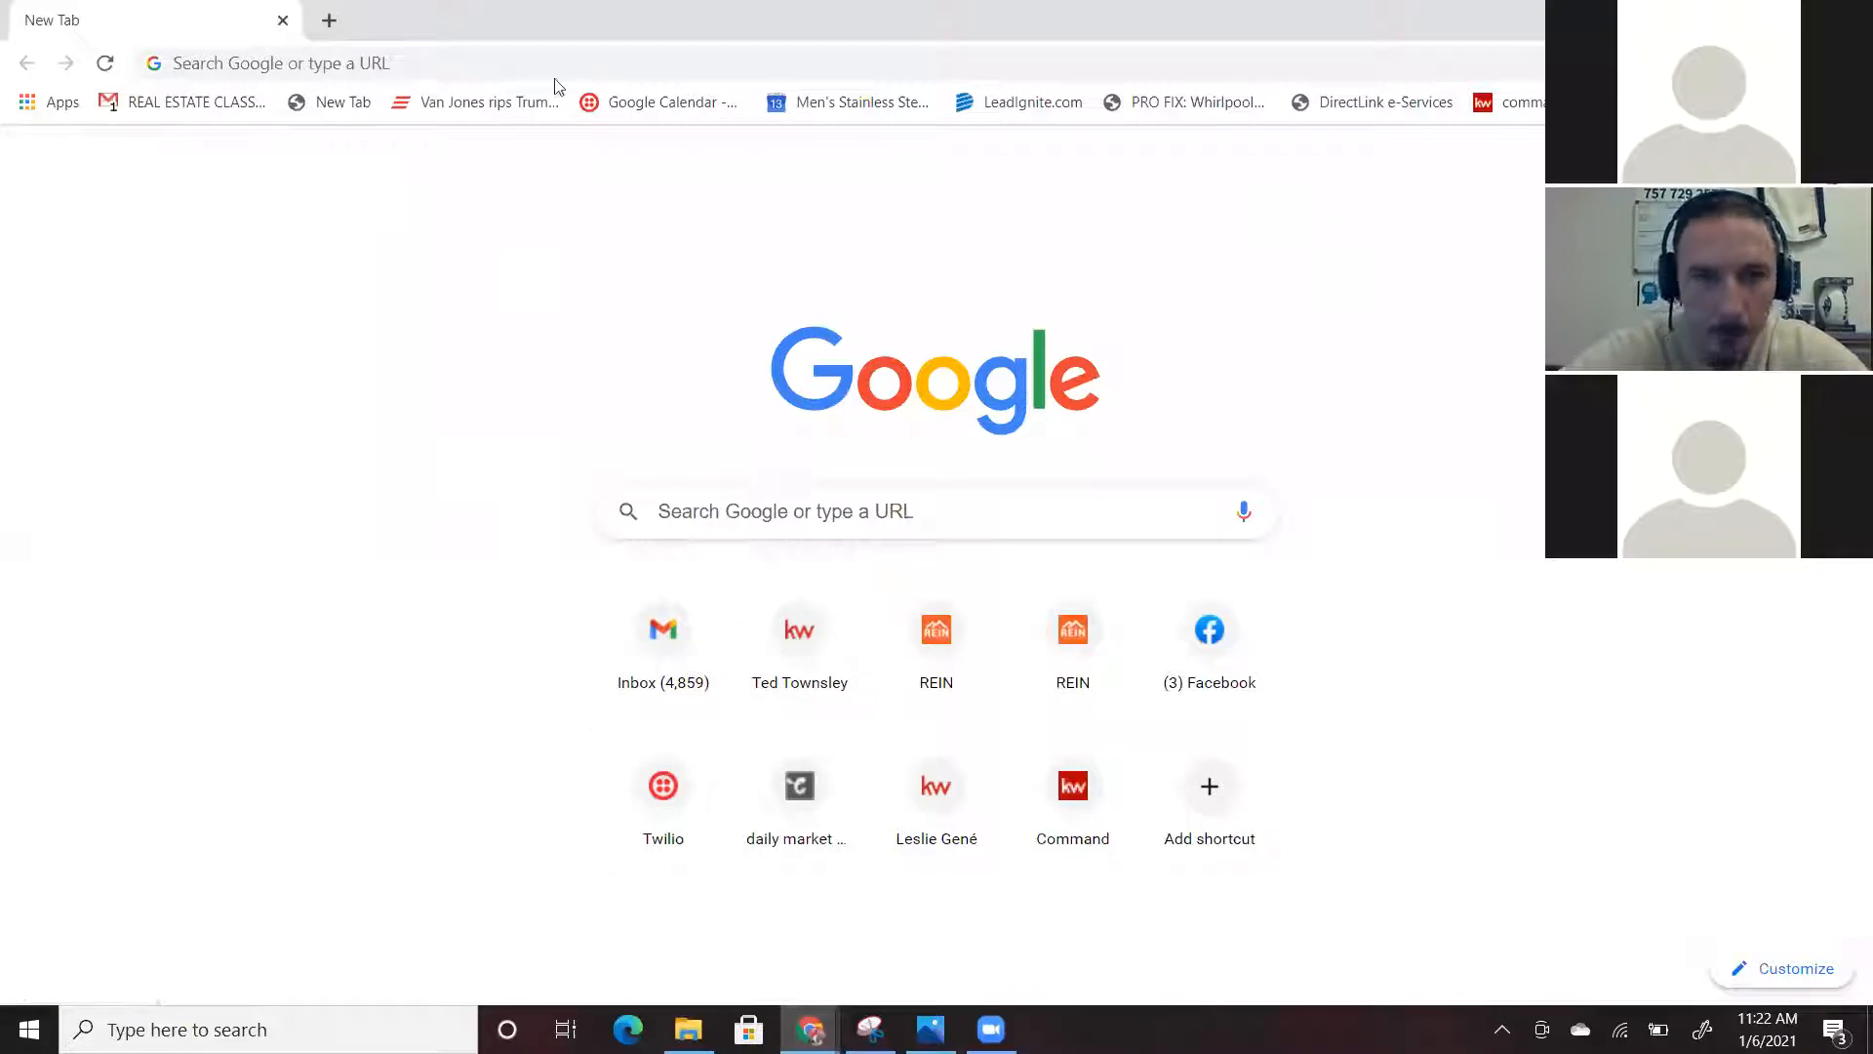
Go to the Command site, sign in with saved credentials, and open Campaigns
left_click(524, 65)
type("command")
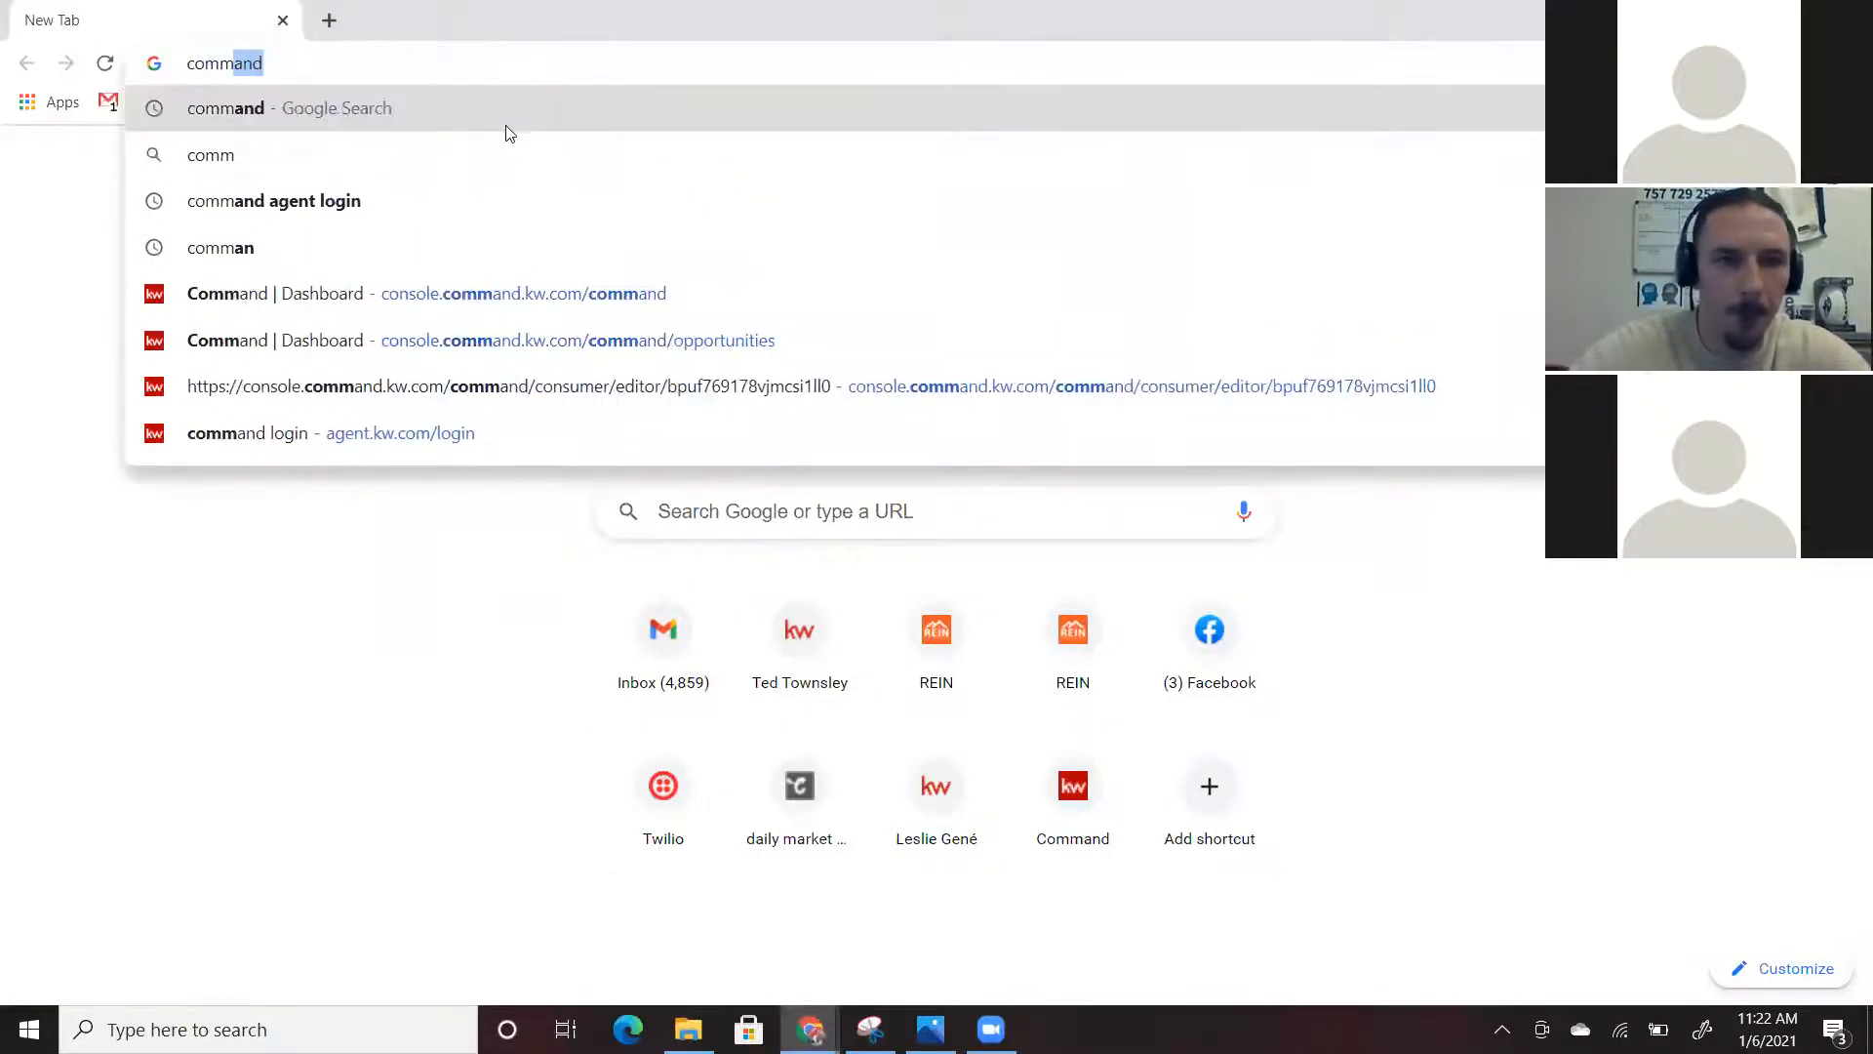
left_click(478, 293)
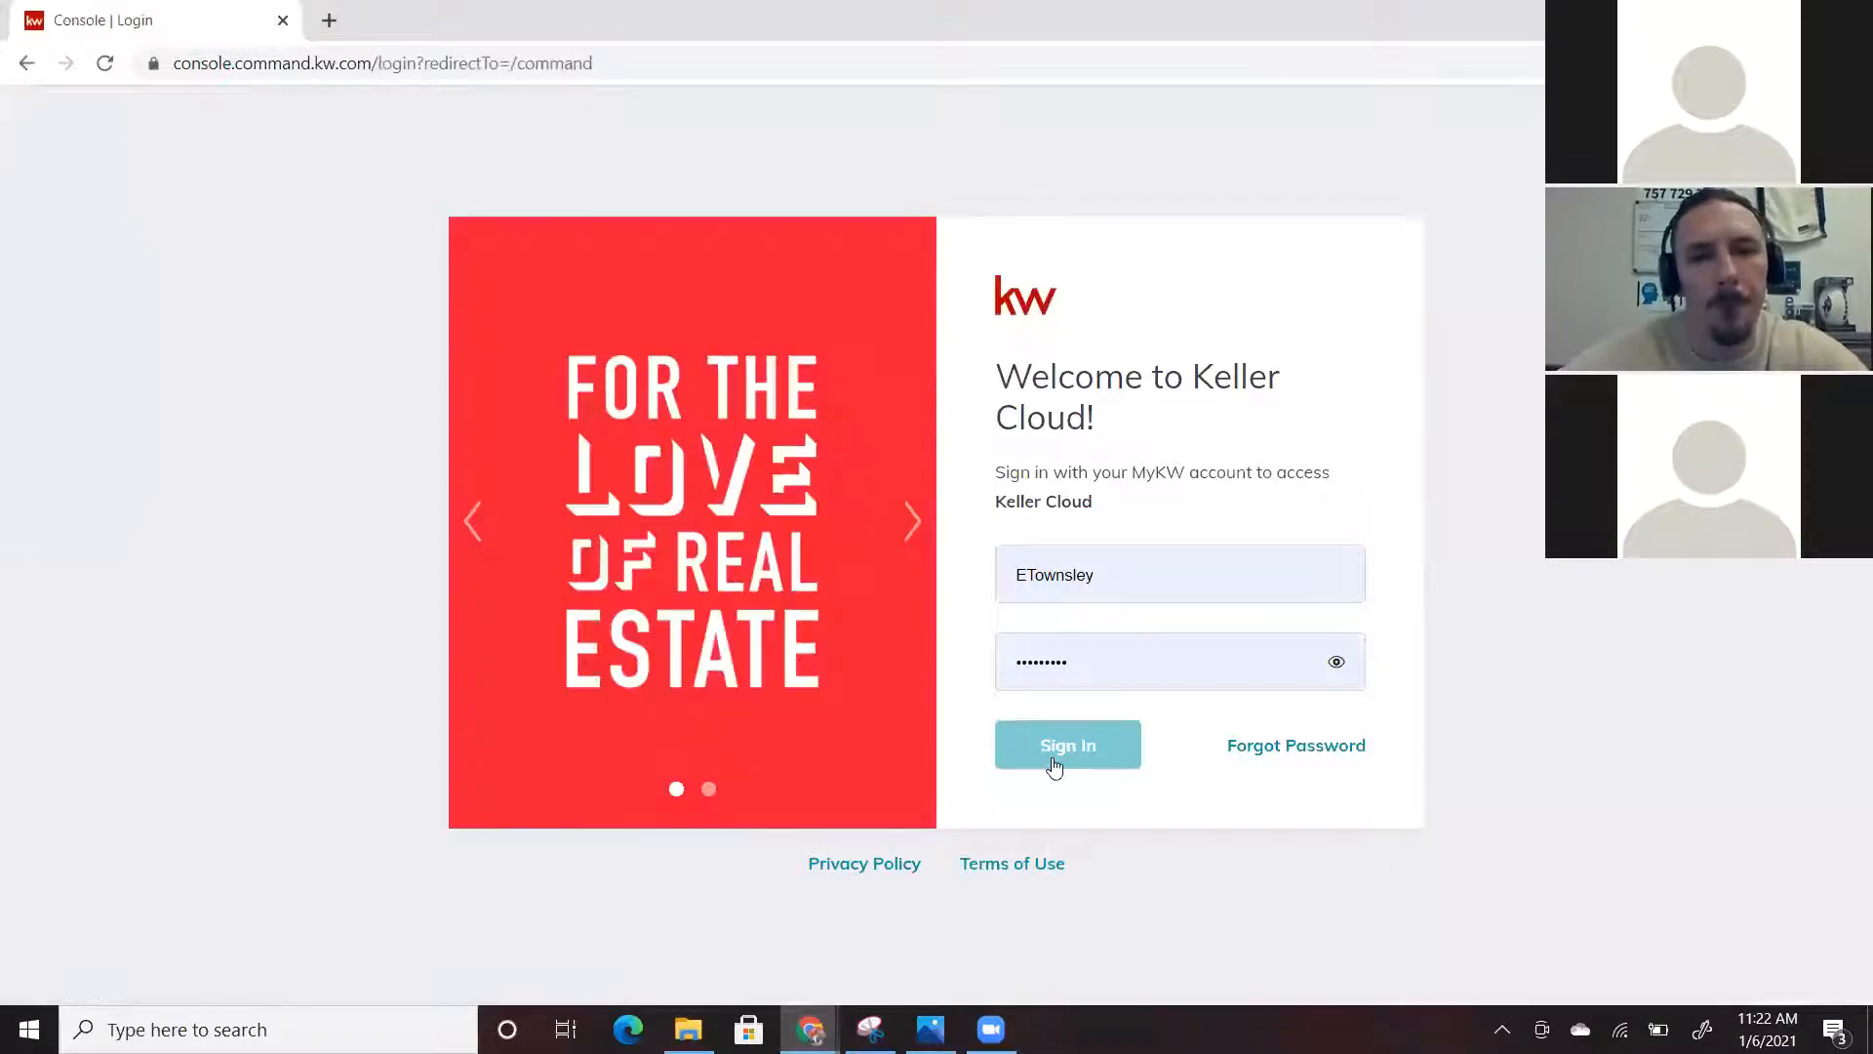
left_click(1054, 761)
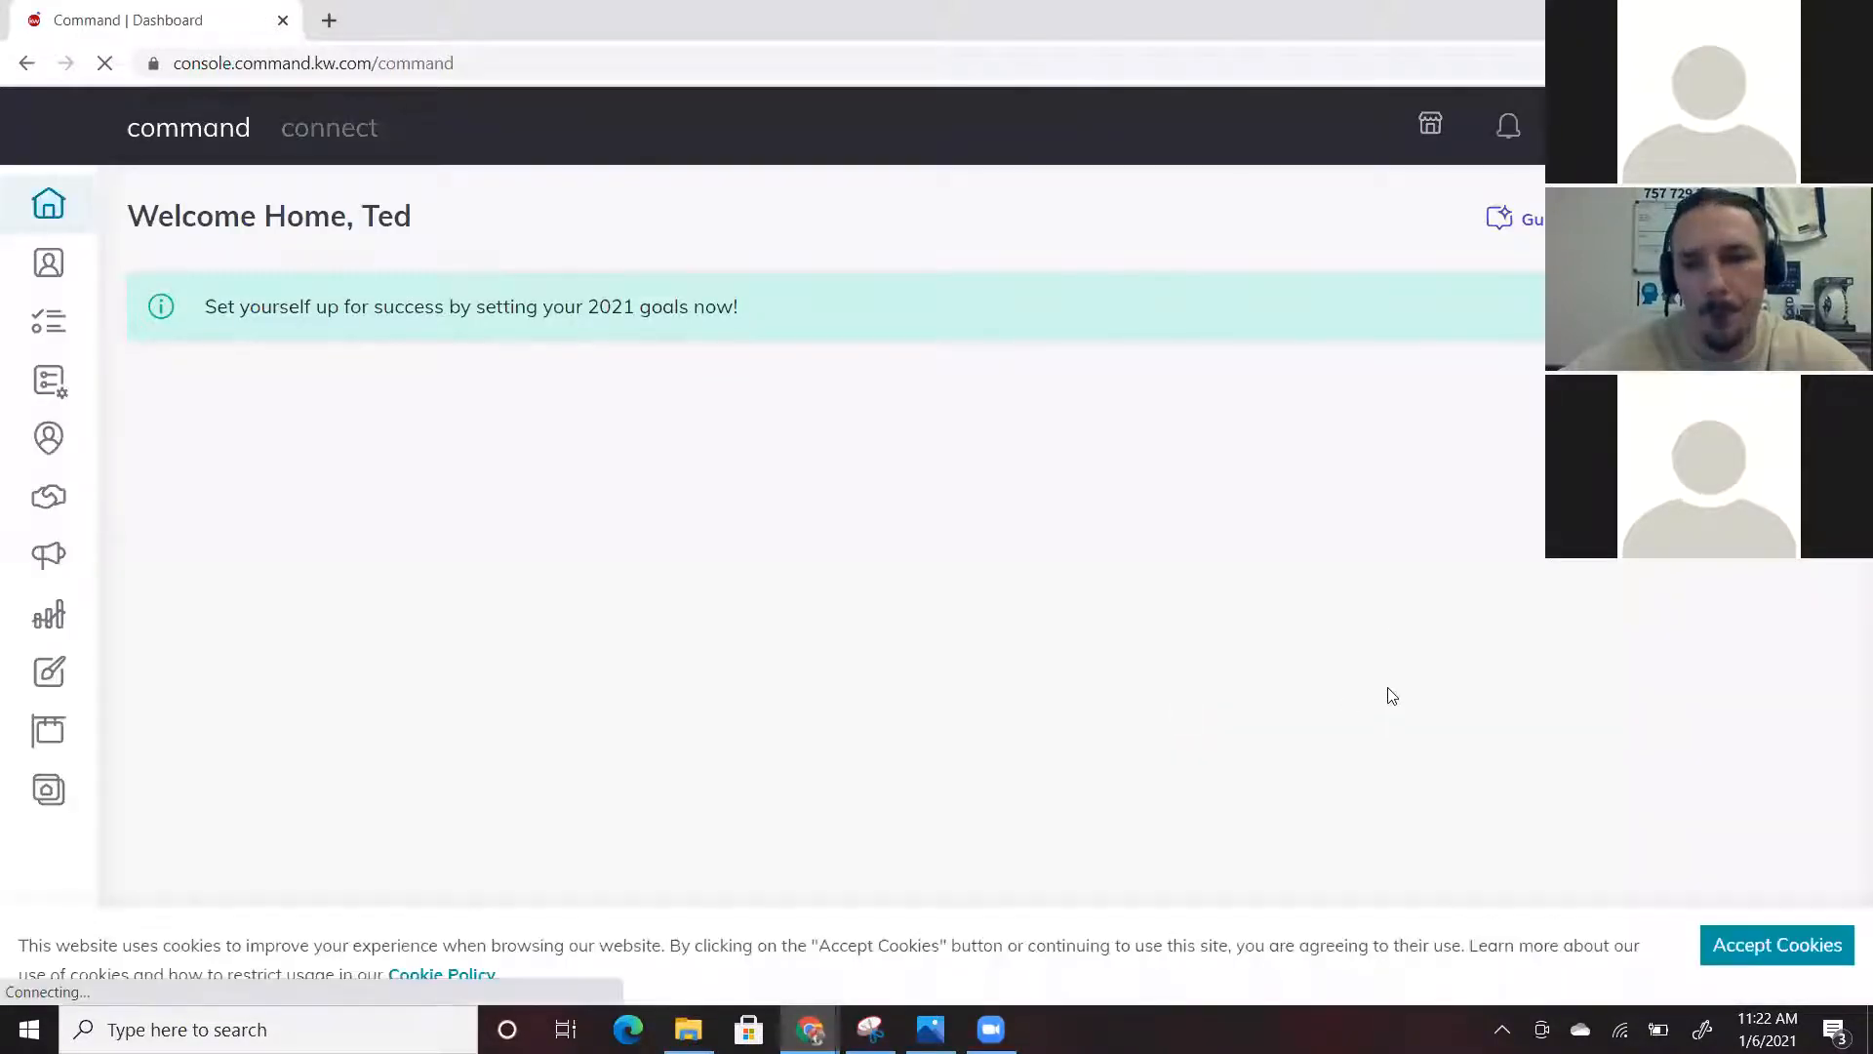
left_click(53, 551)
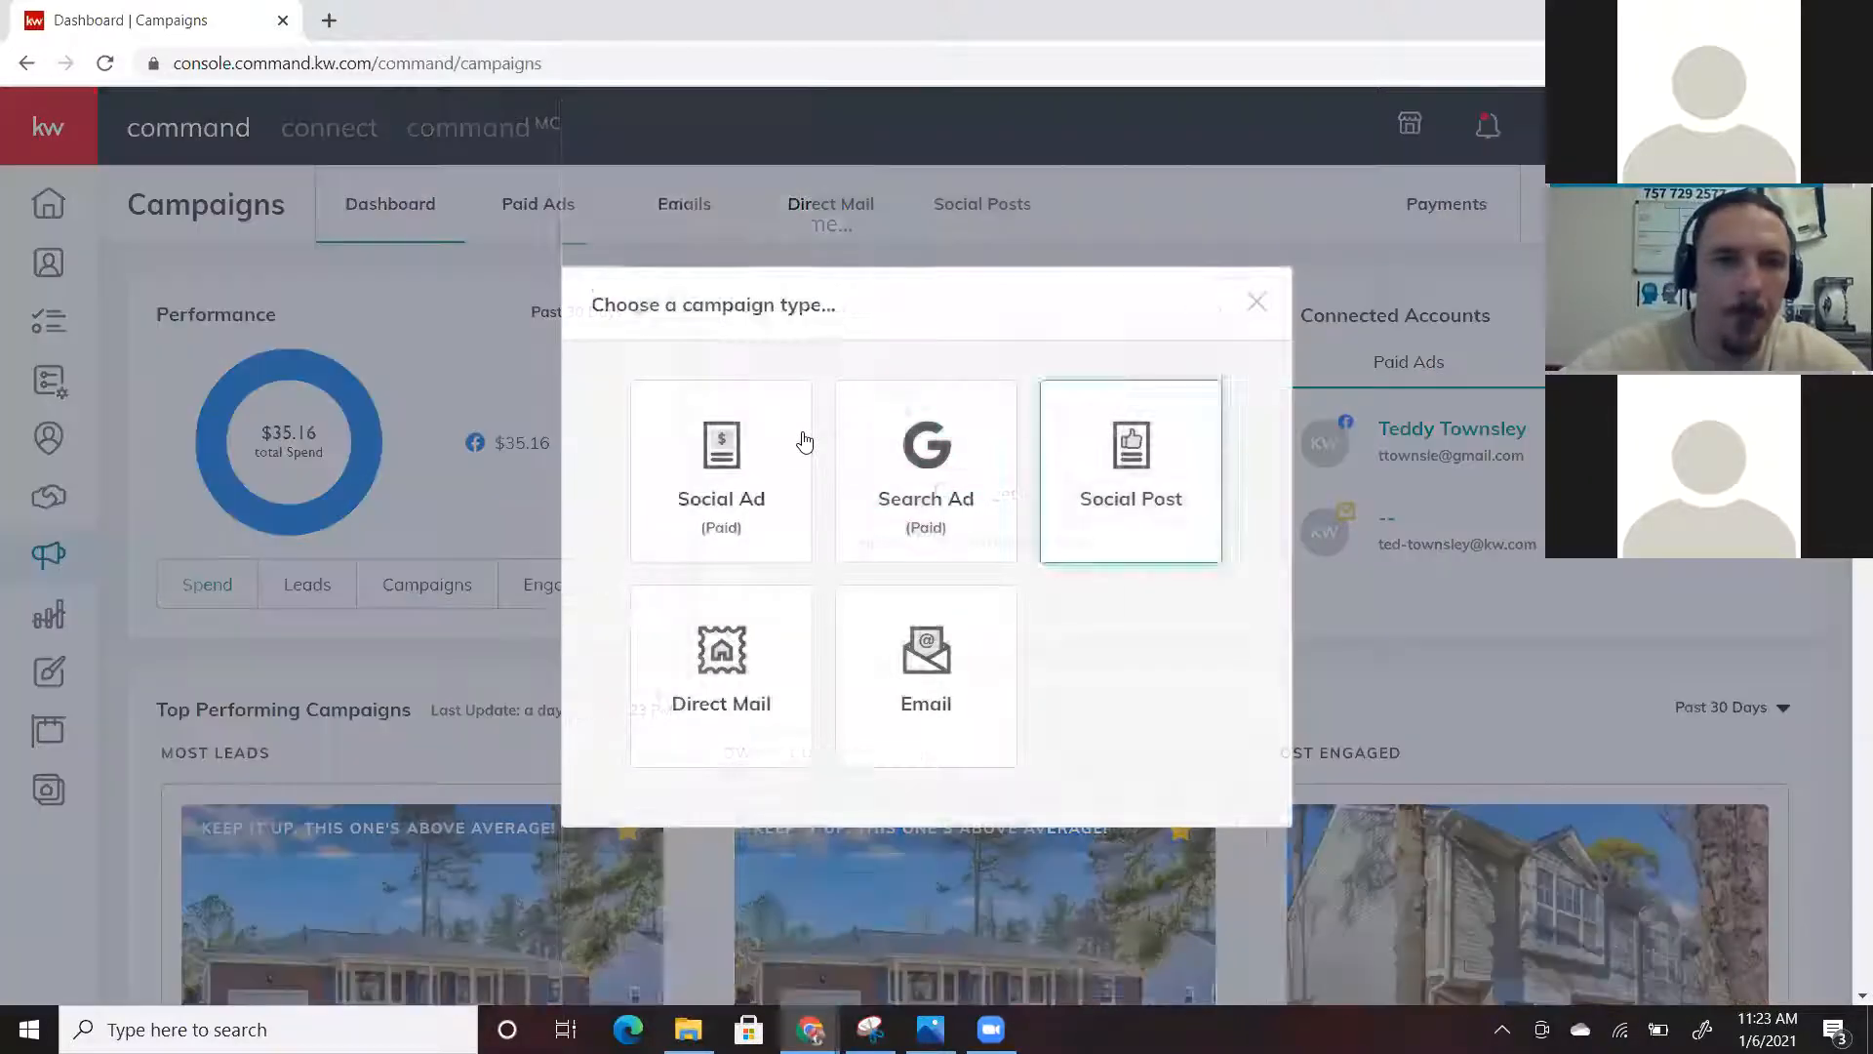
left_click(805, 443)
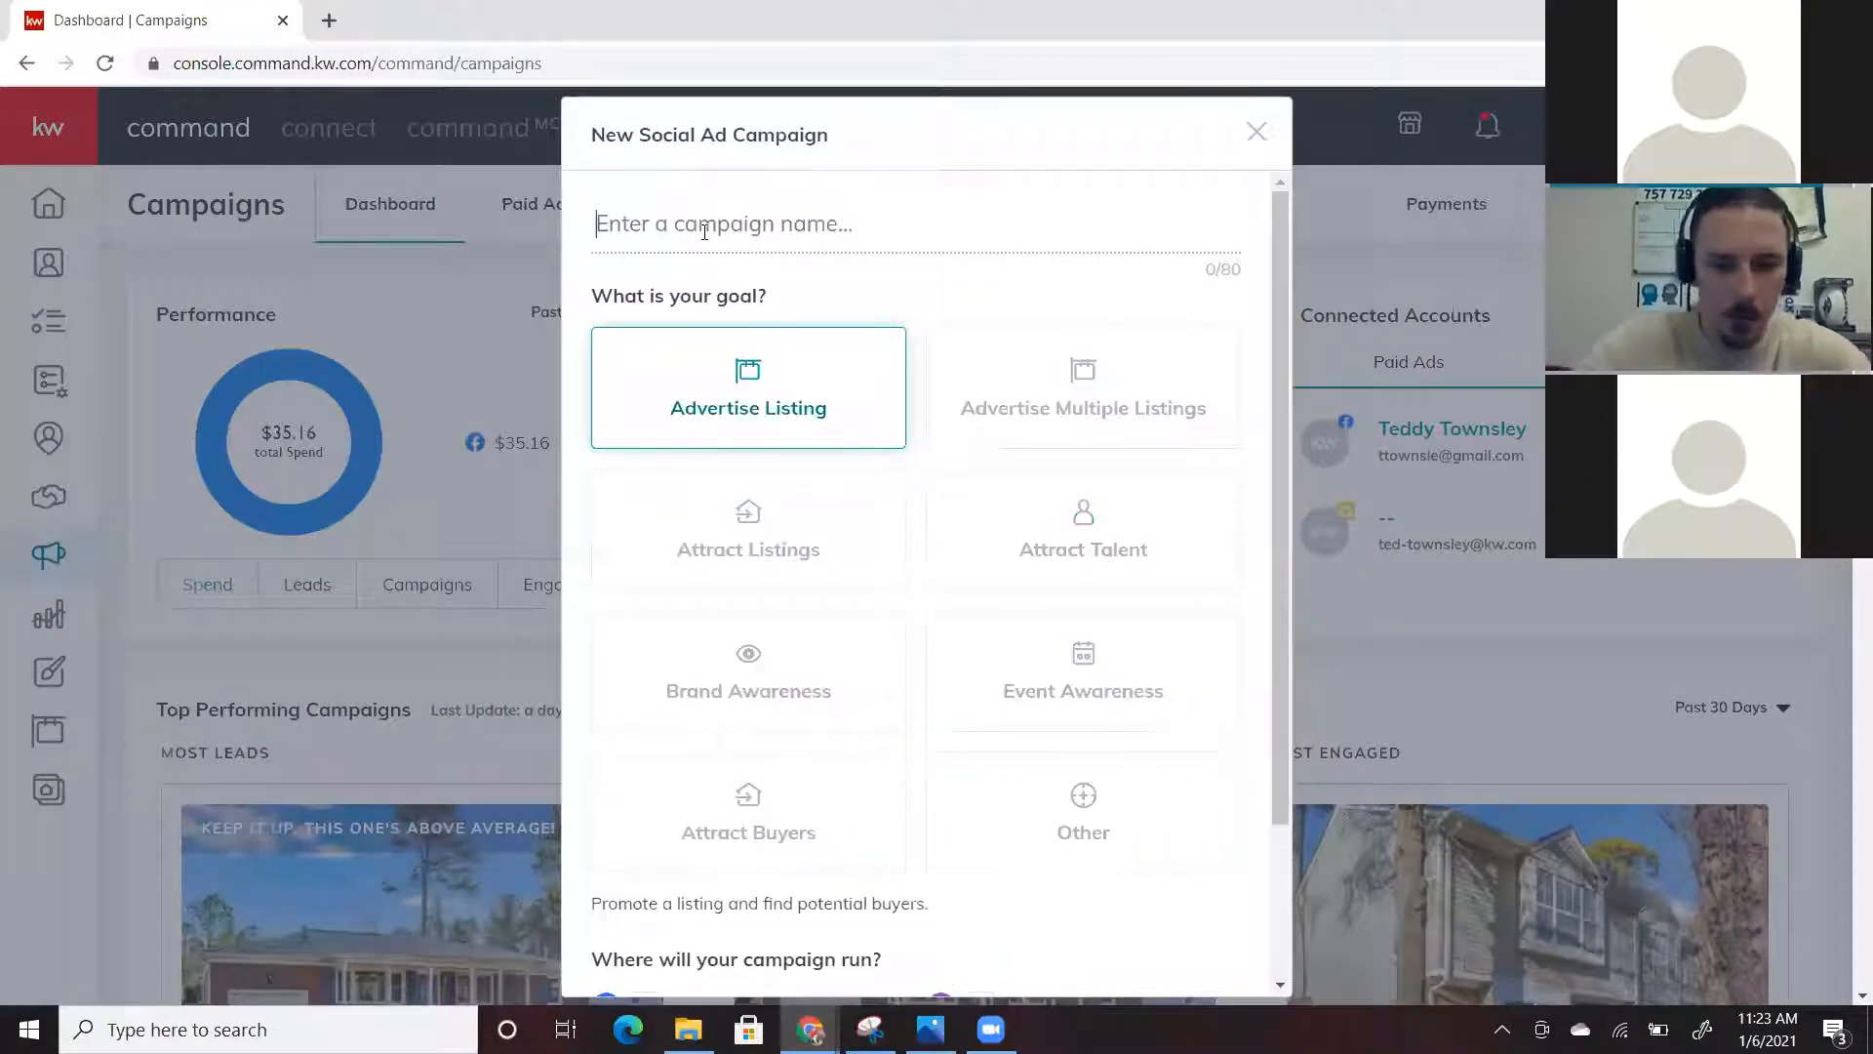
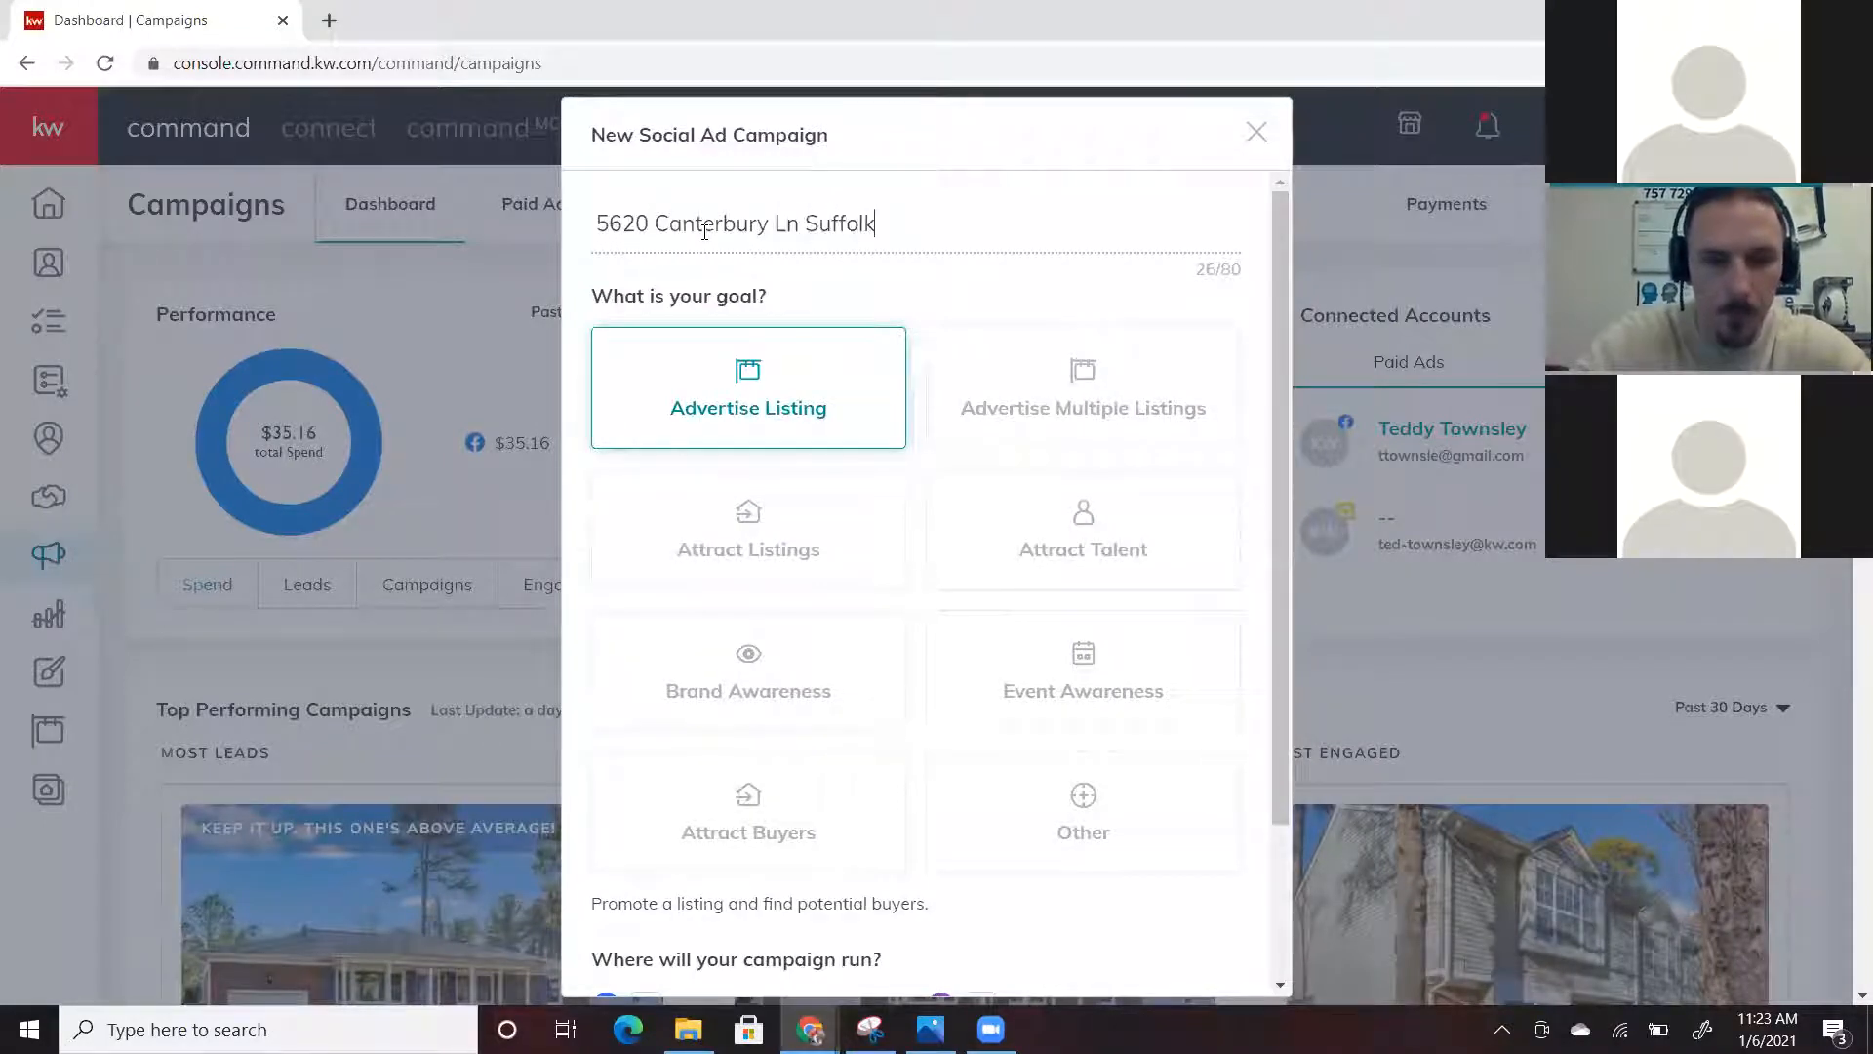
scroll(705, 231, "down", 1)
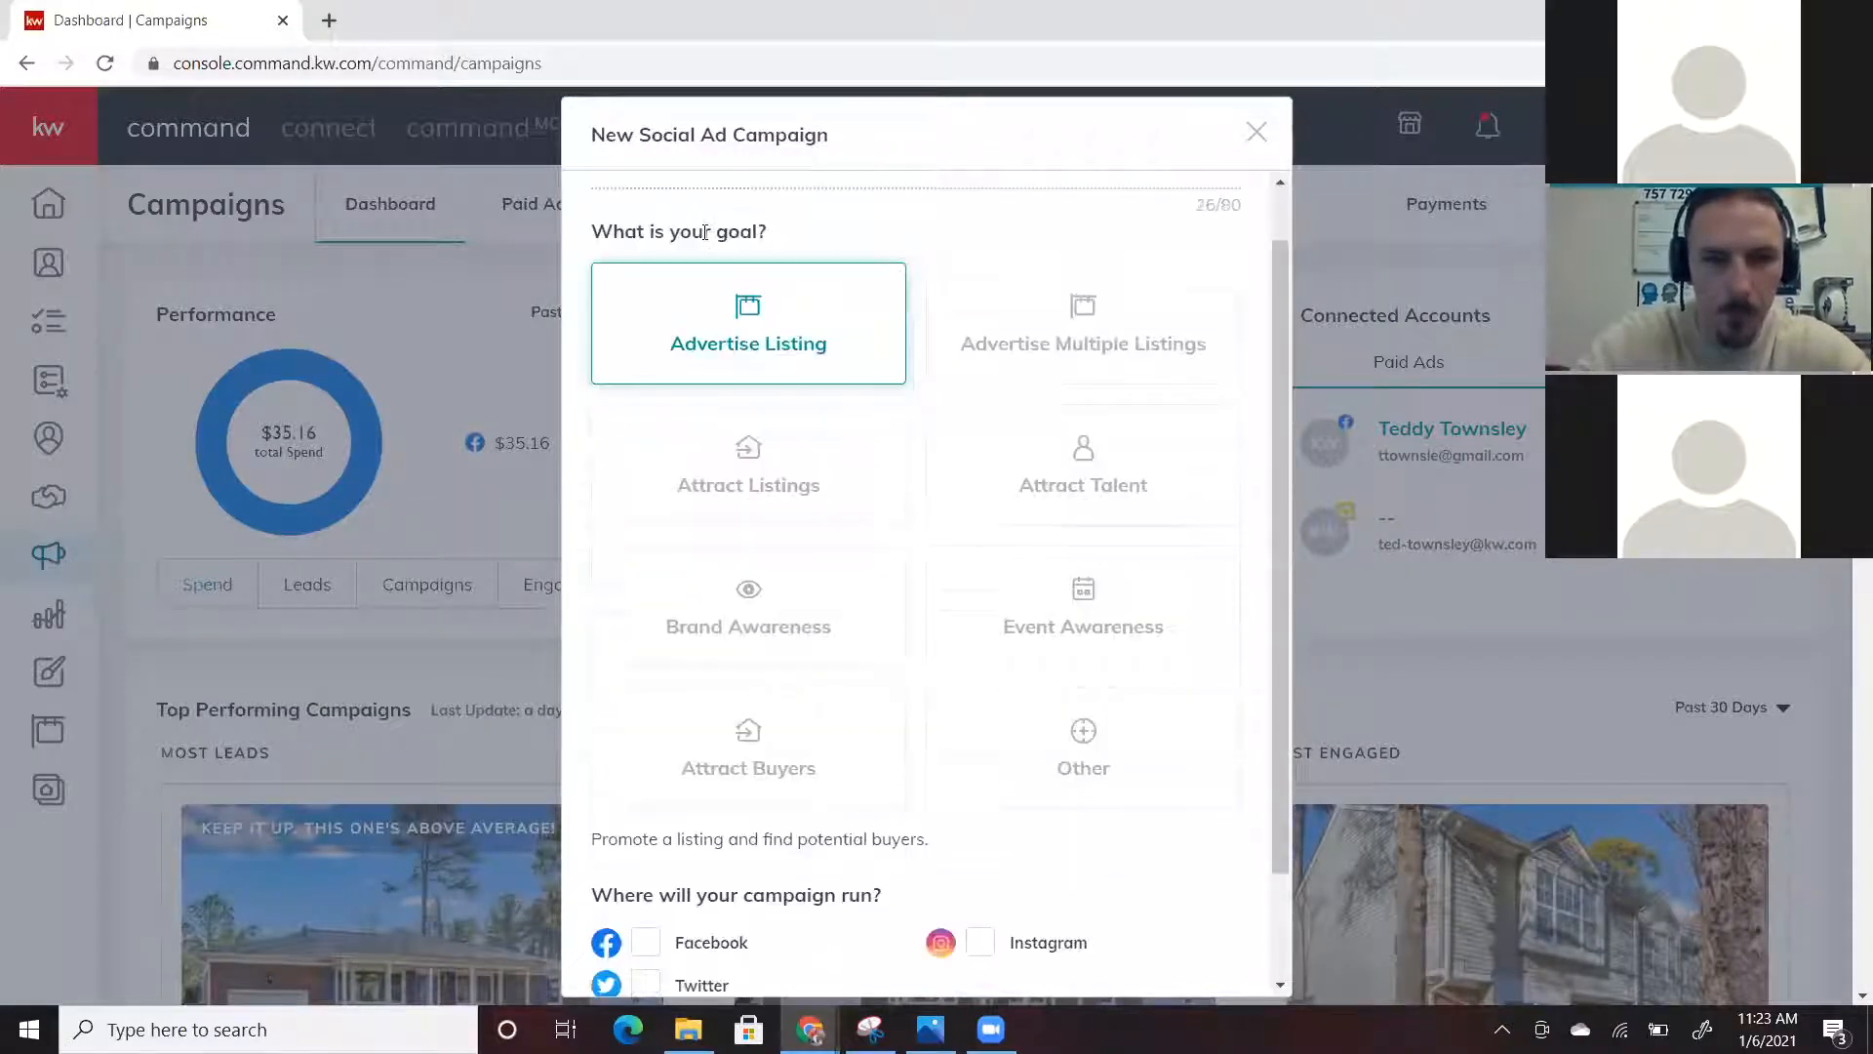
scroll(653, 820, "down", 1)
left_click(650, 814)
double_click(995, 814)
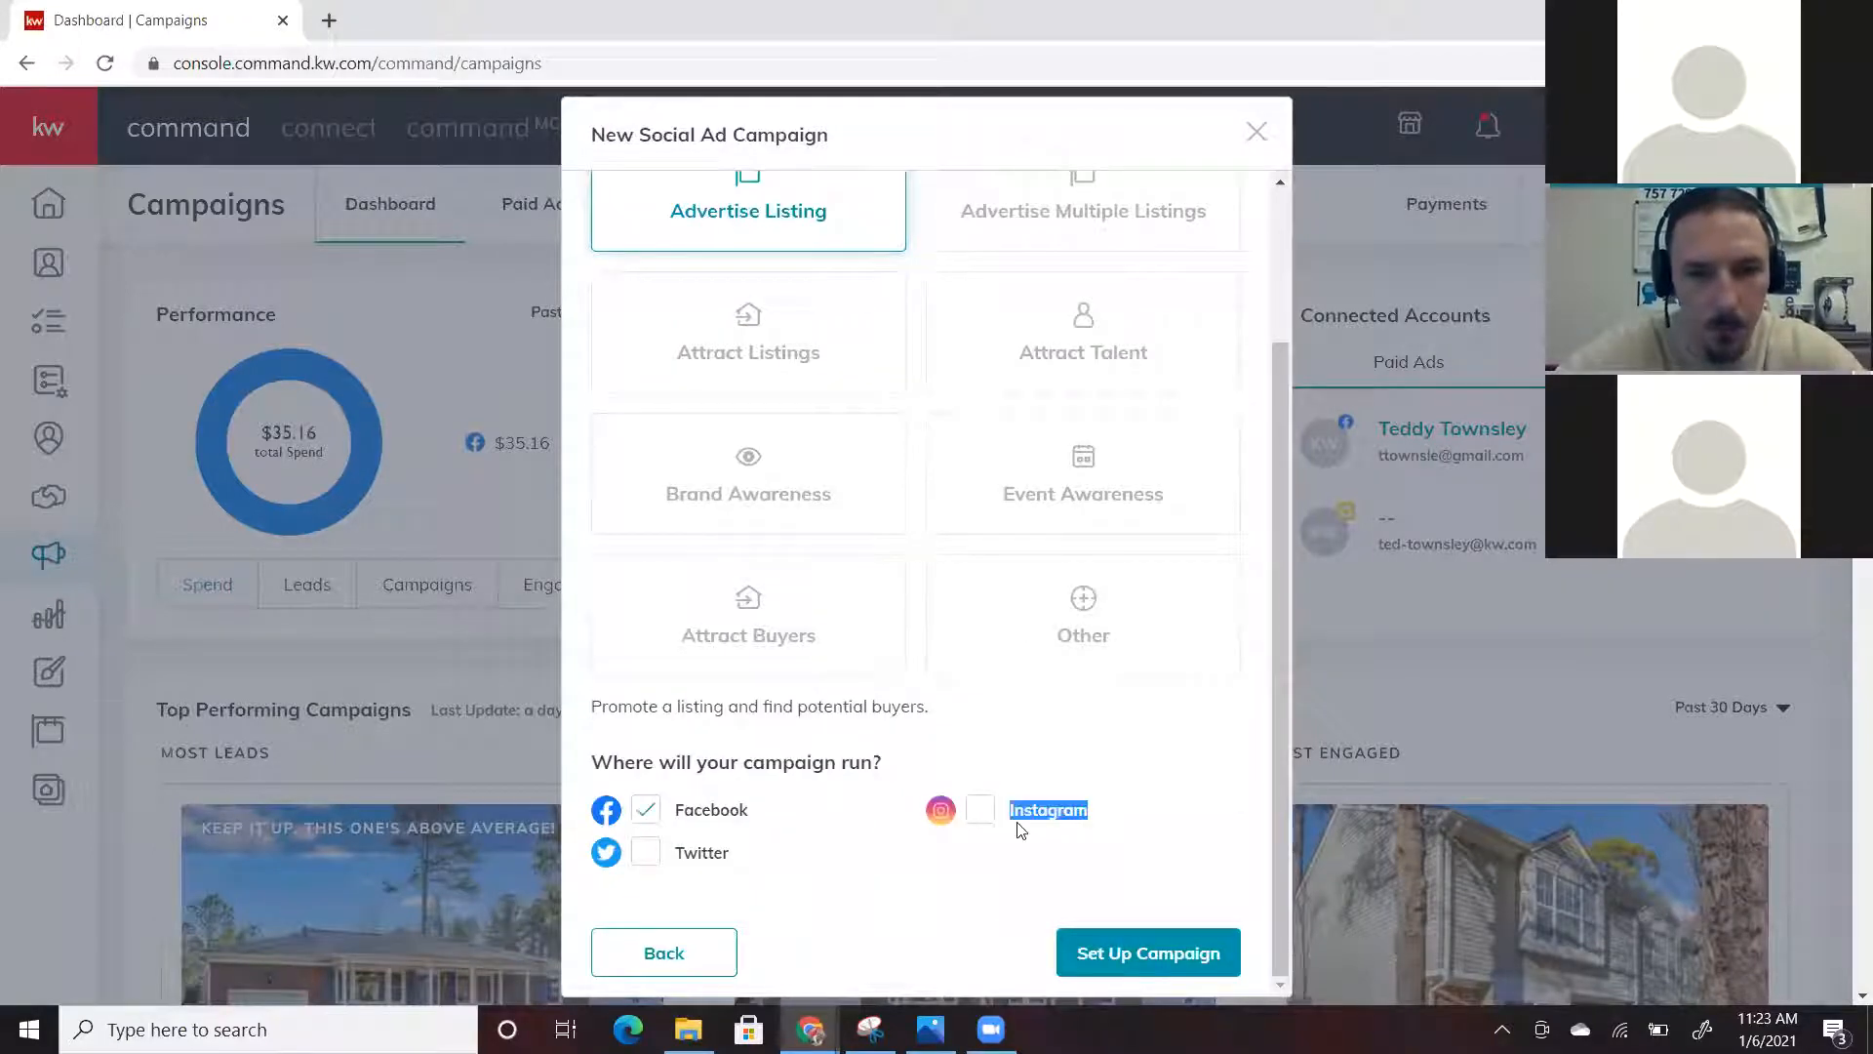
left_click(995, 814)
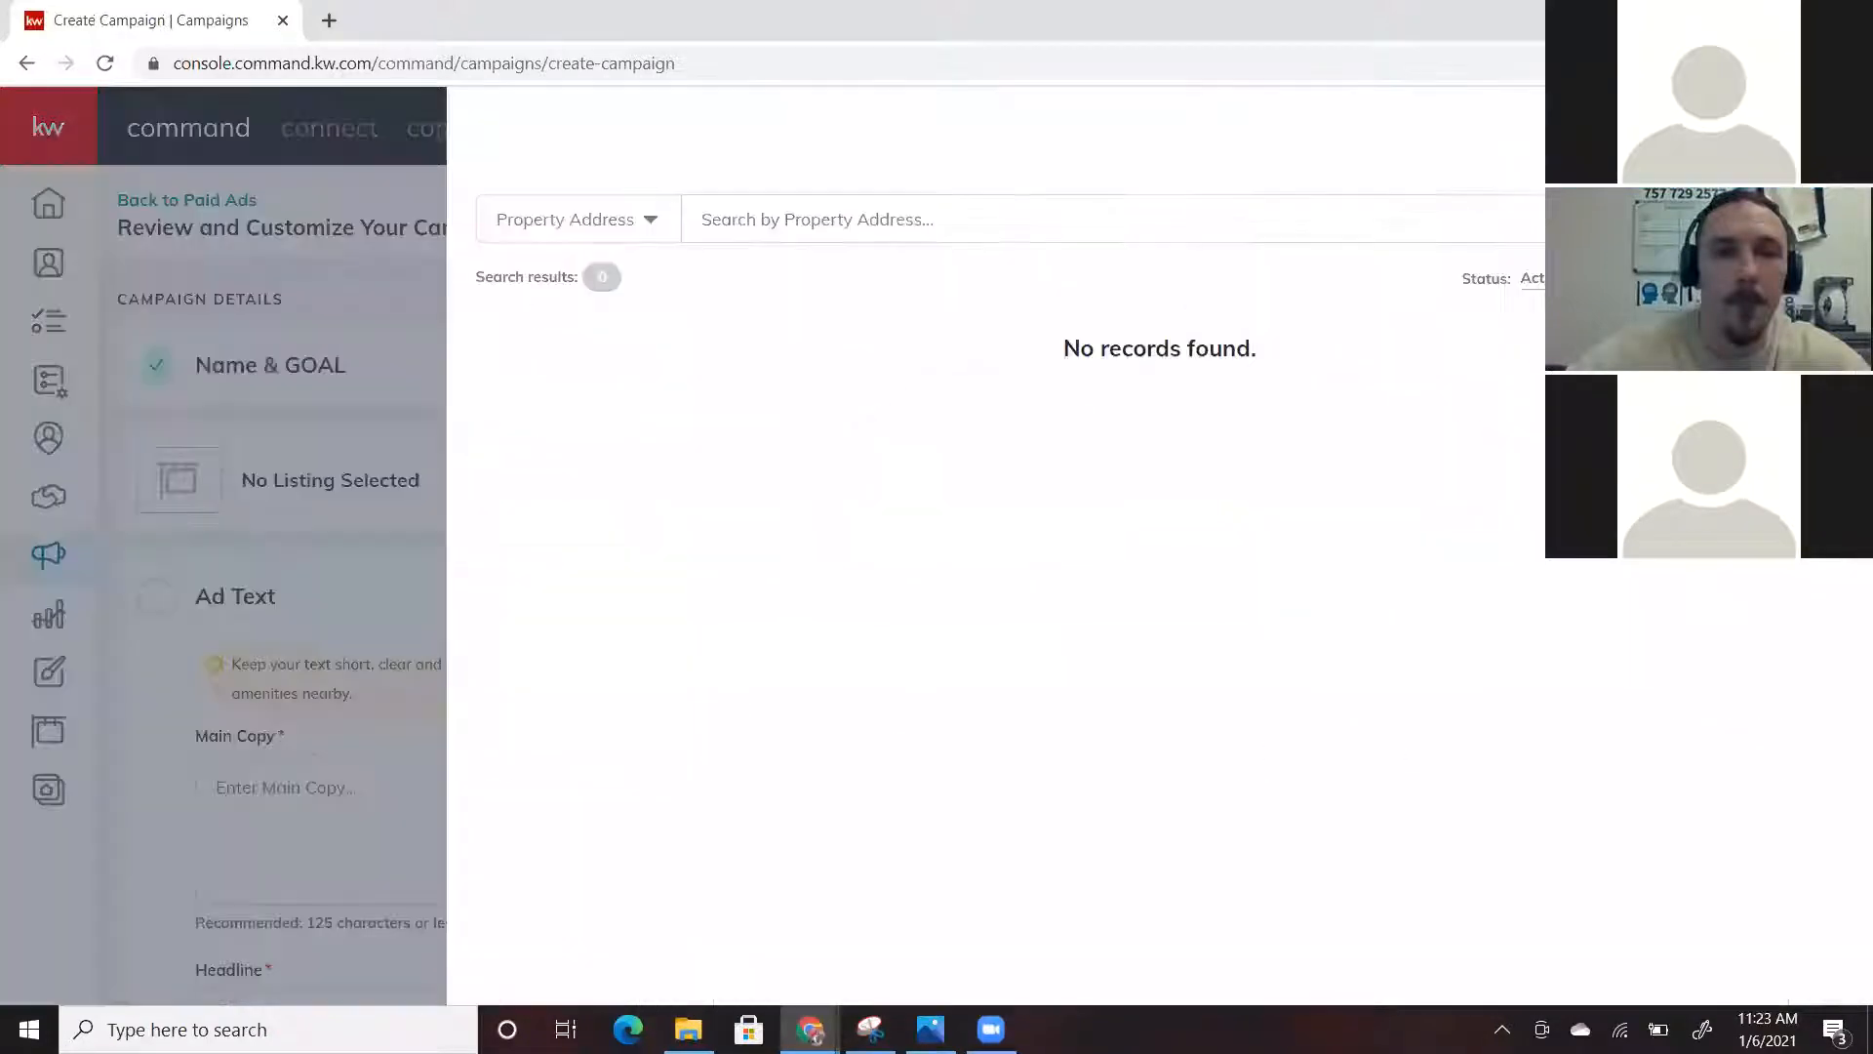
Close the property address search panel to reveal the empty campaign review page
left_click(363, 715)
Write the main copy 'Check this one out for the New Year' plus a red exclamation emoji
scroll(265, 620, "down", 2)
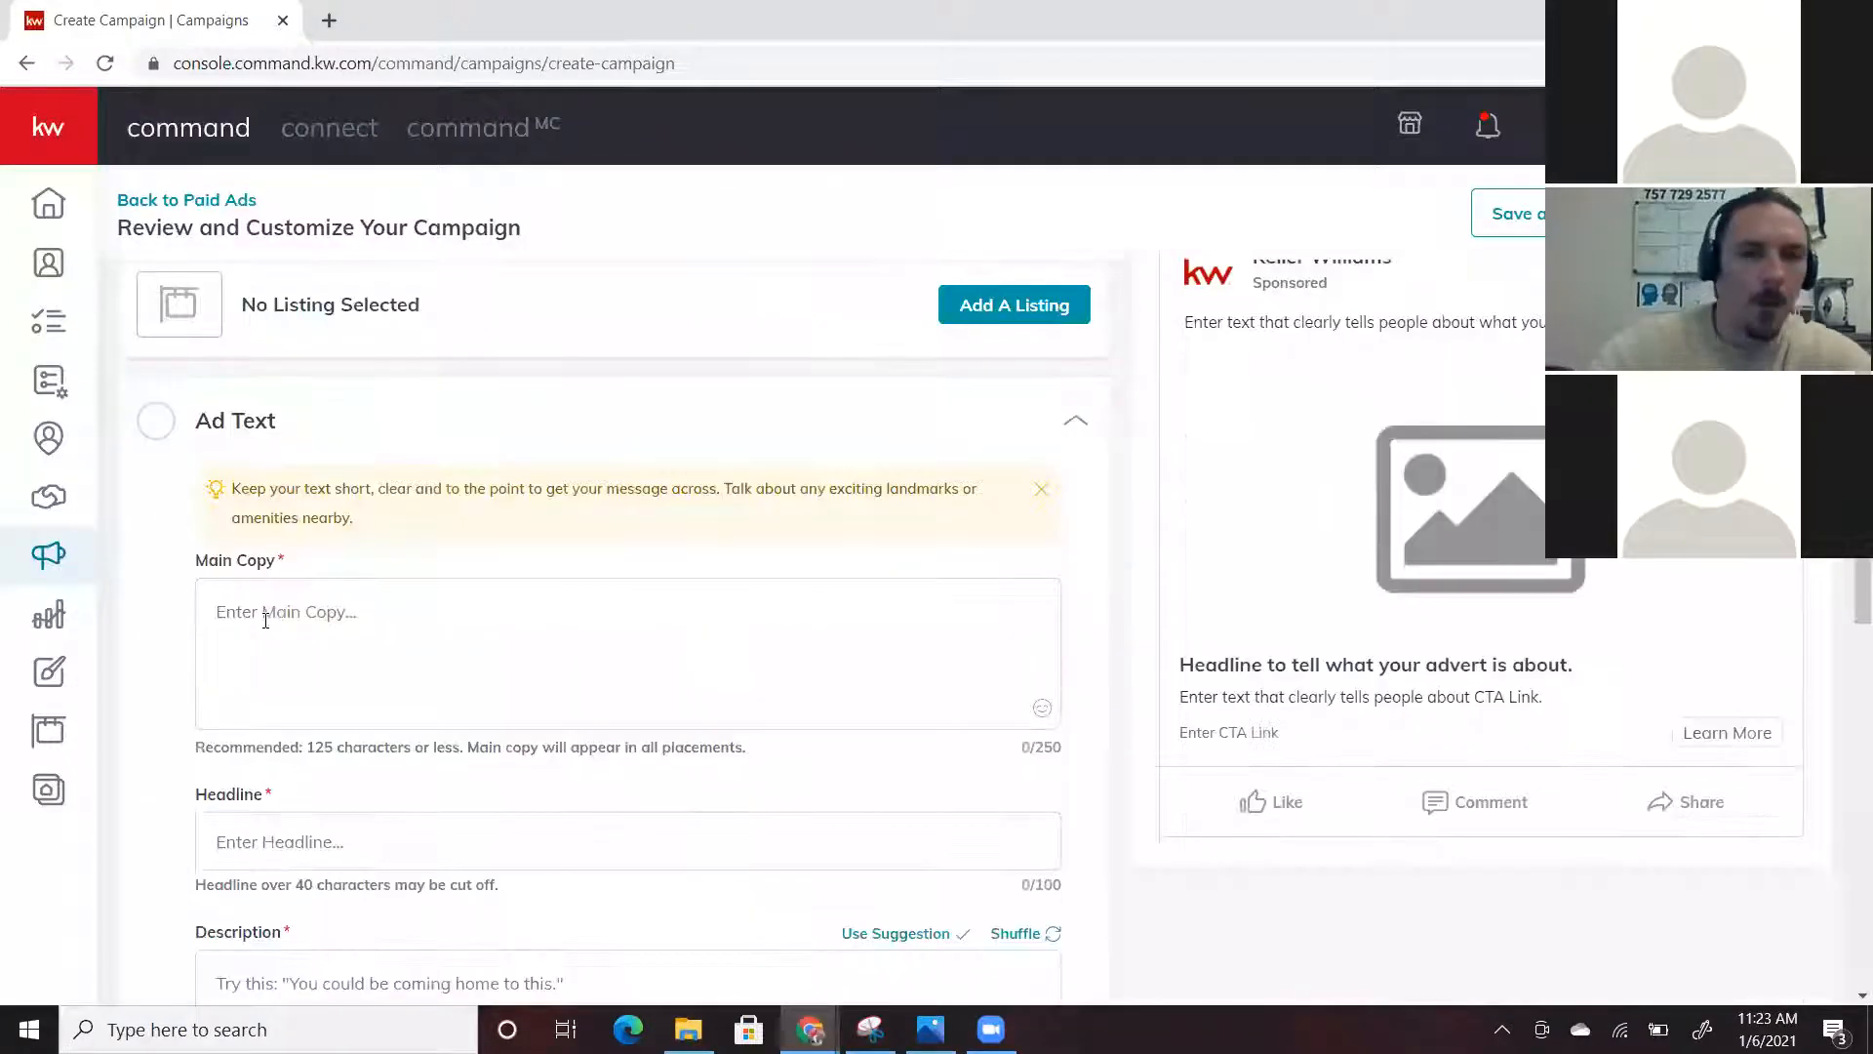
left_click(265, 620)
type("Check this one")
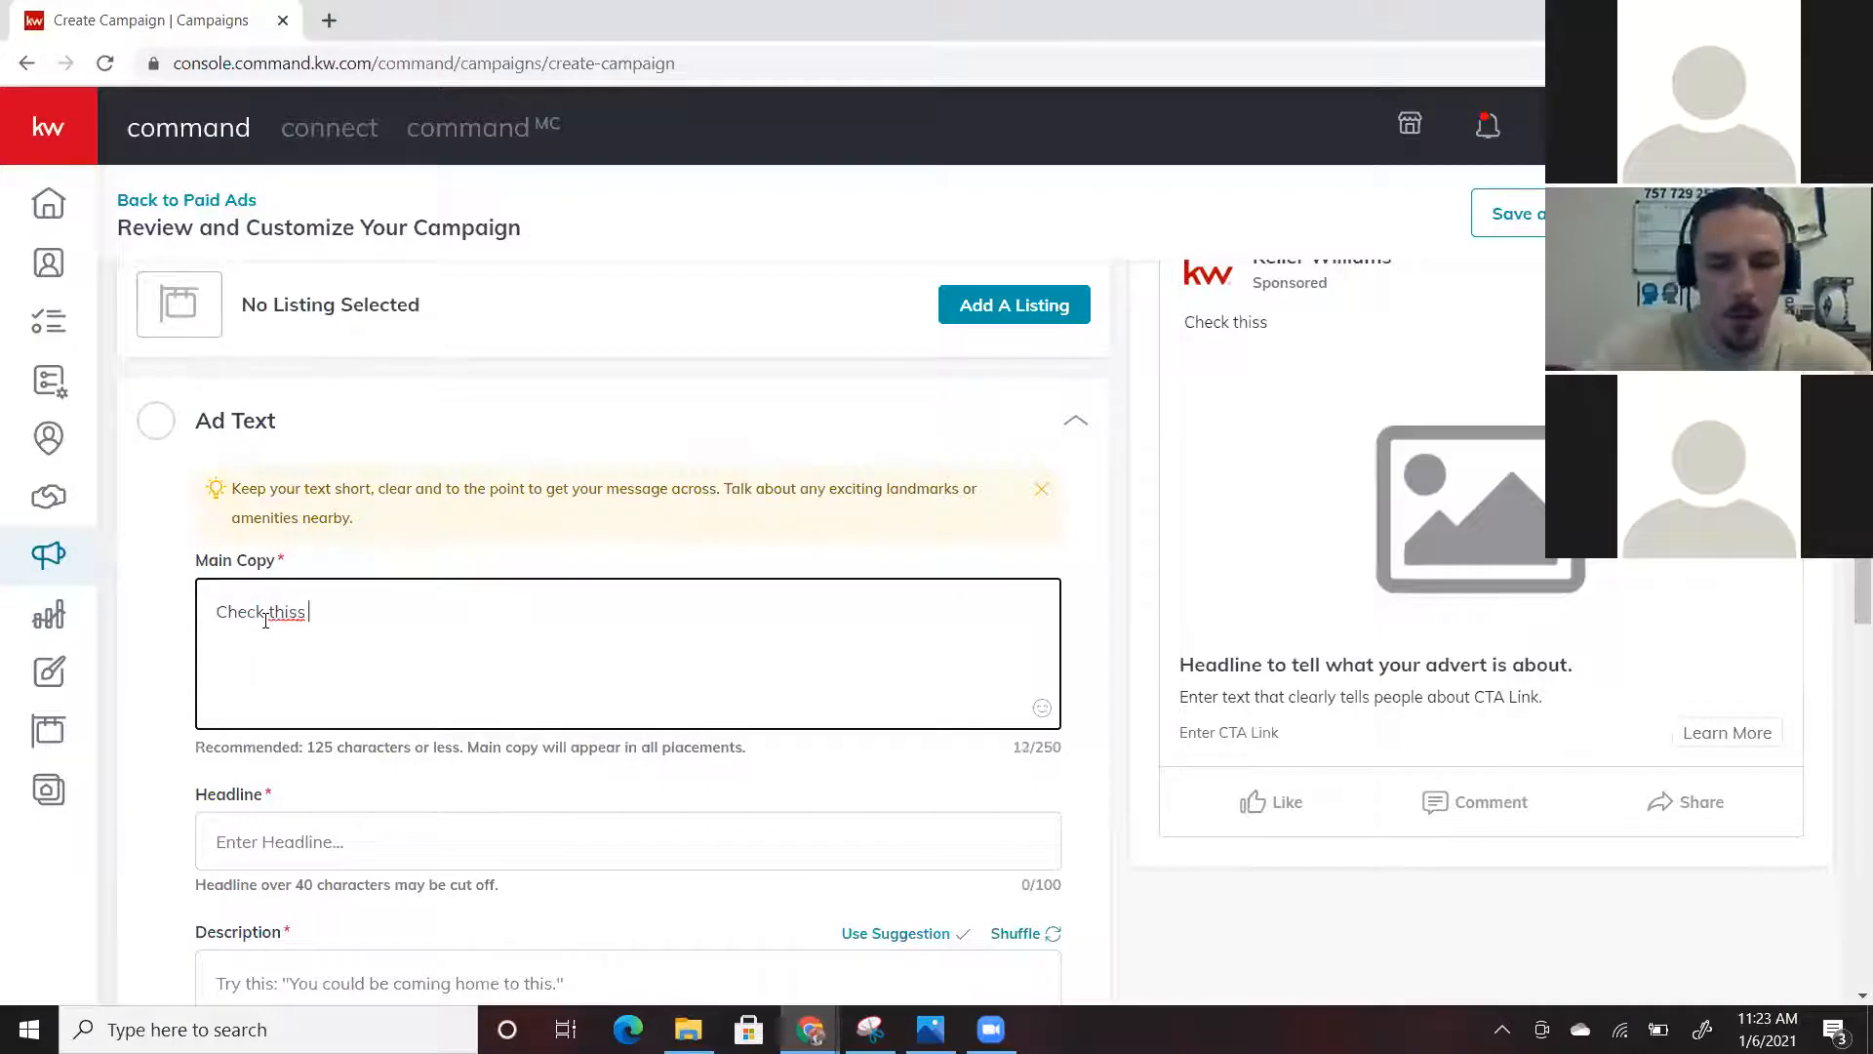
type(" out for")
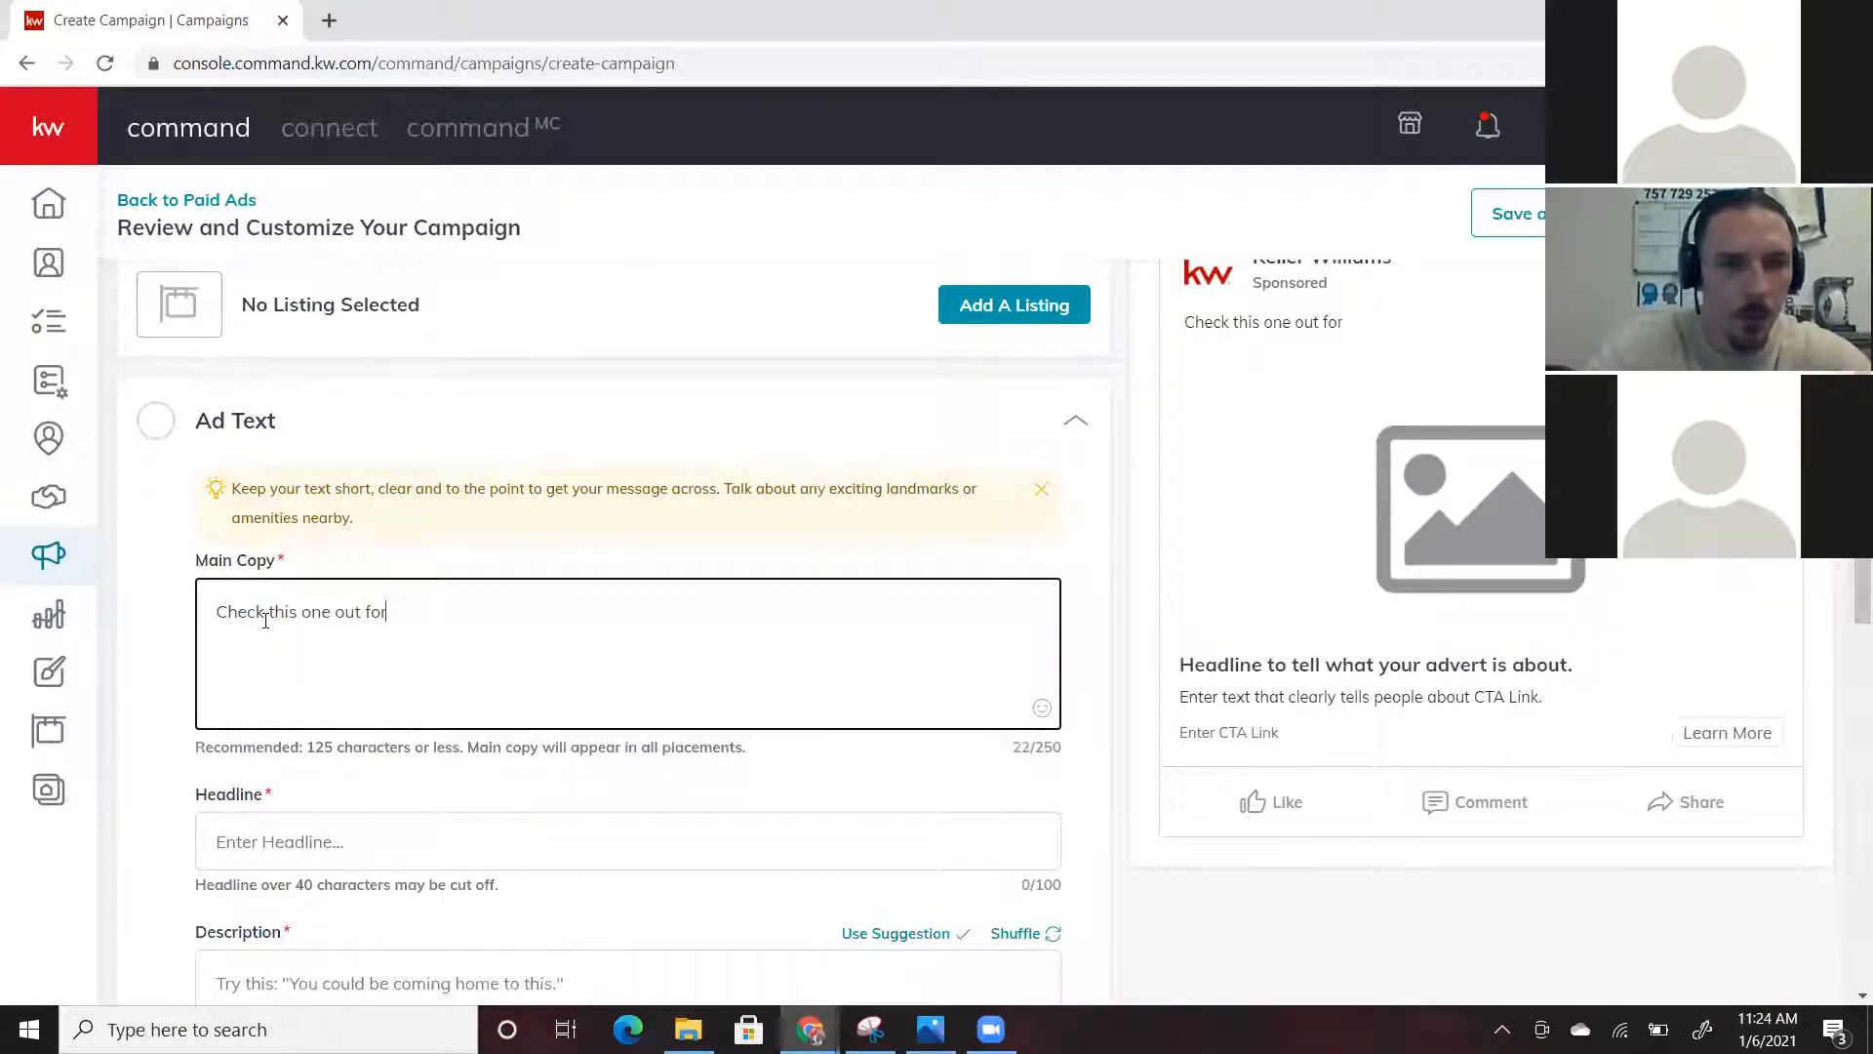
type(" the new")
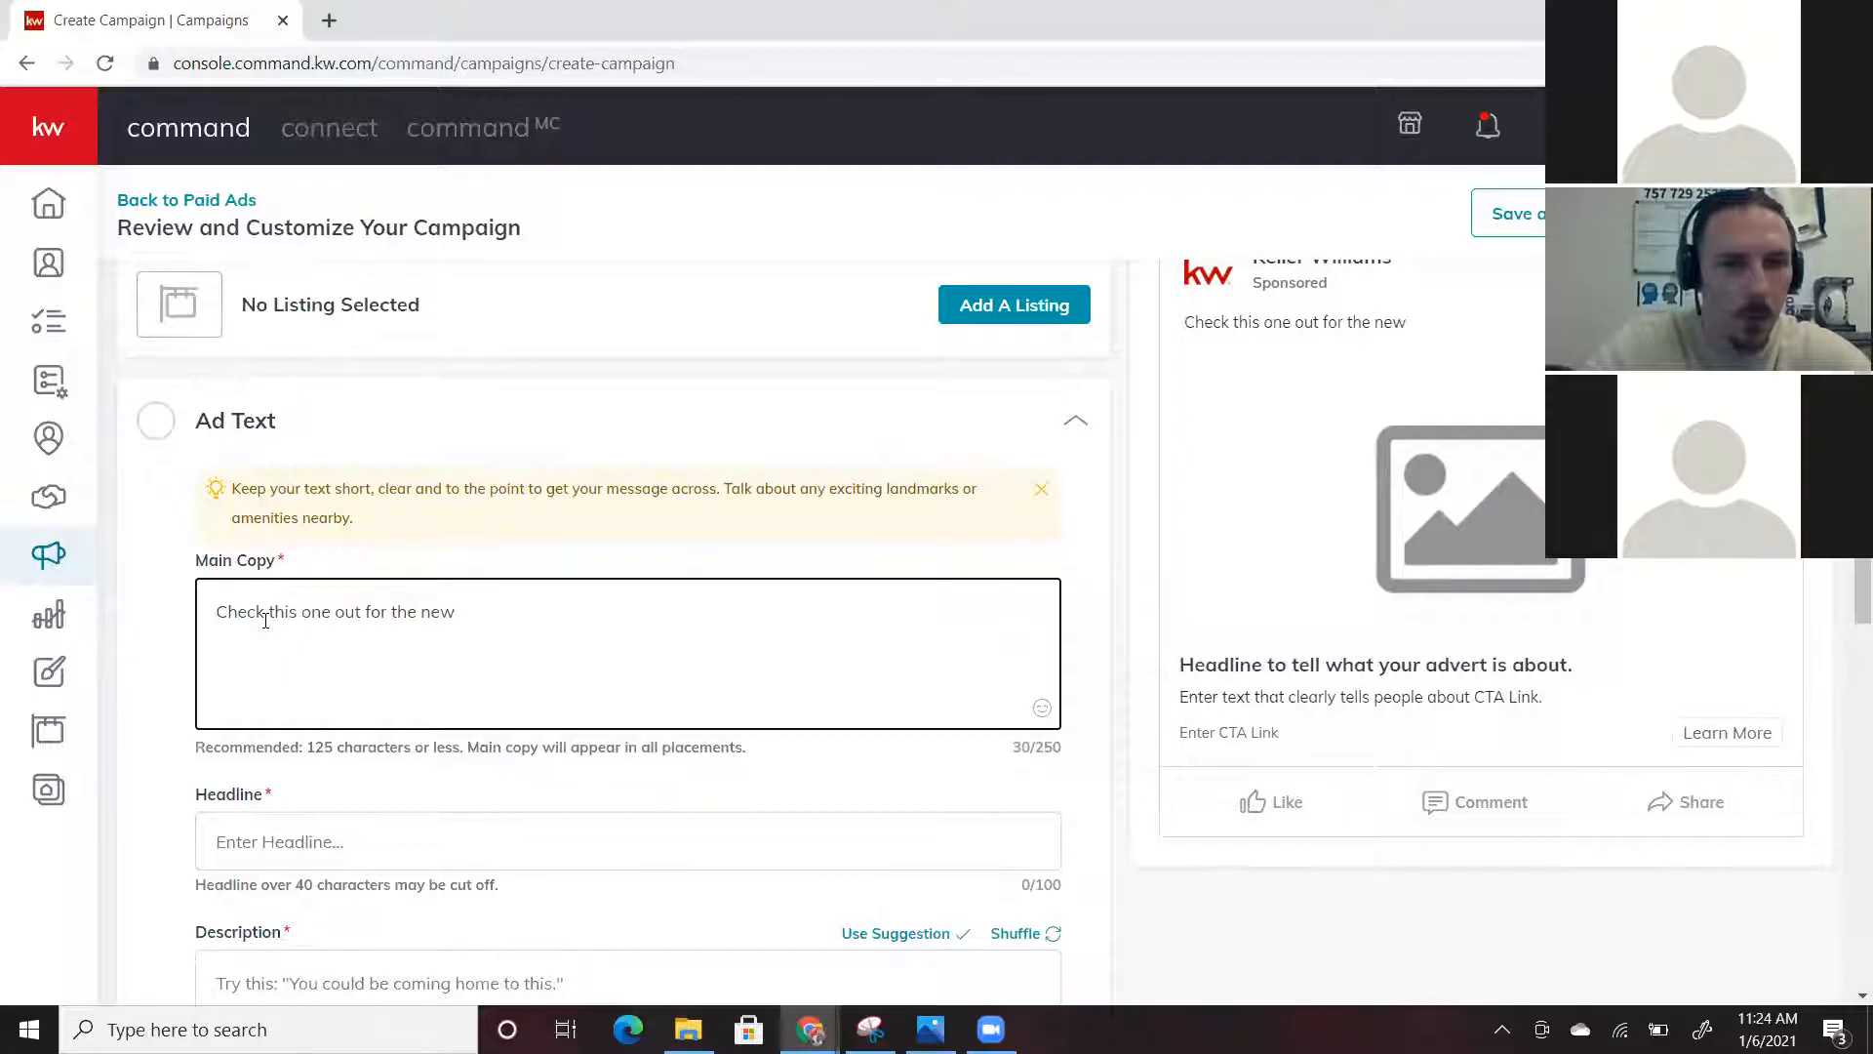
key("BackSpace")
key("BackSpace")
key("BackSpace")
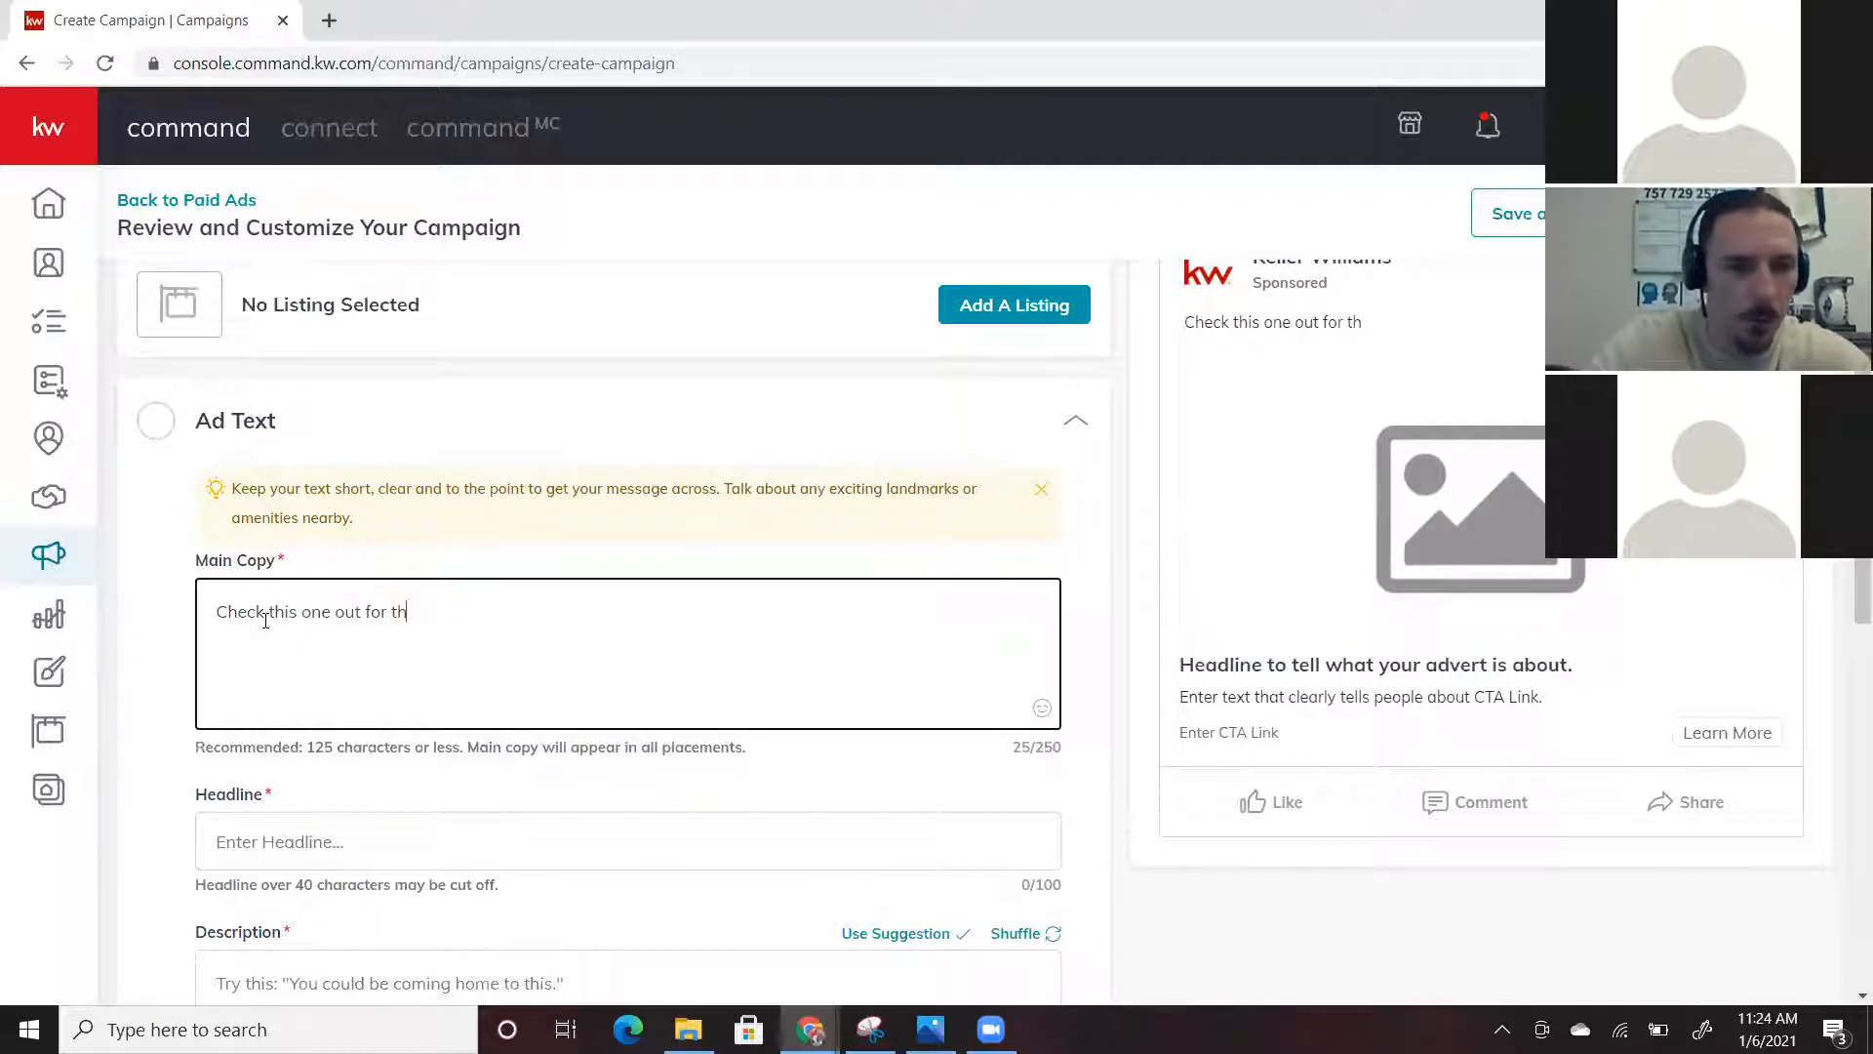
key("BackSpace")
key("BackSpace")
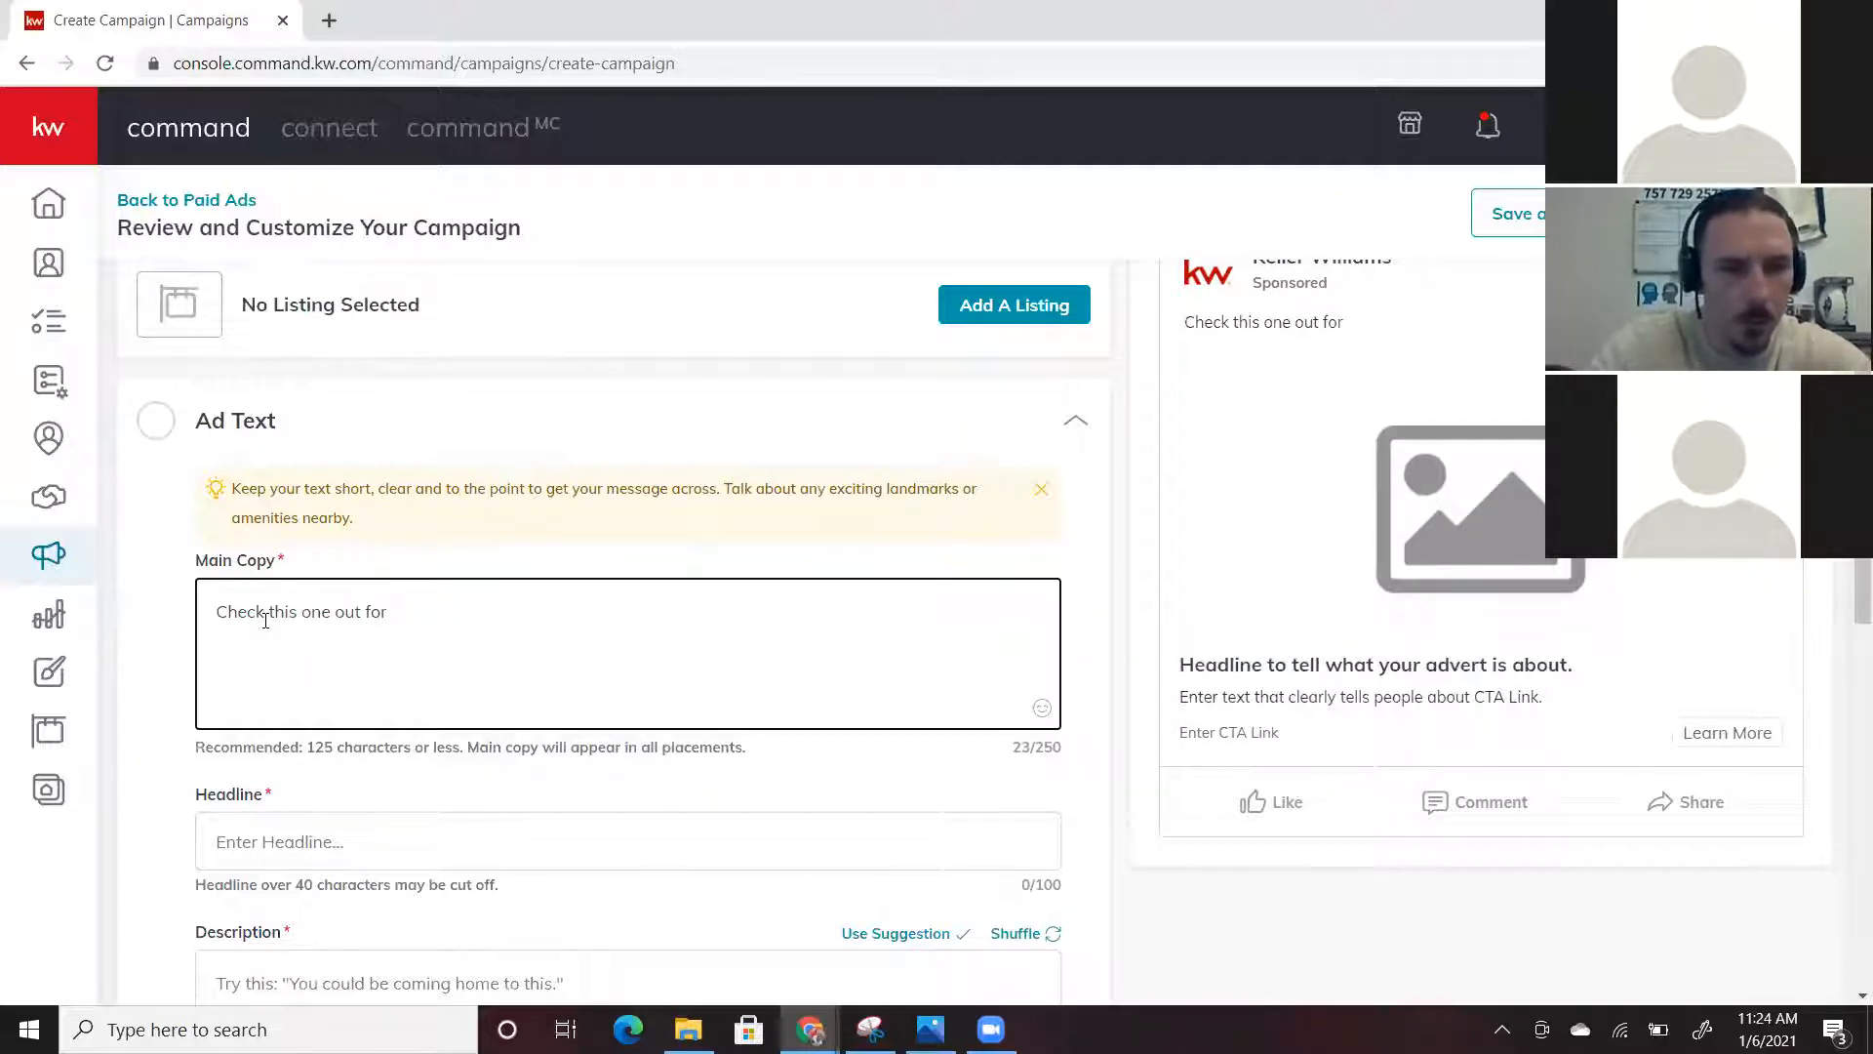
type("the New yea")
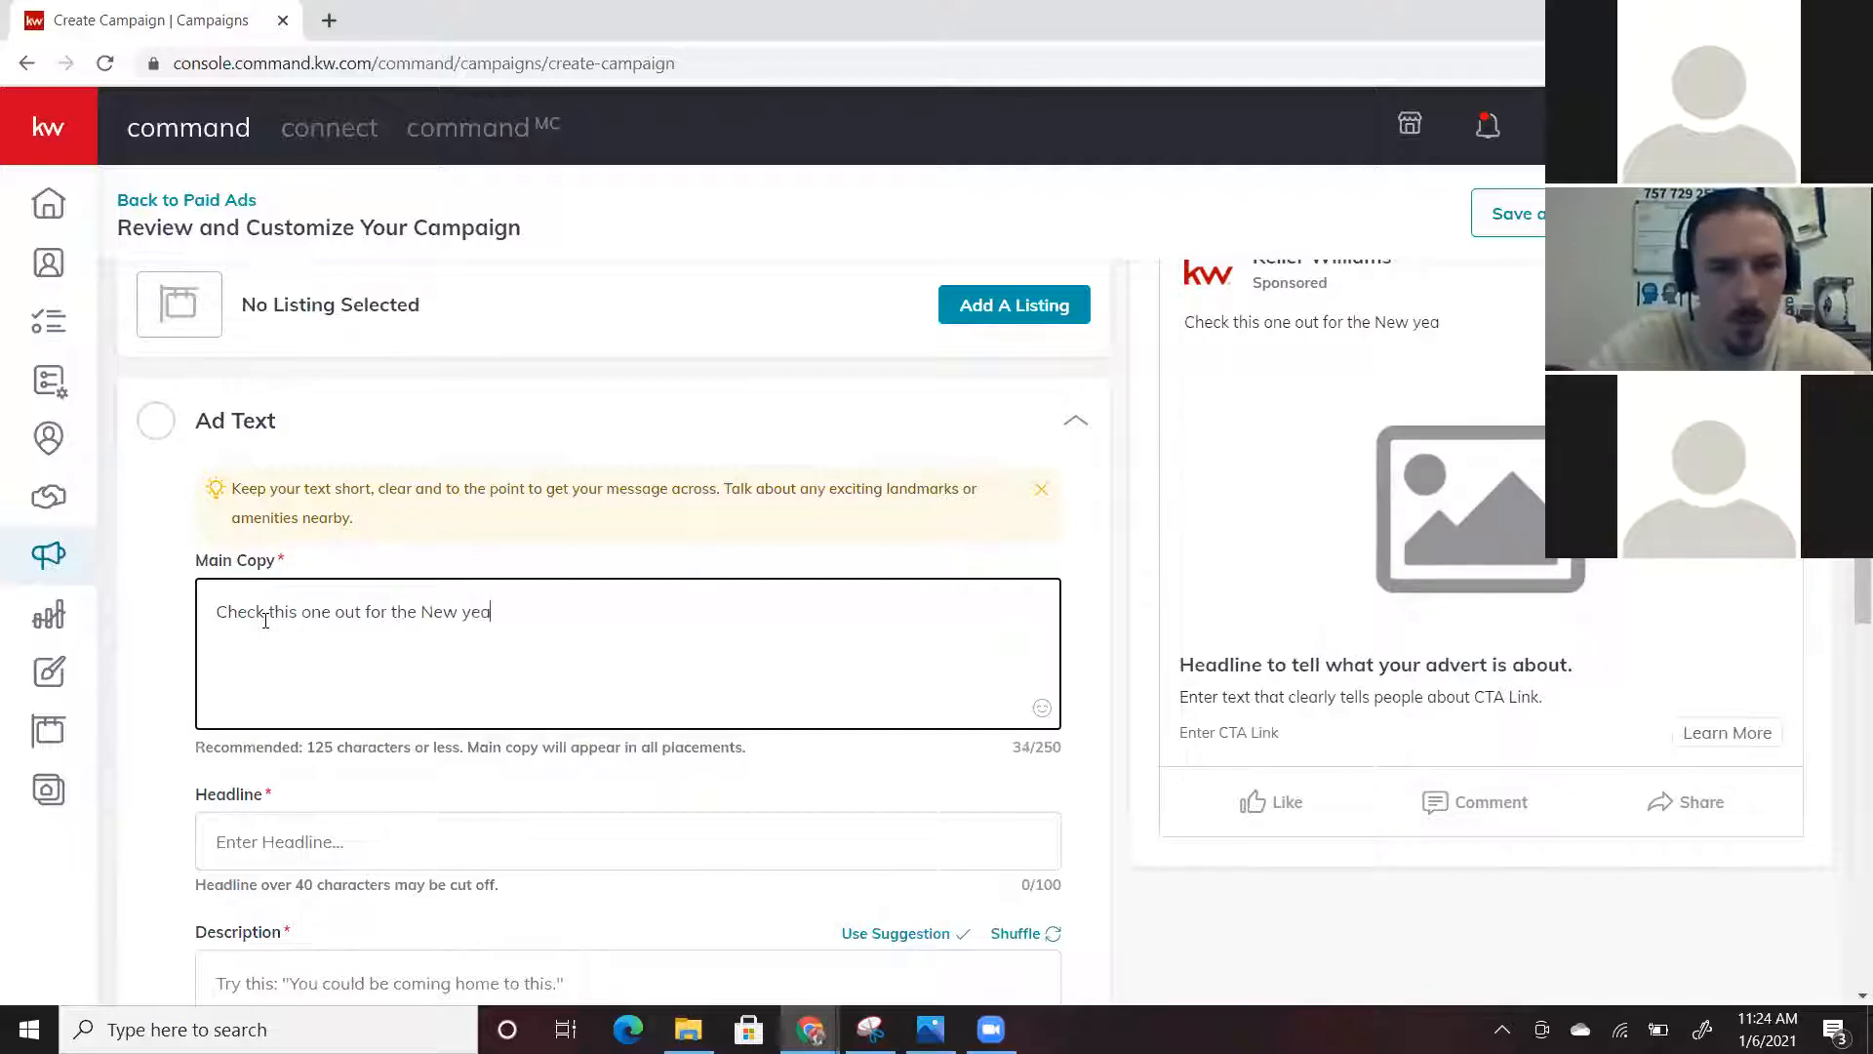
key("BackSpace")
key("BackSpace")
key("BackSpace")
type("Yea")
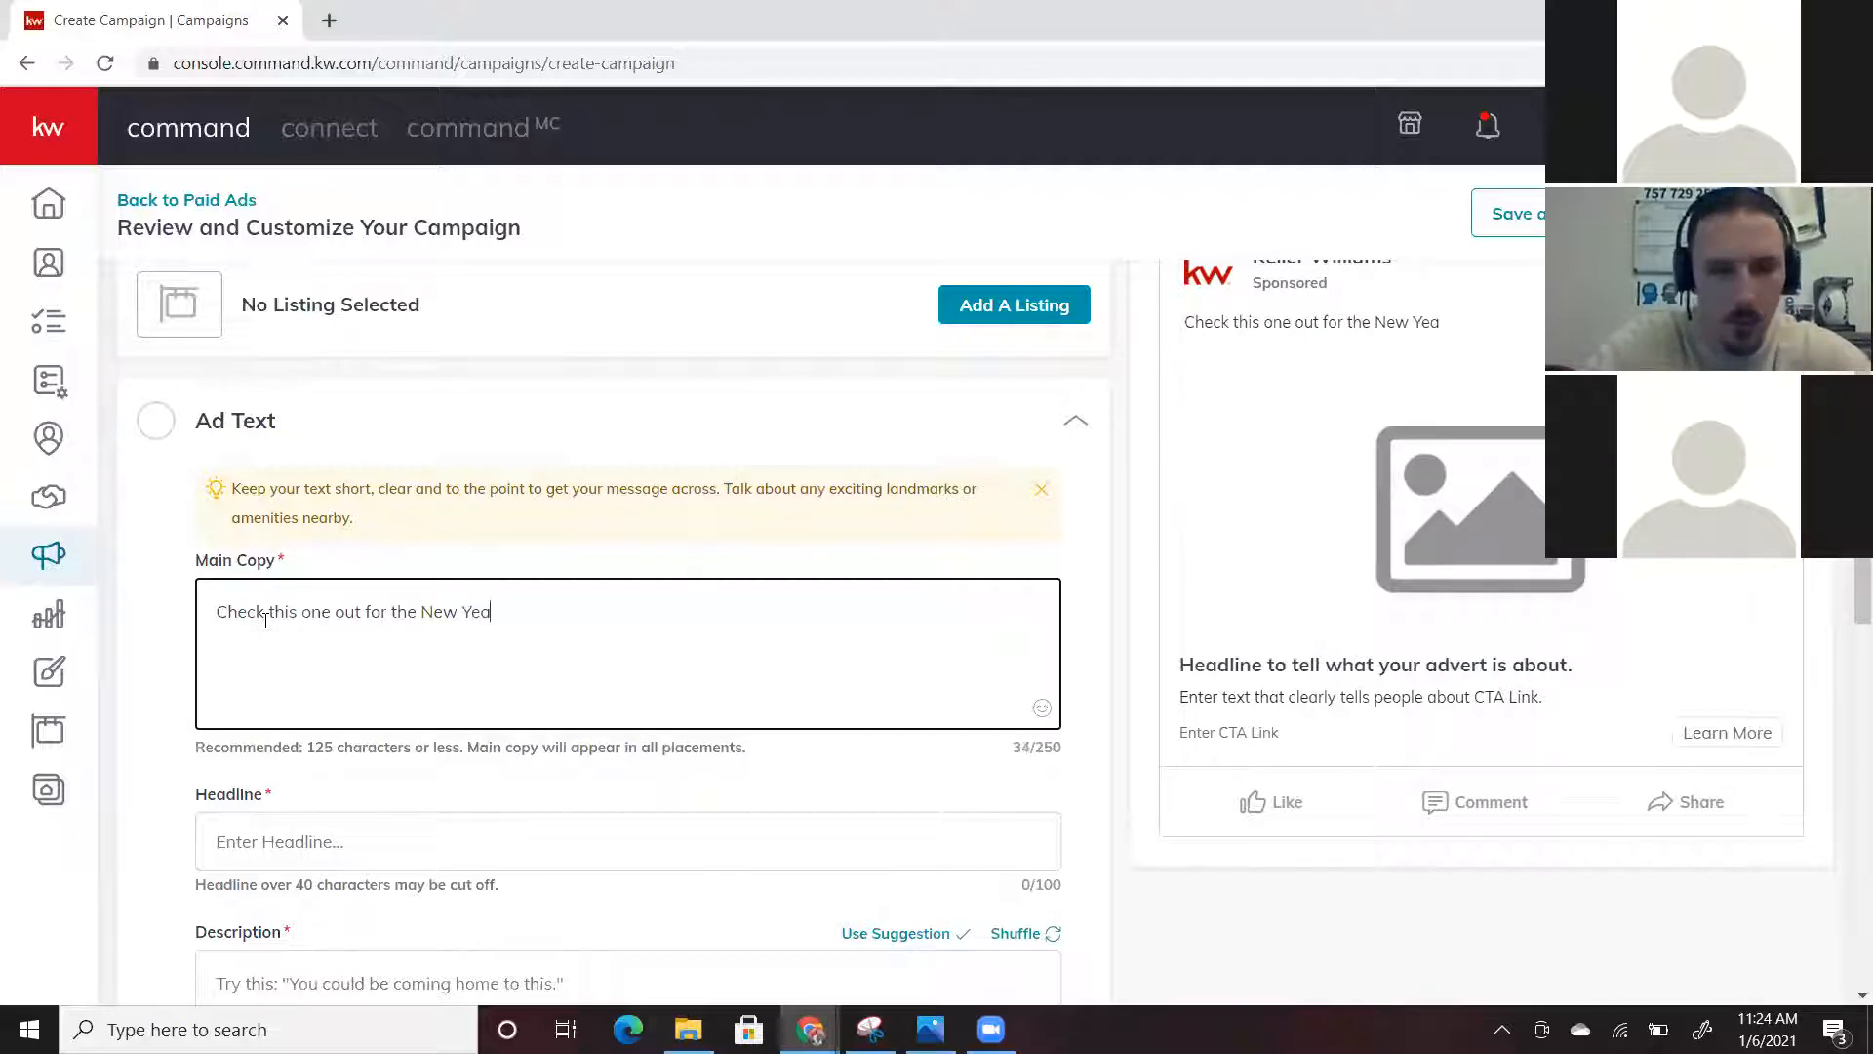
type("r")
left_click(1042, 711)
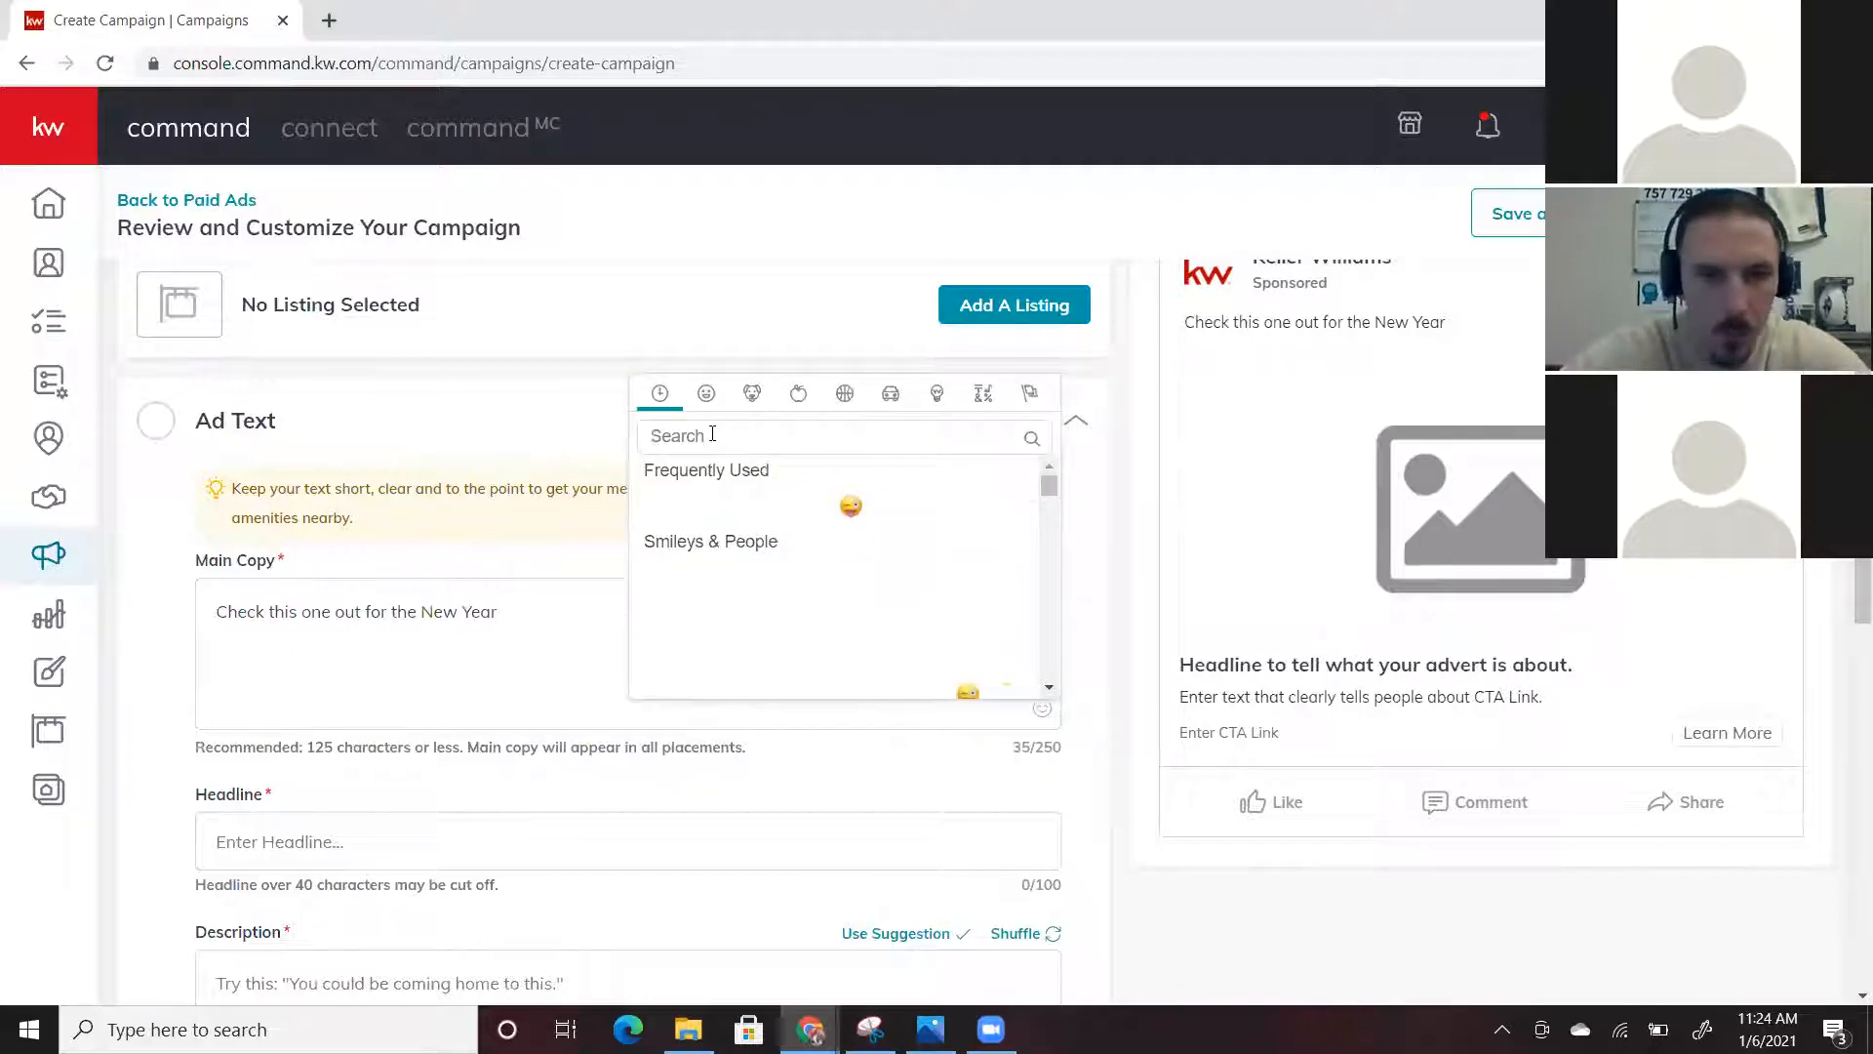
left_click(712, 433)
type("ex")
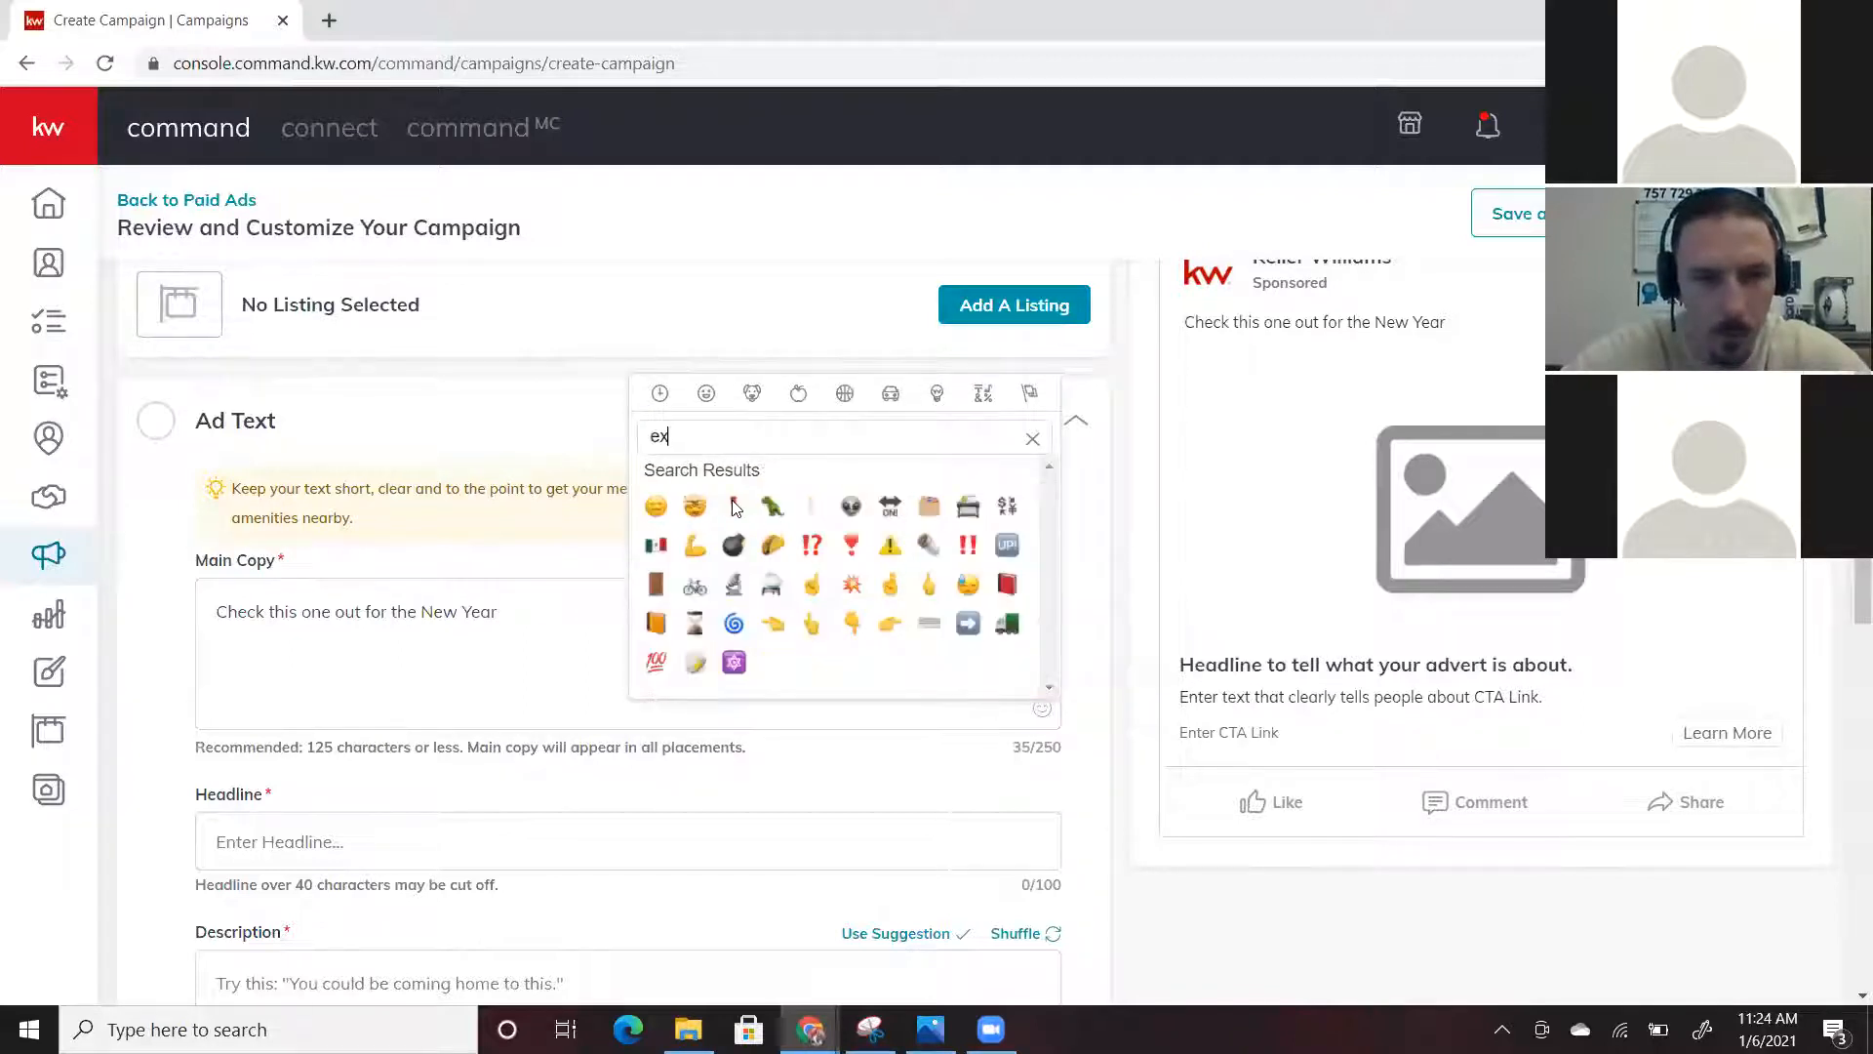
left_click(735, 507)
Continue with 'Located in the sought after Bennets Creek area of Suffolk, this is one you do not want to miss.'
left_click(585, 612)
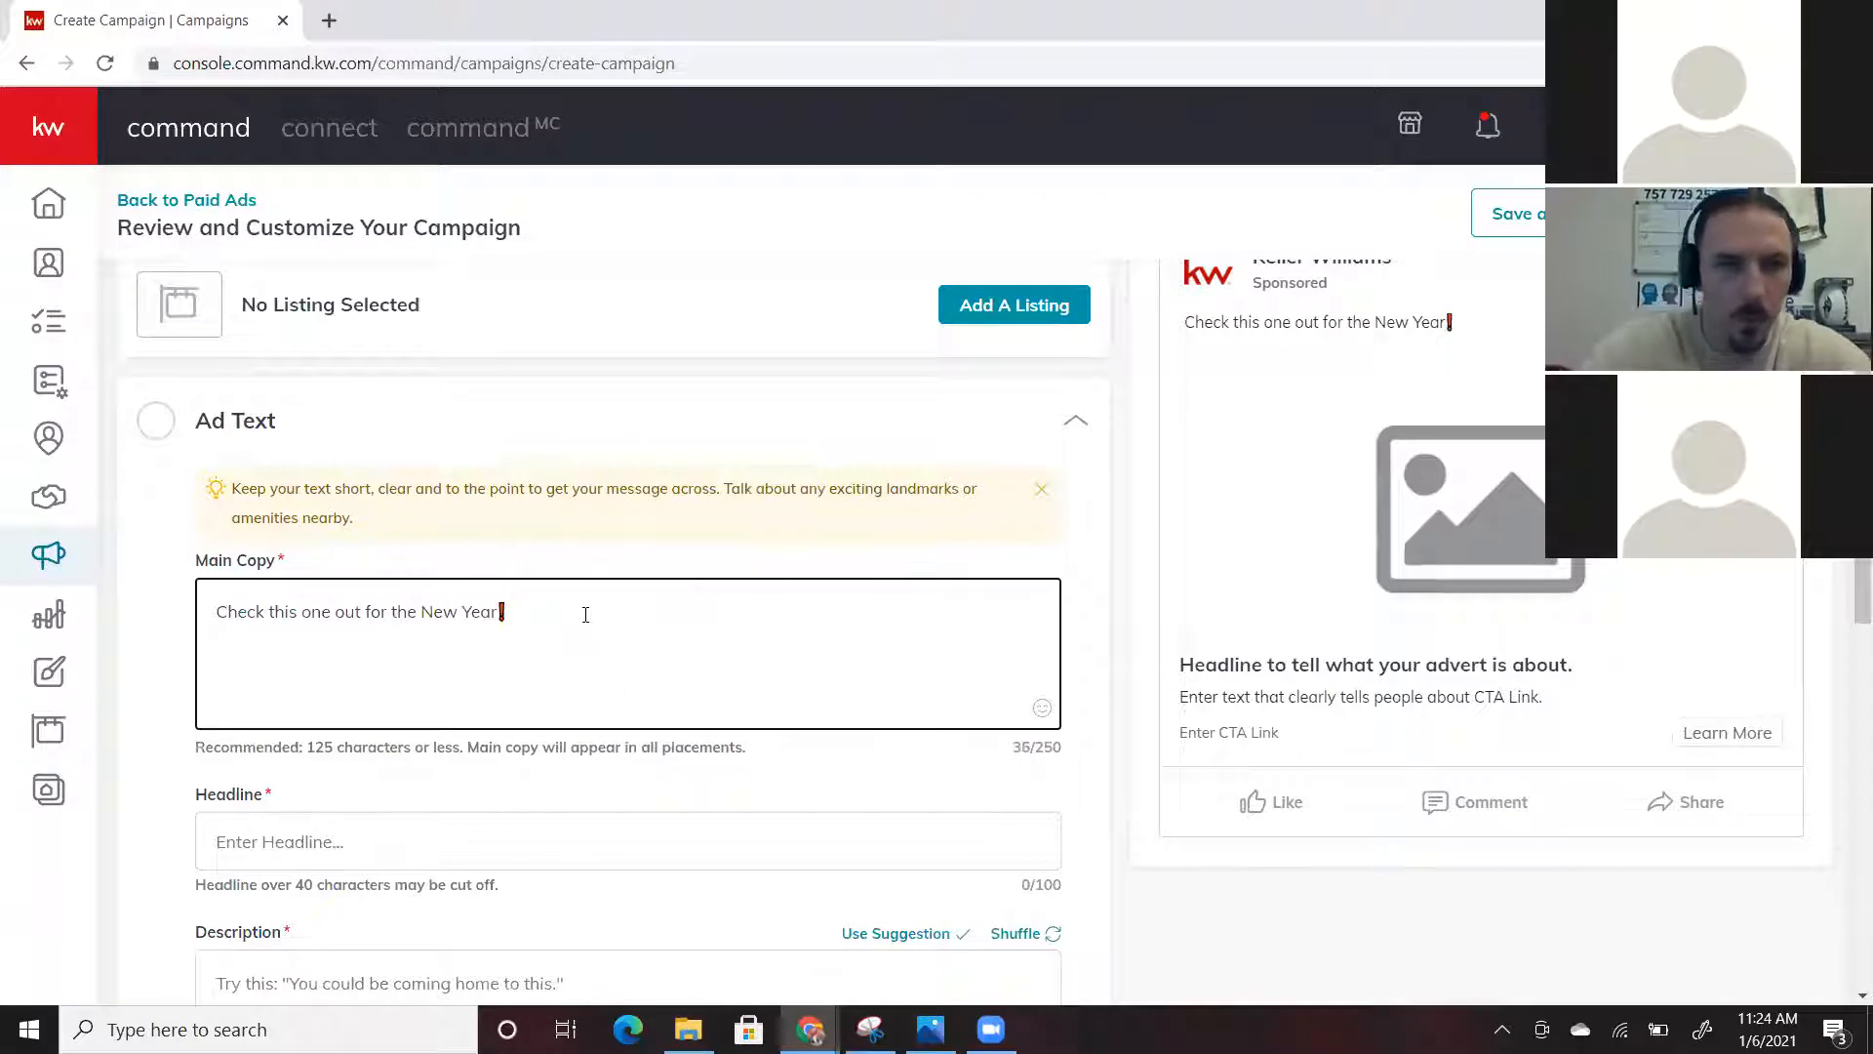
type("Locate")
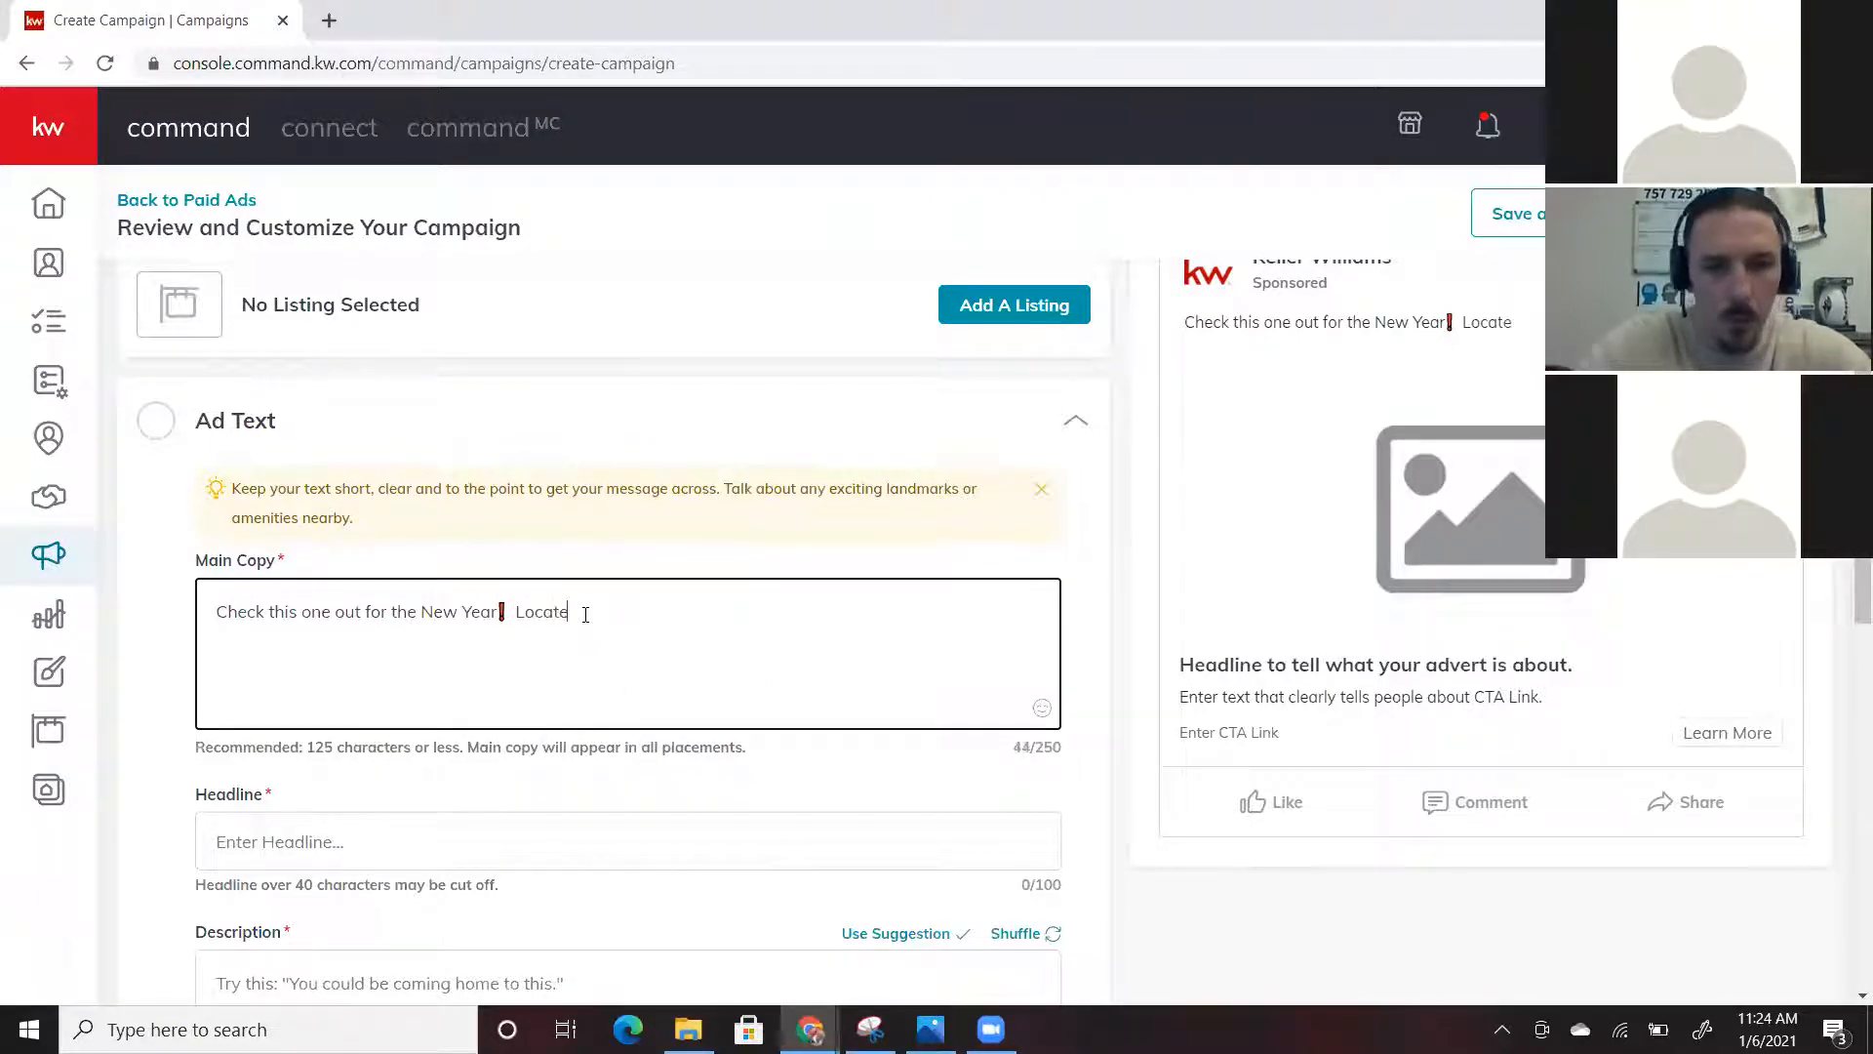
type("d in the sought")
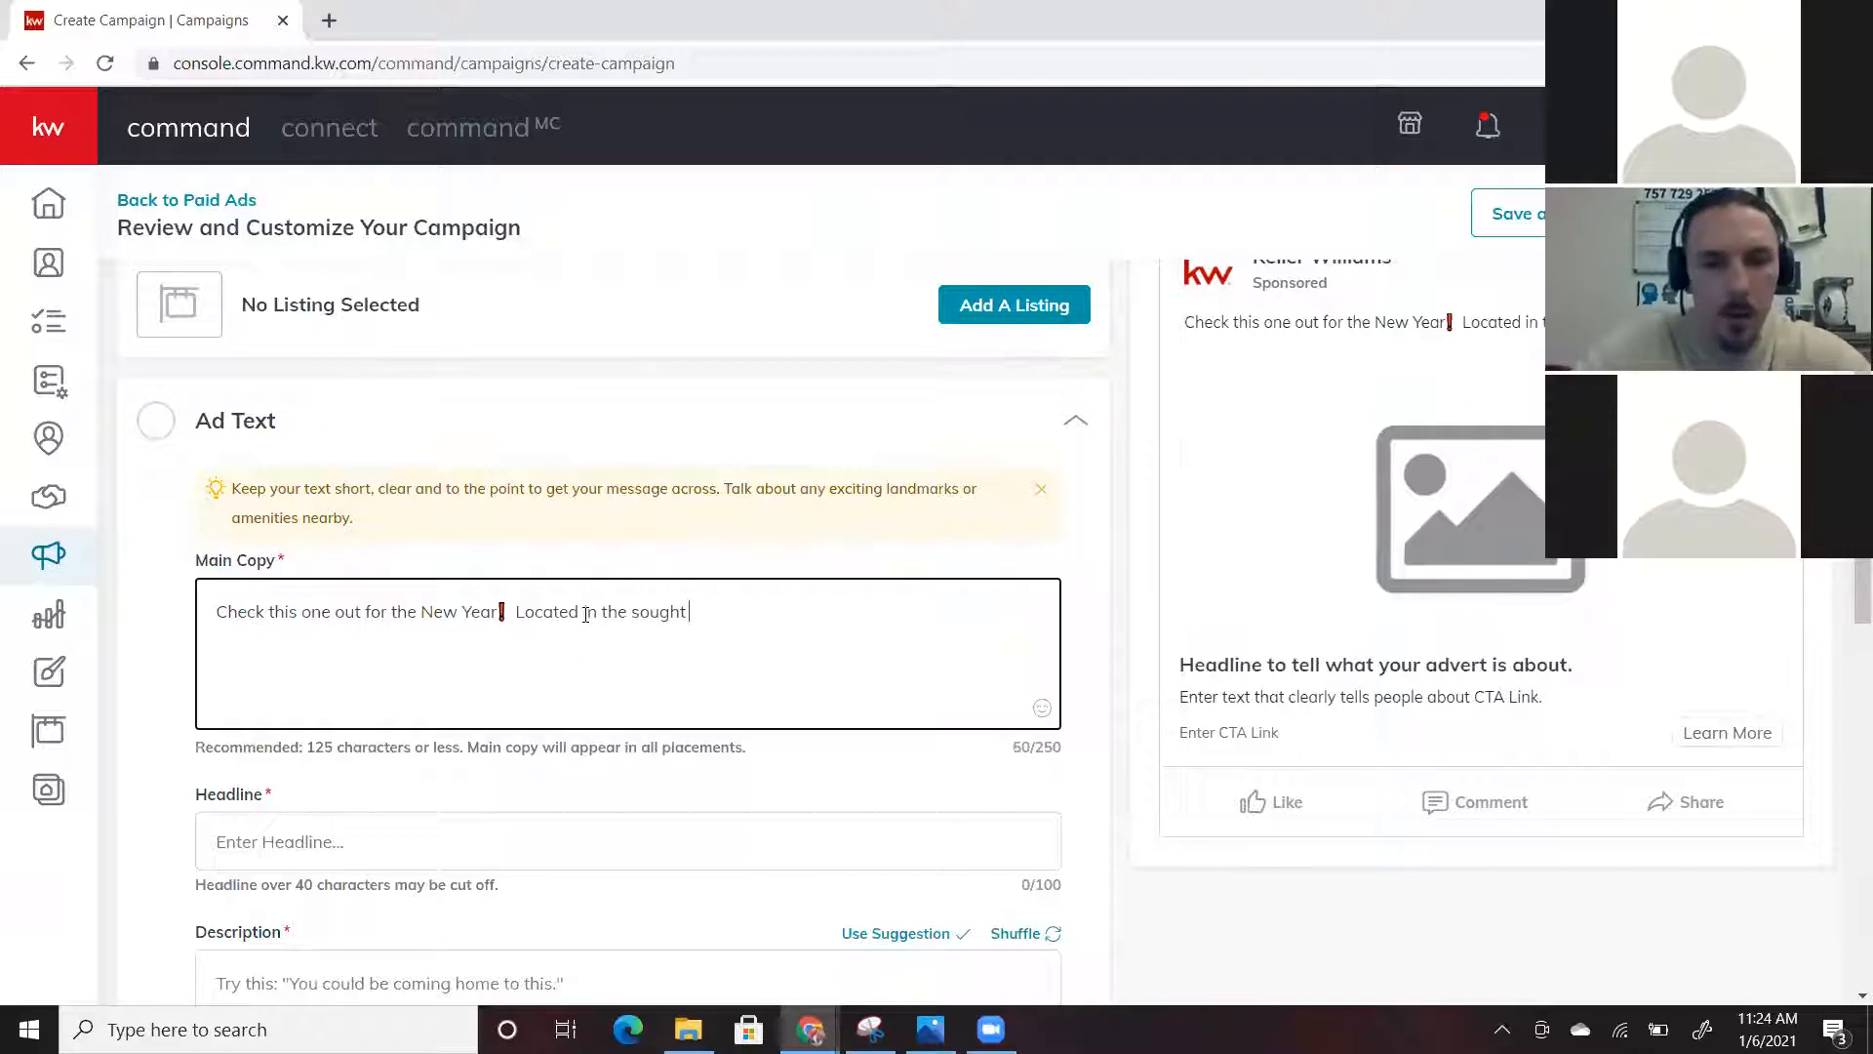
type(" after ")
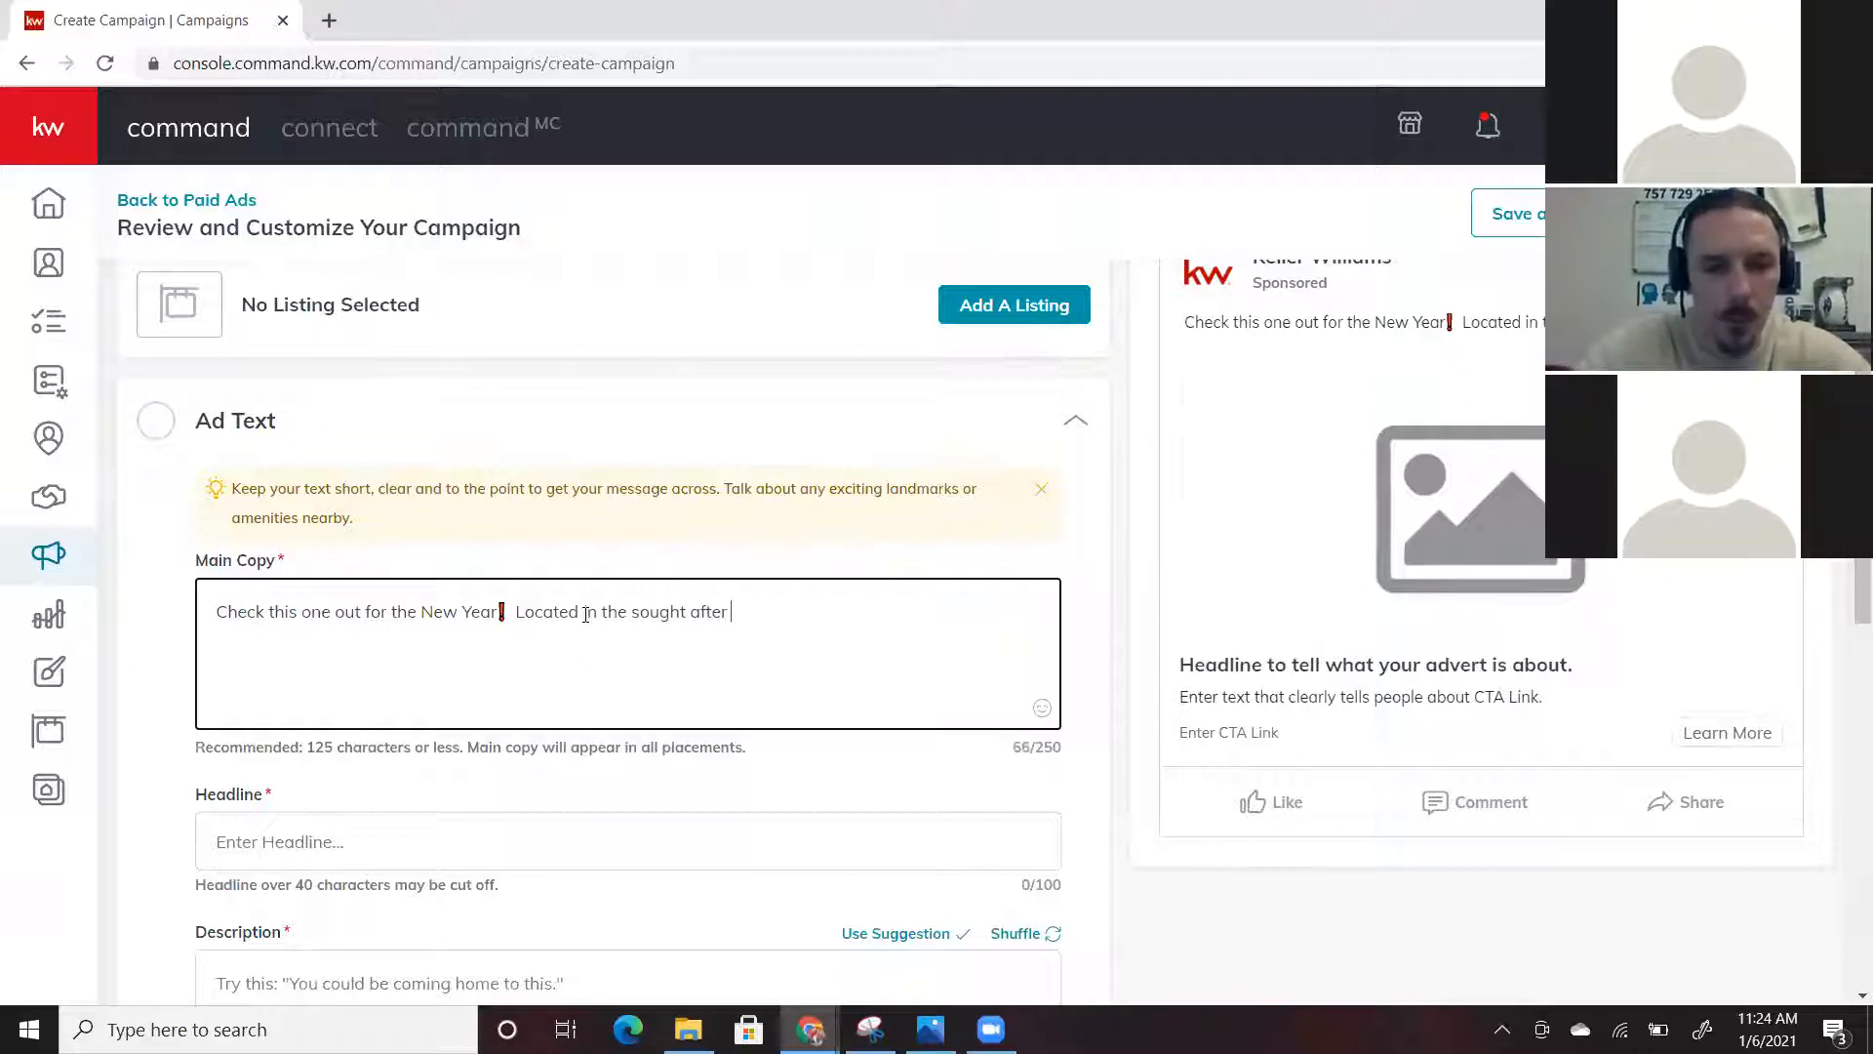
type("Bennets")
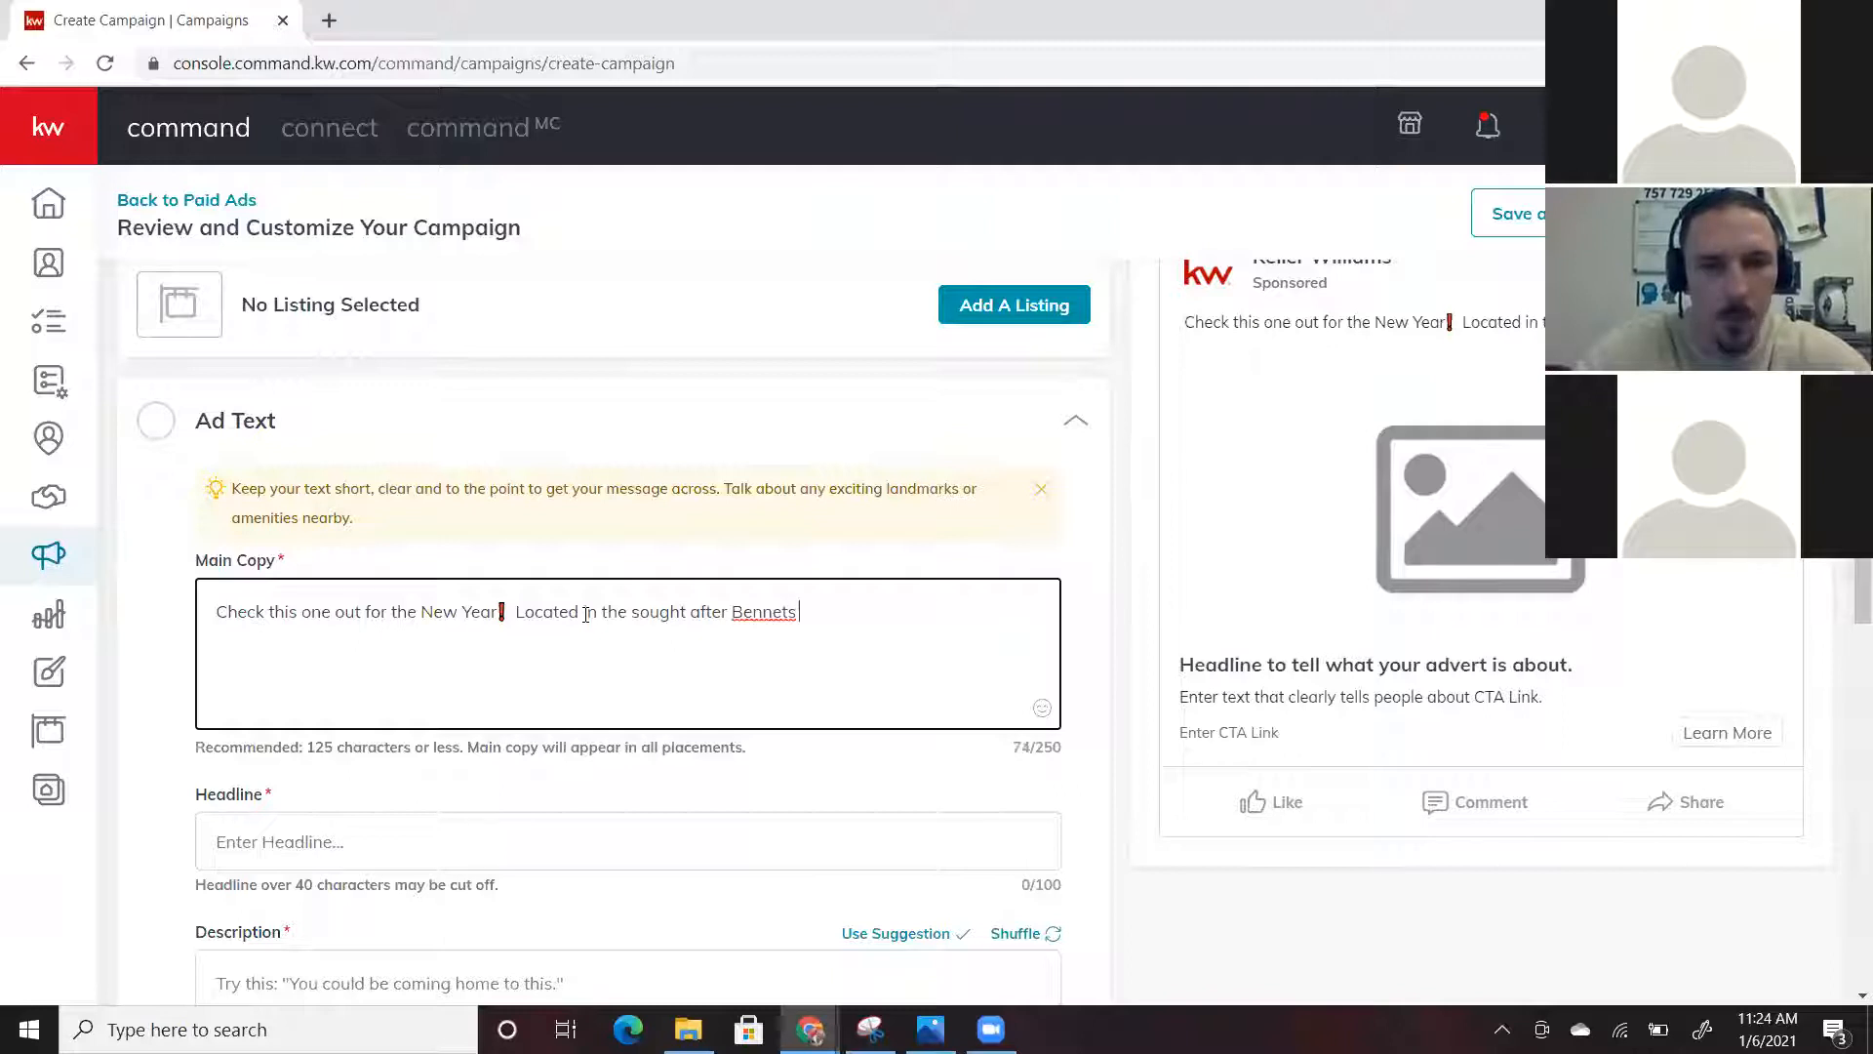
type(" Creek ")
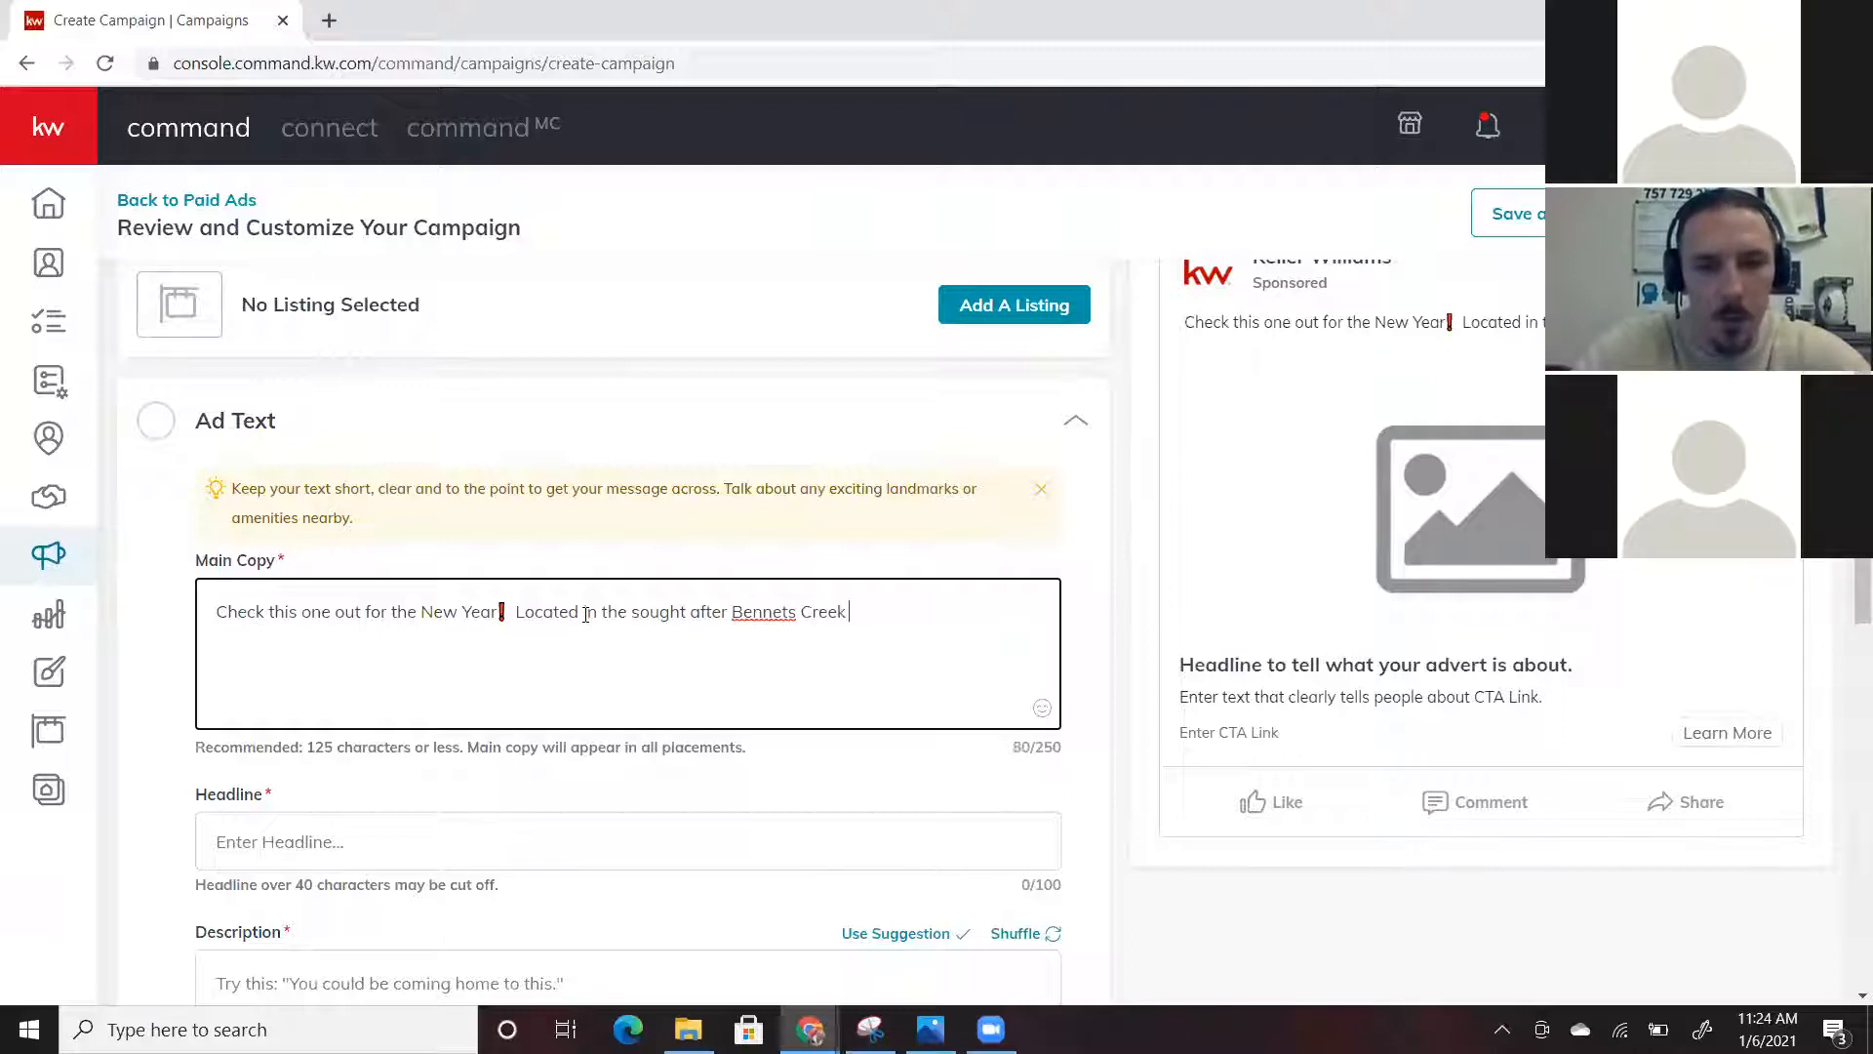
type("area of Su")
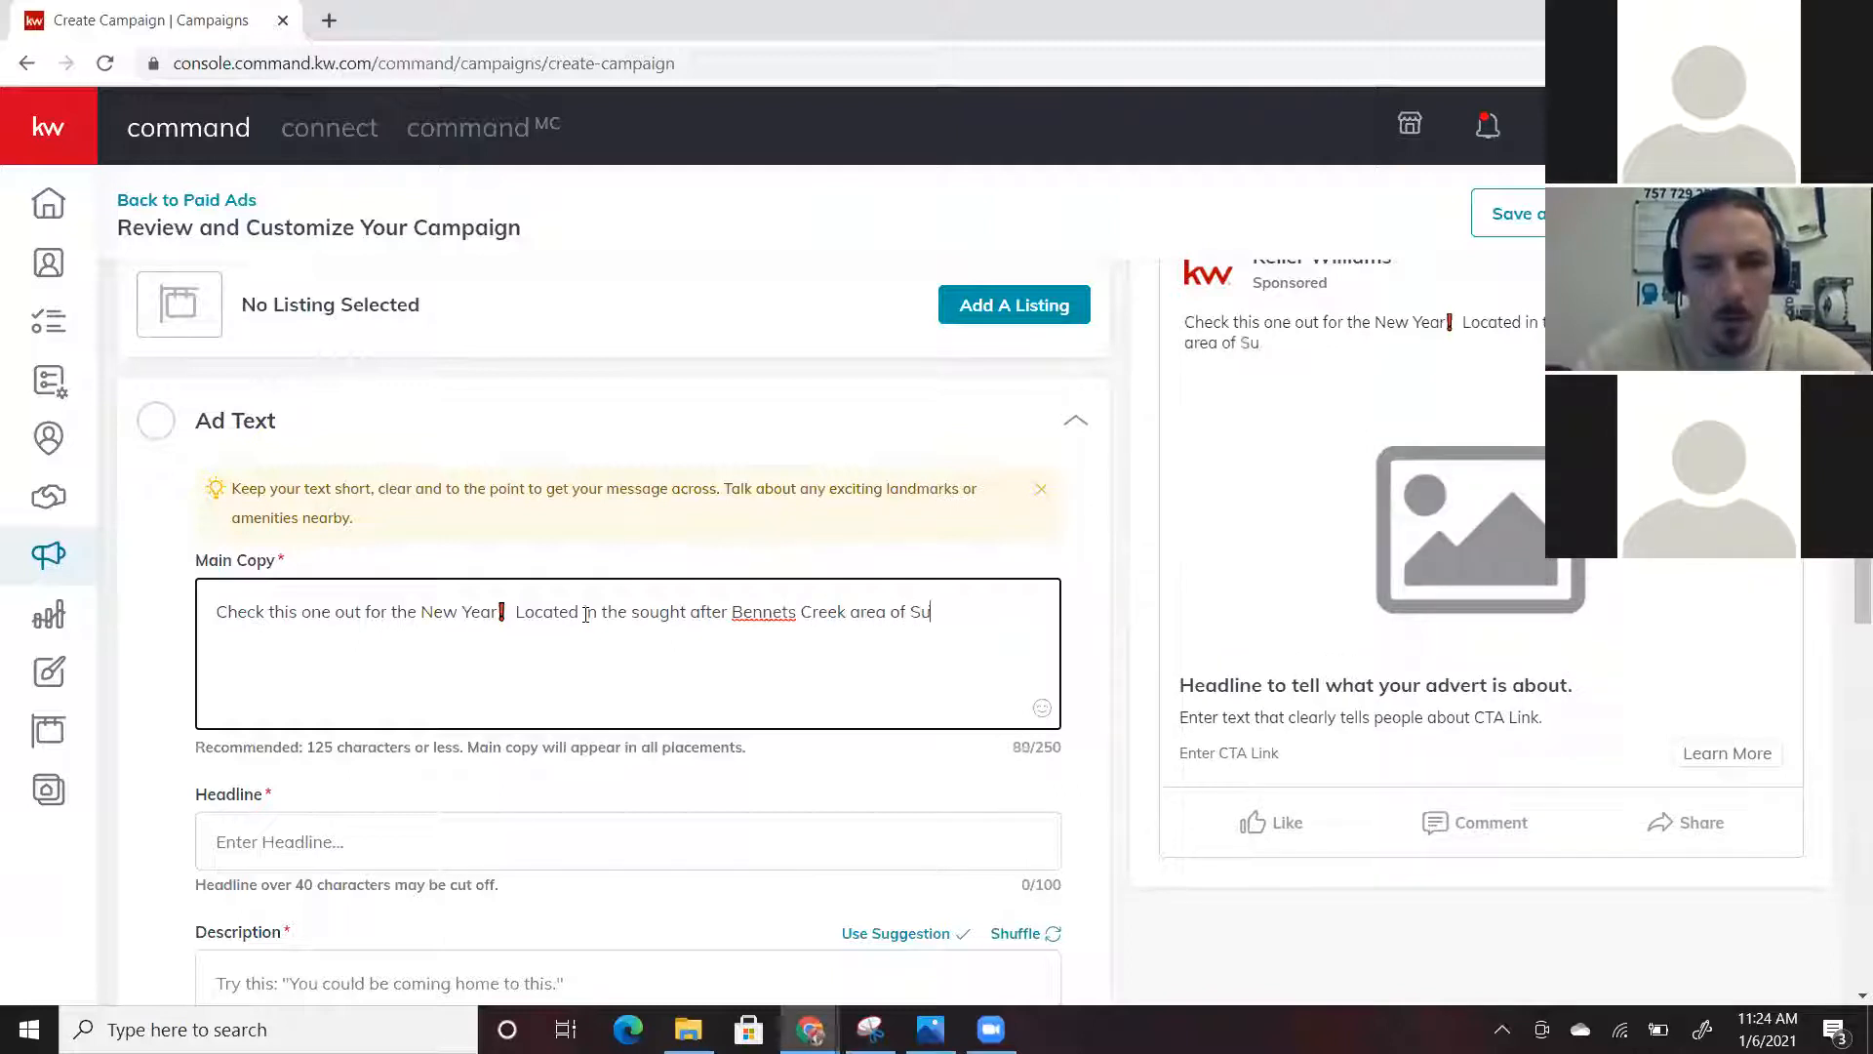
type("ffolk")
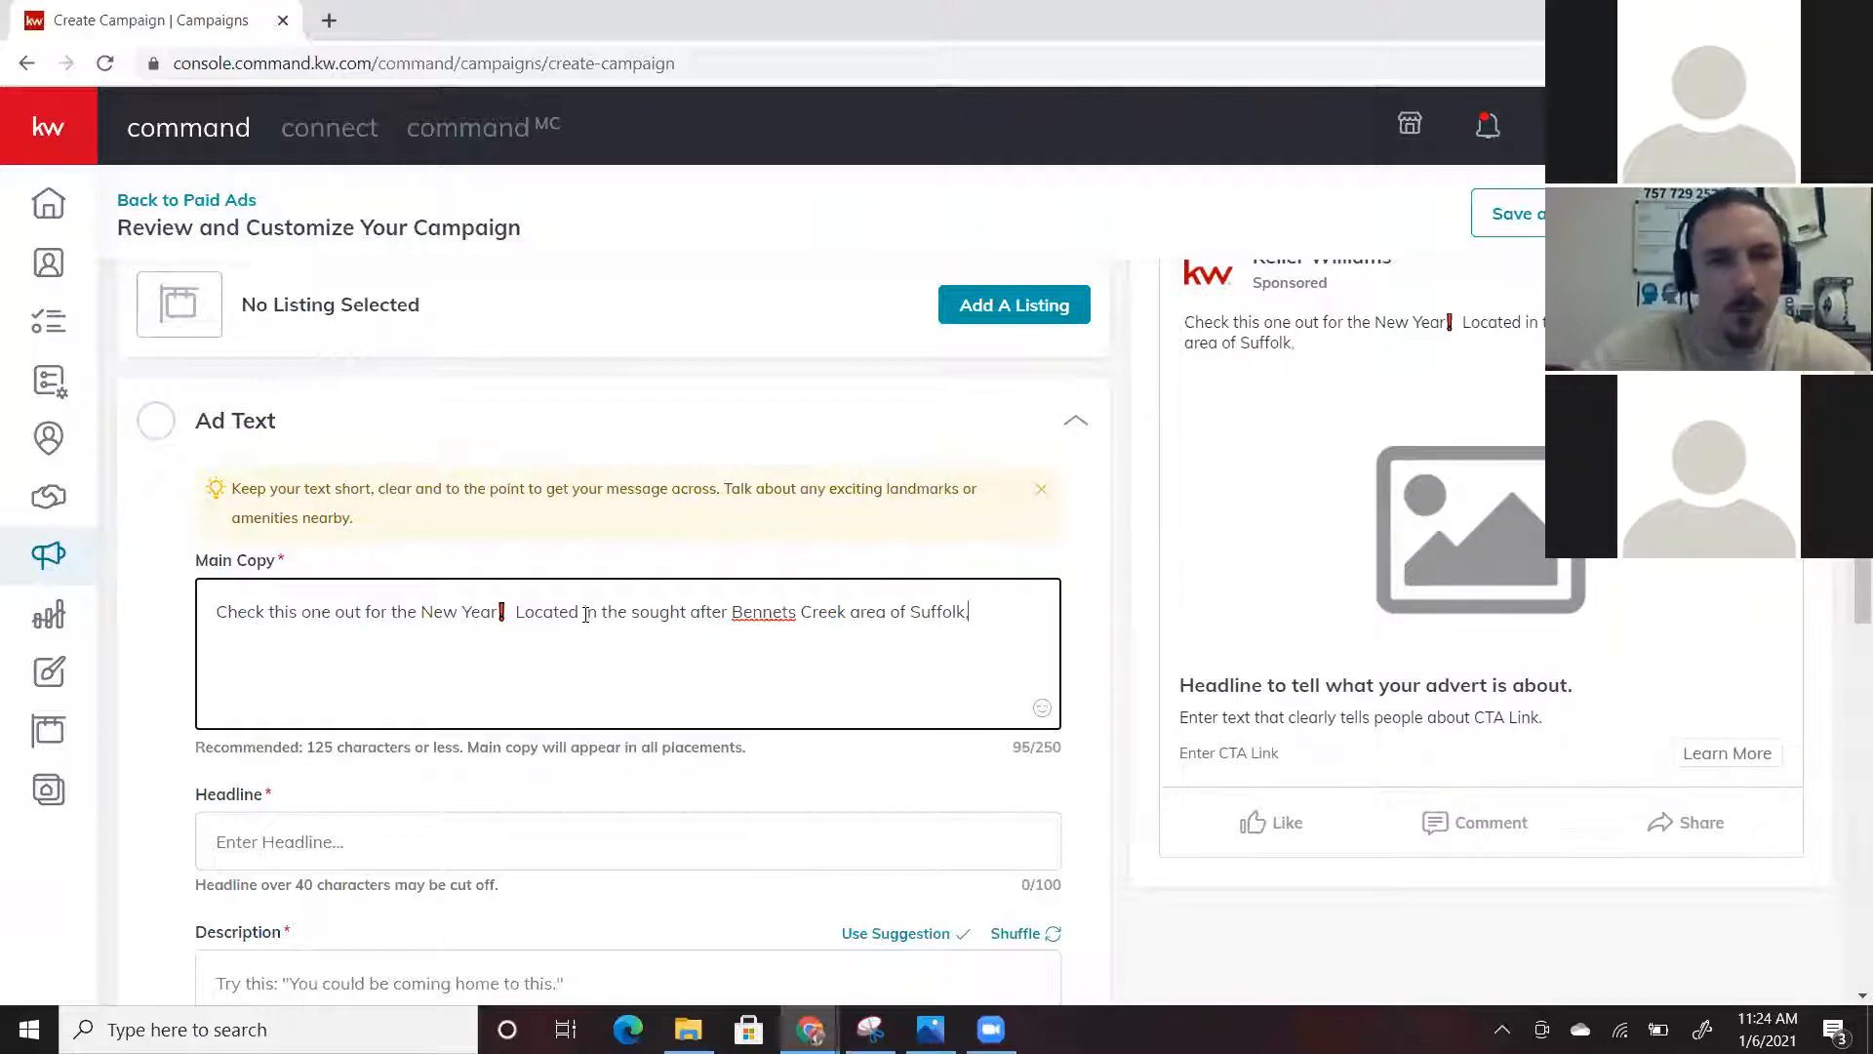
type(", thi")
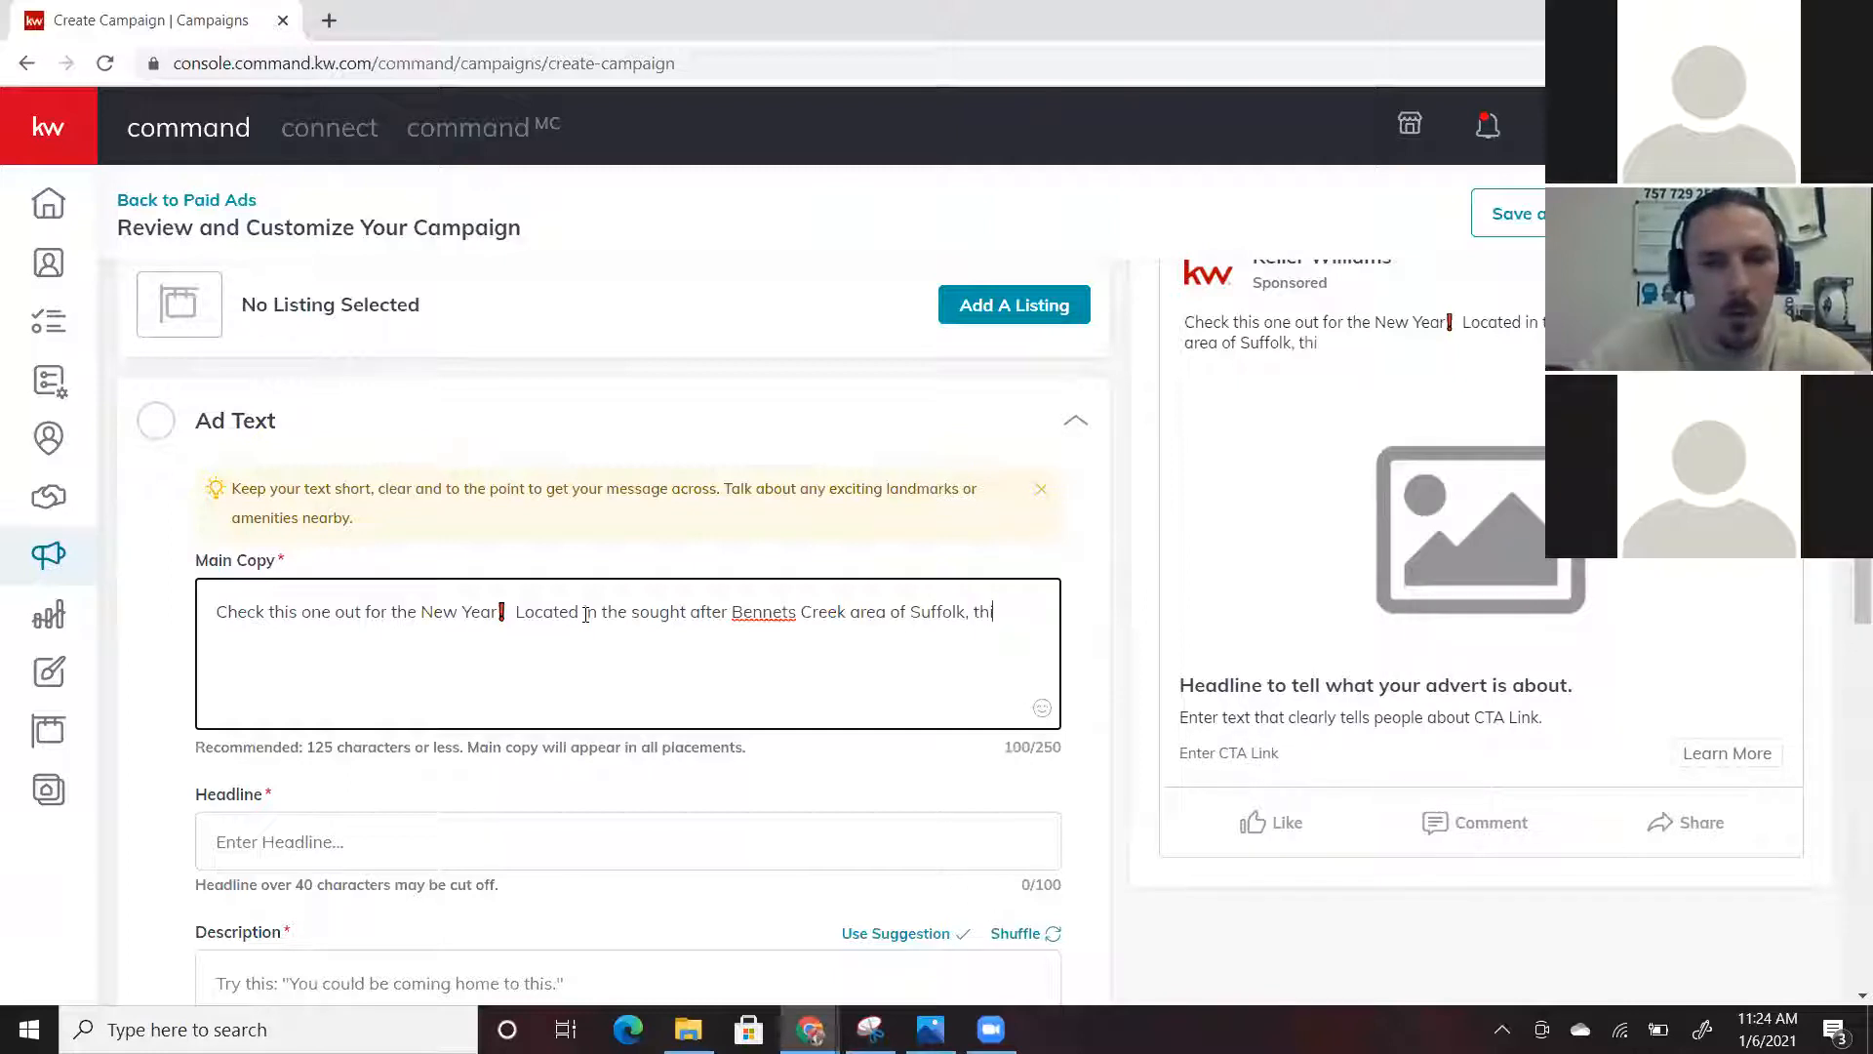
type("s is one you d")
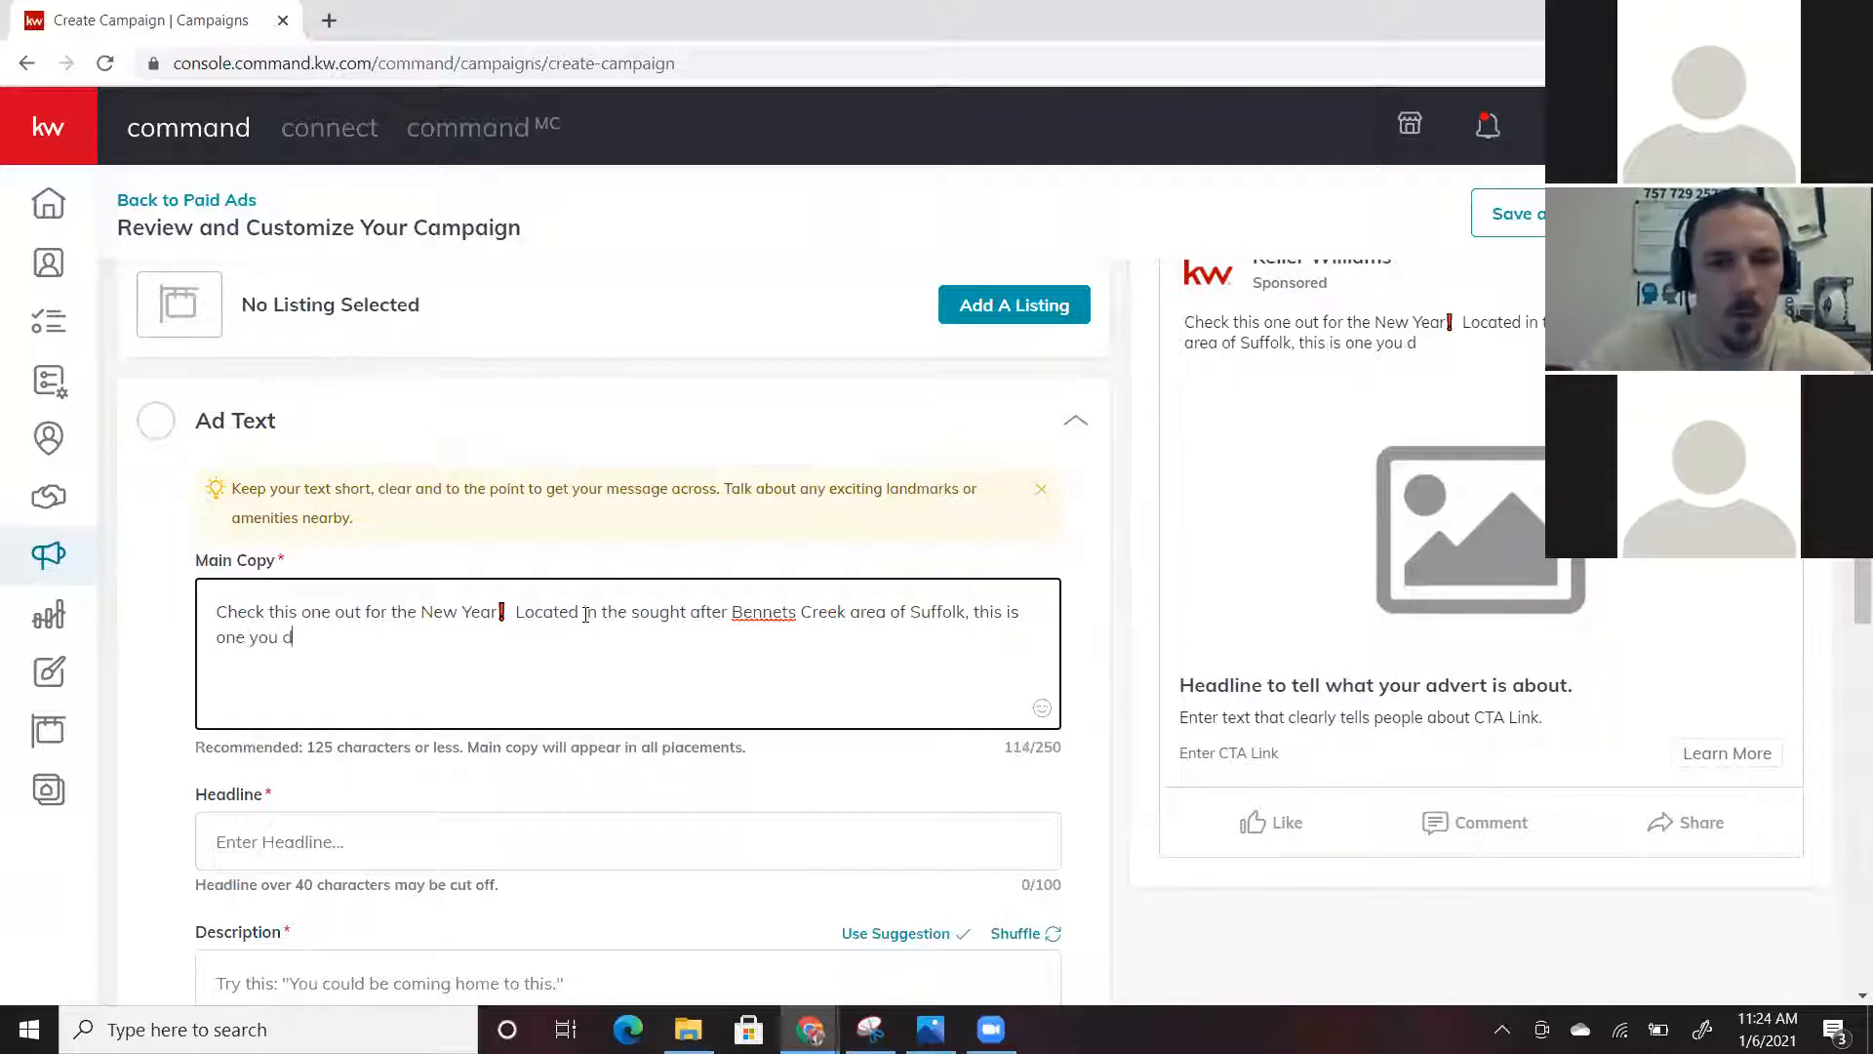
type("o not want to miss")
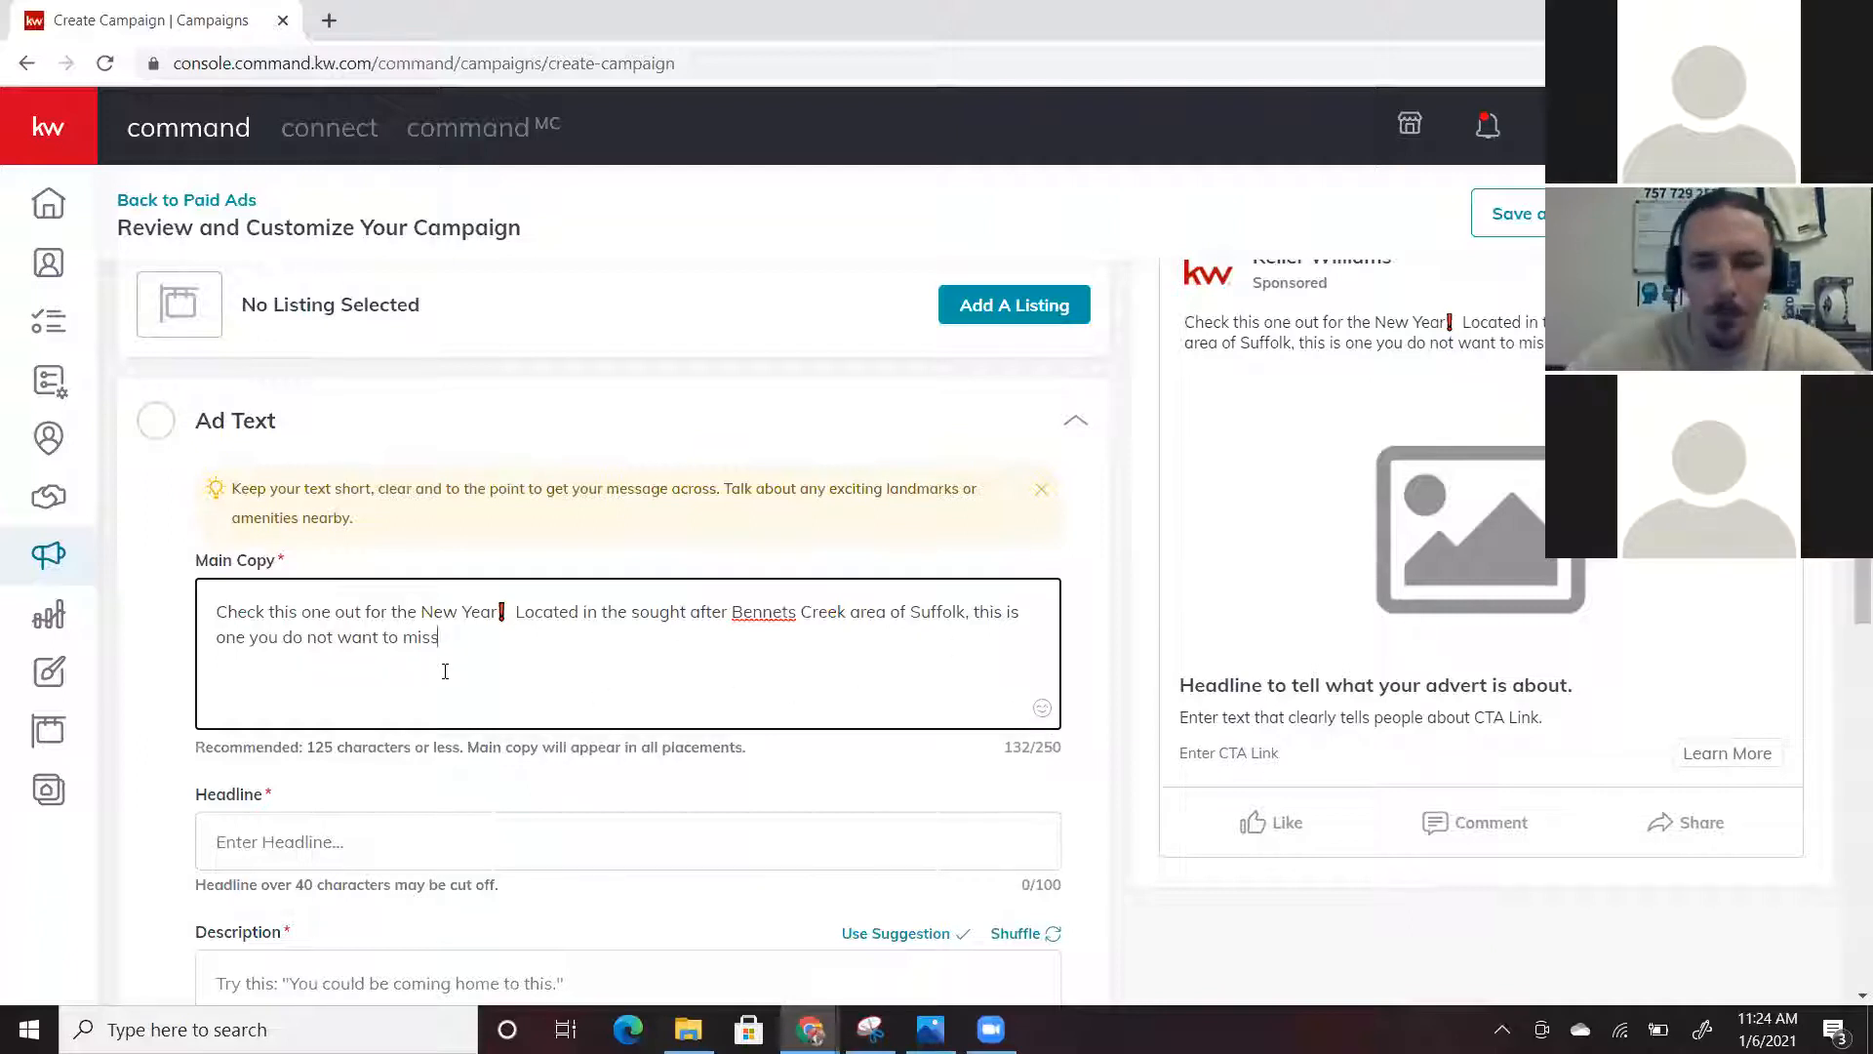
type(".")
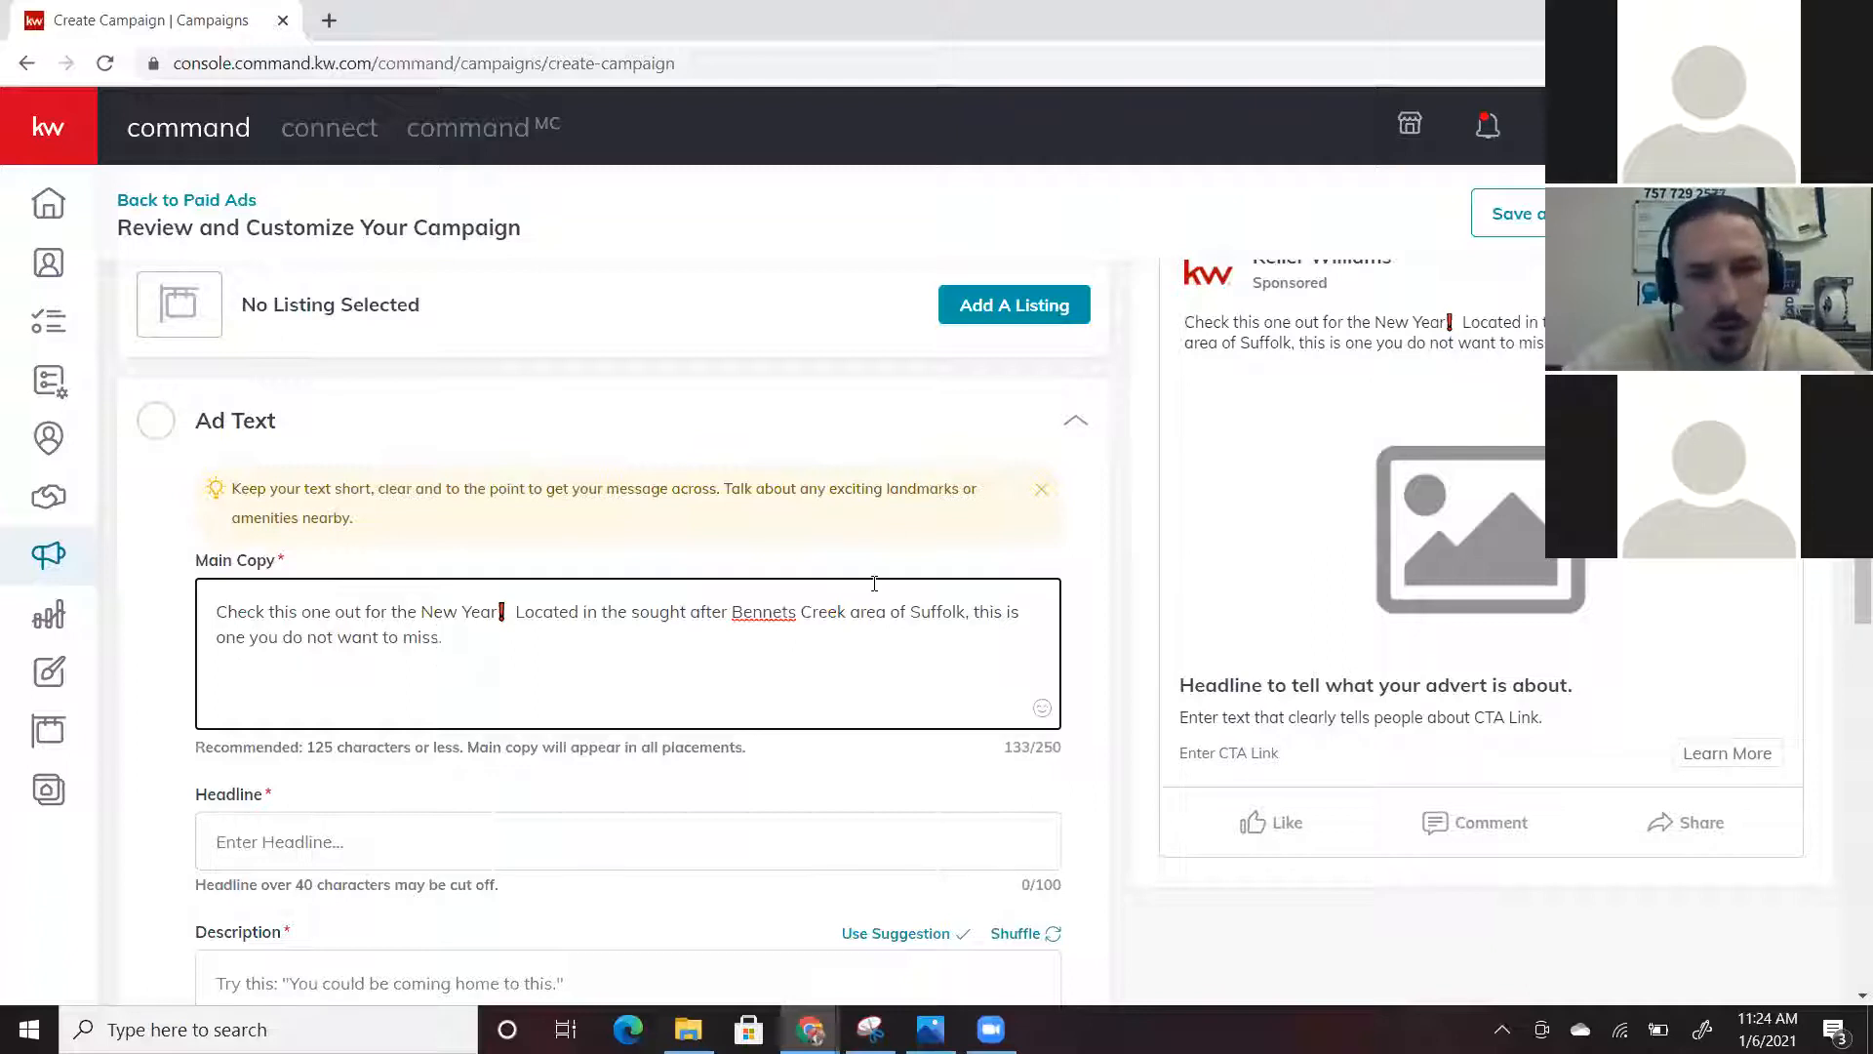
Change Bennets to Bennet's and add 'Click Learn More for all the details'
left_click(791, 625)
type("'")
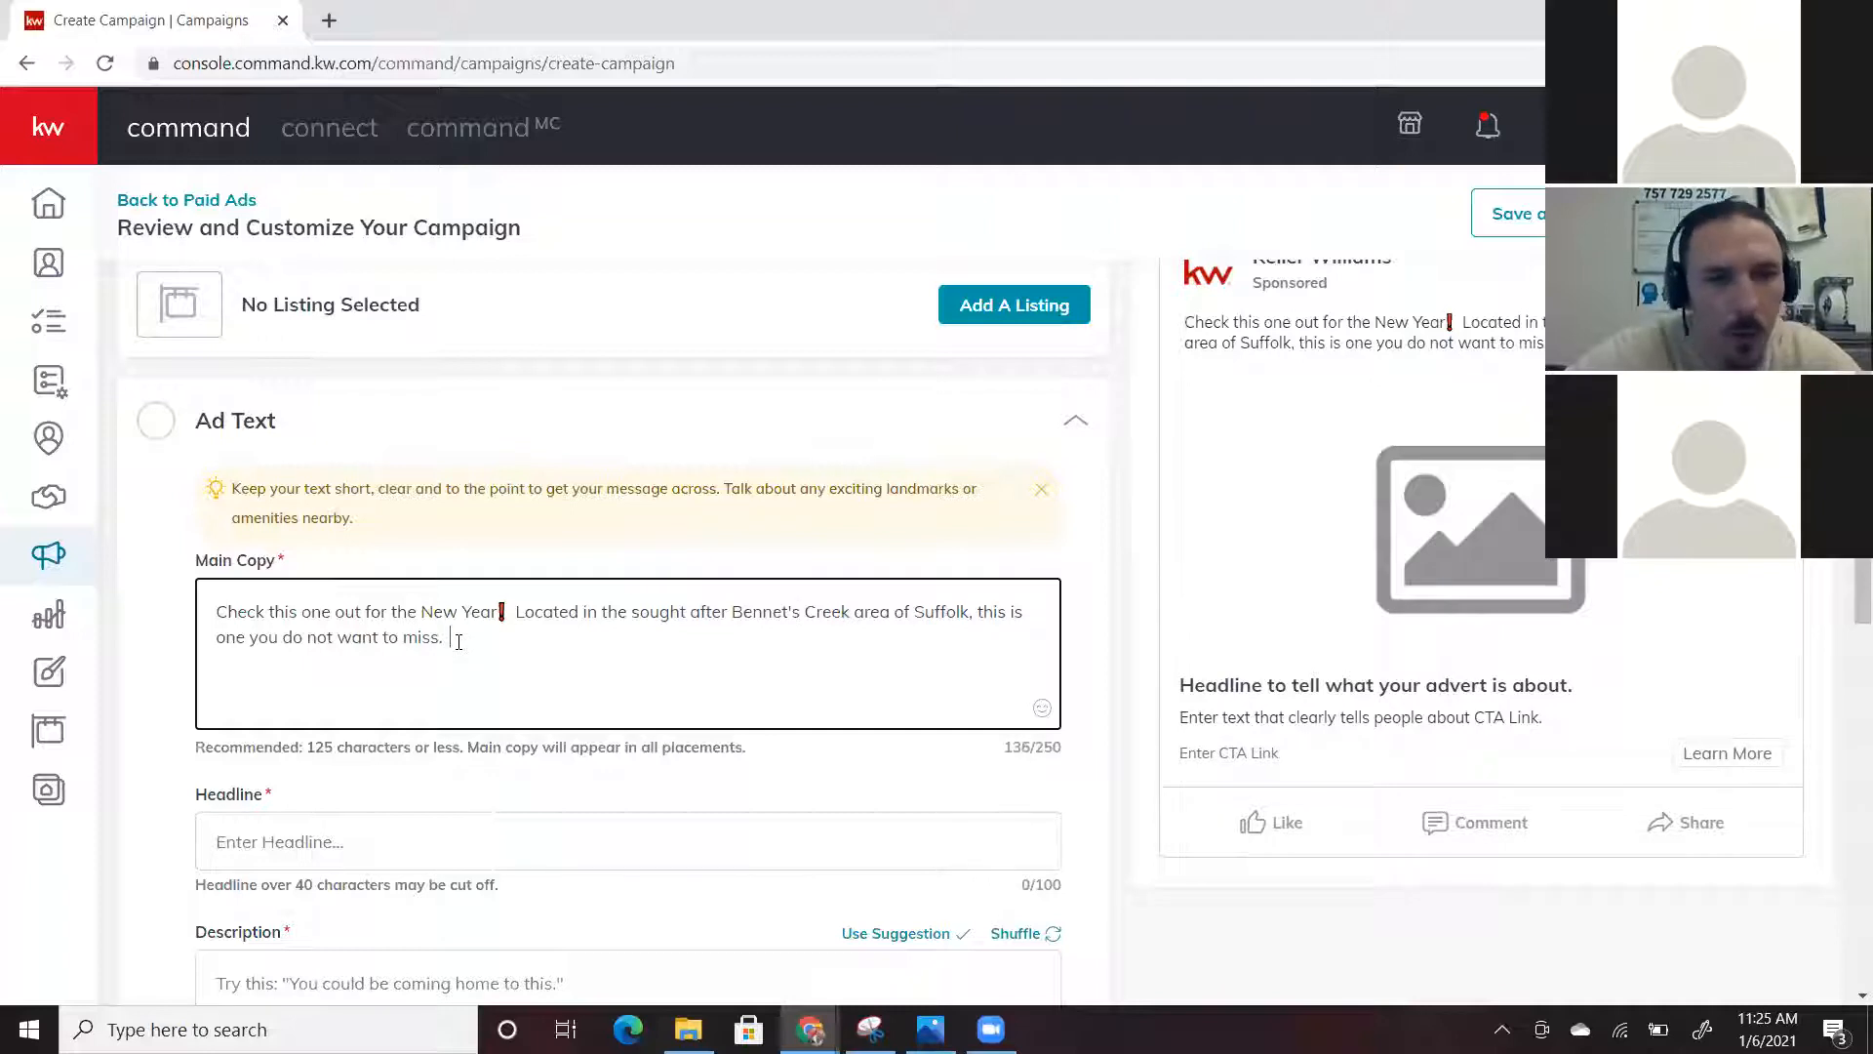
type("Click ")
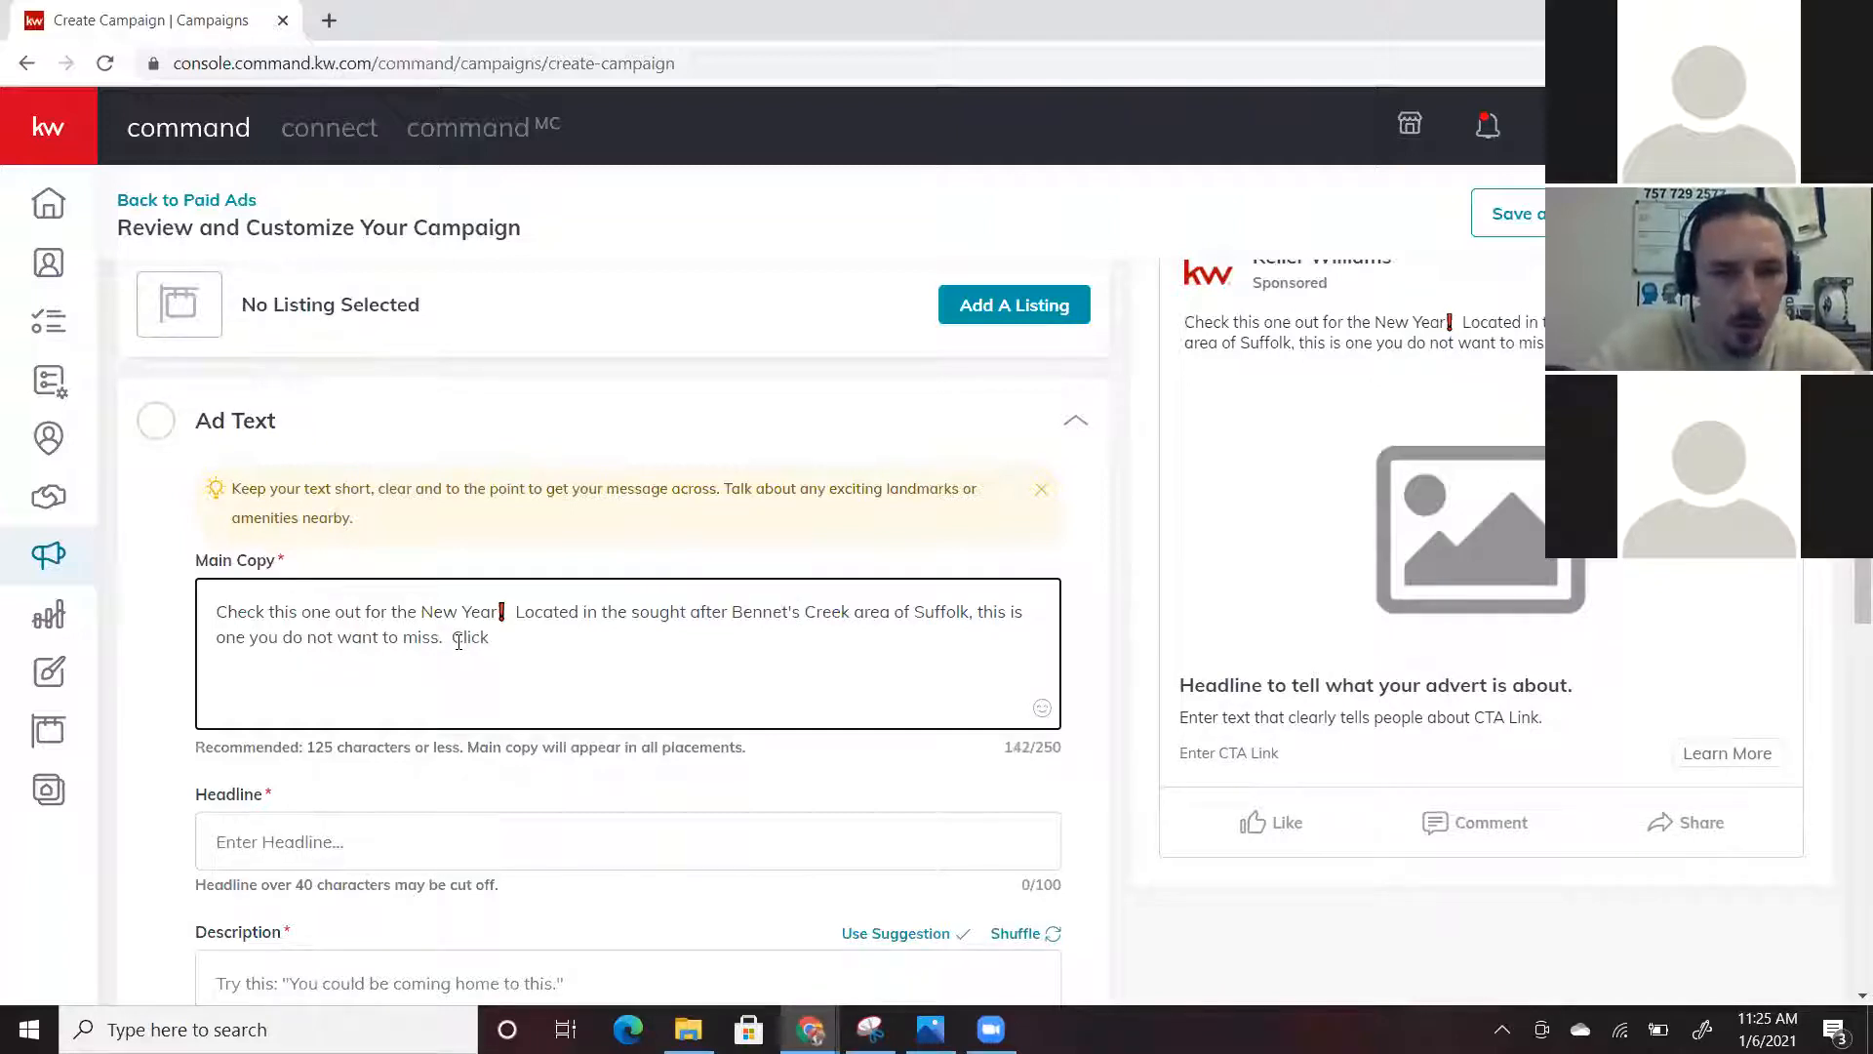
type("Learn ")
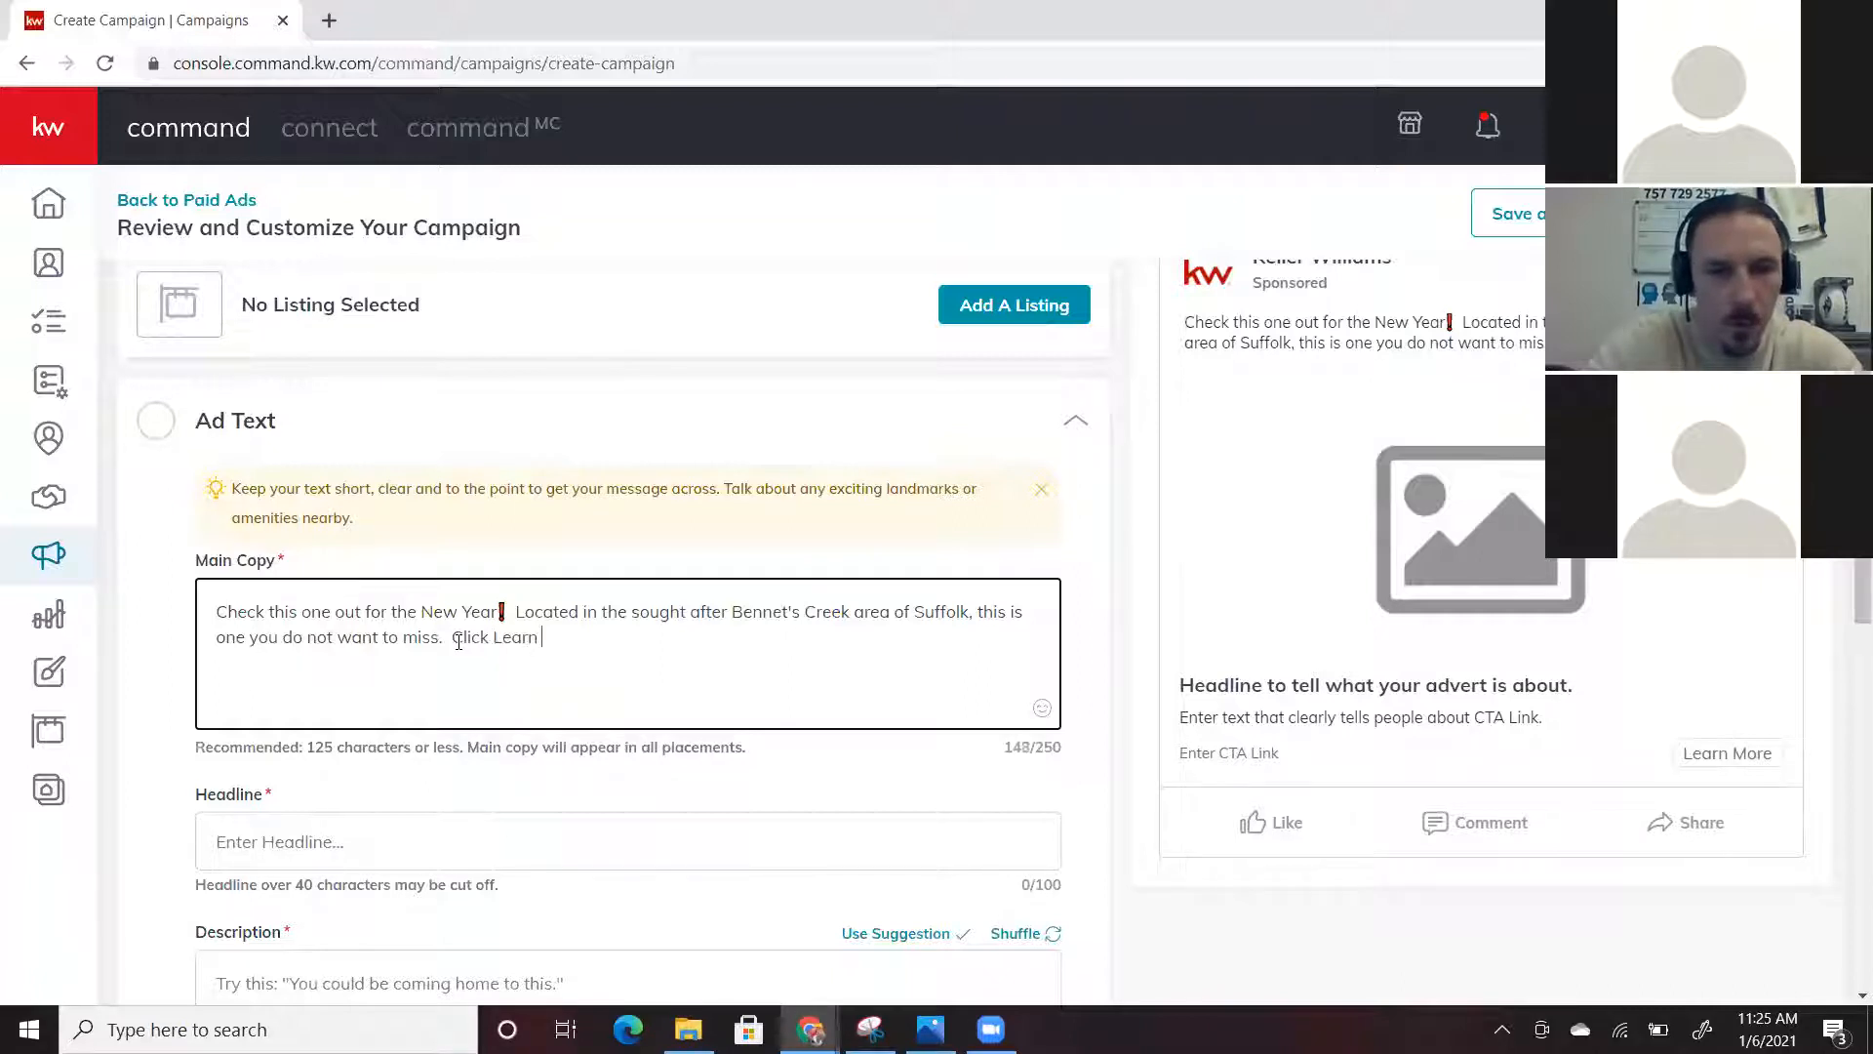
type("More for ")
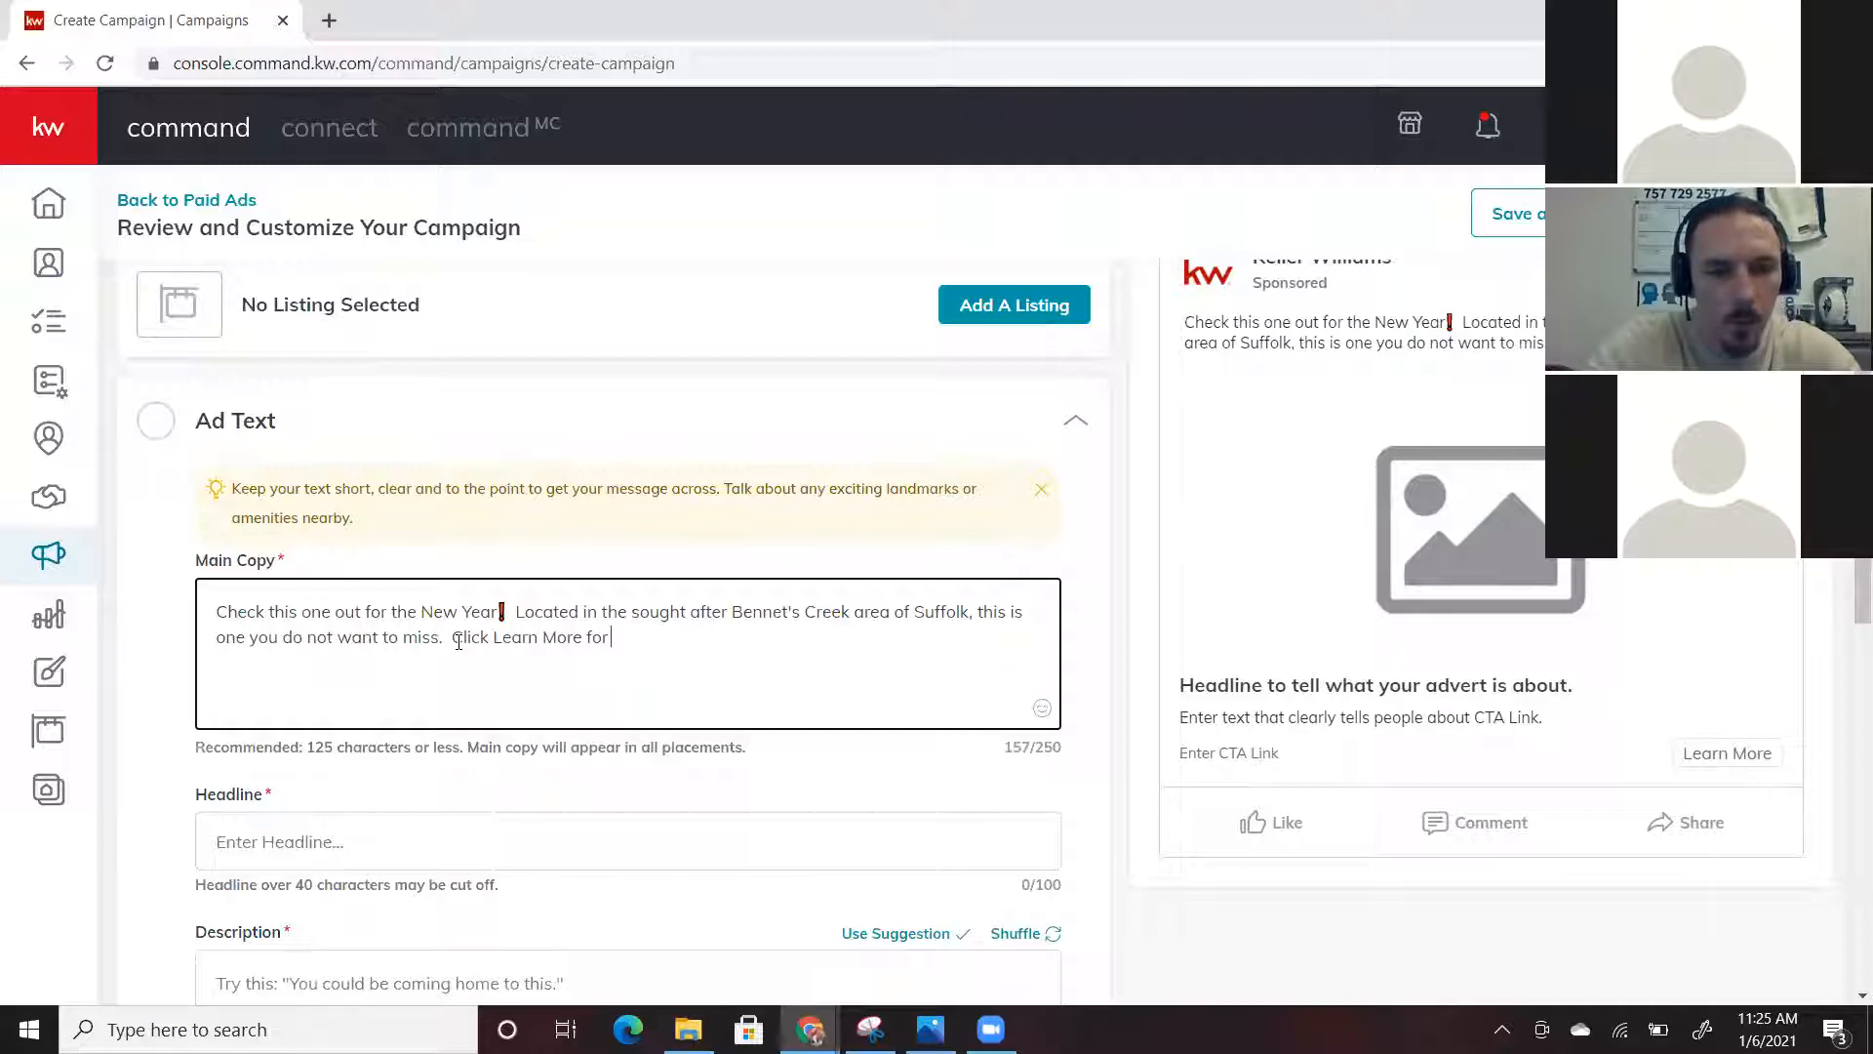
type("all the details")
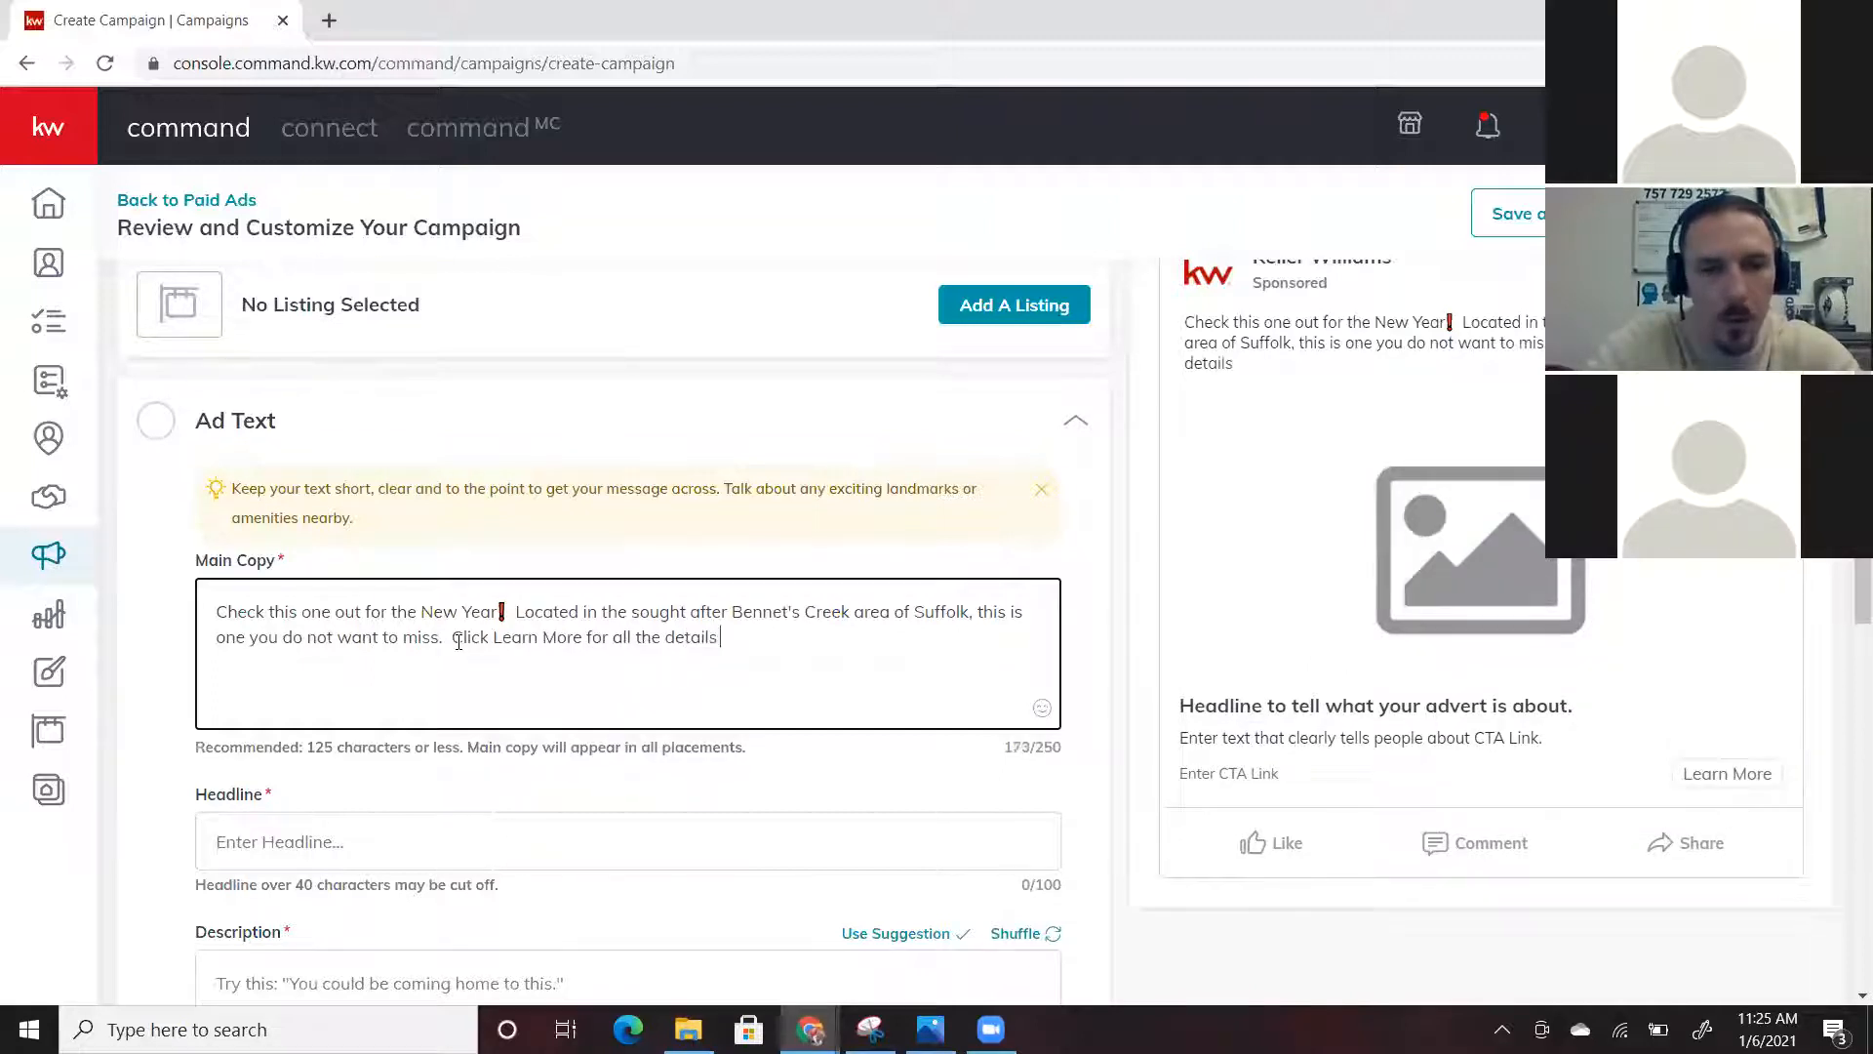
Insert a pointing-down 👇 emoji after 'details' via the emoji search 'down'
left_click(1042, 708)
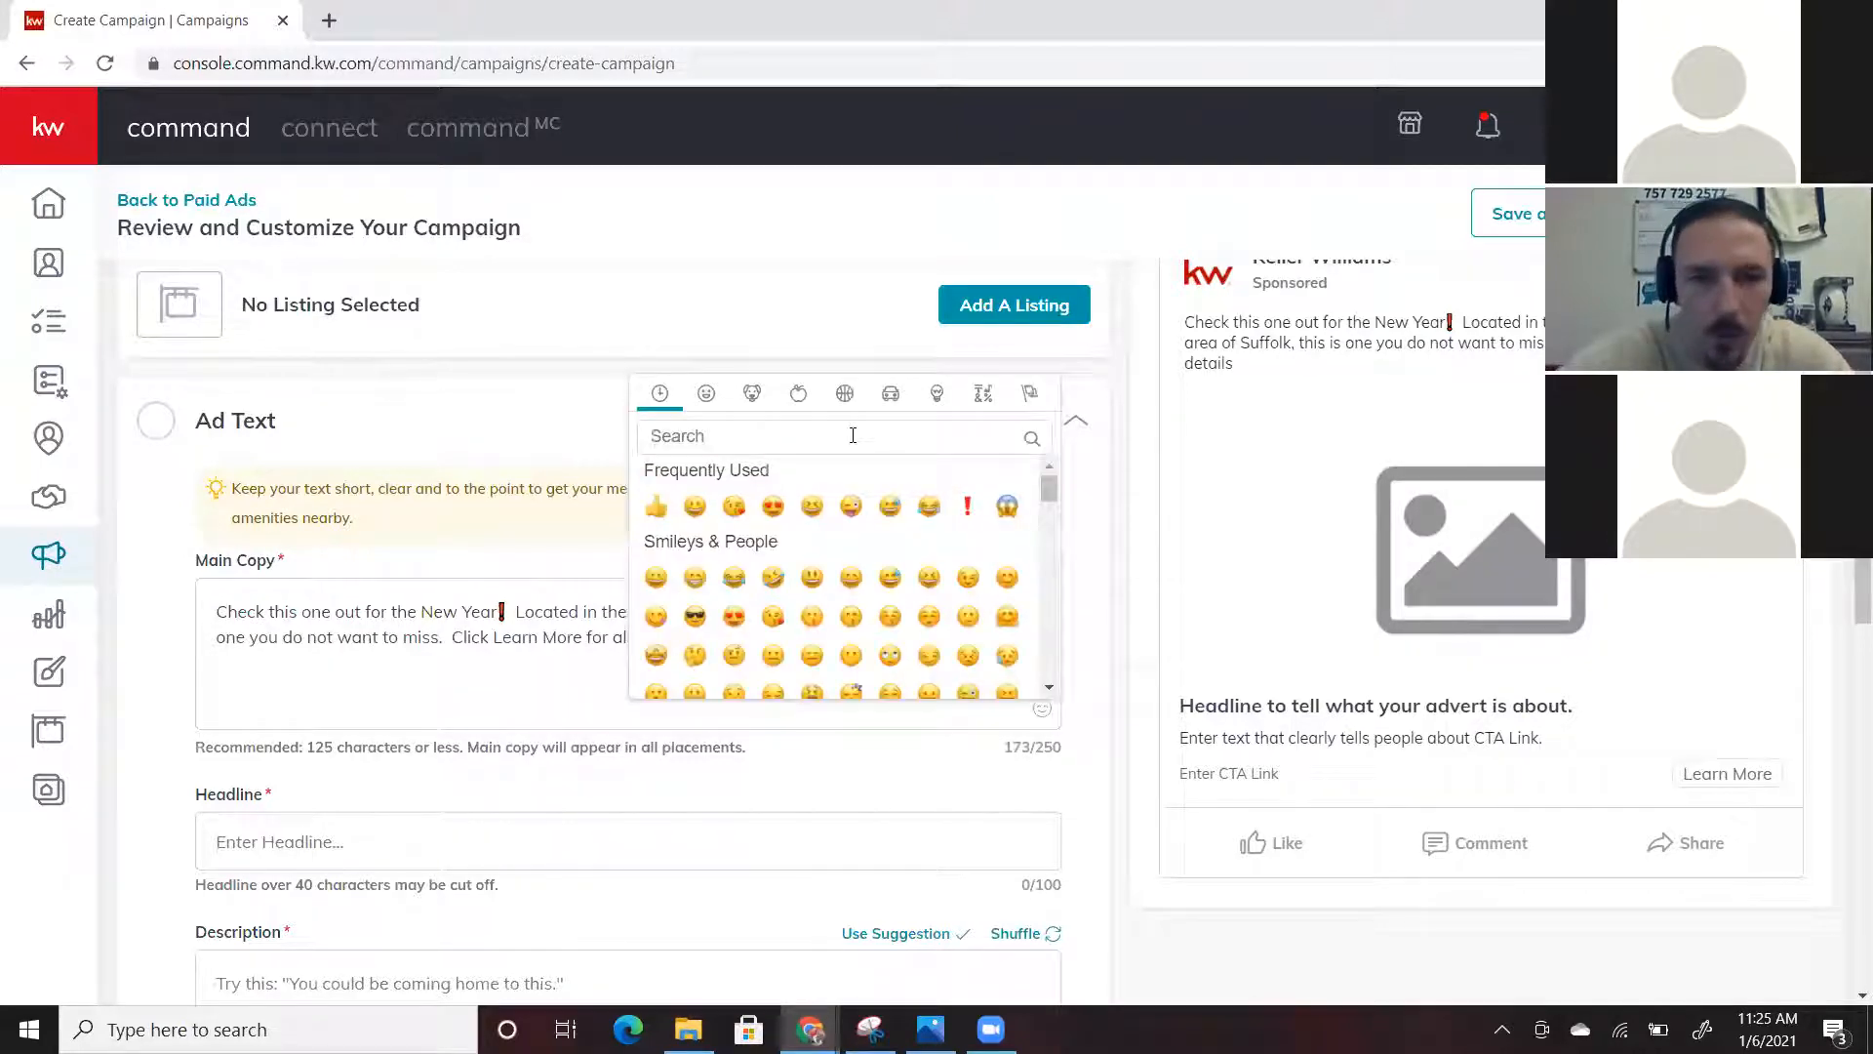
type("down")
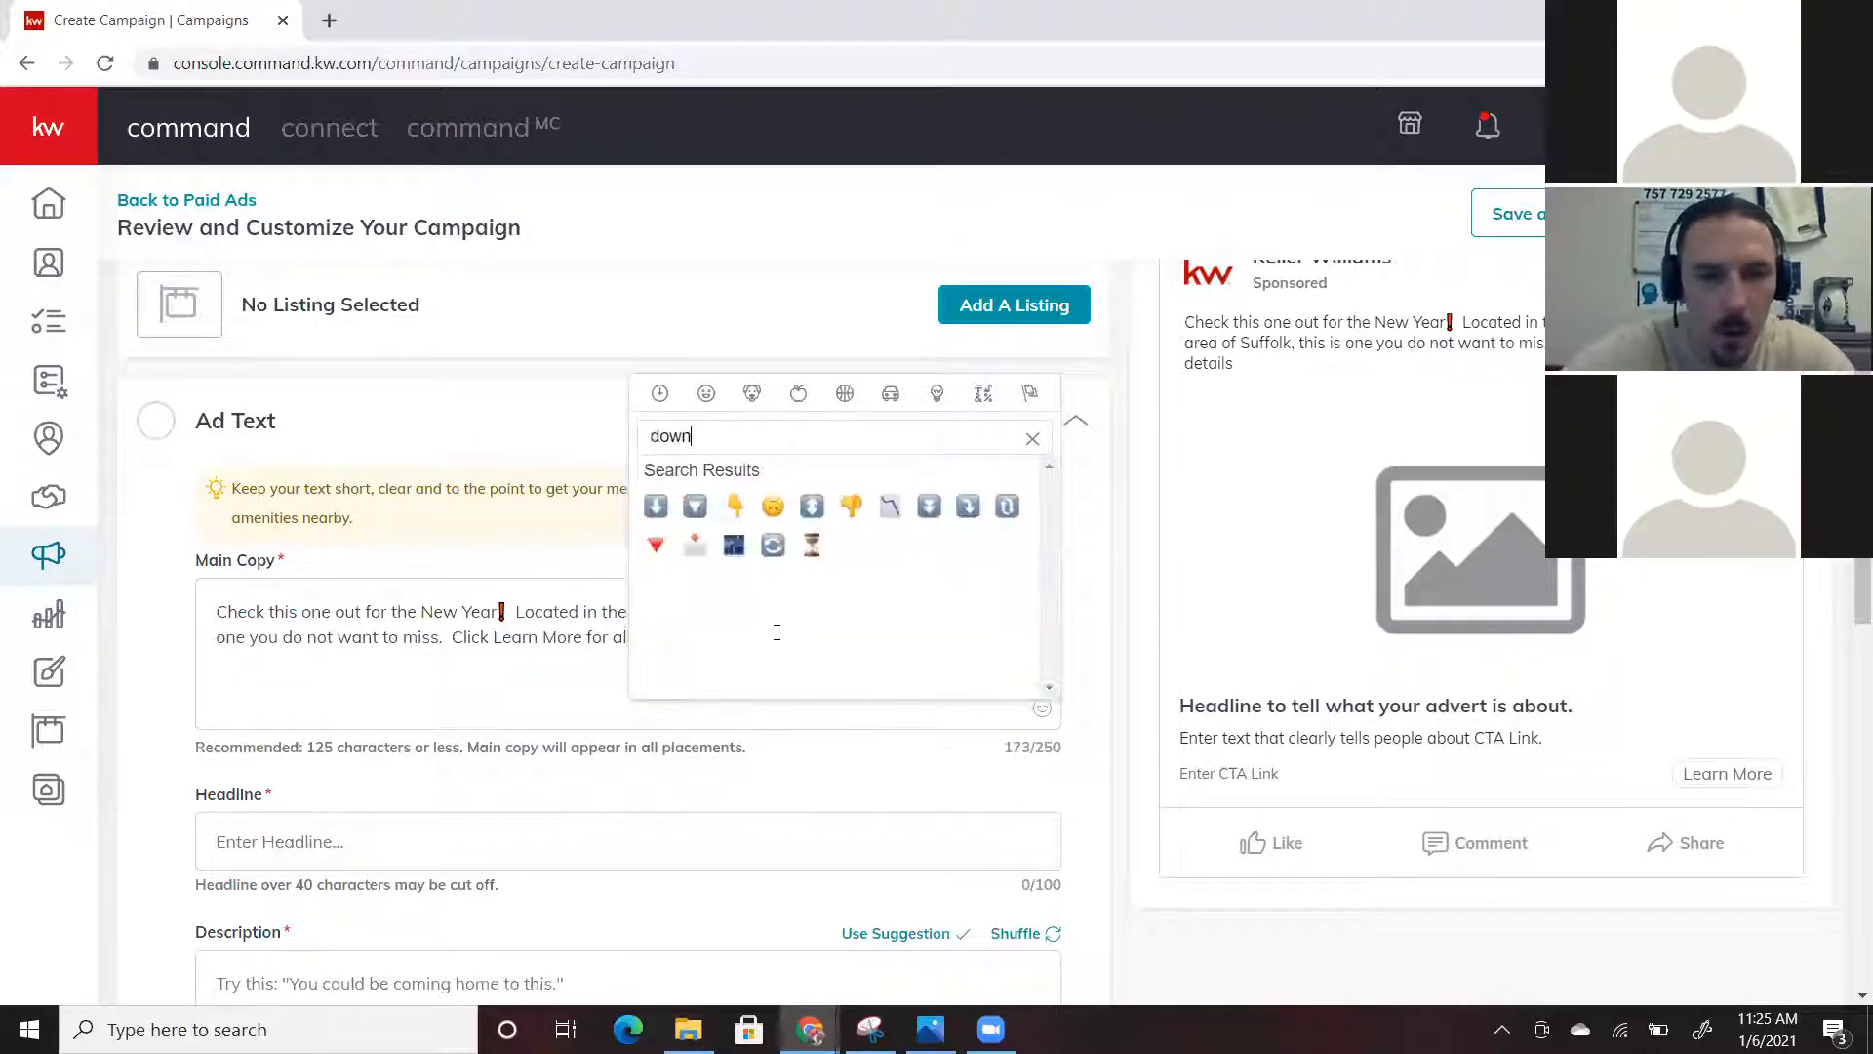
left_click(739, 505)
left_click(761, 650)
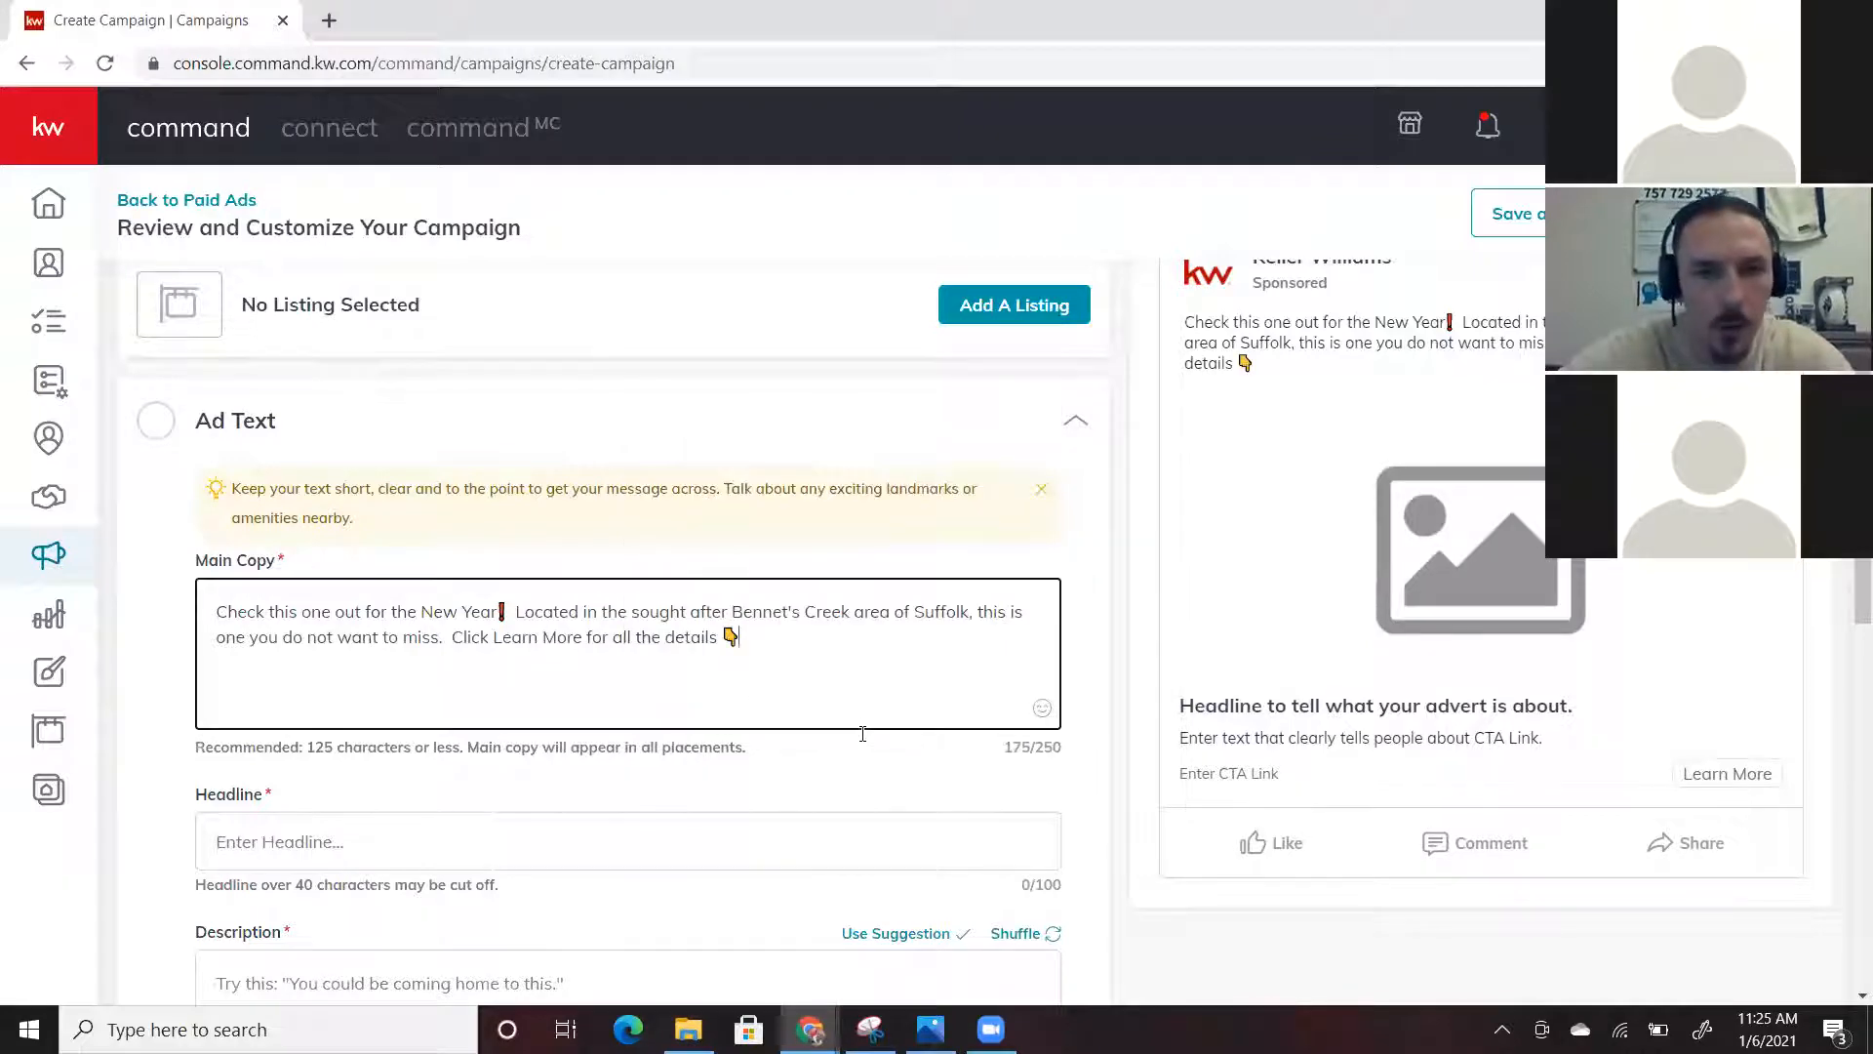
scroll(683, 678, "down", 1)
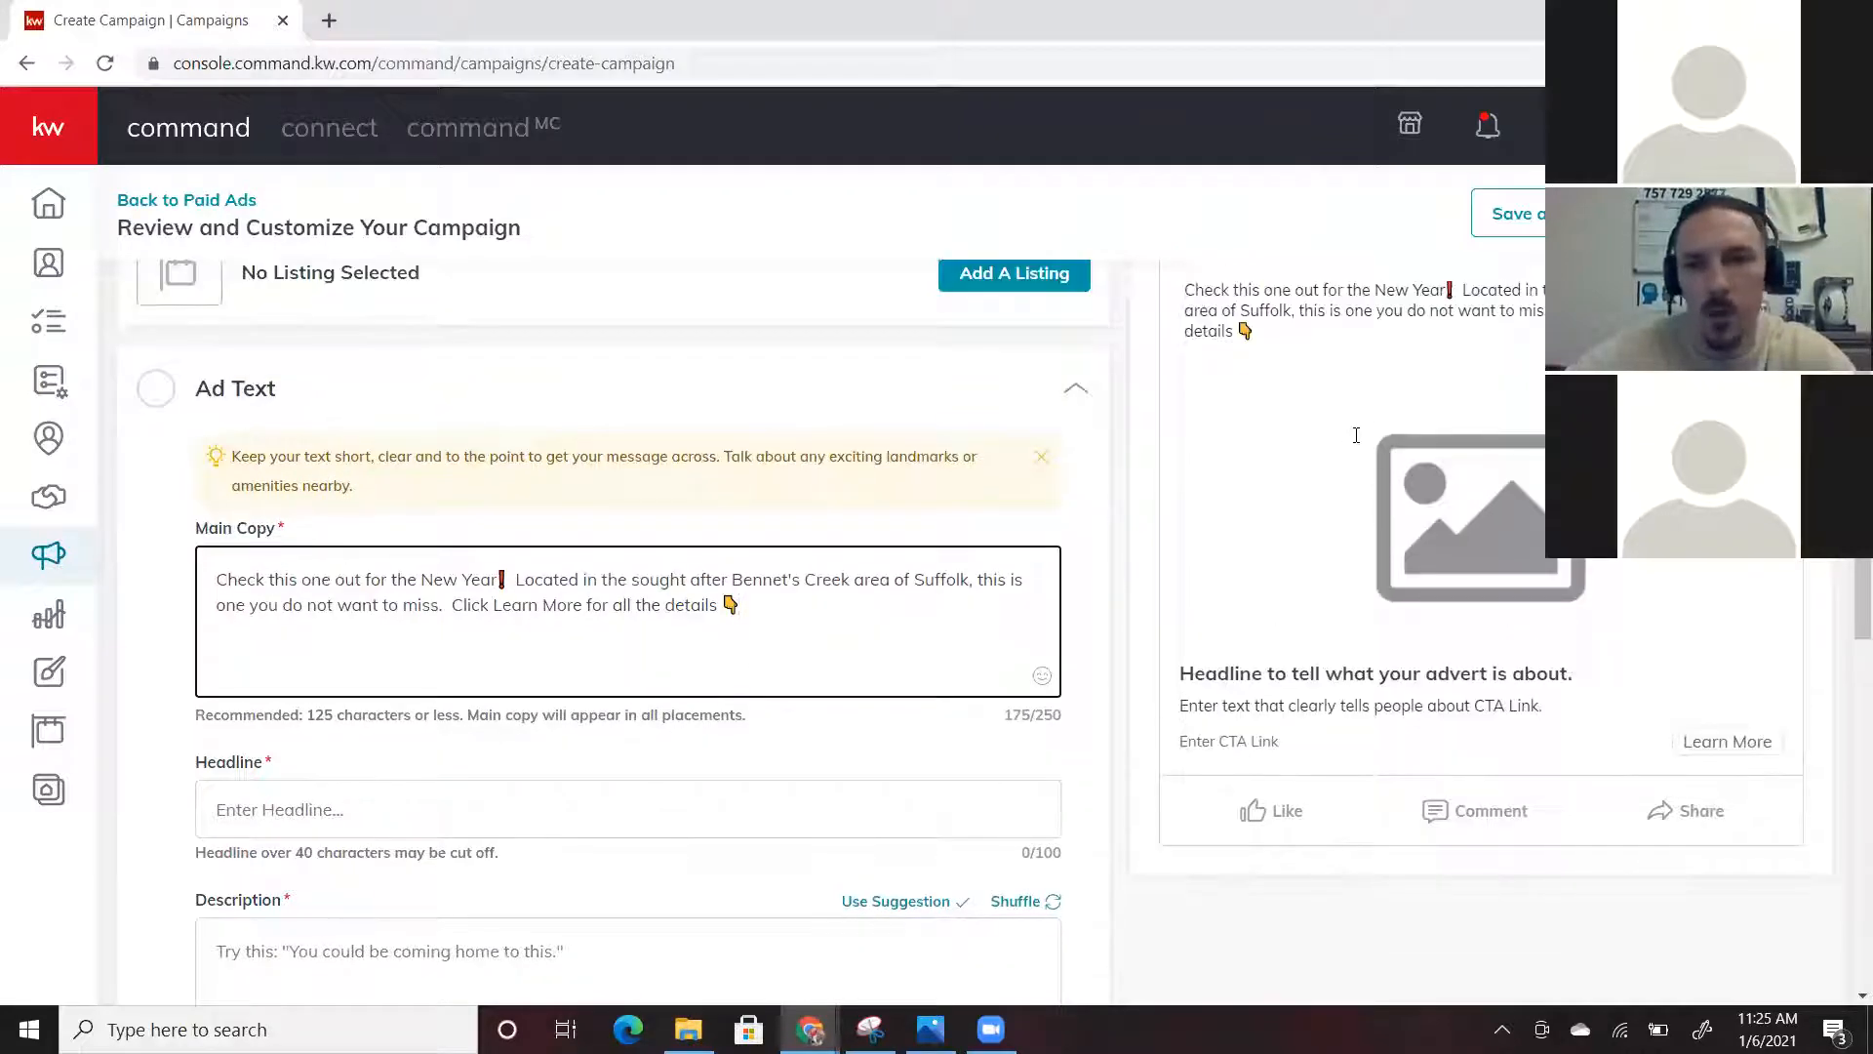
scroll(1478, 424, "up", 2)
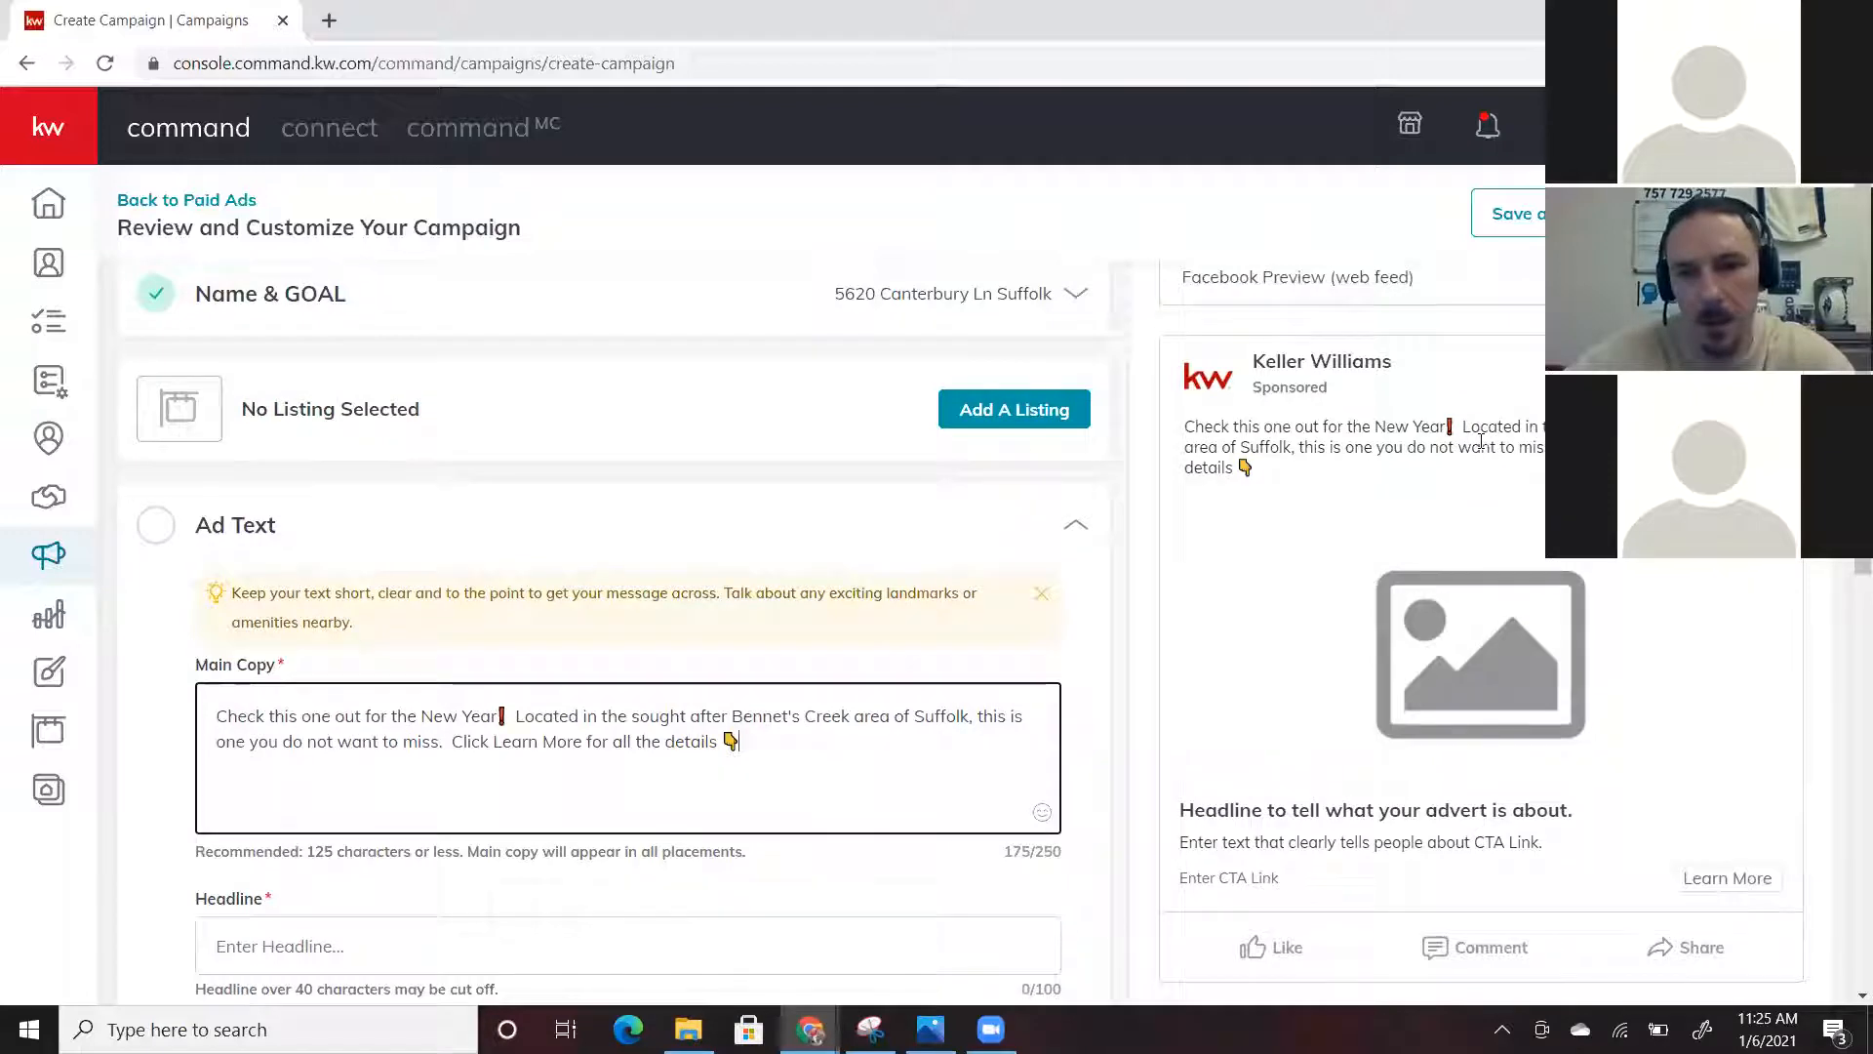
scroll(306, 540, "down", 2)
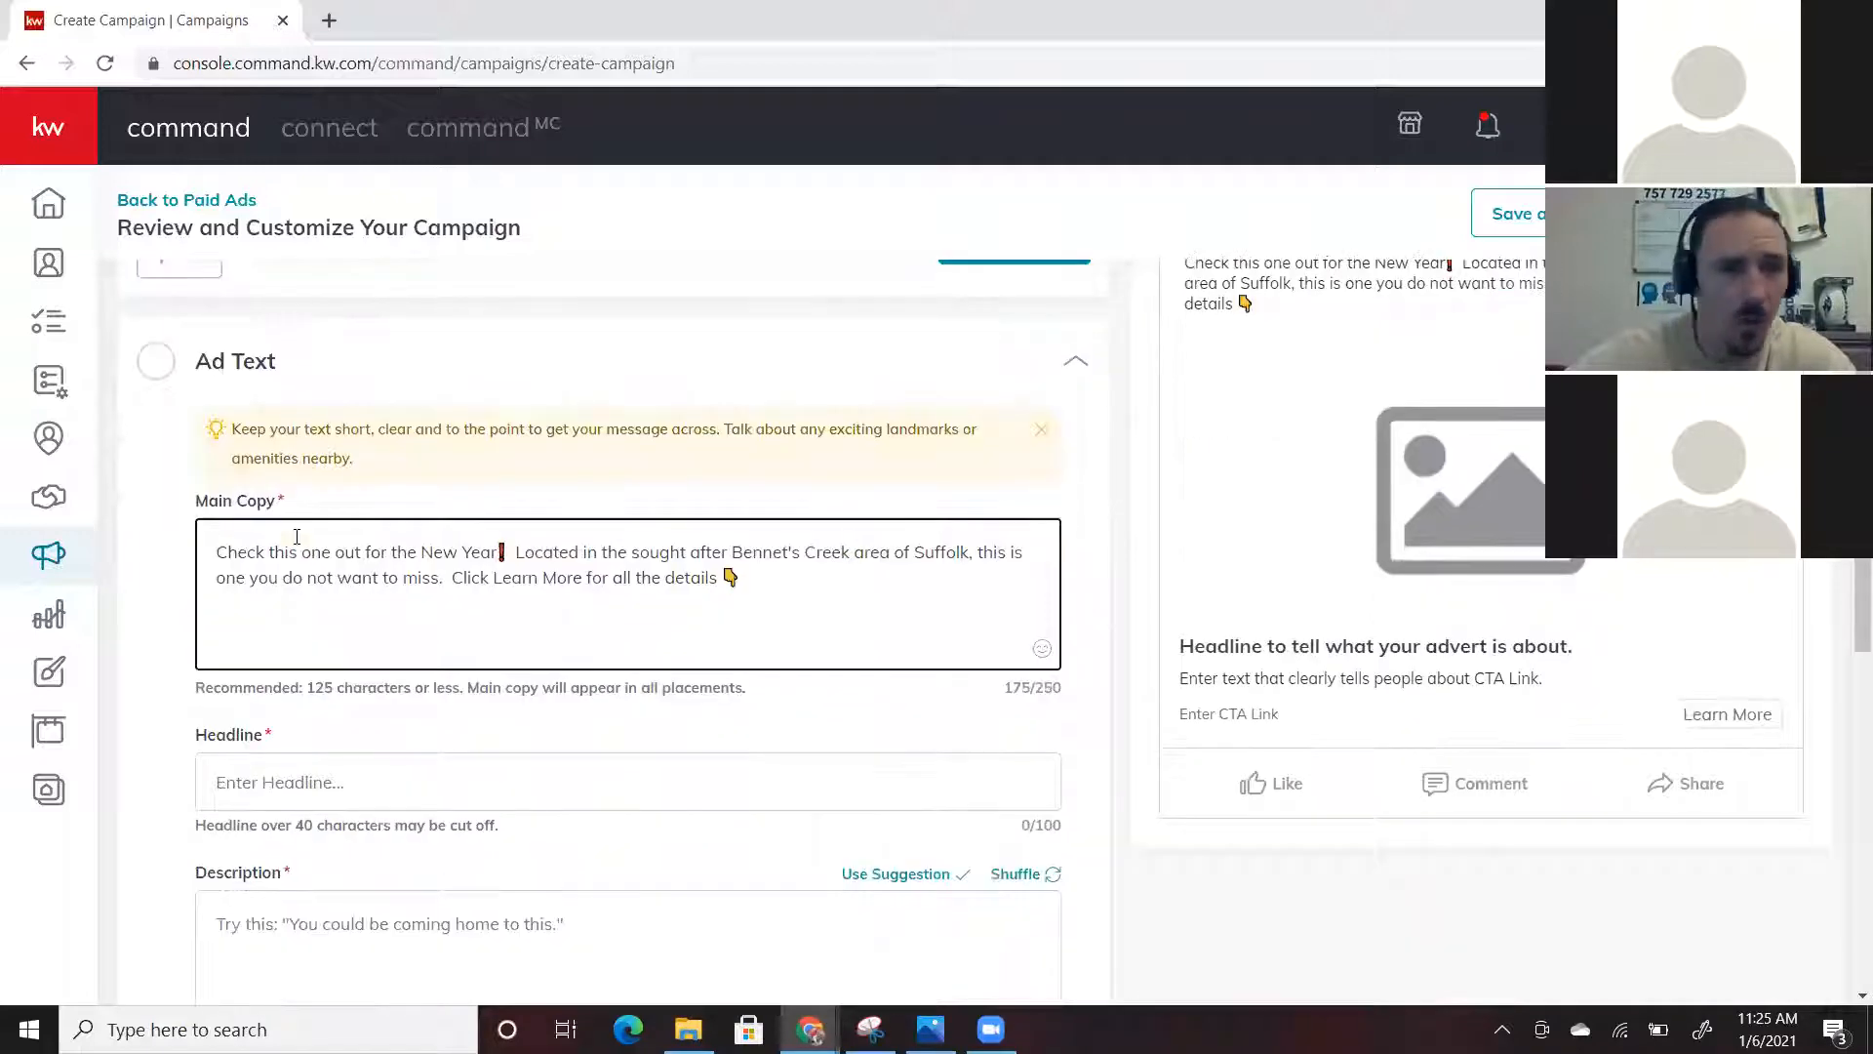
scroll(296, 535, "down", 3)
left_click(297, 536)
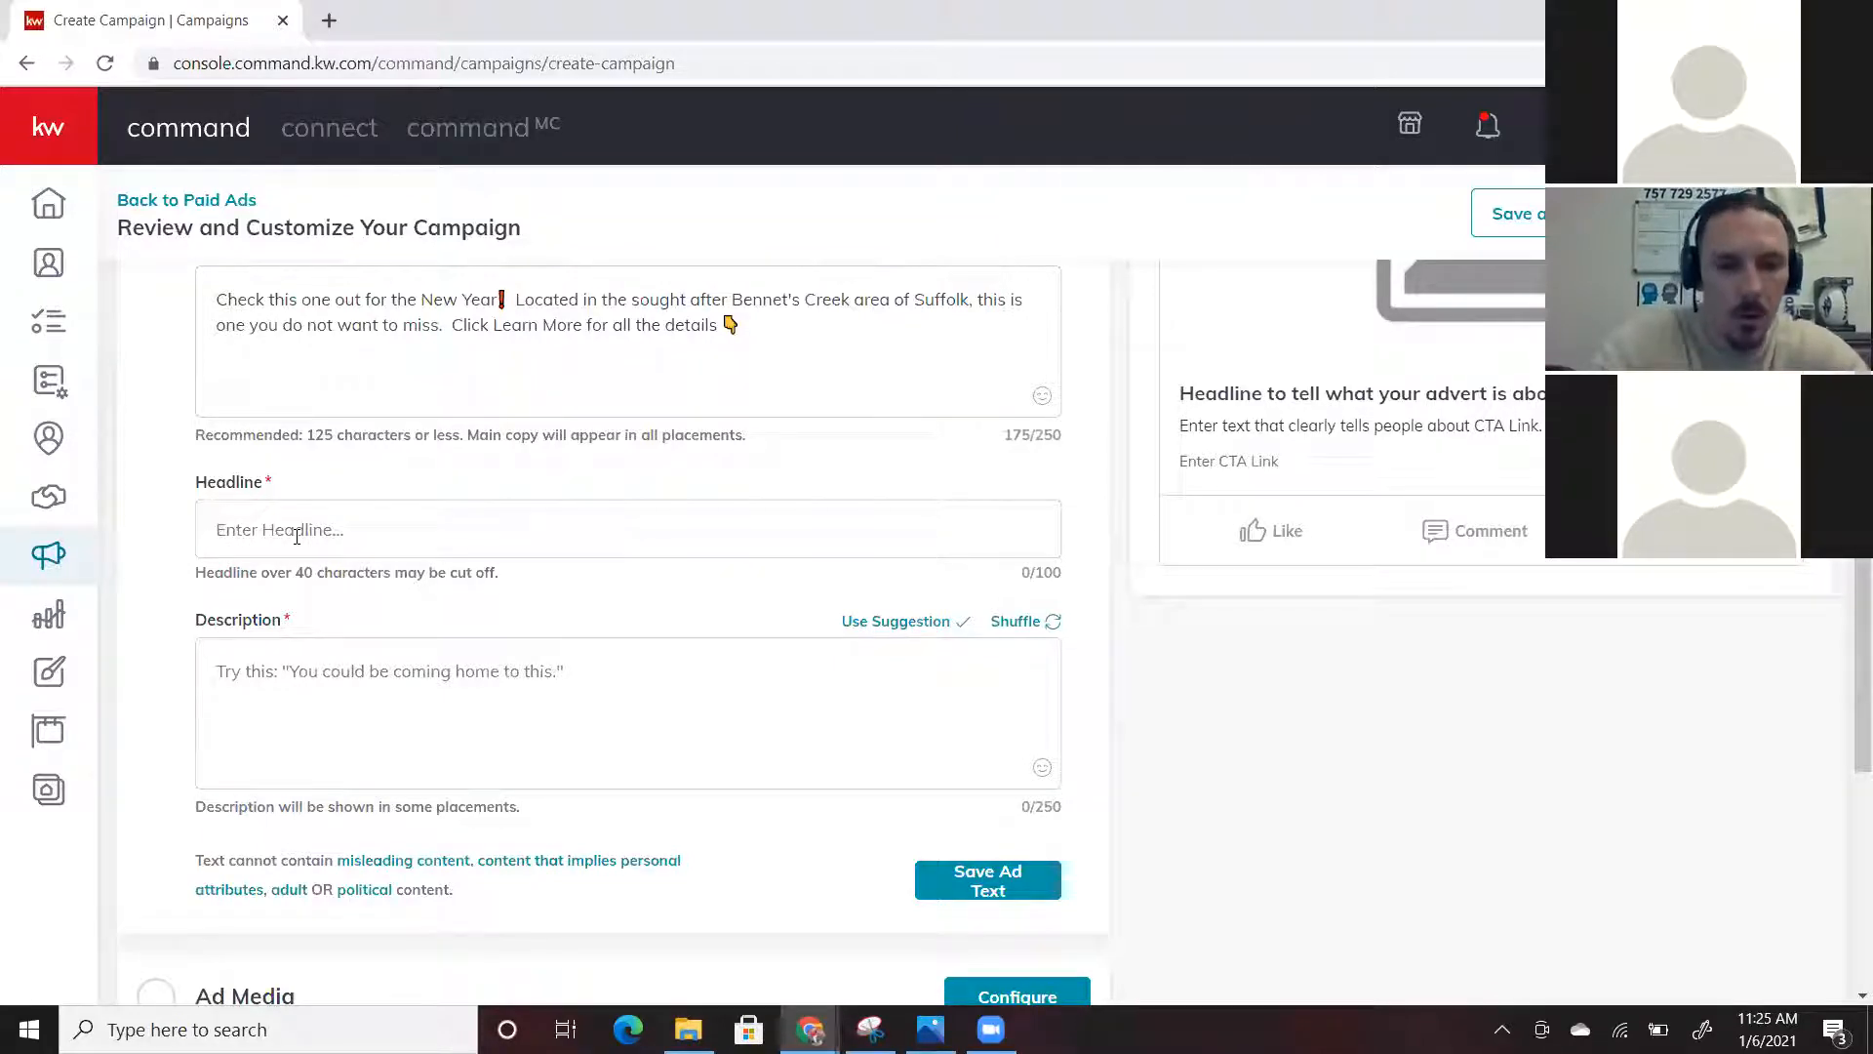
Write the headline 'The perfect family home!!!'
type("The perf")
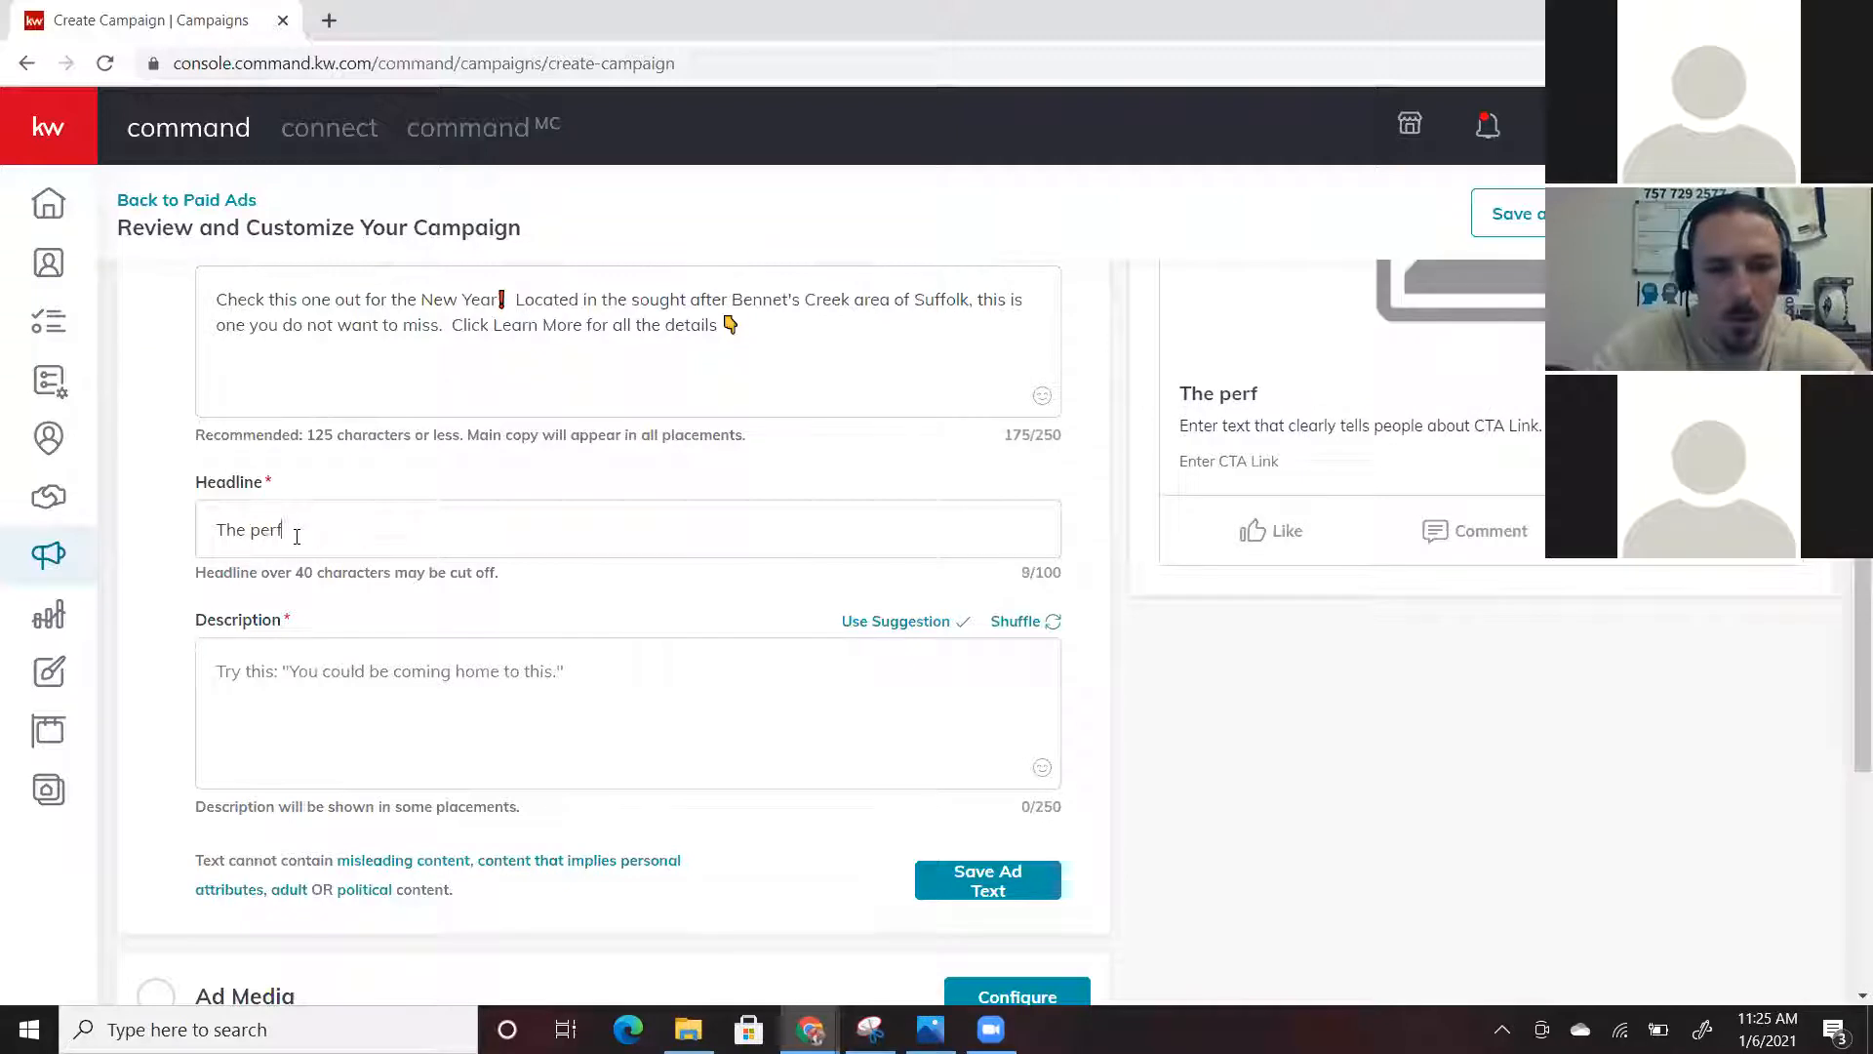
type("ect f")
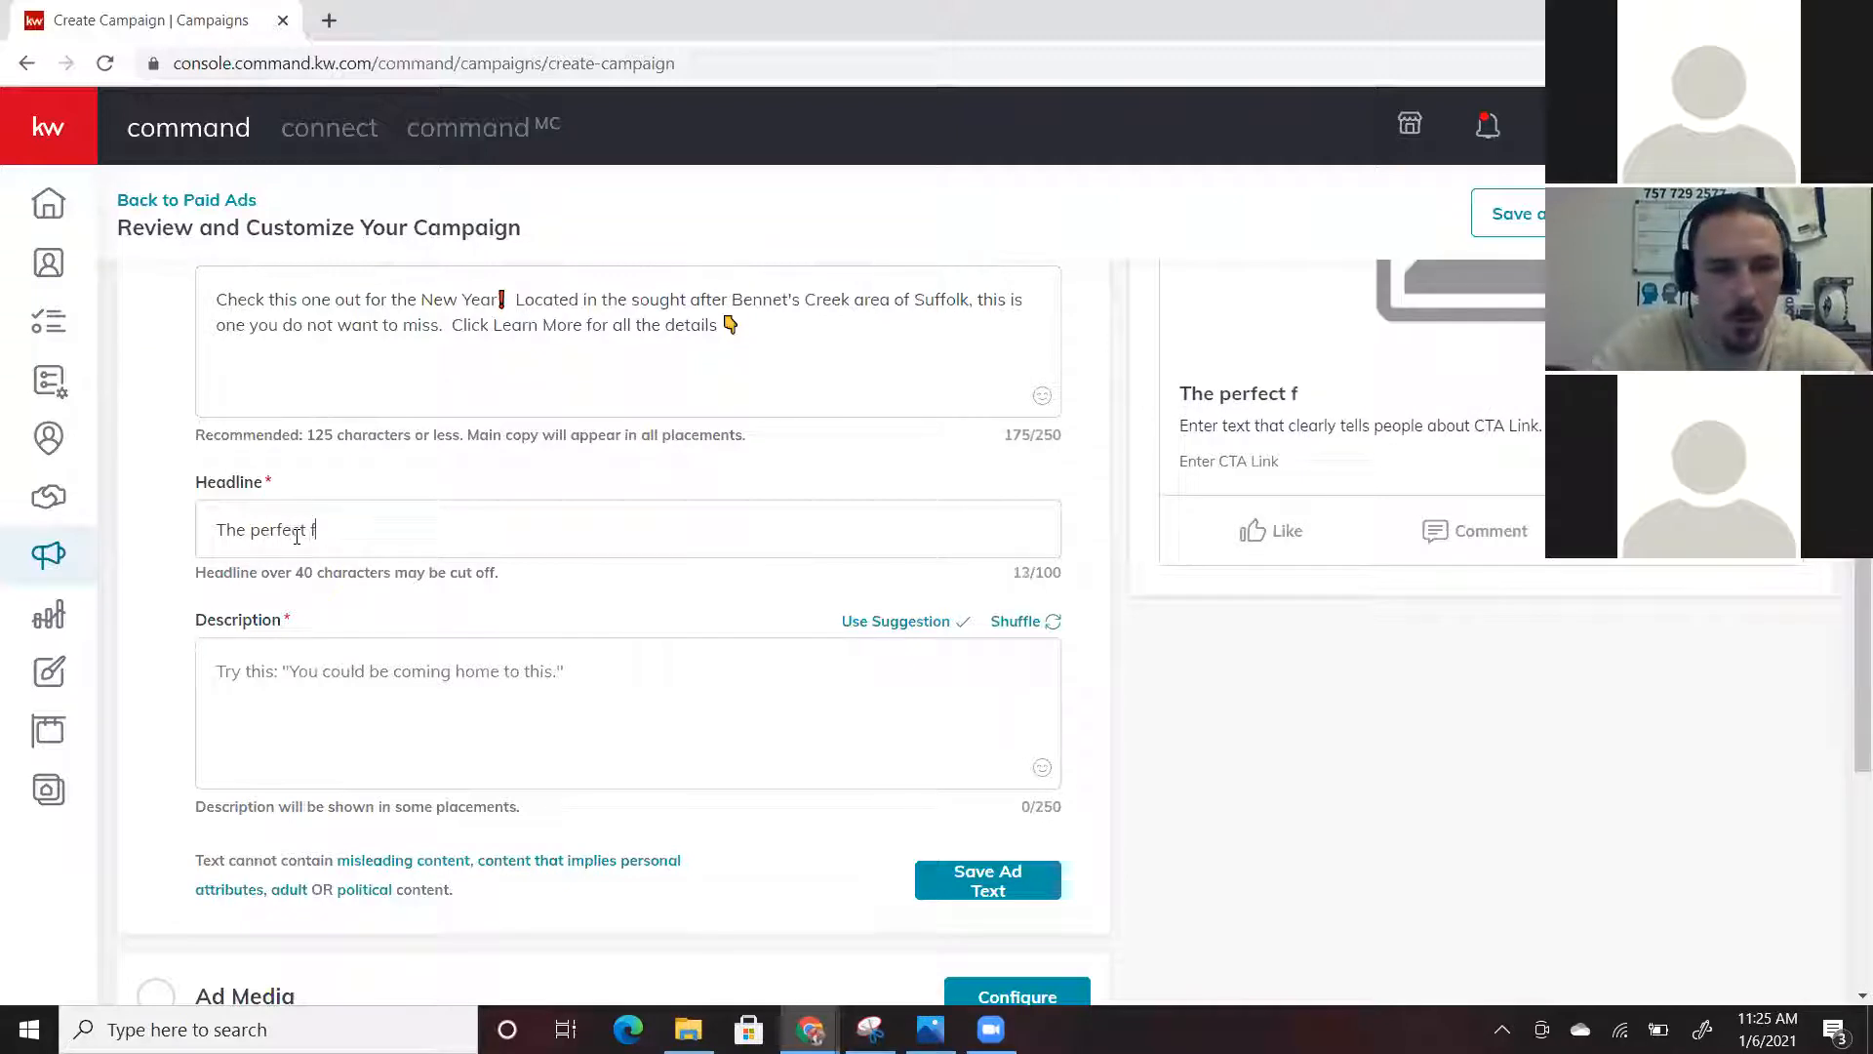
type("amily home ")
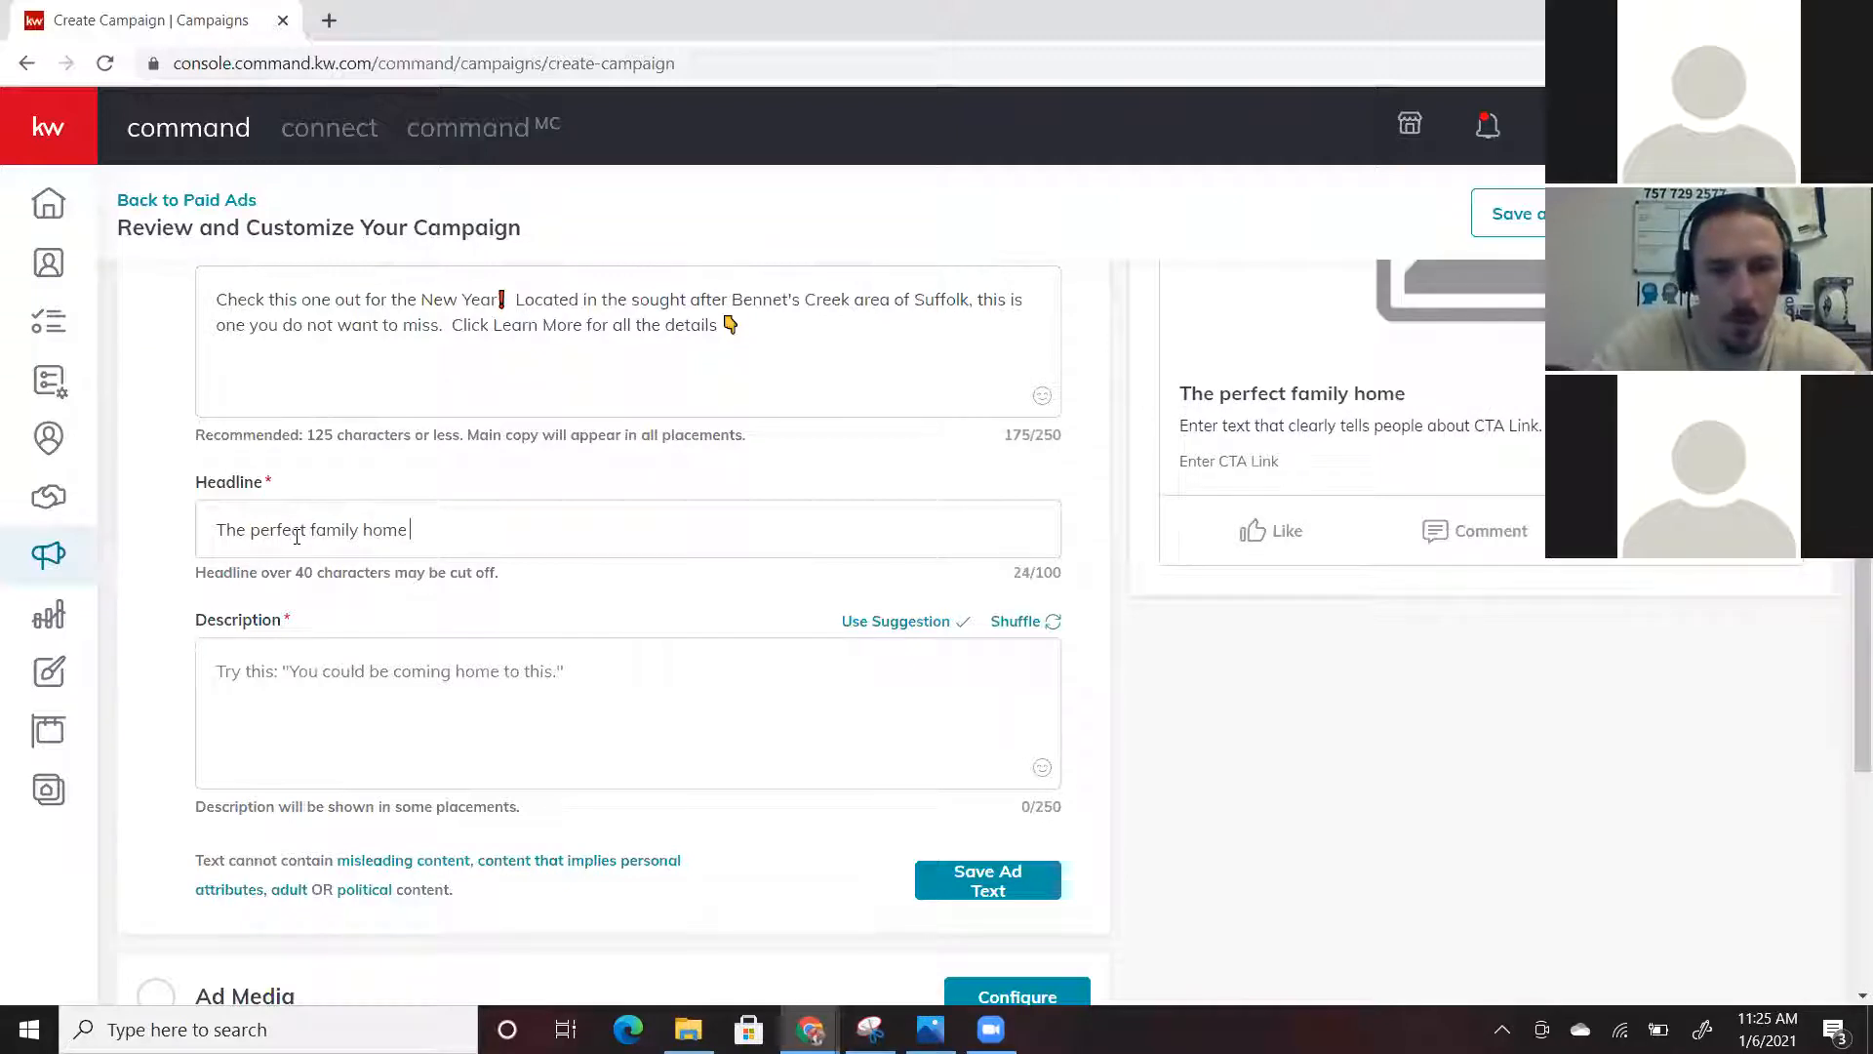
type("a")
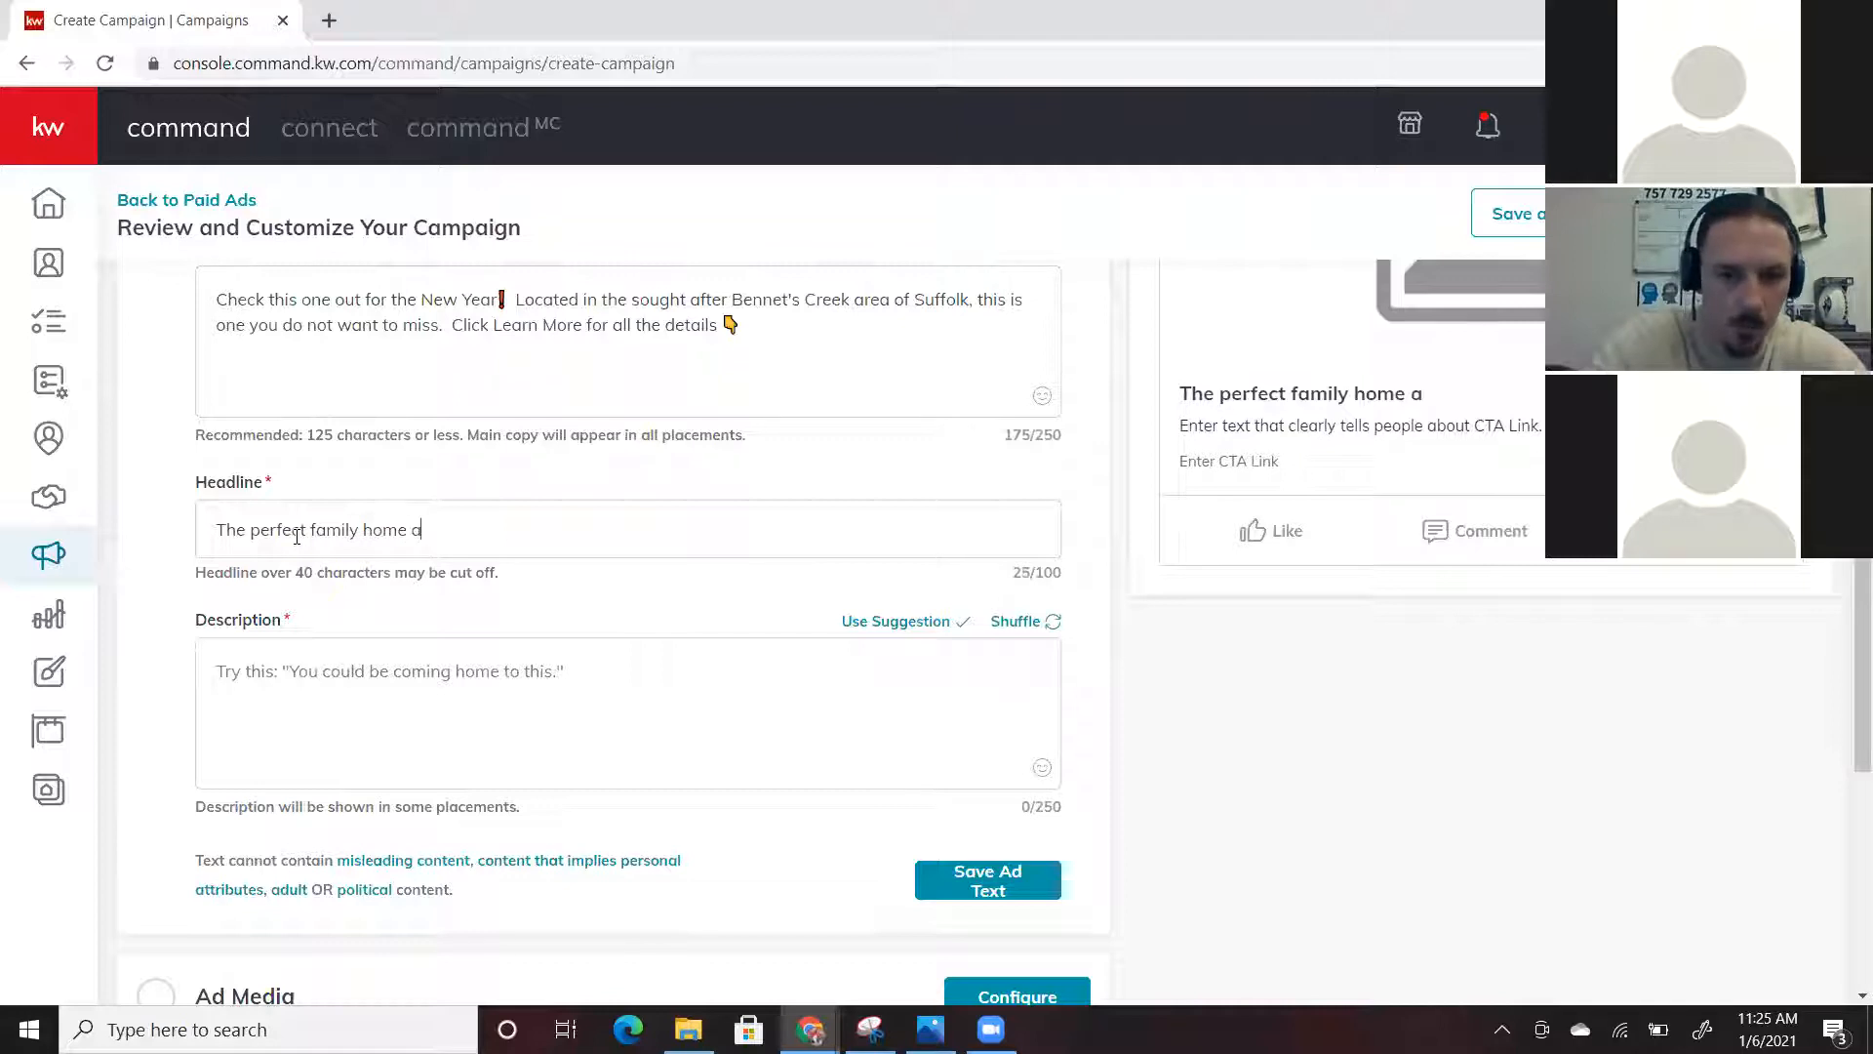
key("BackSpace")
key("BackSpace")
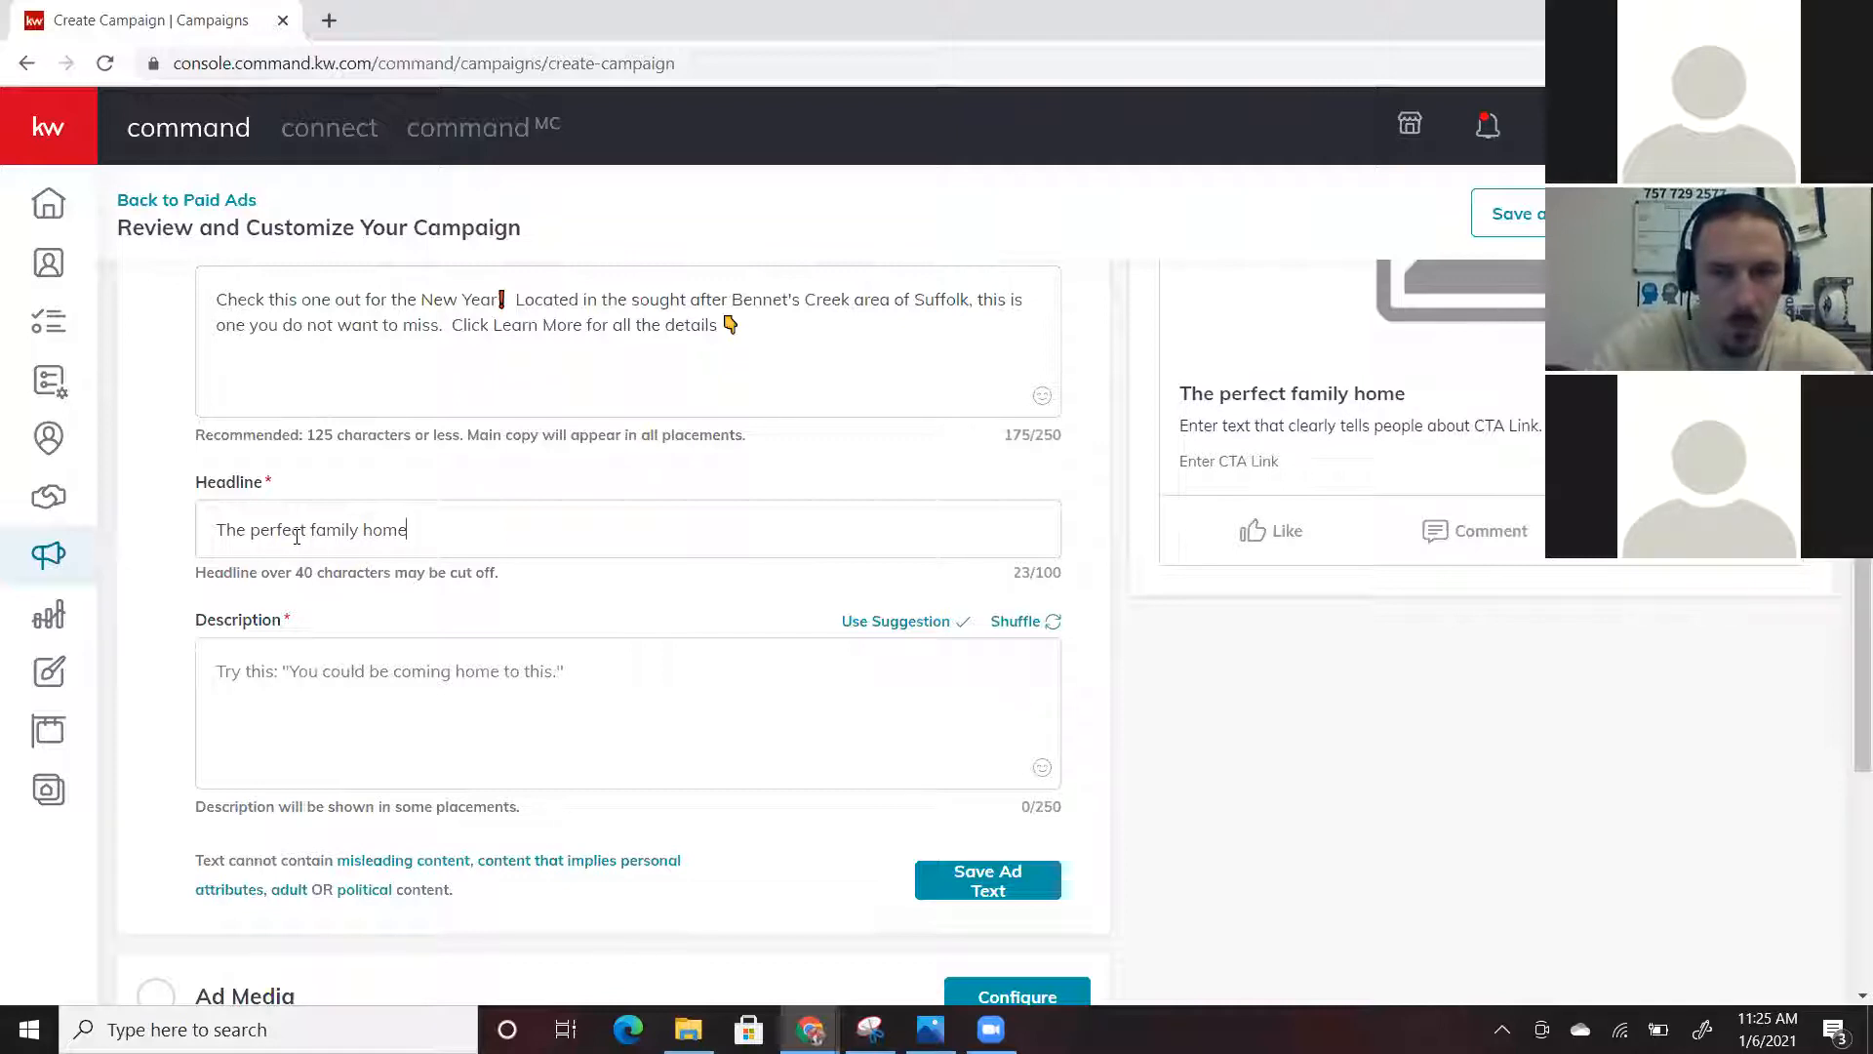
key("BackSpace")
key("BackSpace")
key("BackSpace")
key("BackSpace")
key("BackSpace")
key("BackSpace")
key("BackSpace")
key("BackSpace")
key("BackSpace")
key("BackSpace")
key("BackSpace")
key("BackSpace")
key("BackSpace")
key("BackSpace")
key("BackSpace")
key("BackSpace")
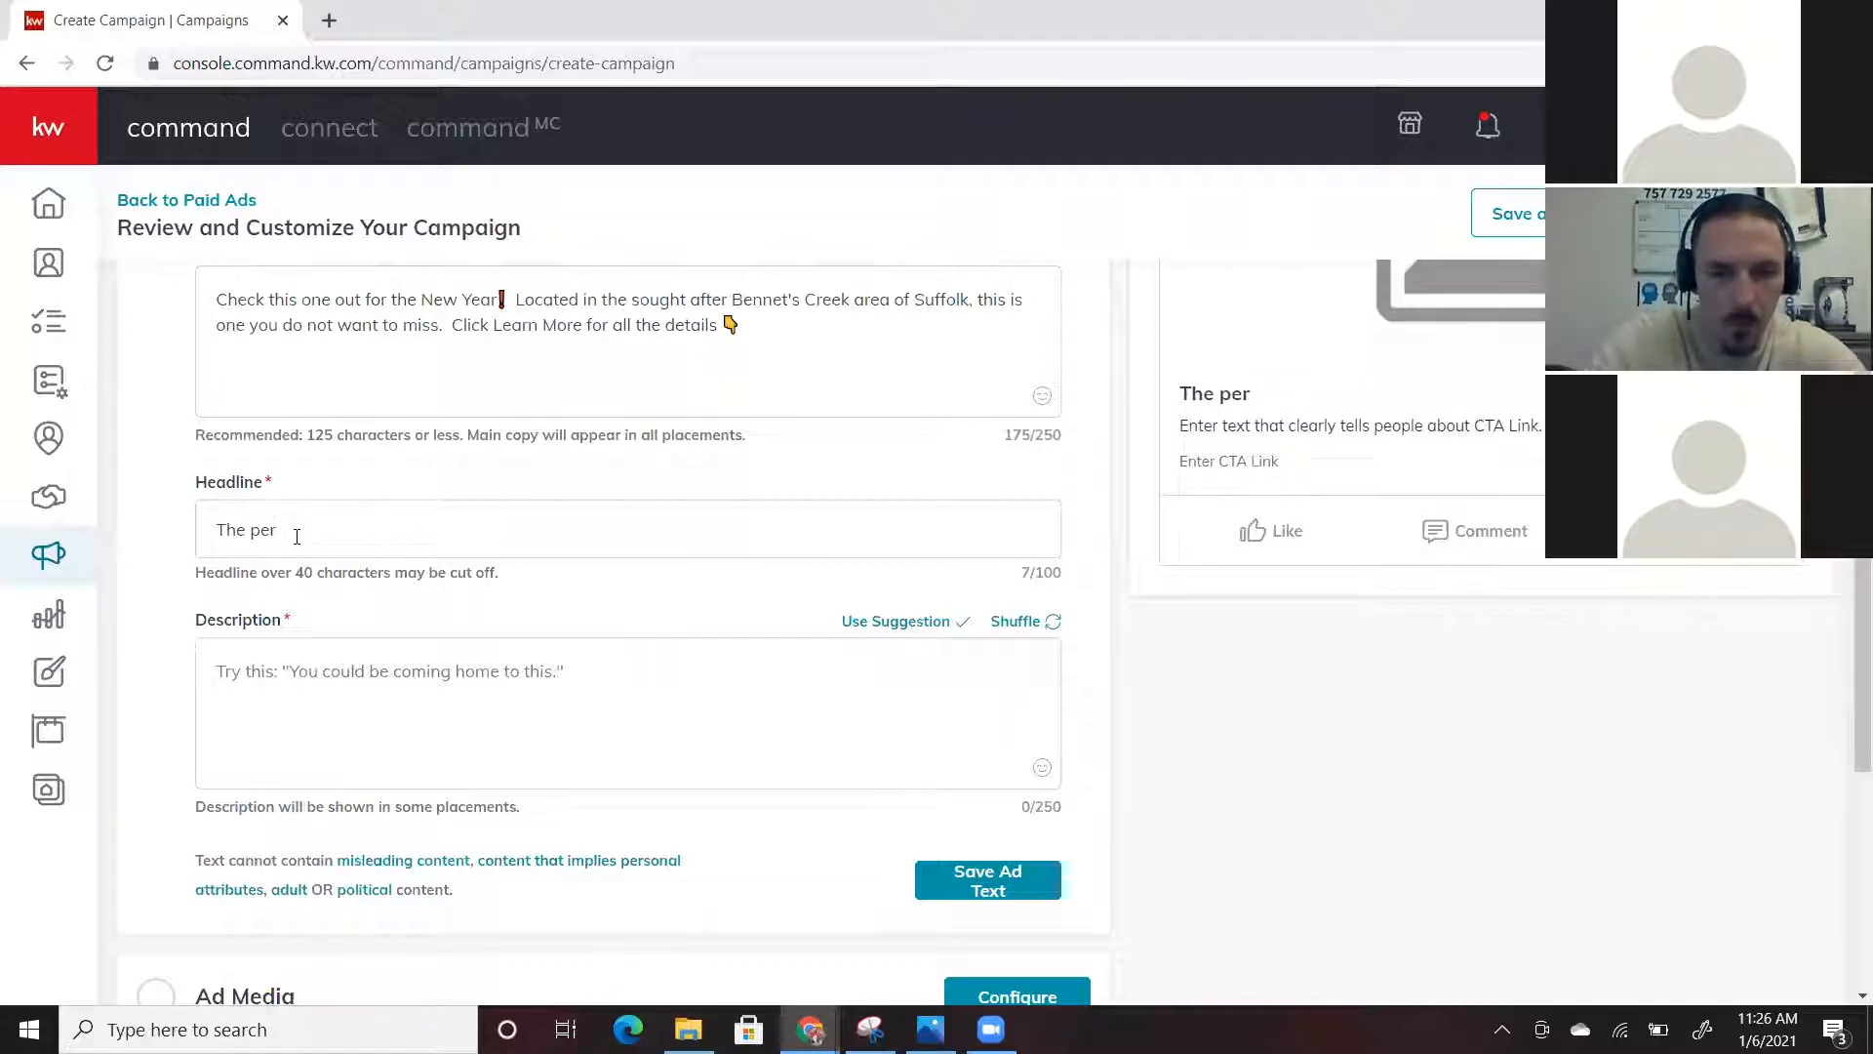
type("e")
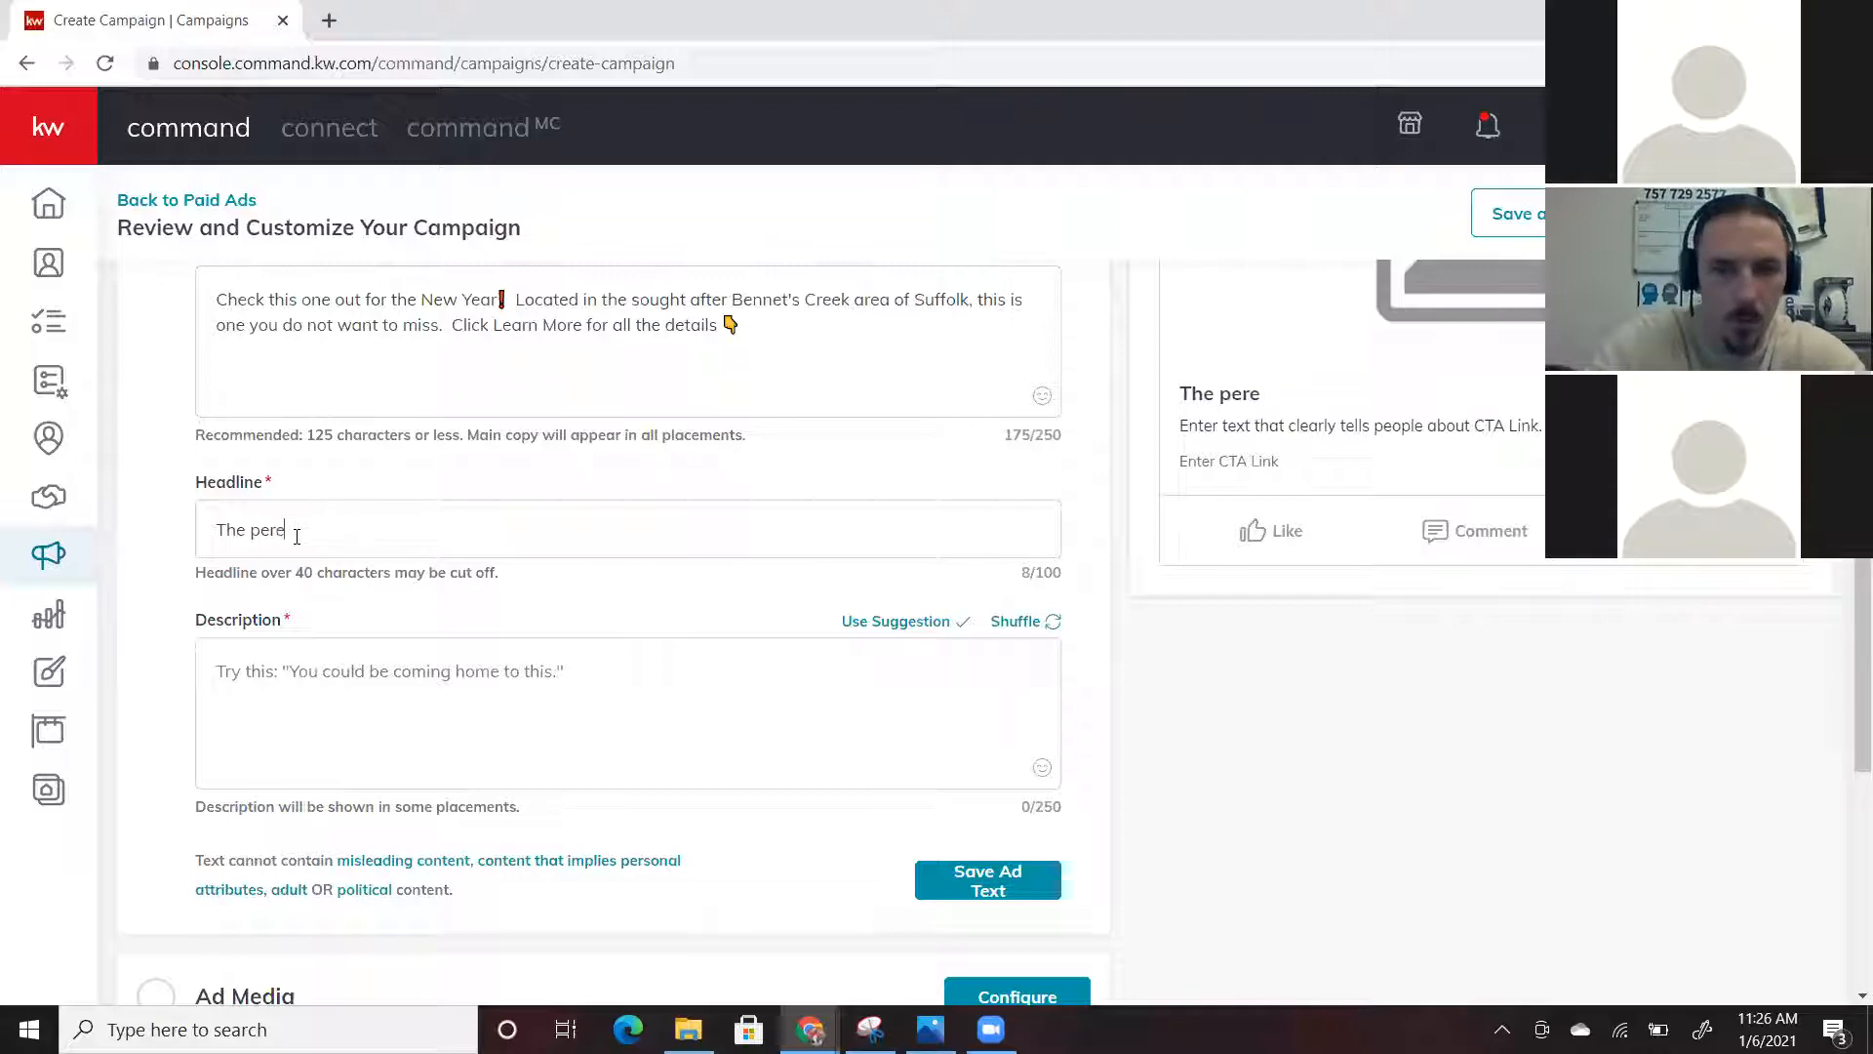
key("BackSpace")
type("fect fami")
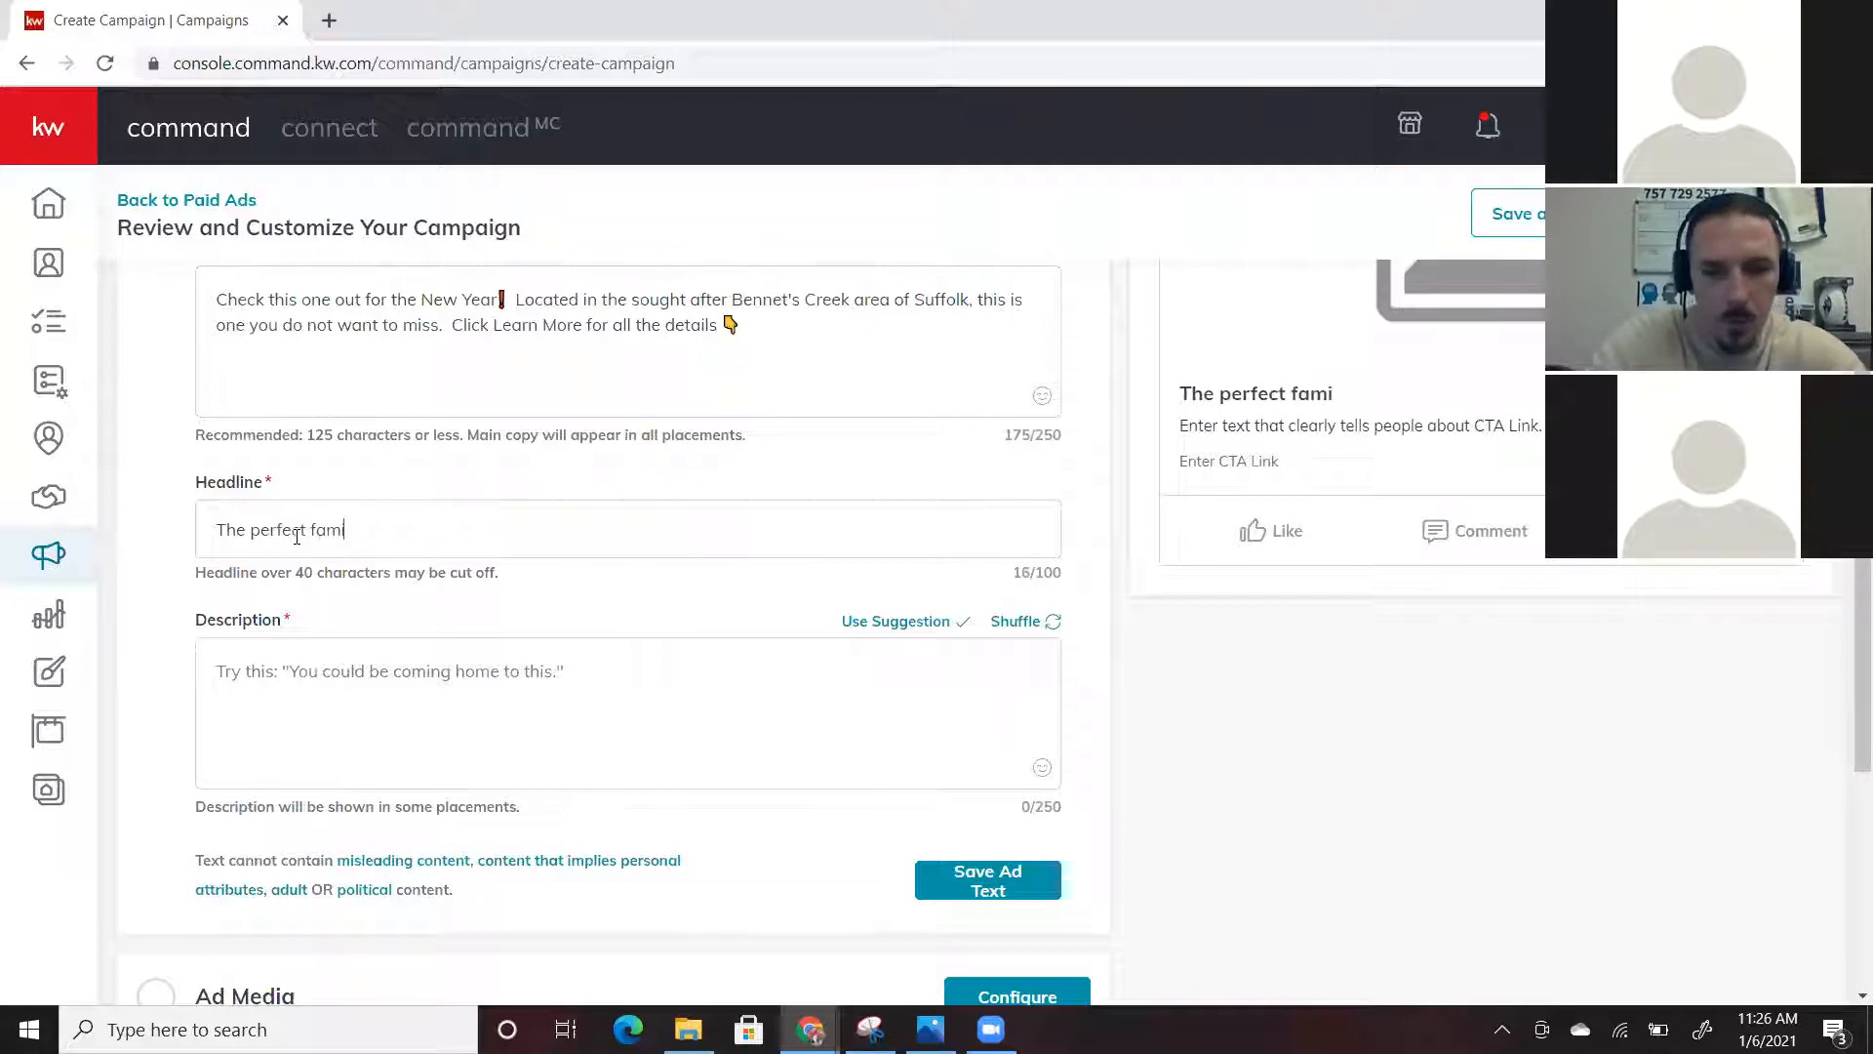
type("ly home!!!")
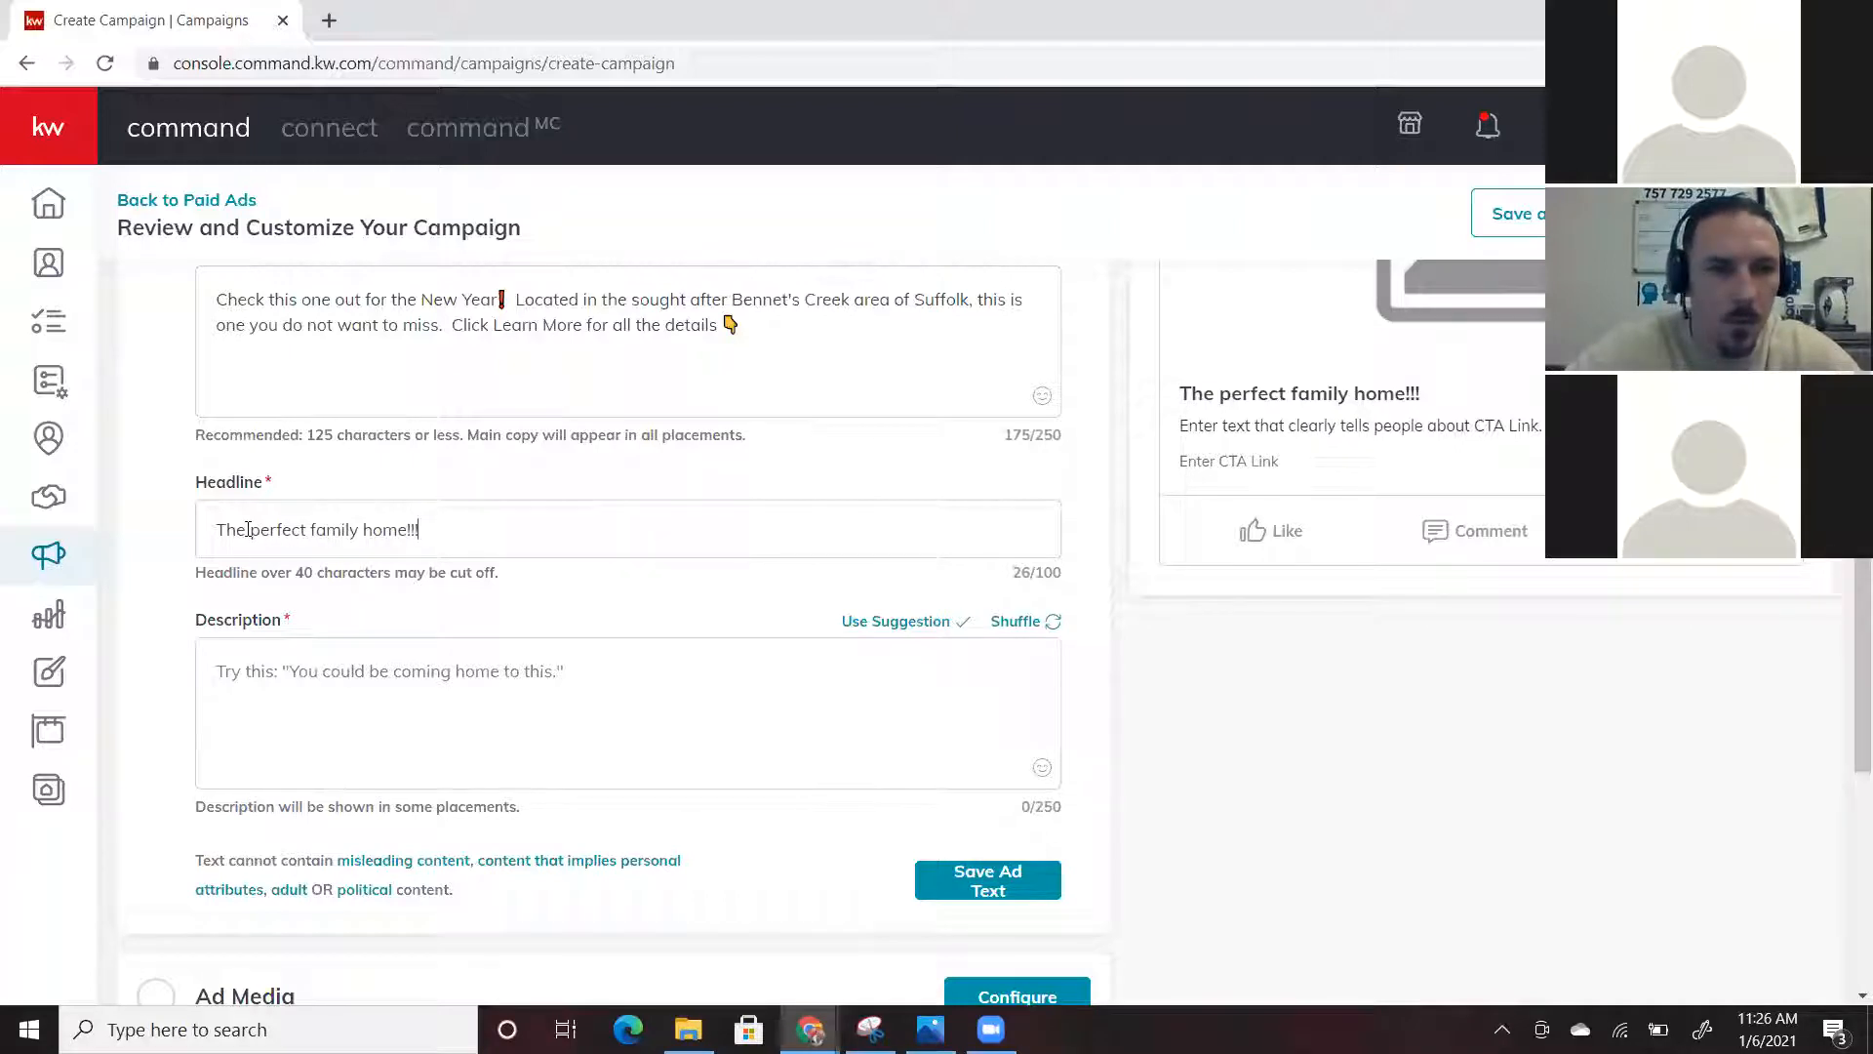
Replace the leading 'The' with 'Learn more about this' in the headline
left_click(247, 529)
key("BackSpace")
key("BackSpace")
key("BackSpace")
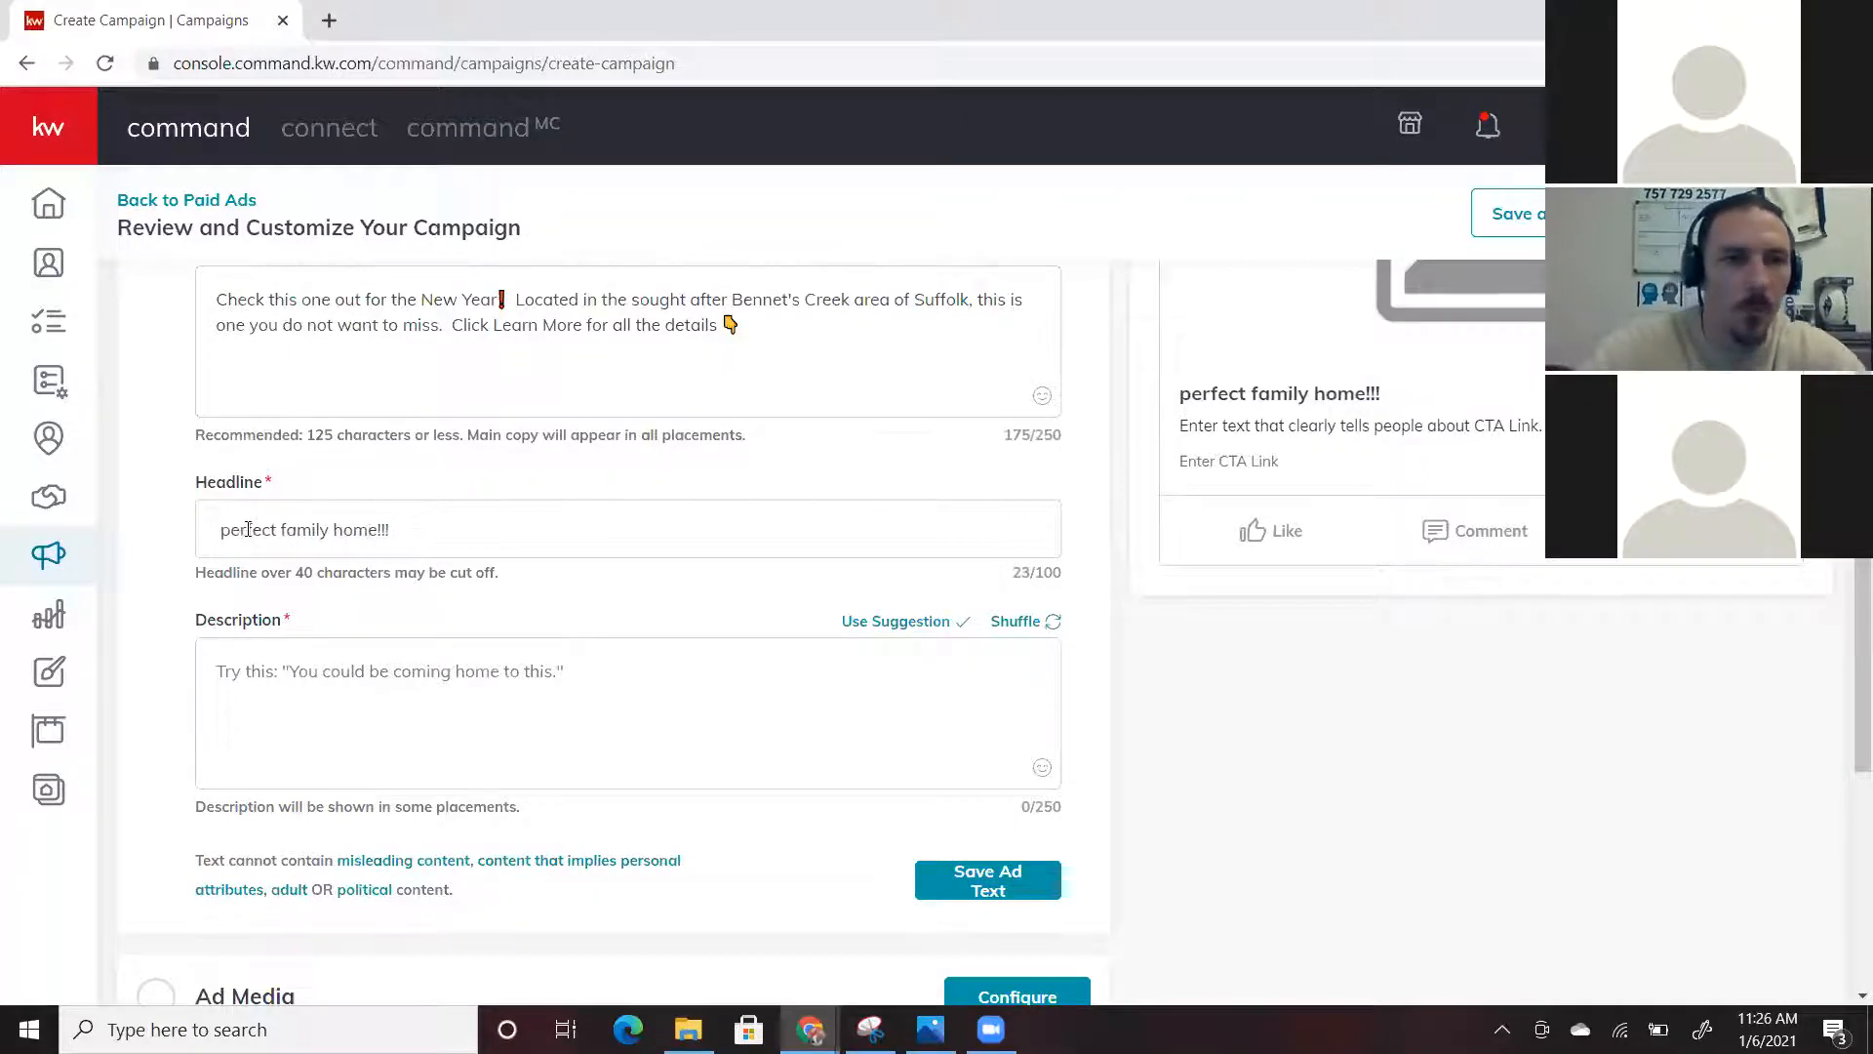
type("Learn more ab")
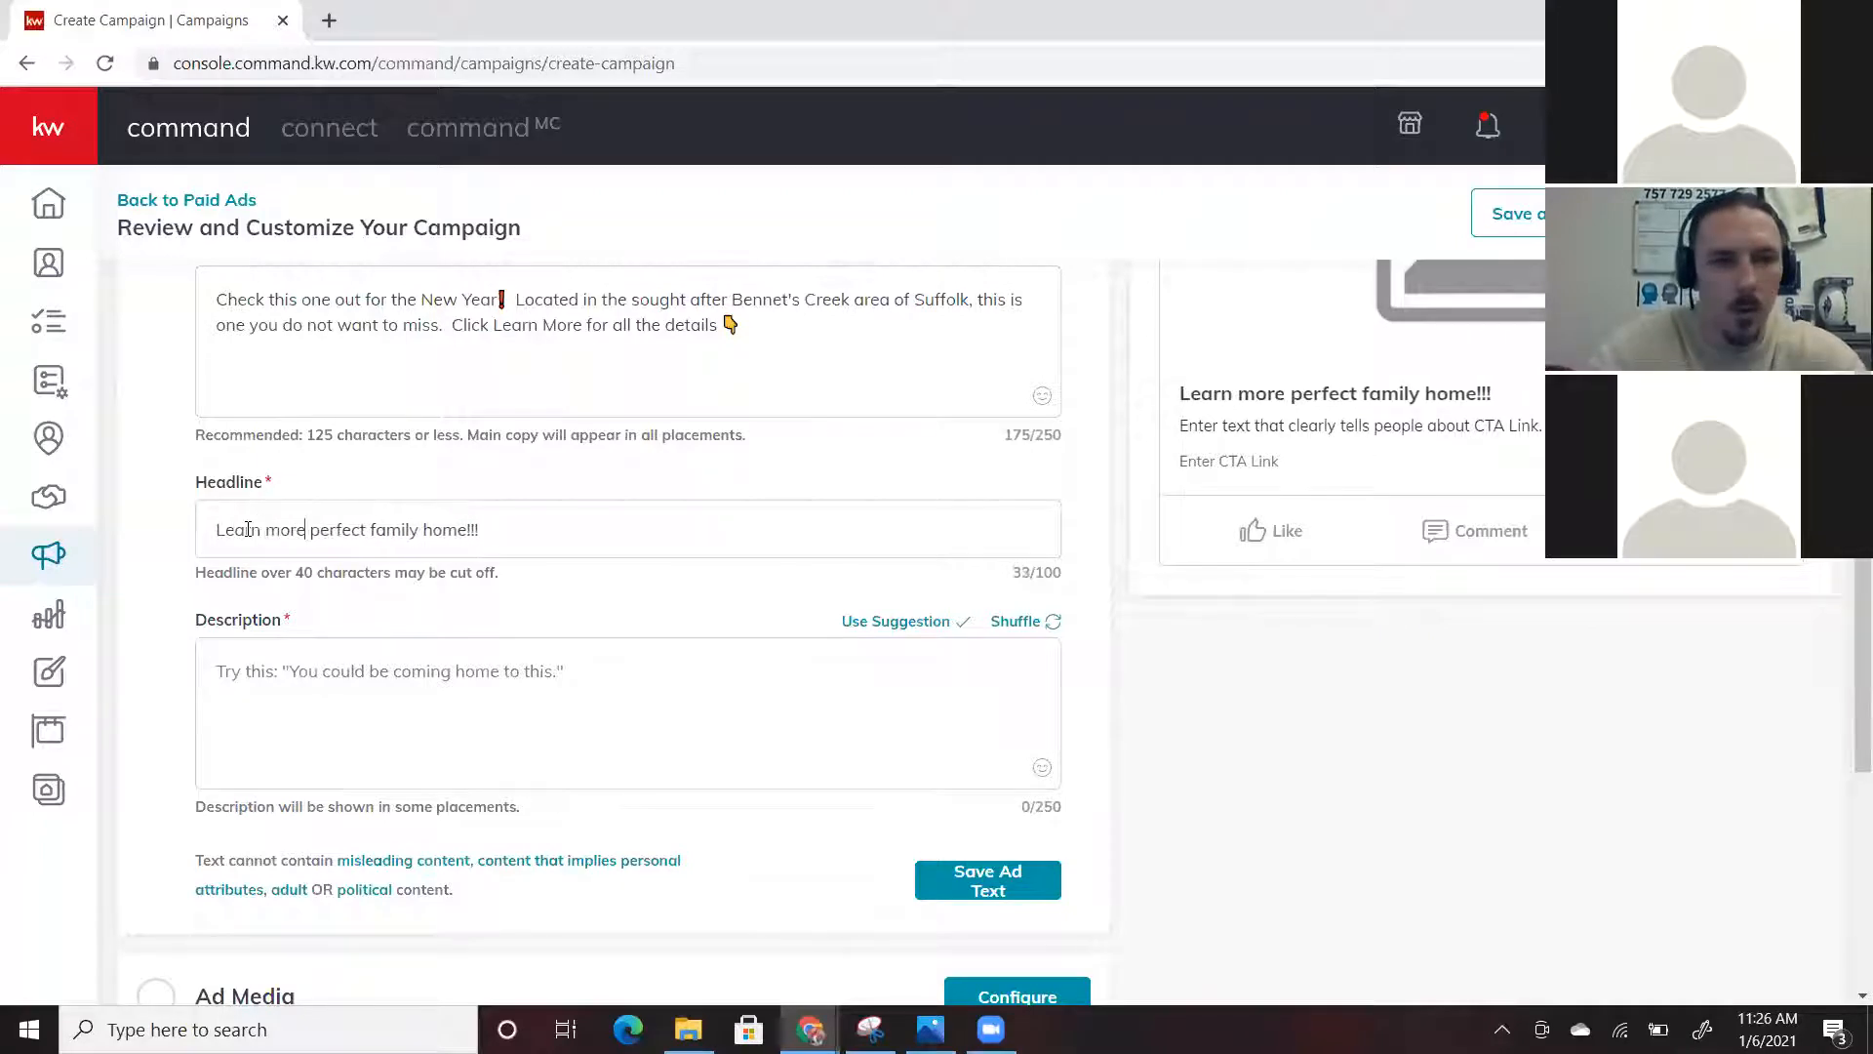
type("out this")
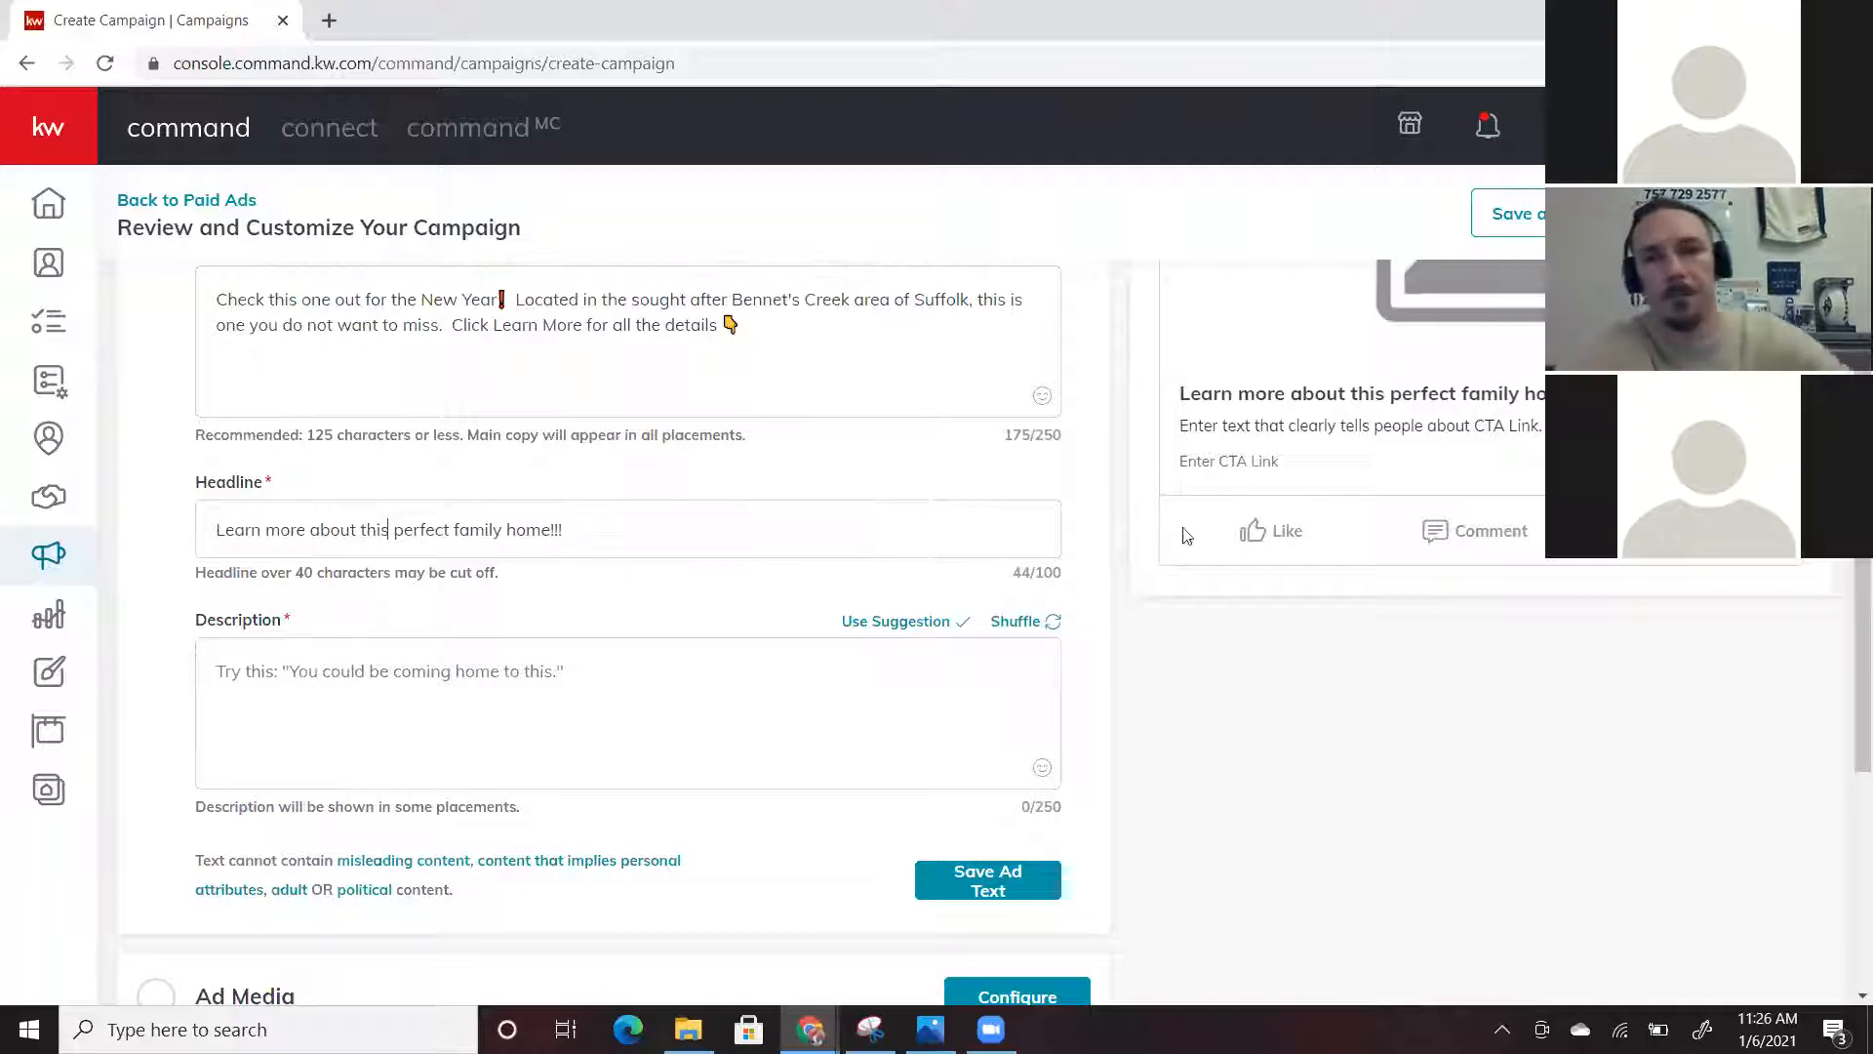
Use the suggested description 'You could be coming home to this.' and save the ad text
scroll(787, 527, "down", 1)
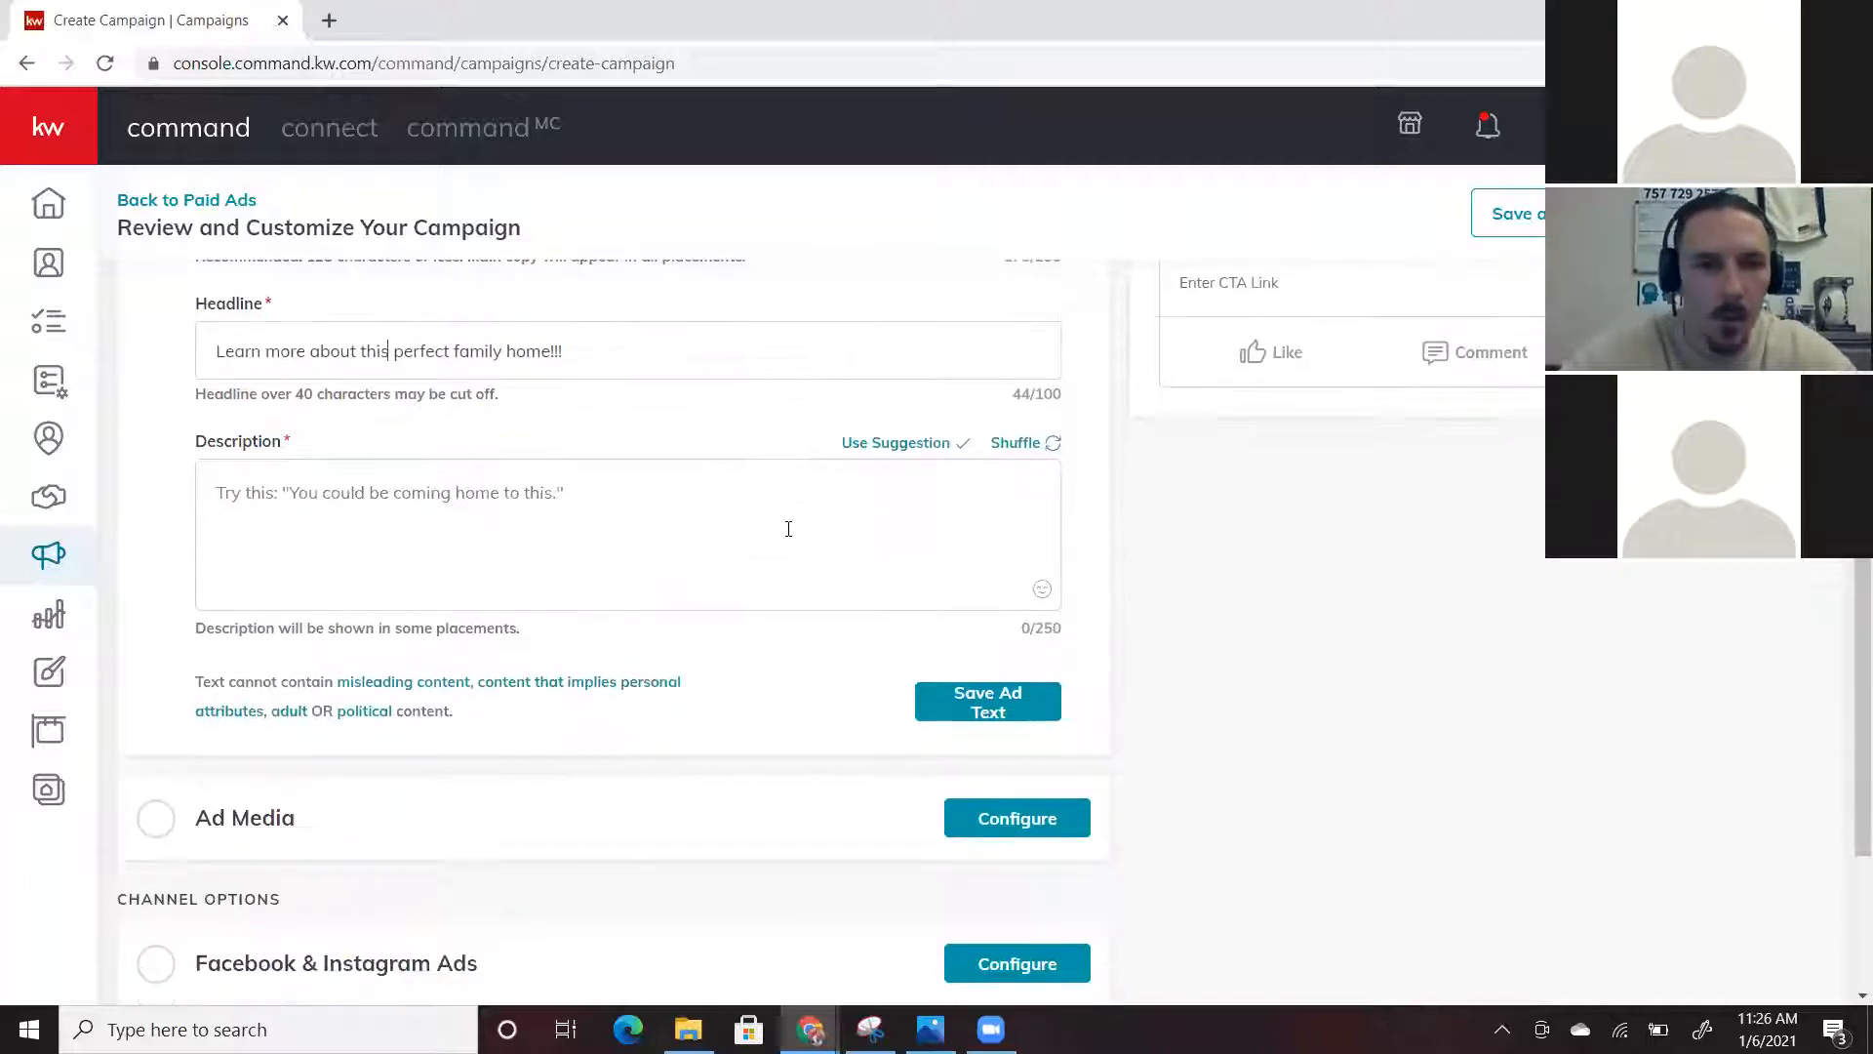
scroll(907, 536, "up", 1)
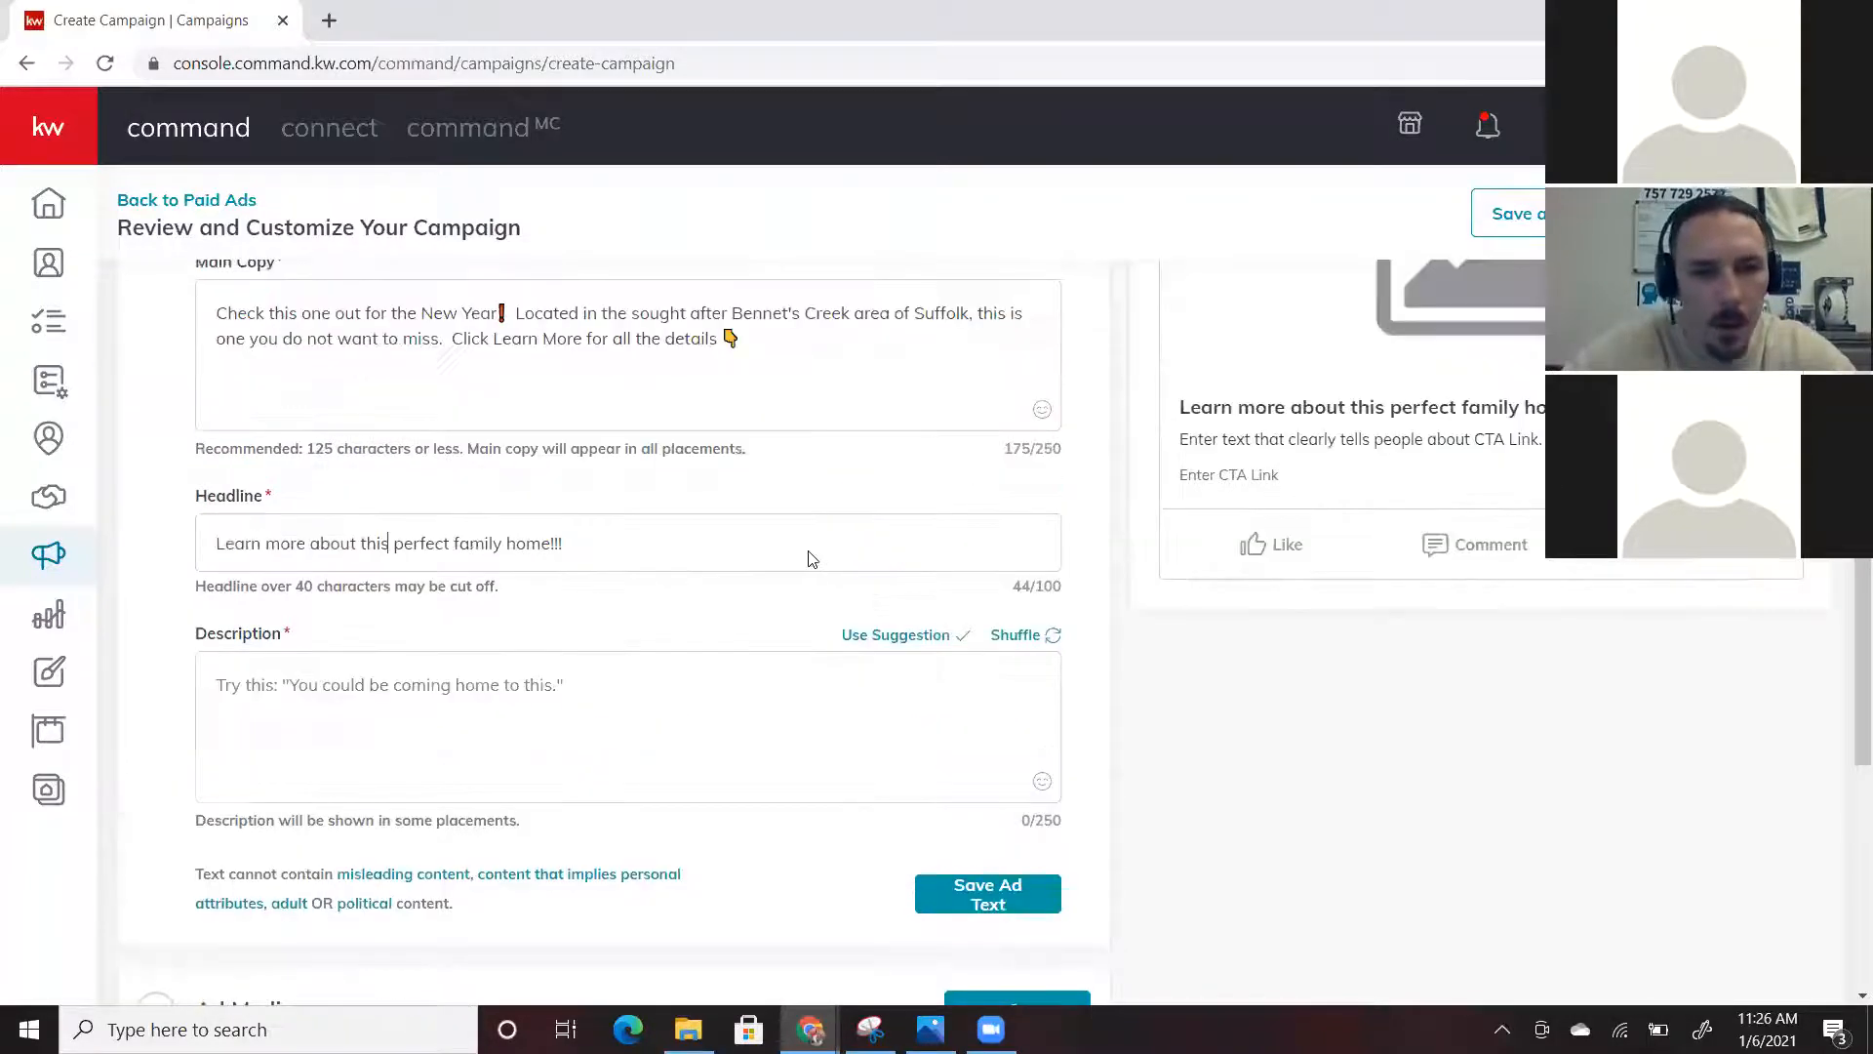
scroll(810, 558, "down", 1)
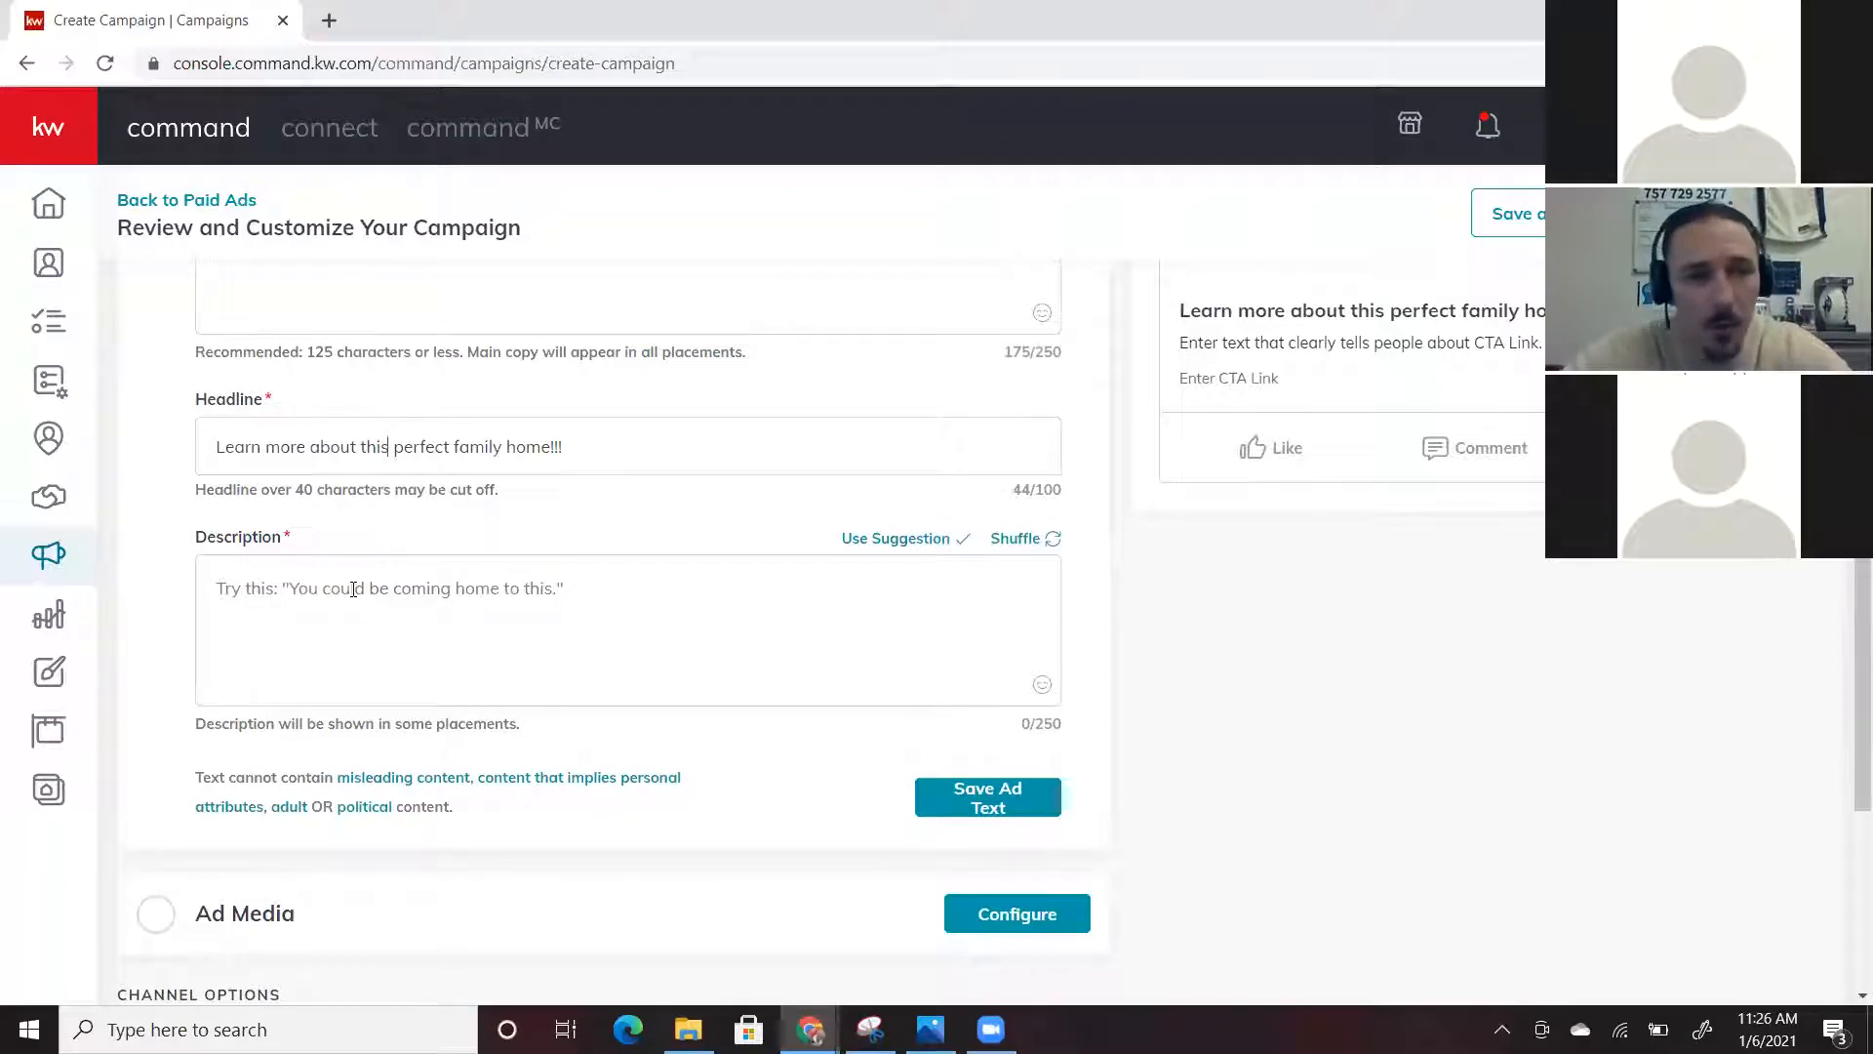
left_click(899, 542)
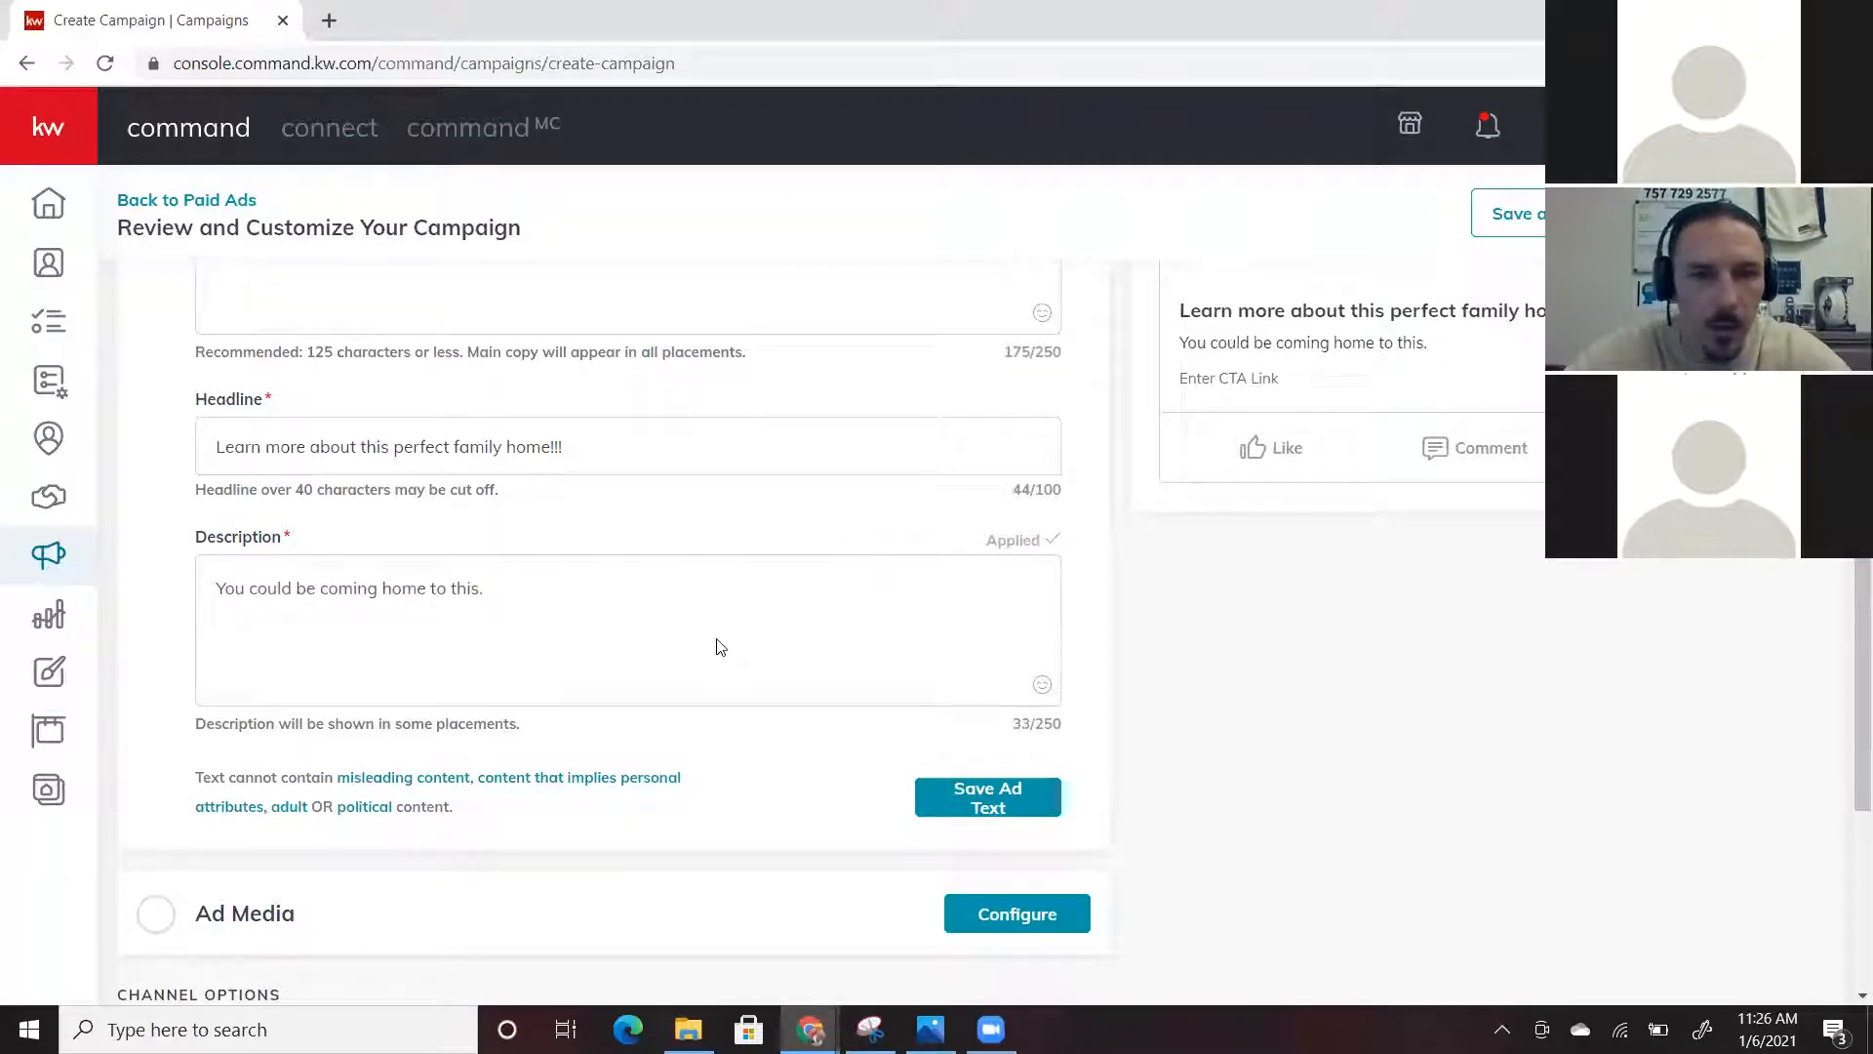
scroll(718, 638, "down", 3)
scroll(898, 671, "up", 2)
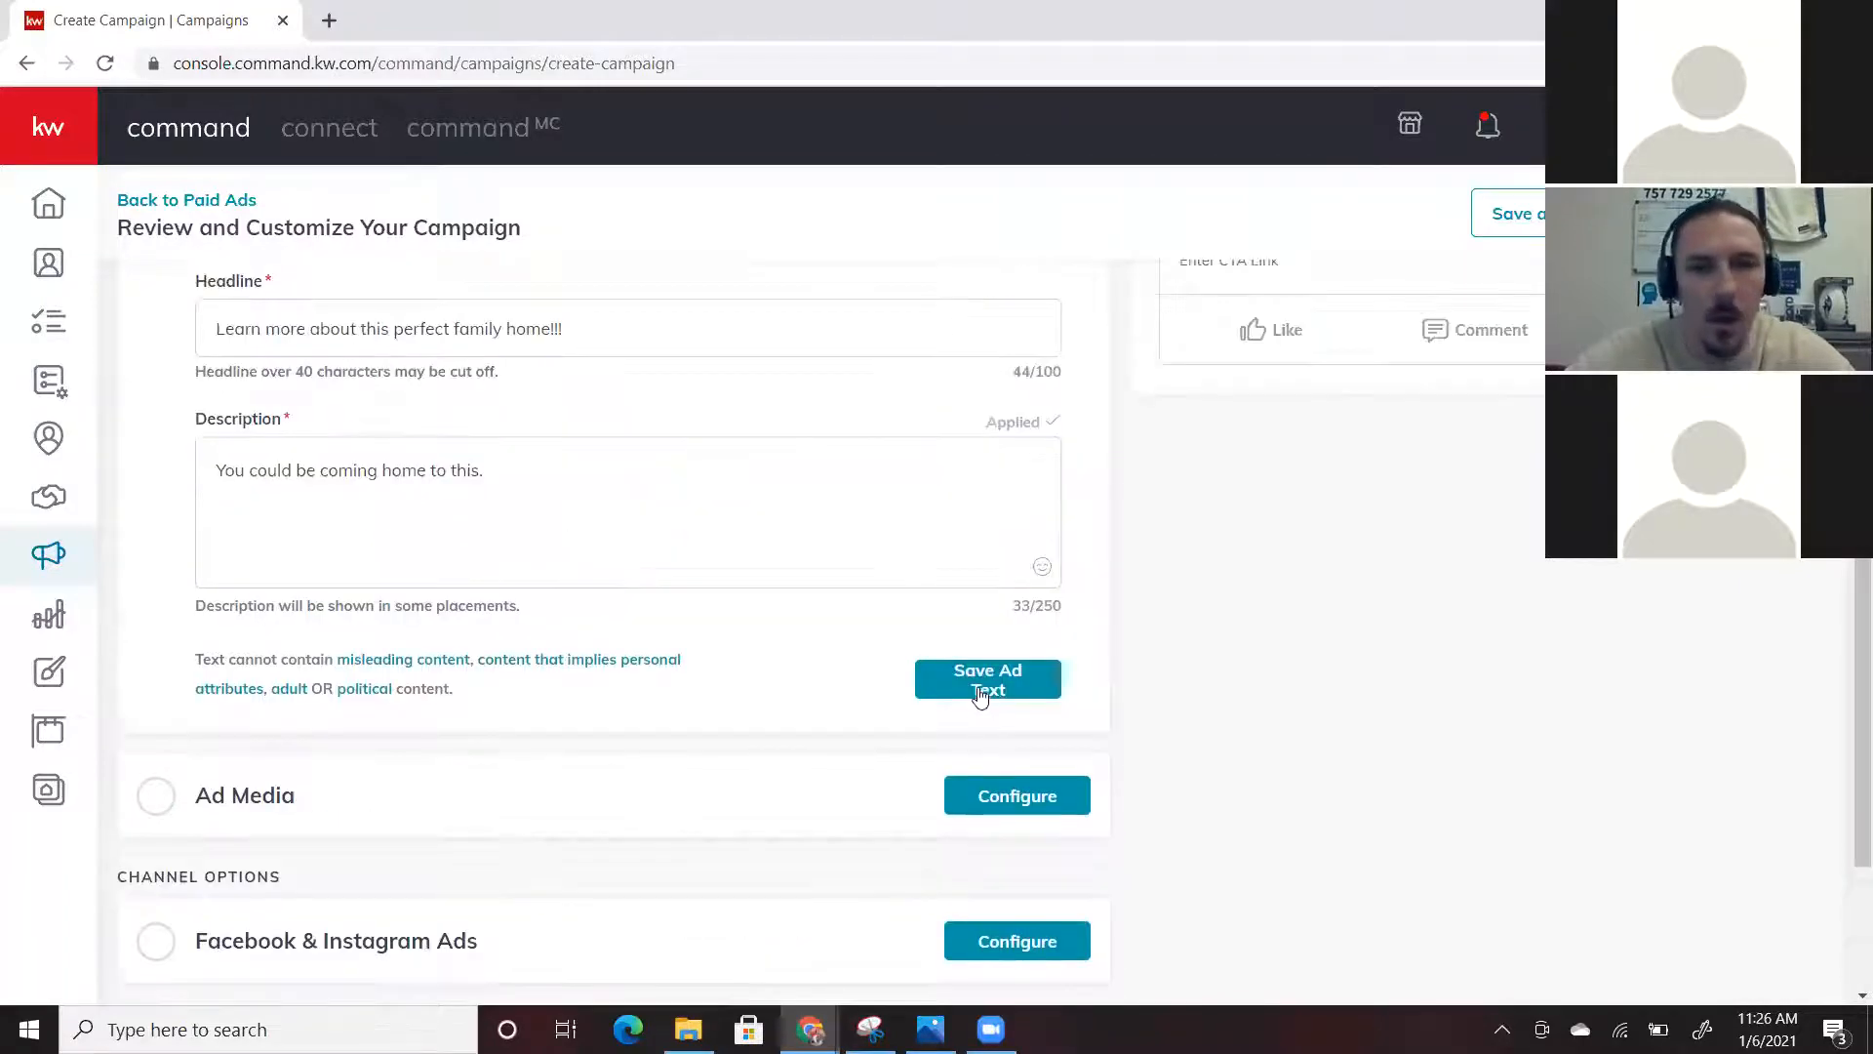
left_click(985, 680)
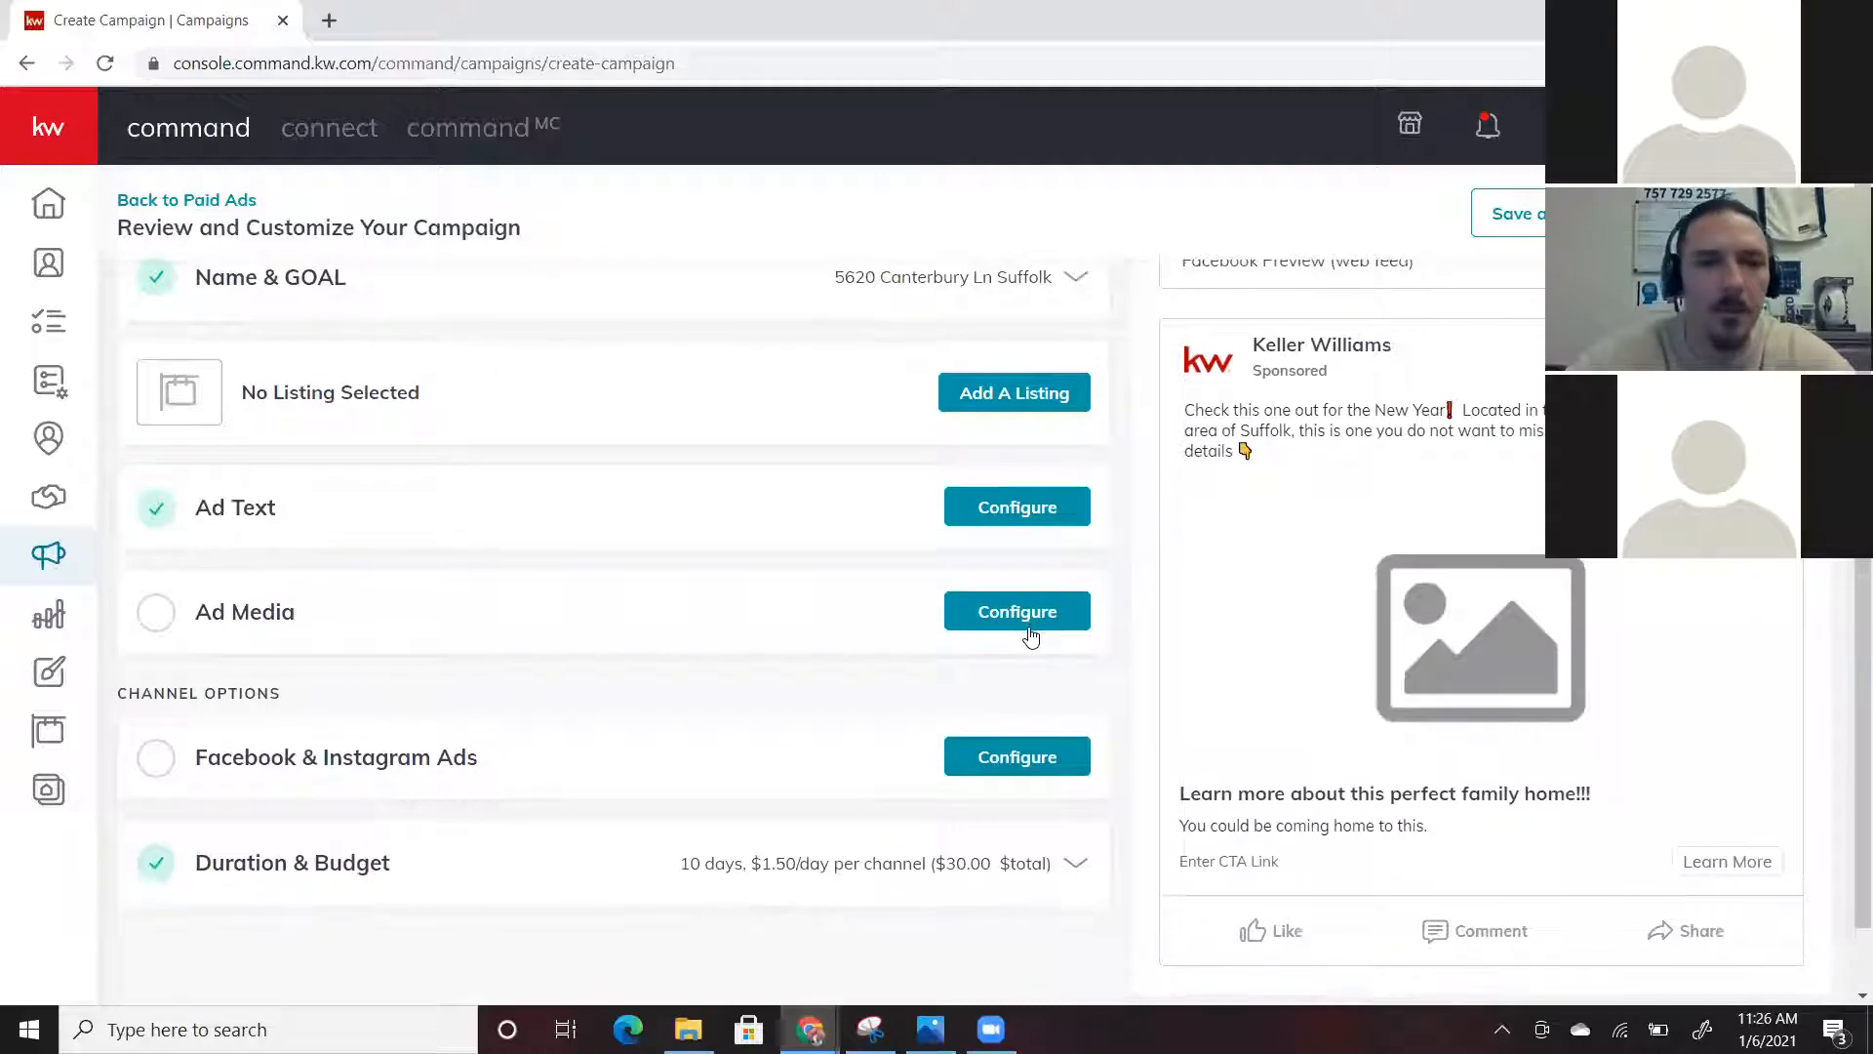
Expand Ad Media and review its Image/Video, media selection, DBA logo and logo position options
left_click(1032, 636)
scroll(751, 388, "down", 2)
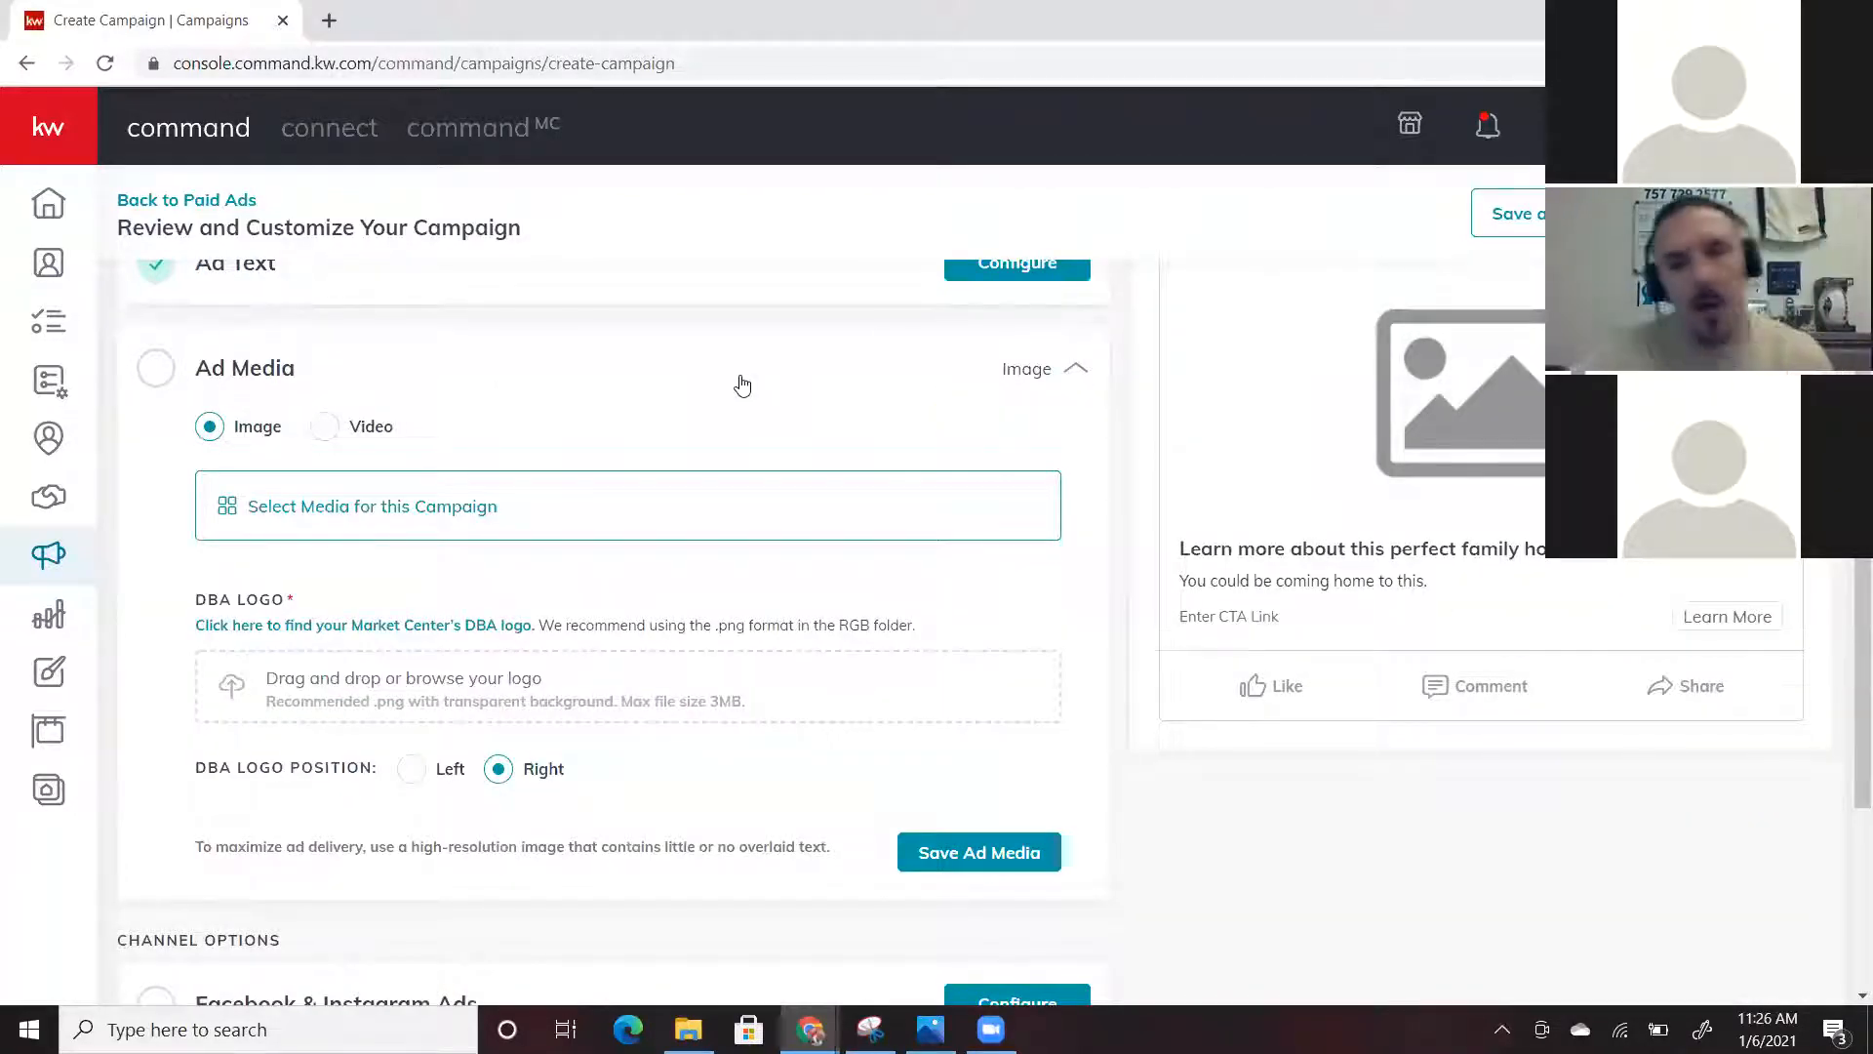
scroll(741, 385, "up", 4)
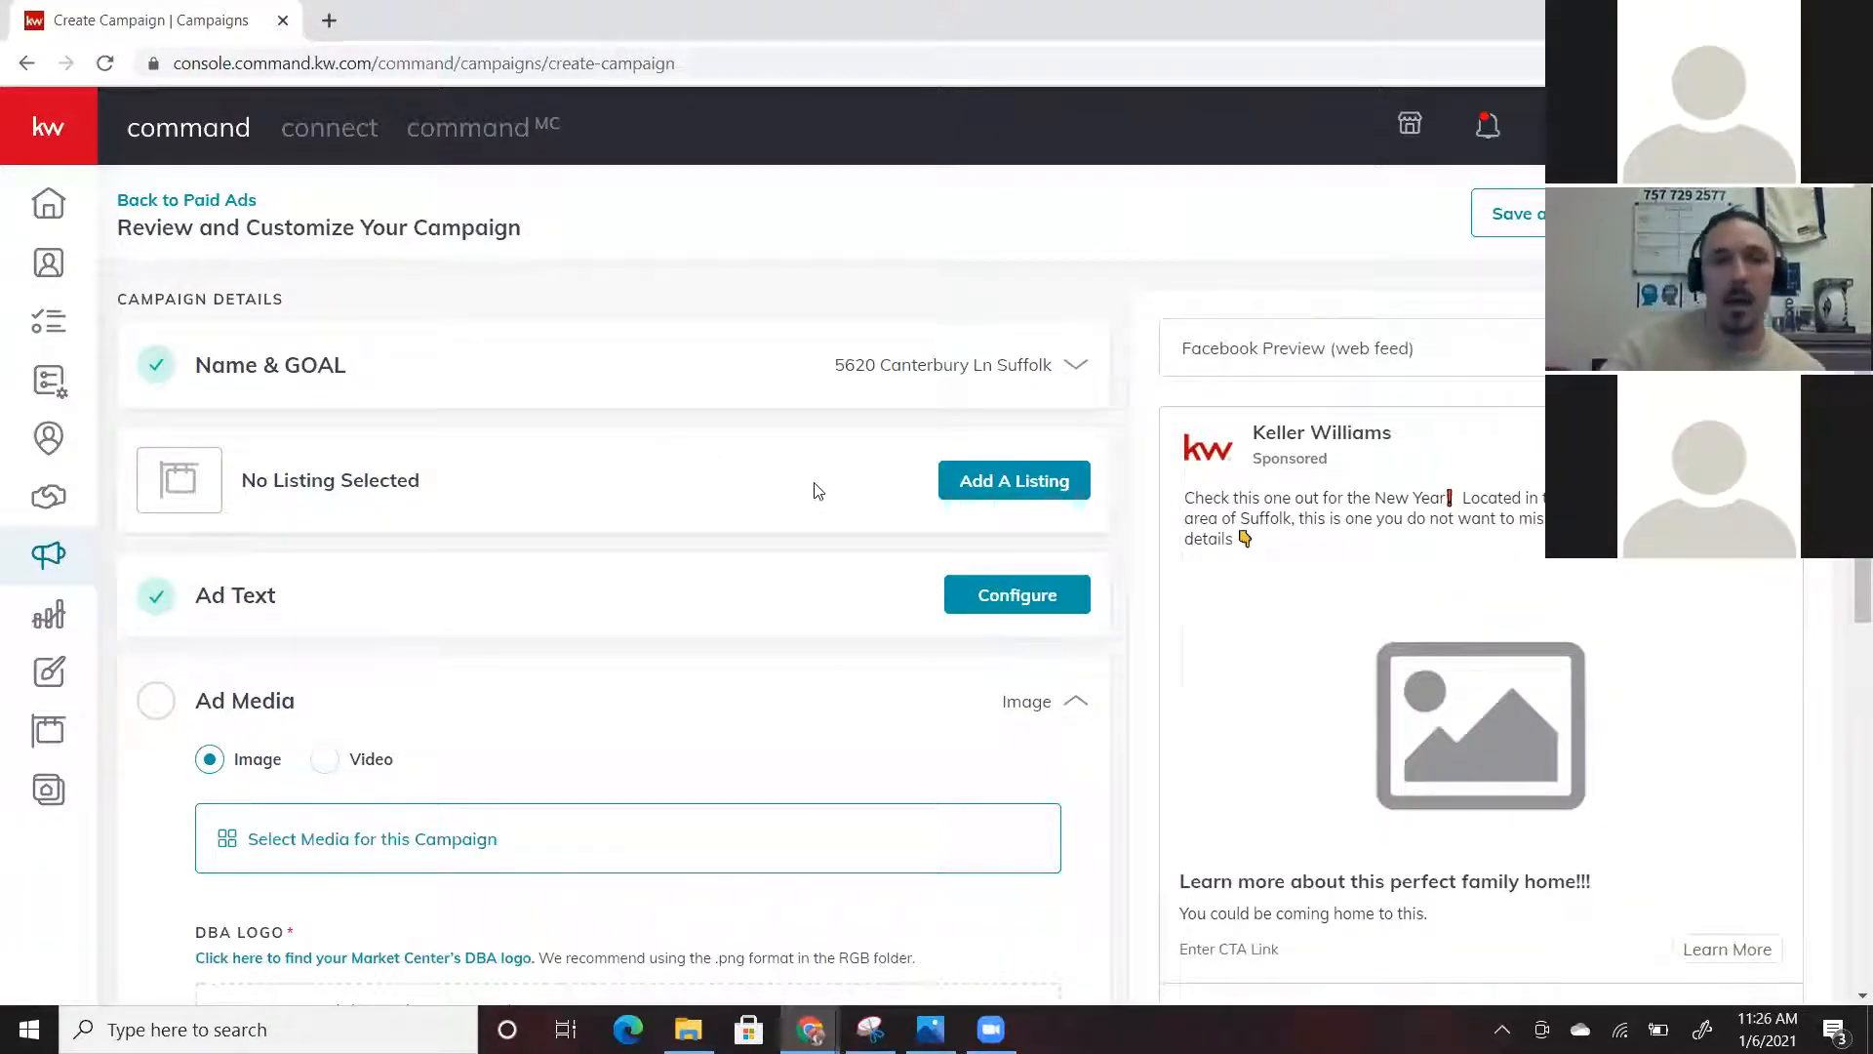
scroll(586, 489, "down", 4)
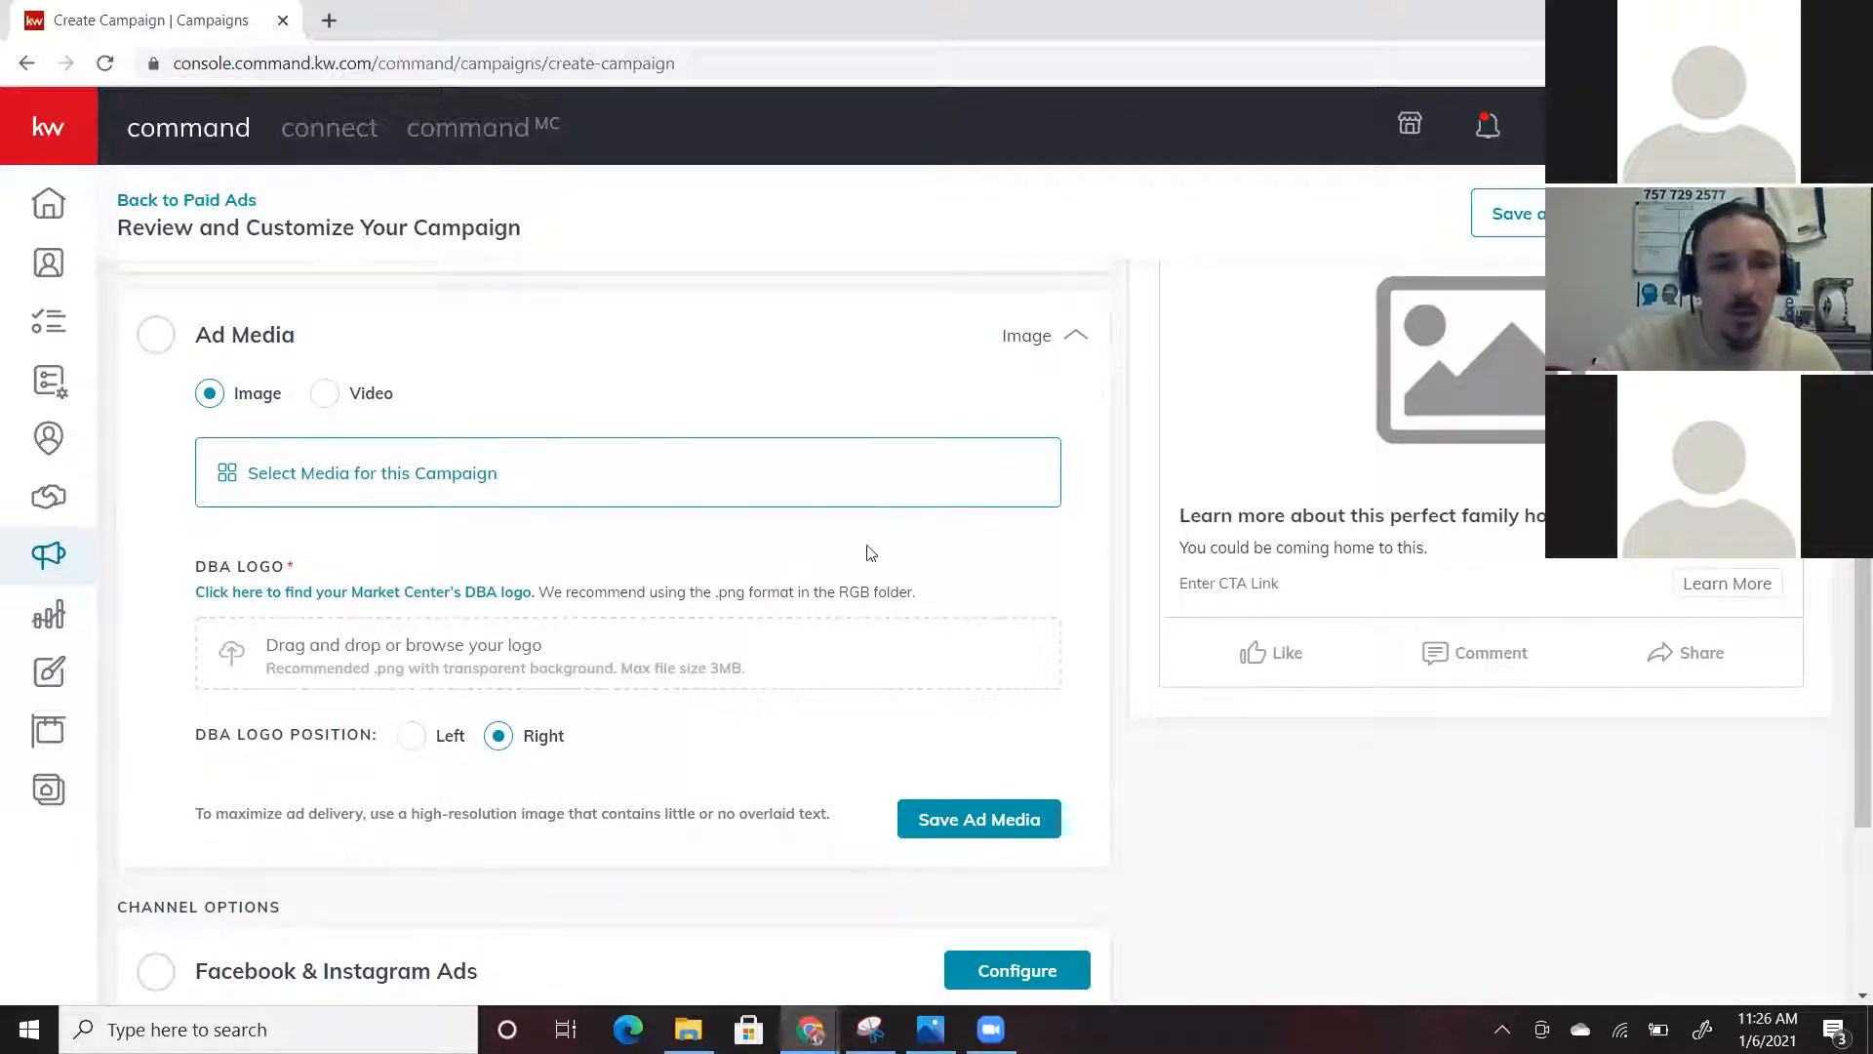
scroll(1503, 472, "up", 2)
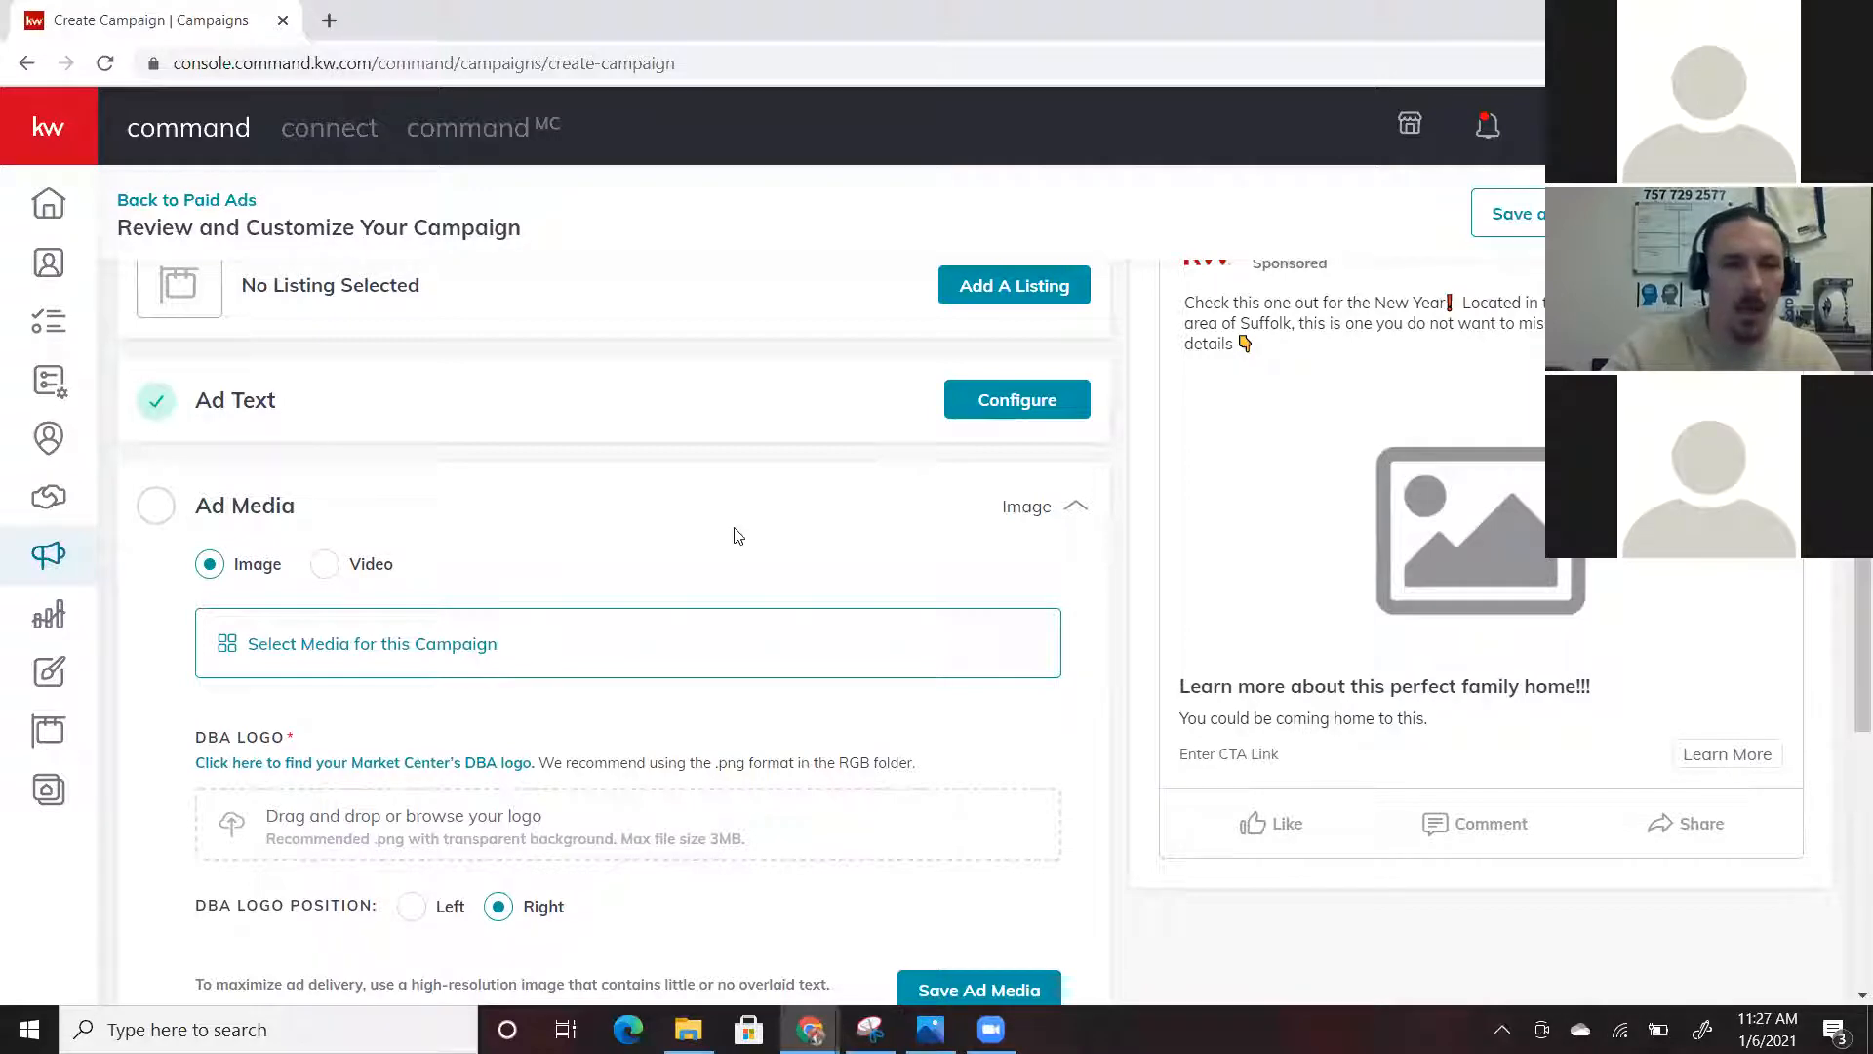
scroll(738, 535, "down", 3)
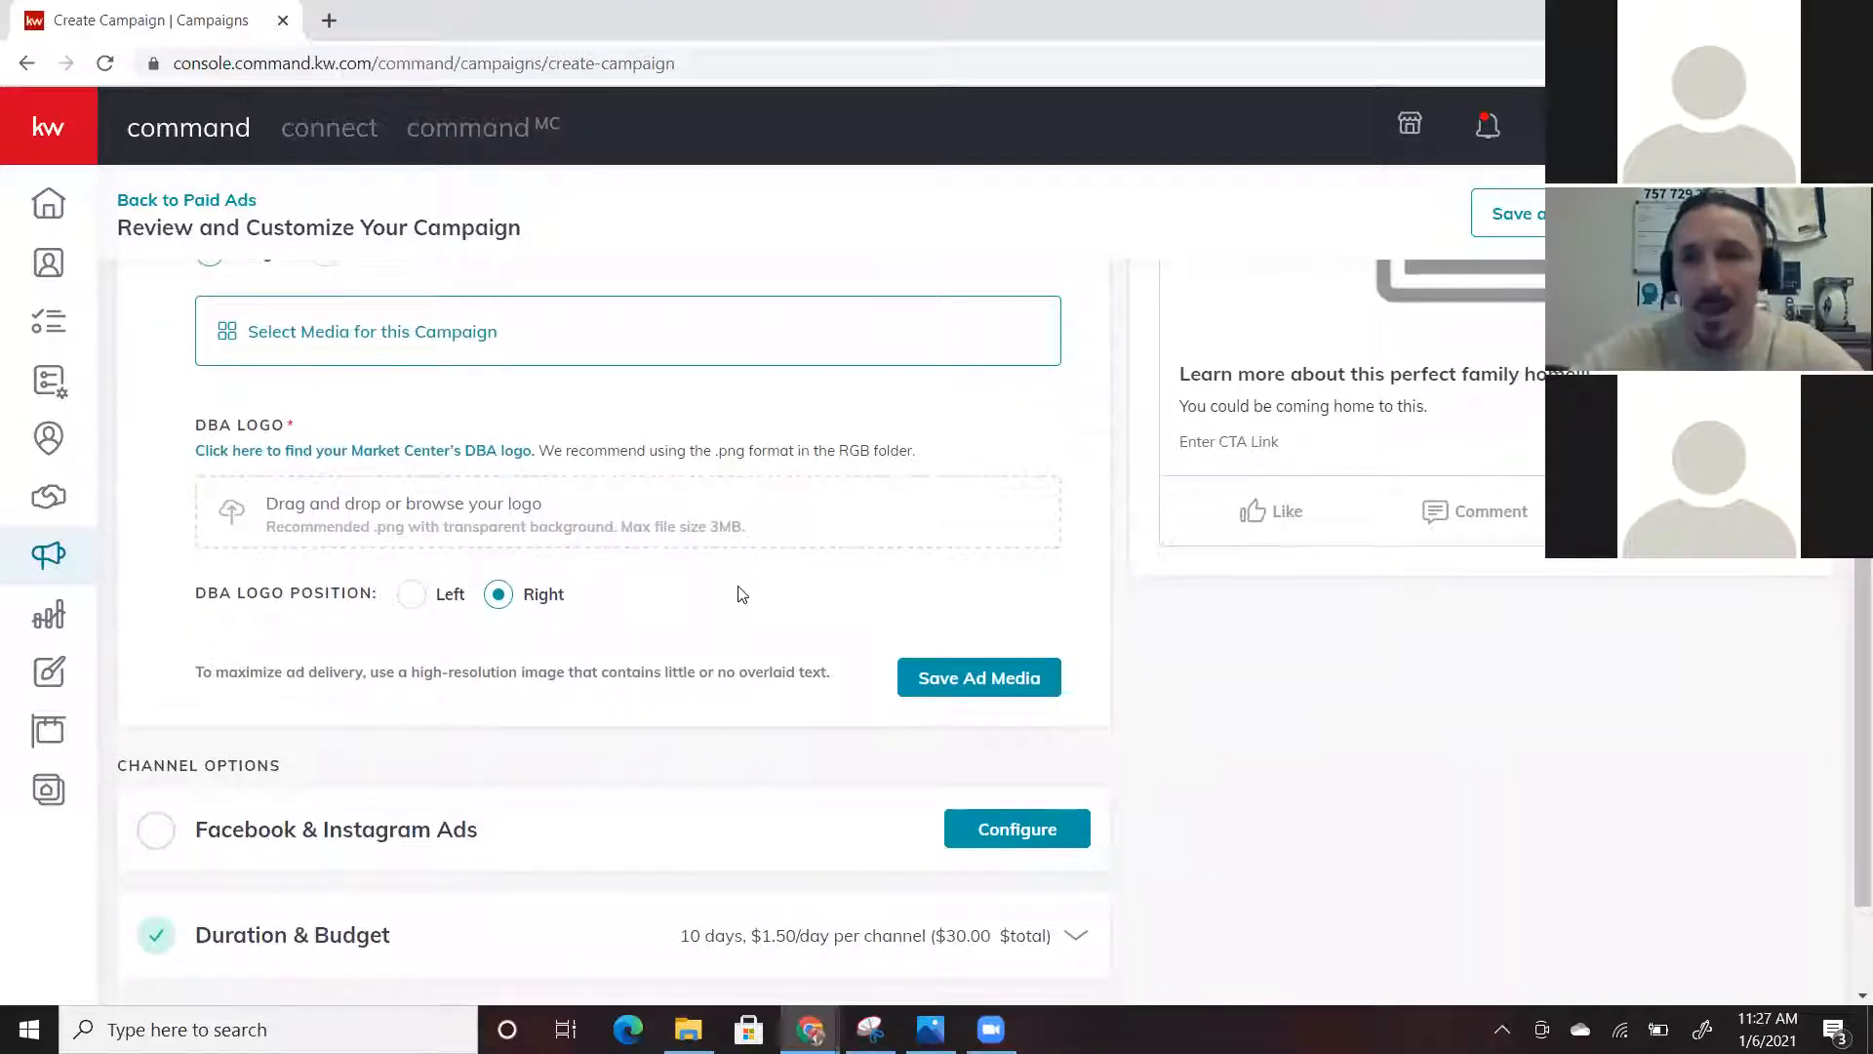
scroll(741, 591, "down", 1)
scroll(738, 592, "up", 2)
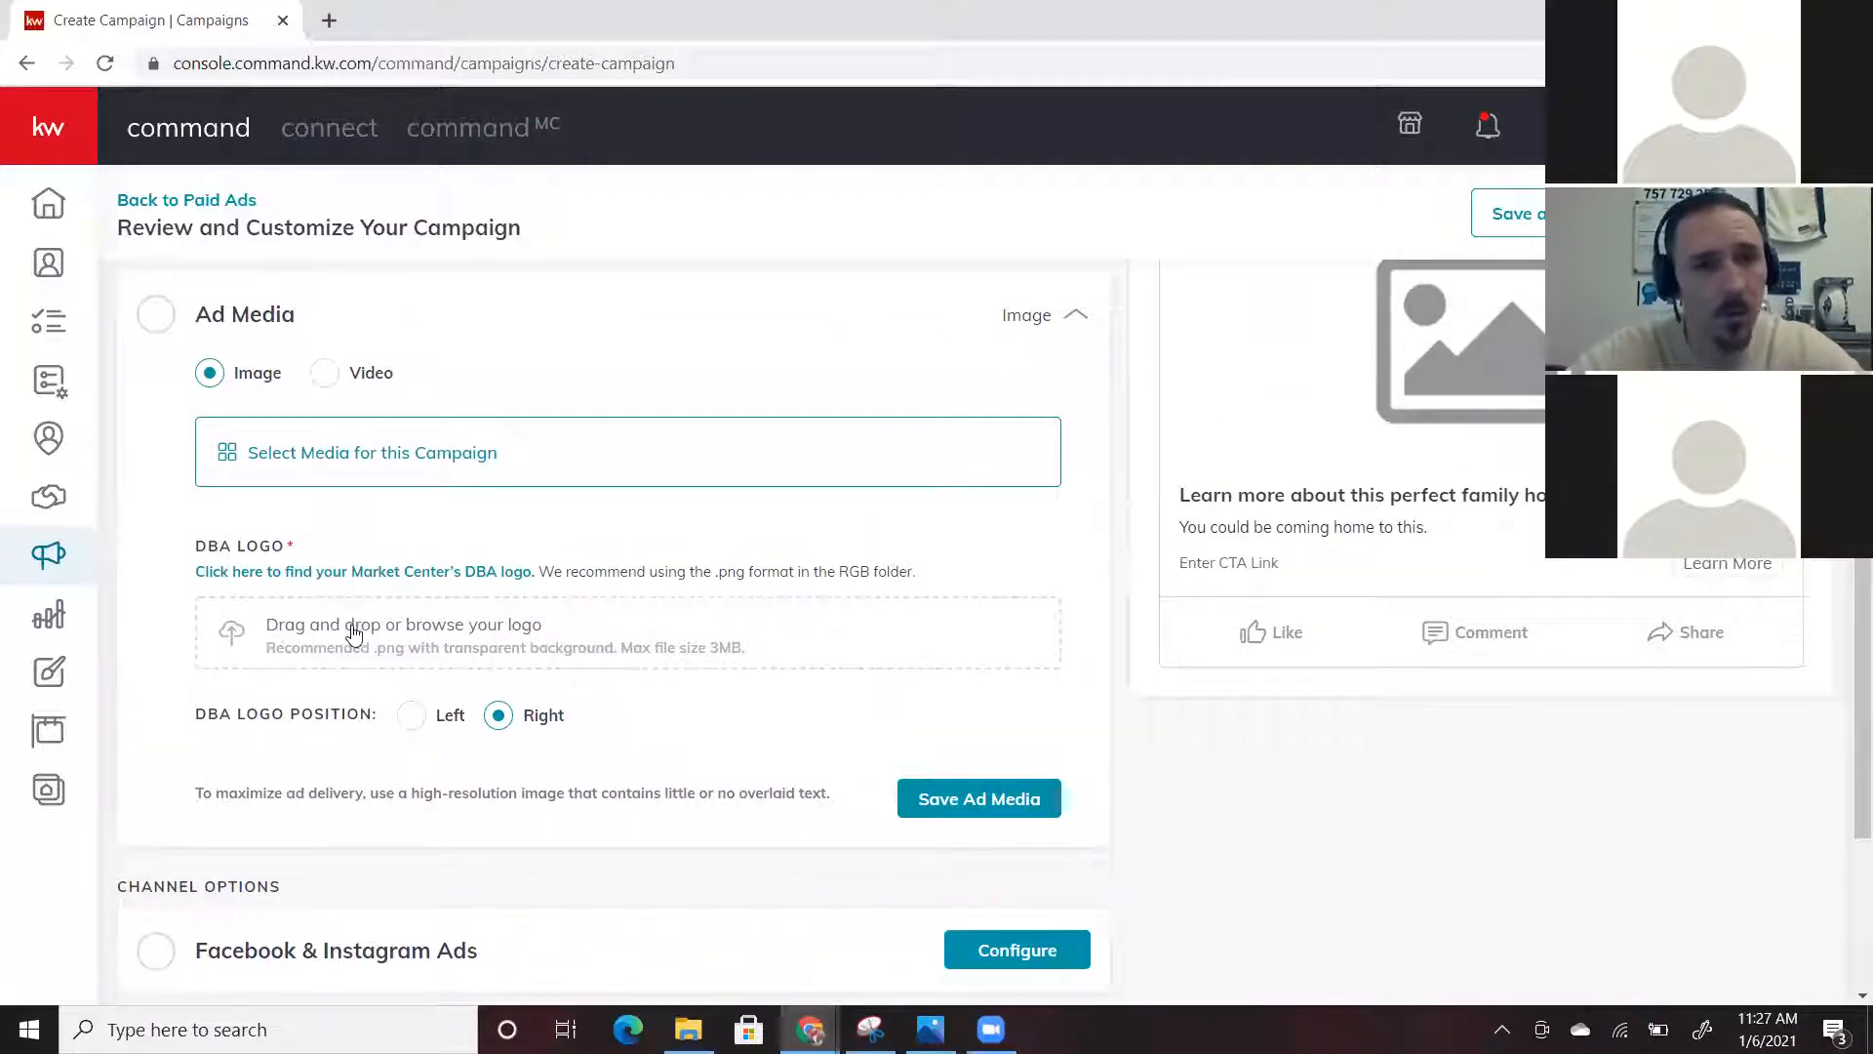
Save and collapse Ad Media, then expand the Facebook & Instagram Ads settings
left_click(964, 817)
scroll(677, 585, "down", 1)
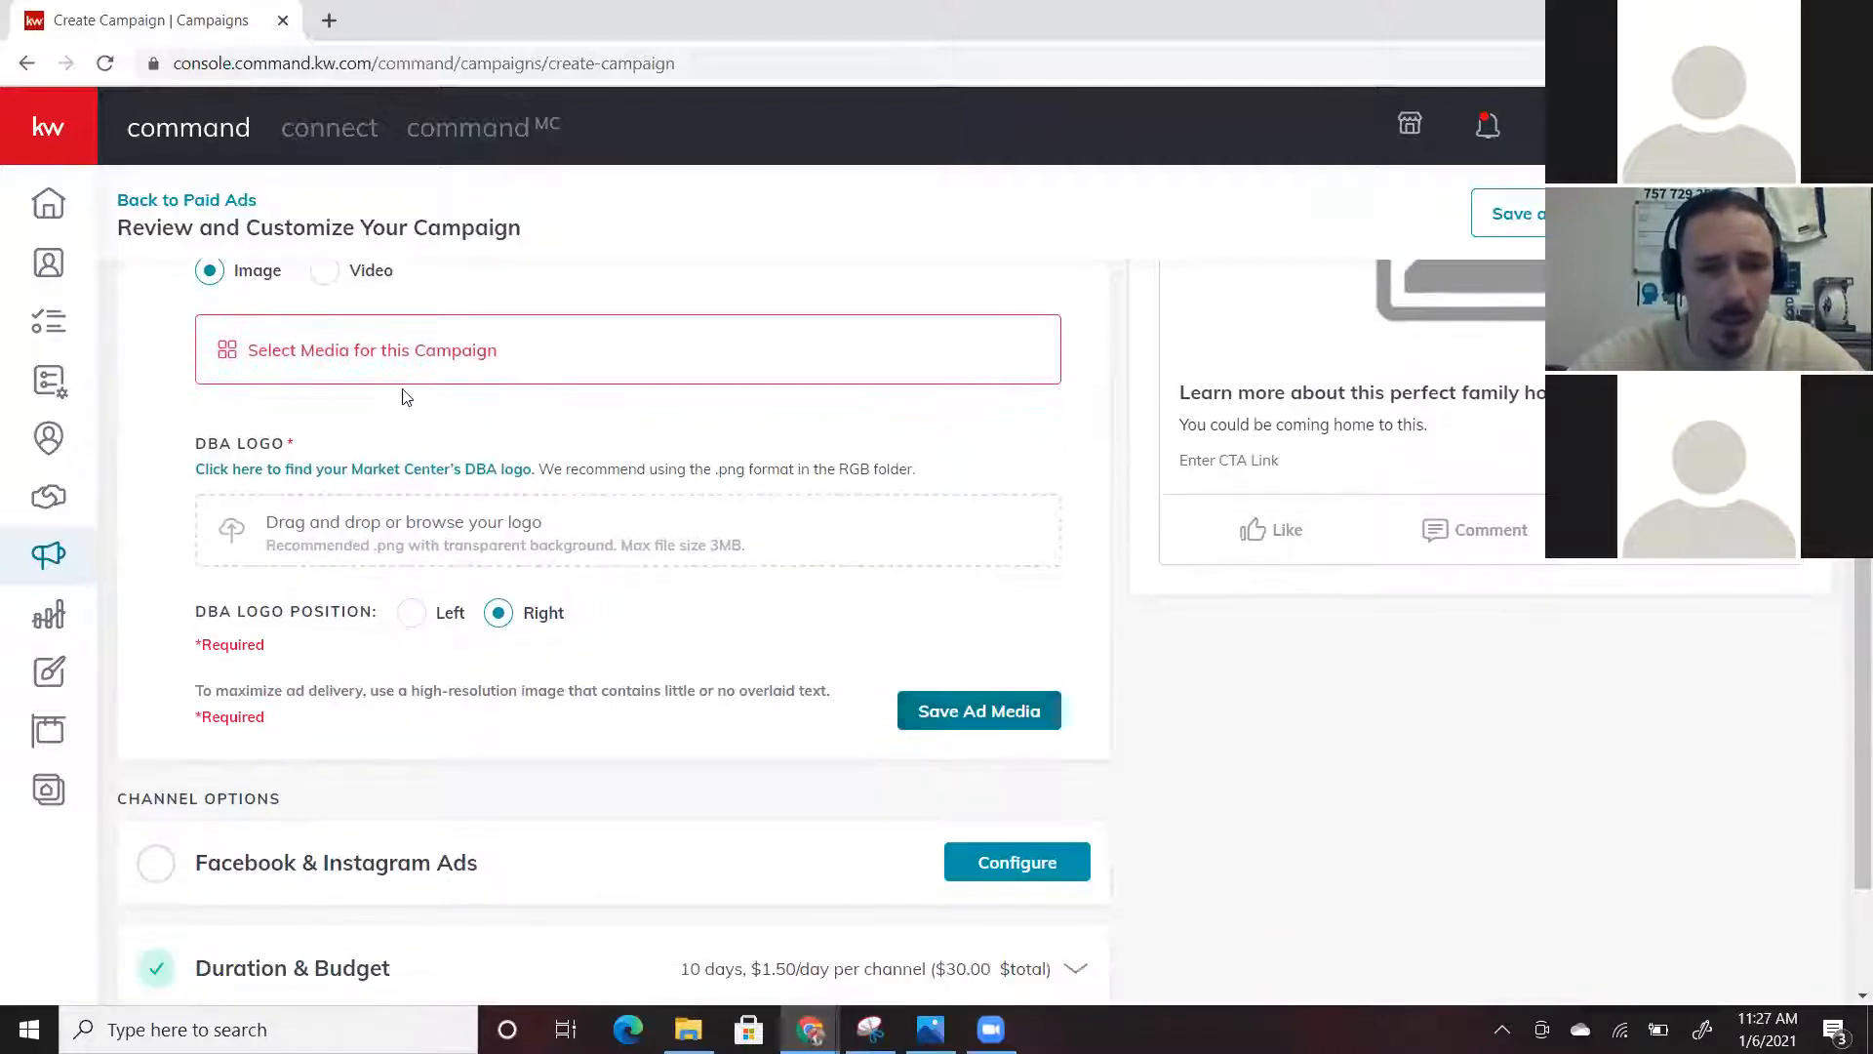
scroll(552, 390, "up", 2)
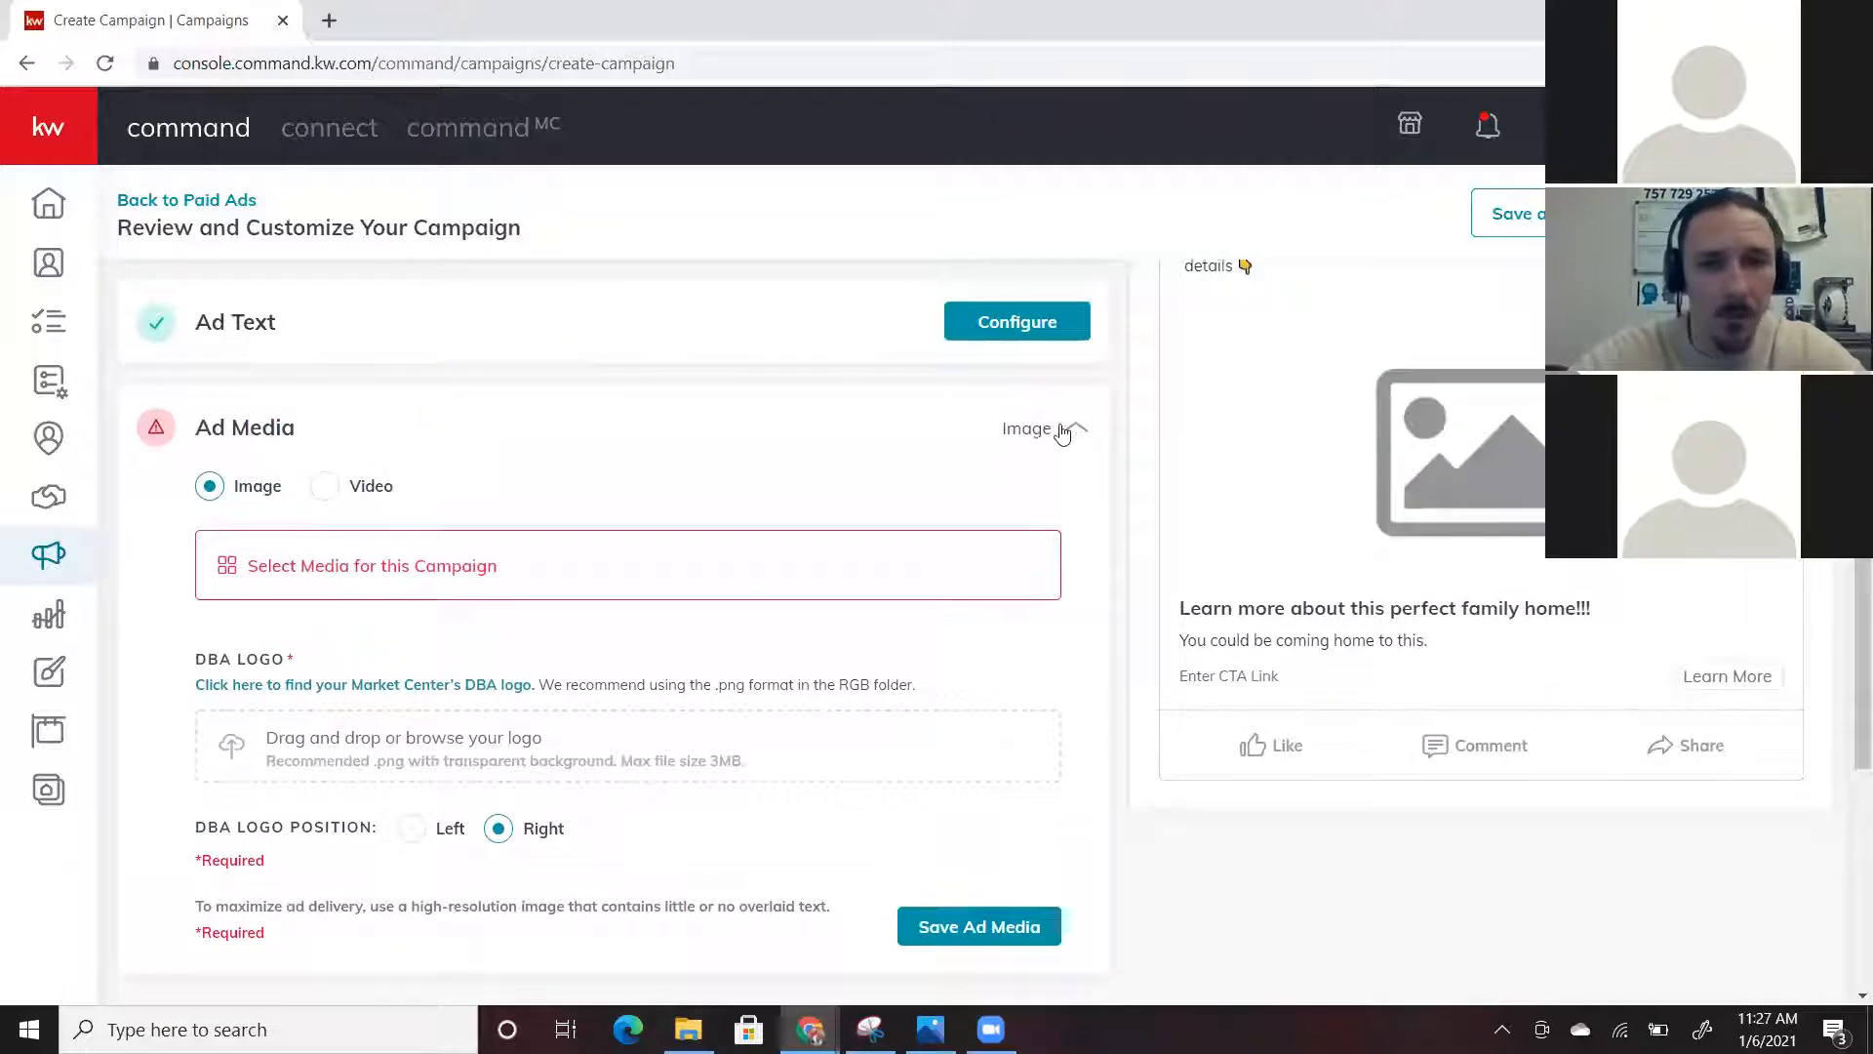
left_click(1073, 428)
scroll(586, 587, "up", 1)
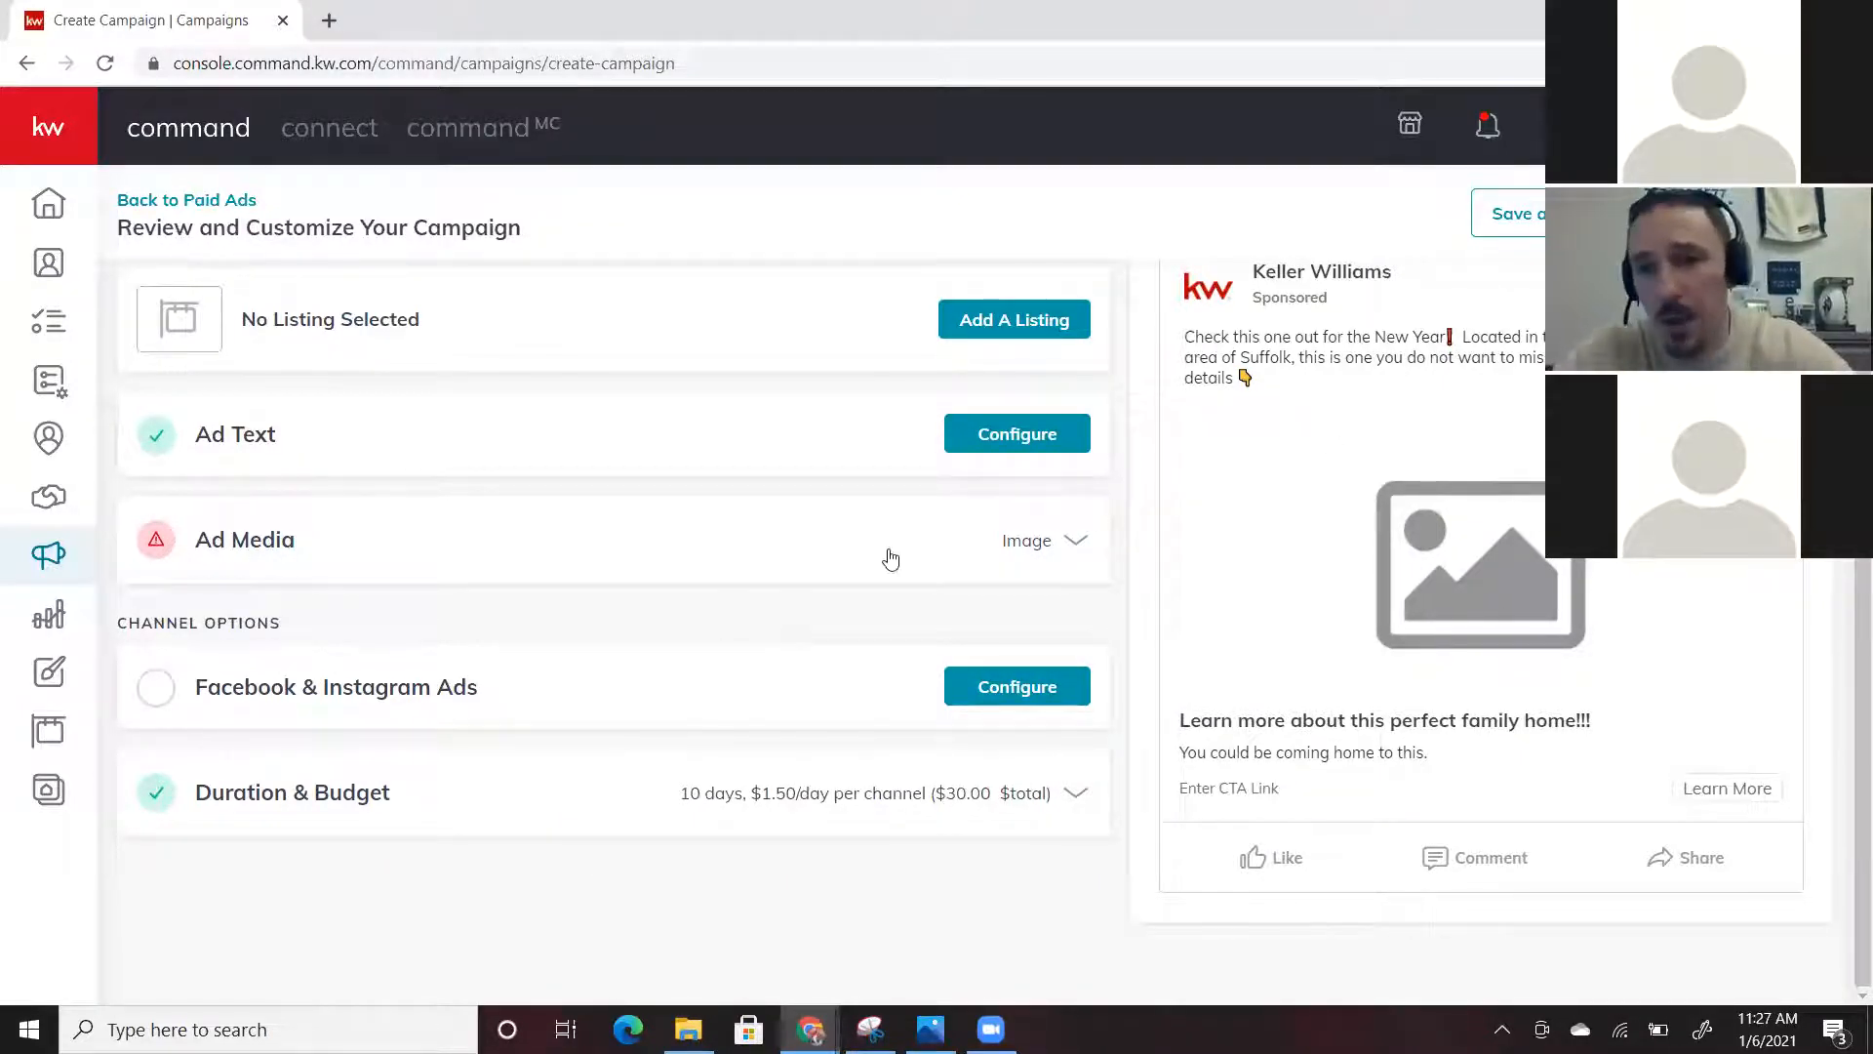
left_click(1009, 694)
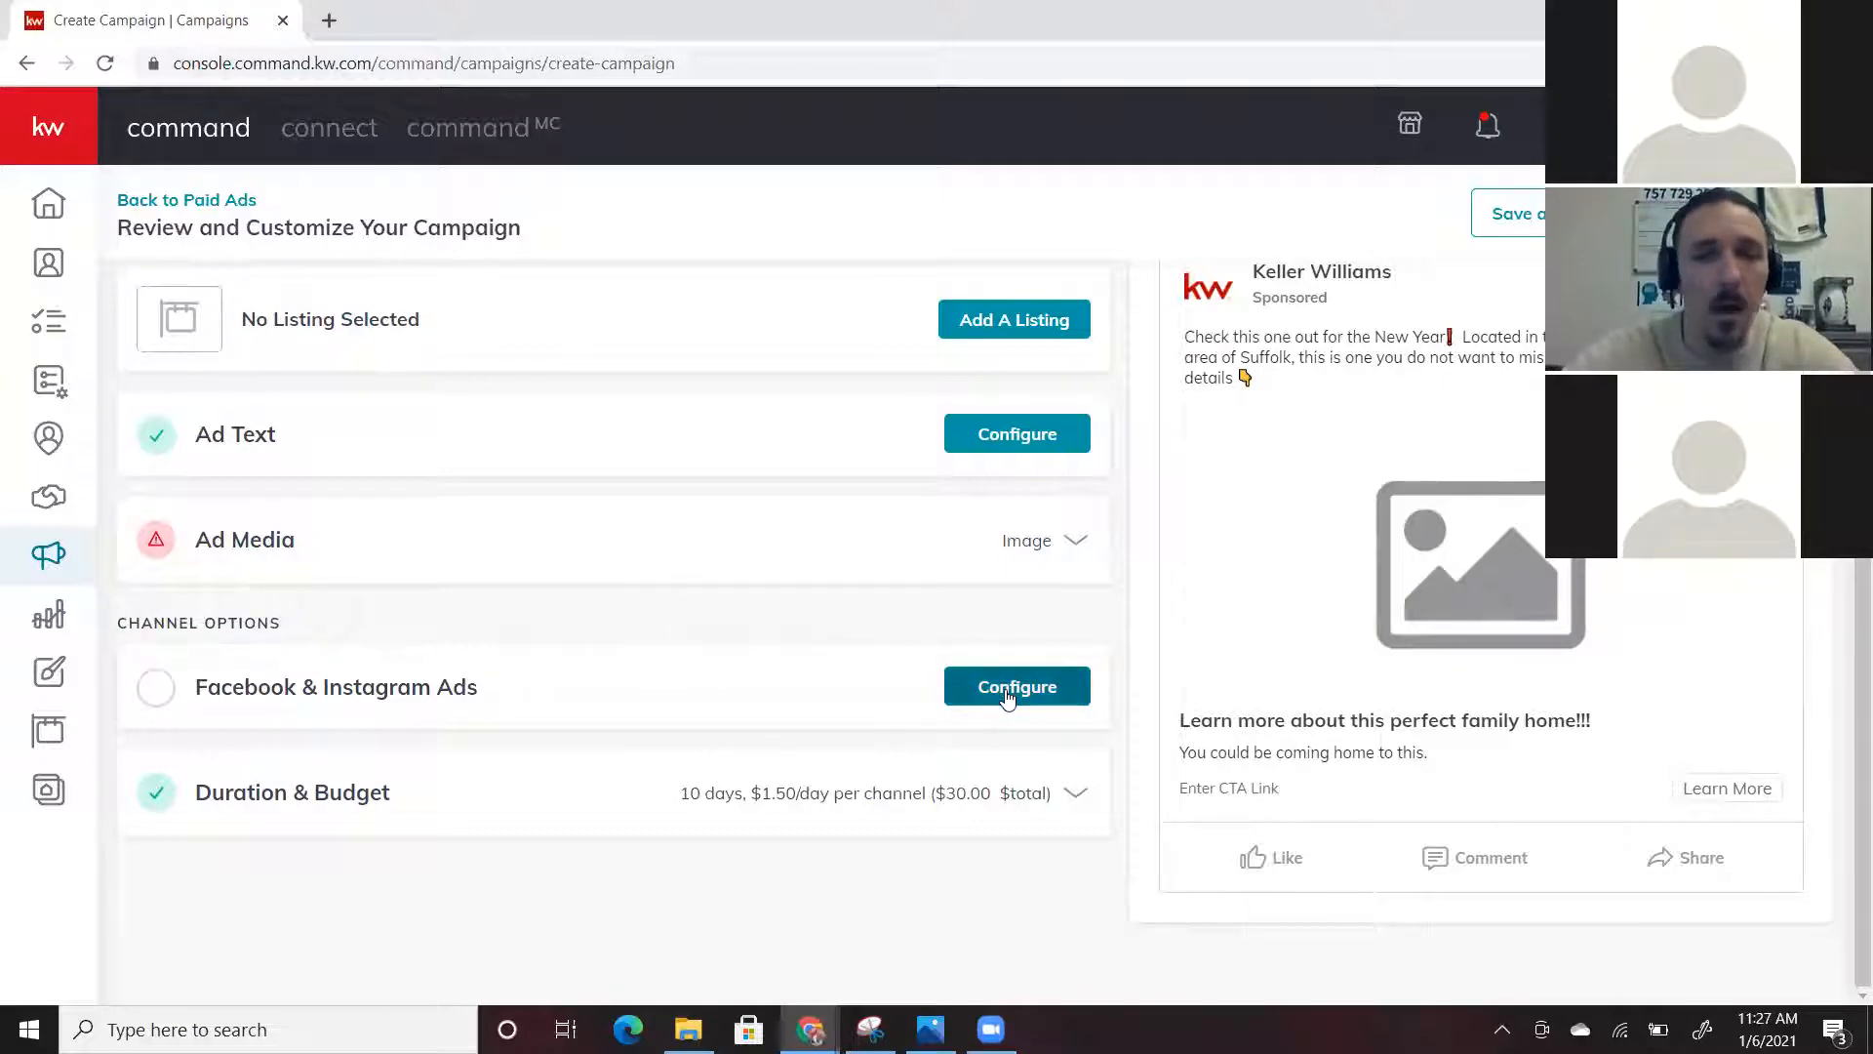
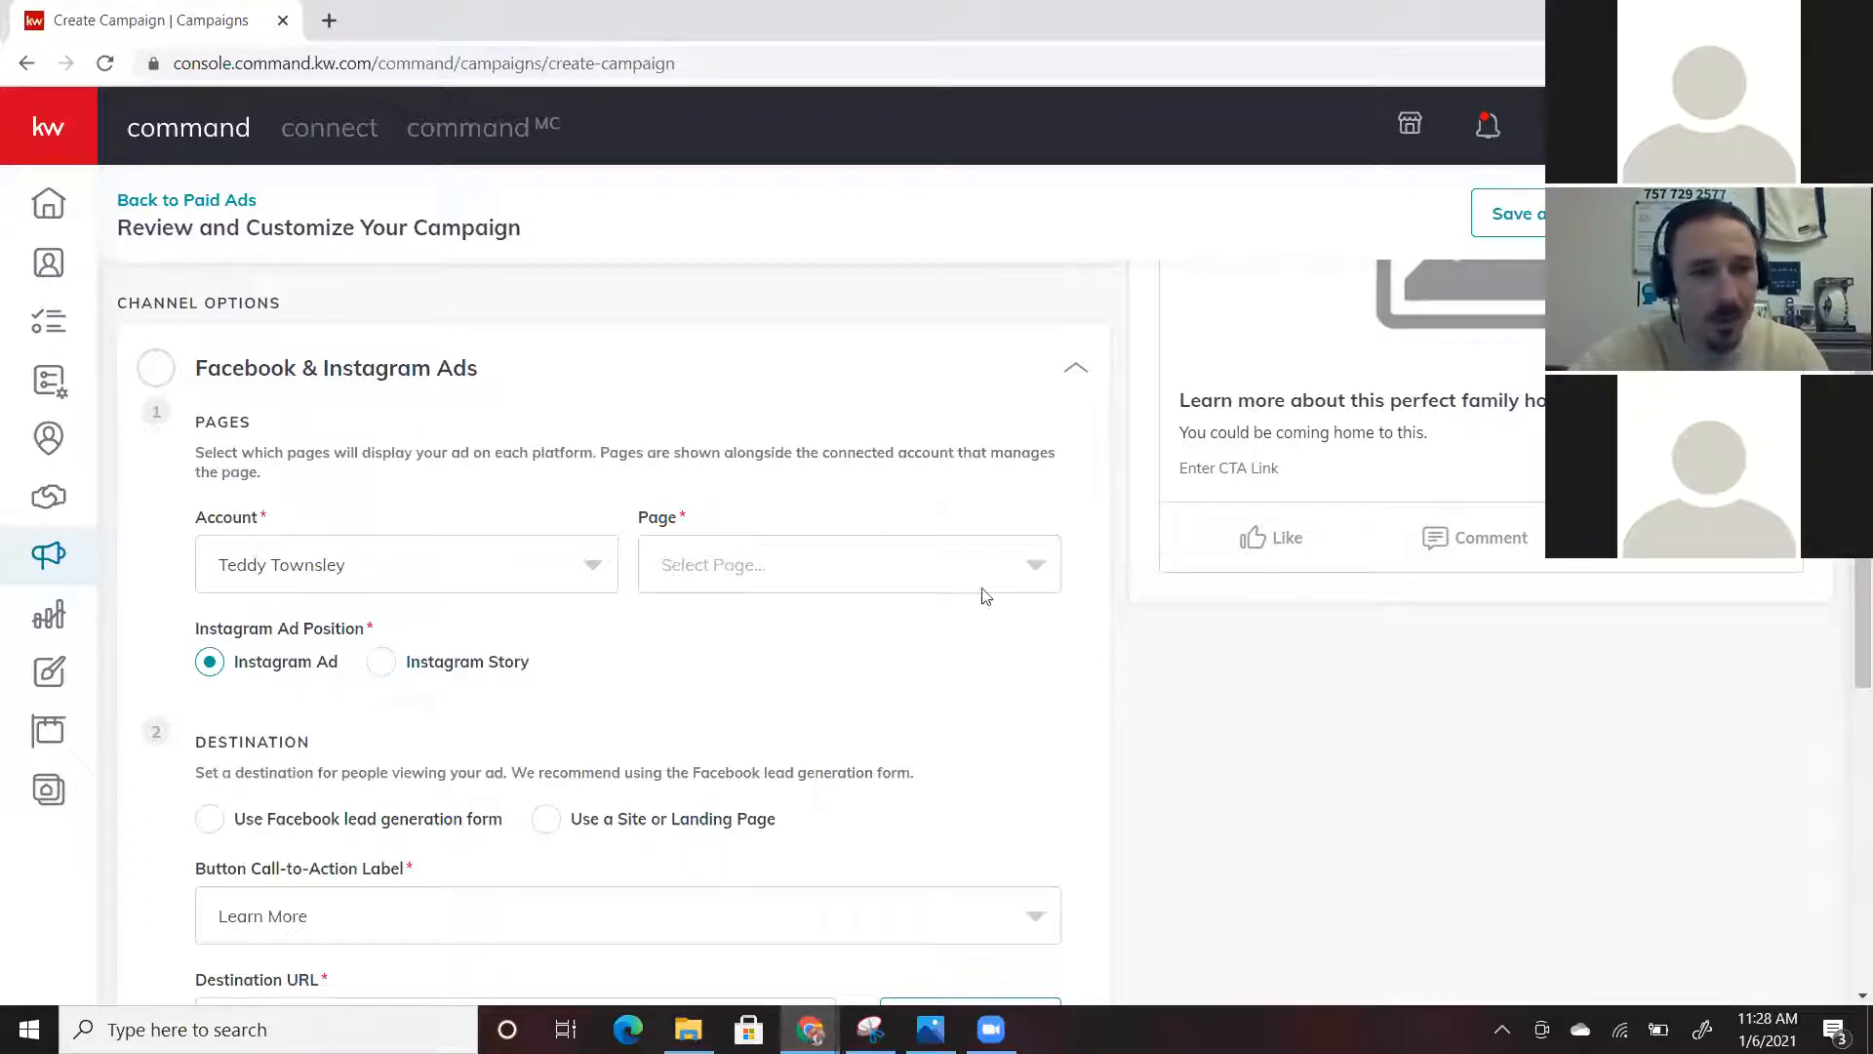
Post the ad on the TK Team page and check the Destination call-to-action label options
left_click(1036, 566)
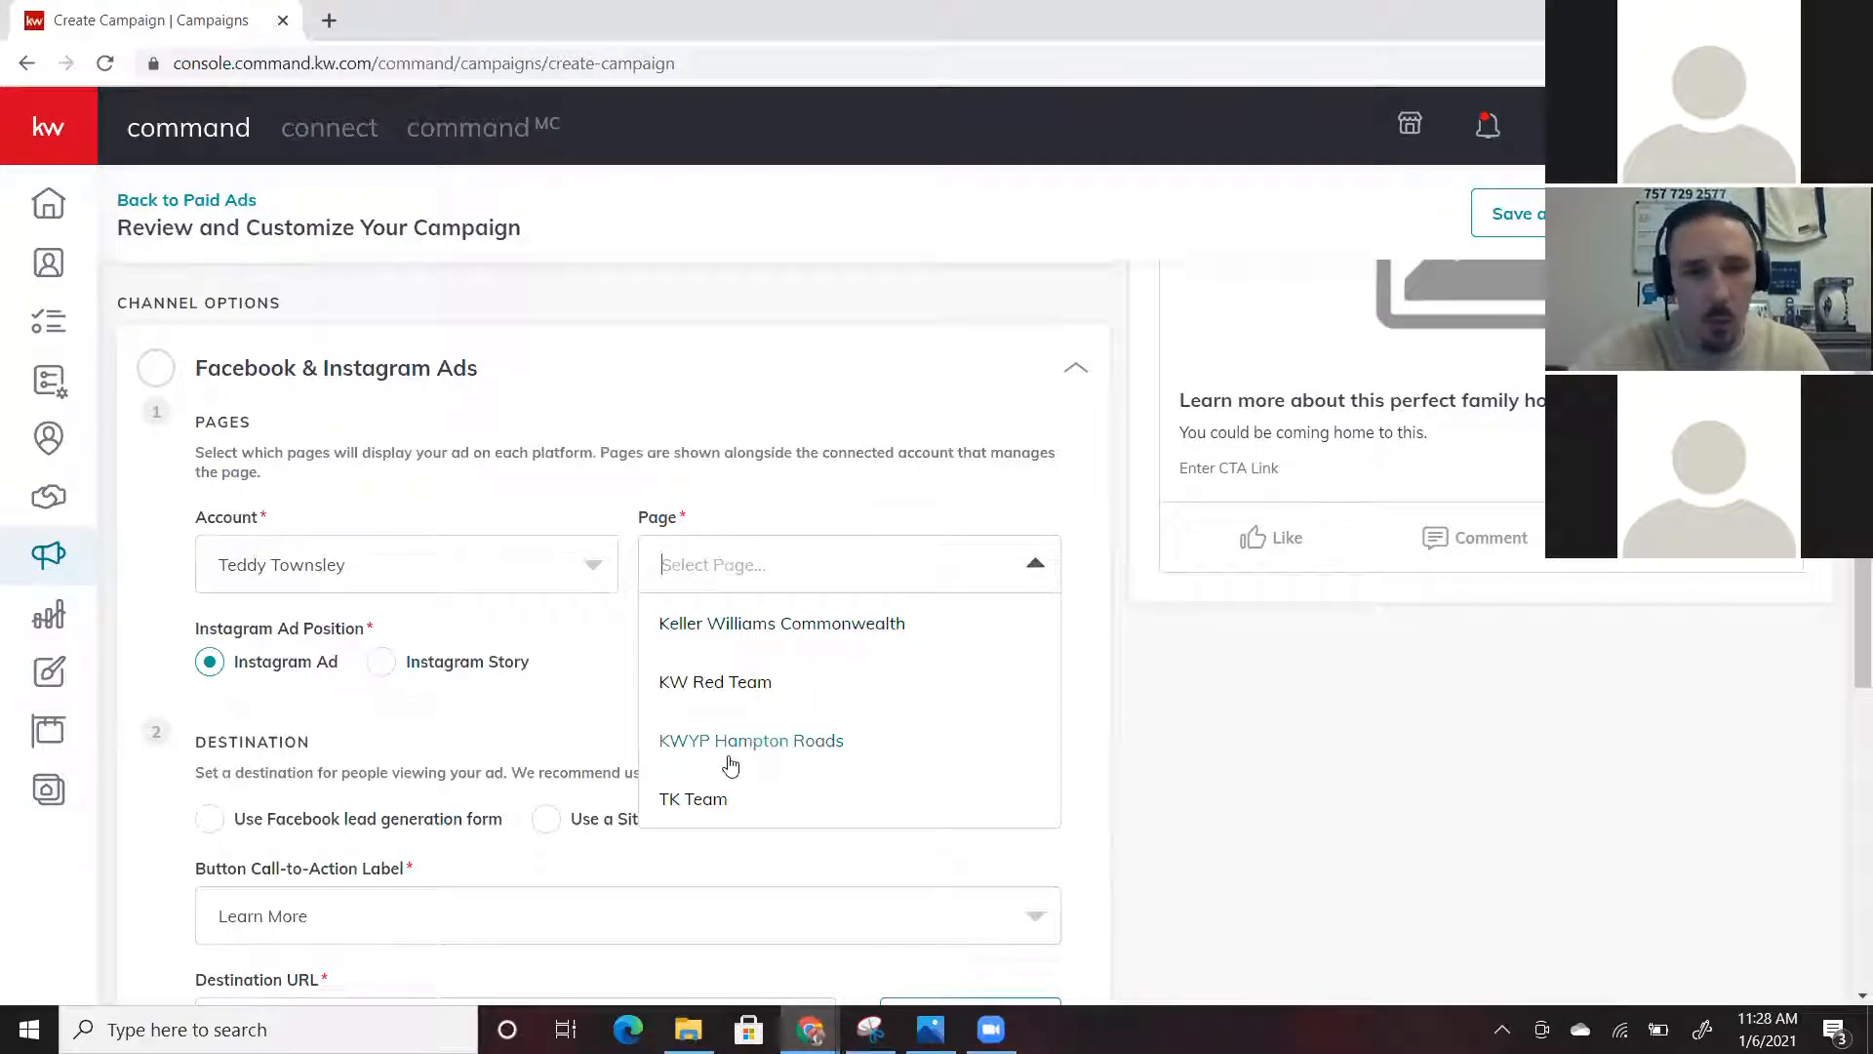
left_click(696, 798)
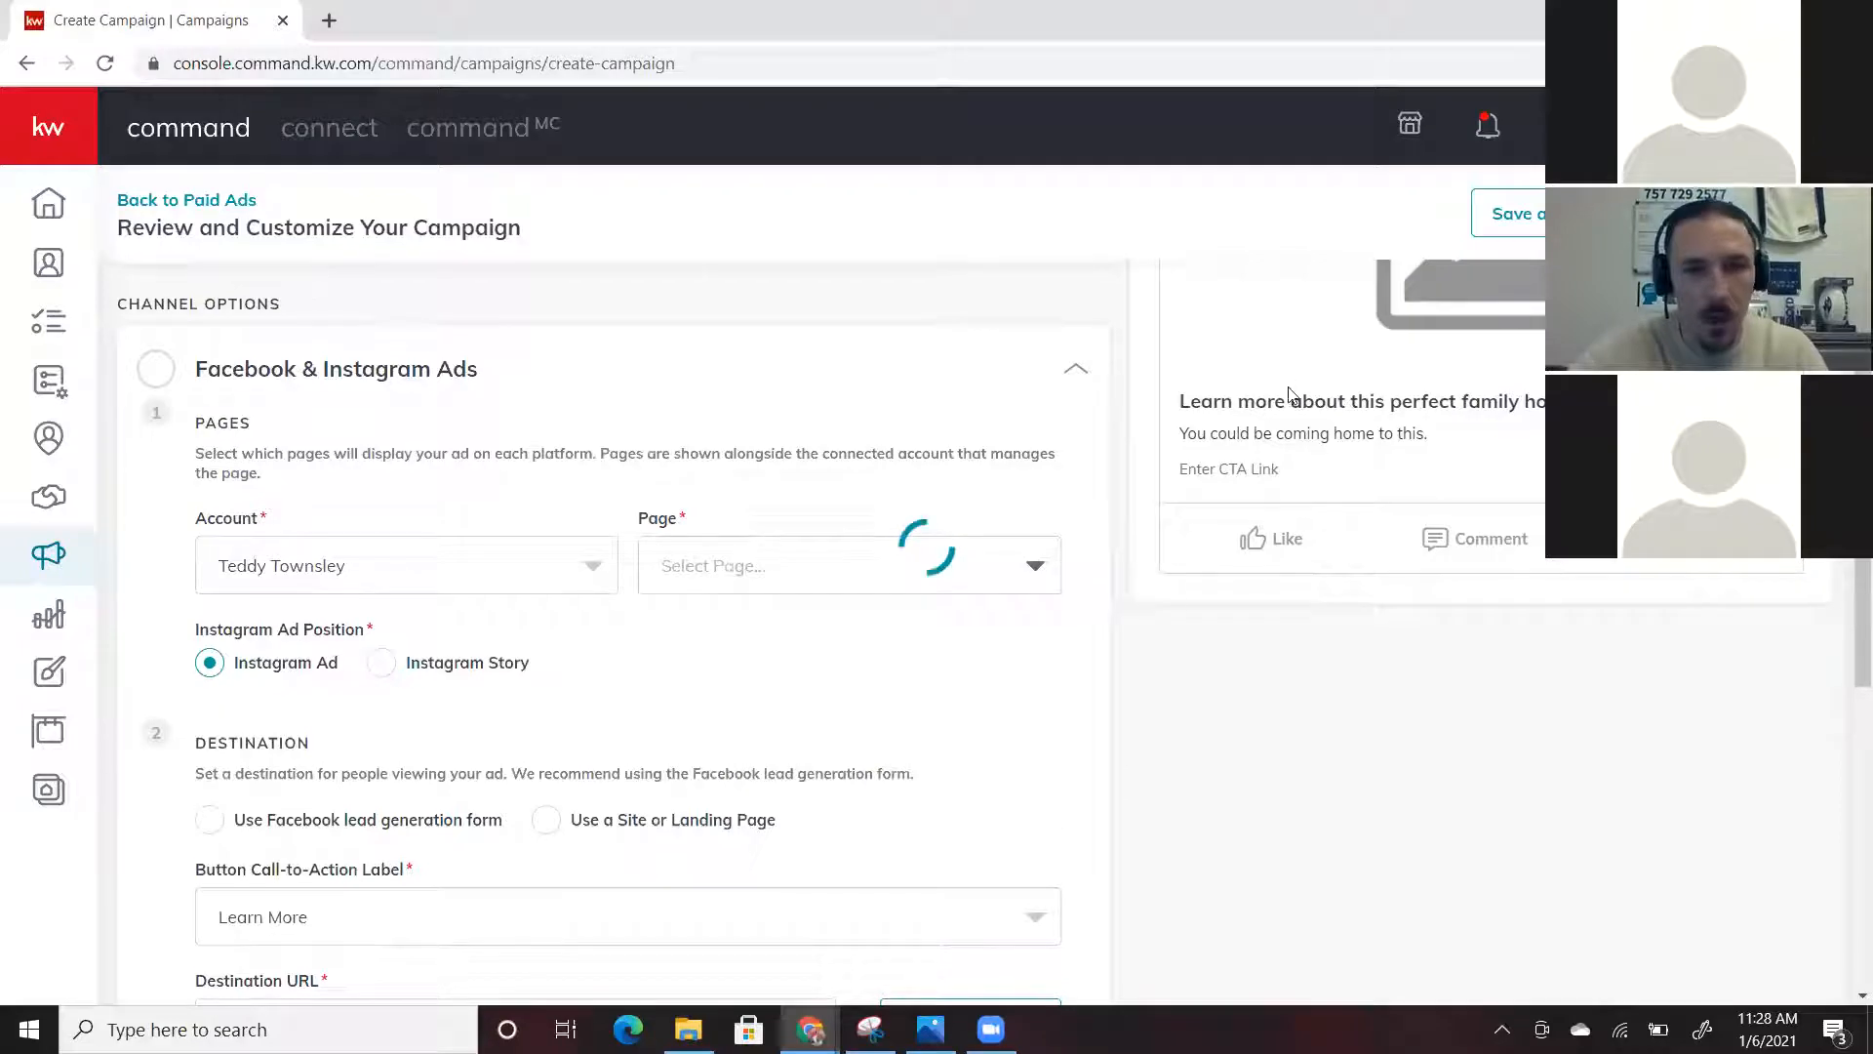
scroll(1210, 455, "up", 5)
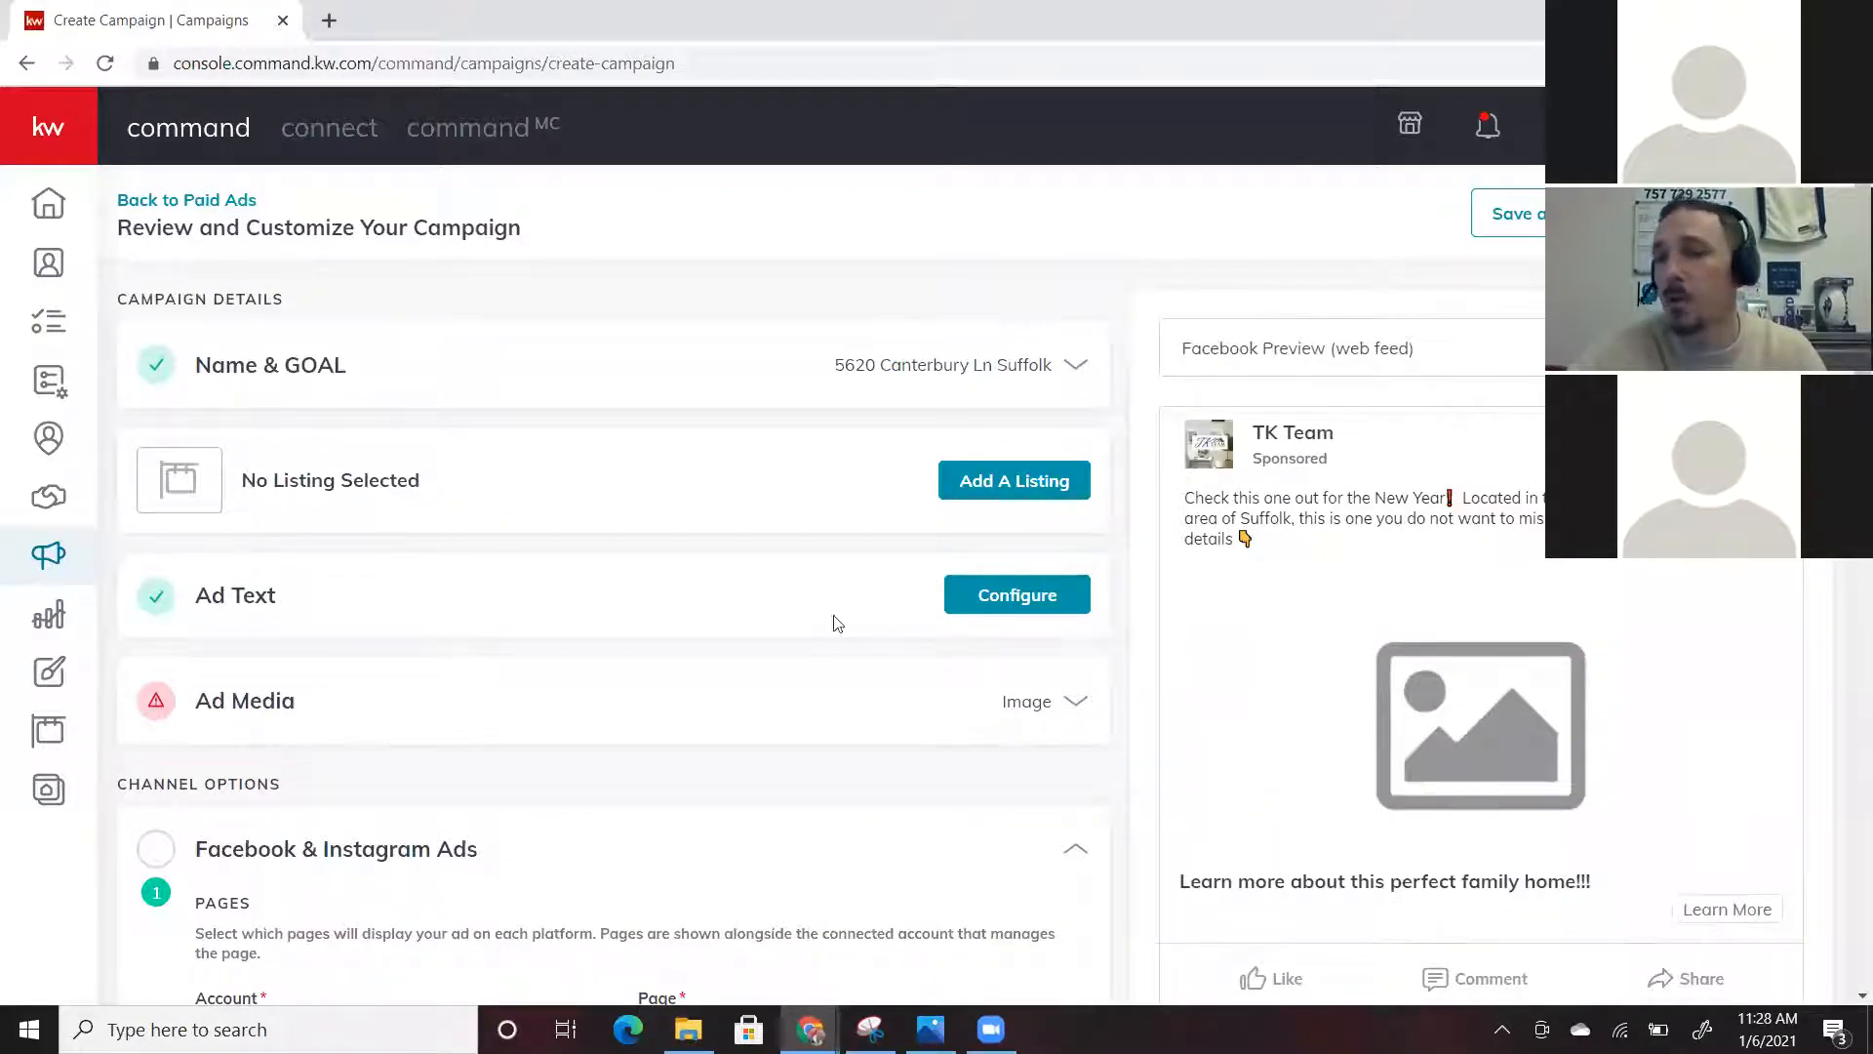
scroll(700, 765, "down", 4)
scroll(701, 768, "down", 3)
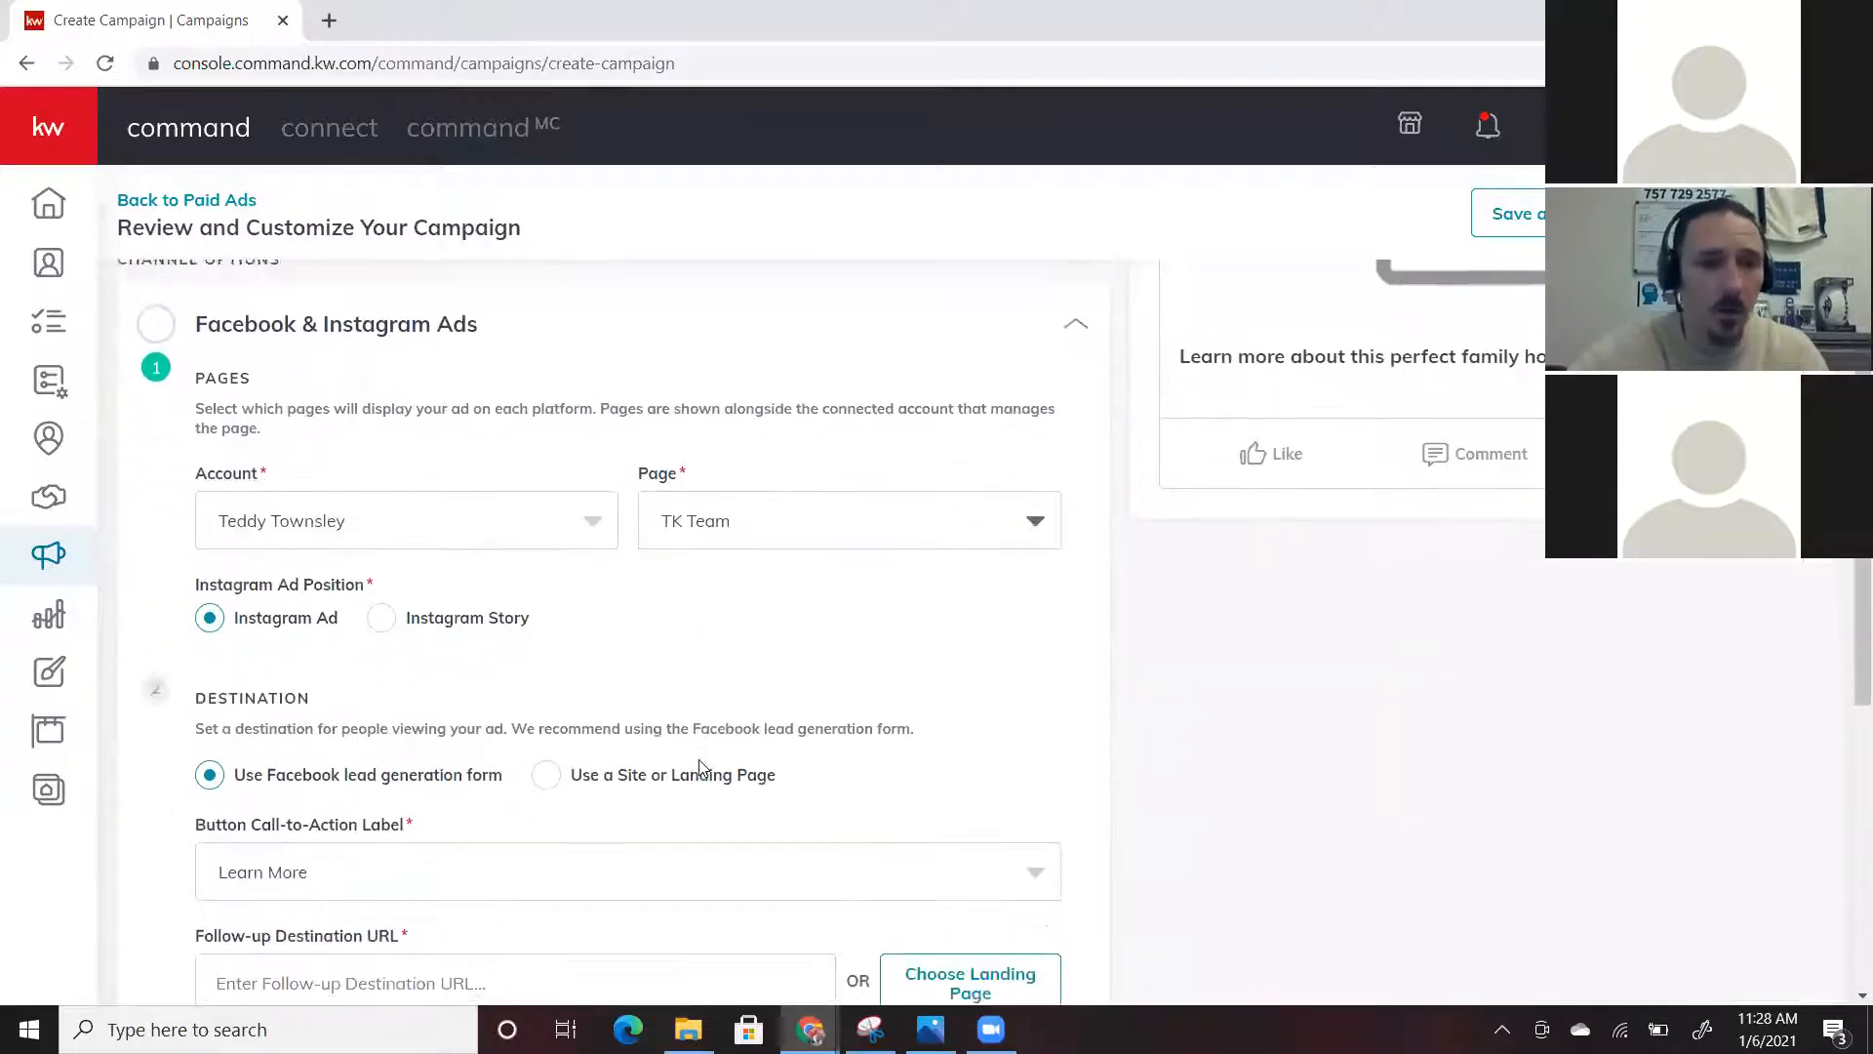
scroll(1016, 706, "down", 1)
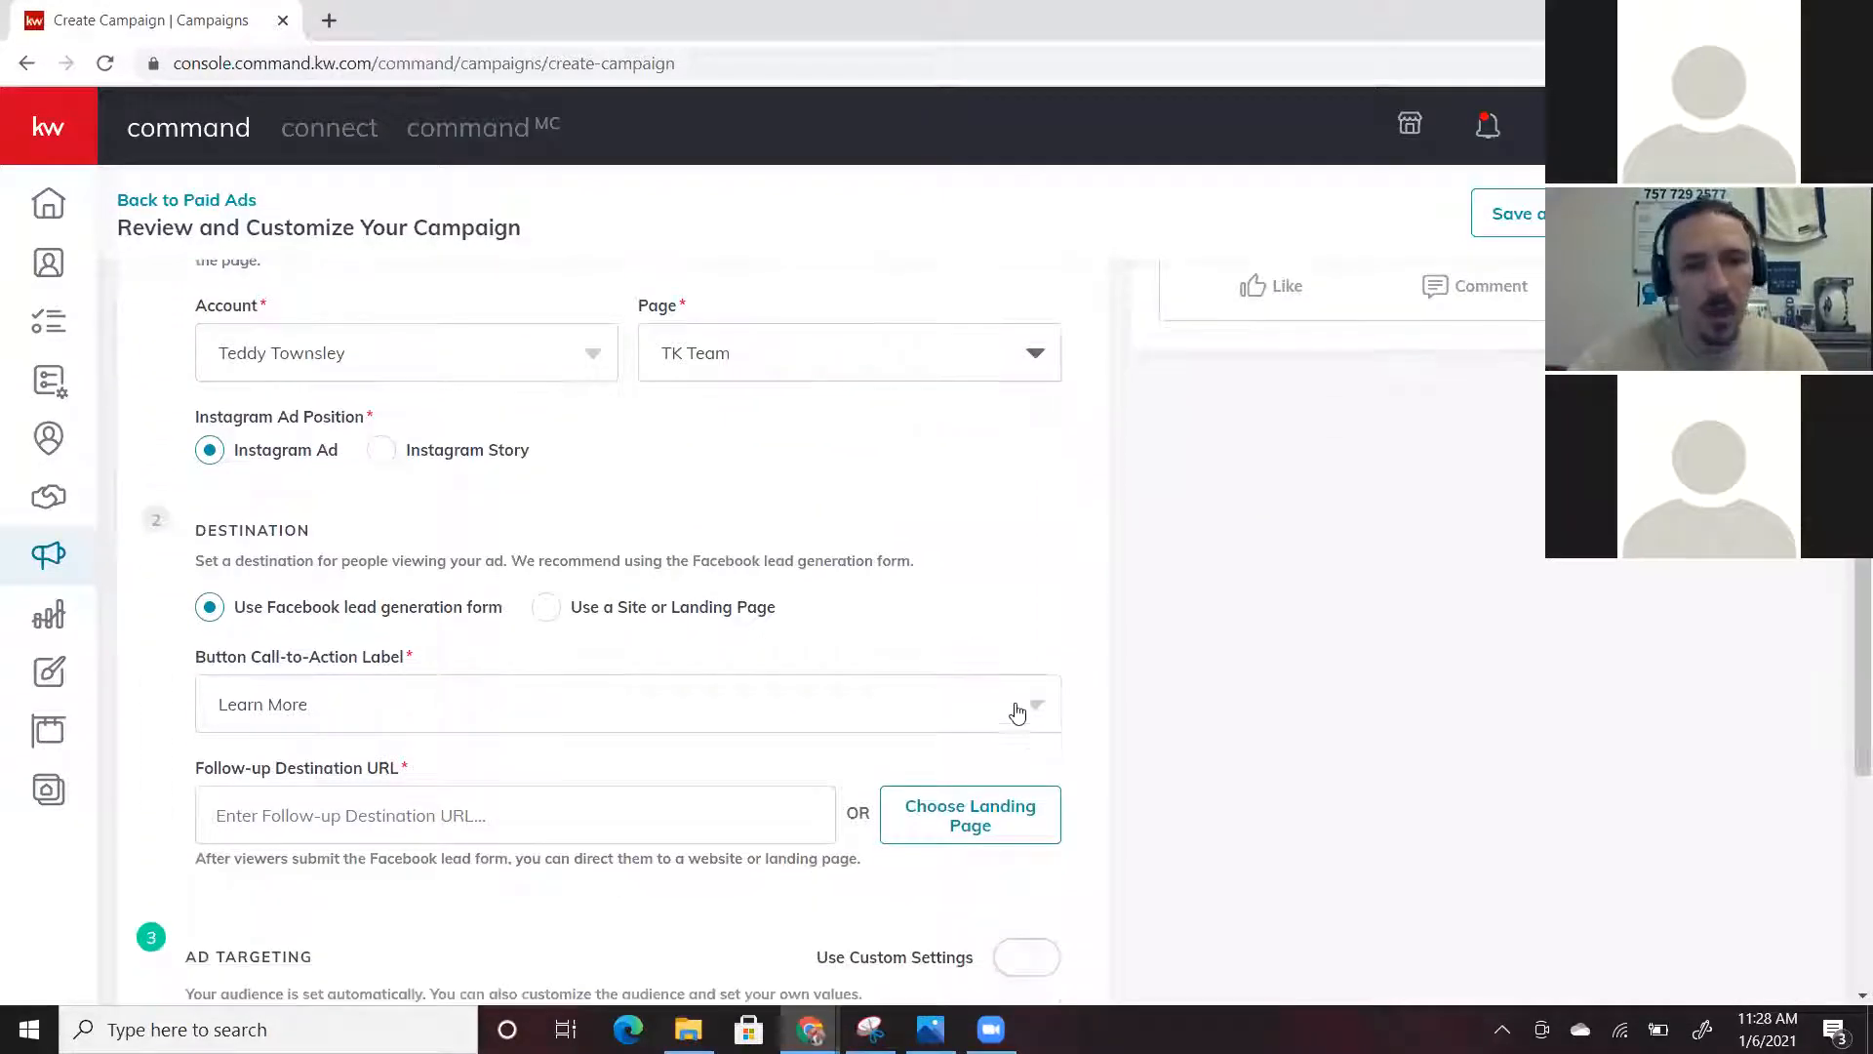
left_click(1052, 711)
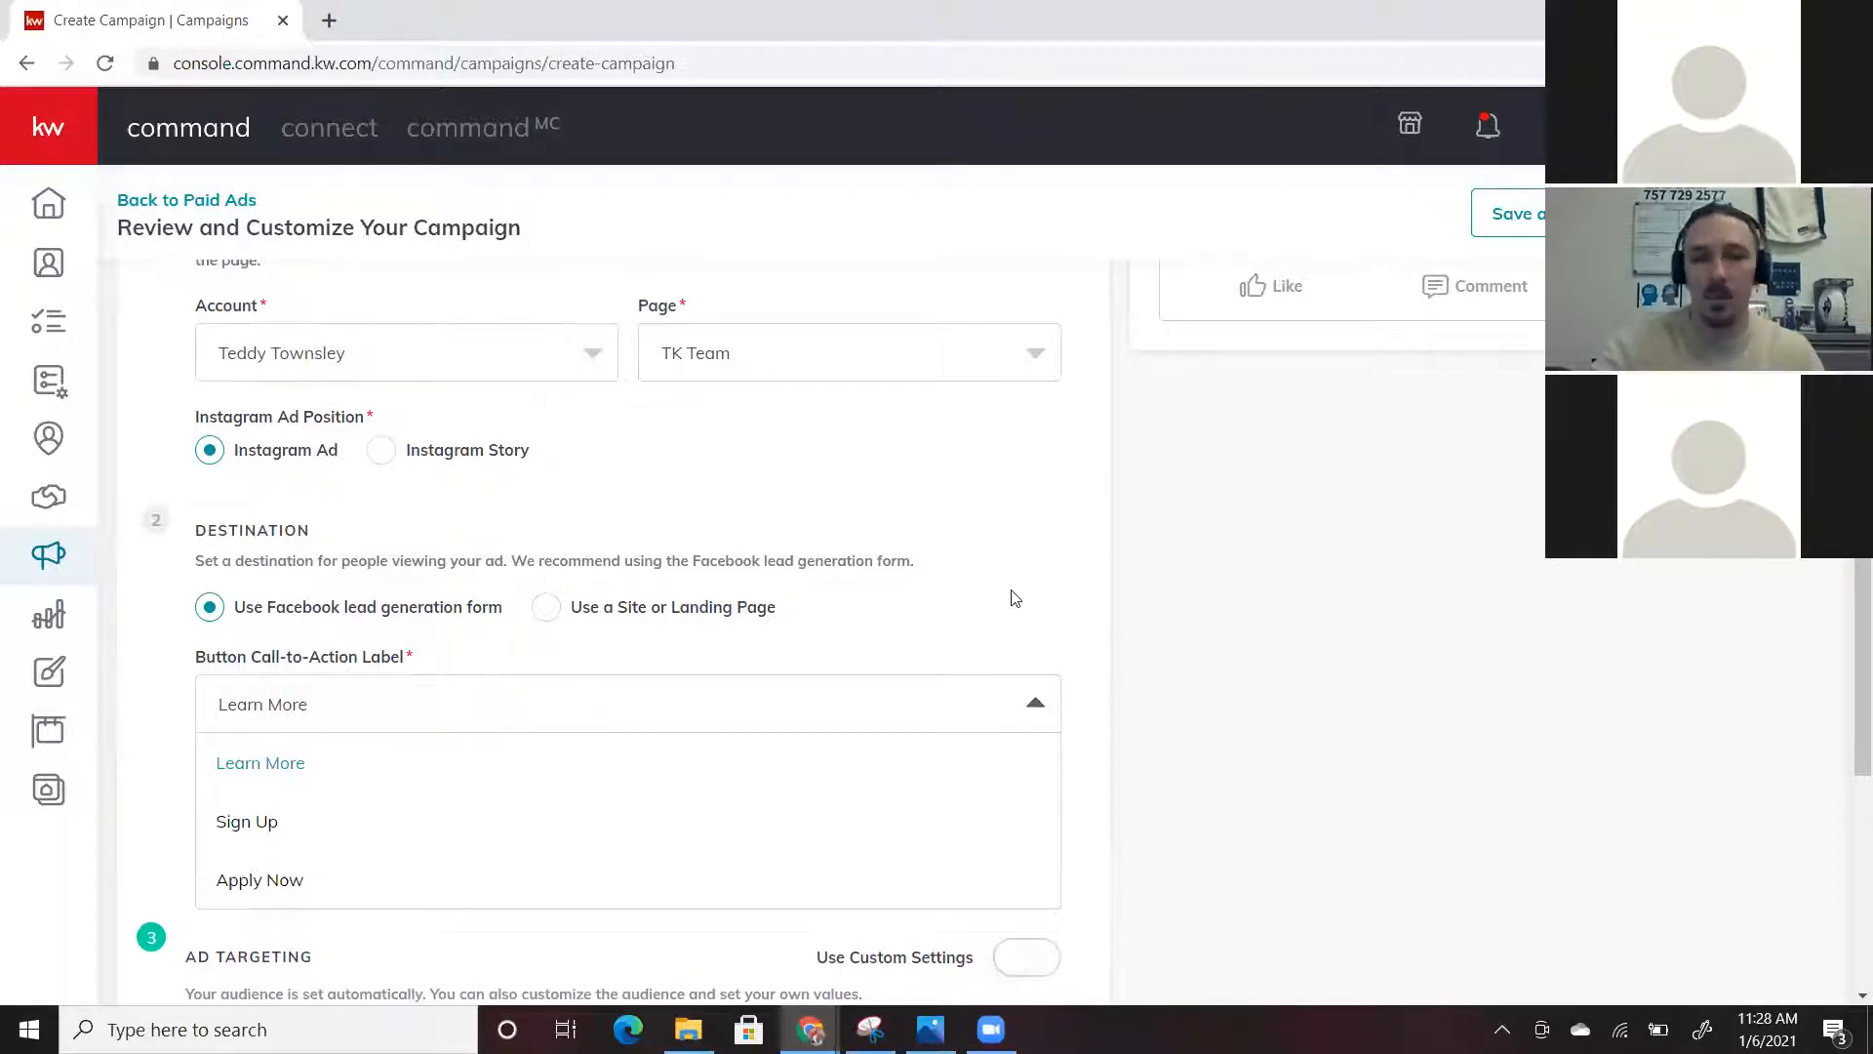
Keep Learn More as the call-to-action label and move down to the follow-up destination URL
left_click(261, 764)
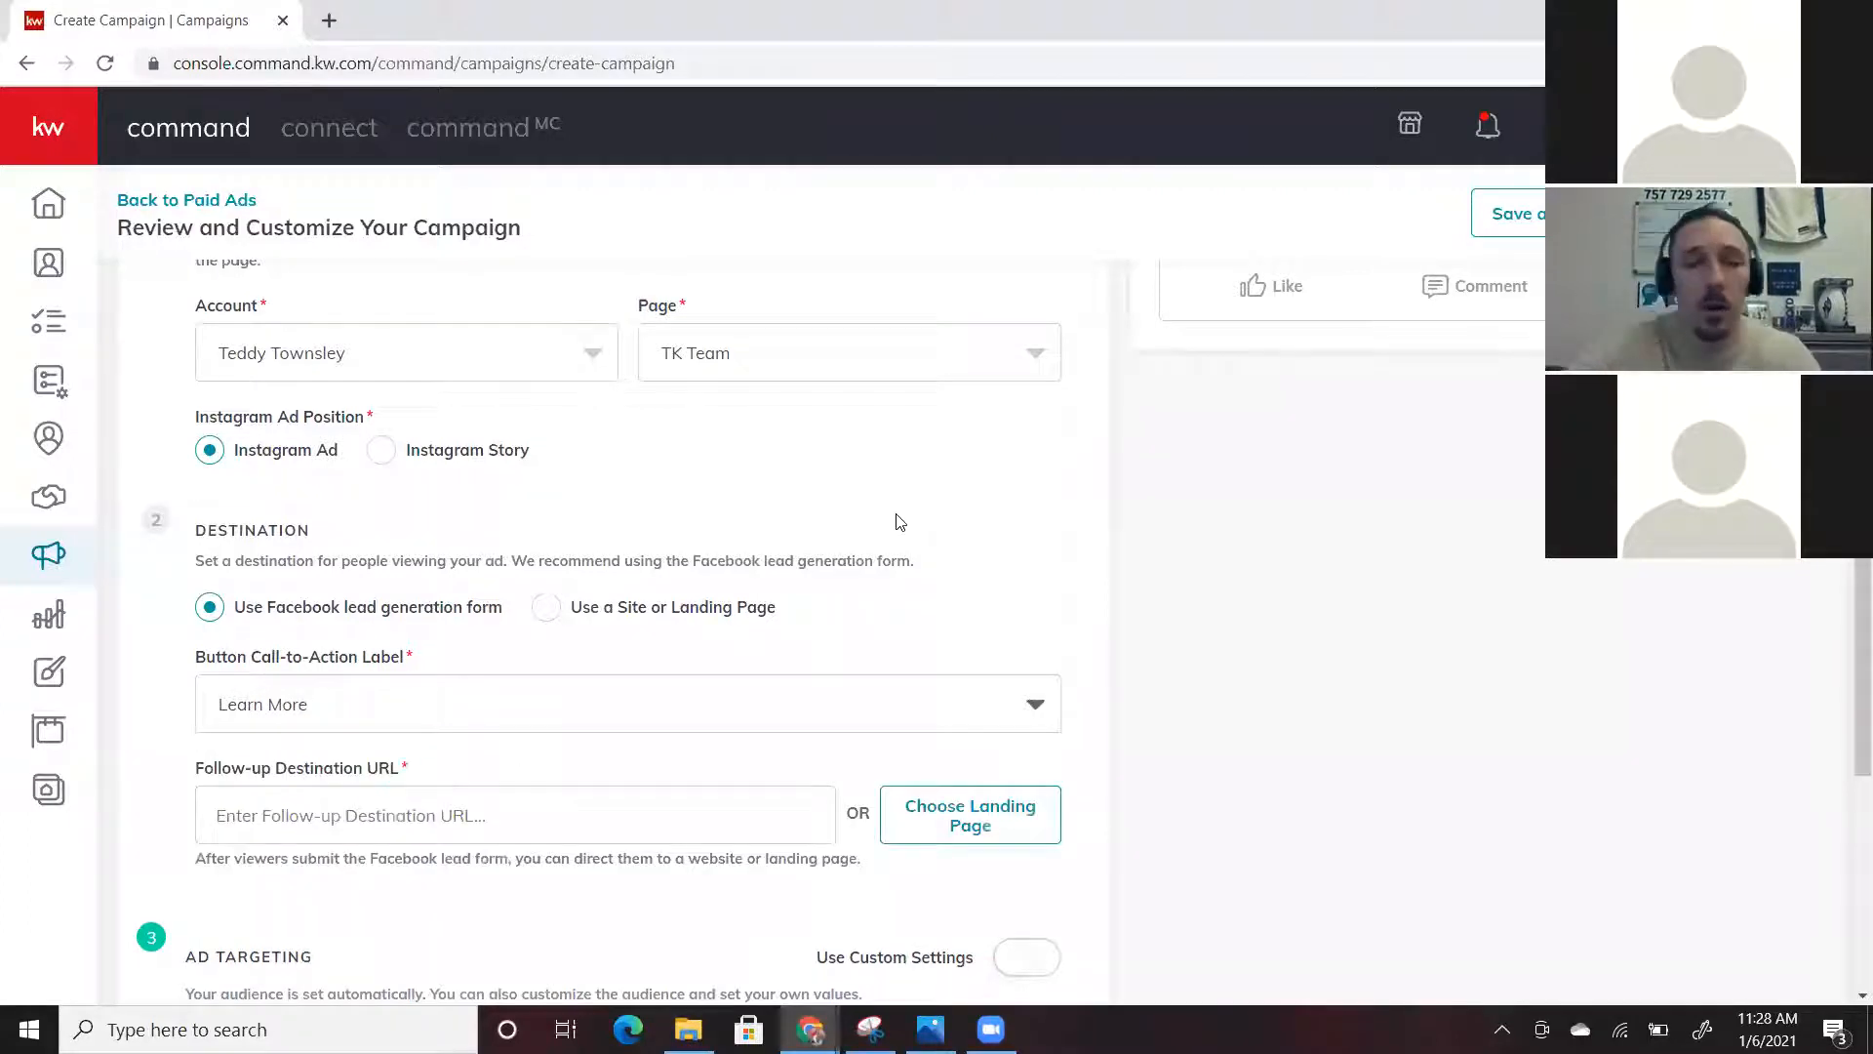
scroll(899, 522, "down", 2)
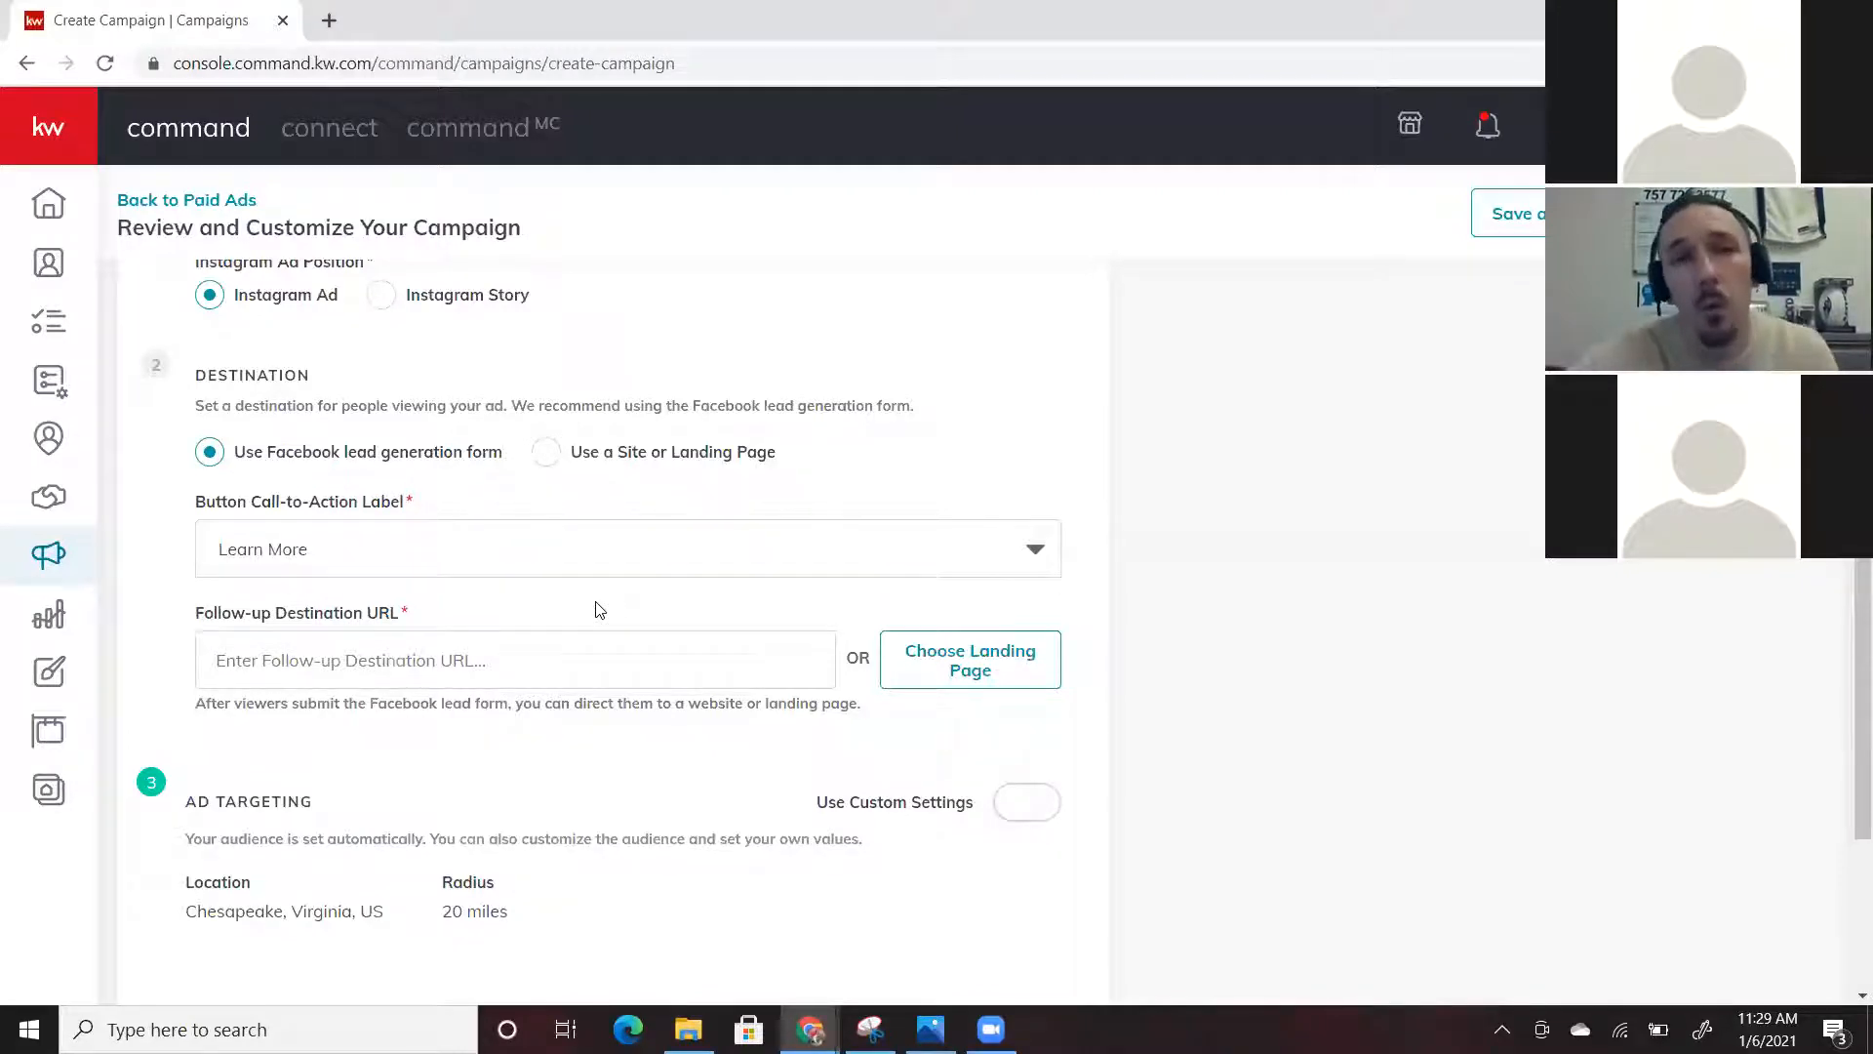
Load tkteam.kw.com in a new tab and copy its address
left_click(329, 21)
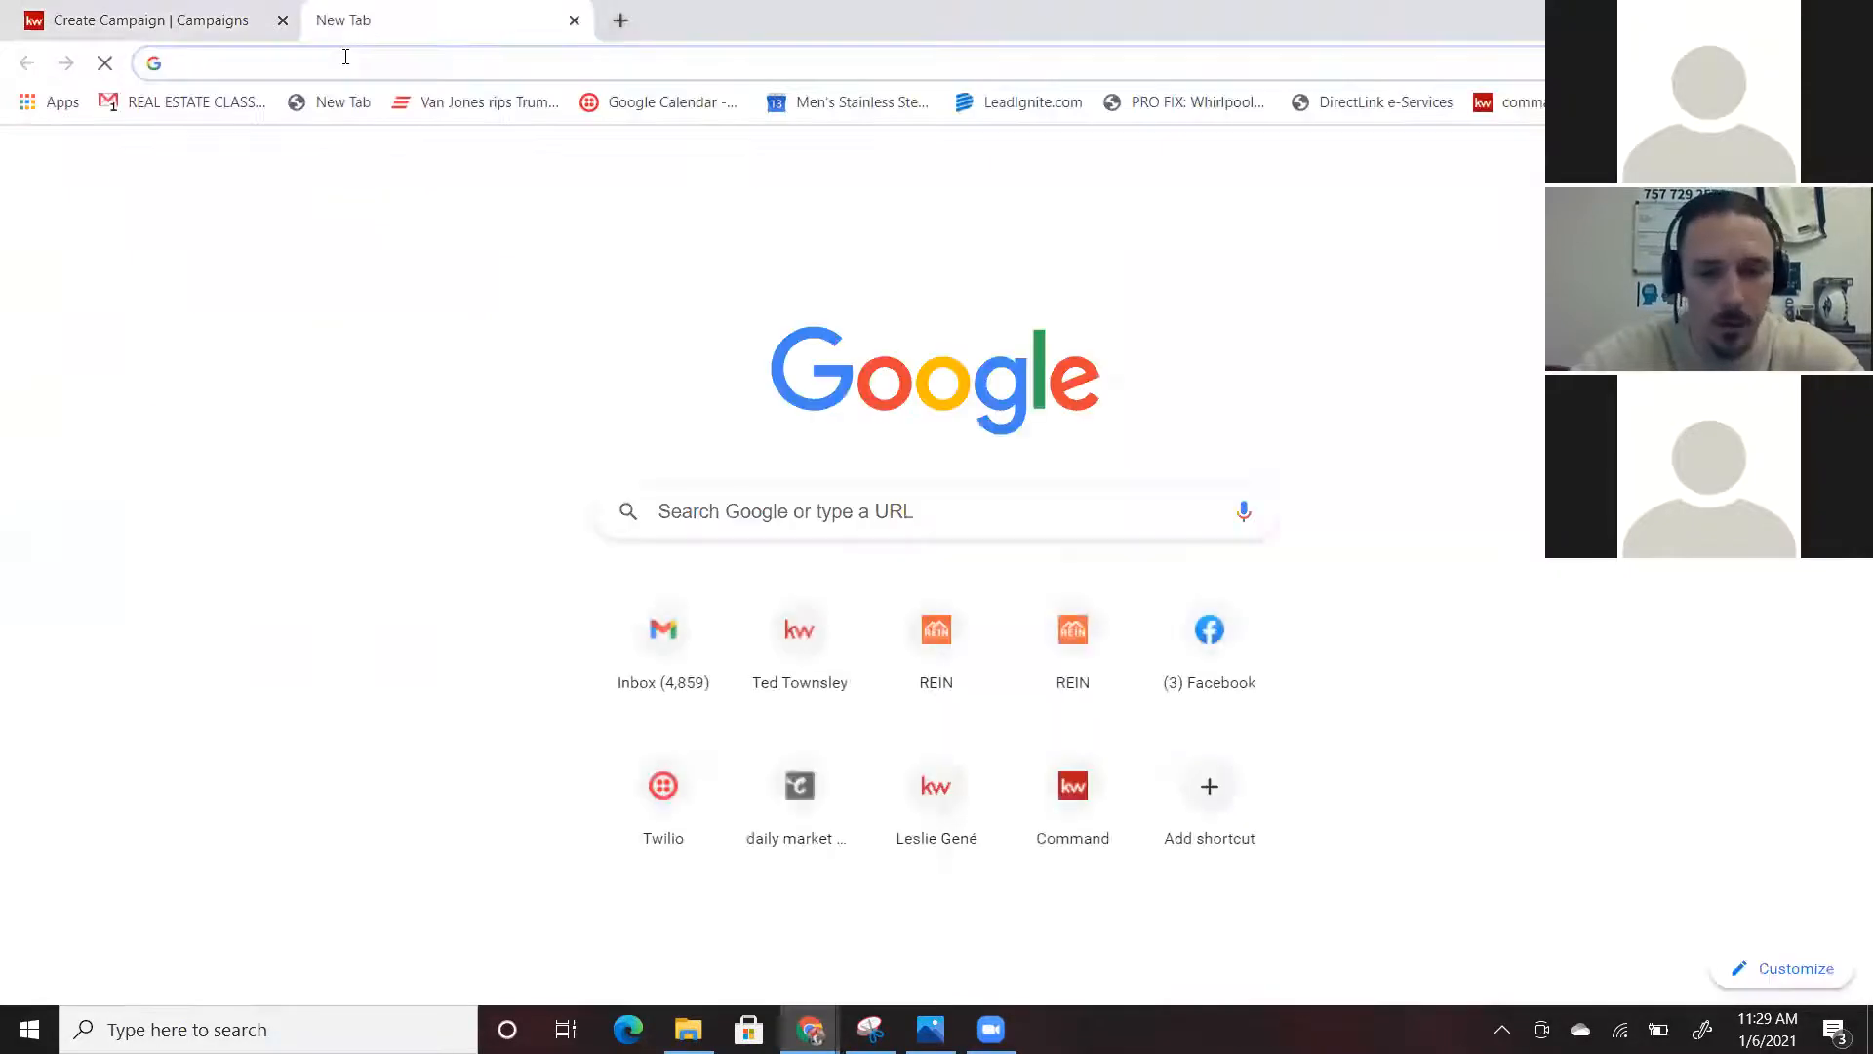
type("tkteam")
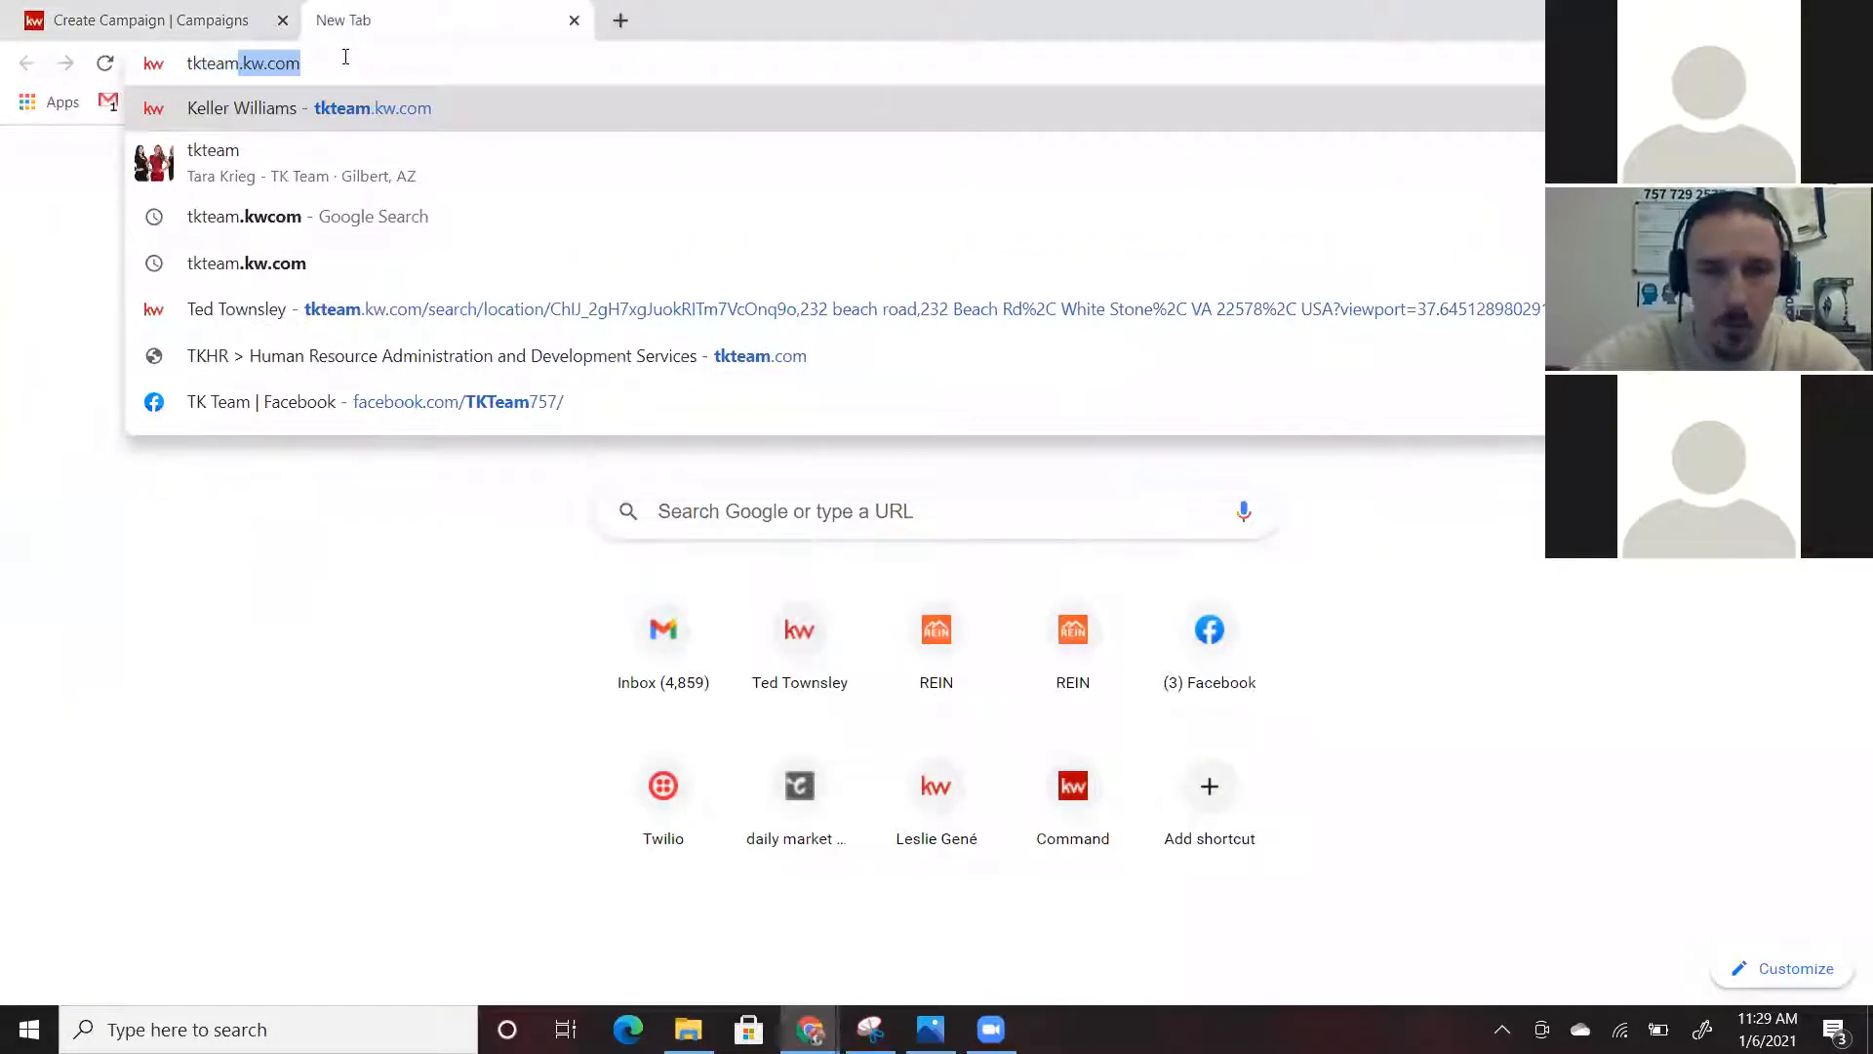
key("Return")
left_click(314, 61)
key("ctrl+c")
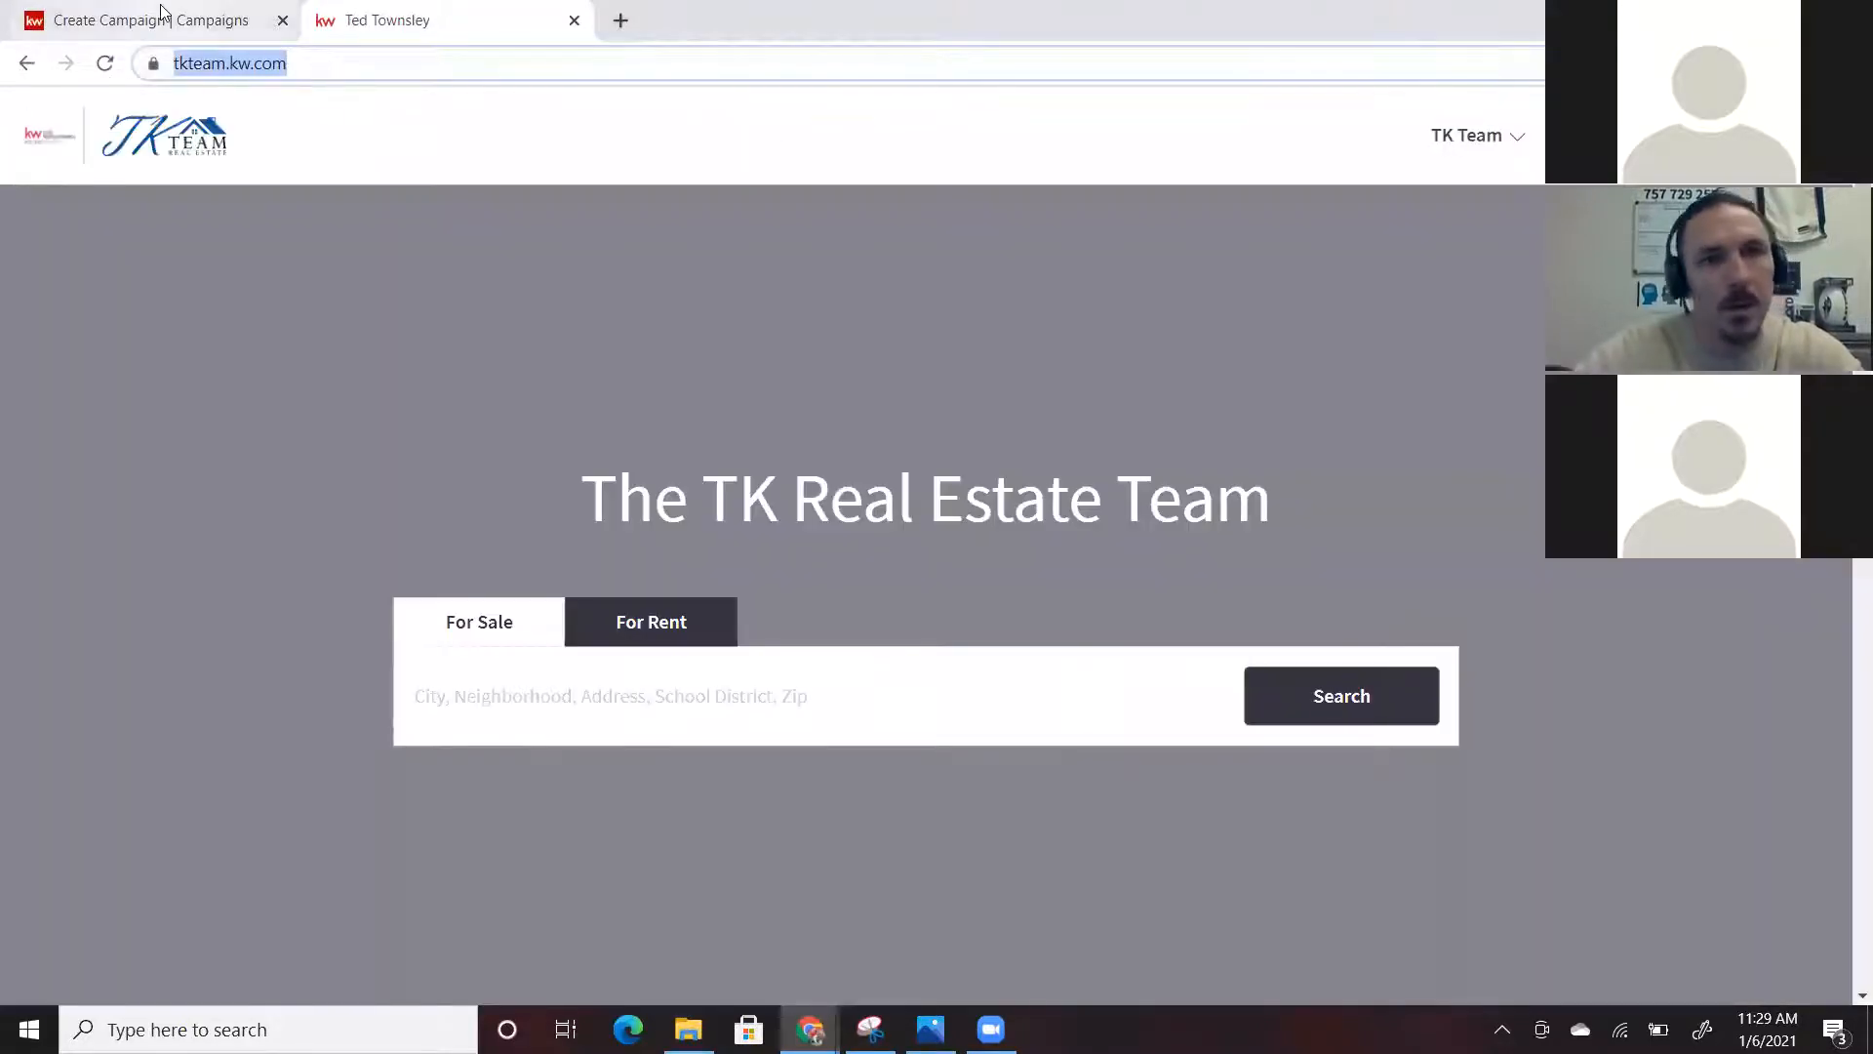
left_click(161, 18)
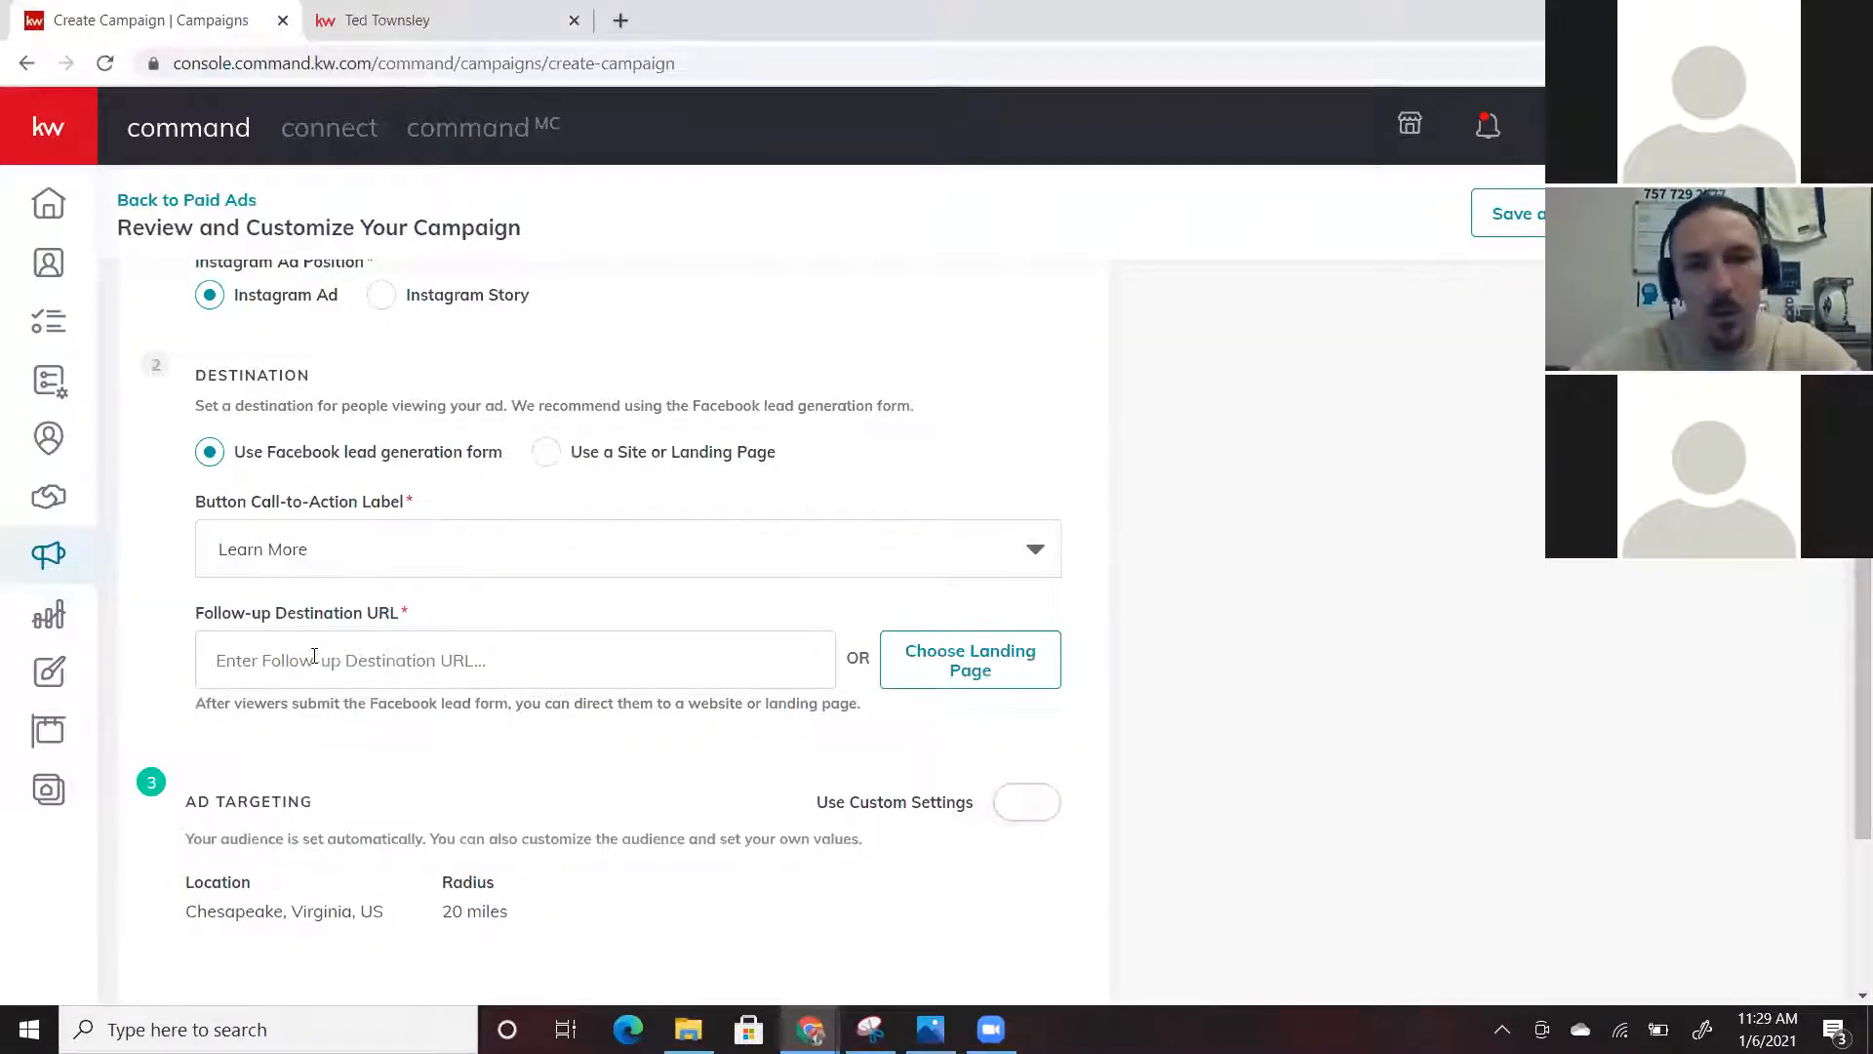
left_click(398, 665)
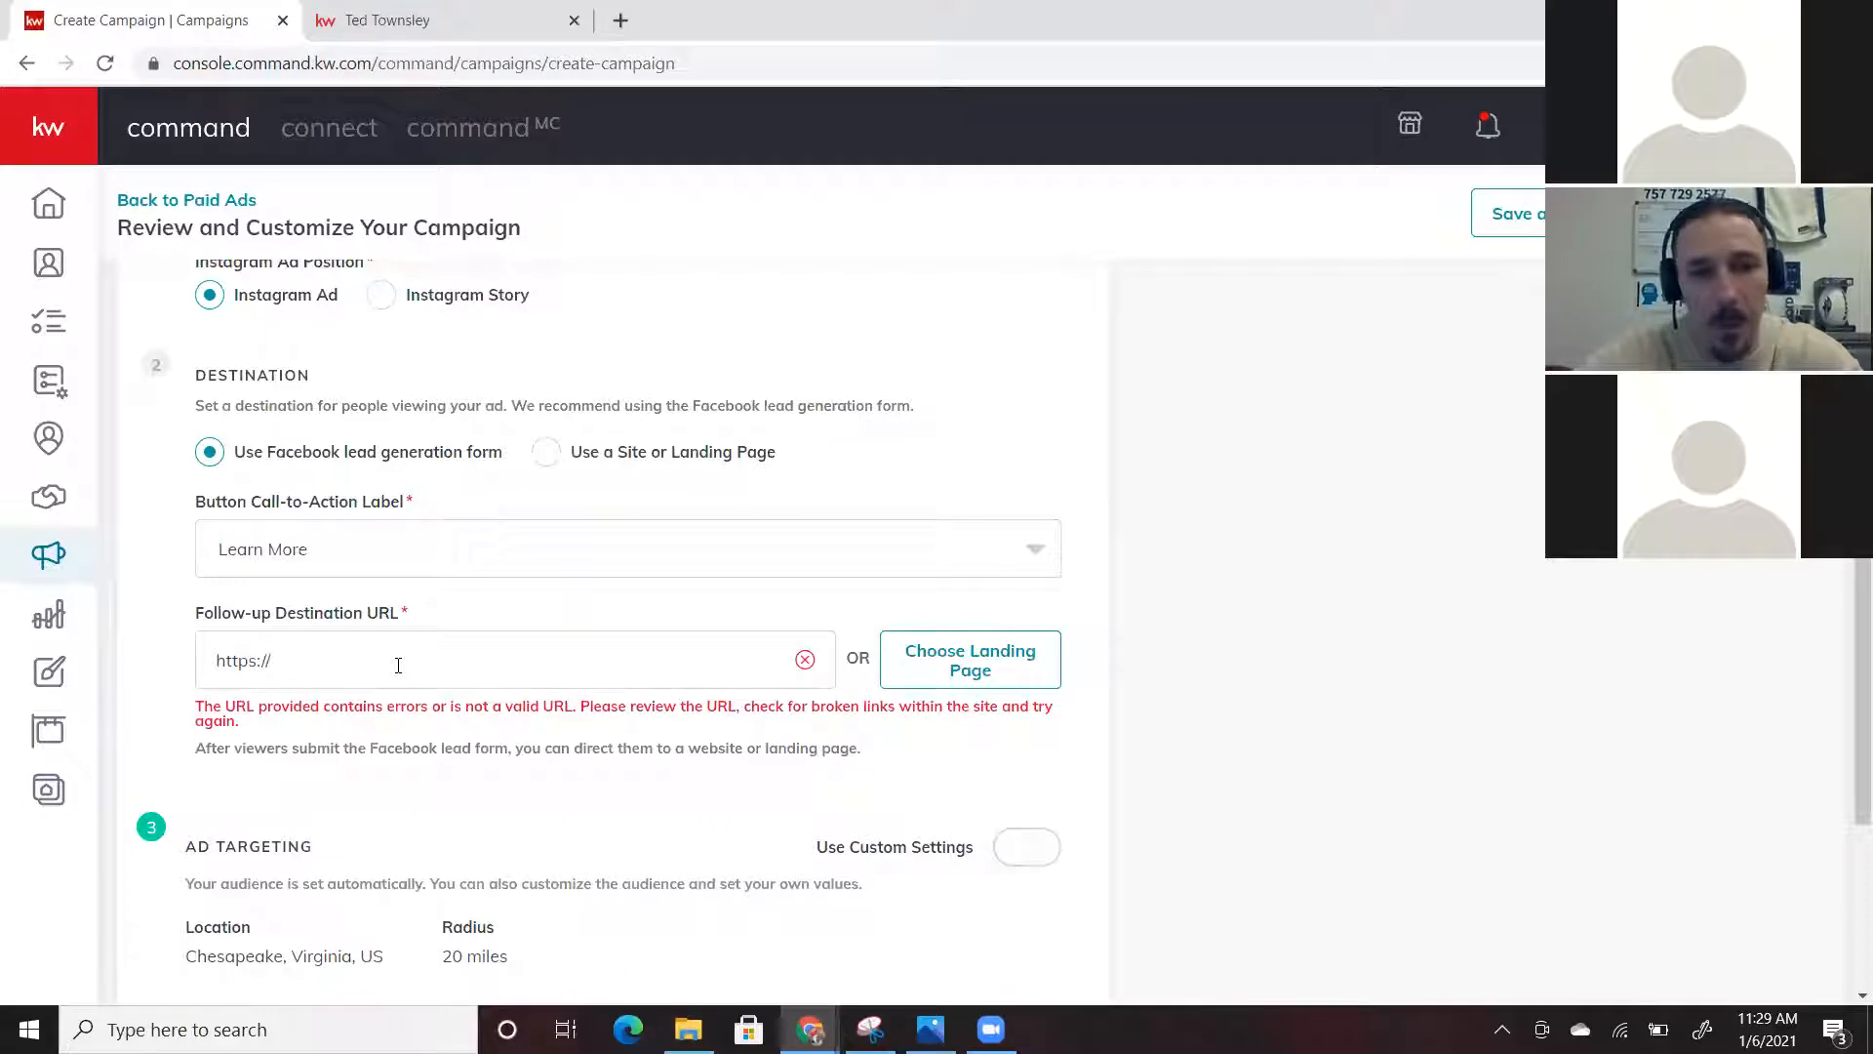
key("ctrl+v")
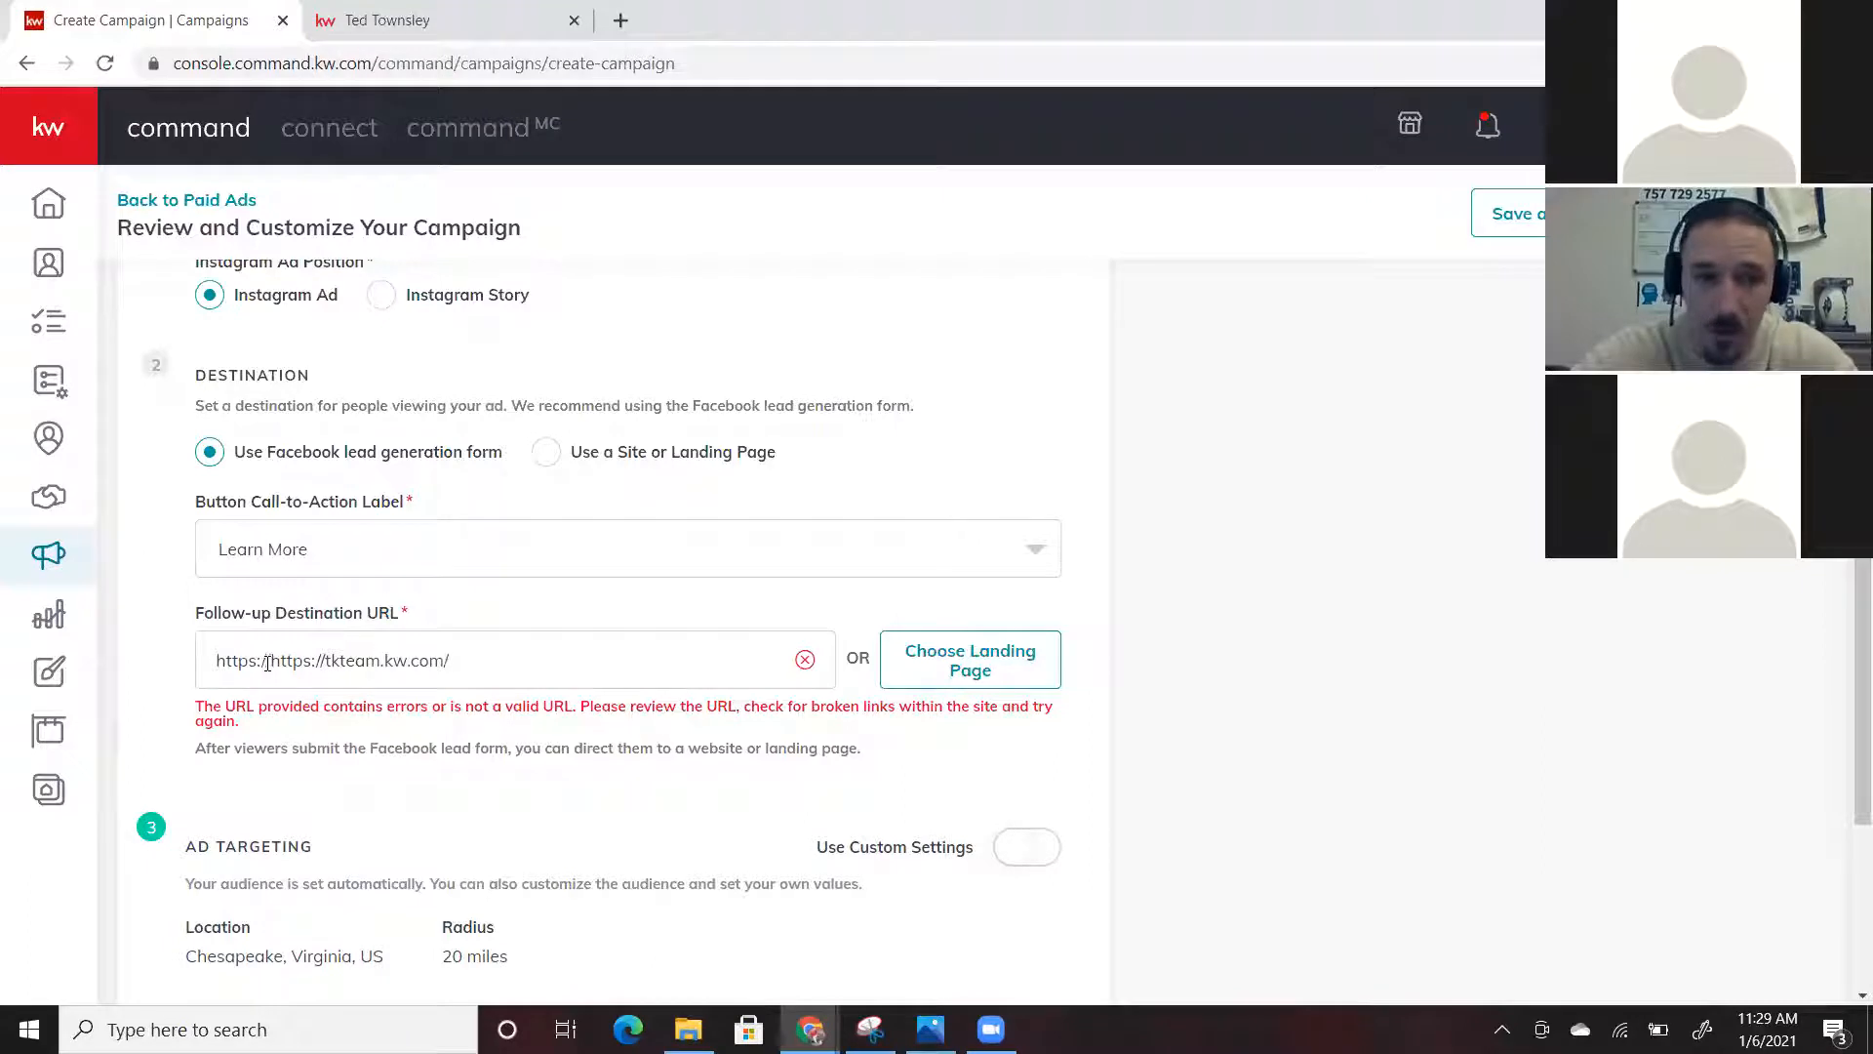
left_click_drag(490, 660, 201, 646)
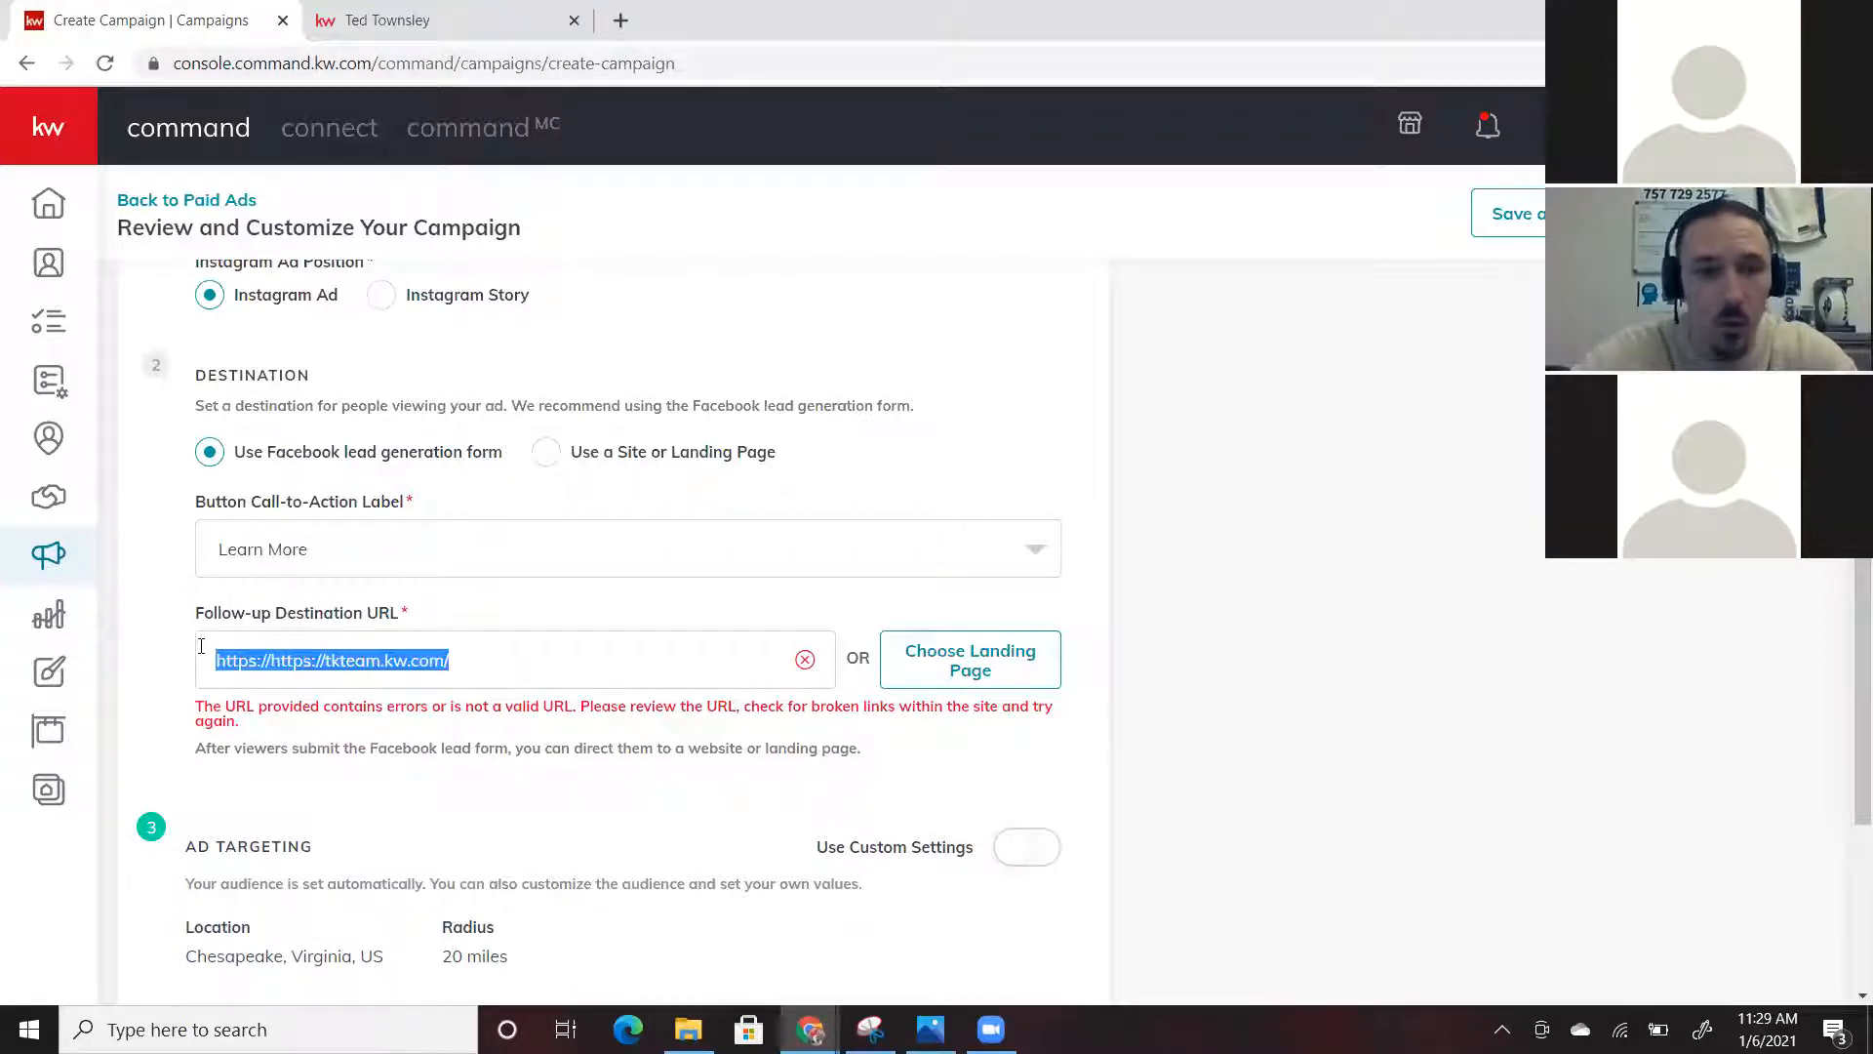
key("BackSpace")
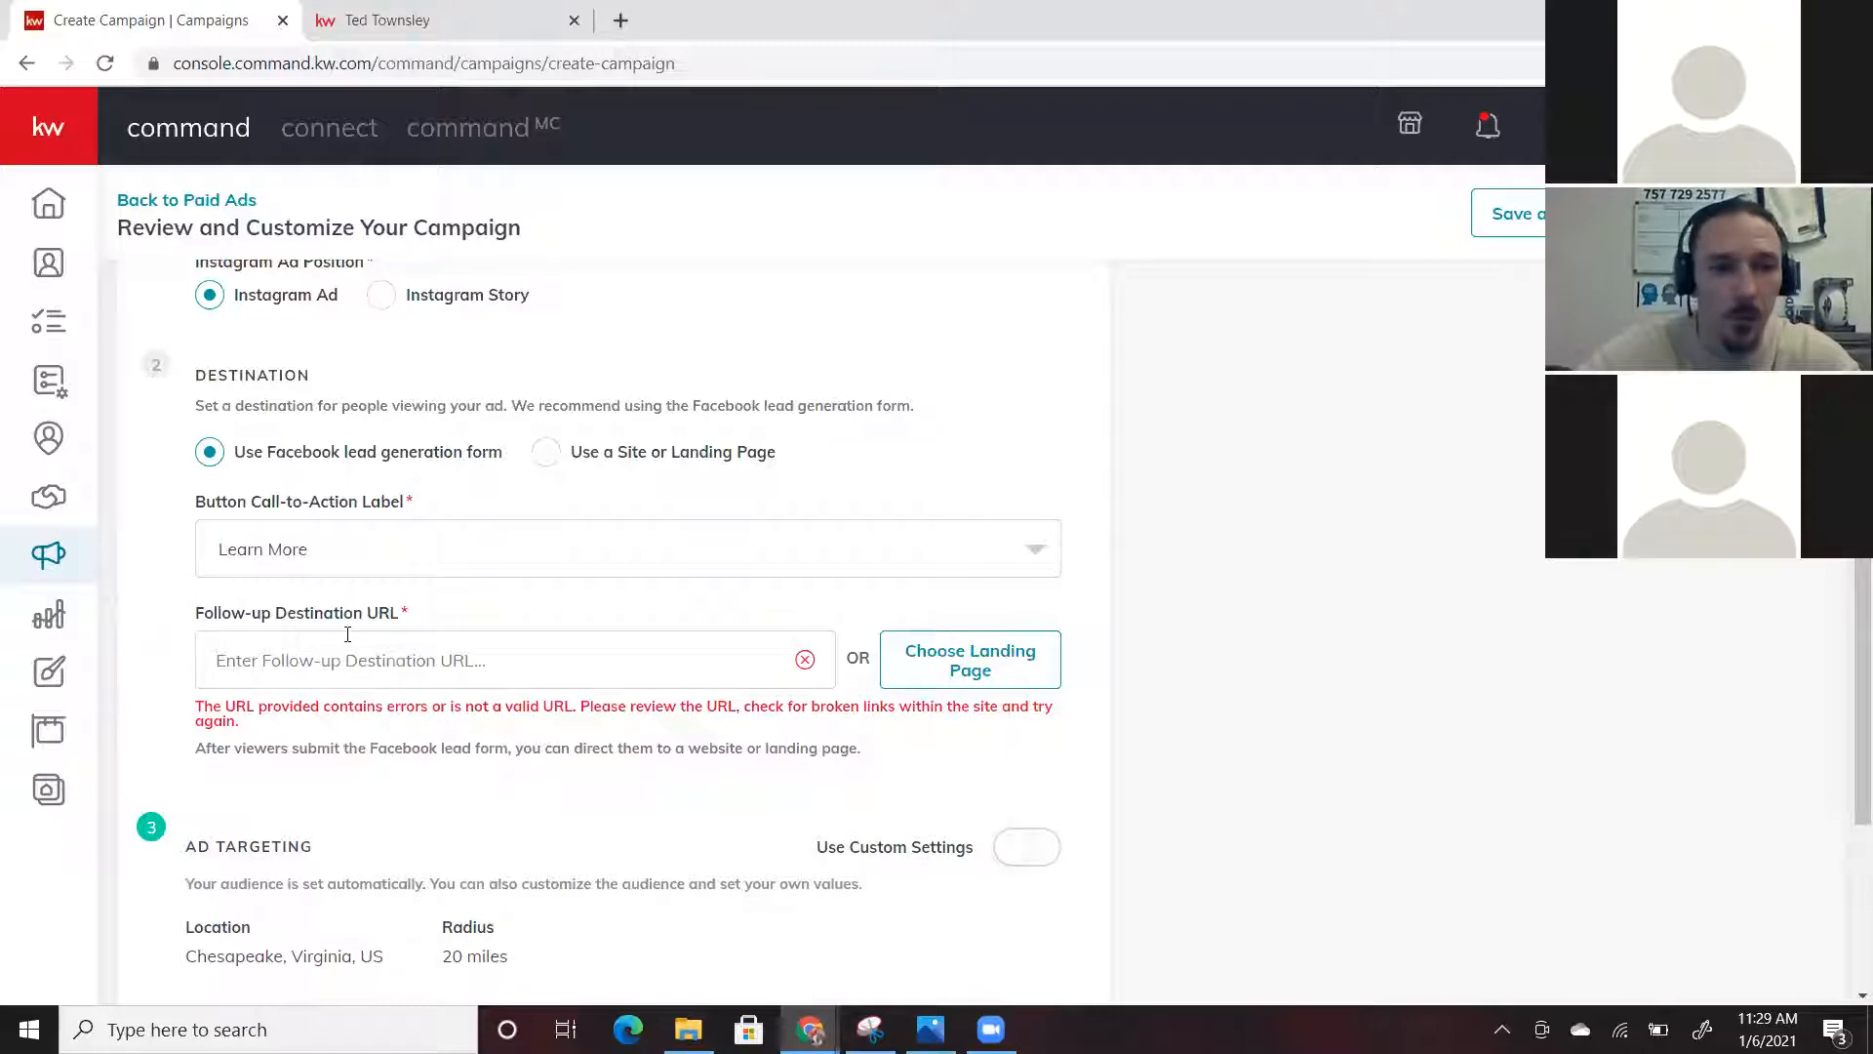
type("https://")
key("BackSpace")
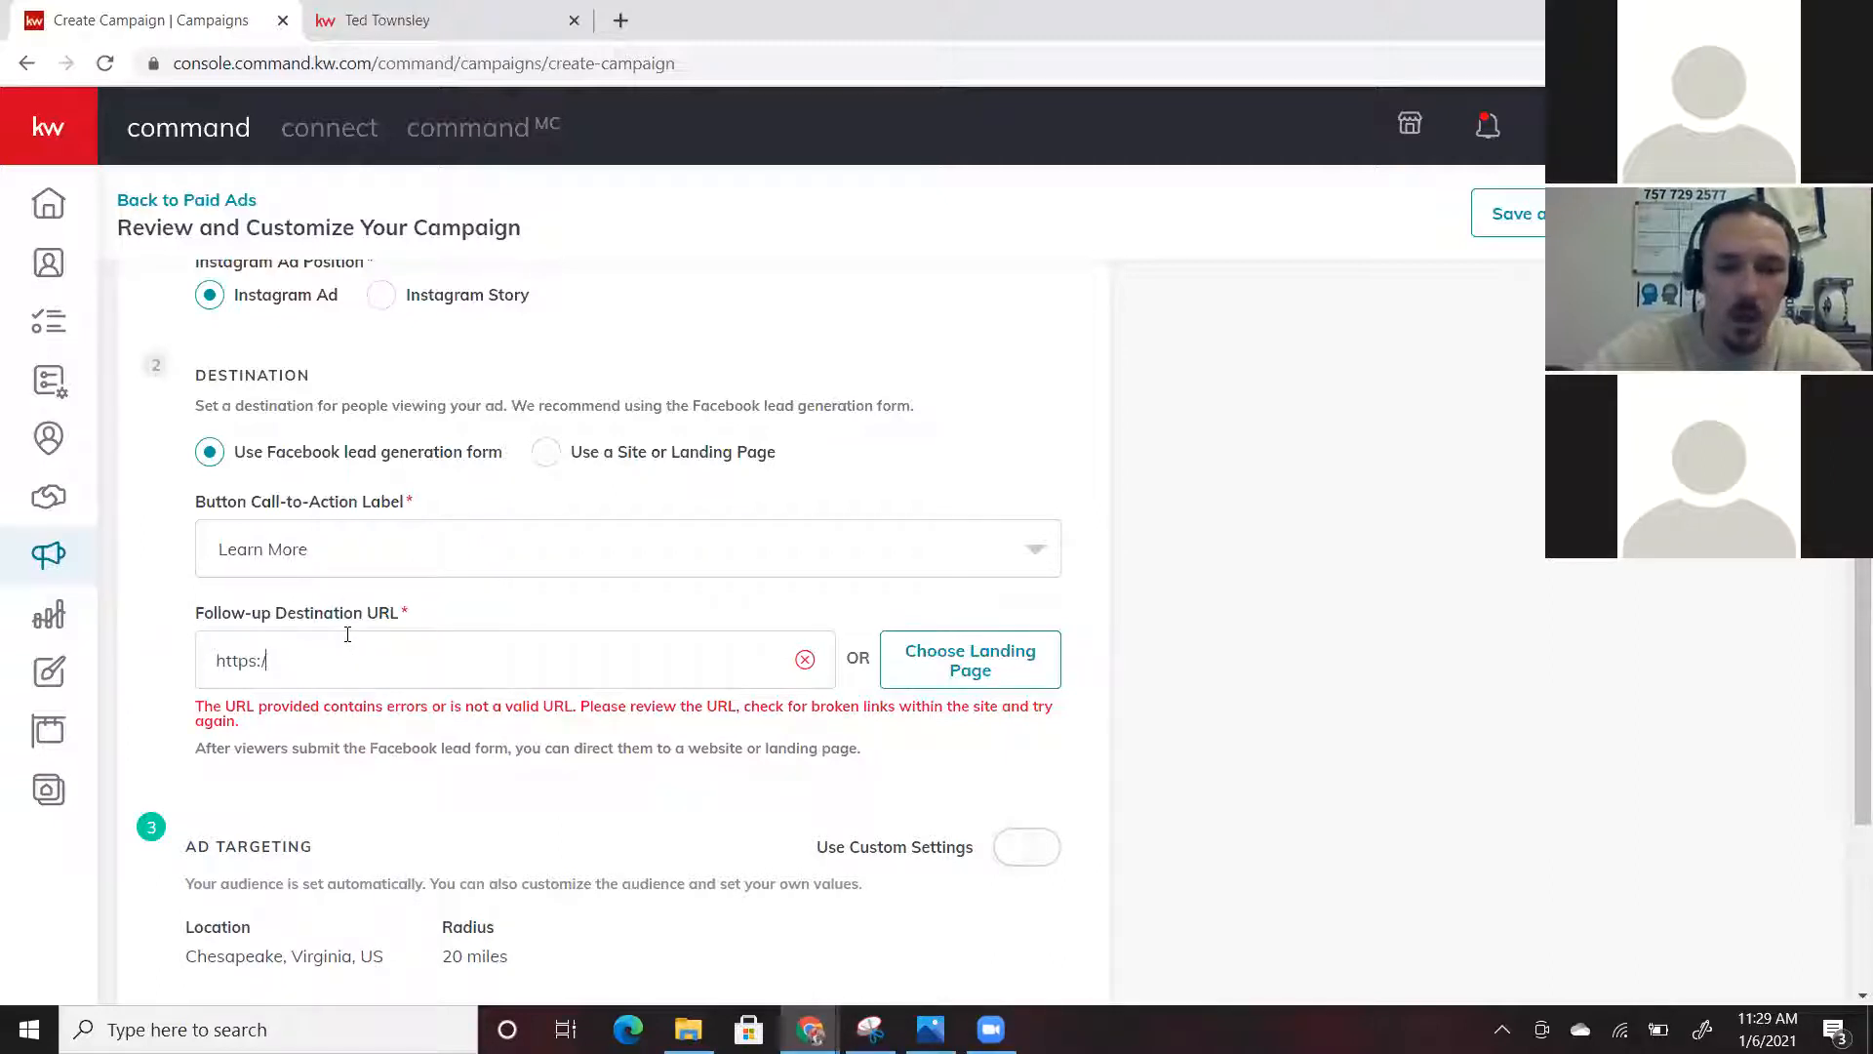
key("BackSpace")
key("BackSpace")
key("BackSpace")
key("BackSpace")
key("BackSpace")
key("BackSpace")
type("https://tkteam.kw.com/")
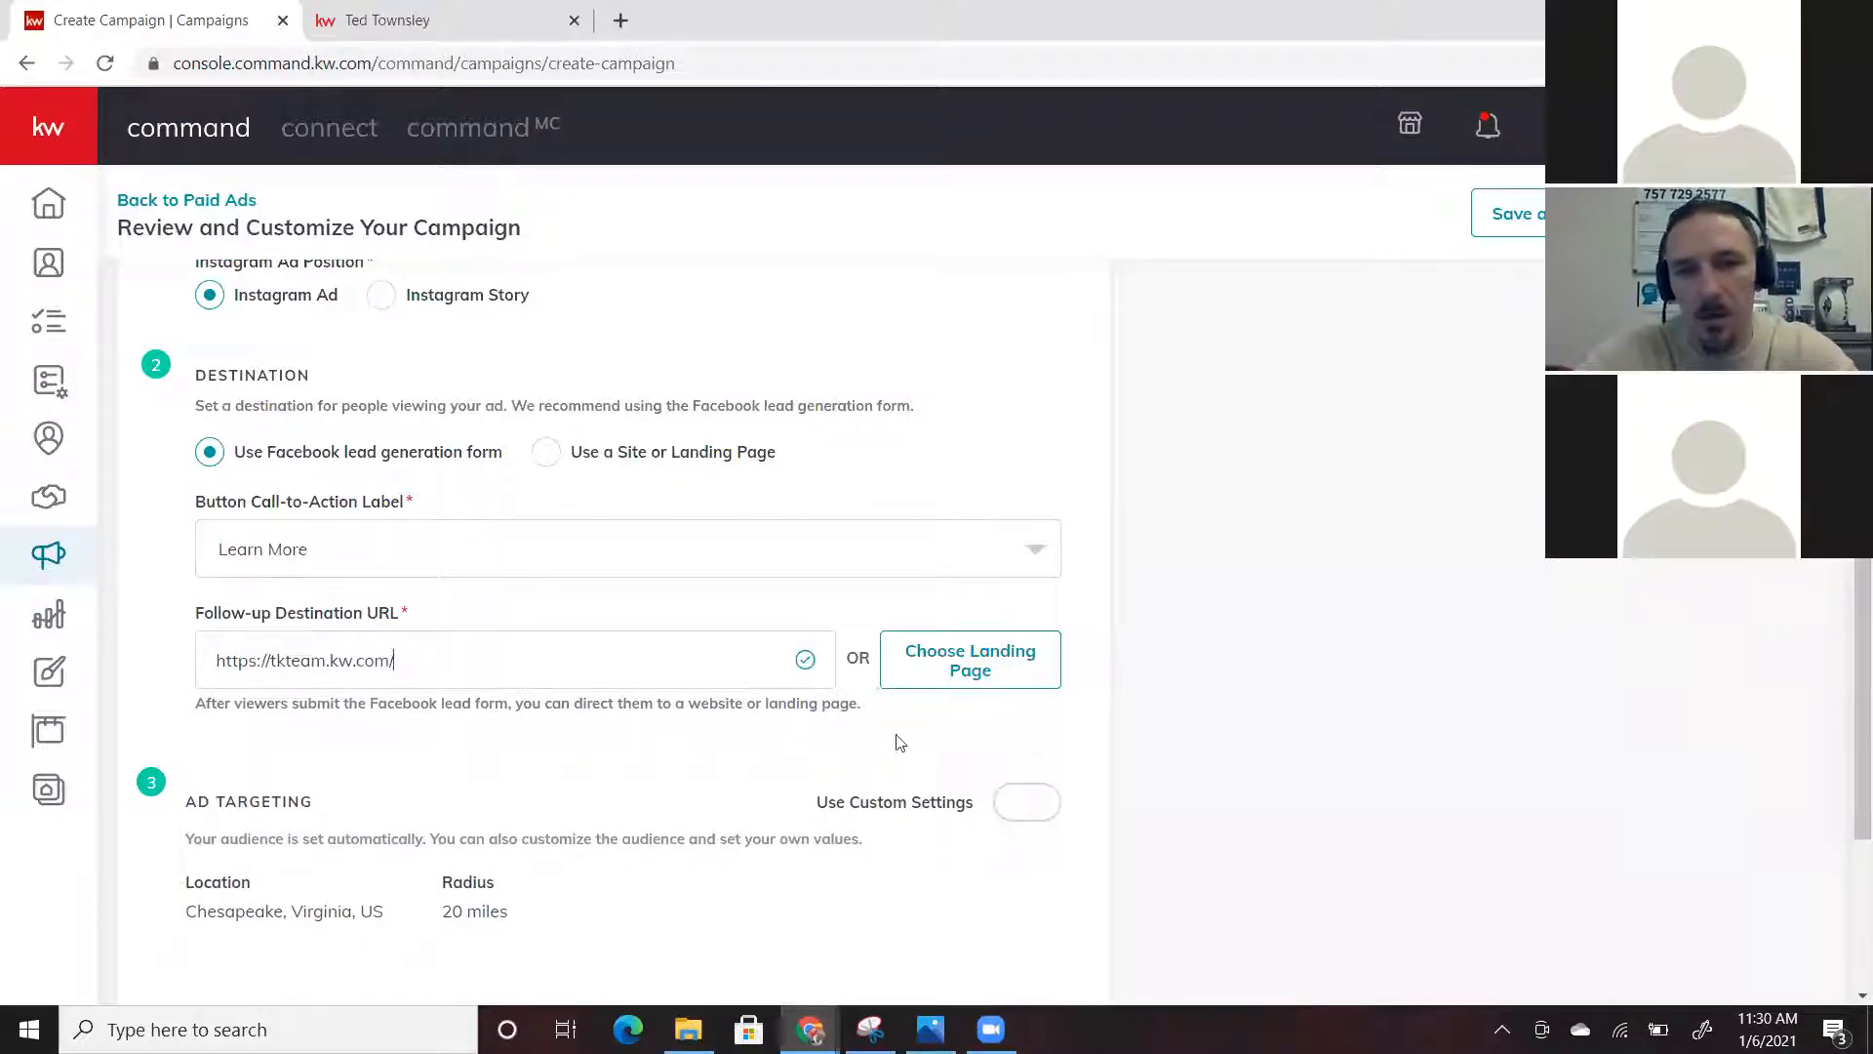
scroll(896, 742, "down", 1)
scroll(896, 742, "down", 1)
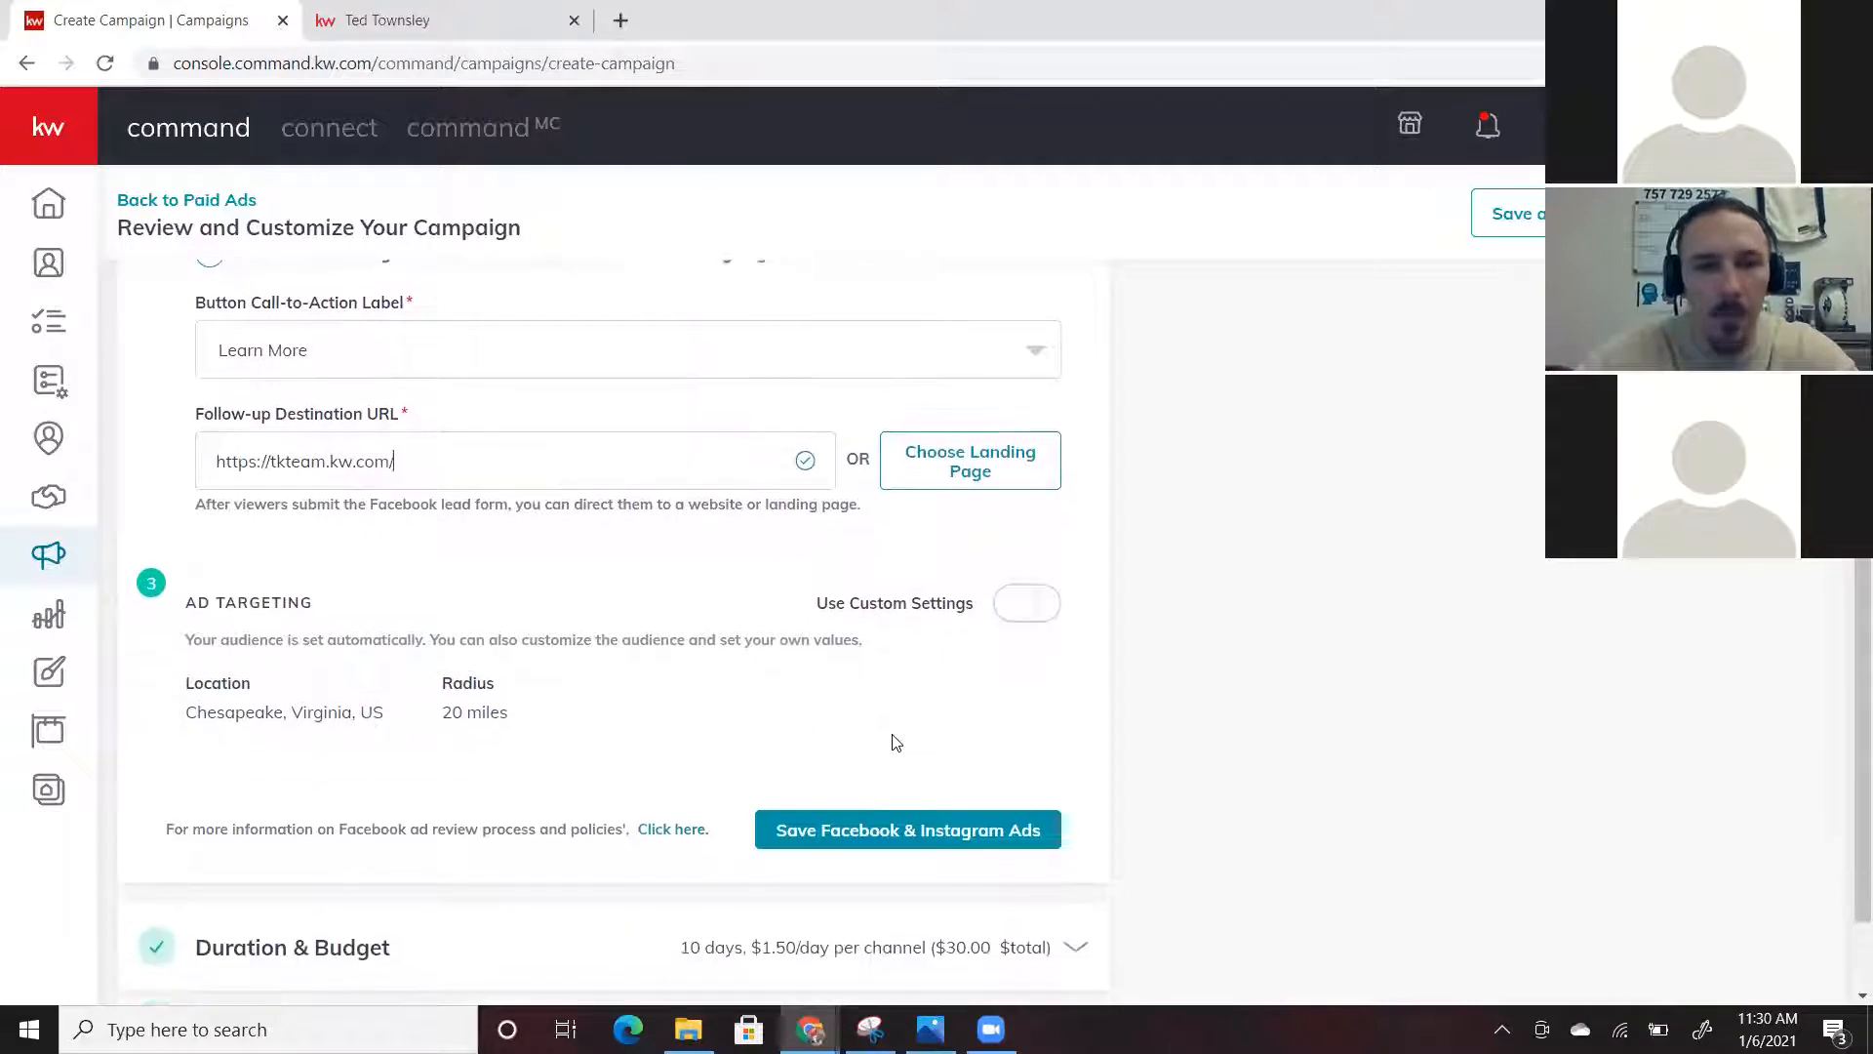
scroll(890, 556, "up", 2)
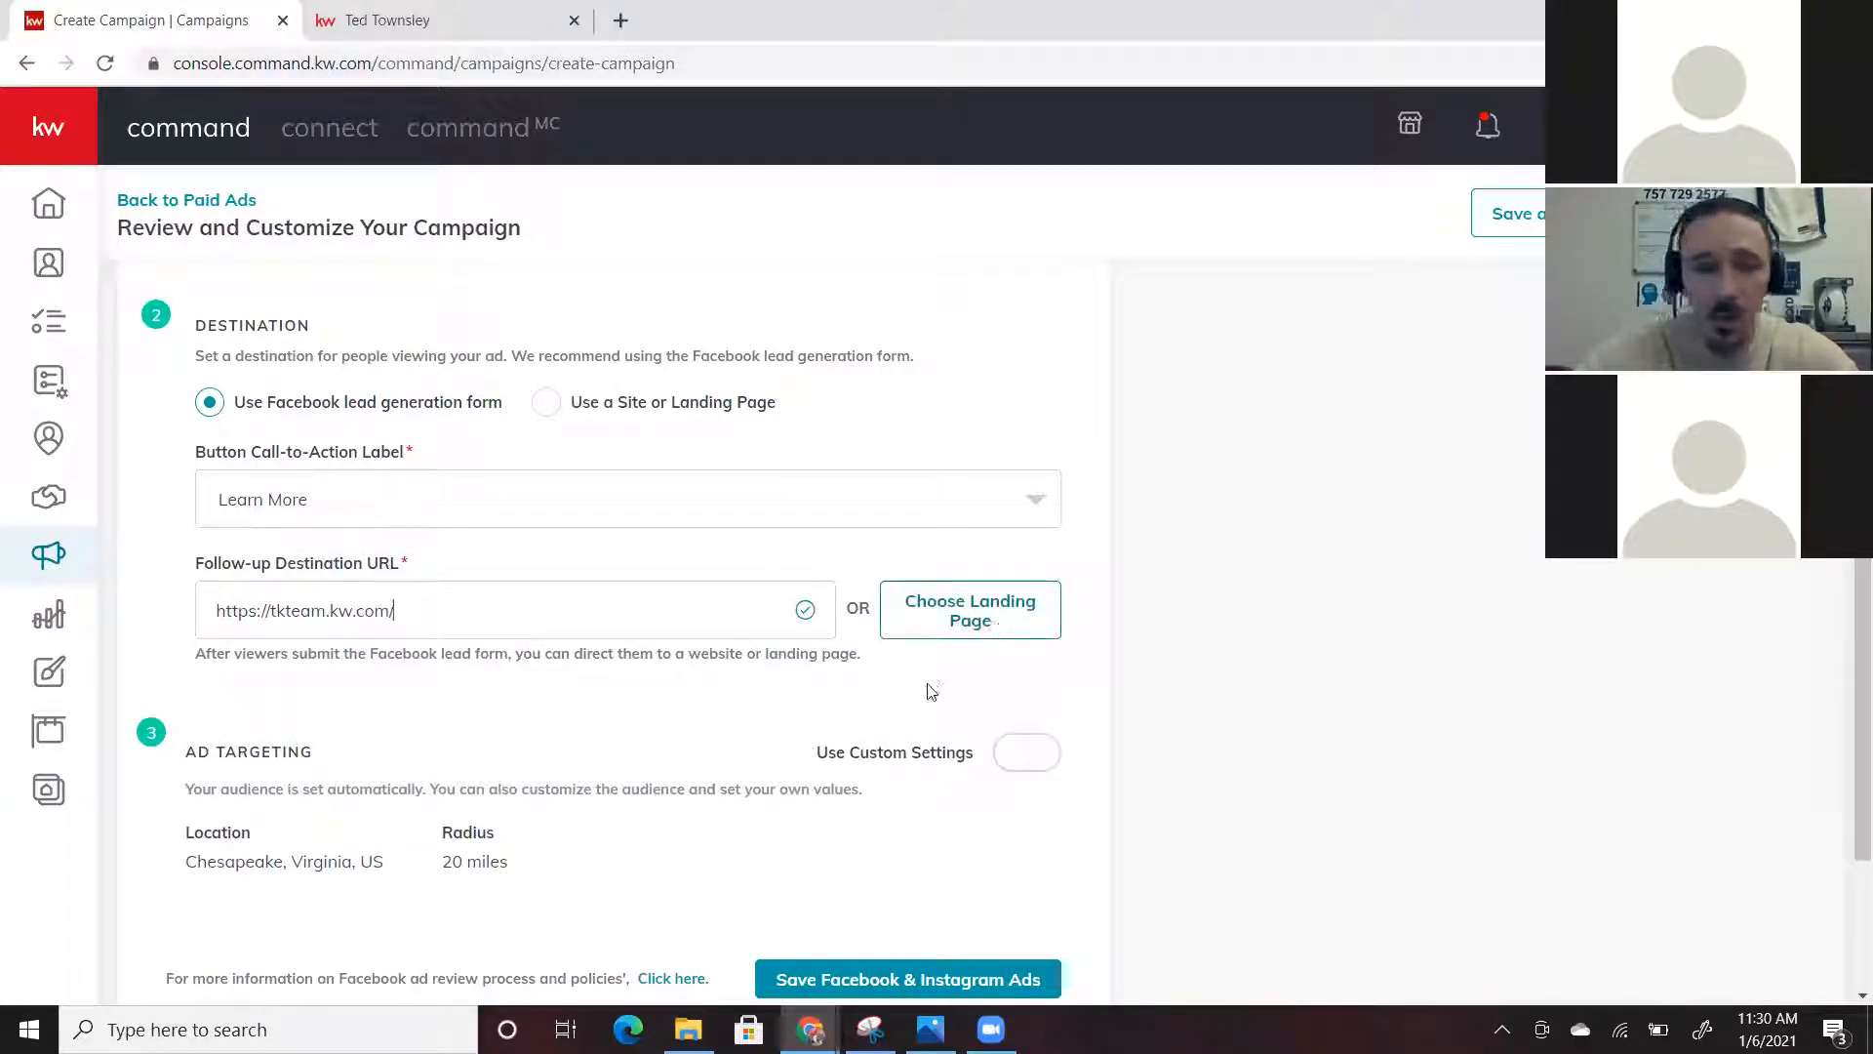
scroll(931, 690, "down", 2)
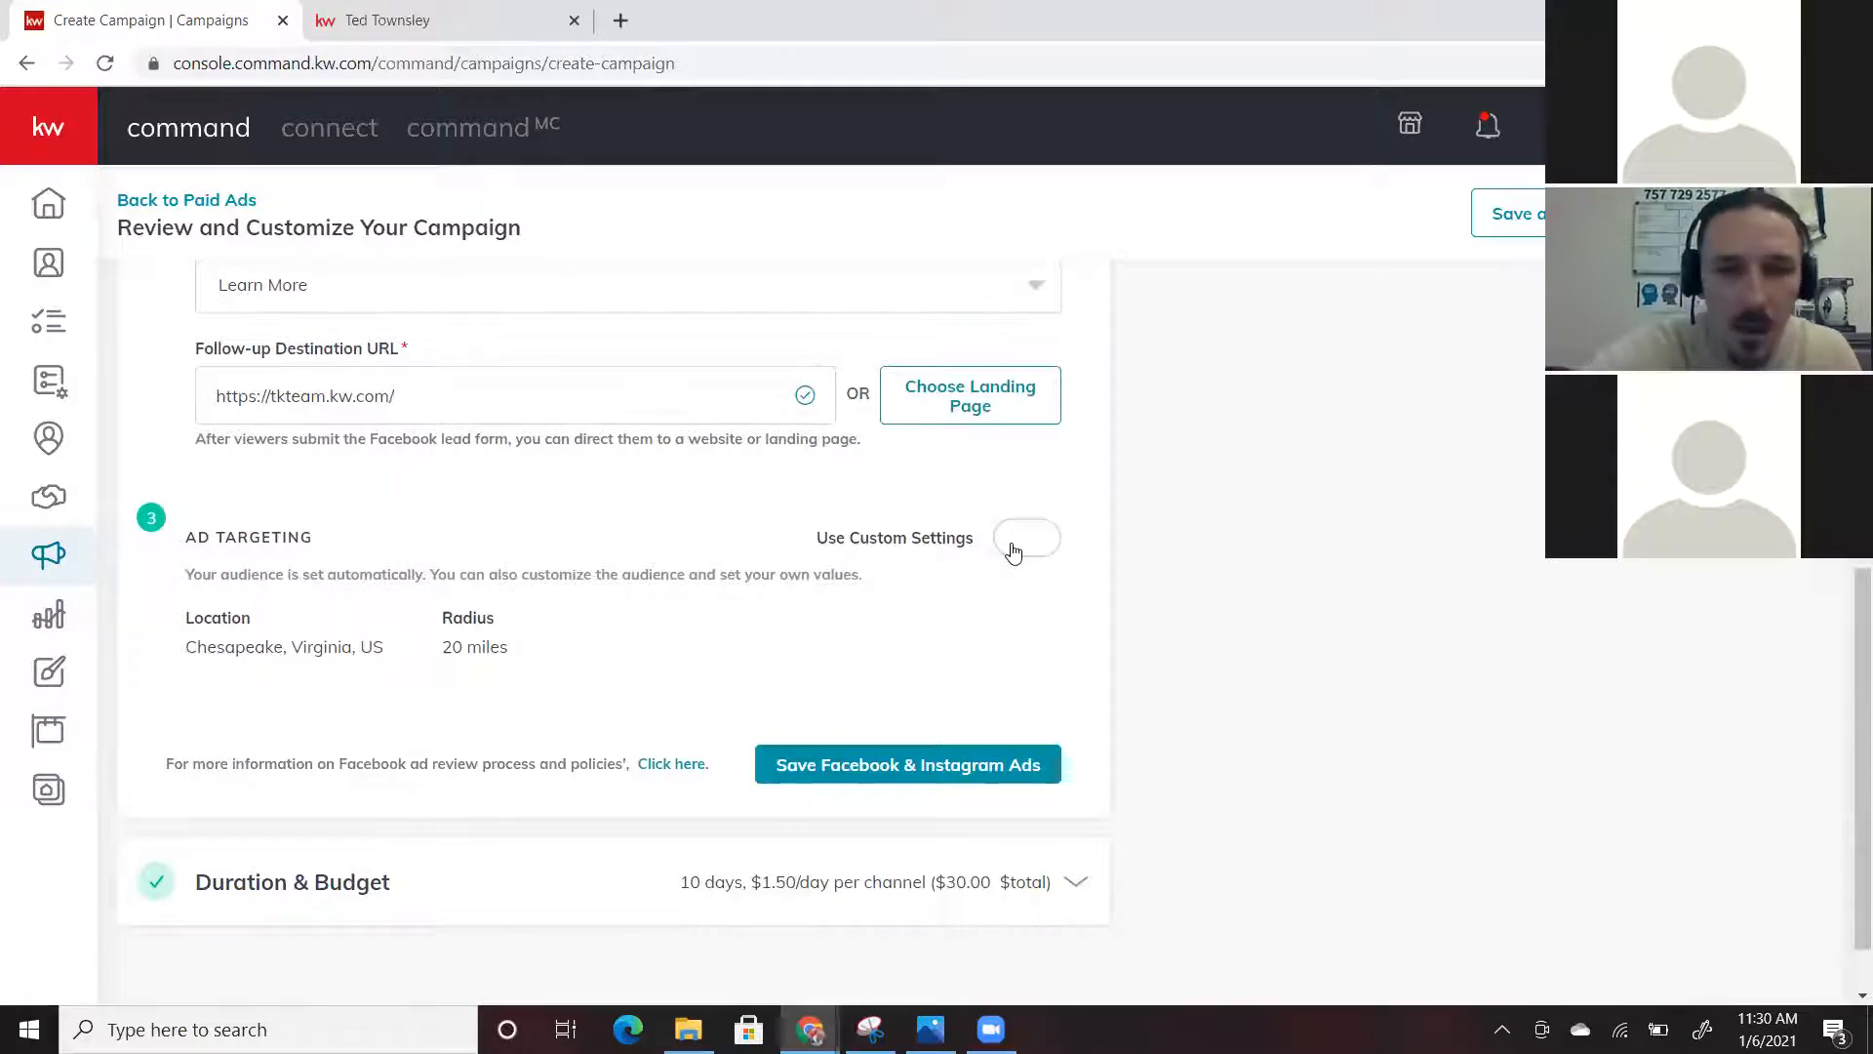
Turn on custom targeting and review the Chesapeake, Virginia location and 20-mile radius
left_click(1014, 553)
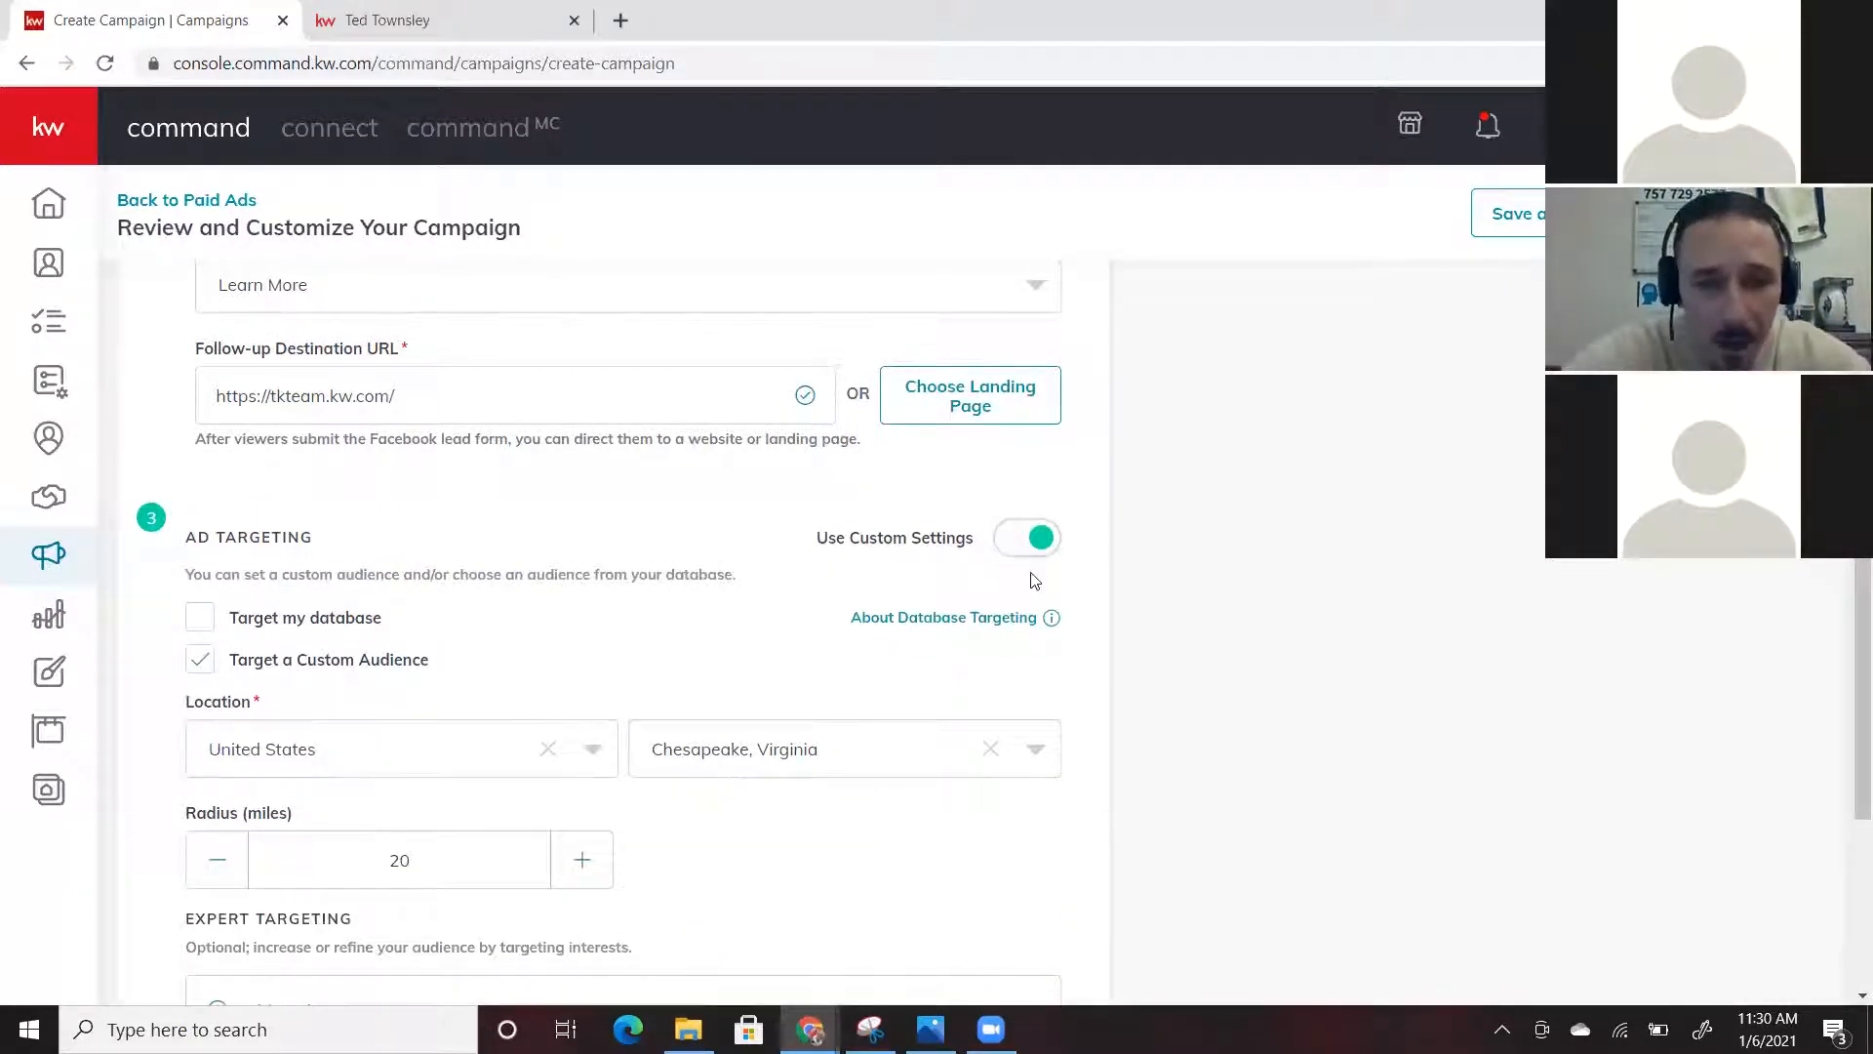
mouse_move(1049, 618)
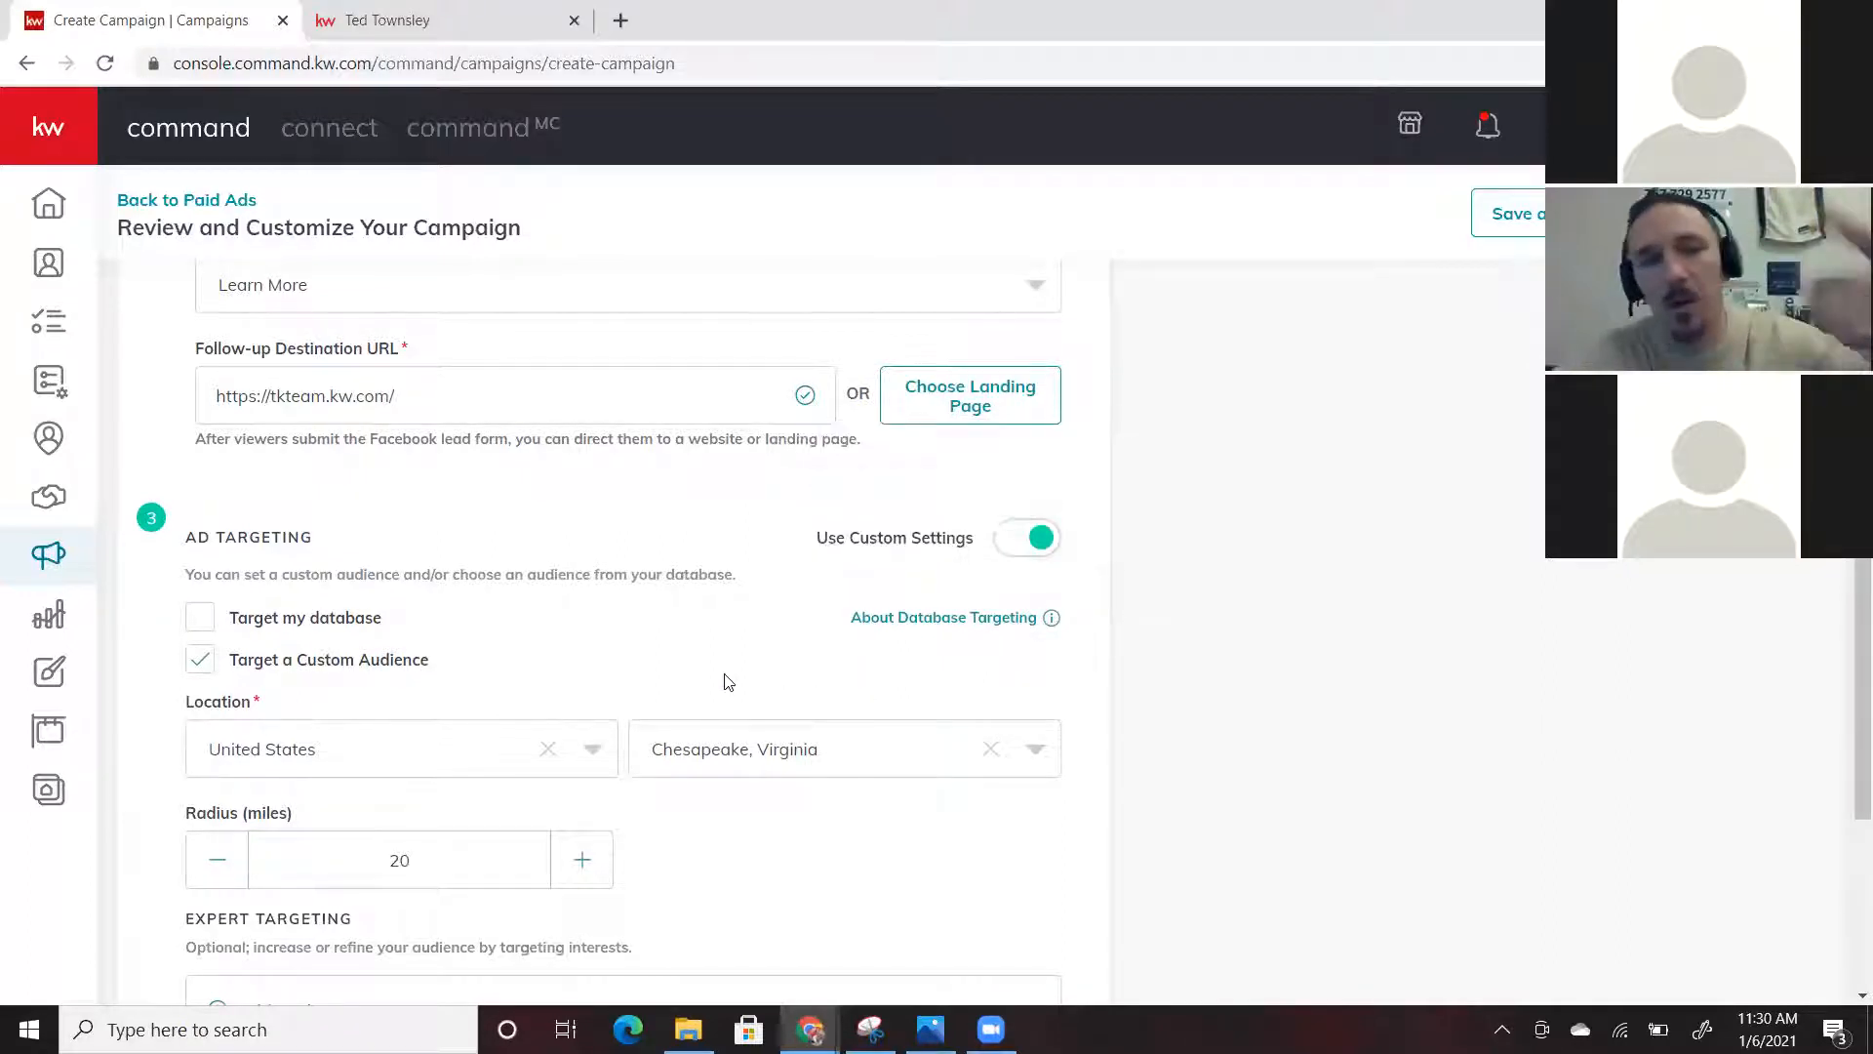
scroll(725, 681, "down", 2)
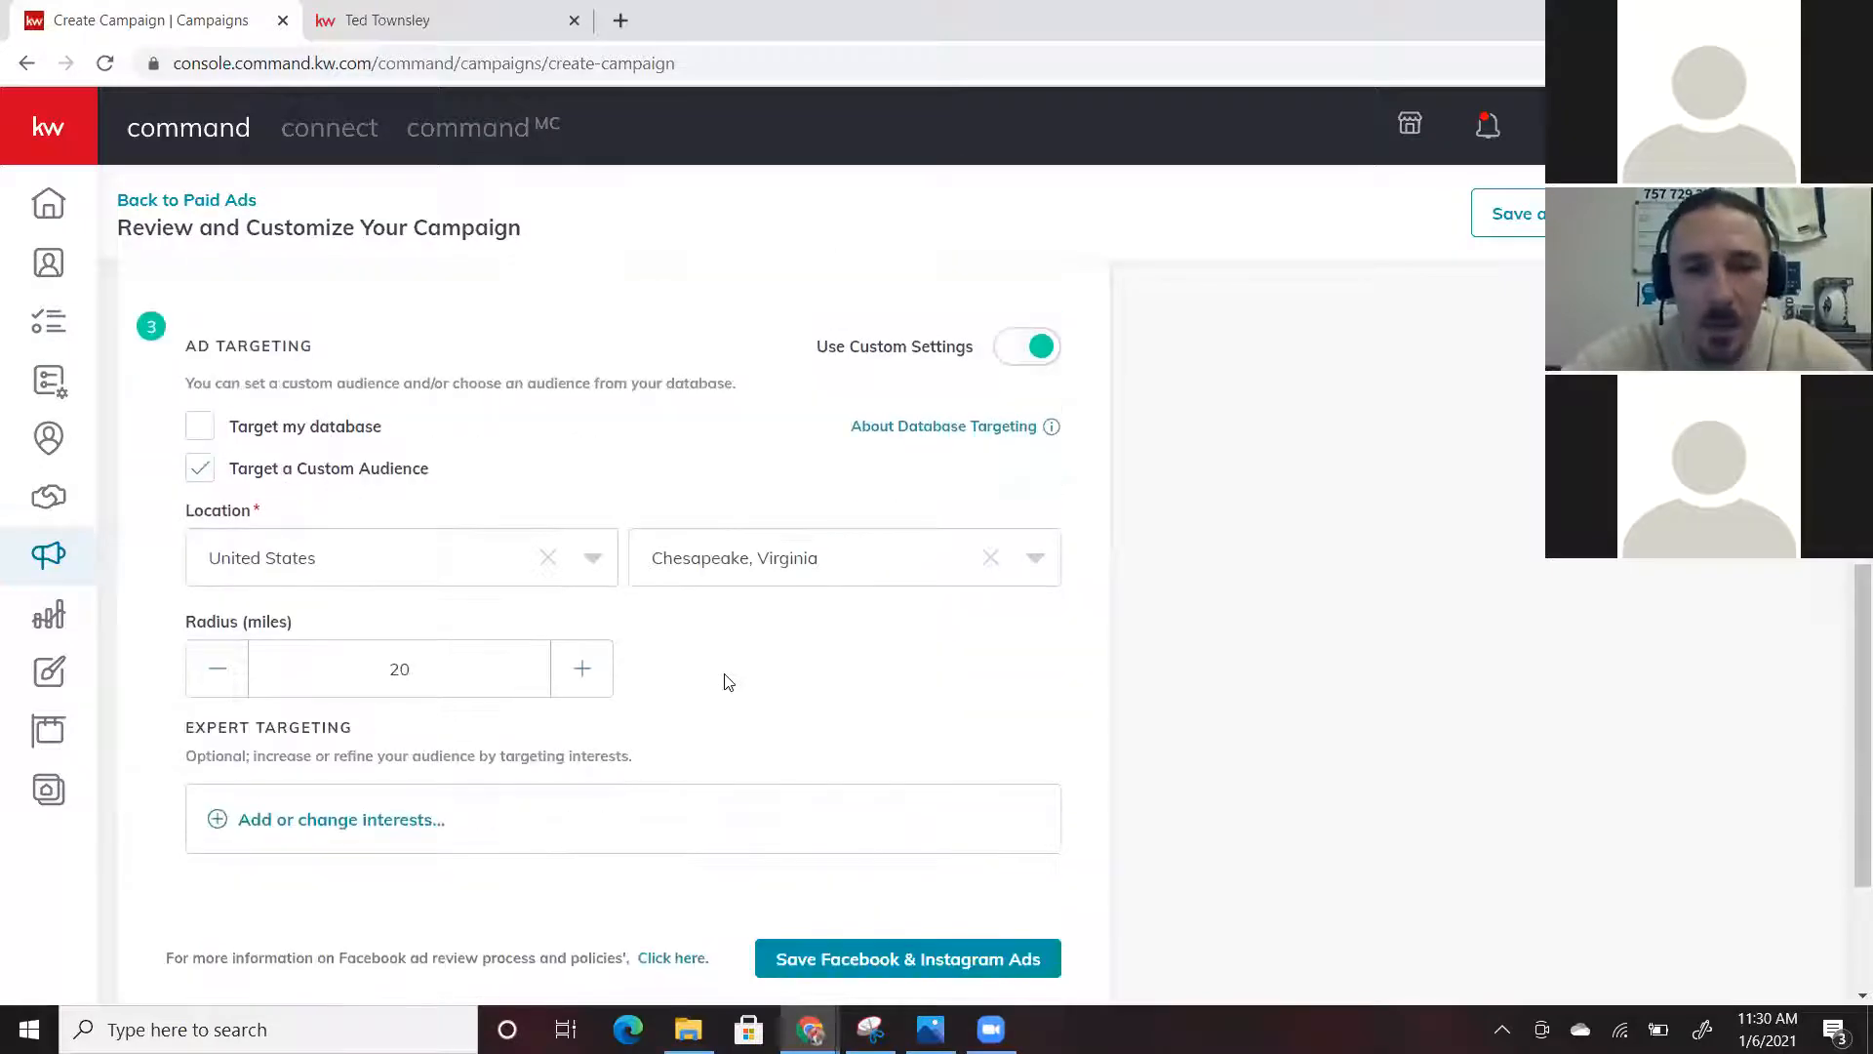
scroll(724, 681, "up", 2)
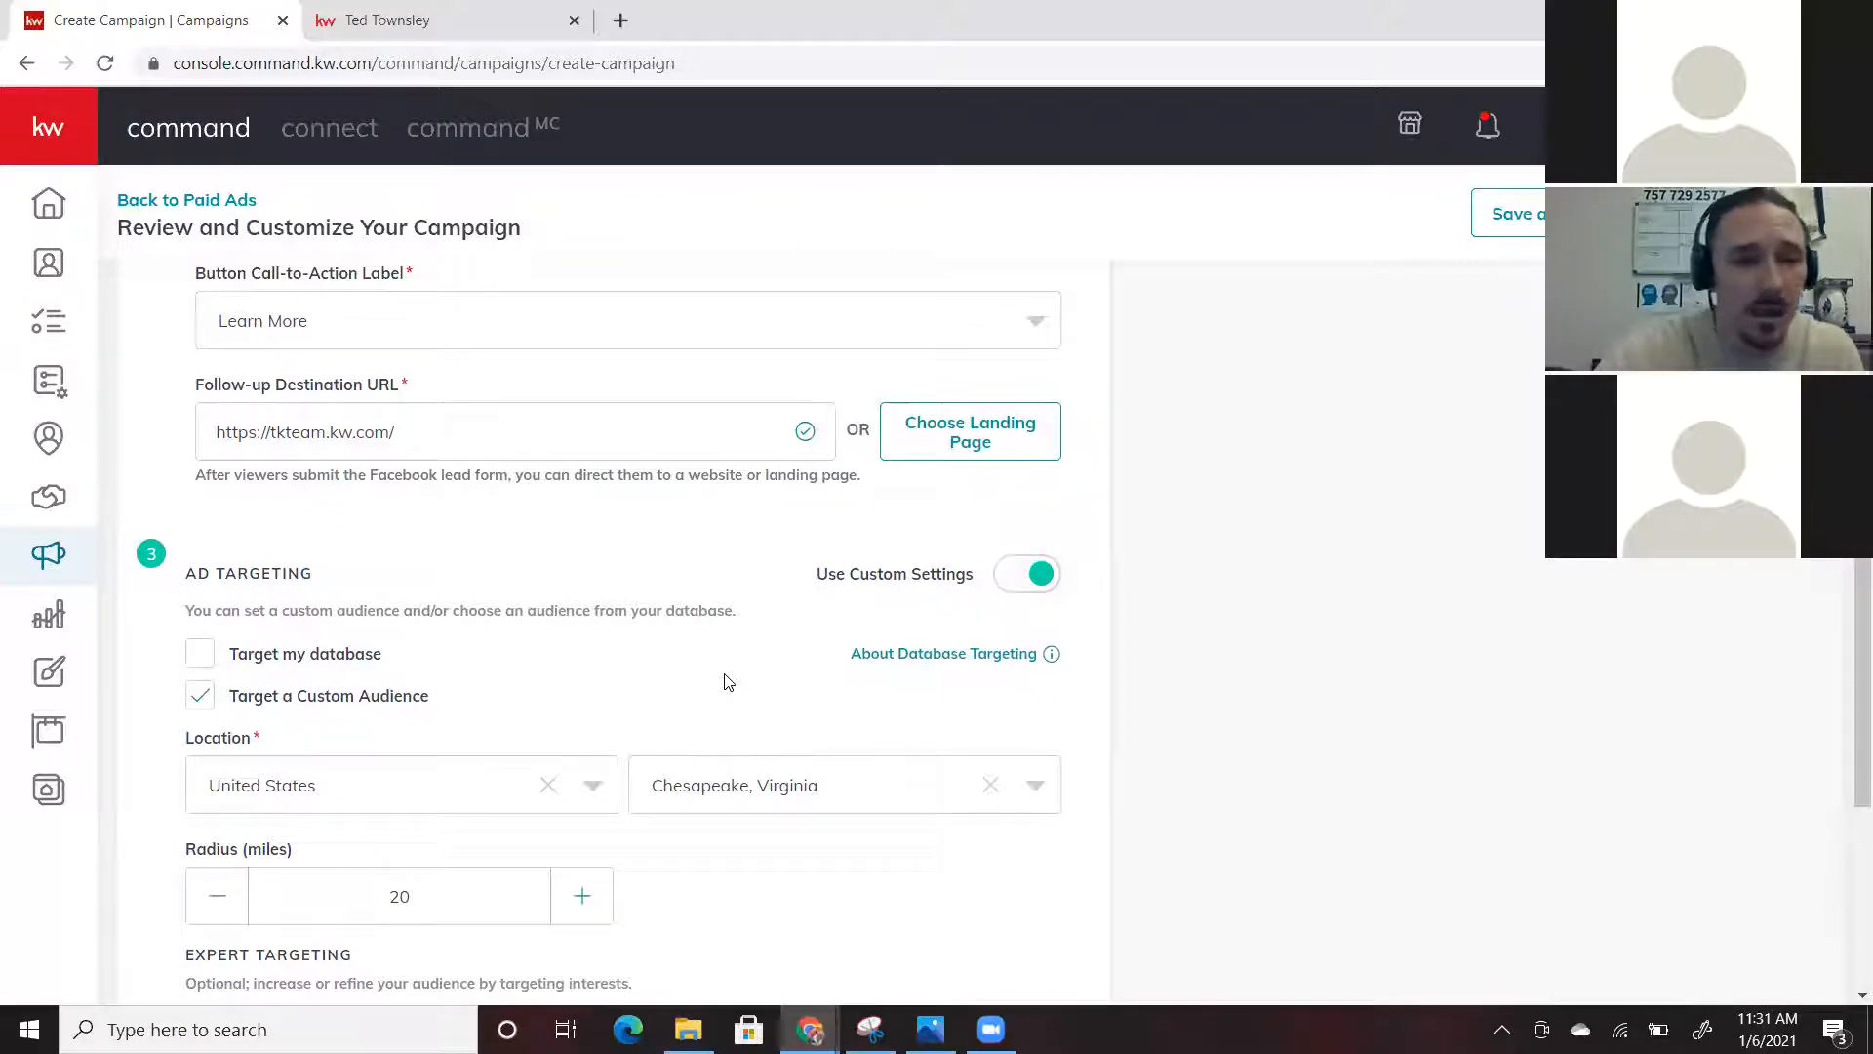
scroll(727, 681, "down", 1)
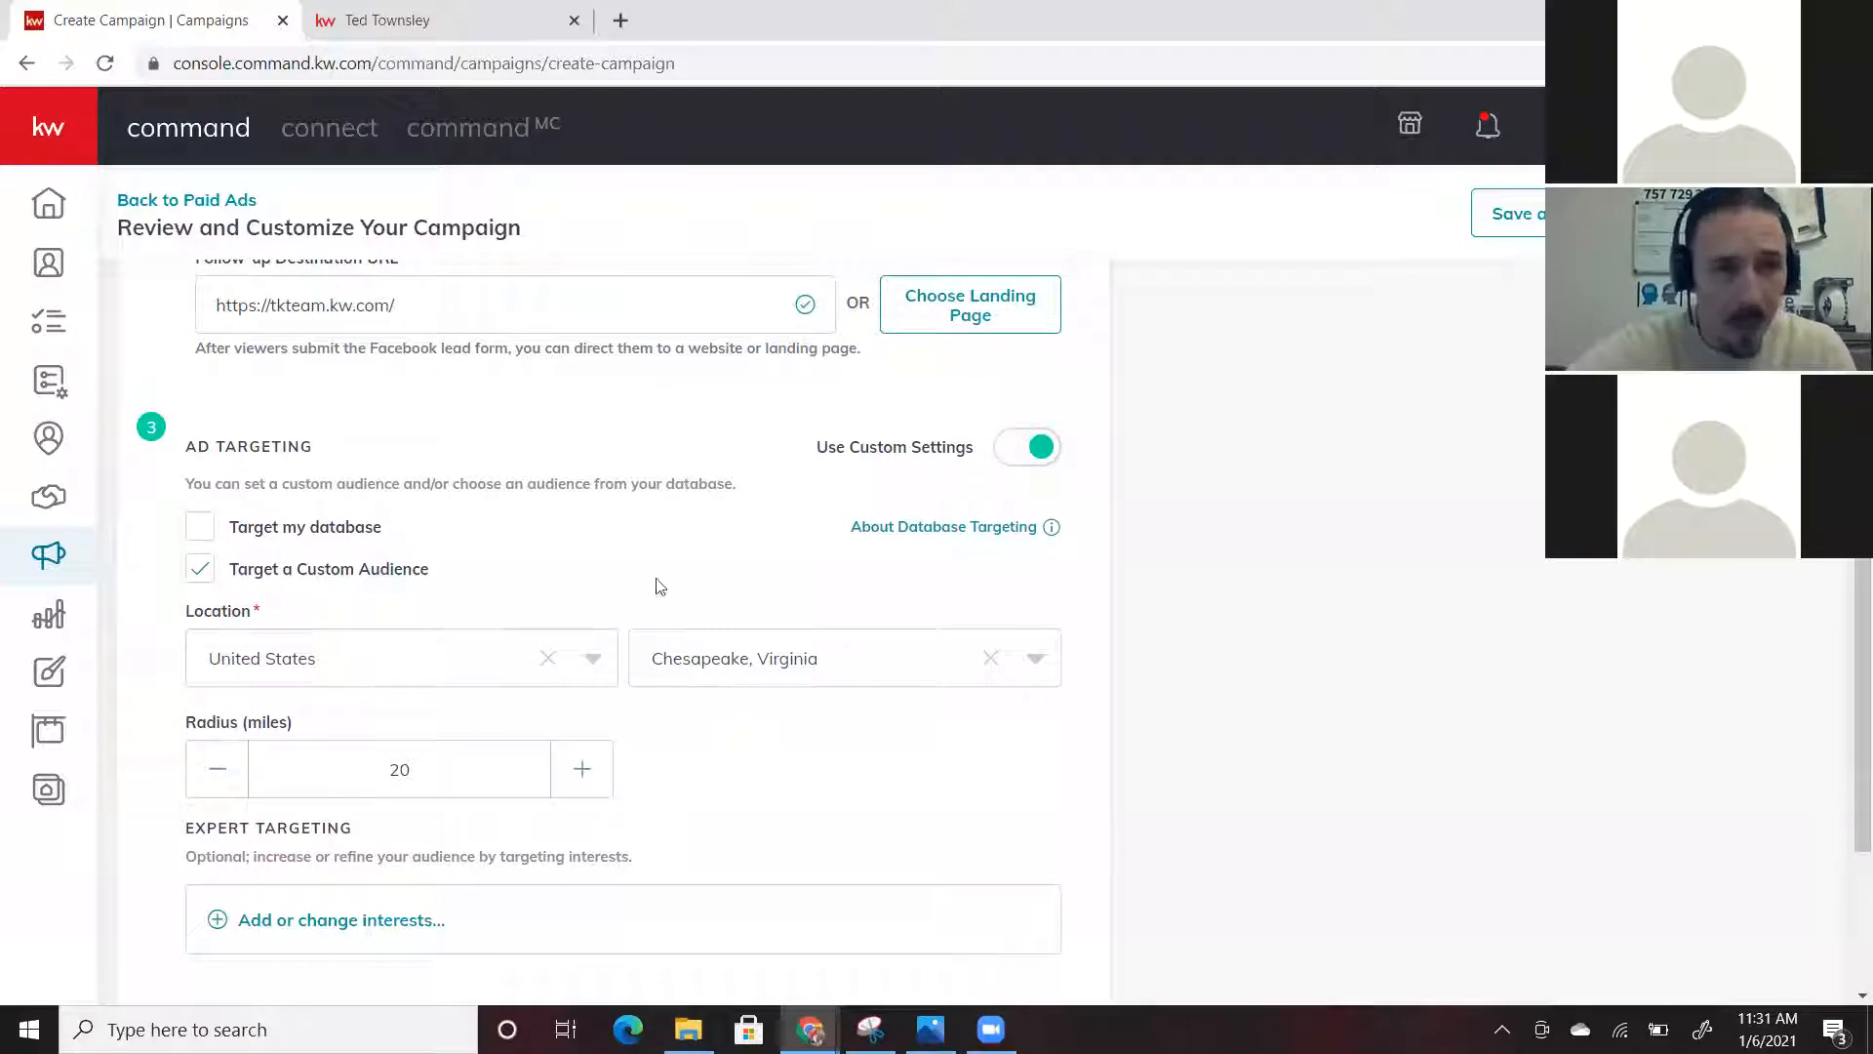
scroll(678, 528, "up", 1)
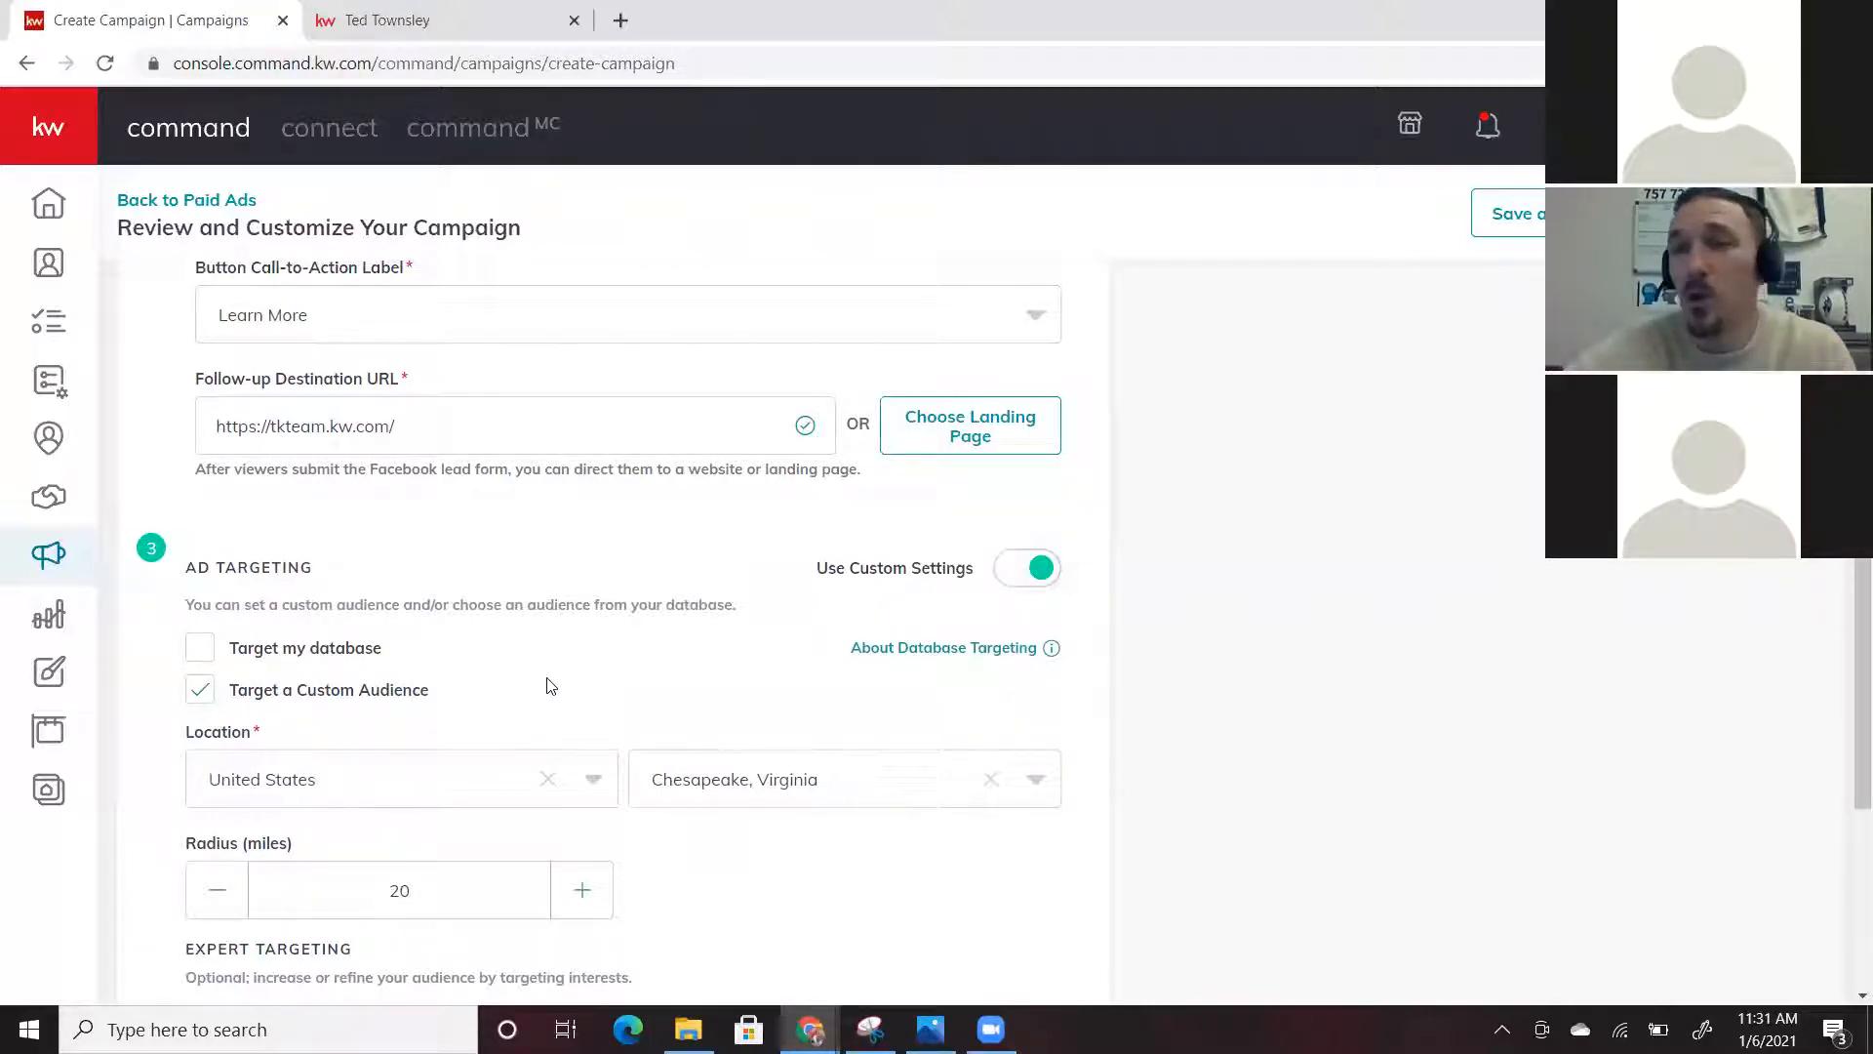
scroll(550, 686, "down", 1)
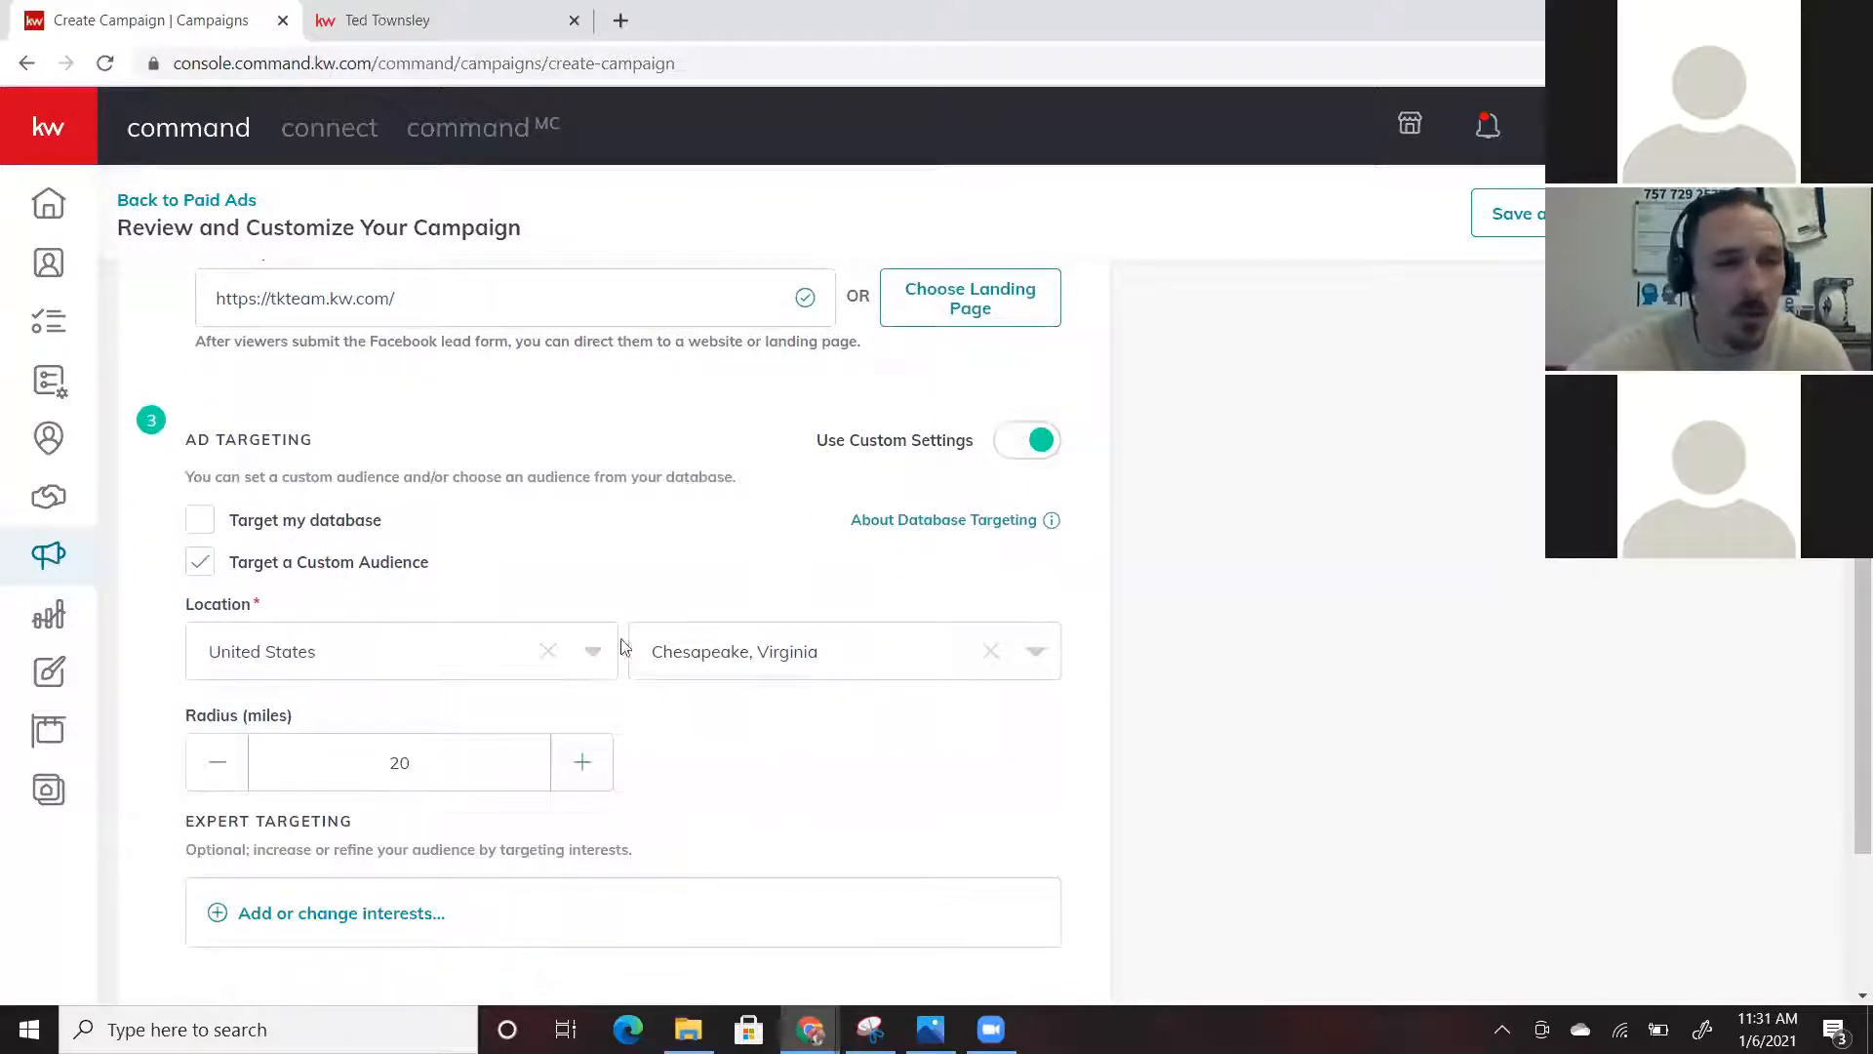
Change the target location from Chesapeake to Suffolk, Virginia
left_click(876, 651)
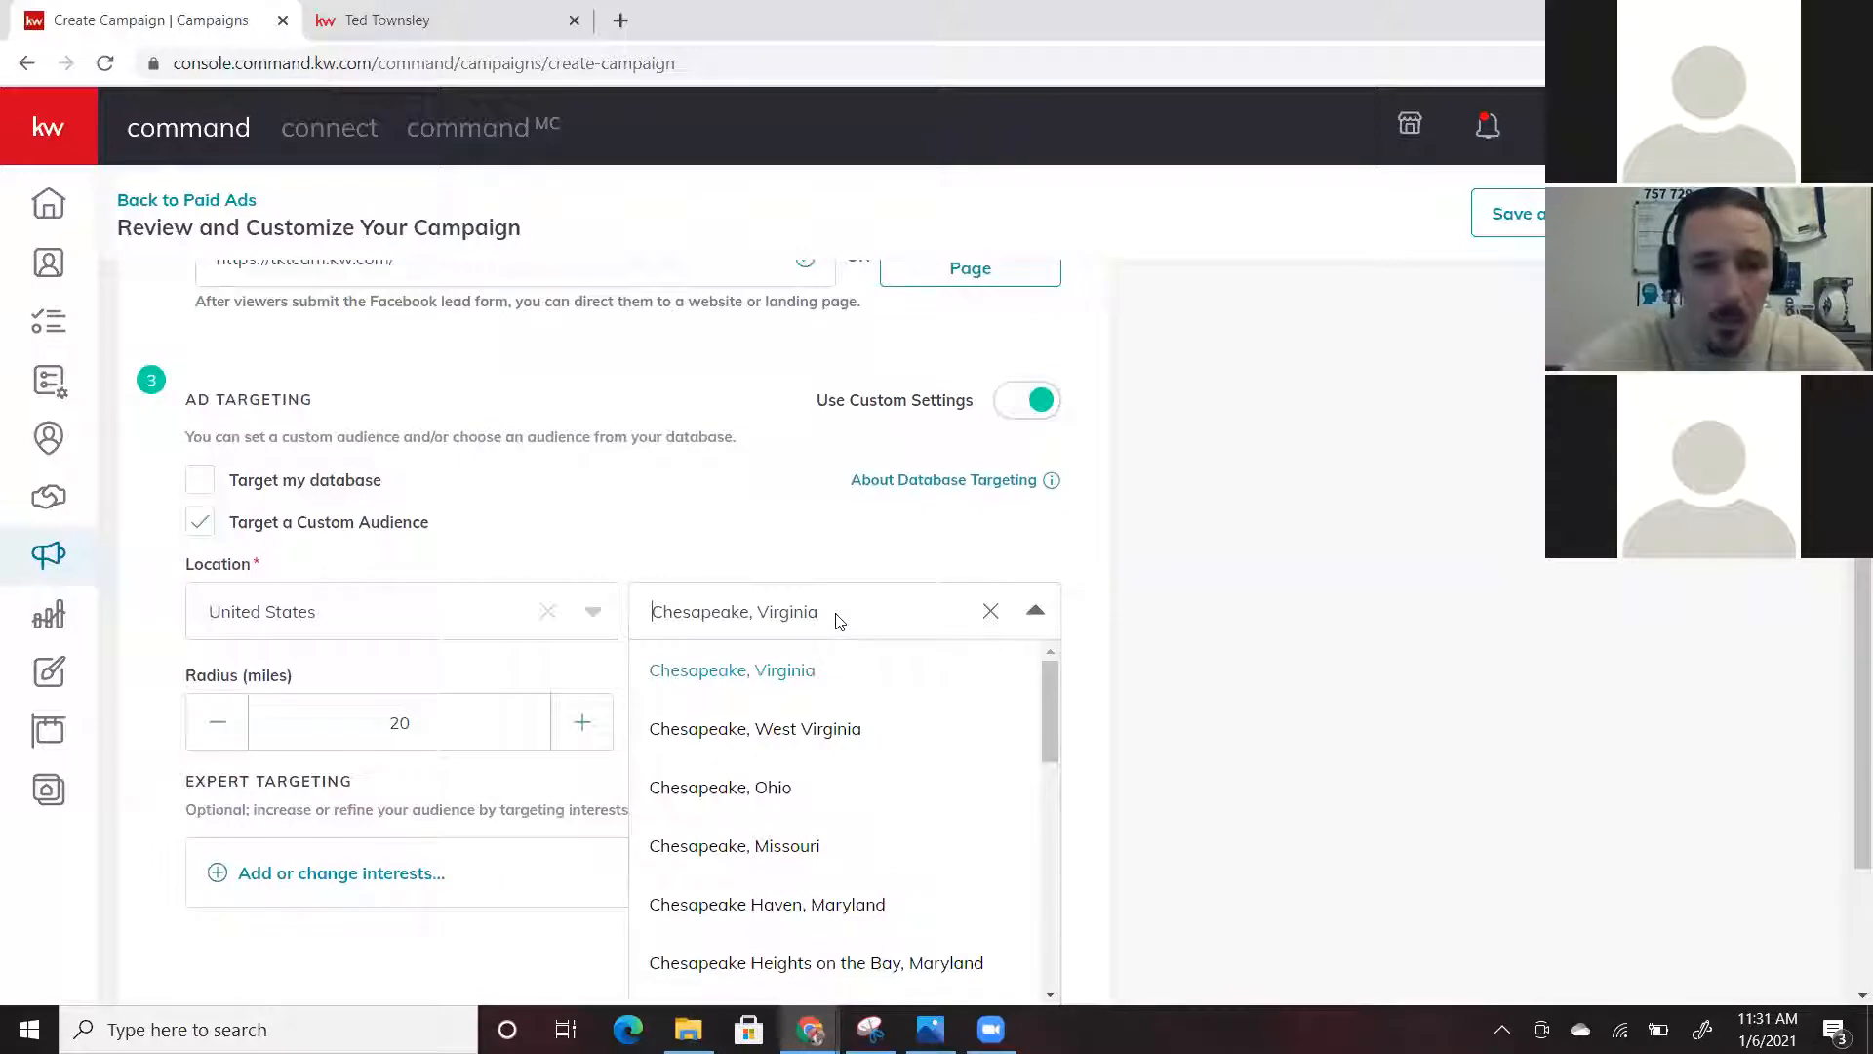
left_click(840, 622)
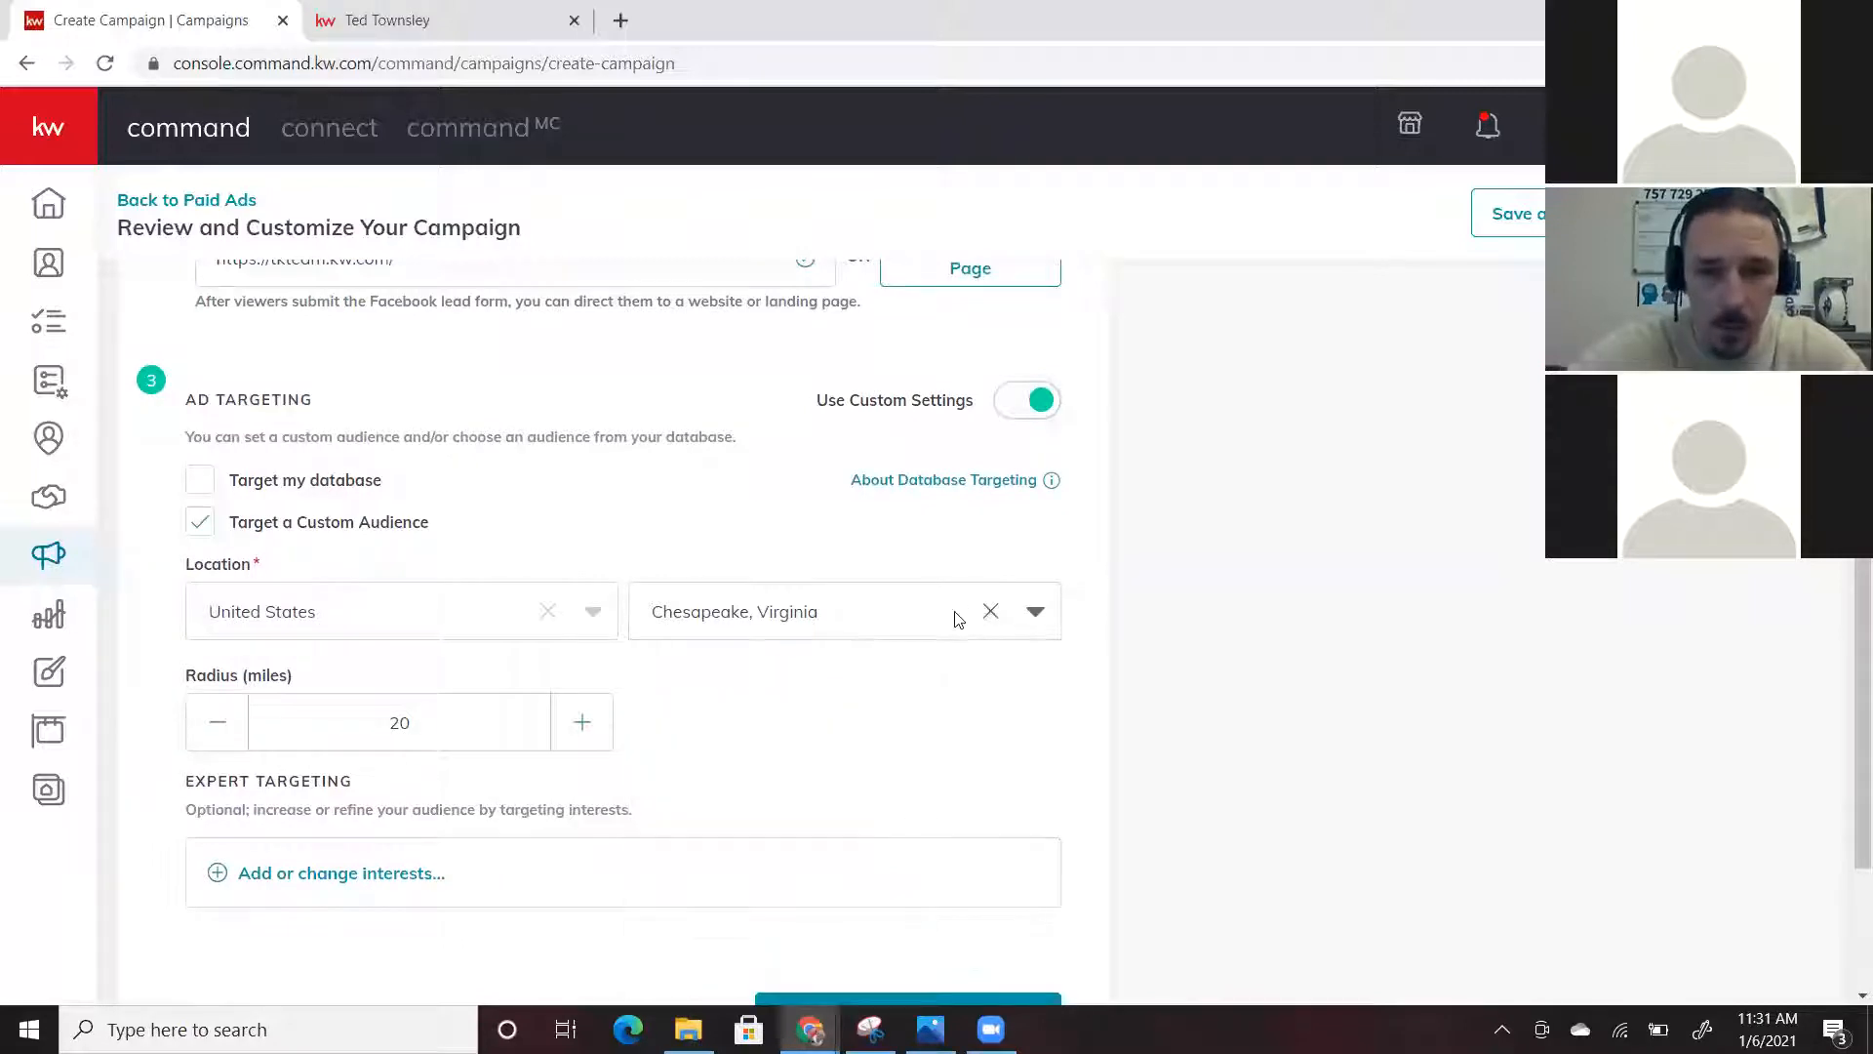
left_click(989, 611)
left_click(890, 622)
type("suffolk")
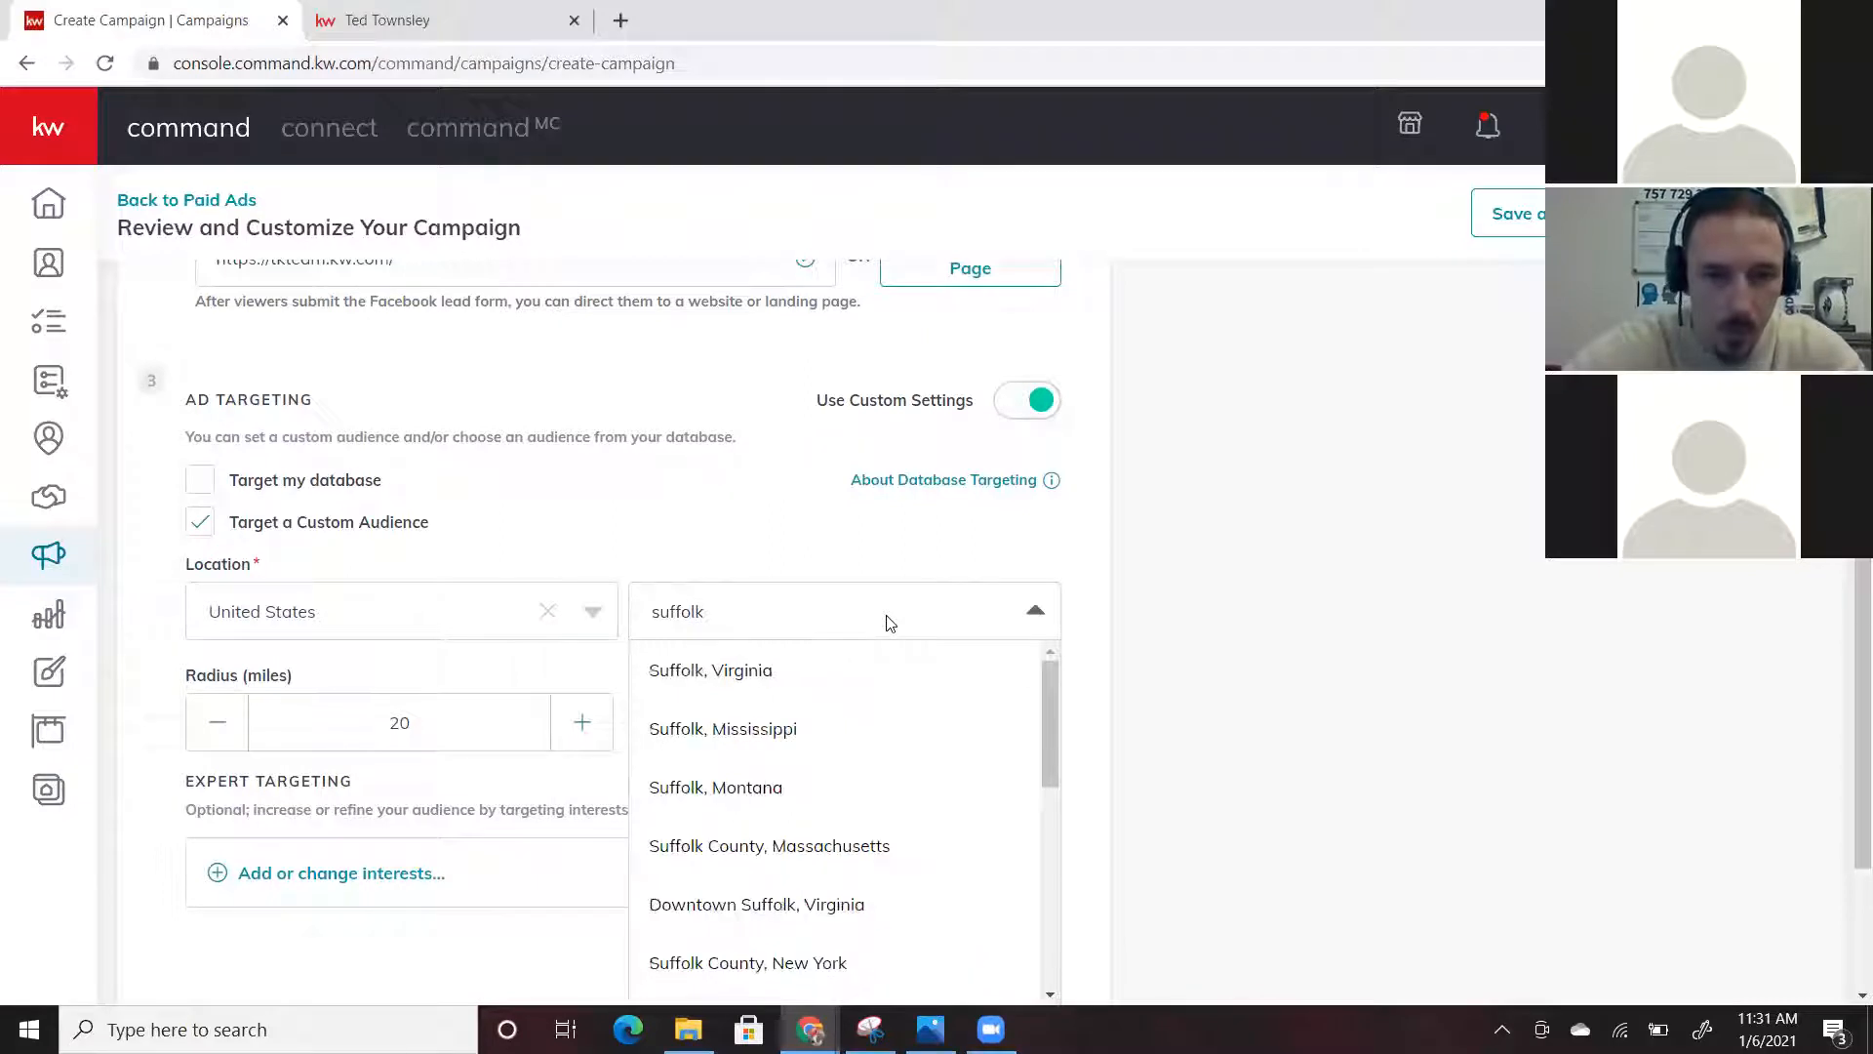
left_click(698, 689)
Raise the targeting radius from 20 to 30 miles
left_click(581, 727)
left_click(584, 727)
left_click(586, 727)
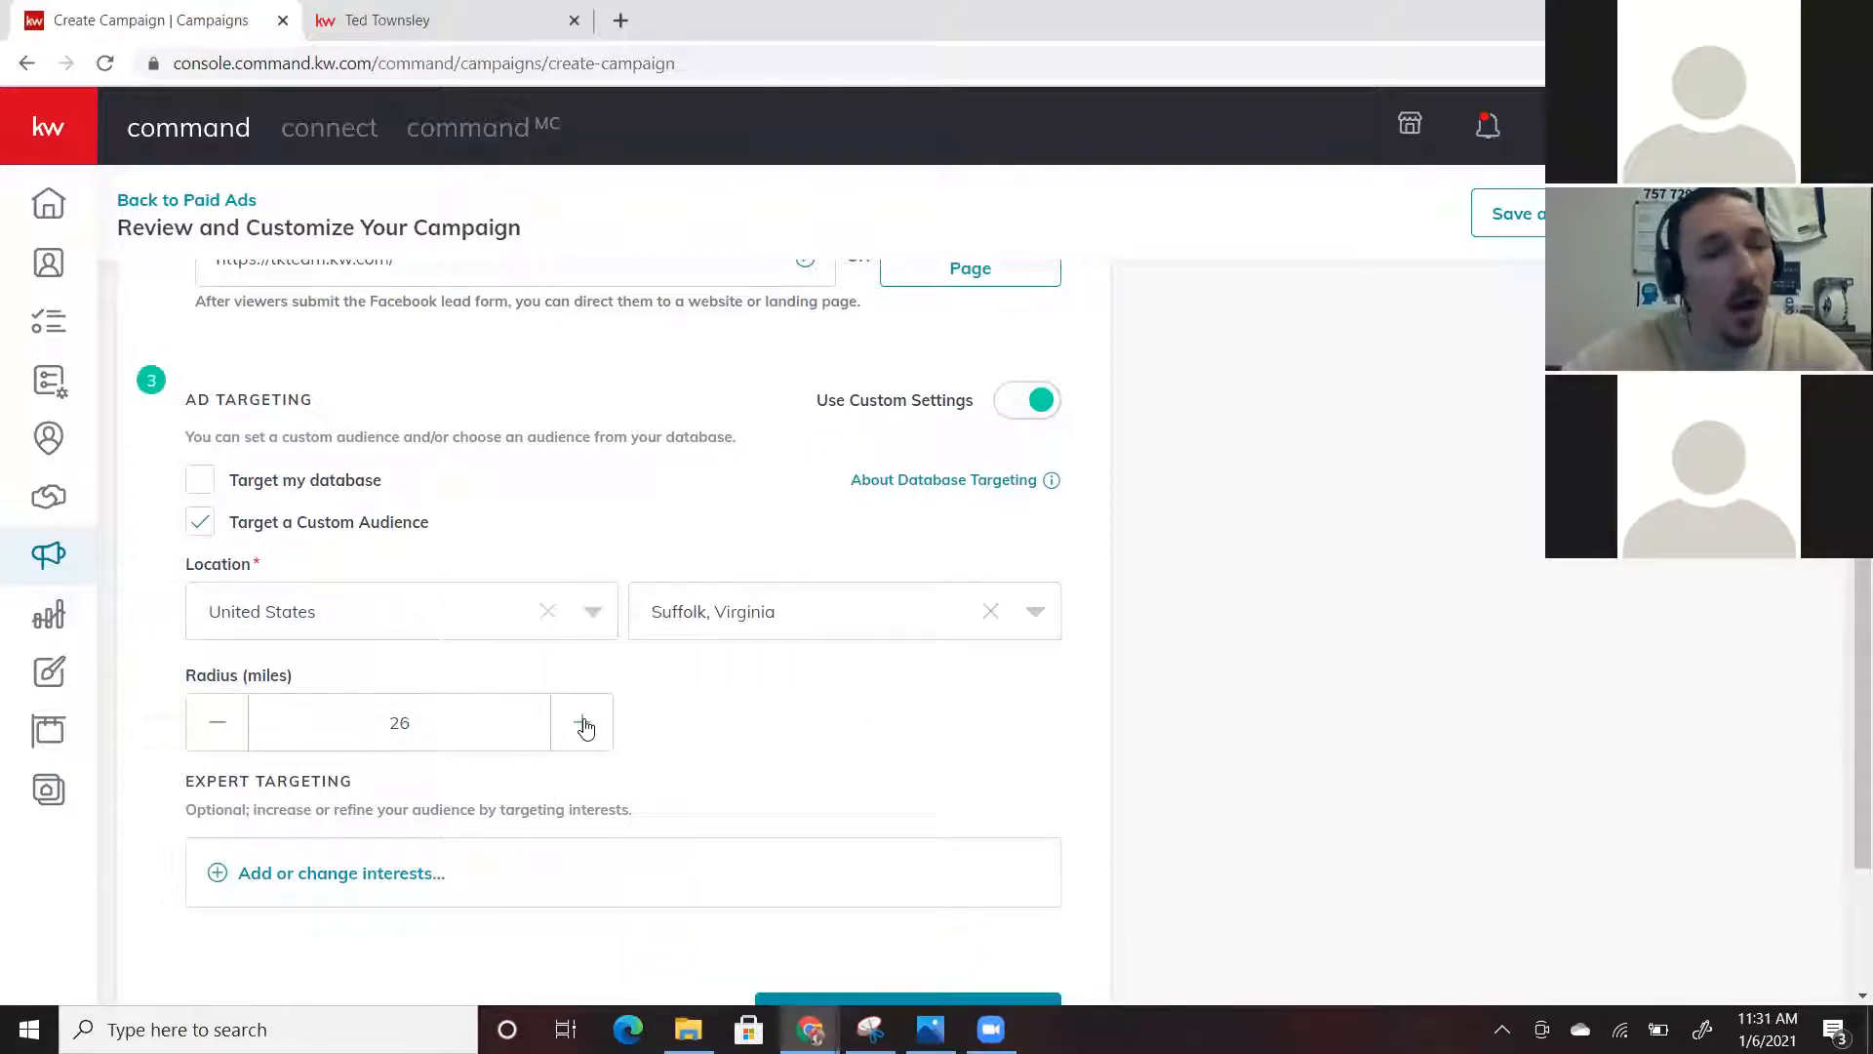
left_click(586, 726)
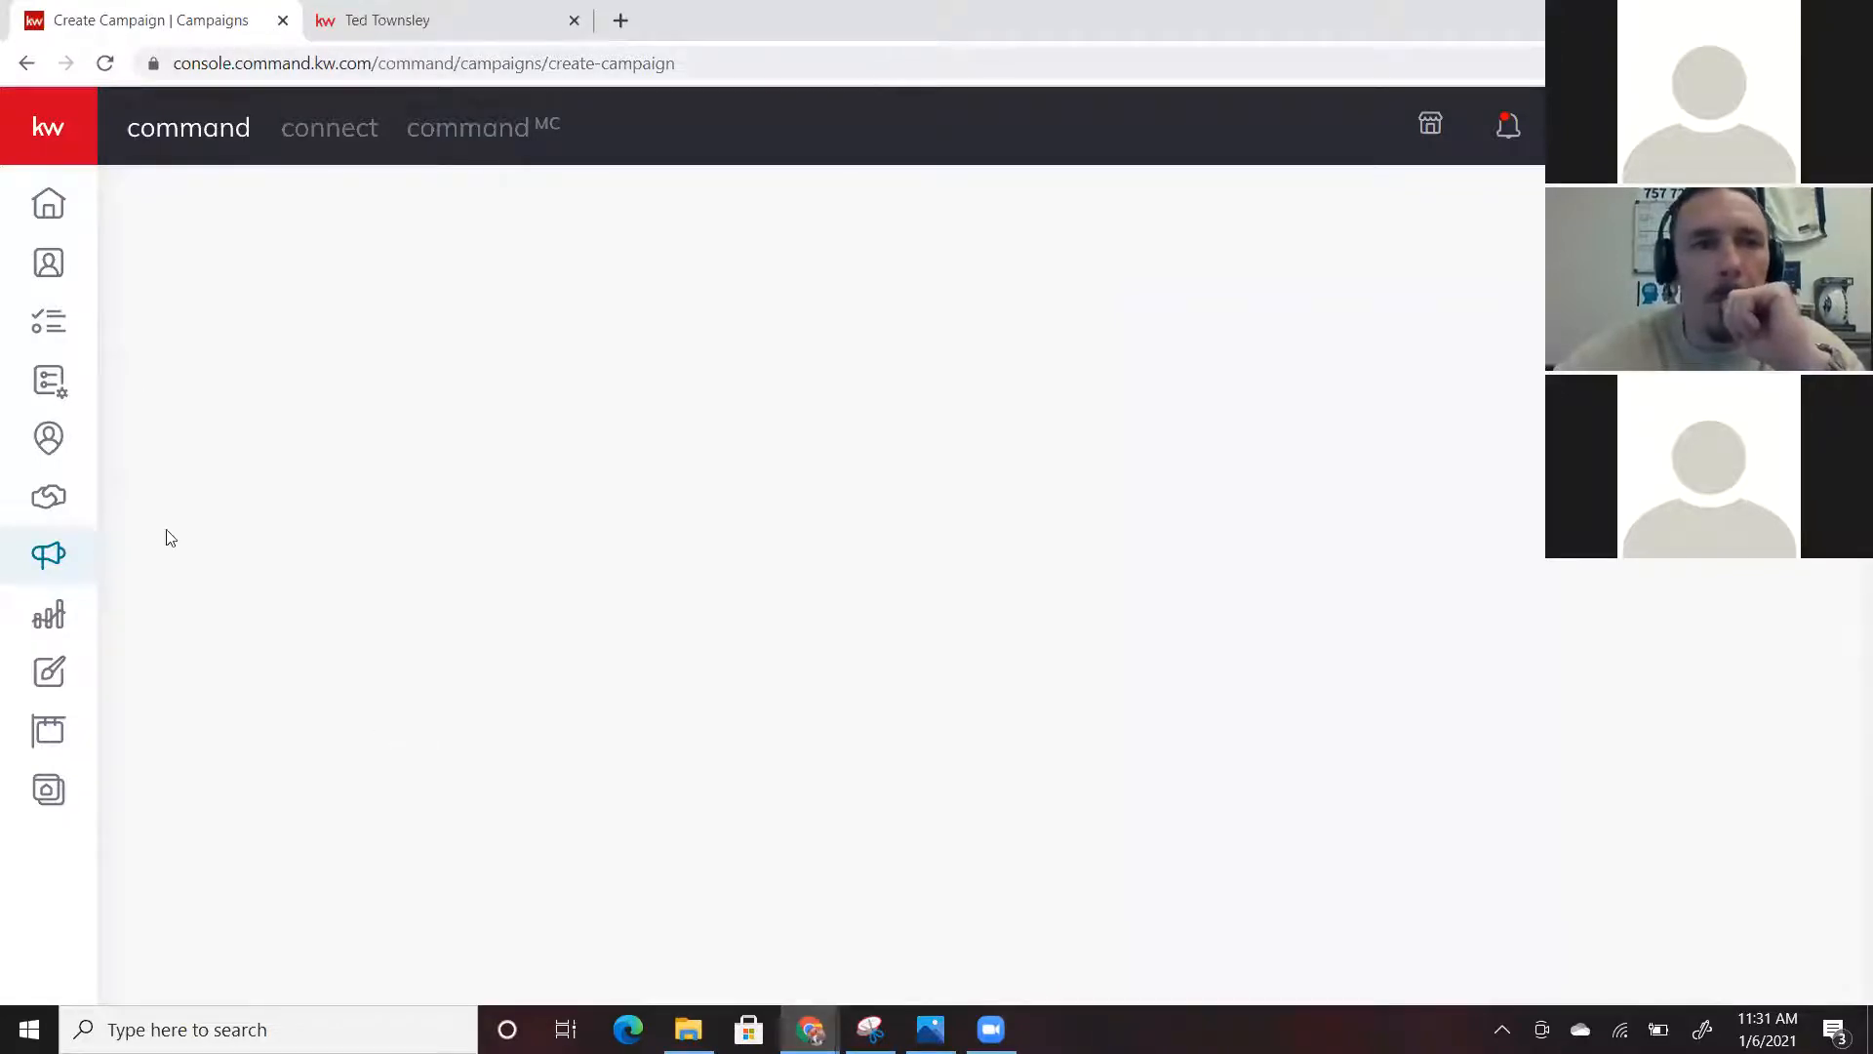
Reload the blank campaign page, confirming Reload in the 'Reload site?' dialog
left_click(105, 62)
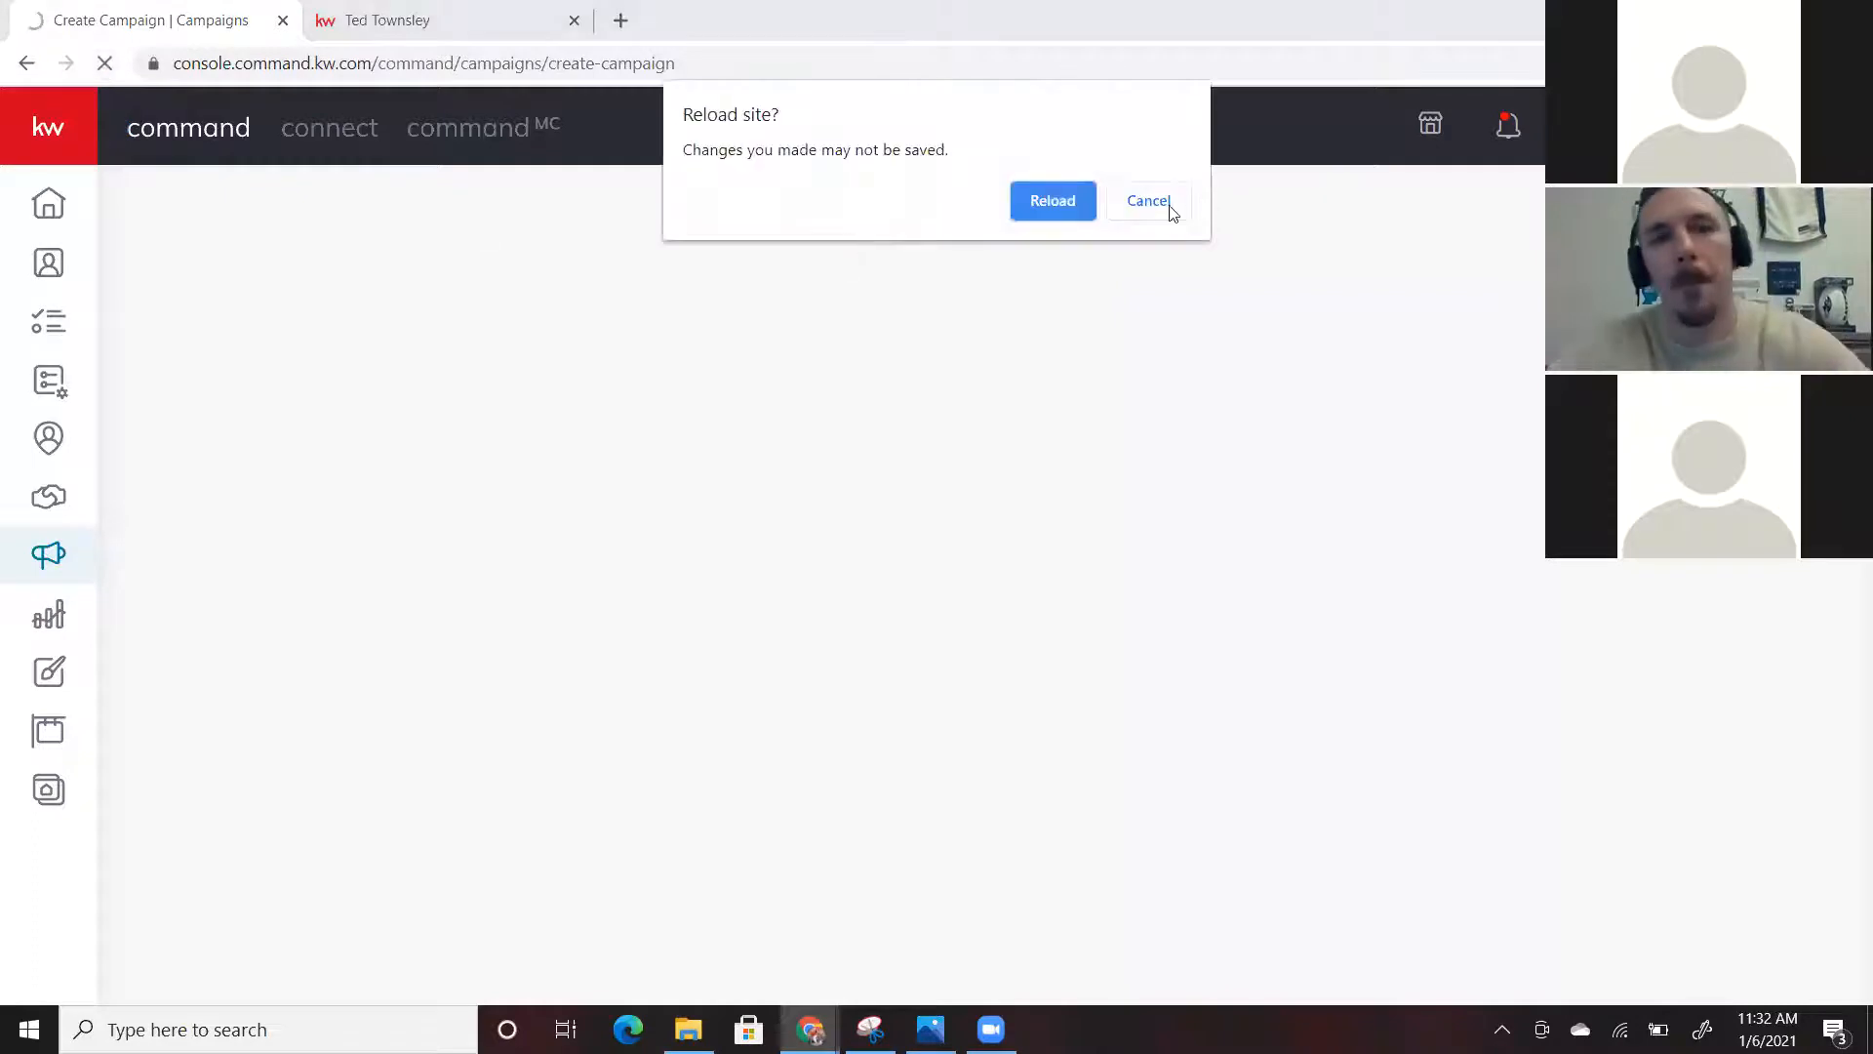
left_click(1166, 204)
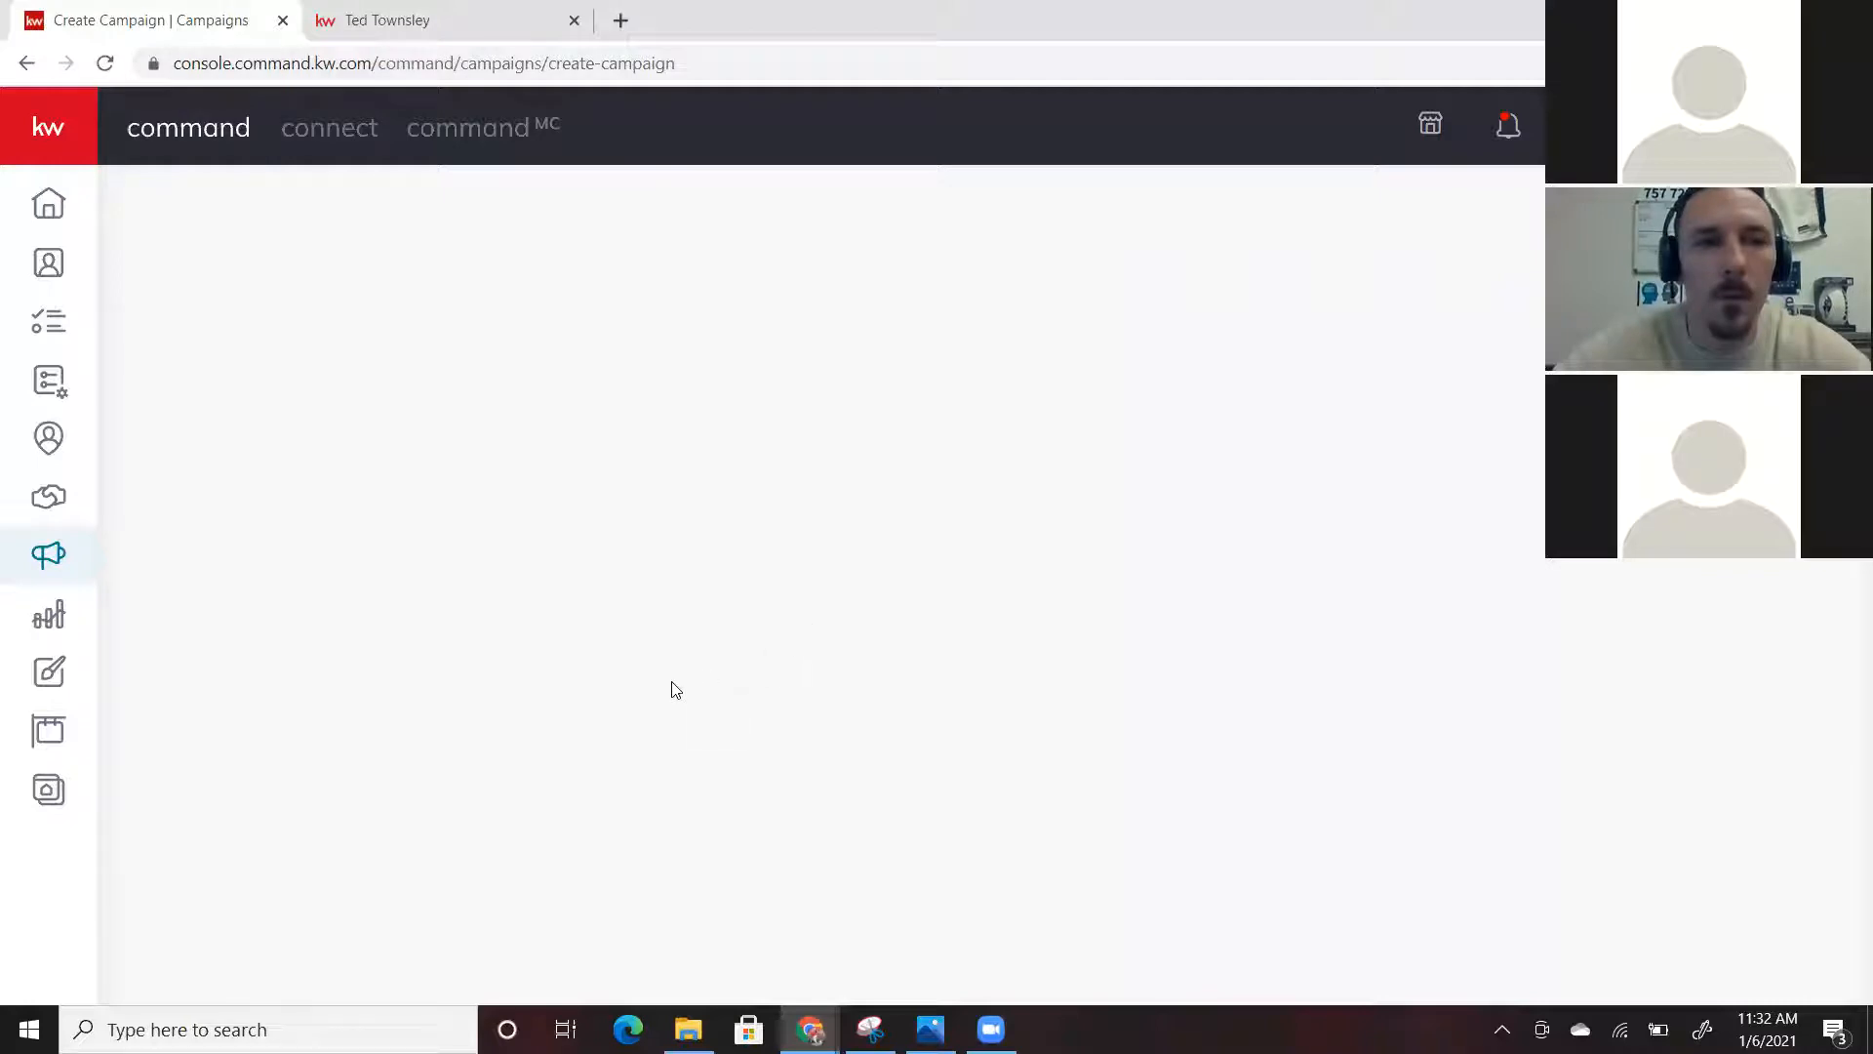
left_click(106, 64)
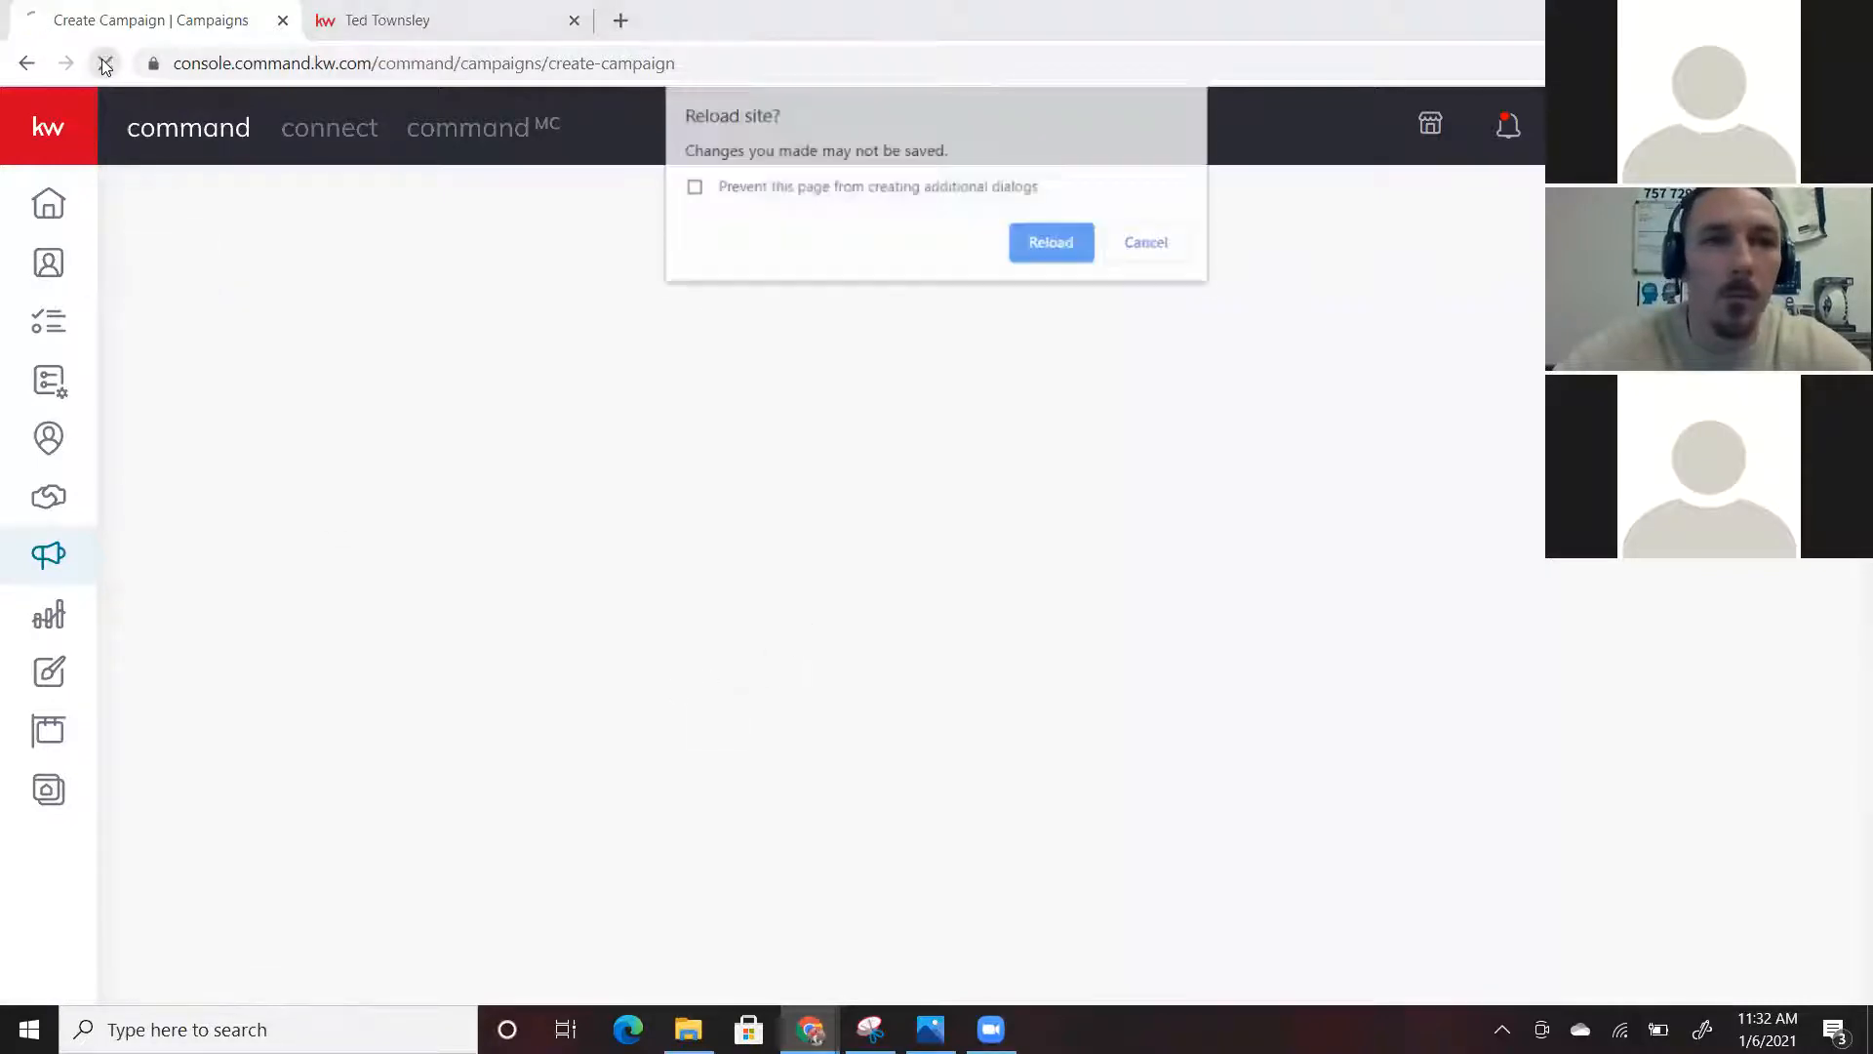
left_click(1050, 240)
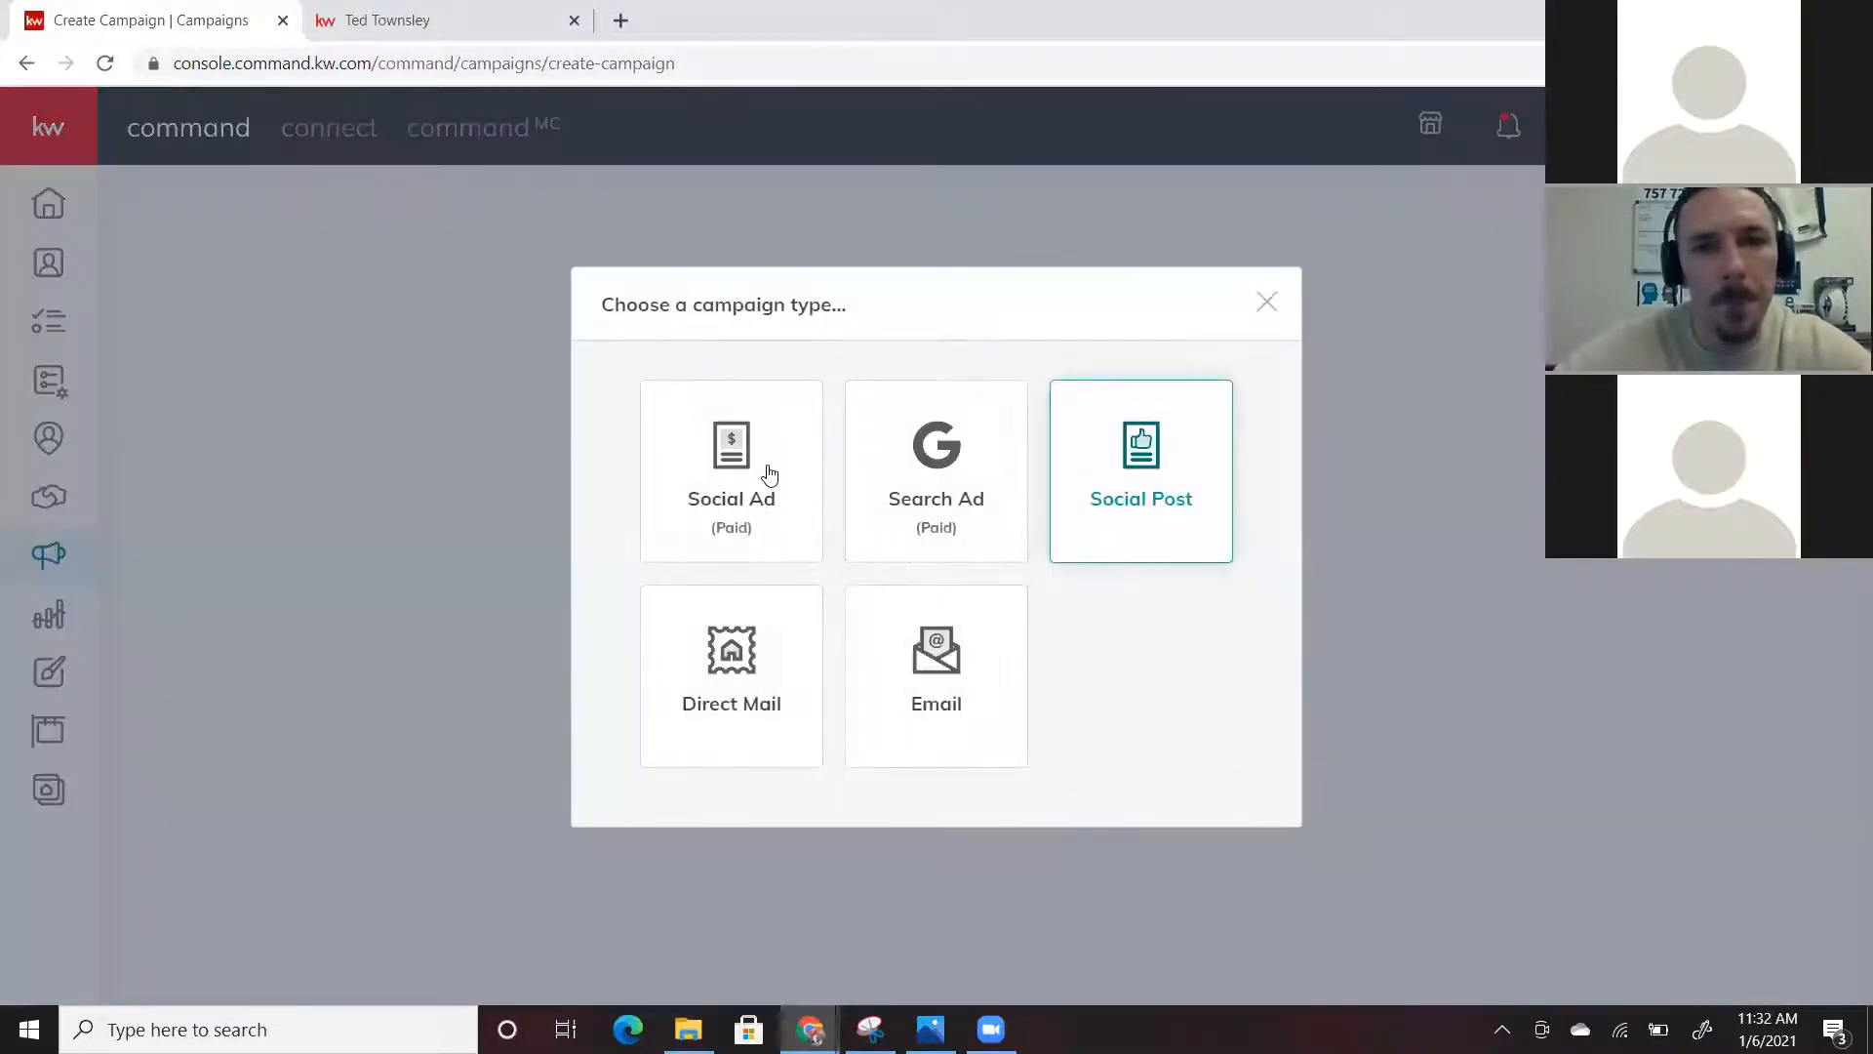
Start a Social Ad named 'test', then abandon it for the Campaigns Dashboard
left_click(770, 472)
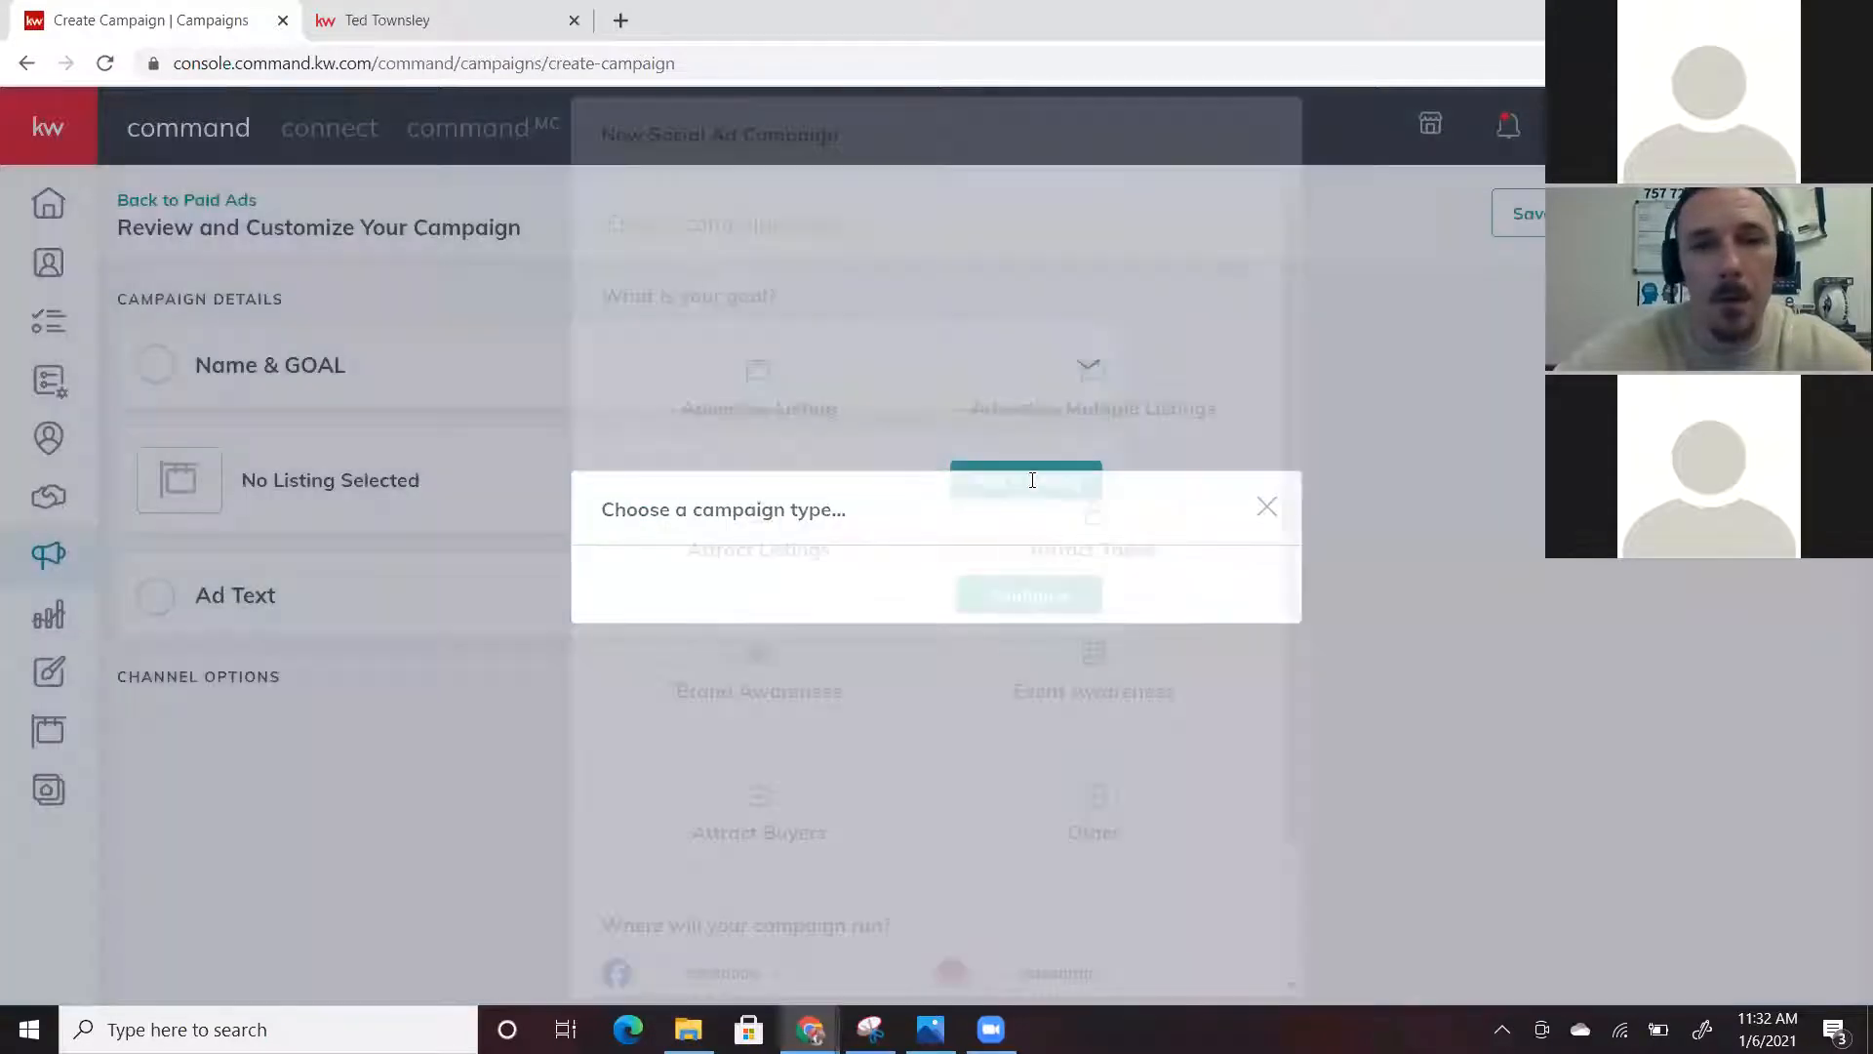
left_click(692, 221)
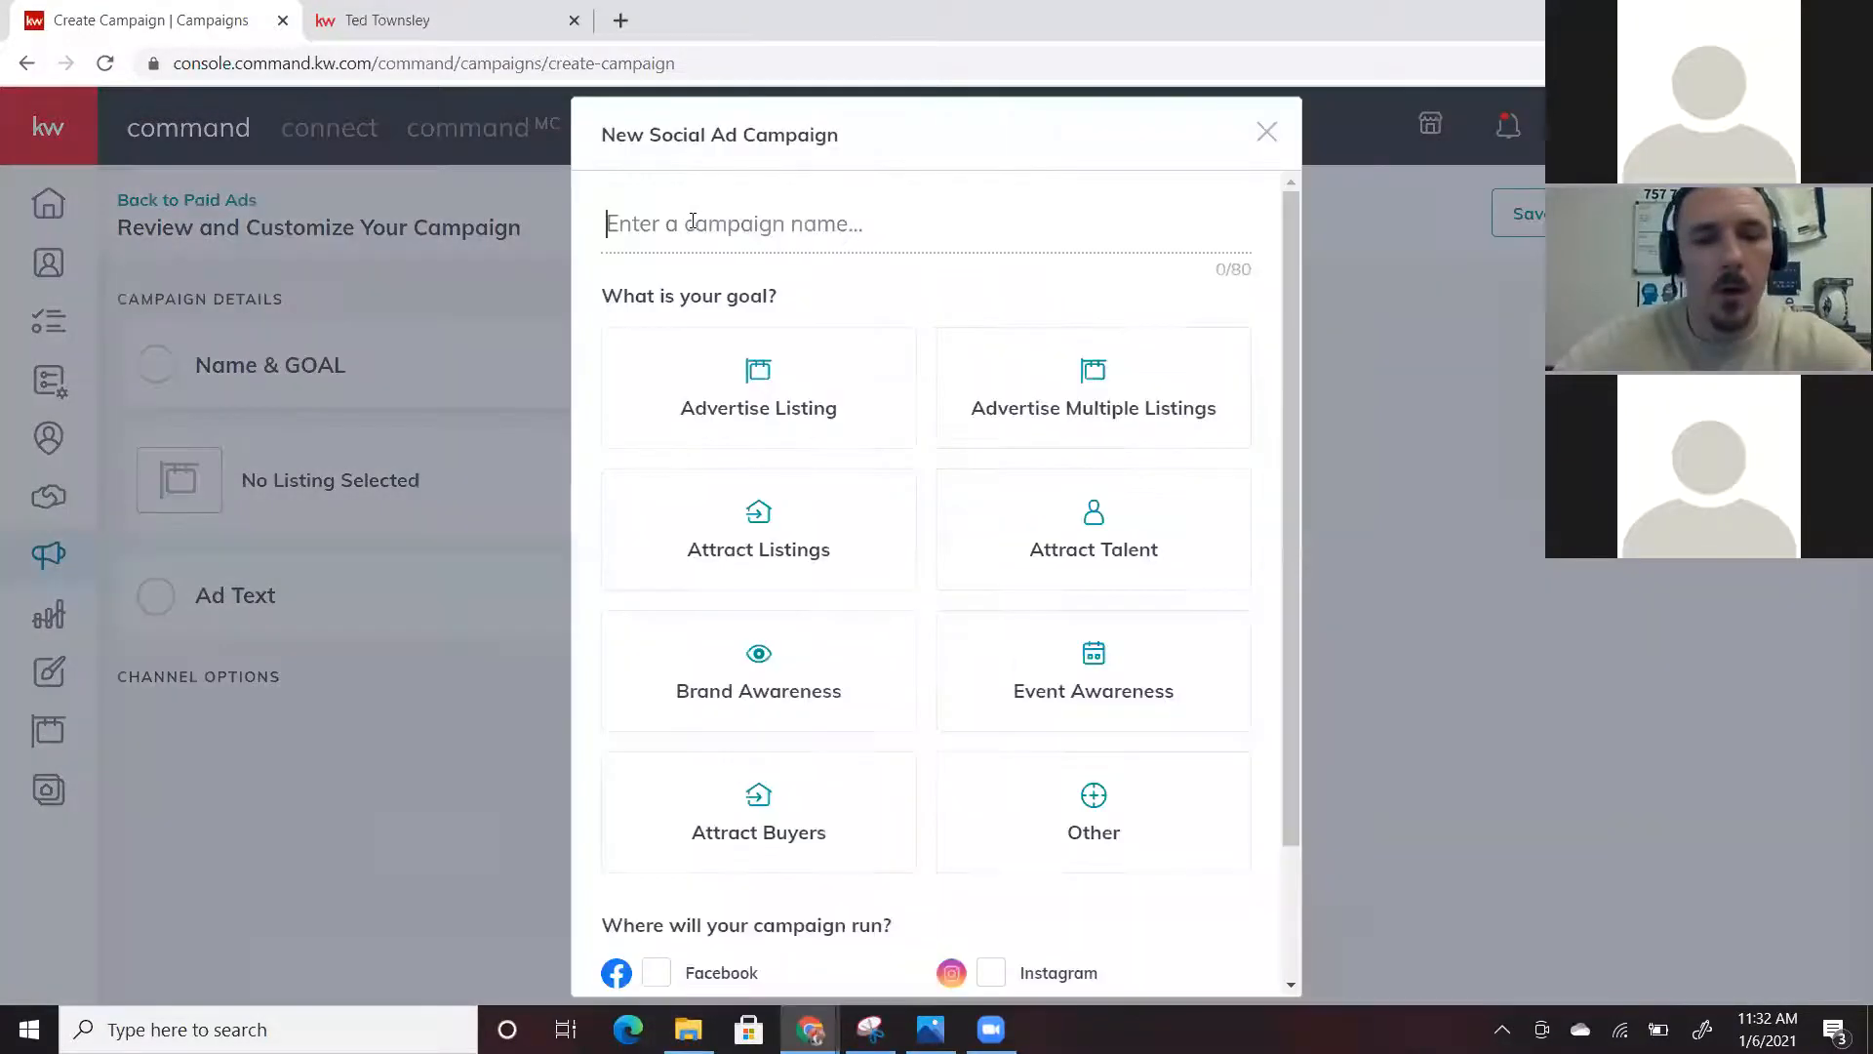
type("e")
key("BackSpace")
type("test")
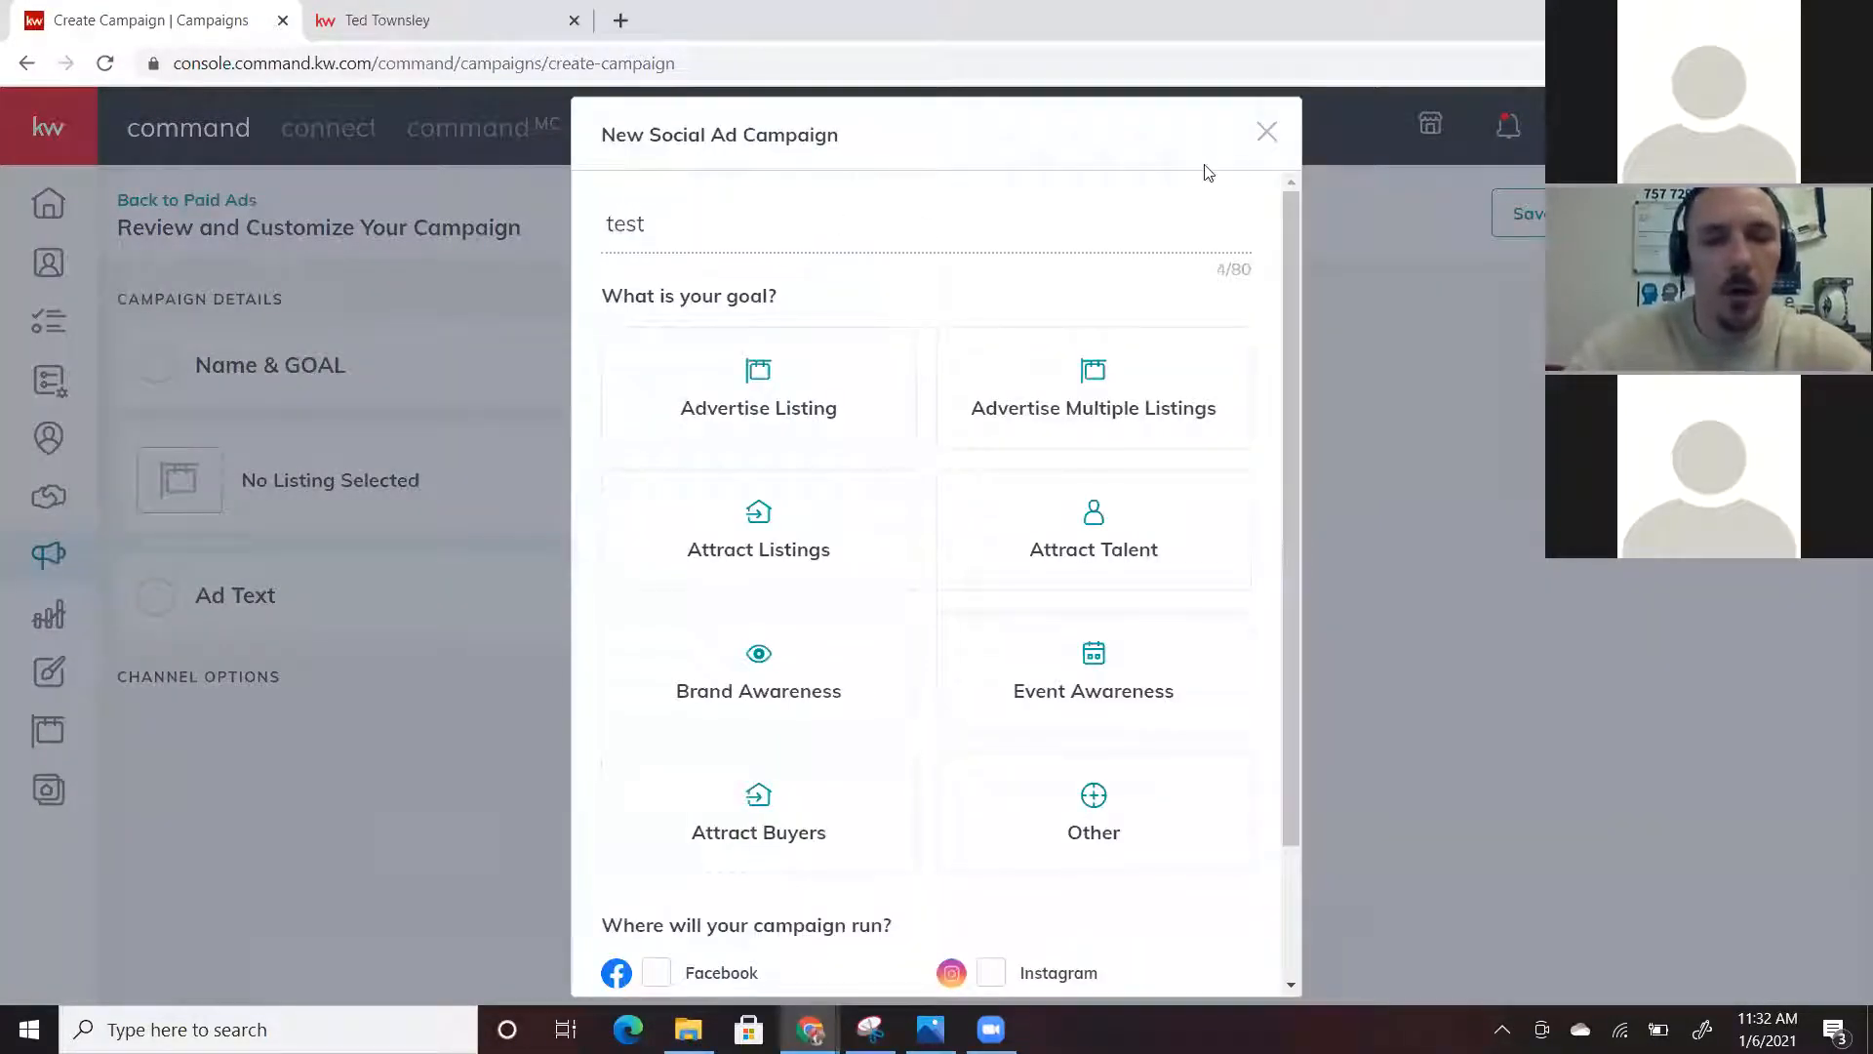
left_click(56, 560)
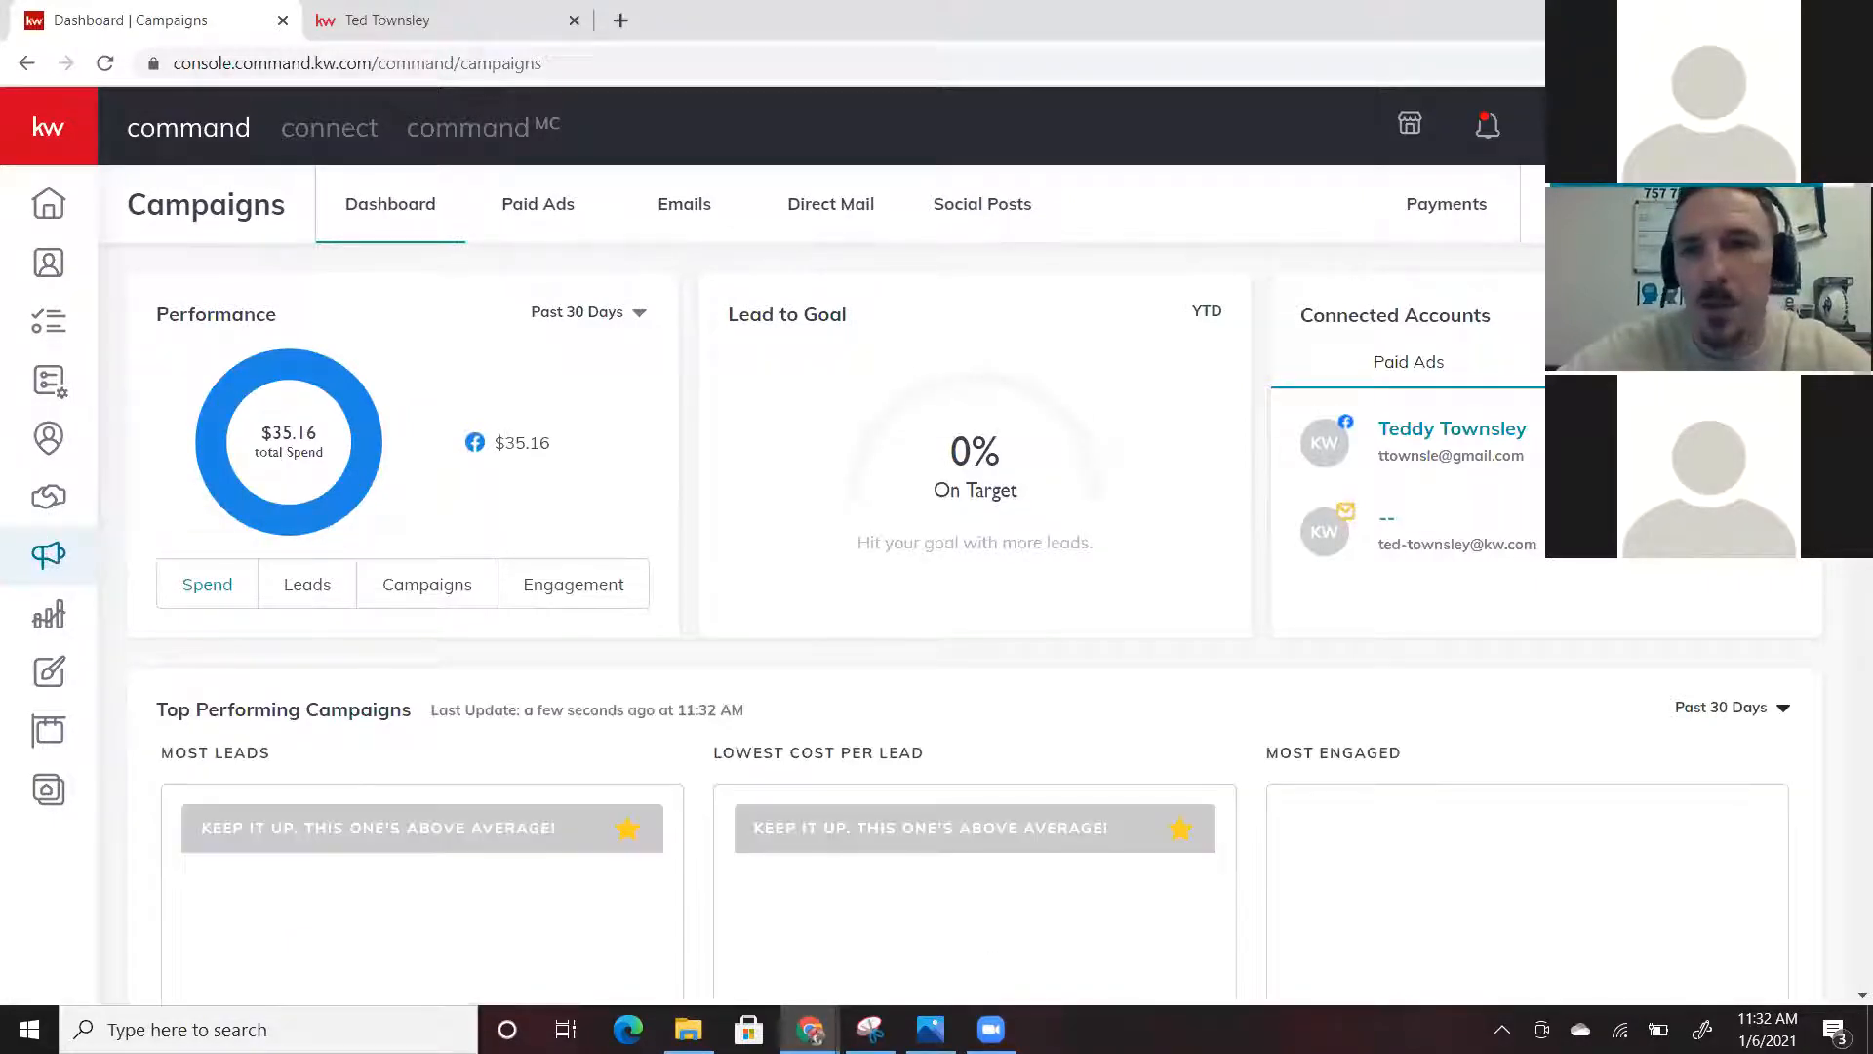
Duplicate the active Washington Drive campaign from Paid Ads and customize the copy
left_click(1695, 204)
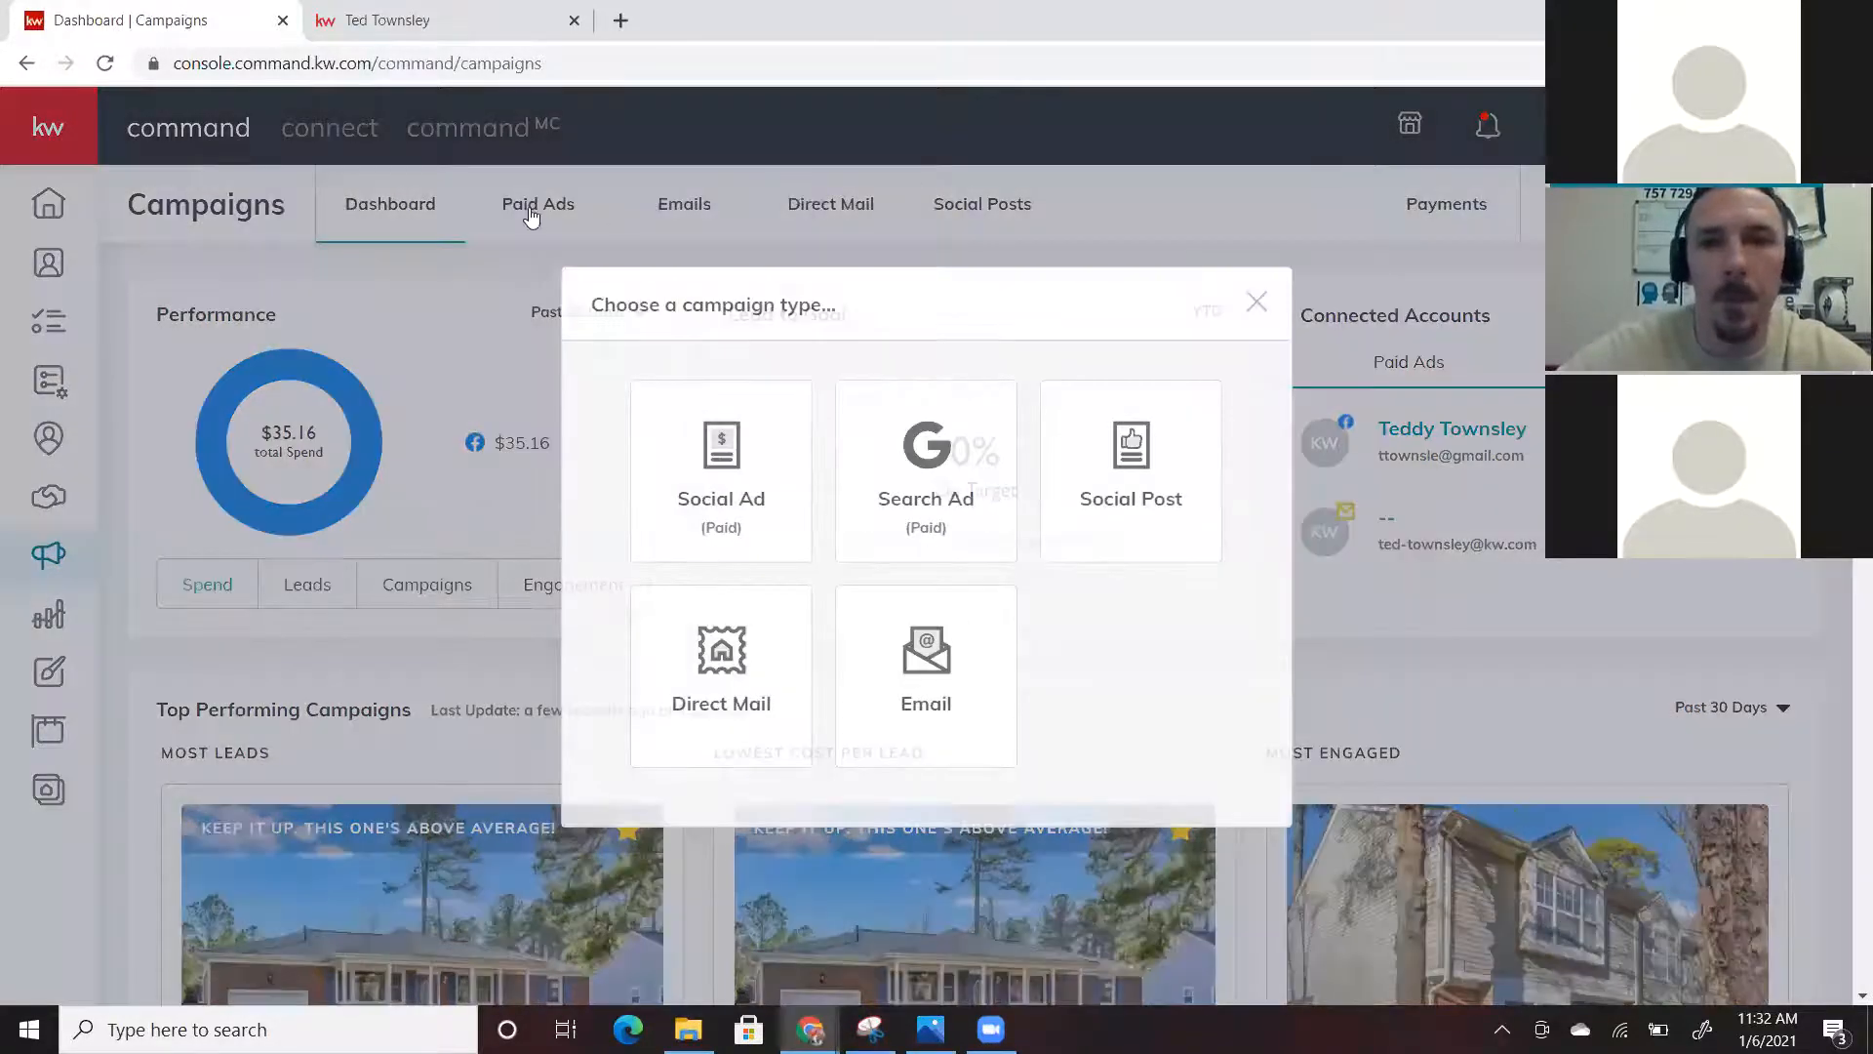
left_click(722, 469)
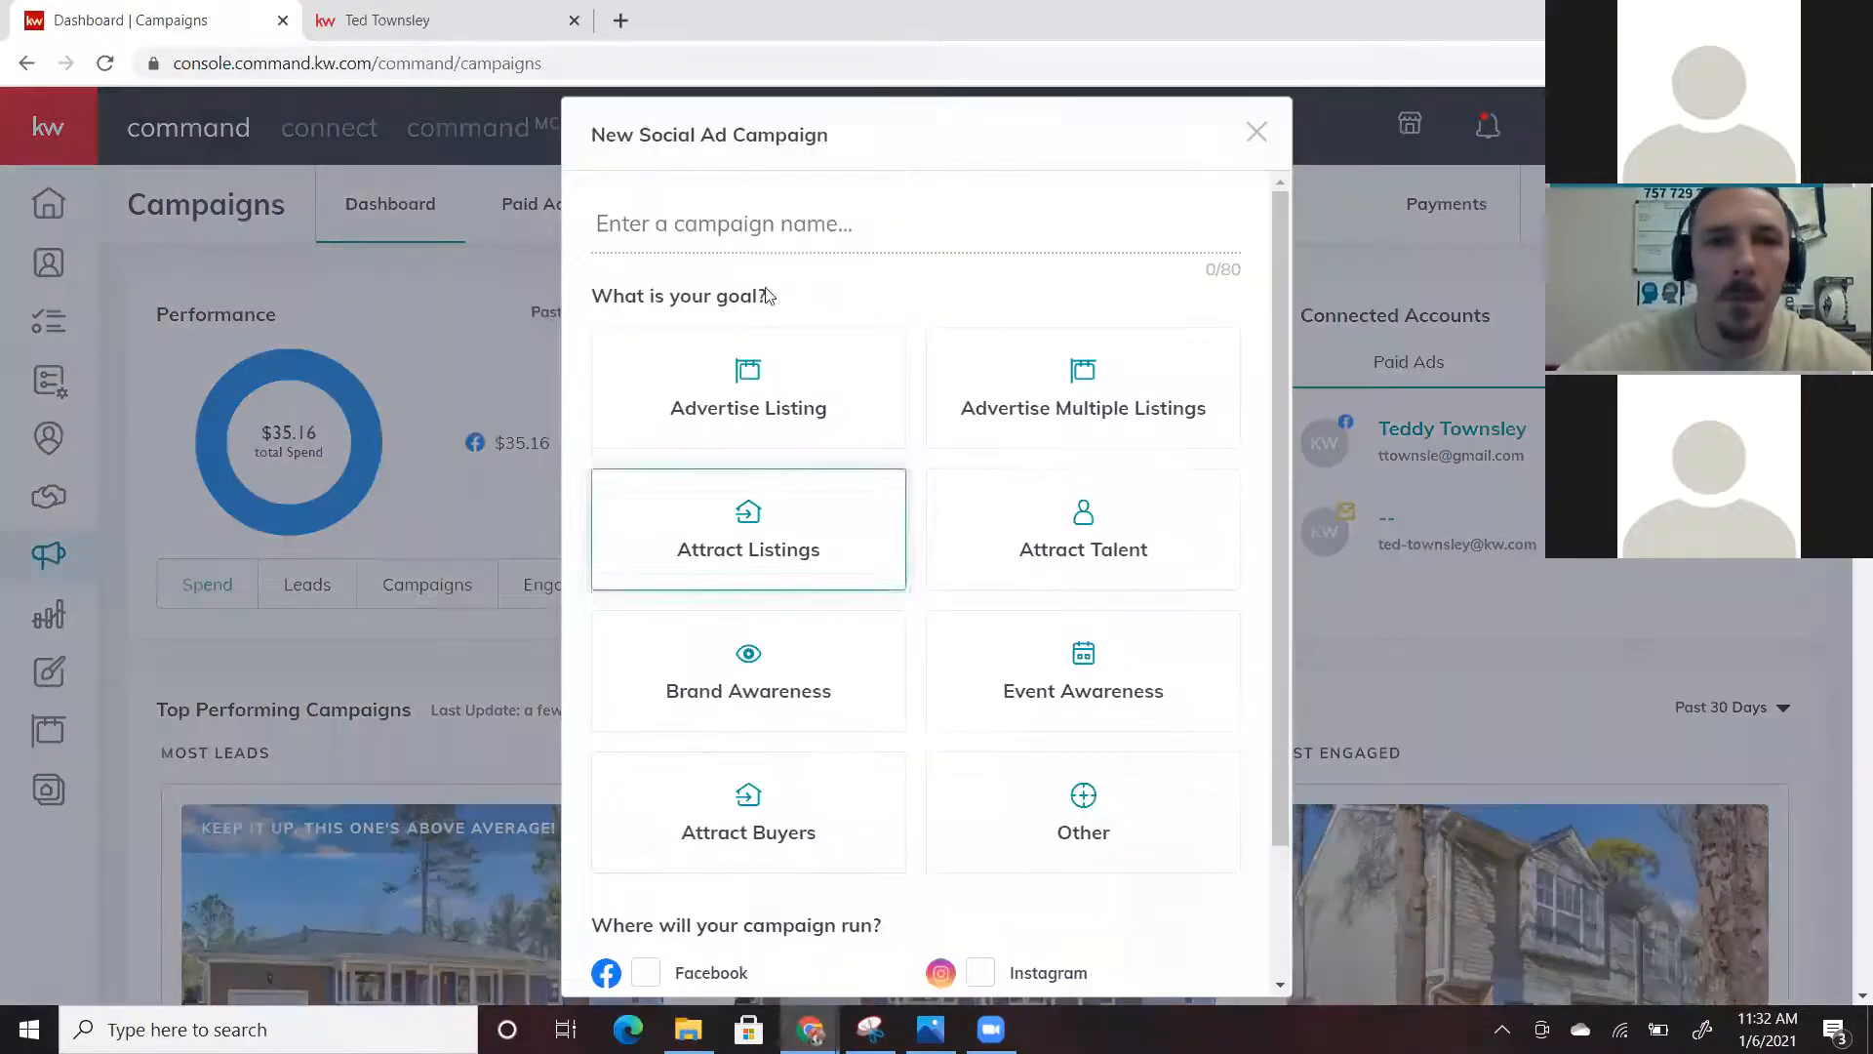
left_click(1390, 716)
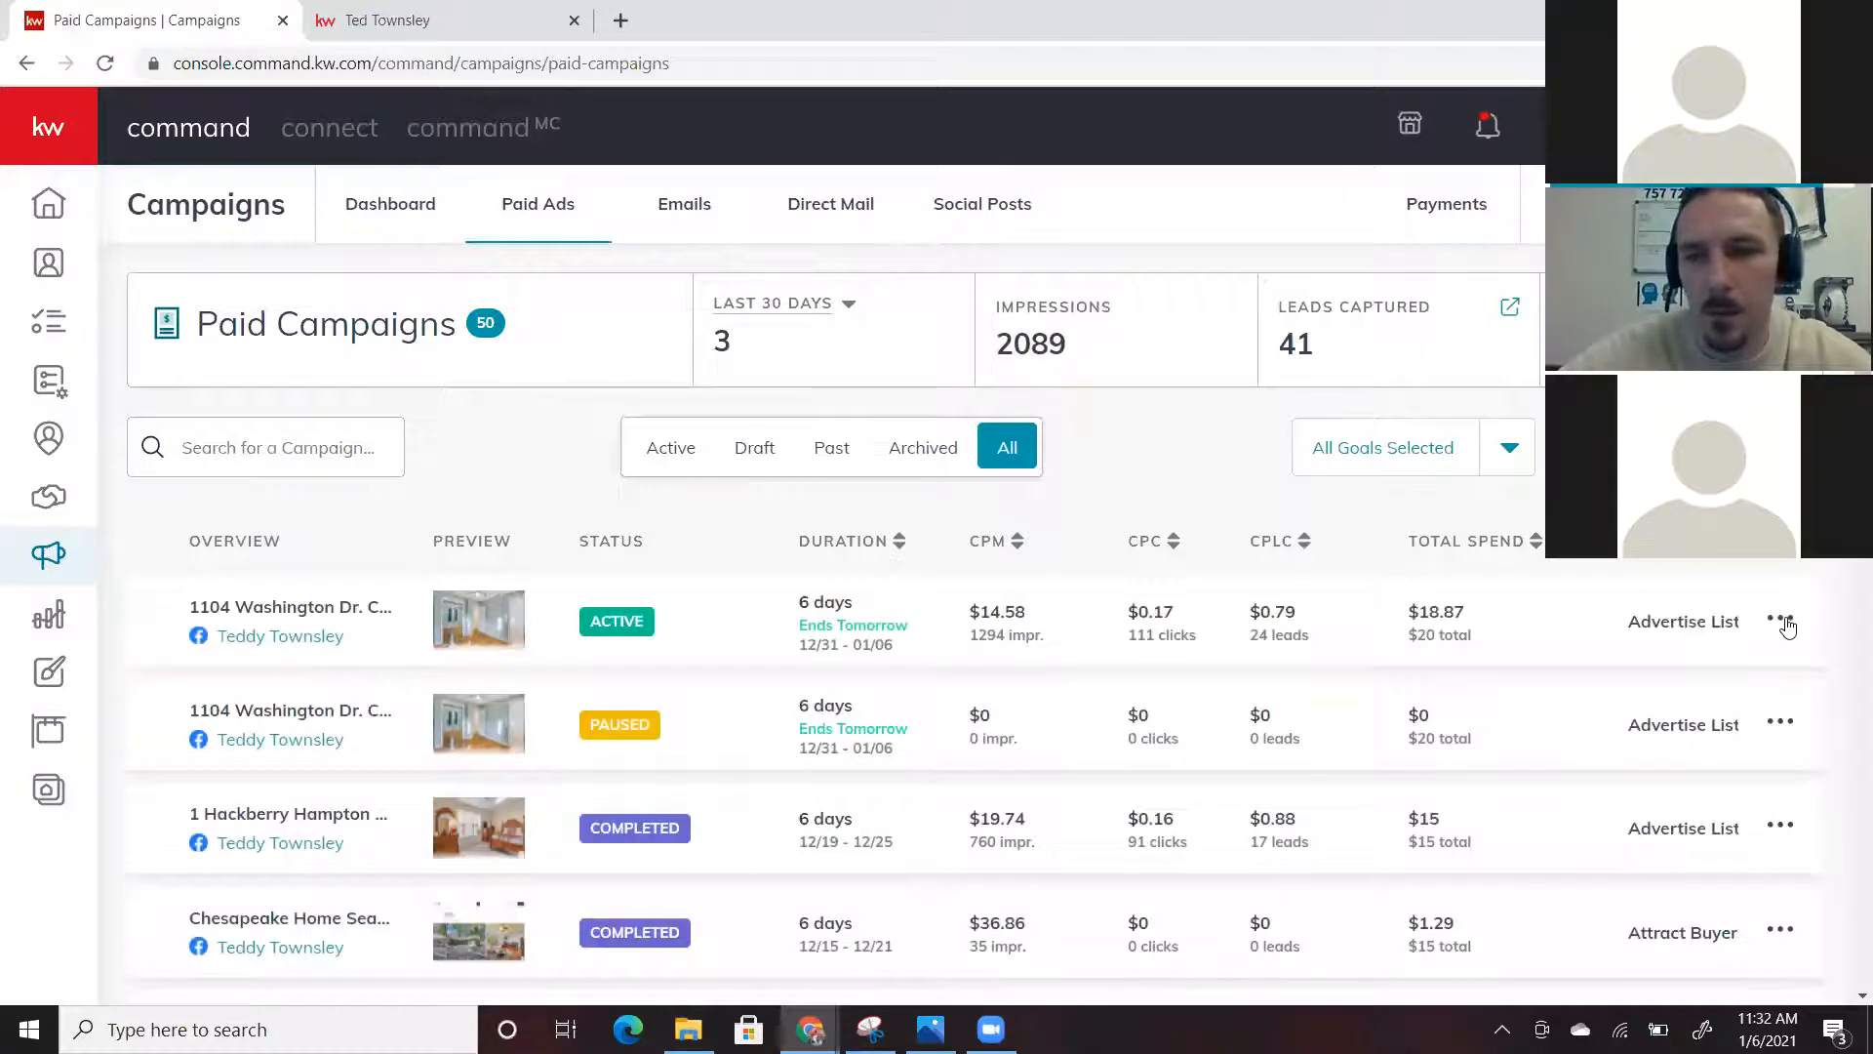
left_click(1784, 622)
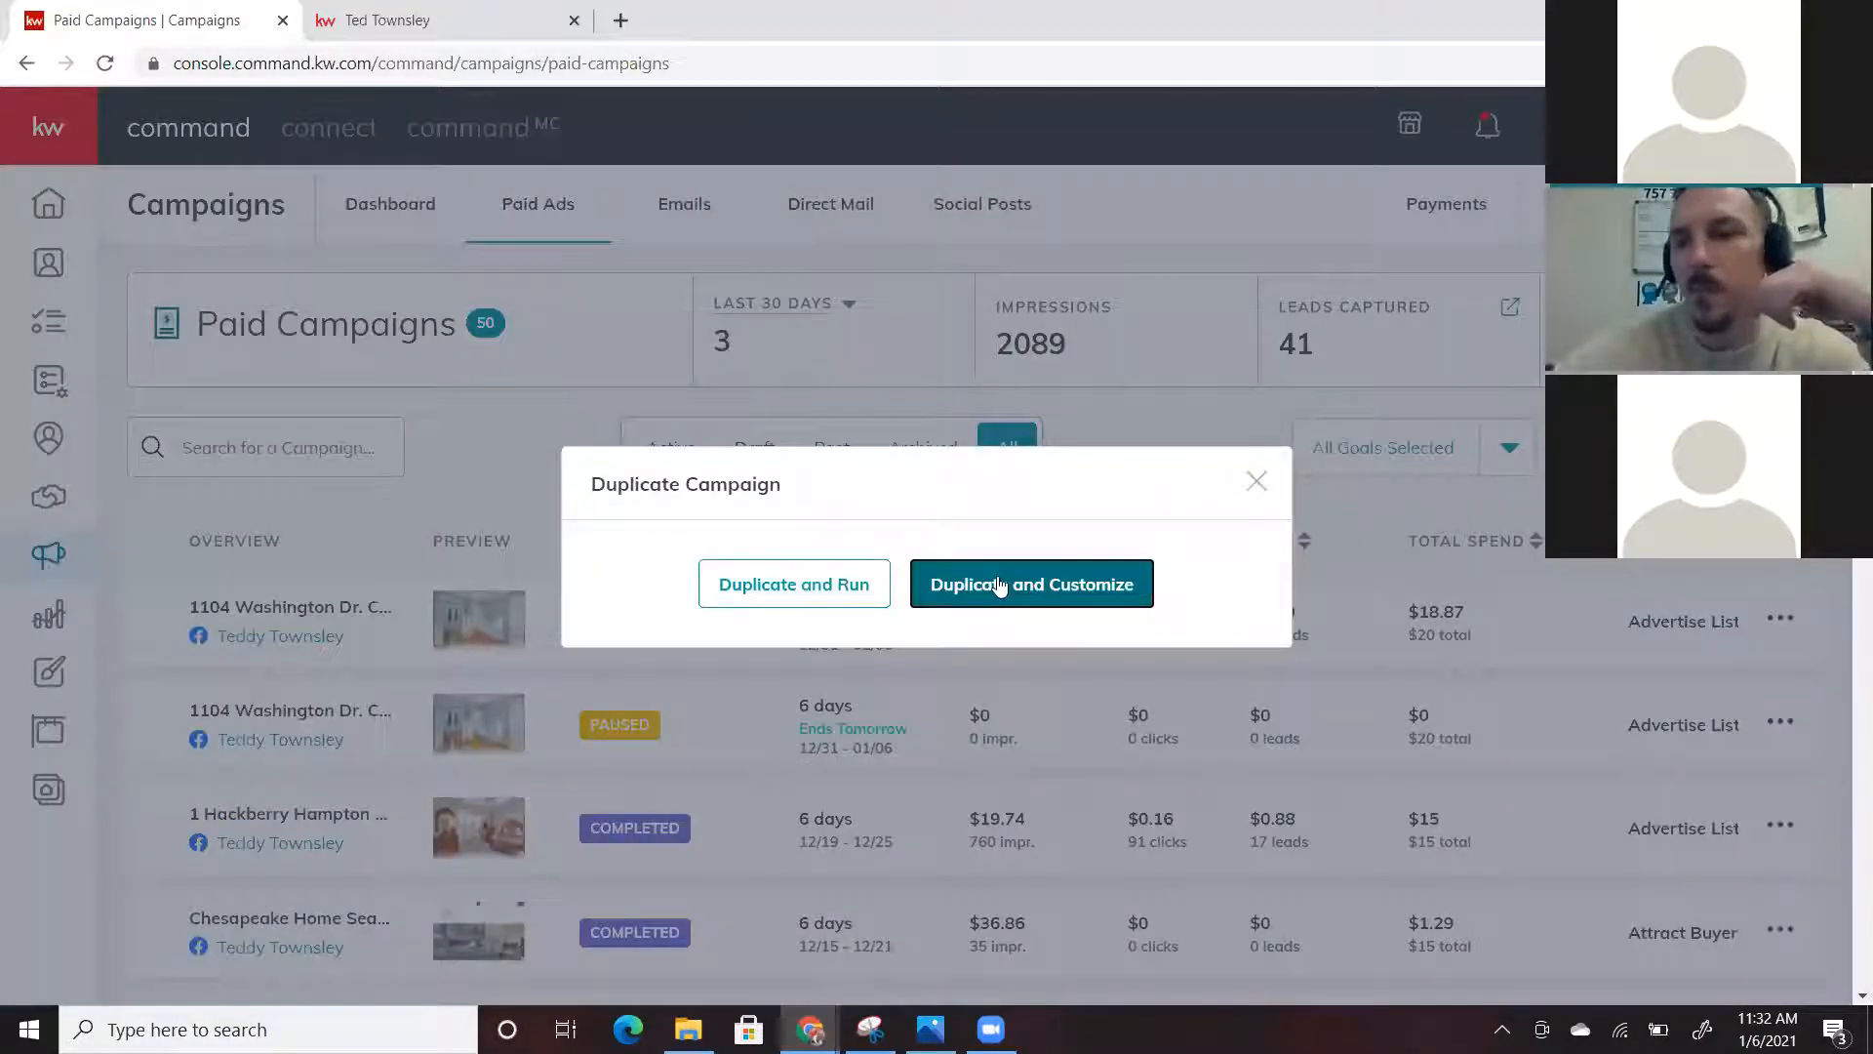
left_click(997, 584)
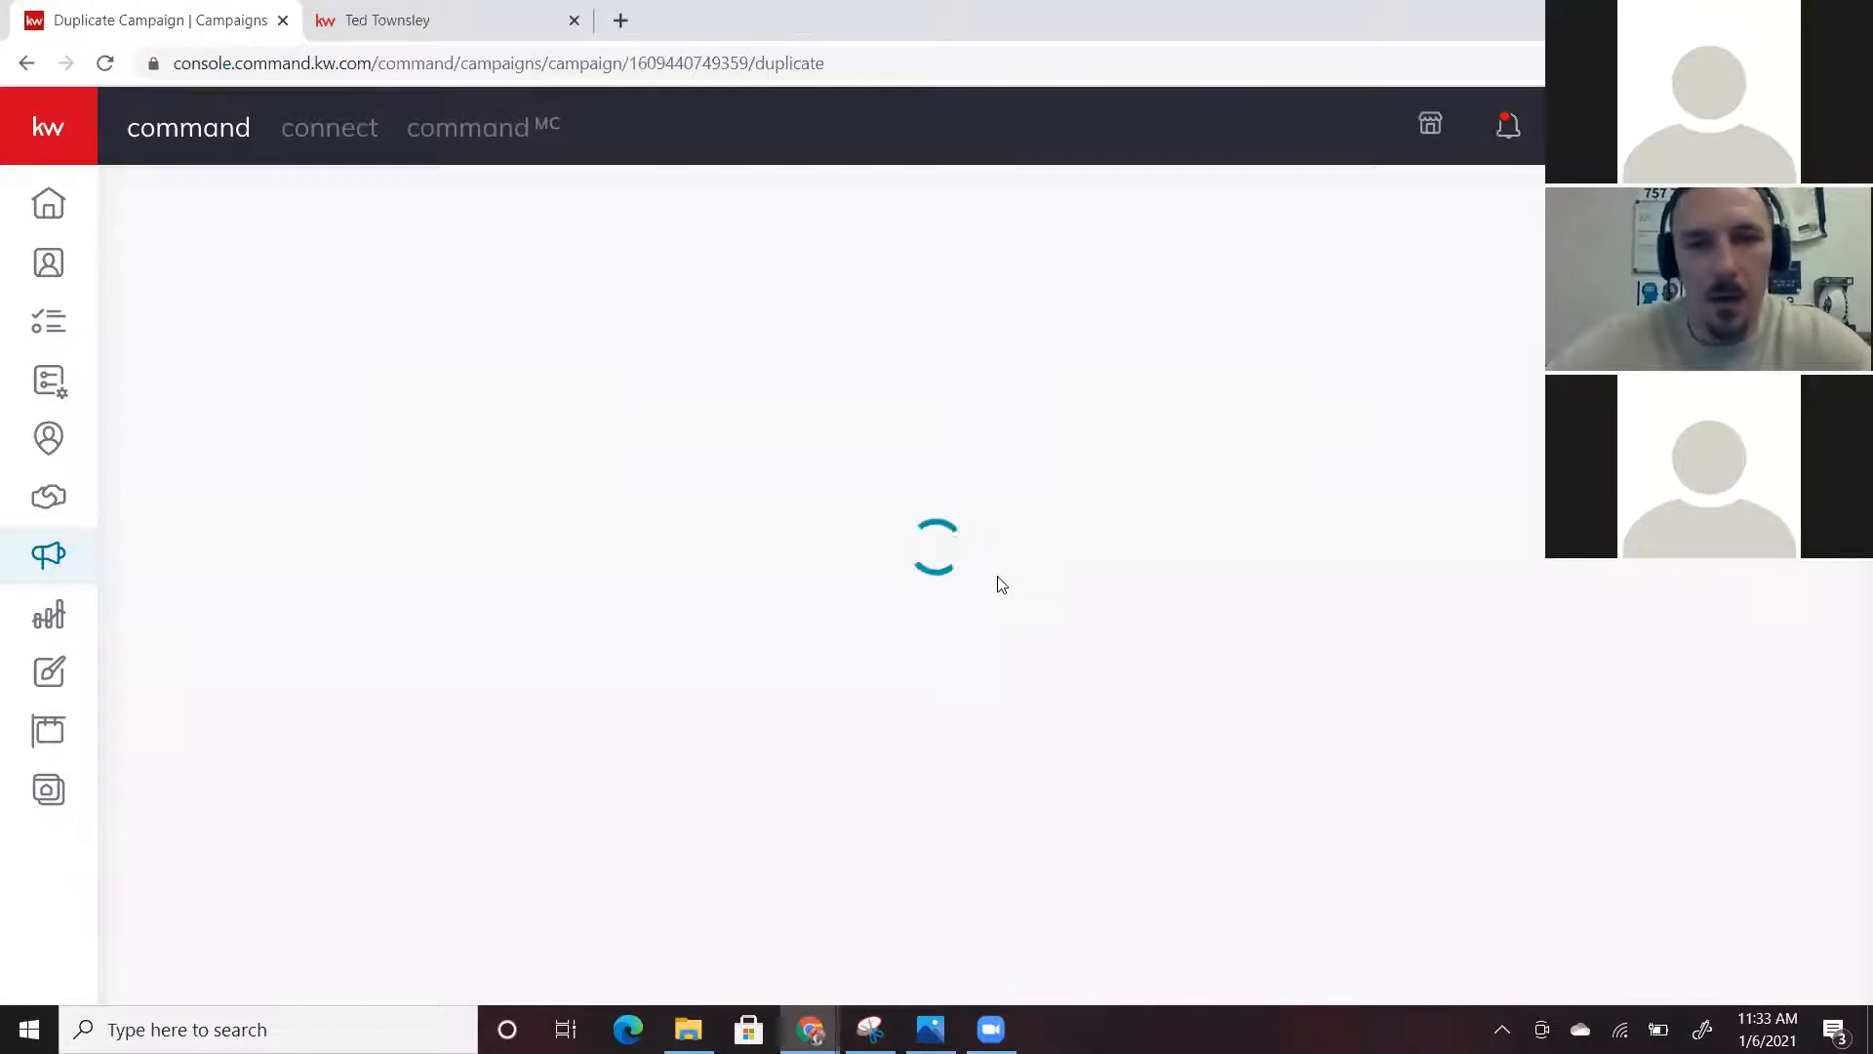
Expand Duration & Budget to review the Jan 7–13, 2021 schedule and $20 budget
scroll(845, 803, "down", 2)
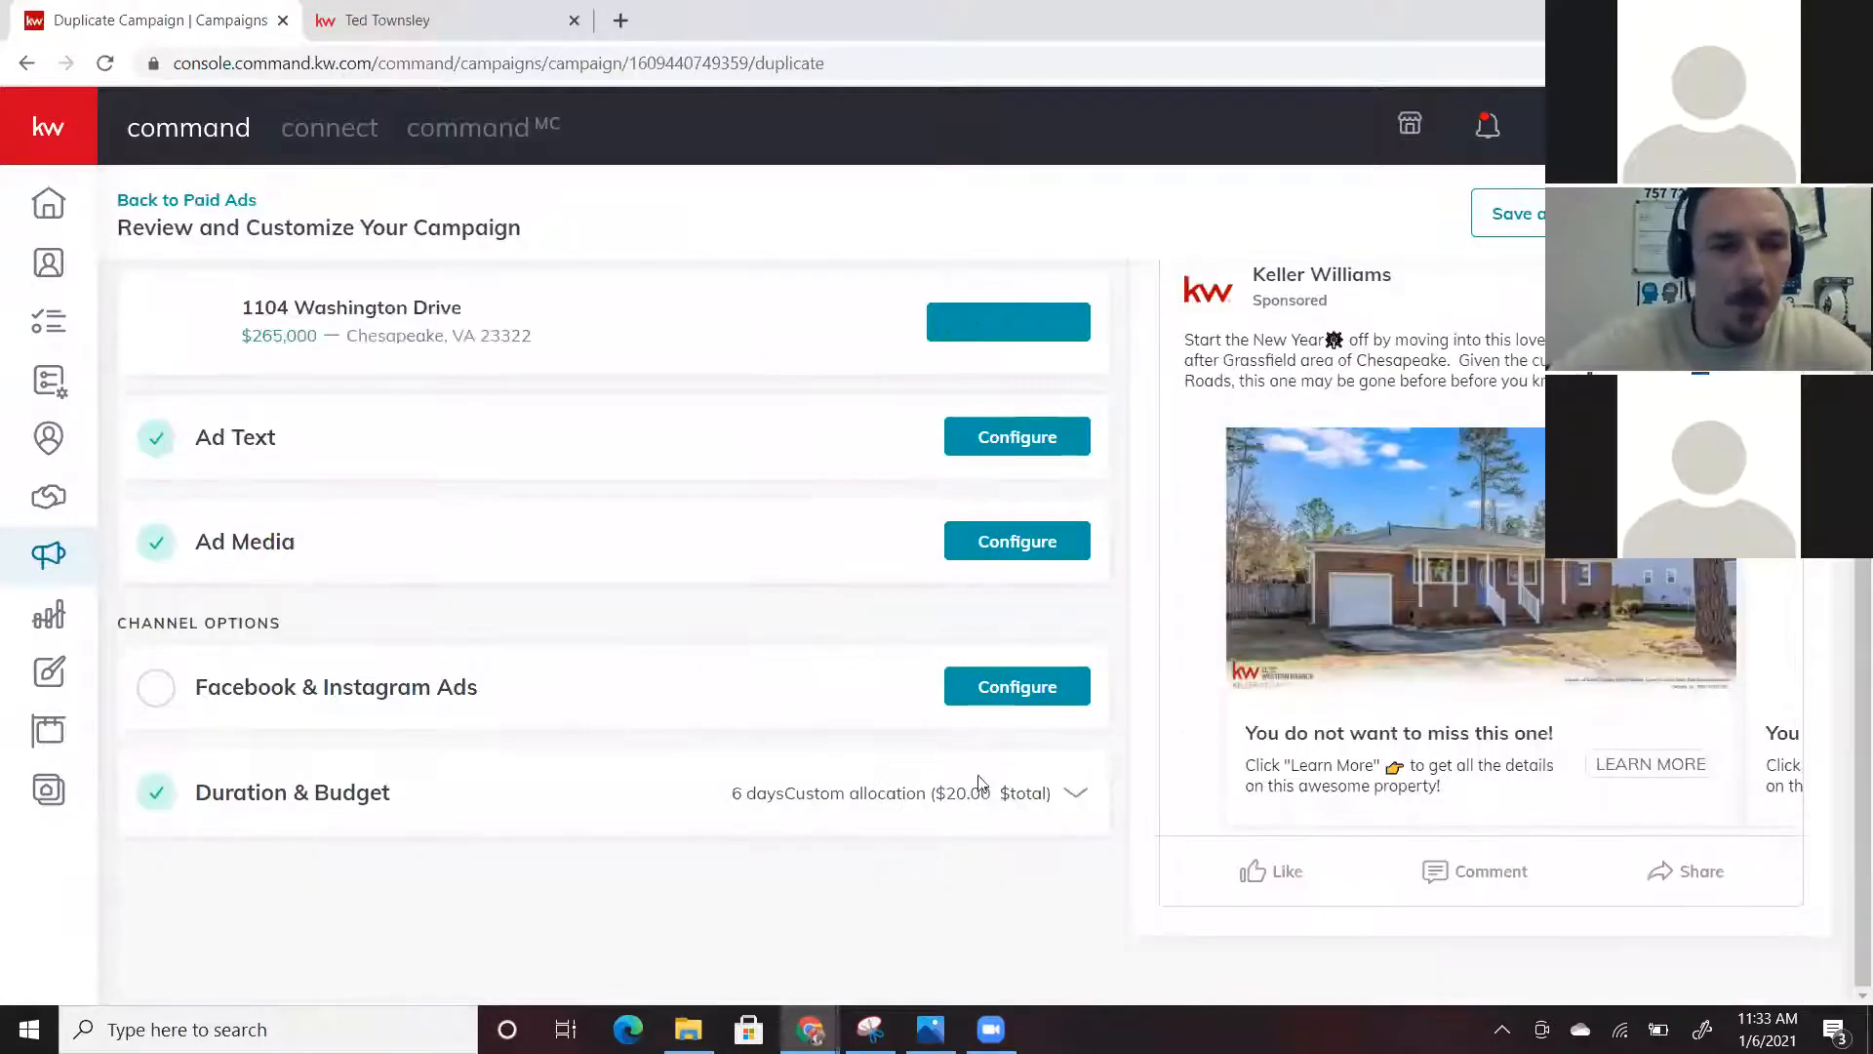
left_click(717, 793)
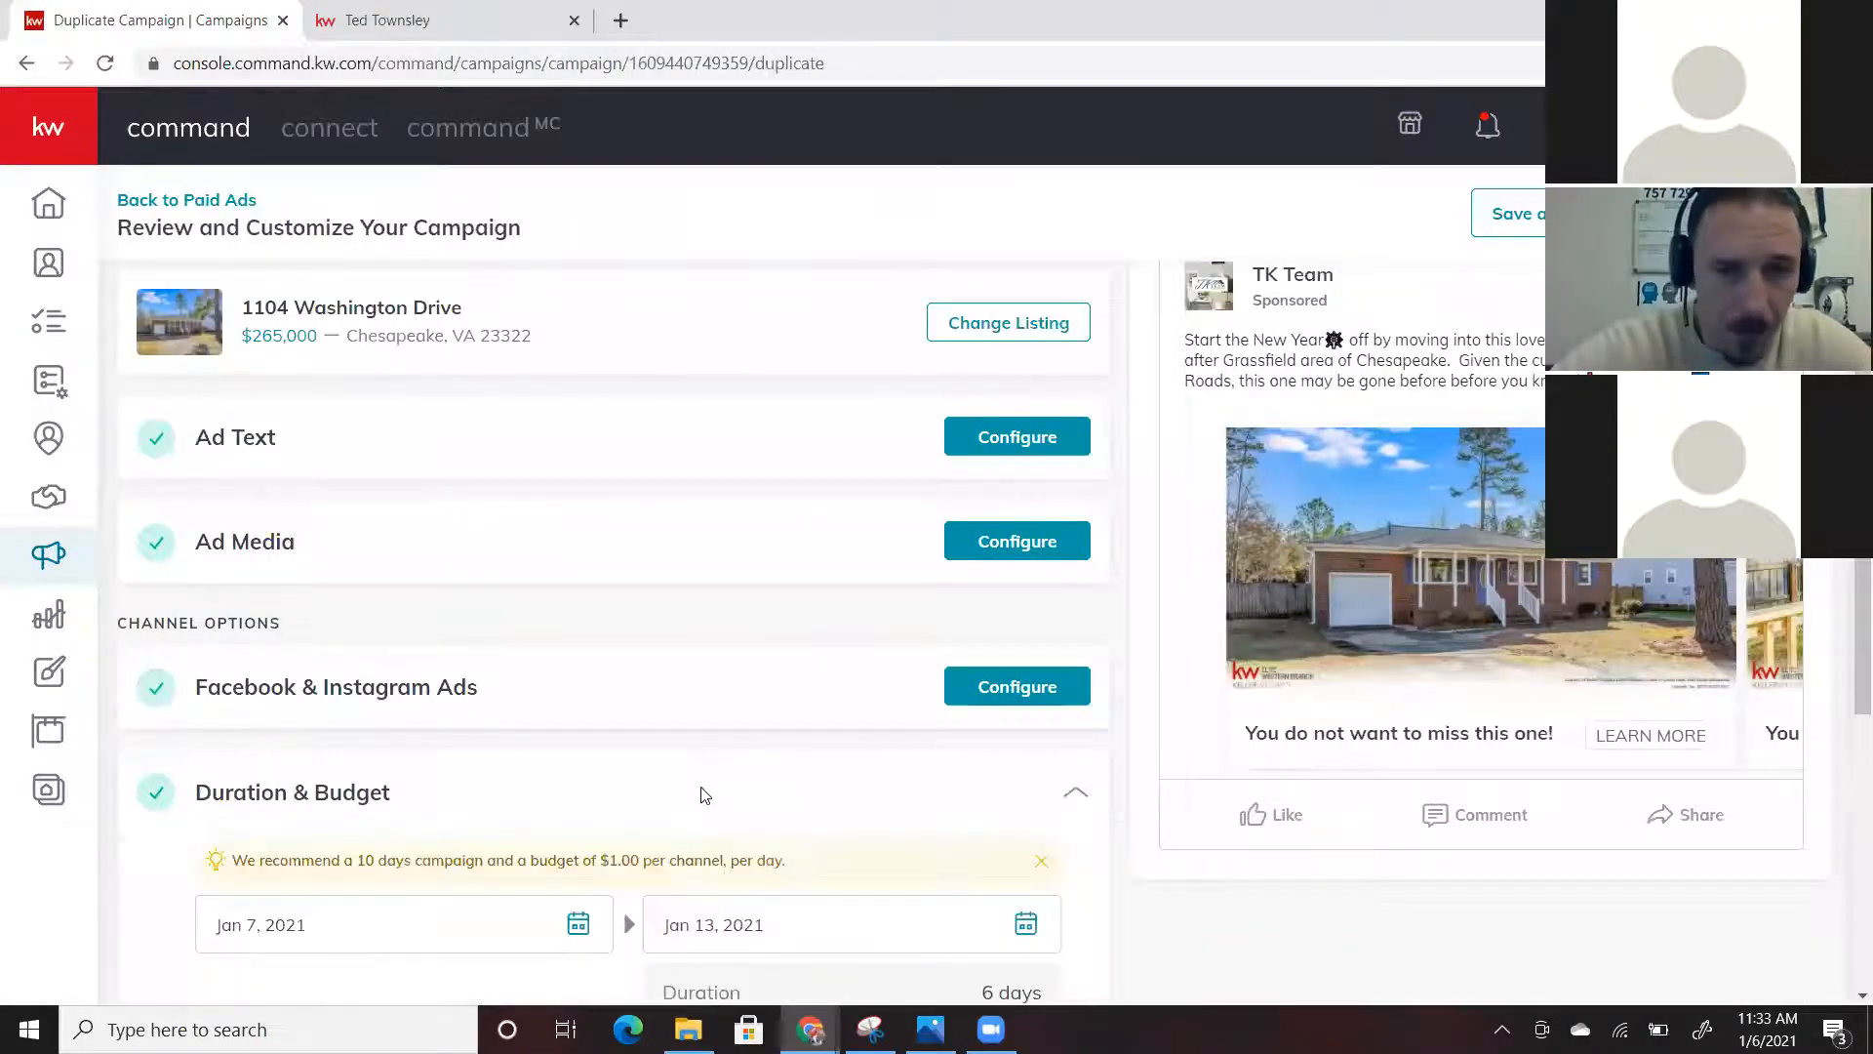
scroll(708, 790, "down", 6)
scroll(1272, 626, "up", 3)
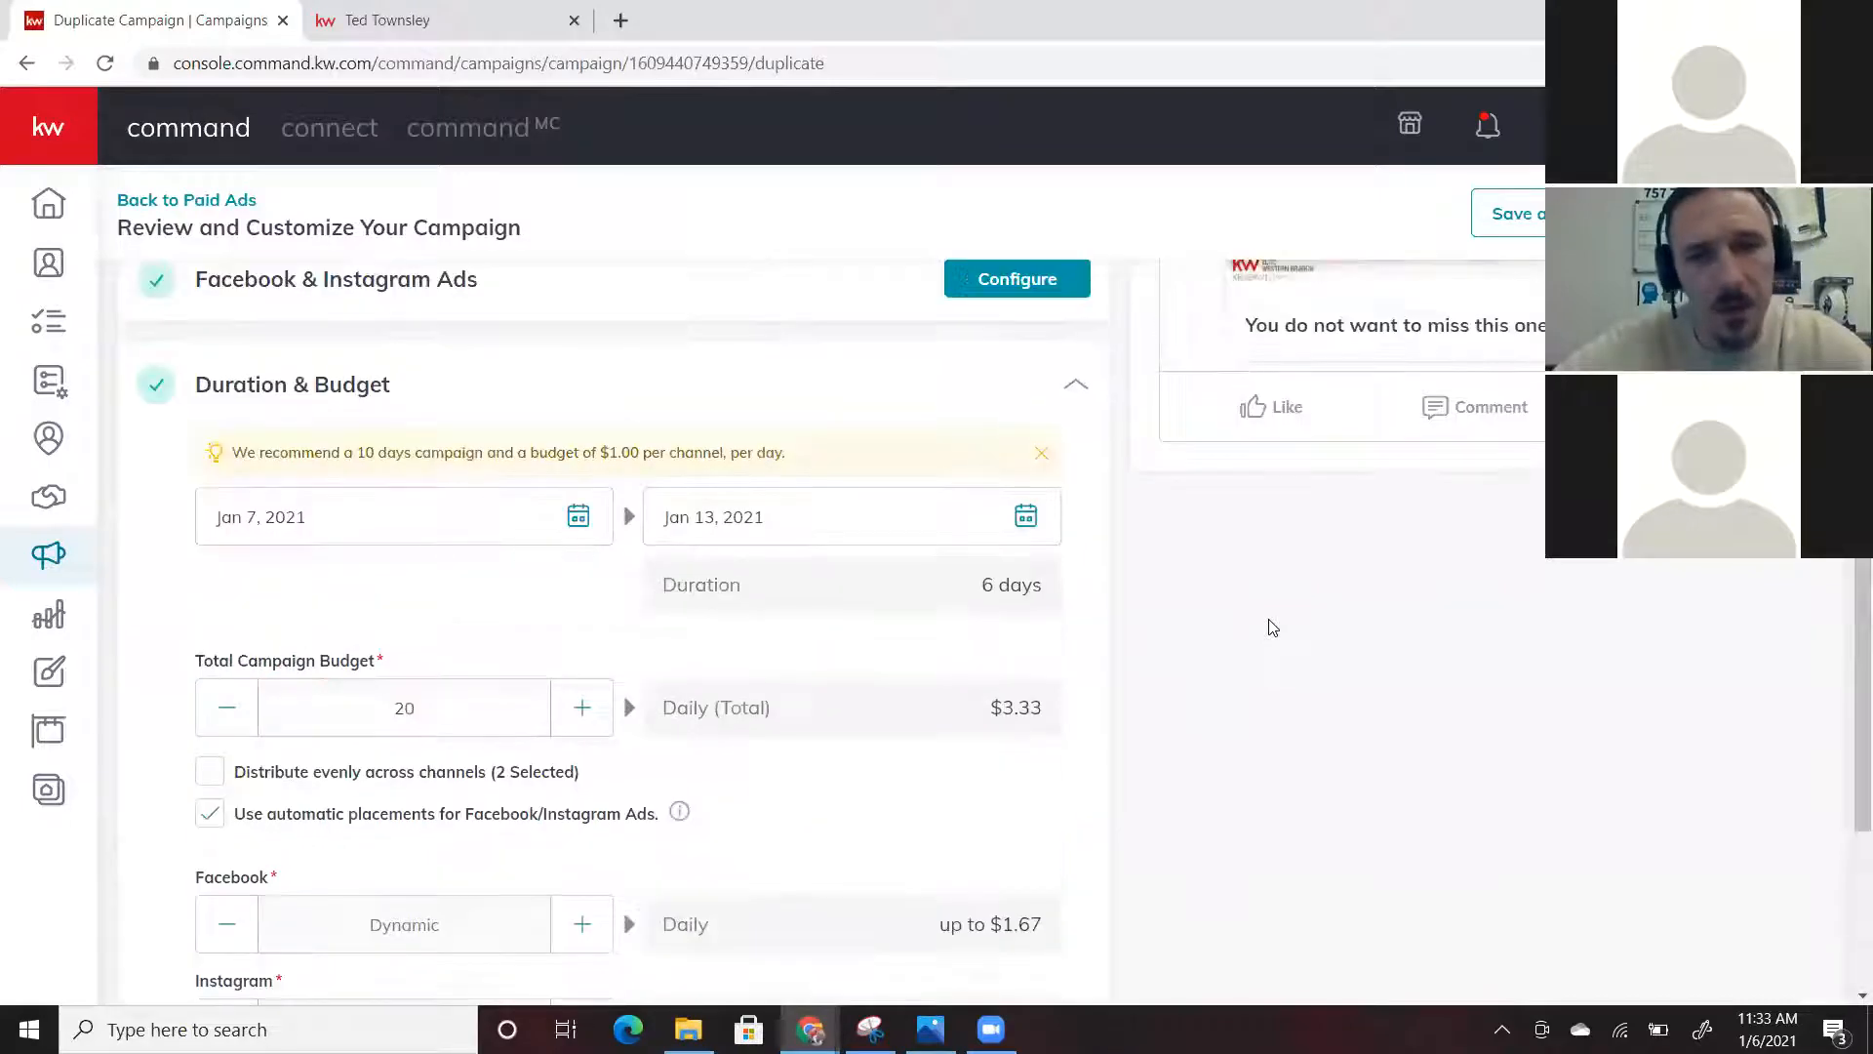
scroll(1273, 627, "up", 4)
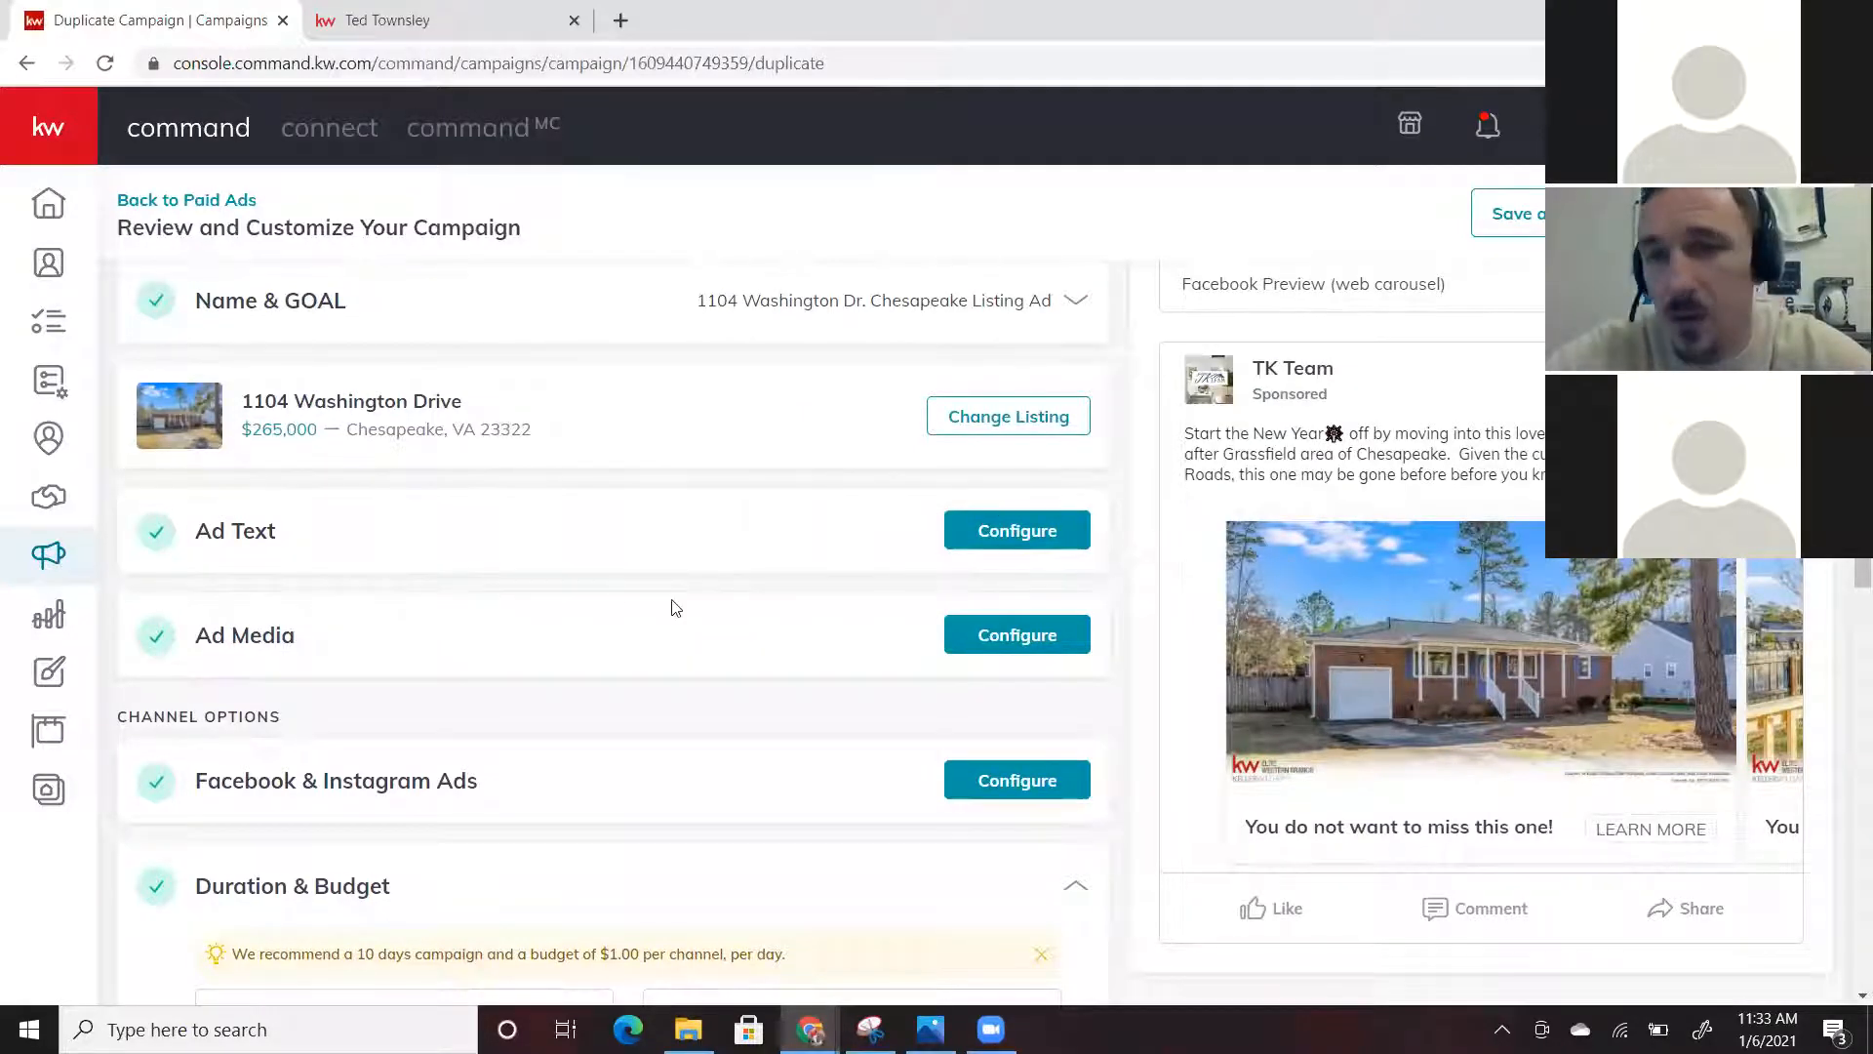
scroll(614, 593, "up", 1)
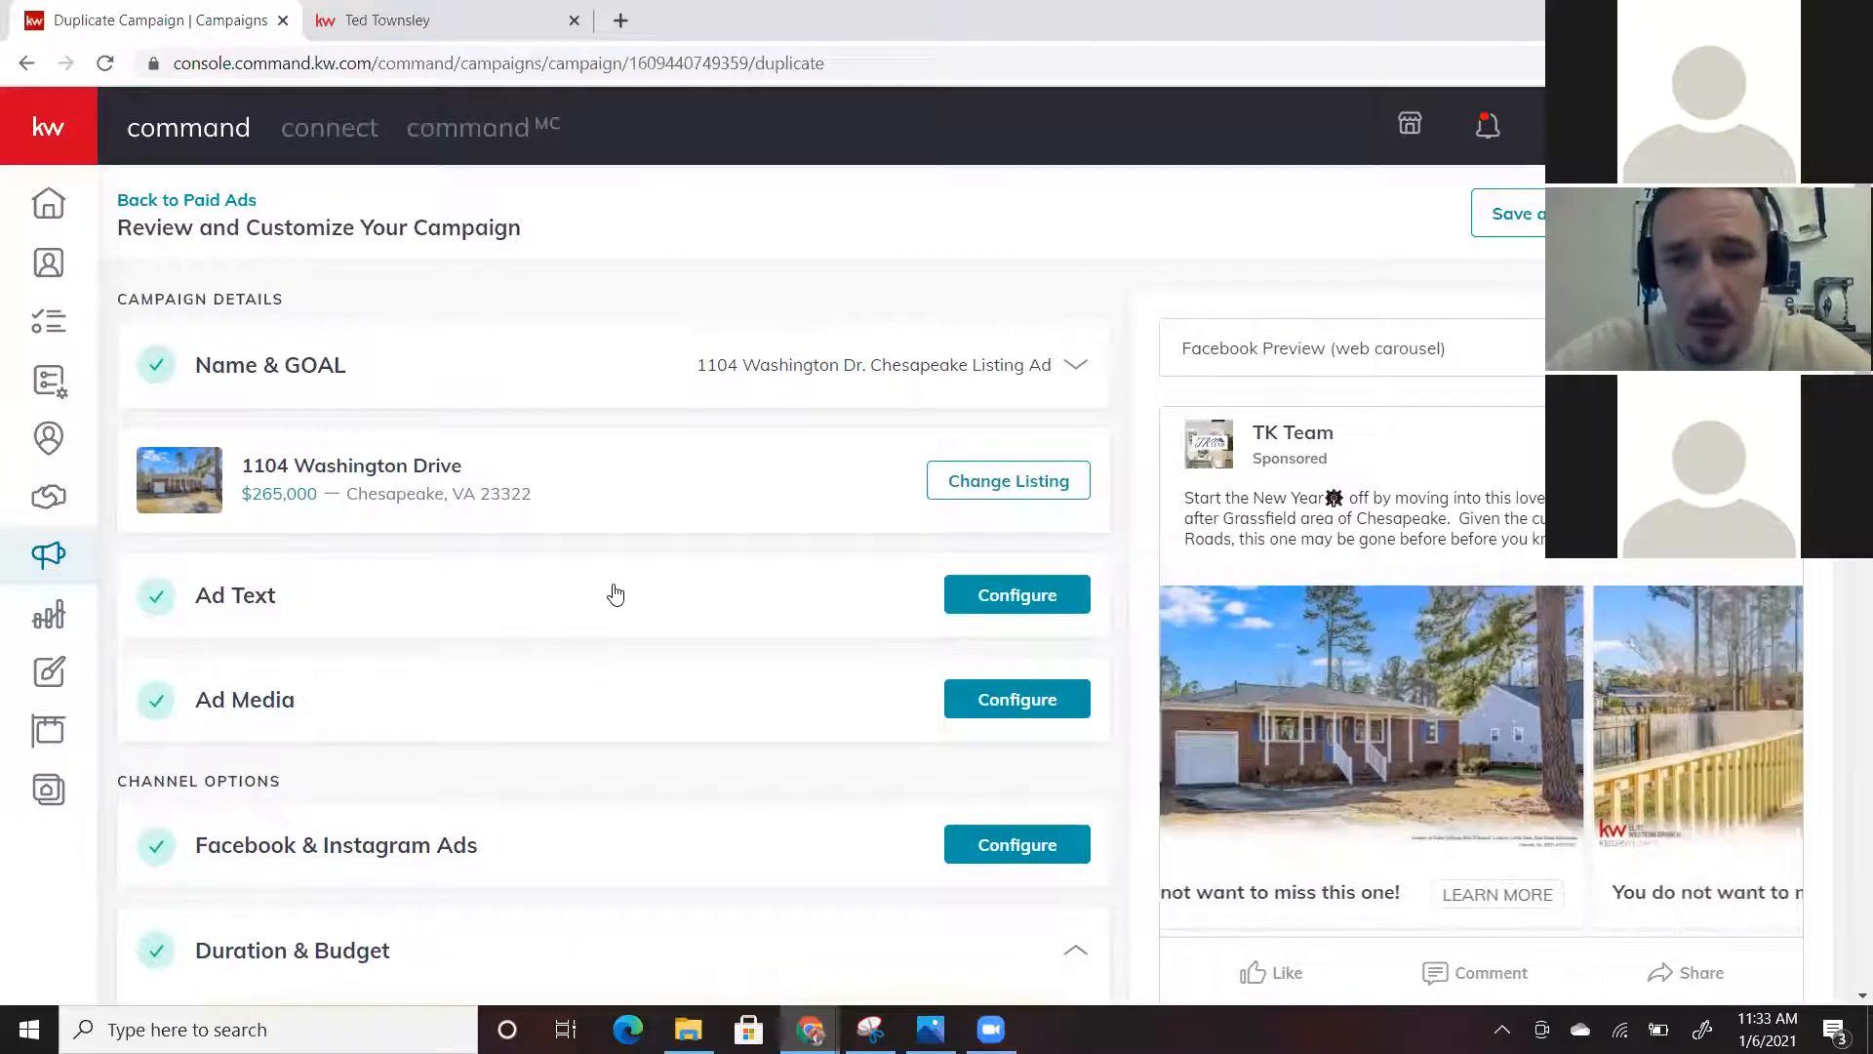
scroll(1444, 549, "down", 1)
scroll(1444, 549, "up", 1)
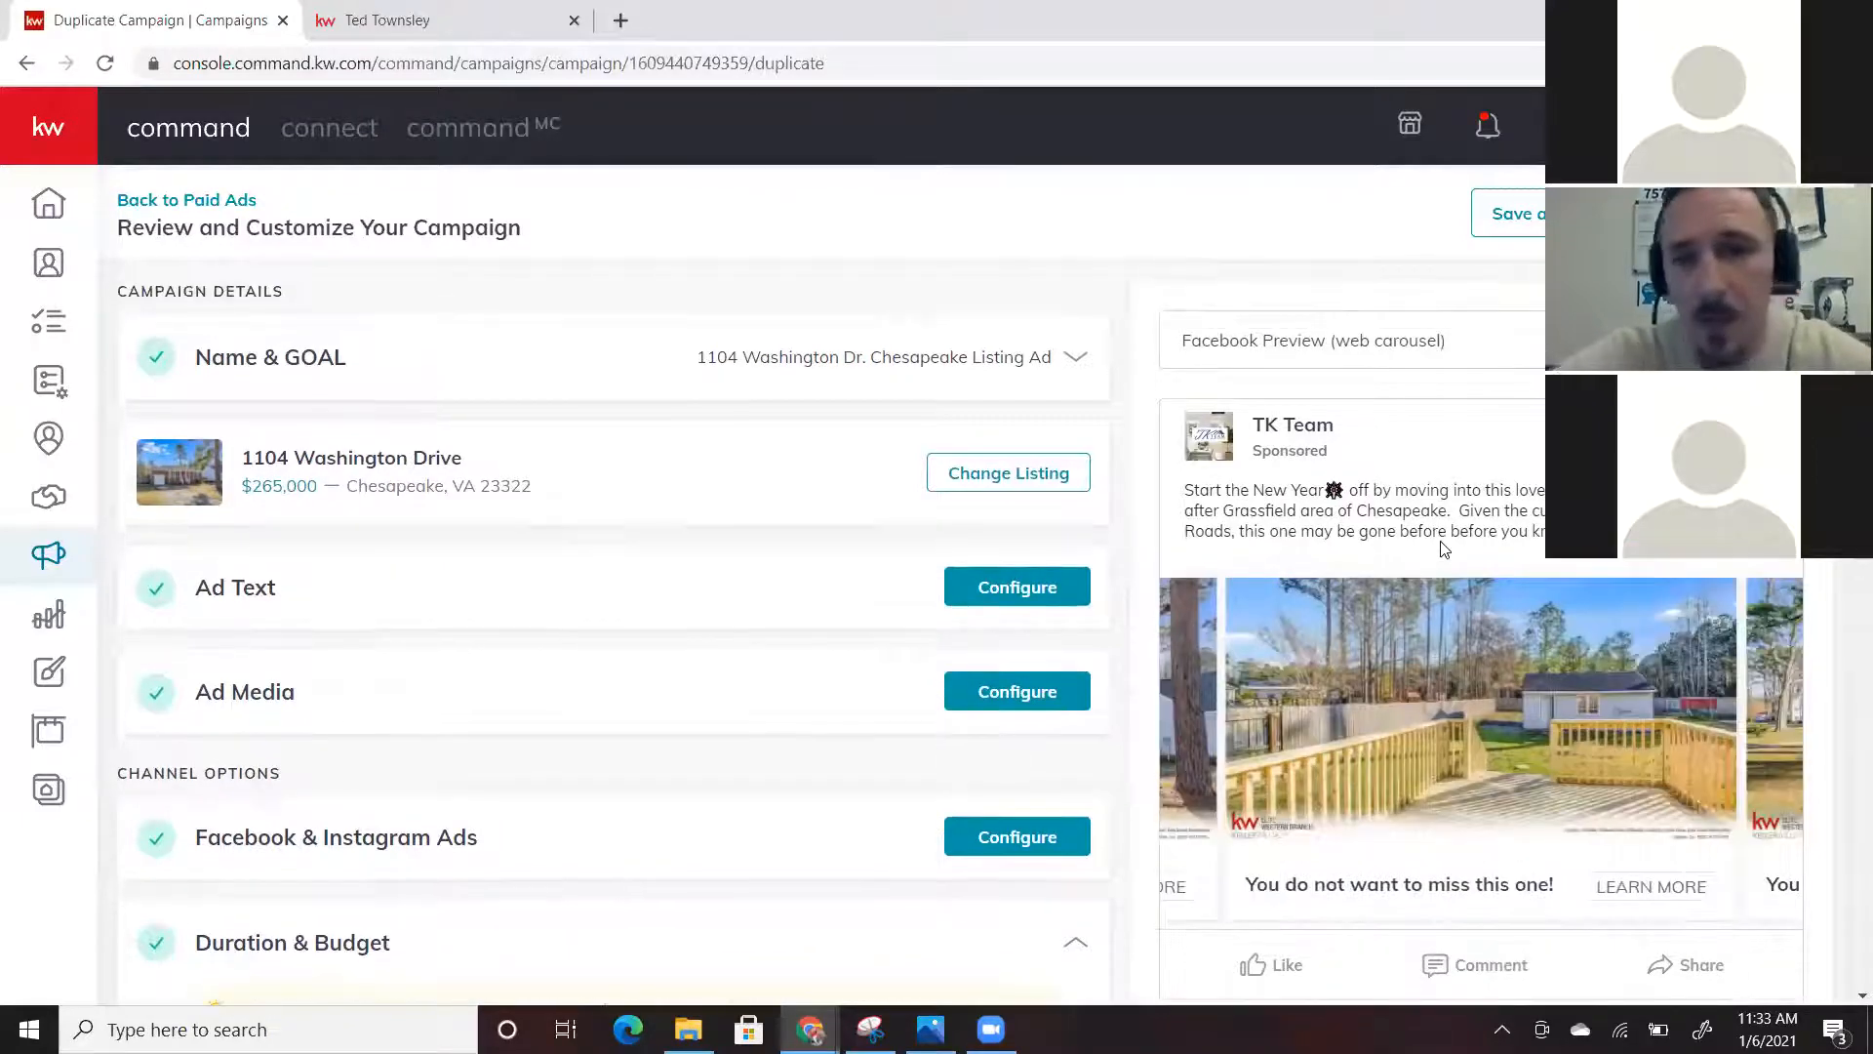
scroll(1444, 550, "down", 1)
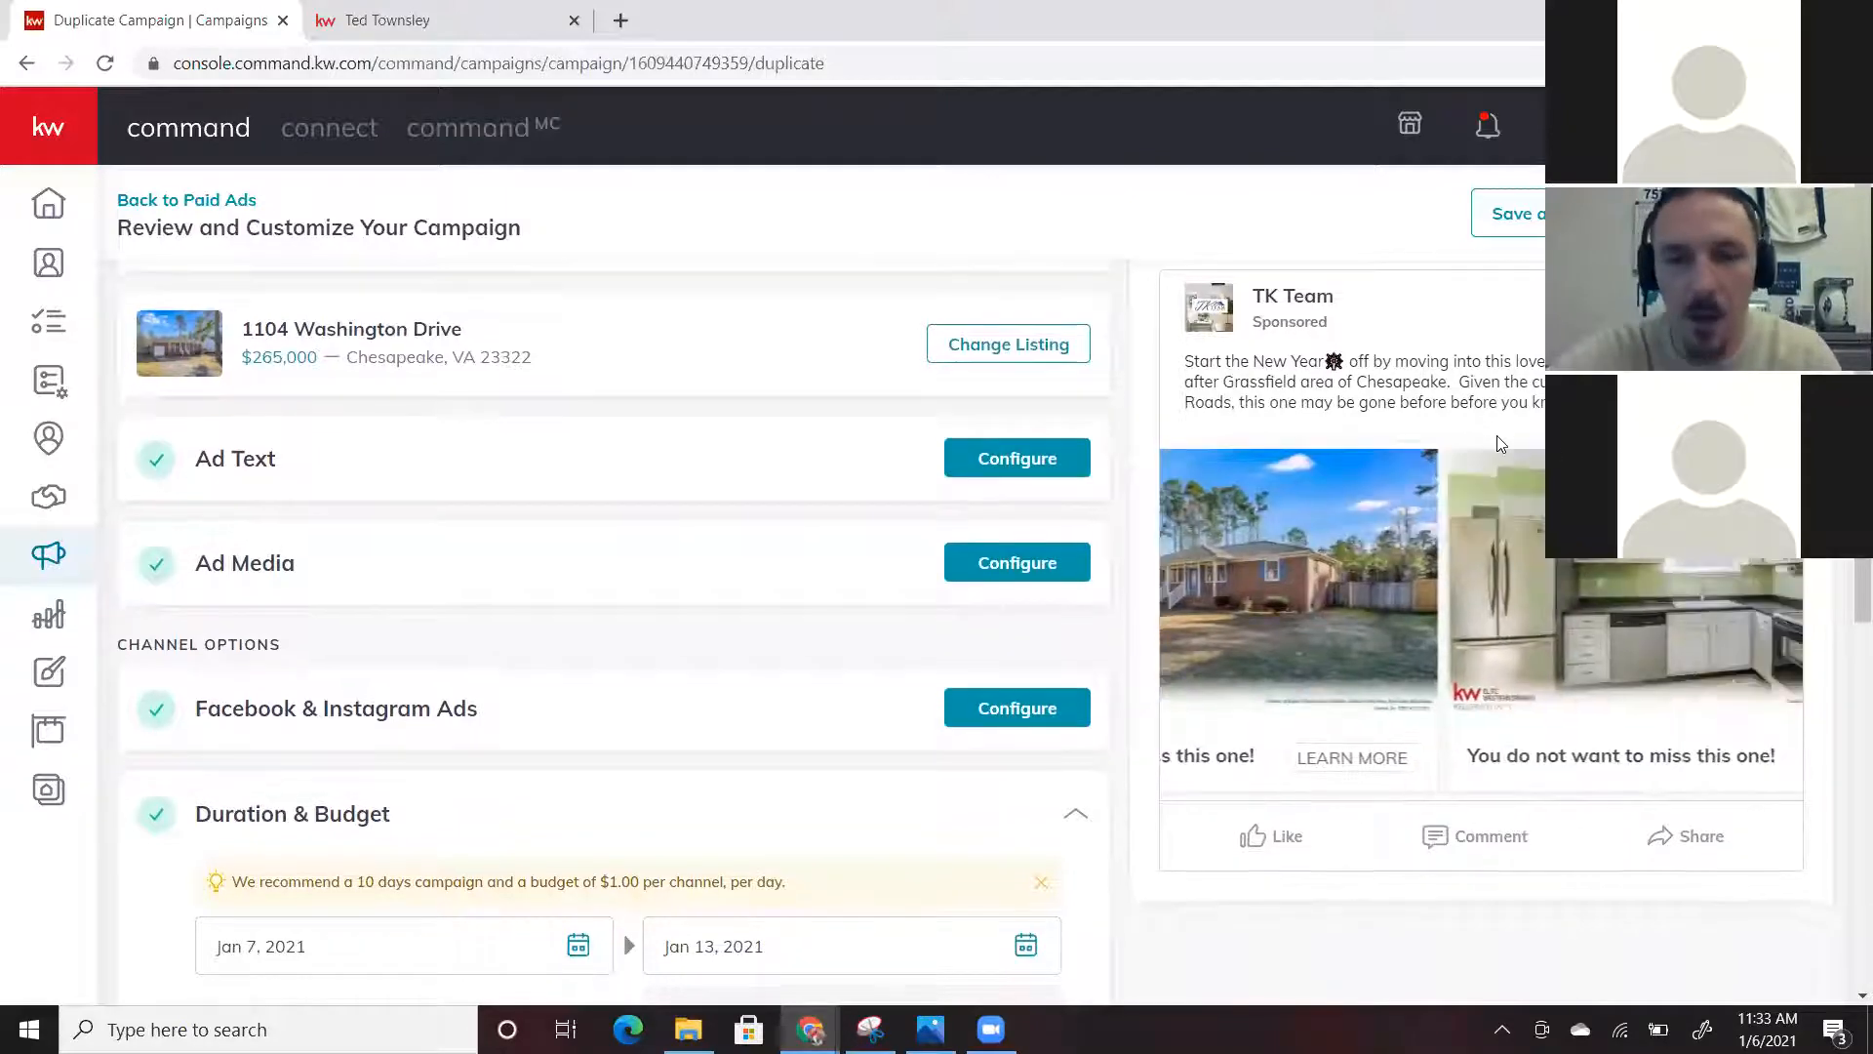
scroll(1500, 444, "down", 1)
scroll(1497, 436, "up", 1)
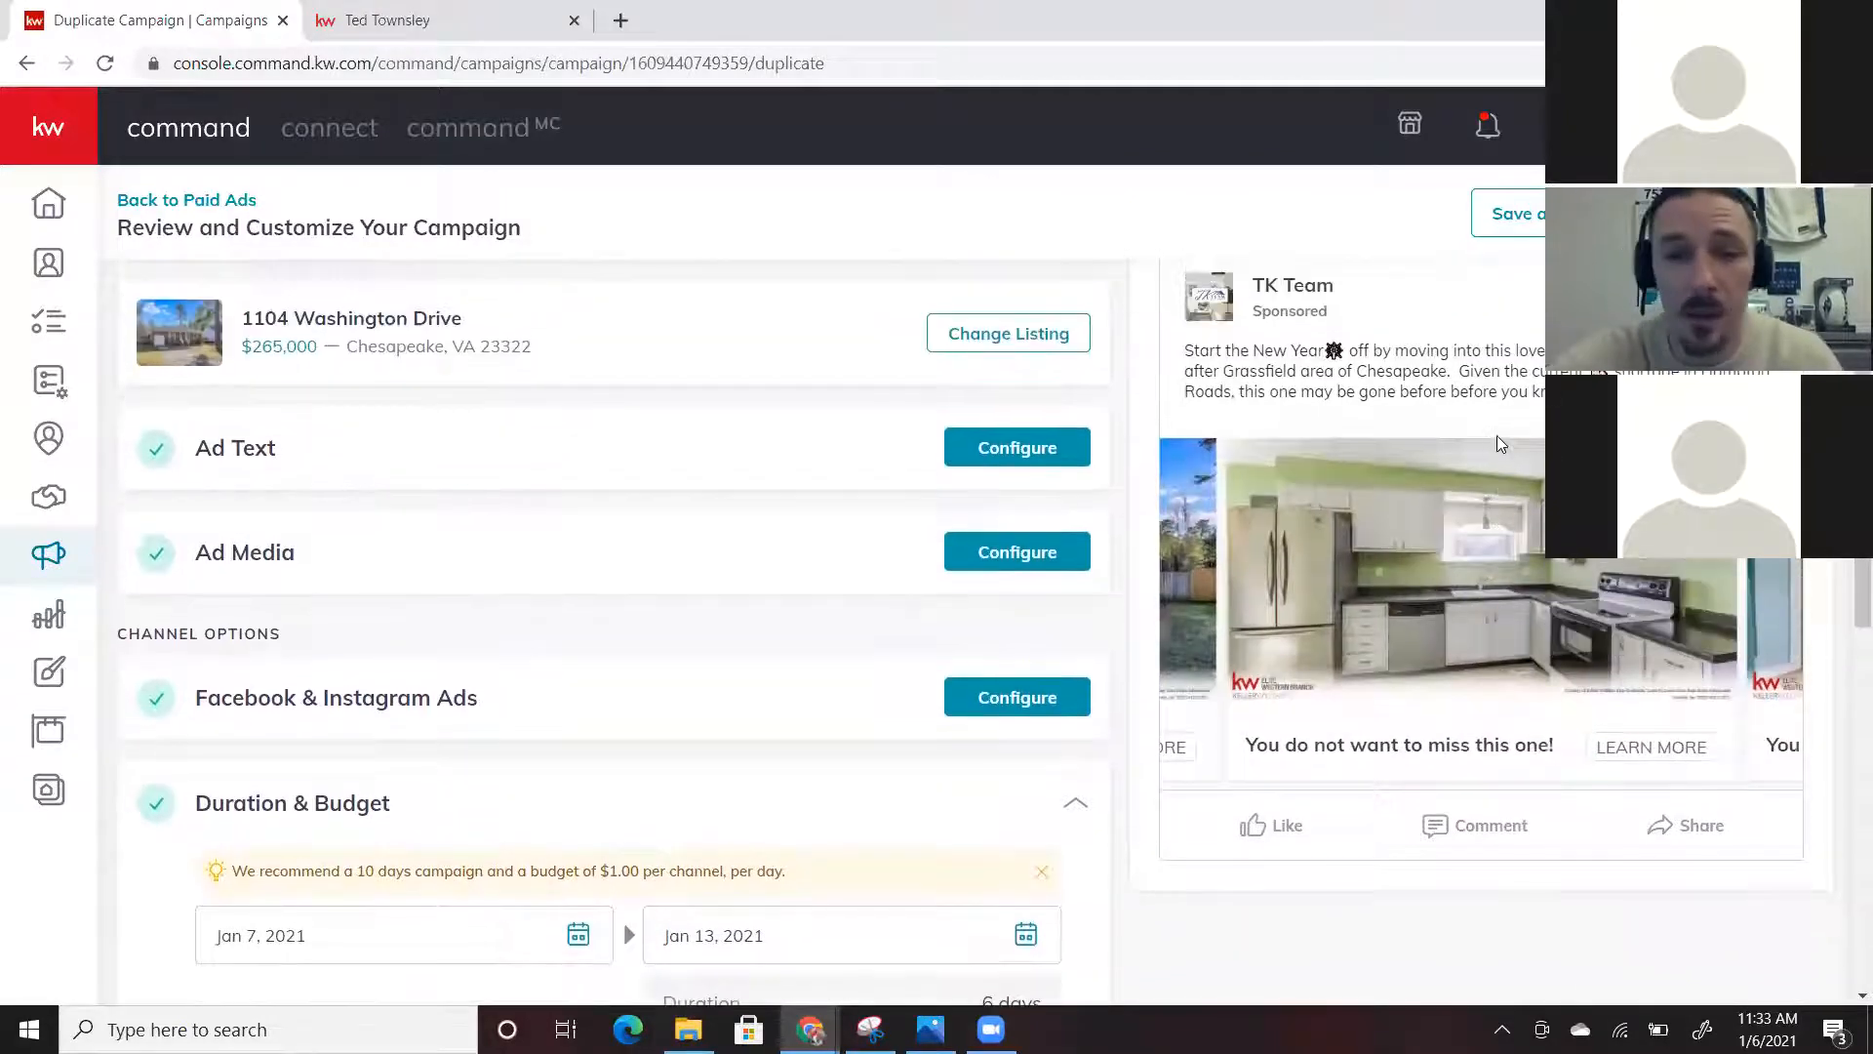
scroll(1497, 435, "down", 2)
scroll(1497, 435, "up", 1)
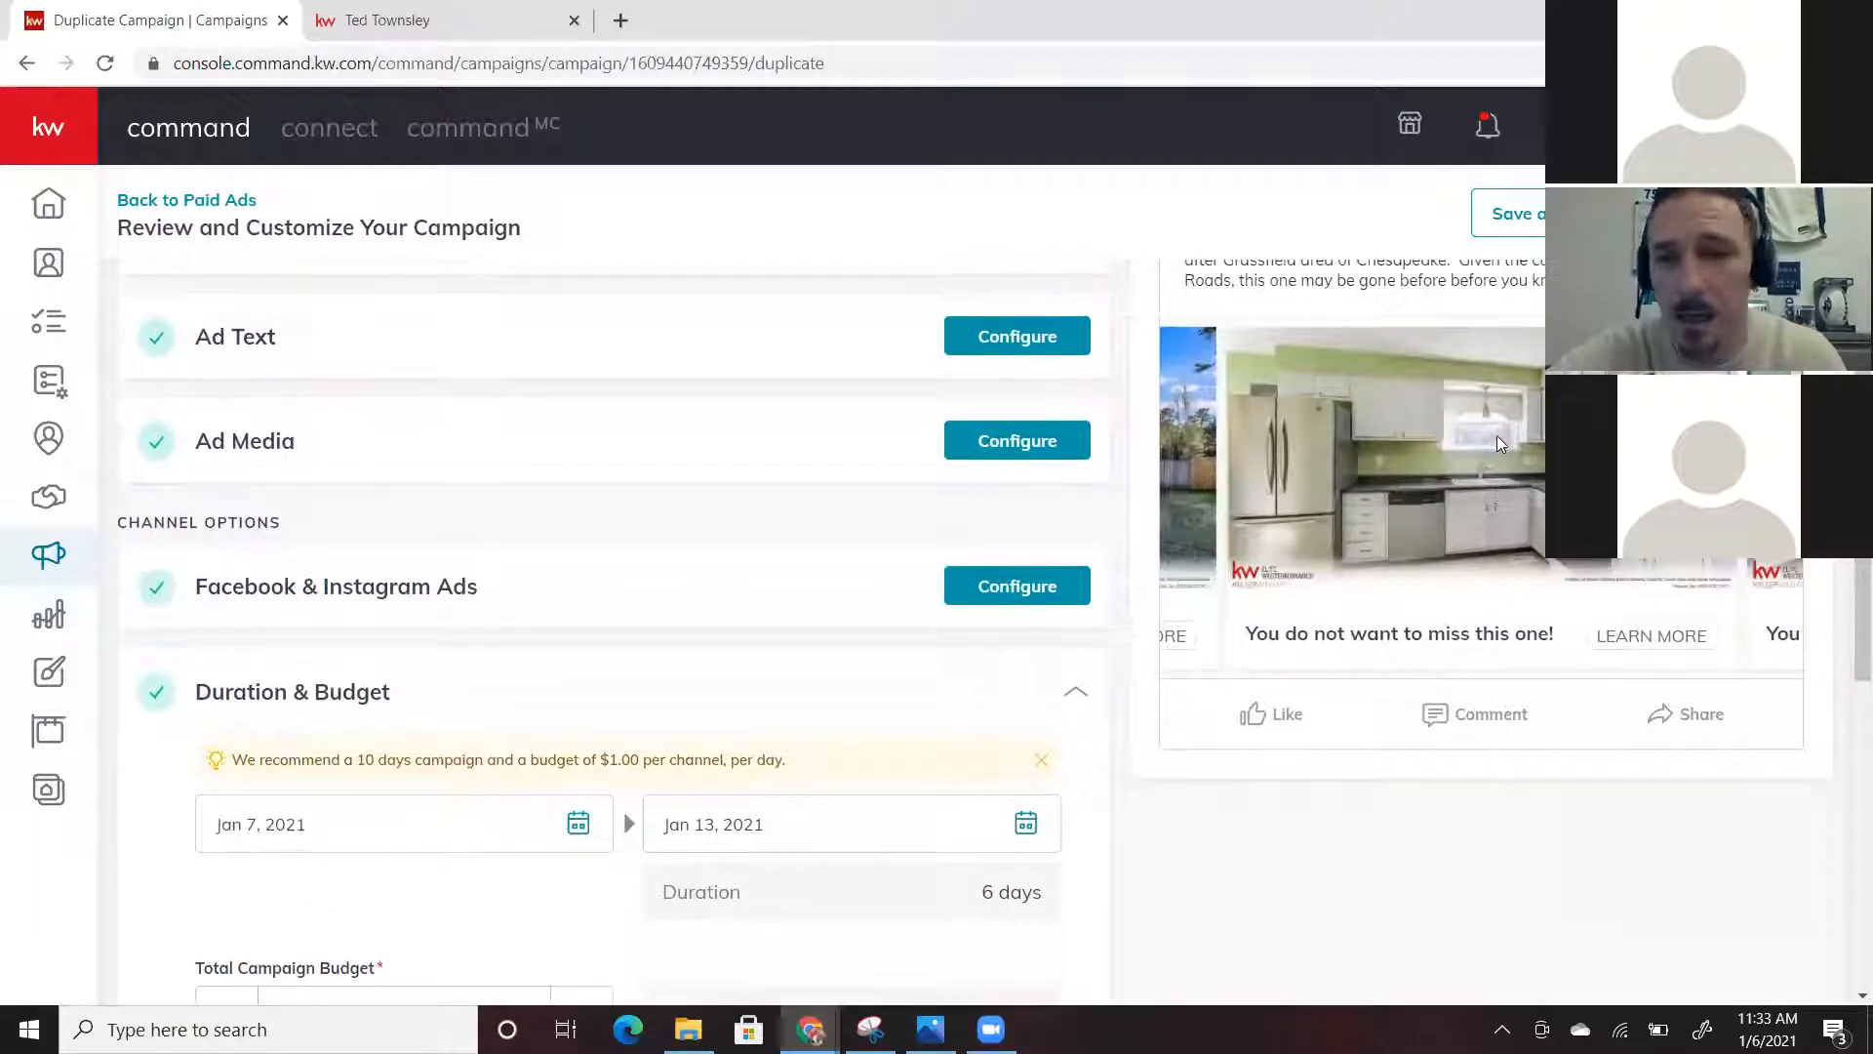
scroll(1542, 640, "up", 2)
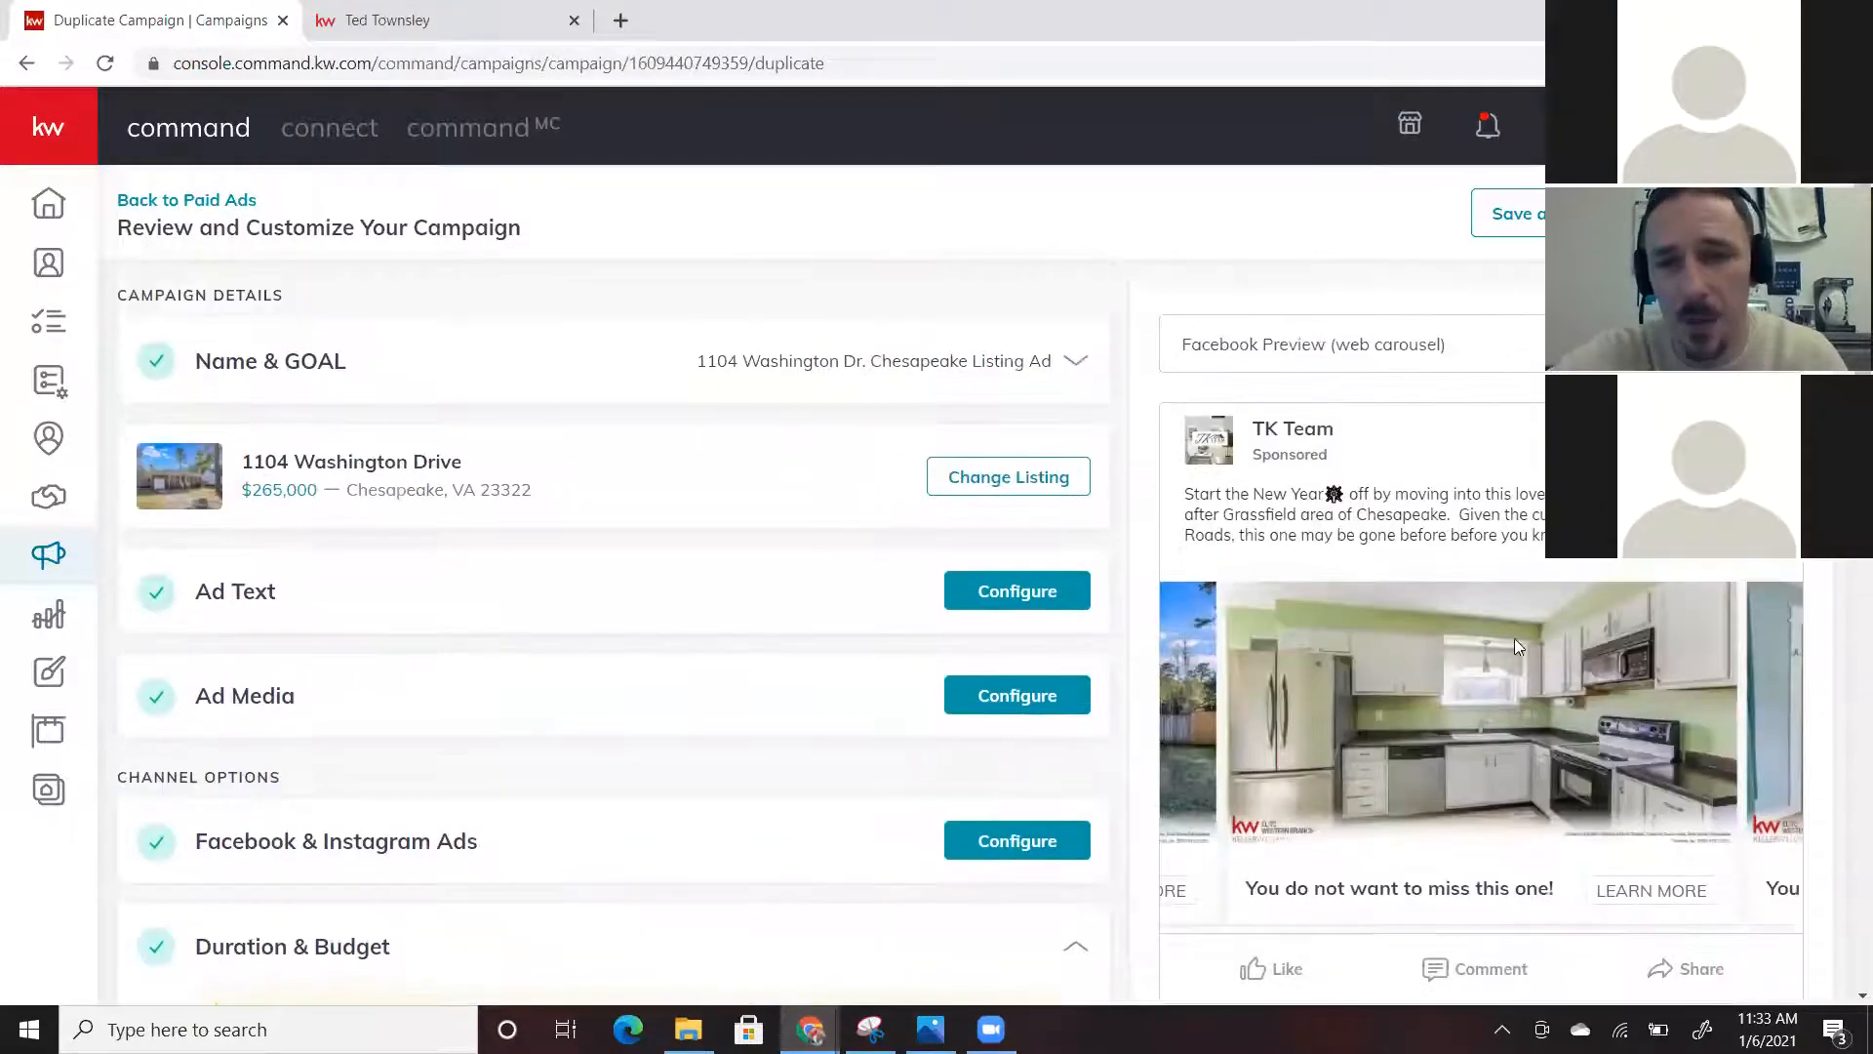
scroll(1515, 638, "down", 1)
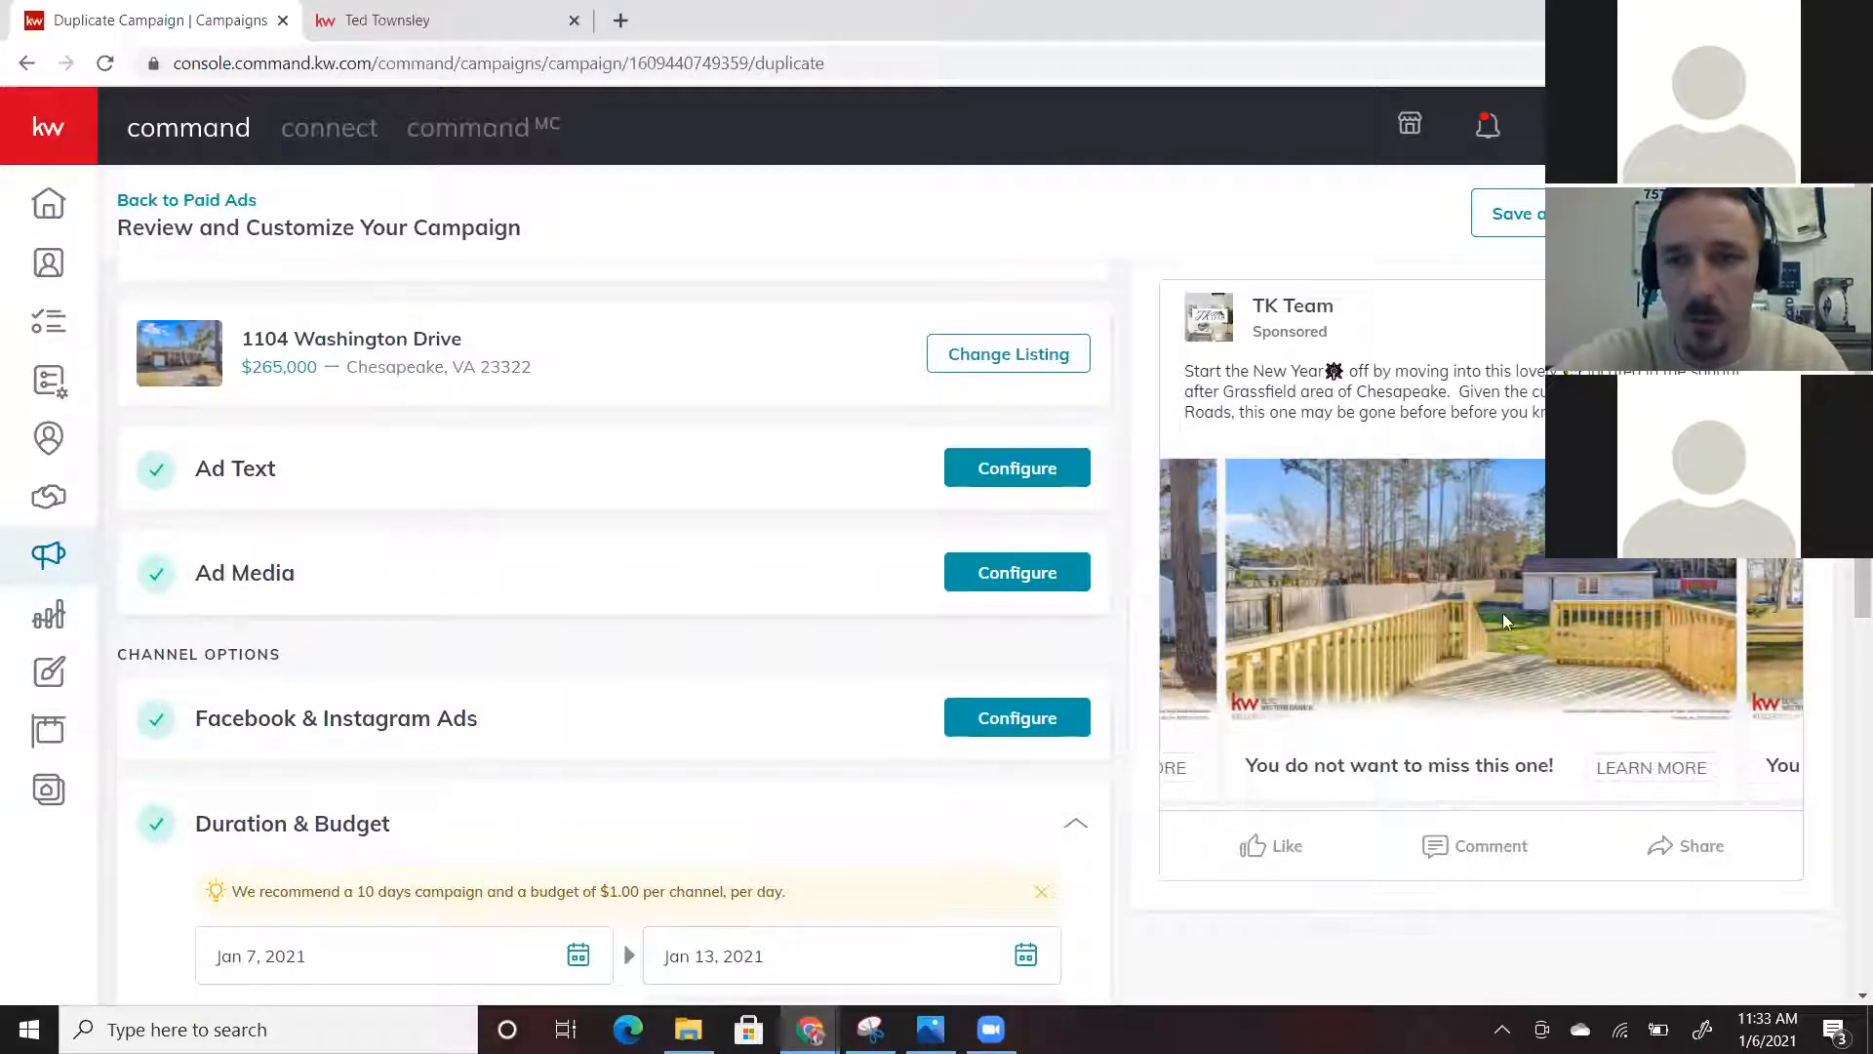
scroll(1509, 613, "up", 1)
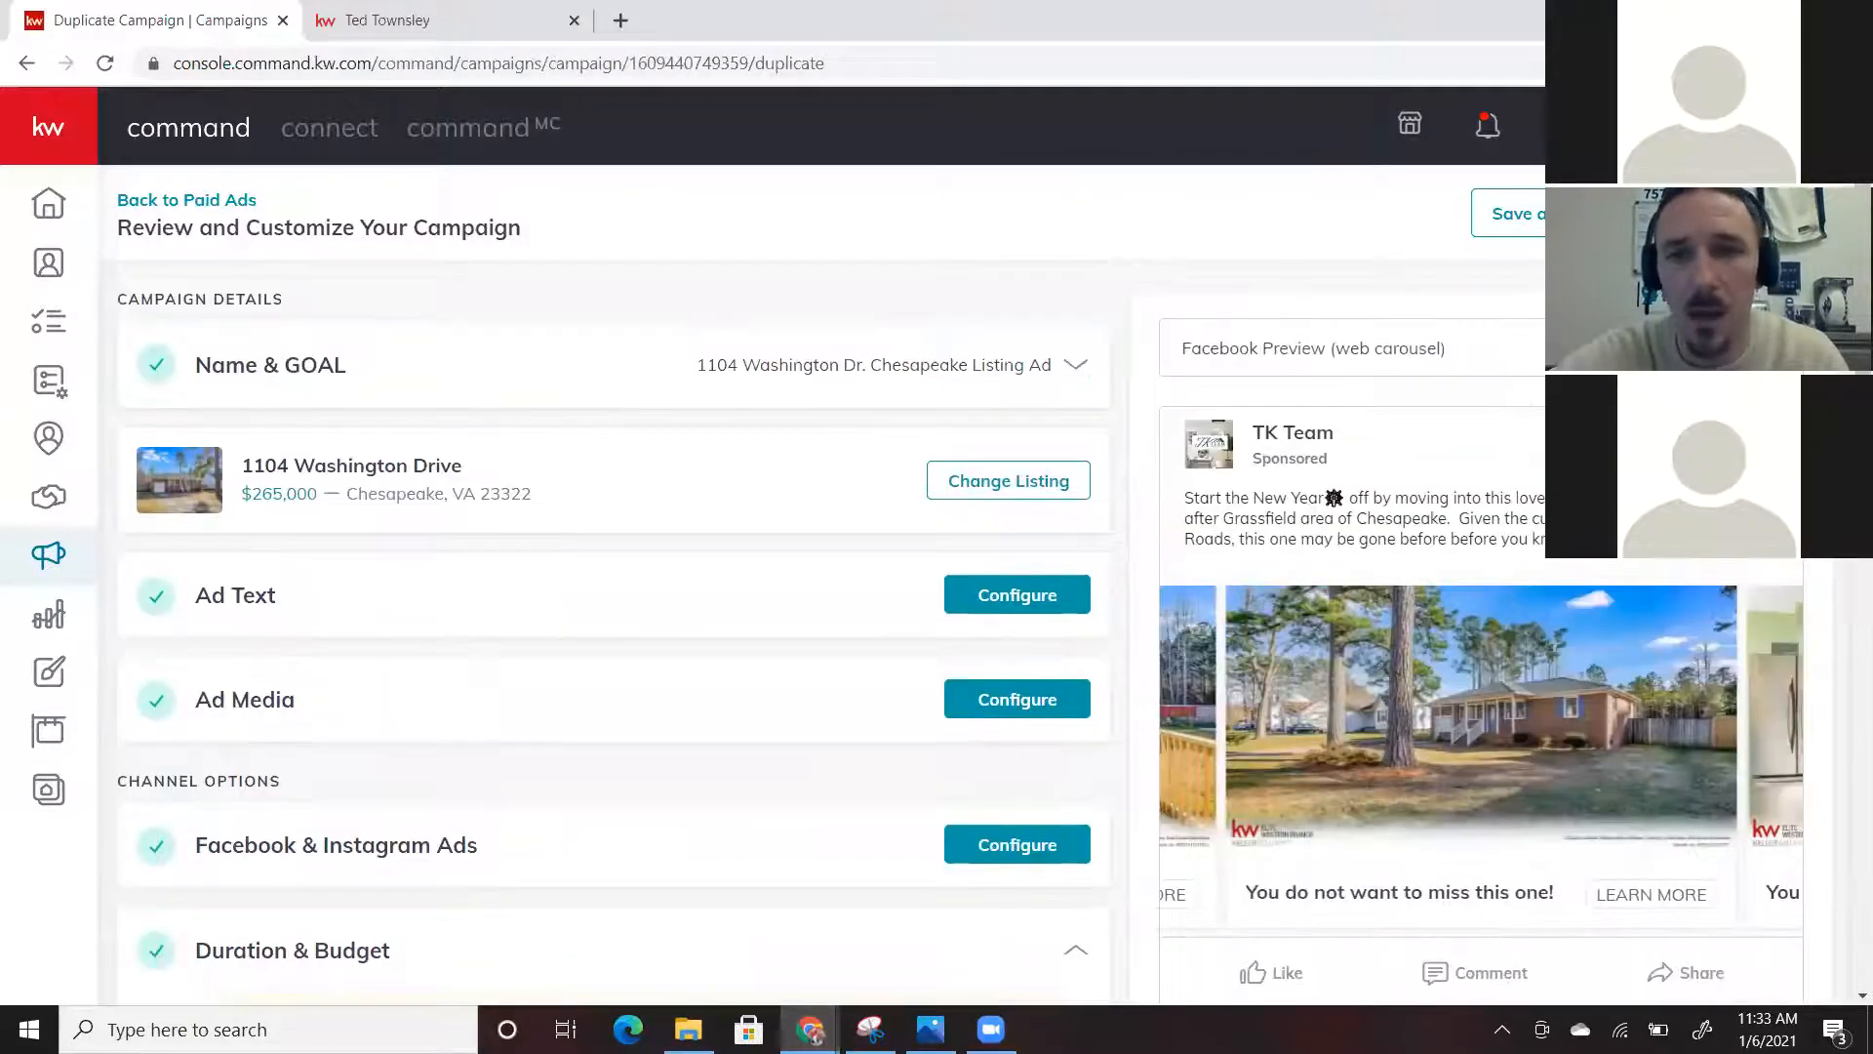
Change the ad preview from mobile carousel to the Facebook web carousel layout
left_click(1659, 348)
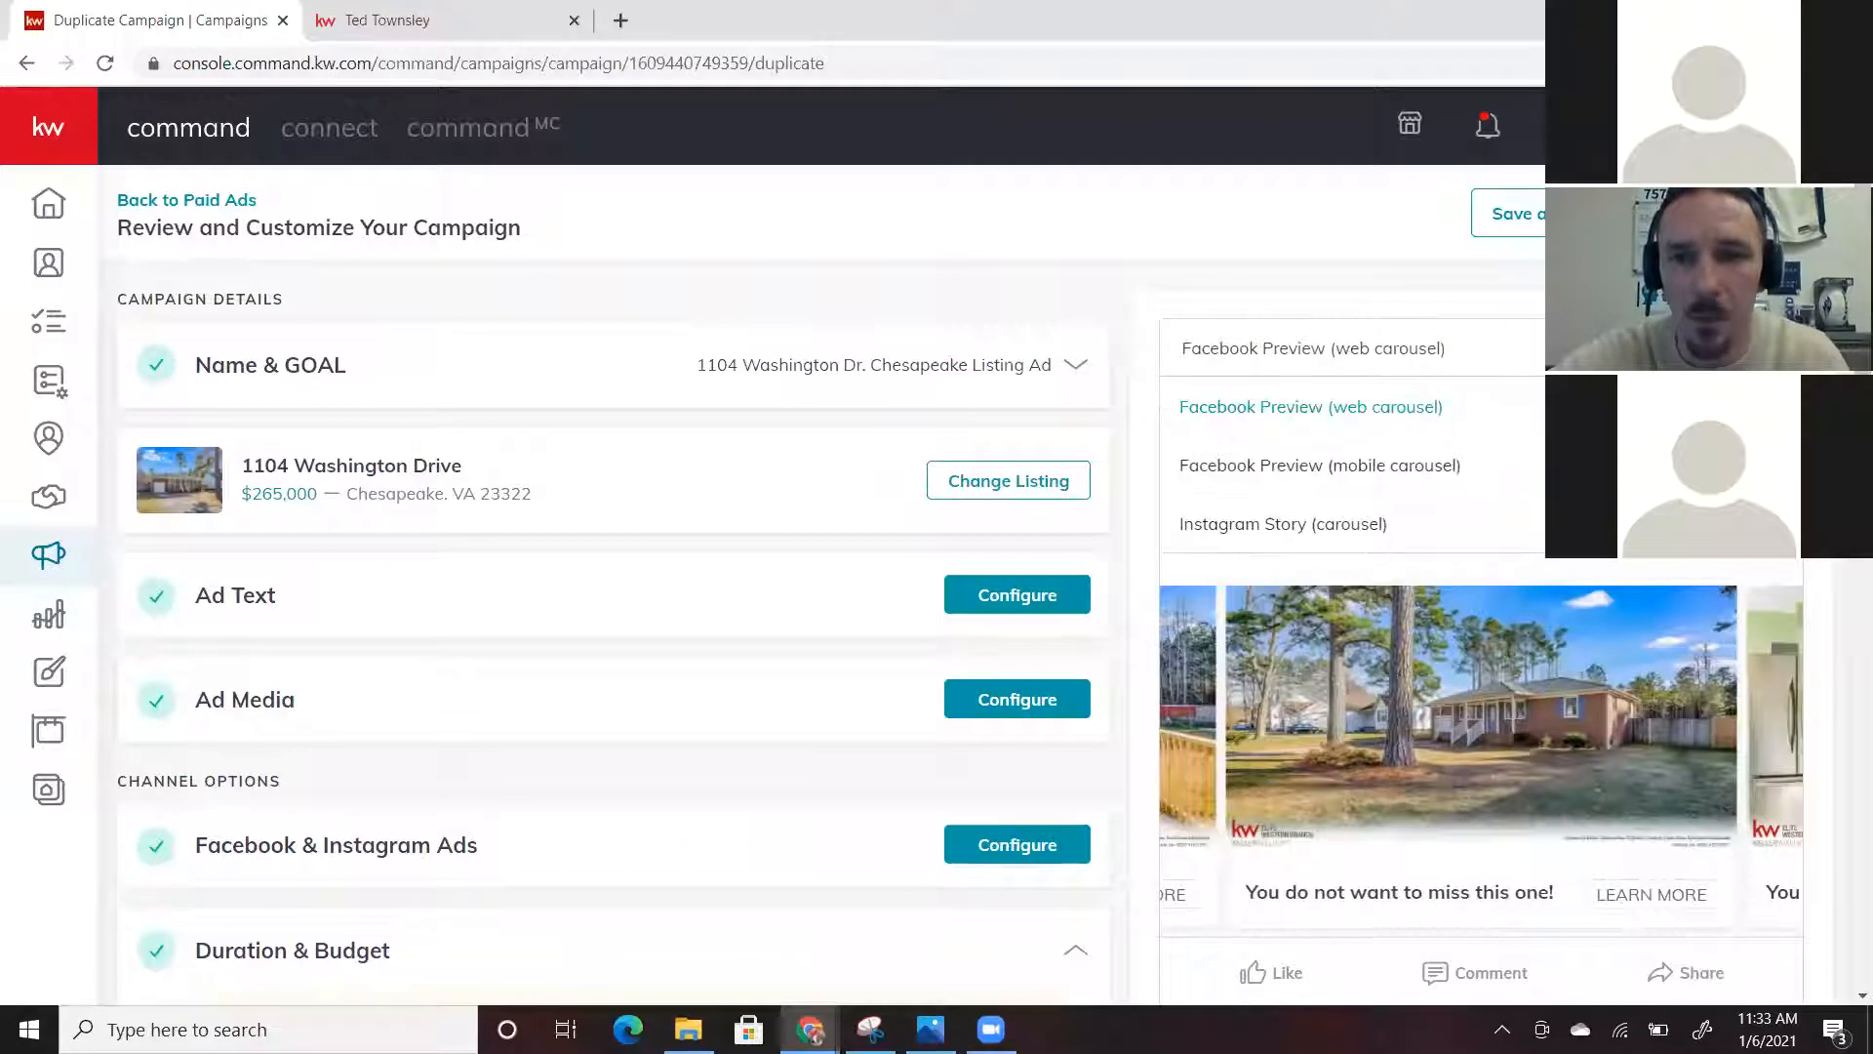
left_click(1442, 465)
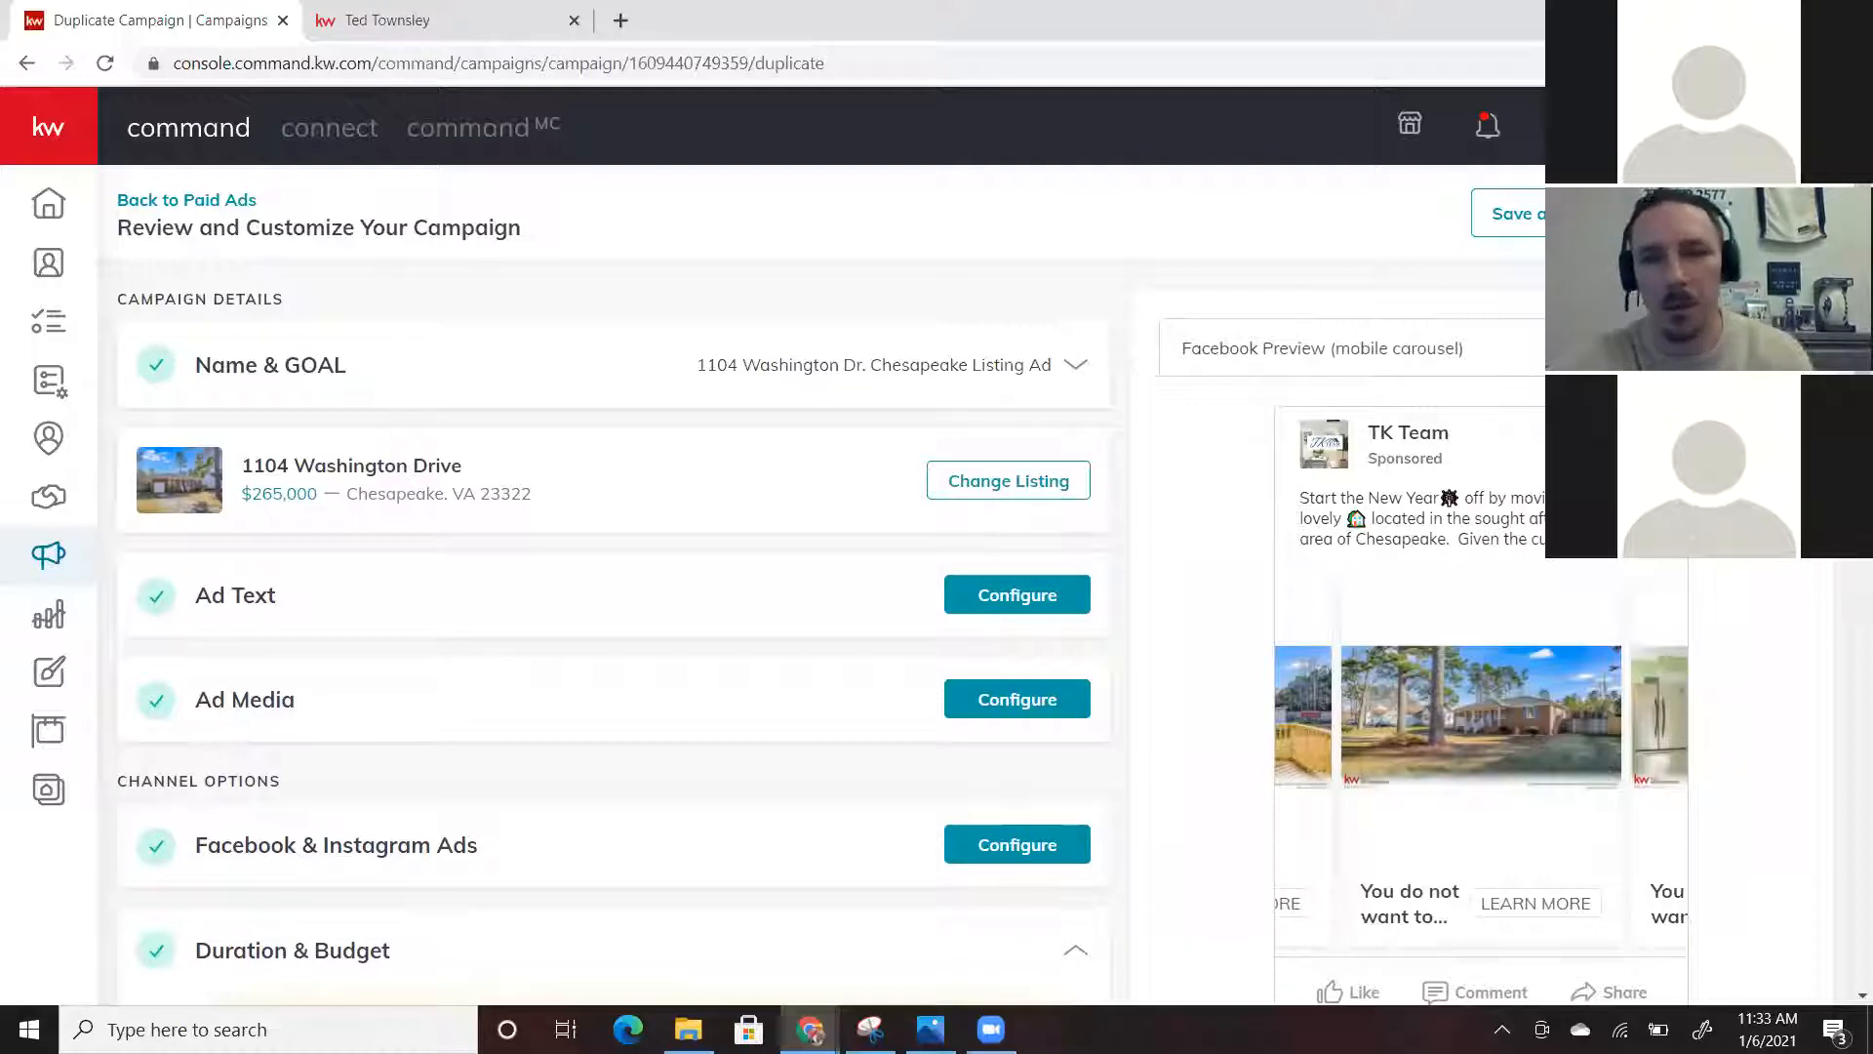
left_click(1396, 349)
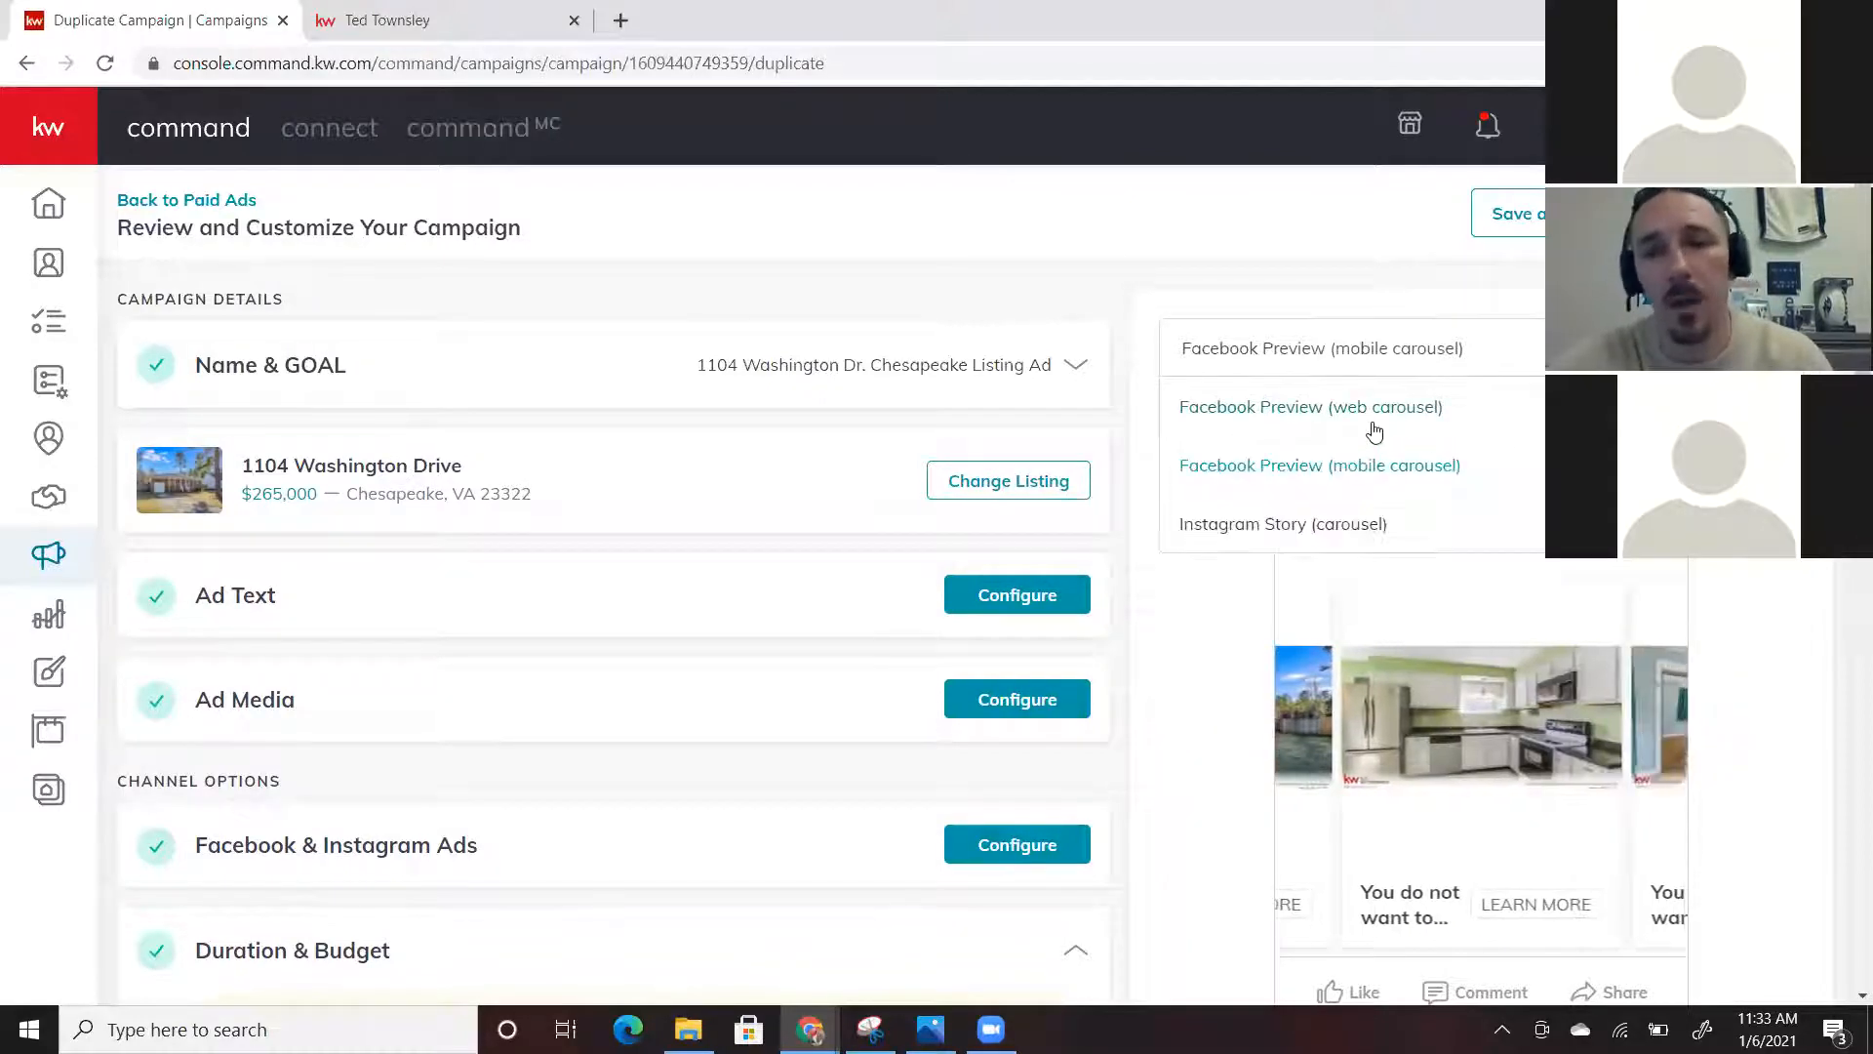
left_click(1376, 431)
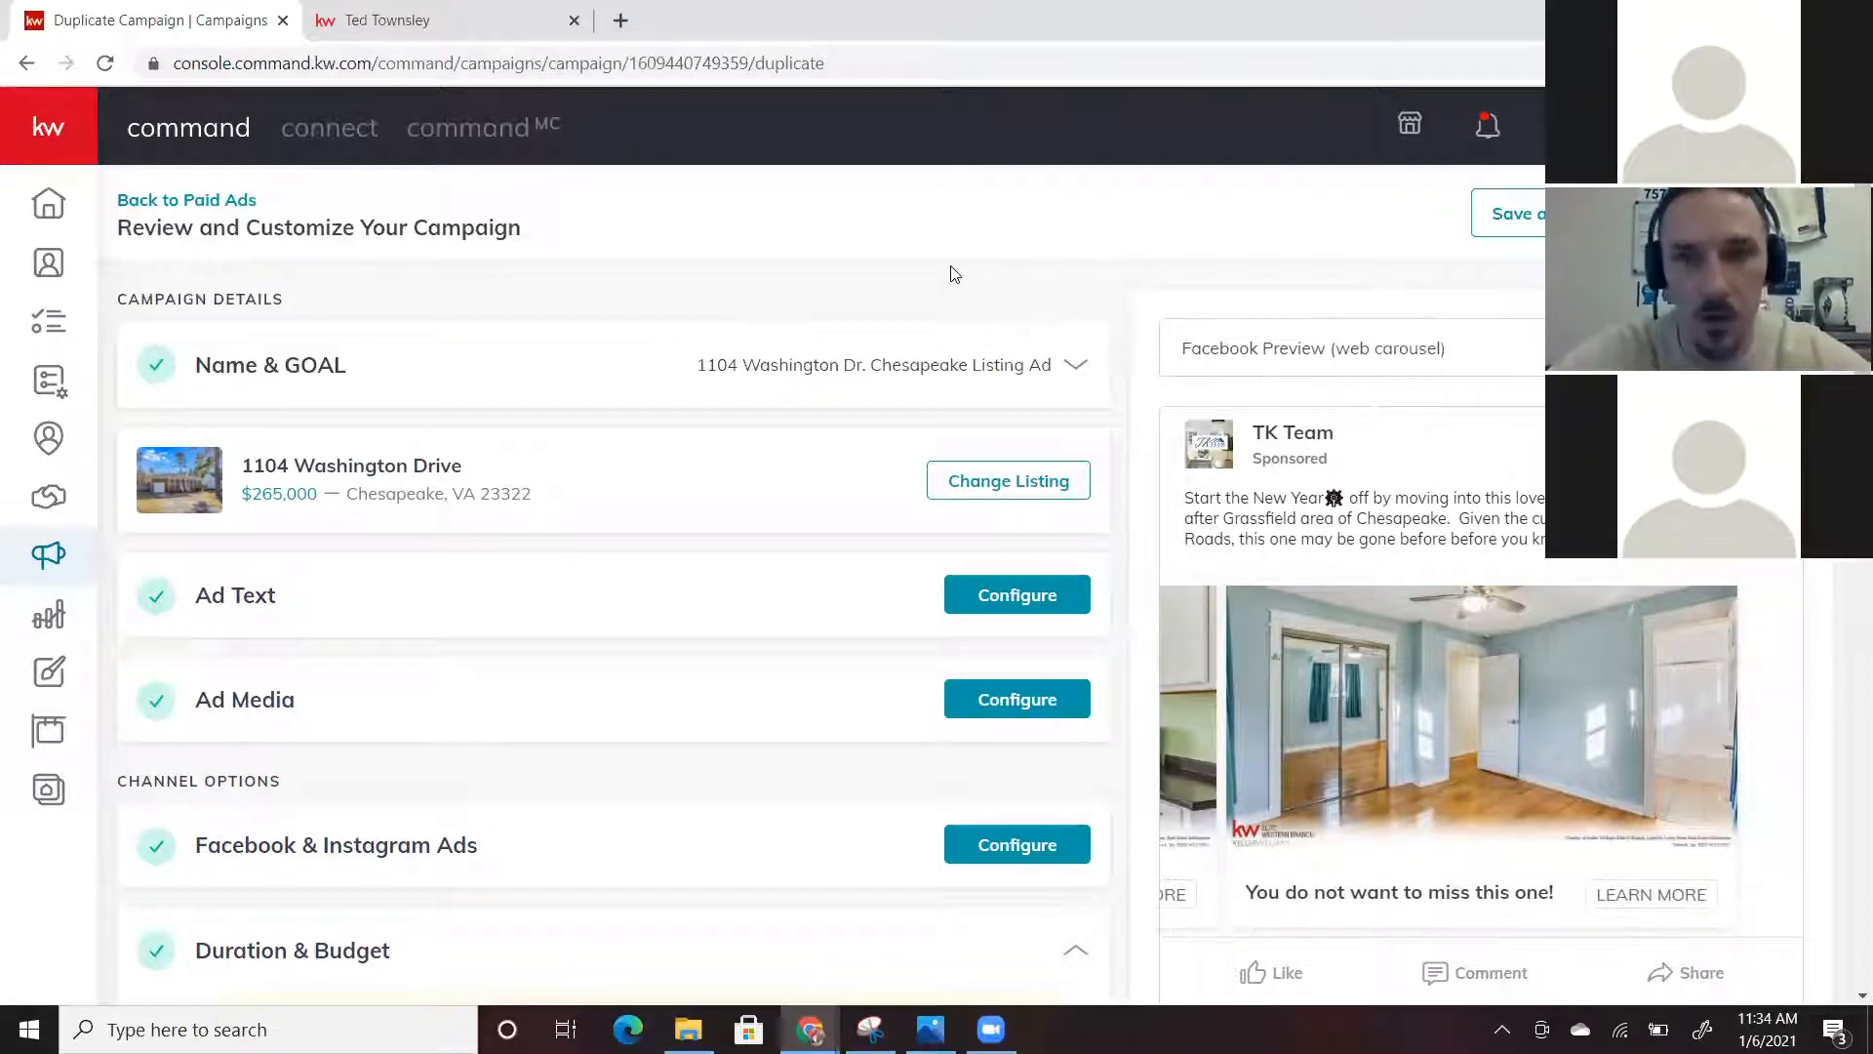
scroll(955, 274, "down", 1)
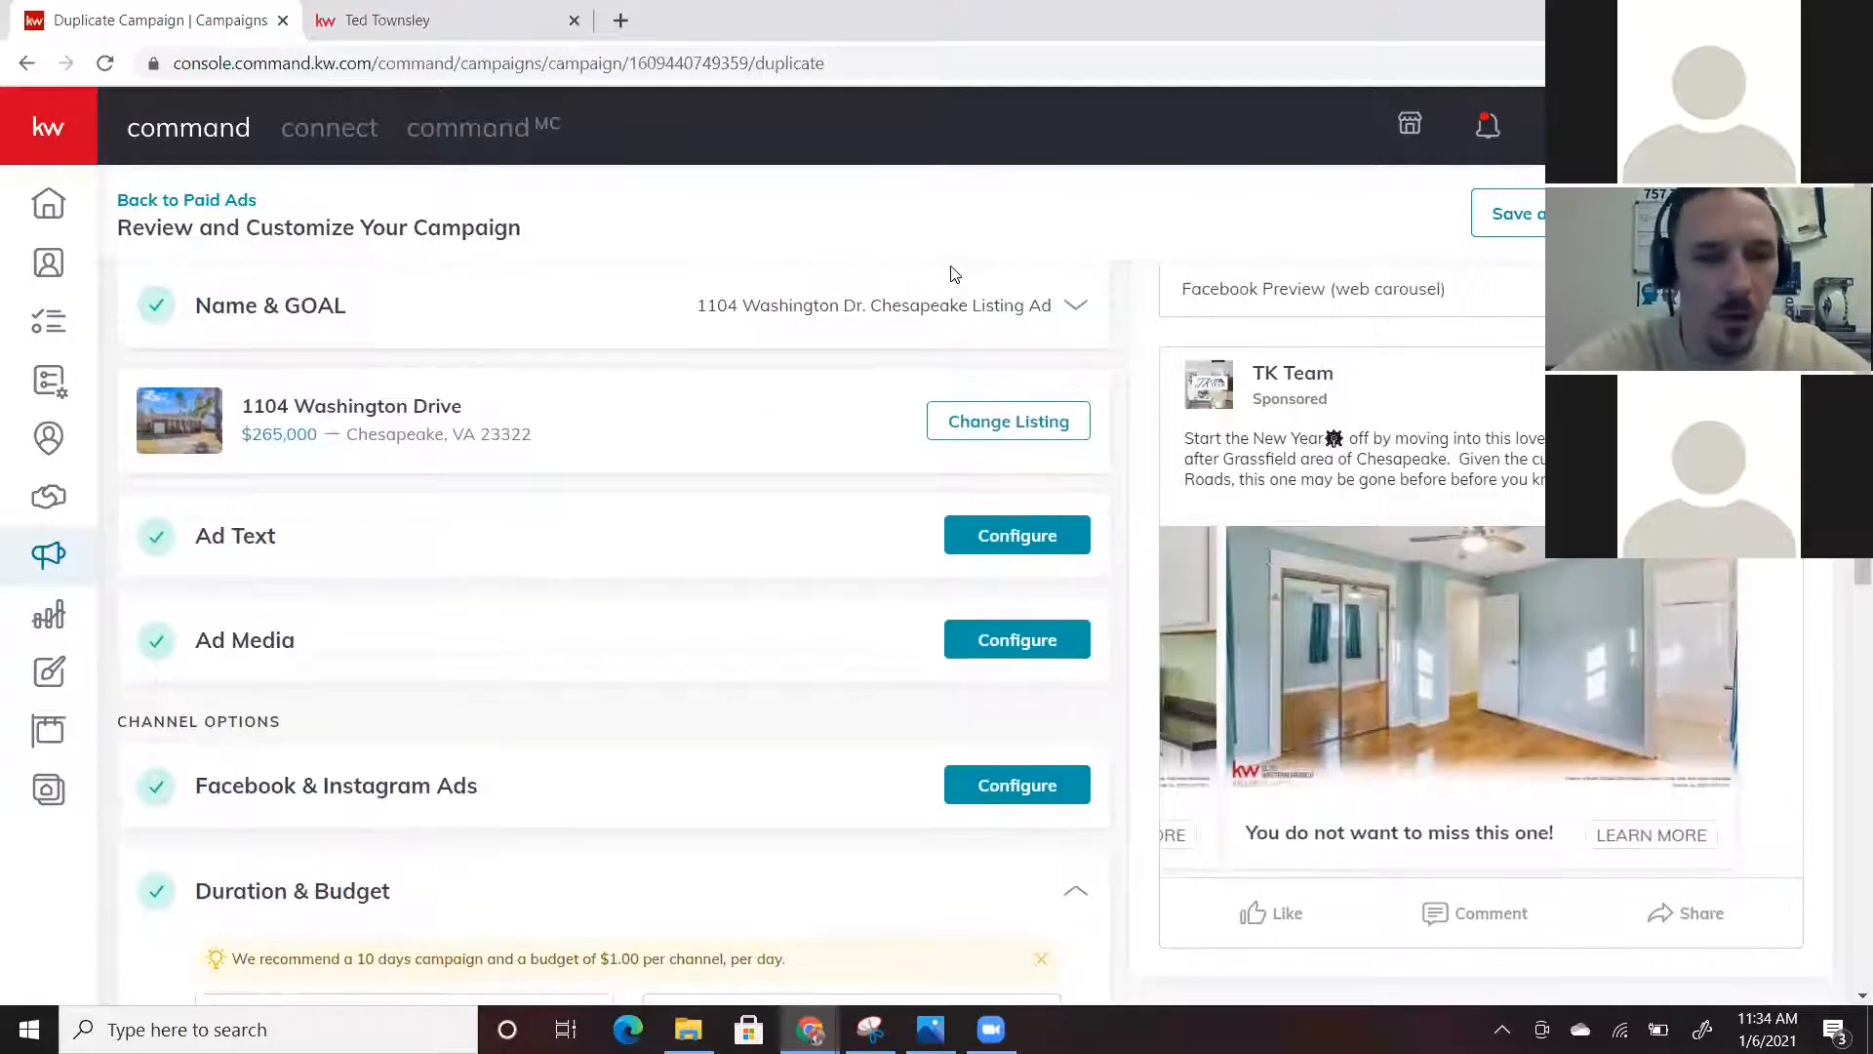
scroll(954, 274, "down", 5)
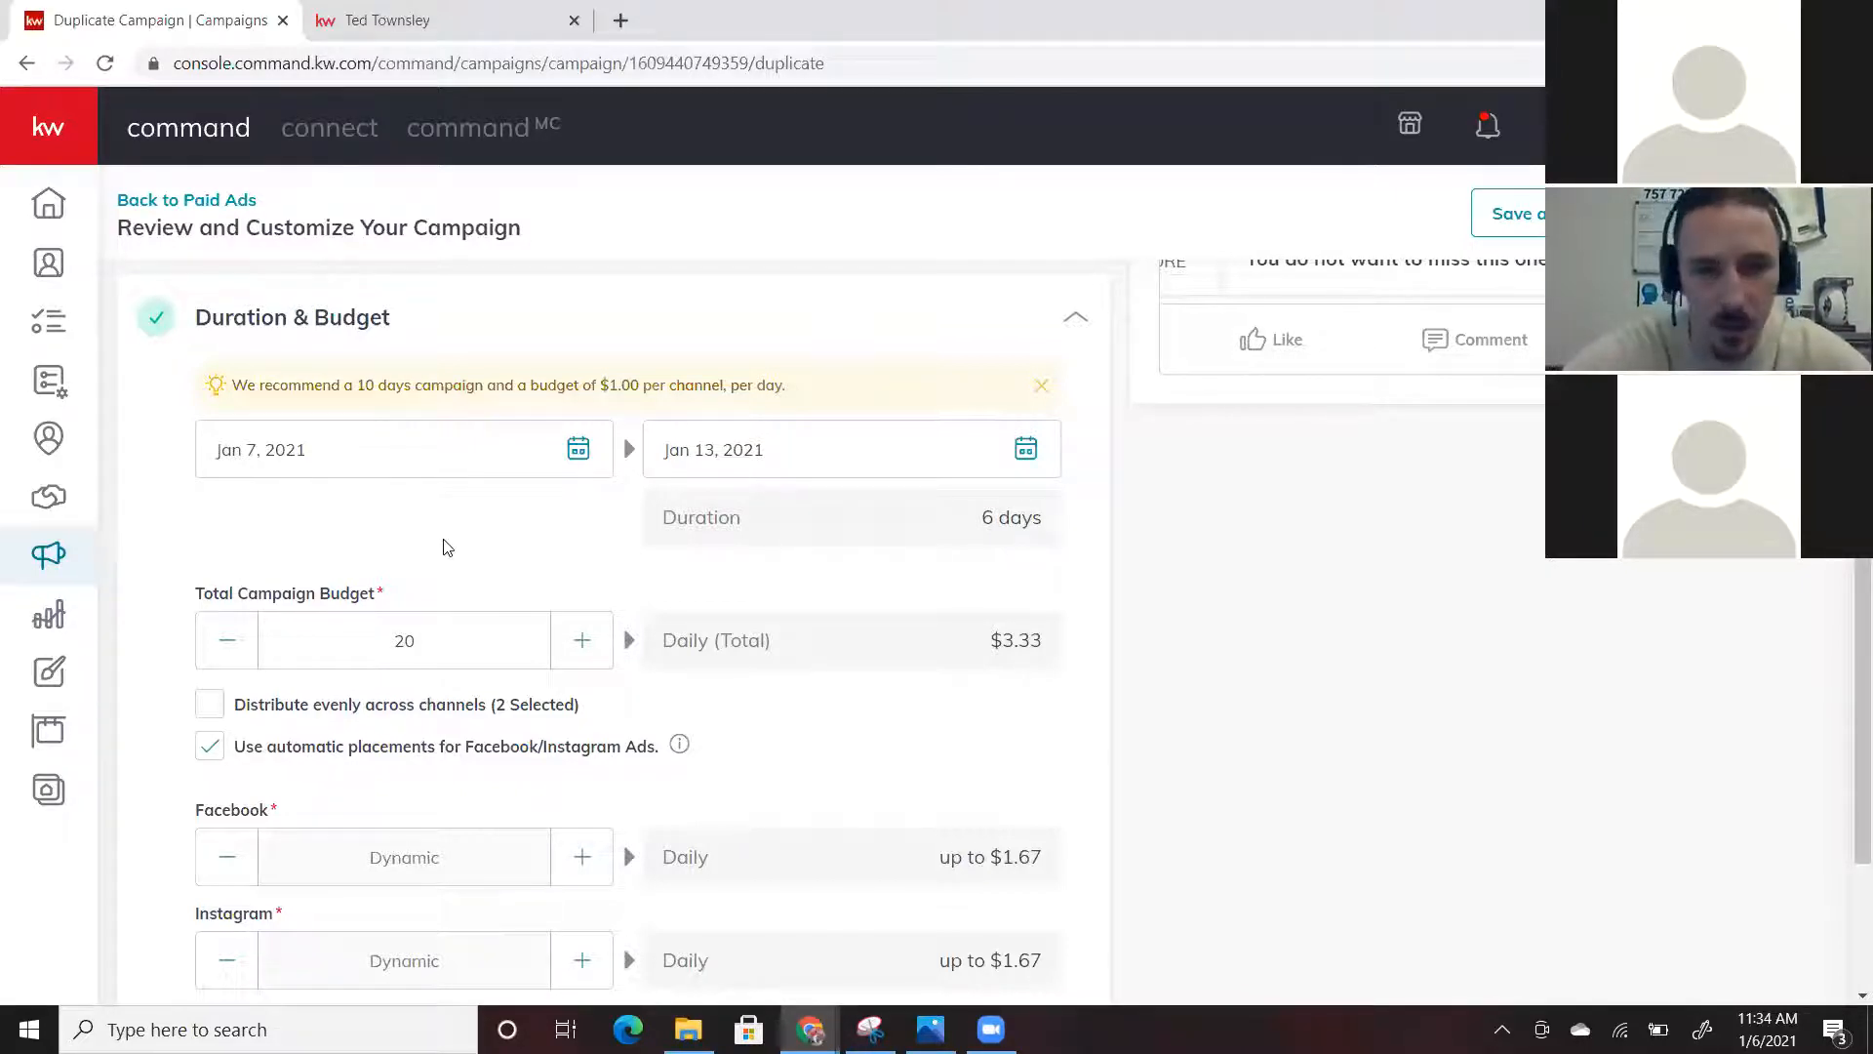
scroll(472, 542, "down", 1)
scroll(472, 542, "down", 1)
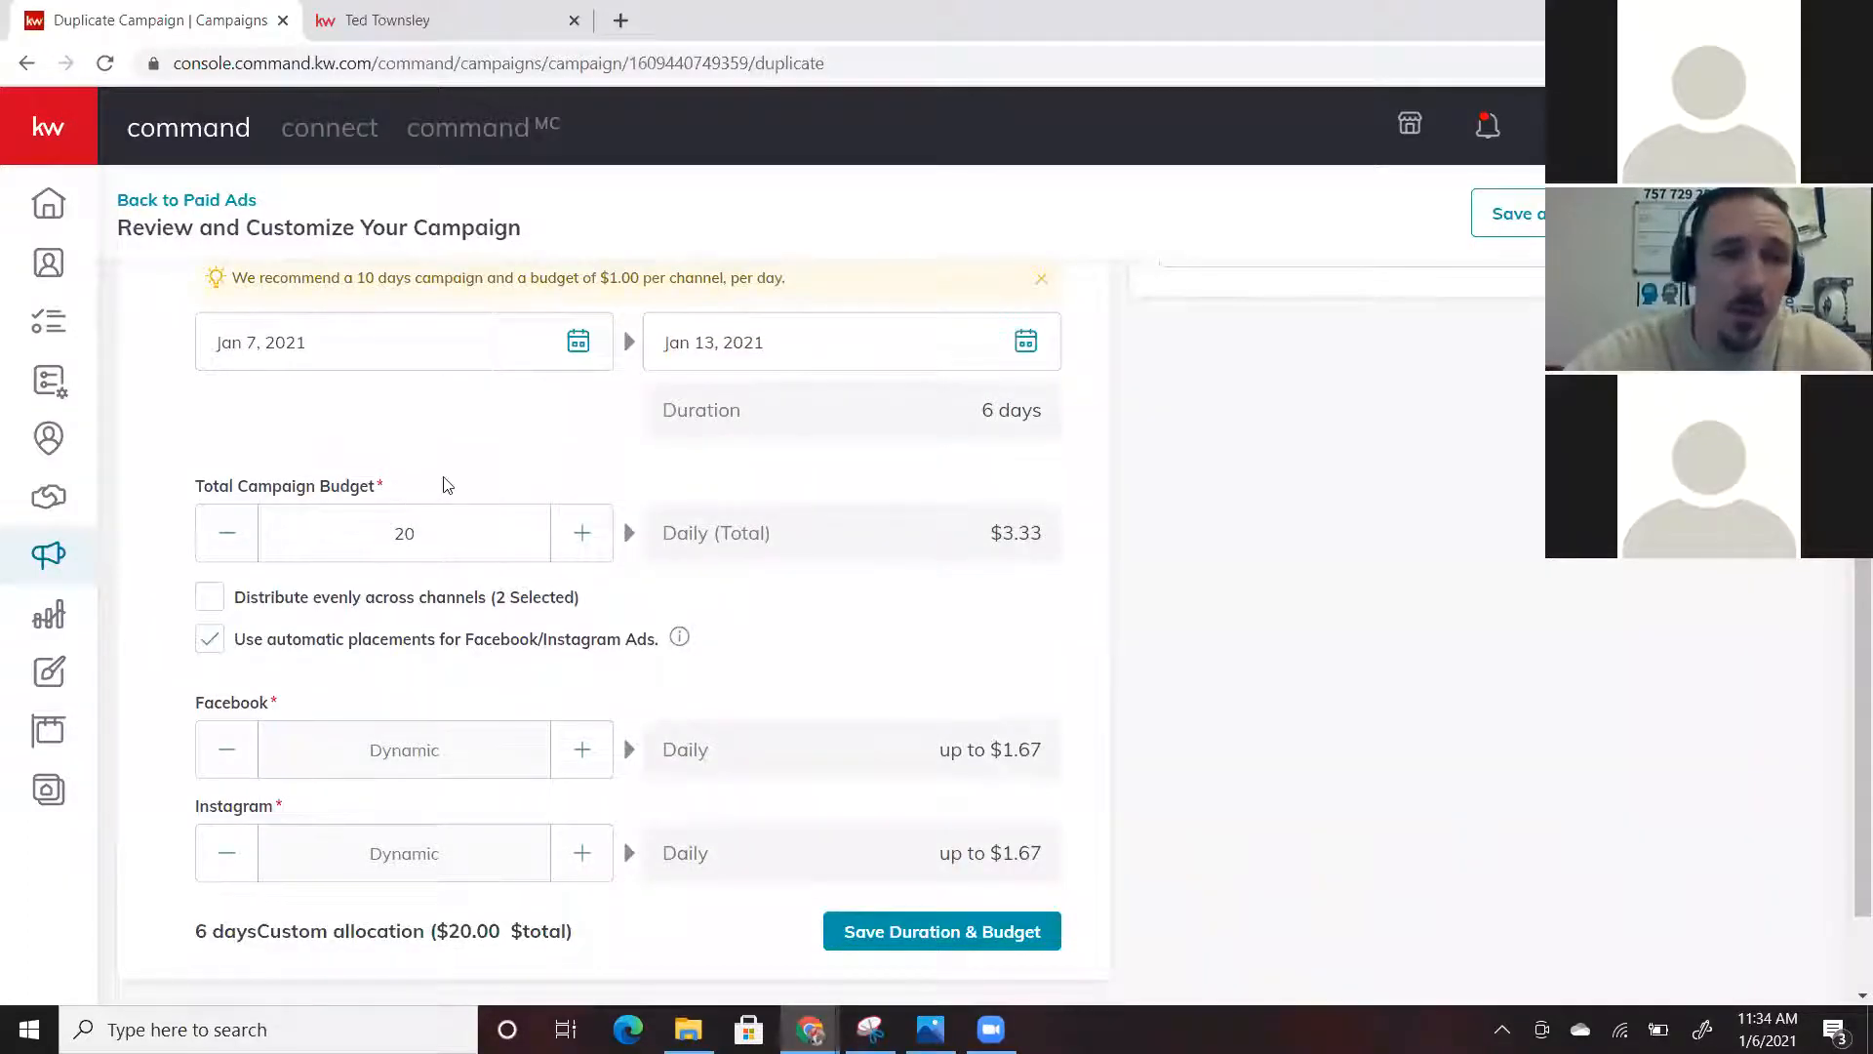
scroll(494, 480, "down", 1)
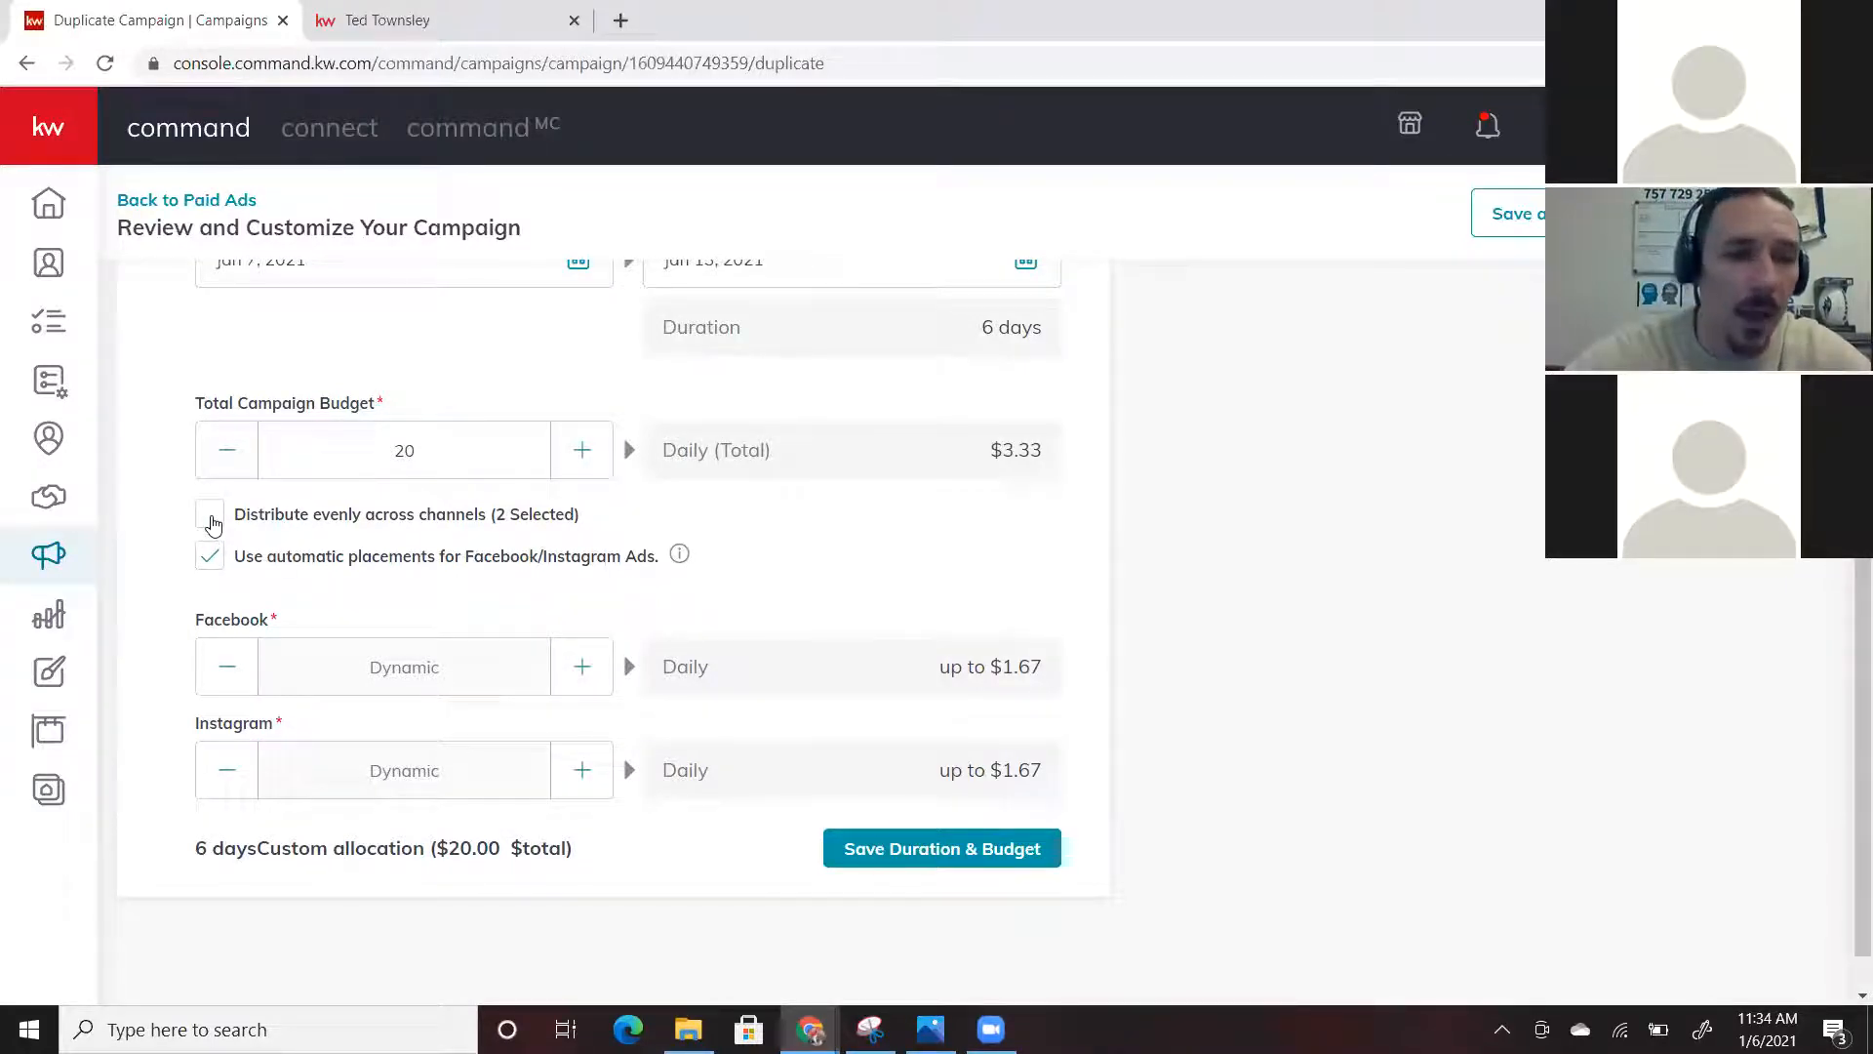
Turn off even budget distribution and automatic placements to allow a manual channel split
left_click(211, 519)
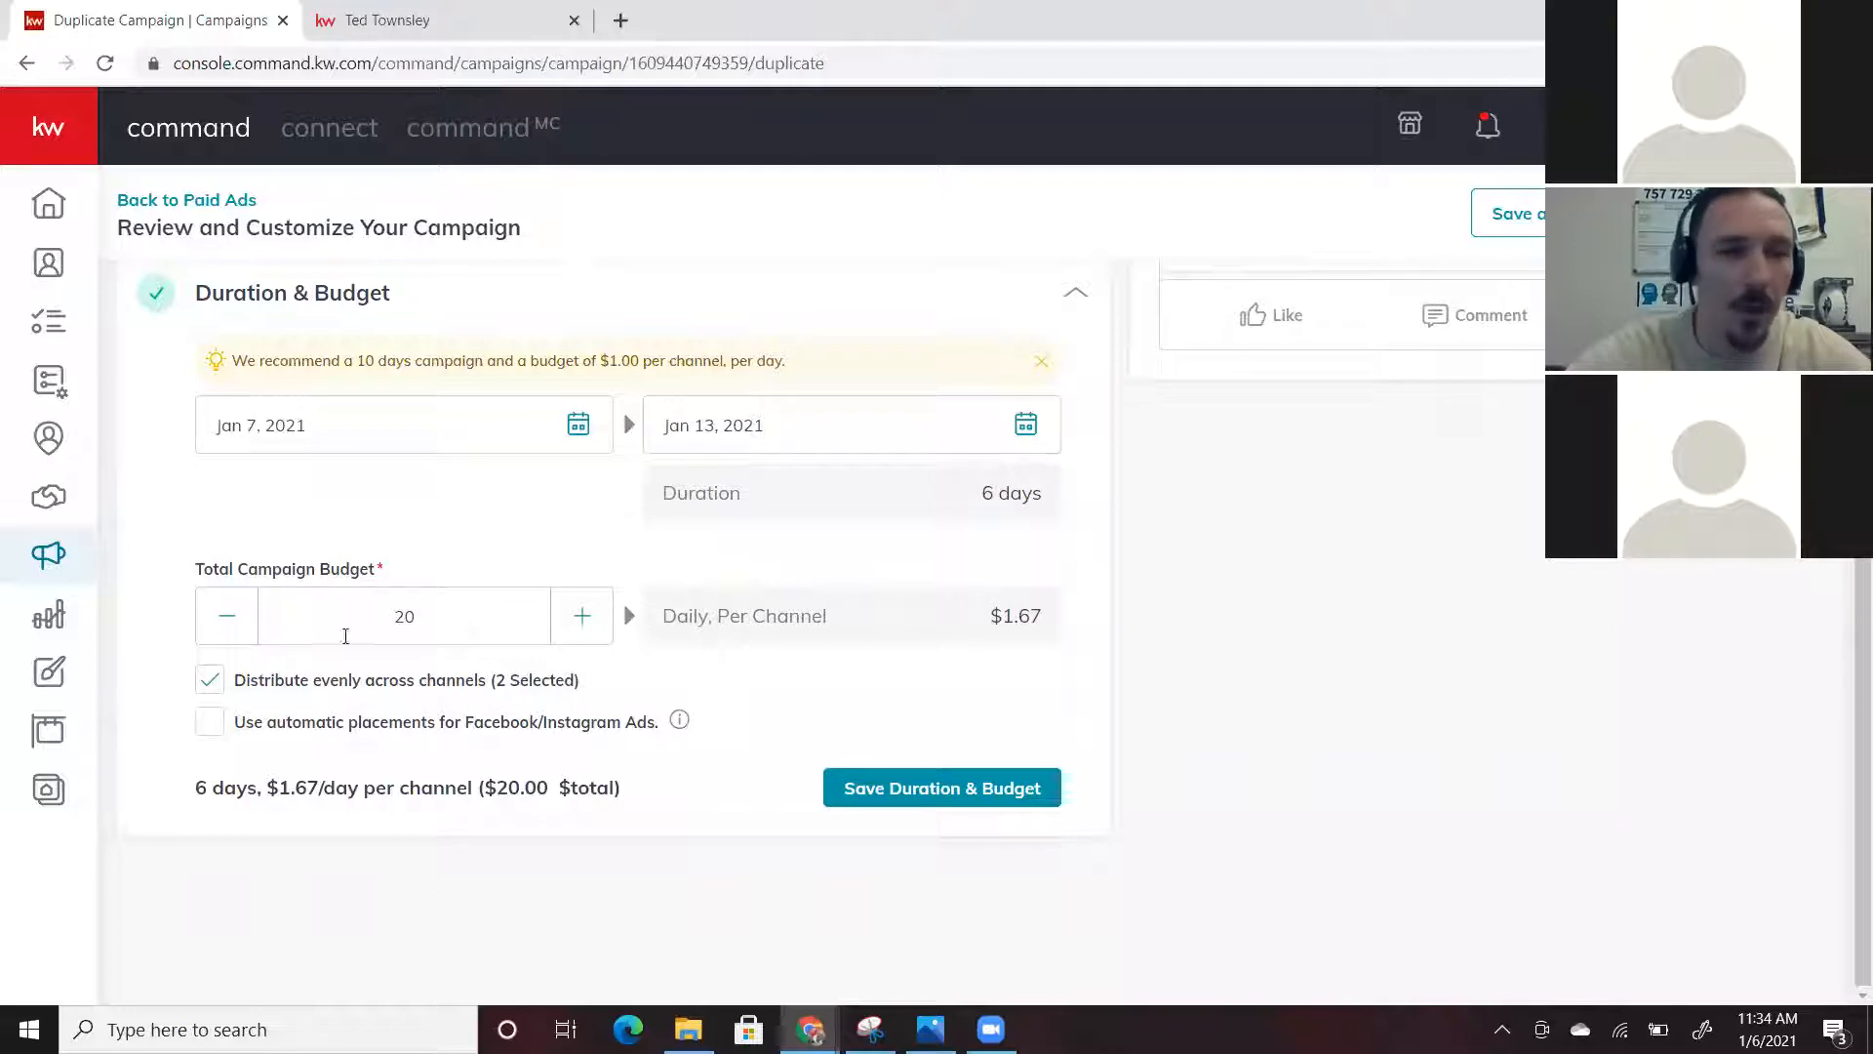
left_click(210, 722)
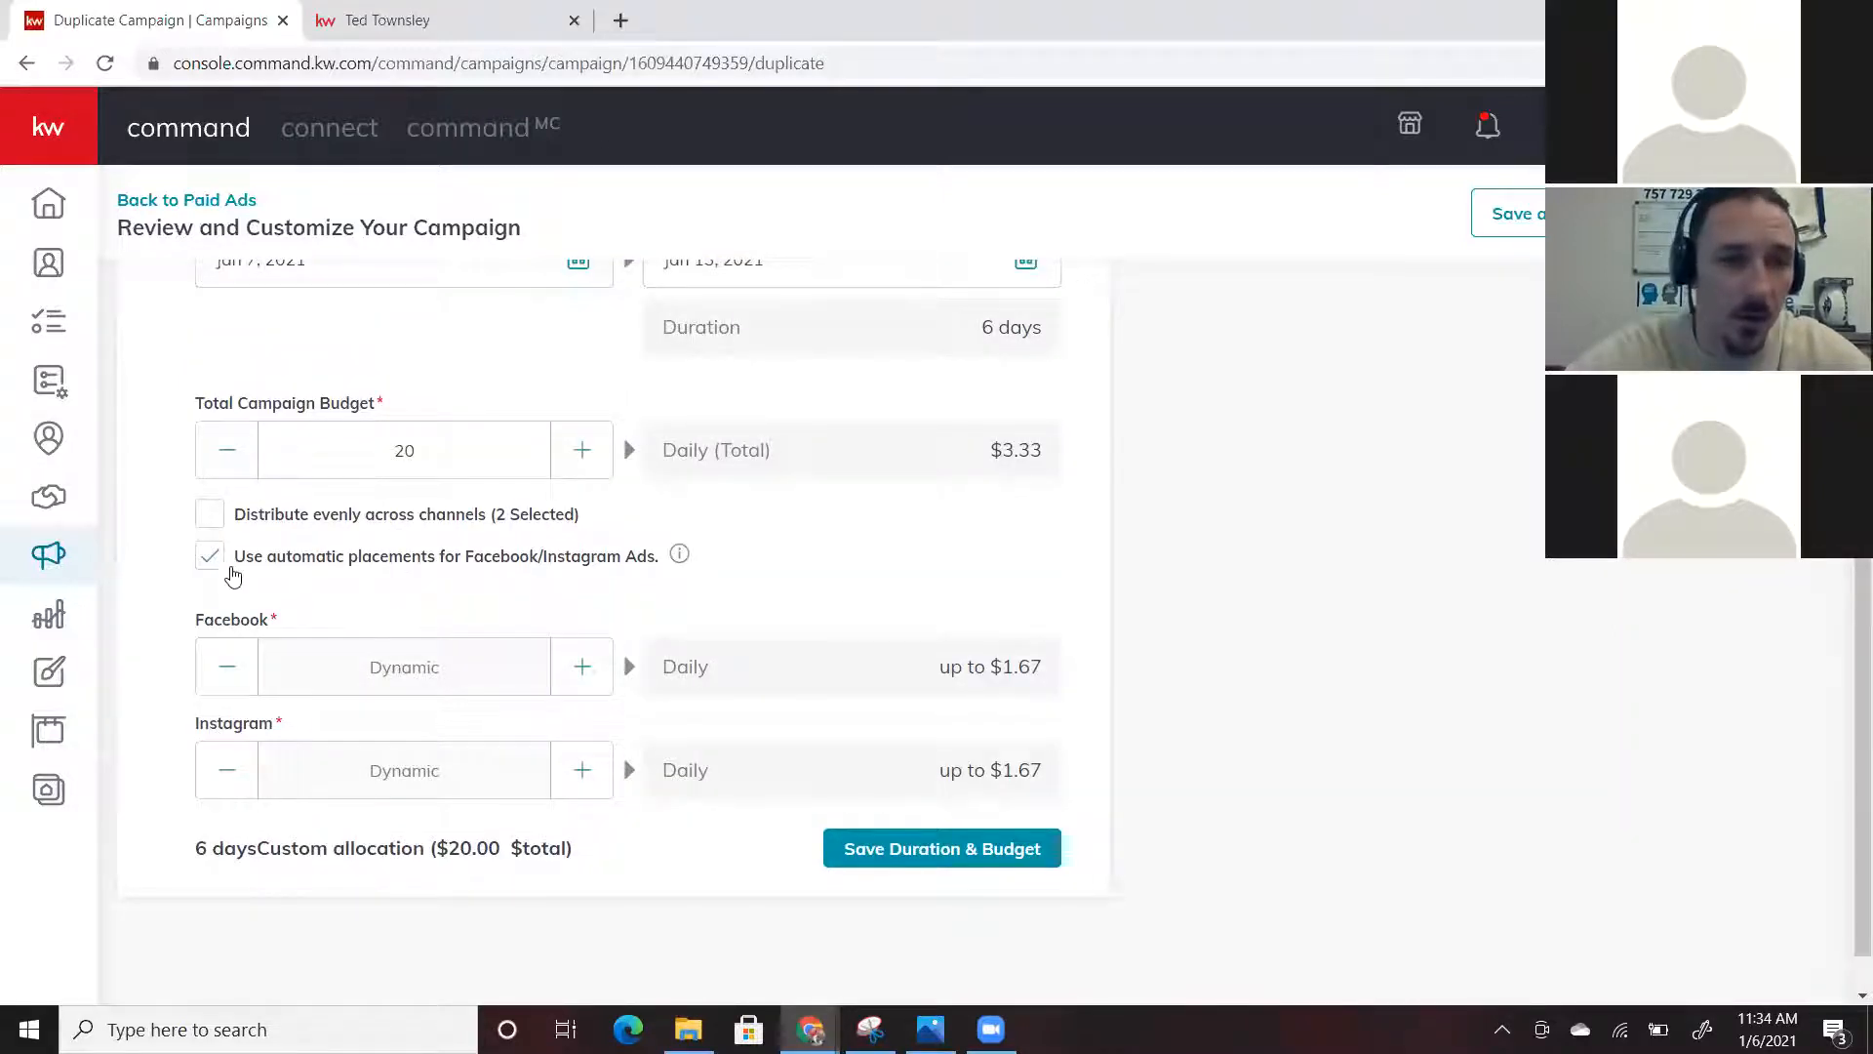
left_click(206, 566)
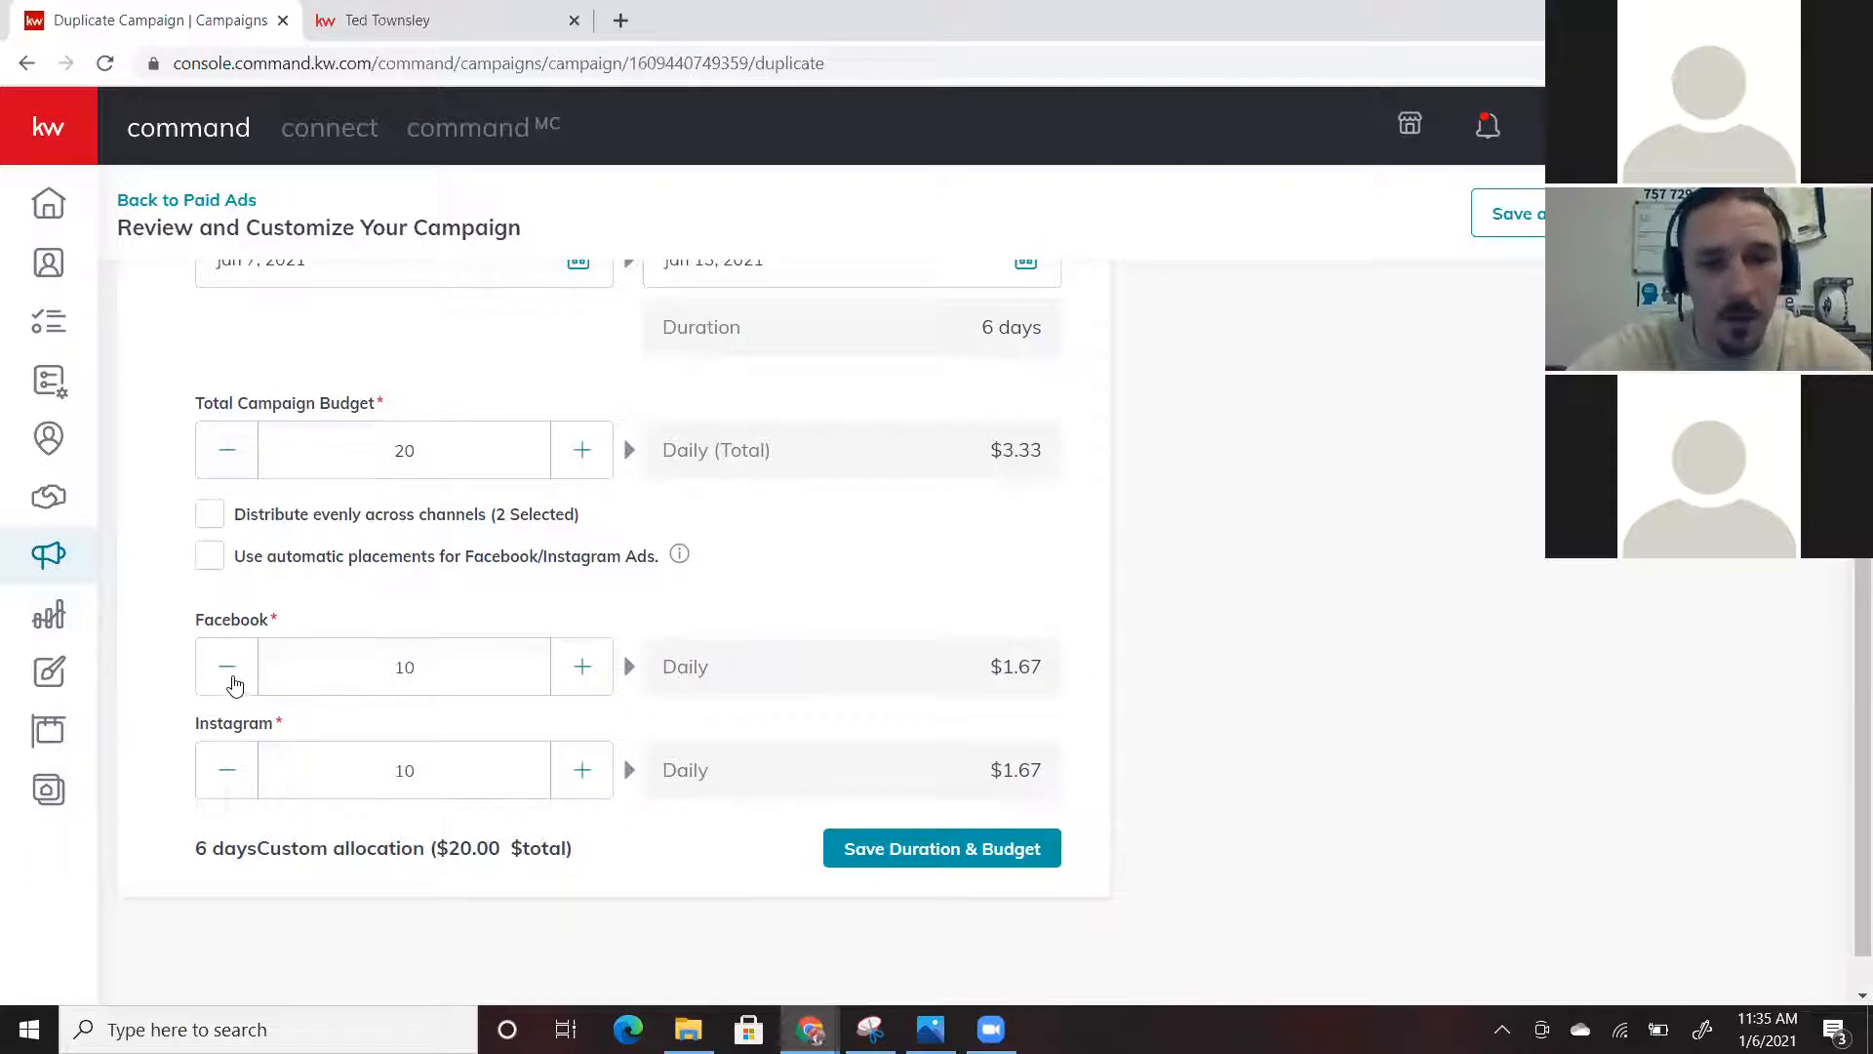
Set Instagram to 6 and Facebook to 14, then re-enable automatic placements
left_click(232, 771)
left_click(232, 771)
left_click(232, 770)
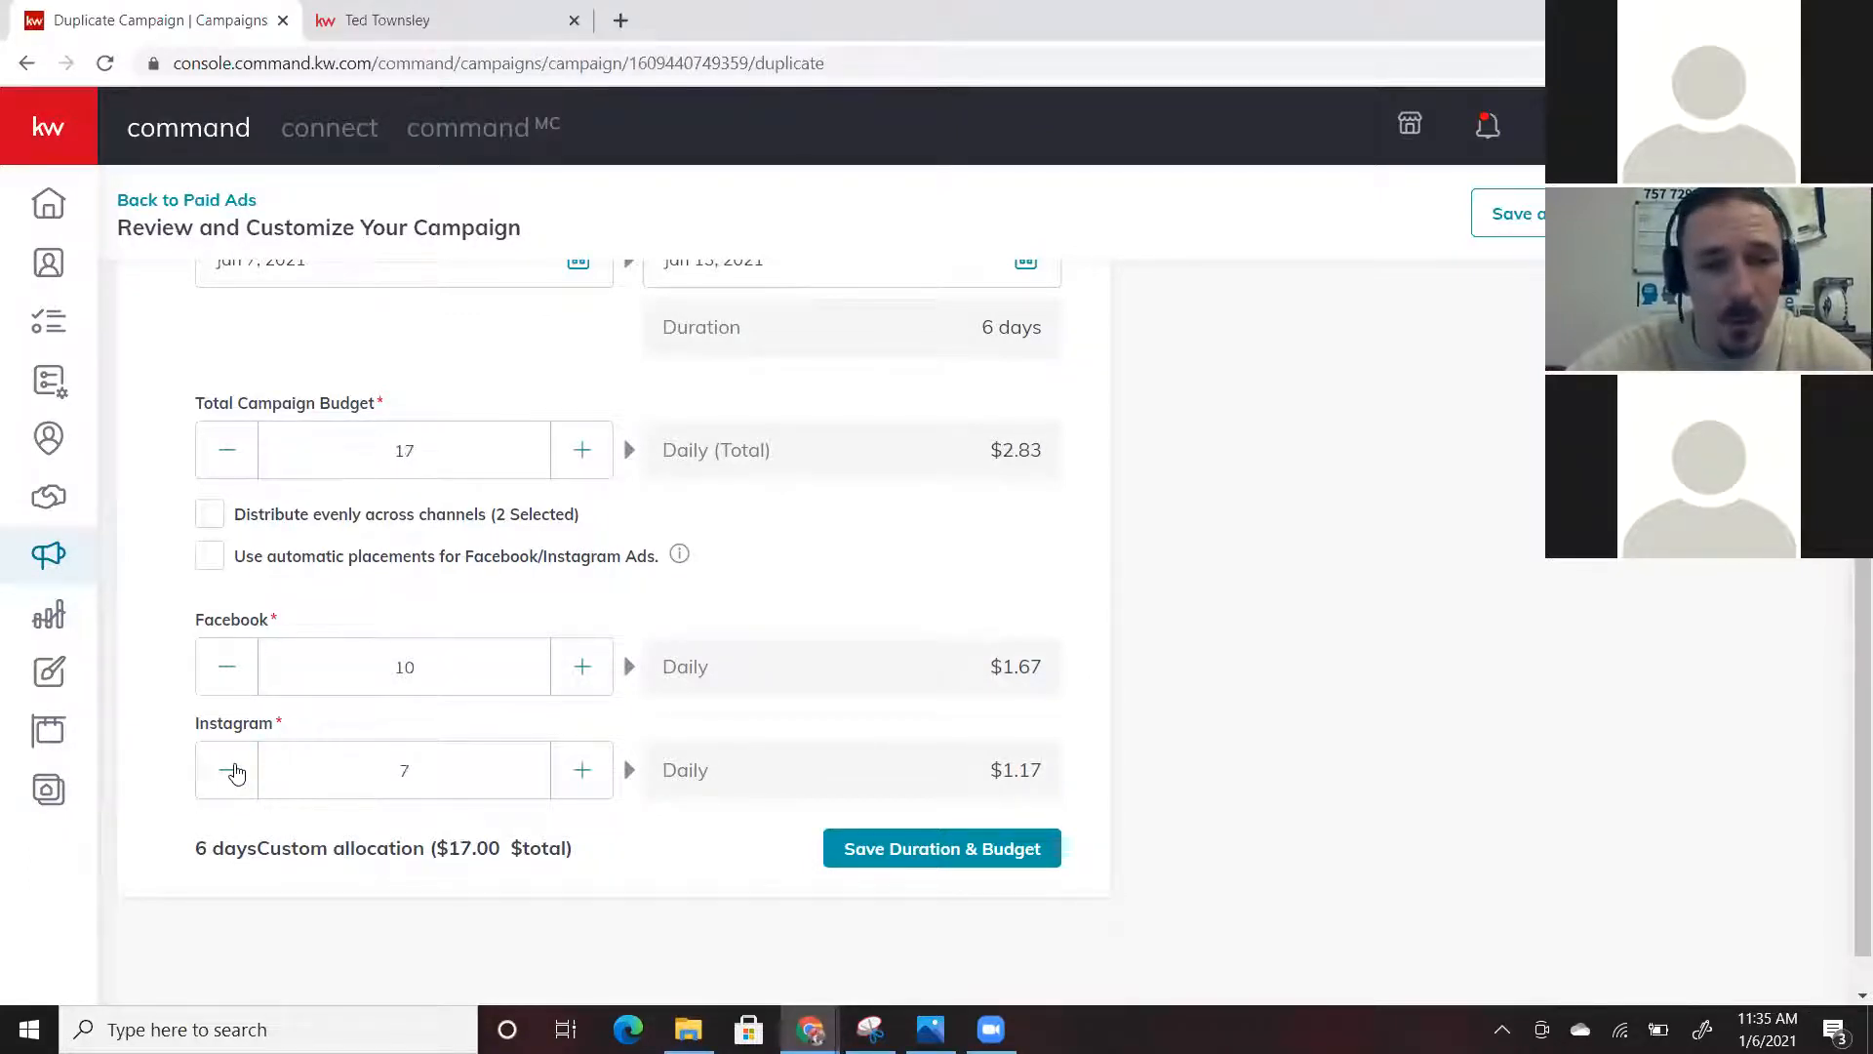
left_click(232, 771)
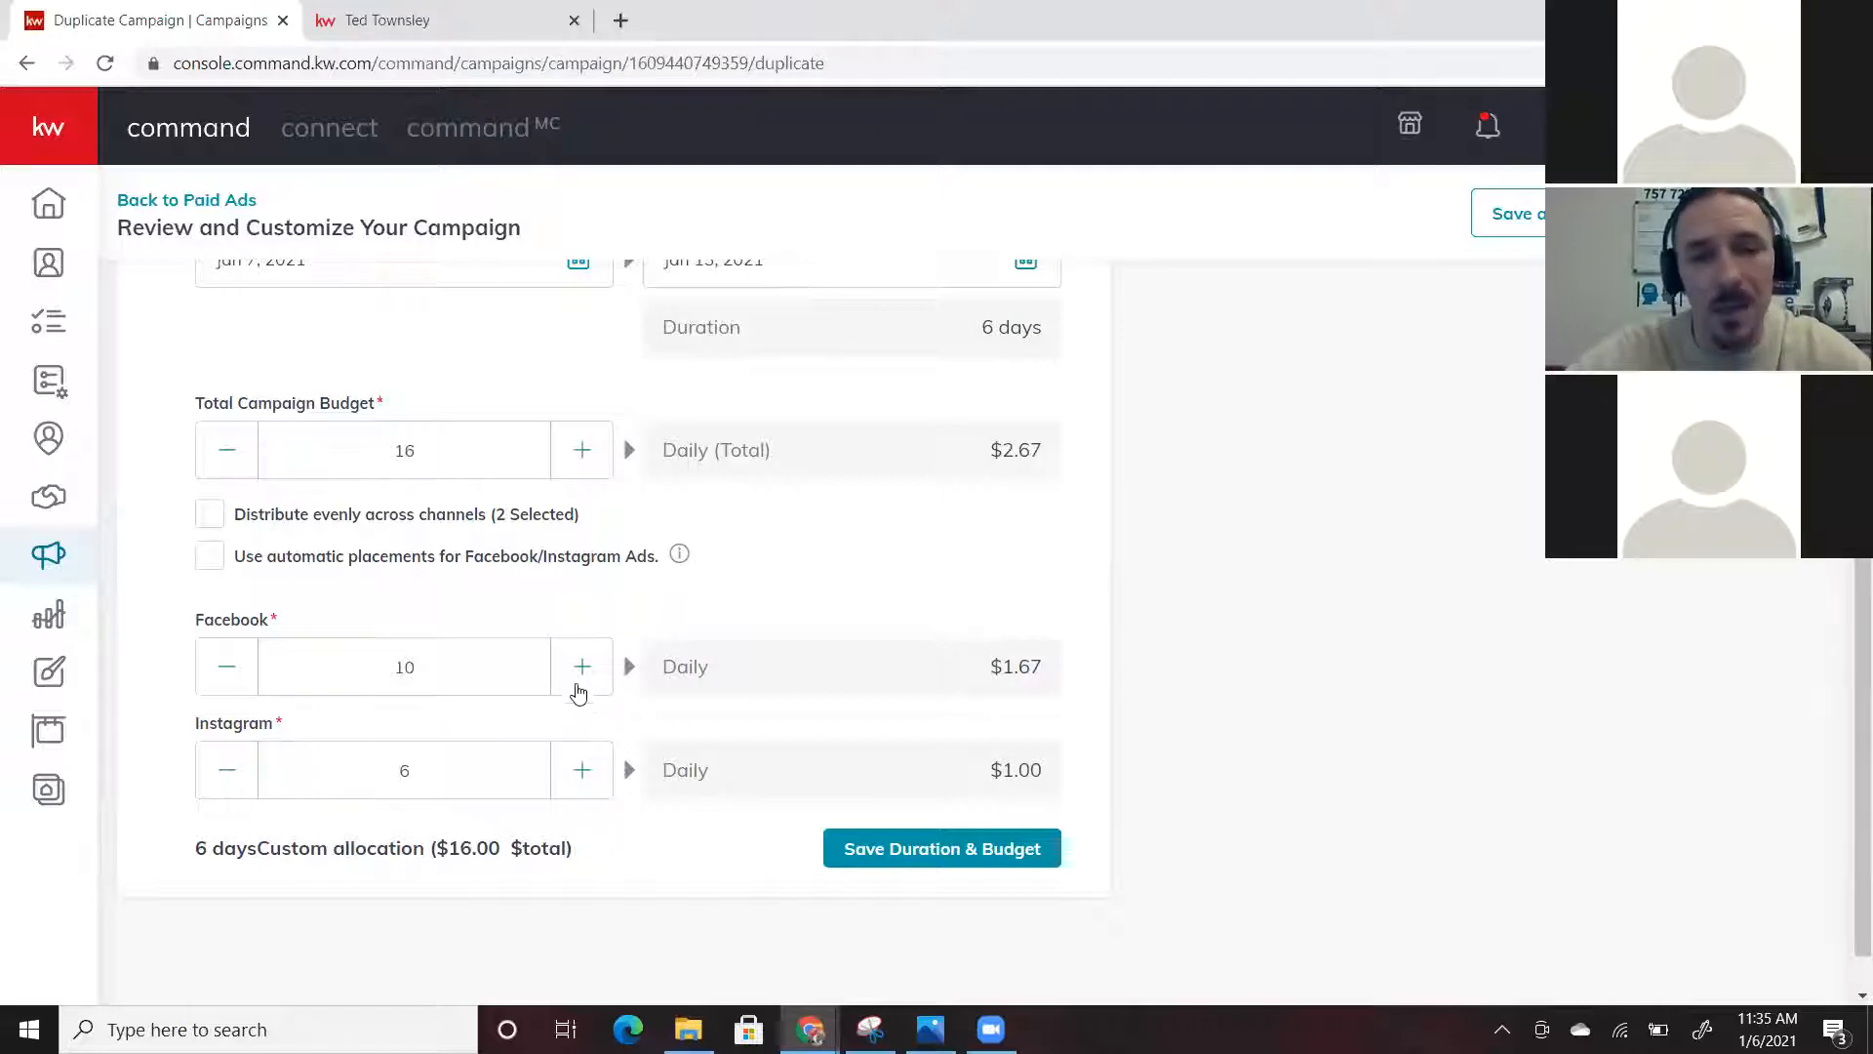
left_click(582, 678)
left_click(582, 678)
left_click(581, 678)
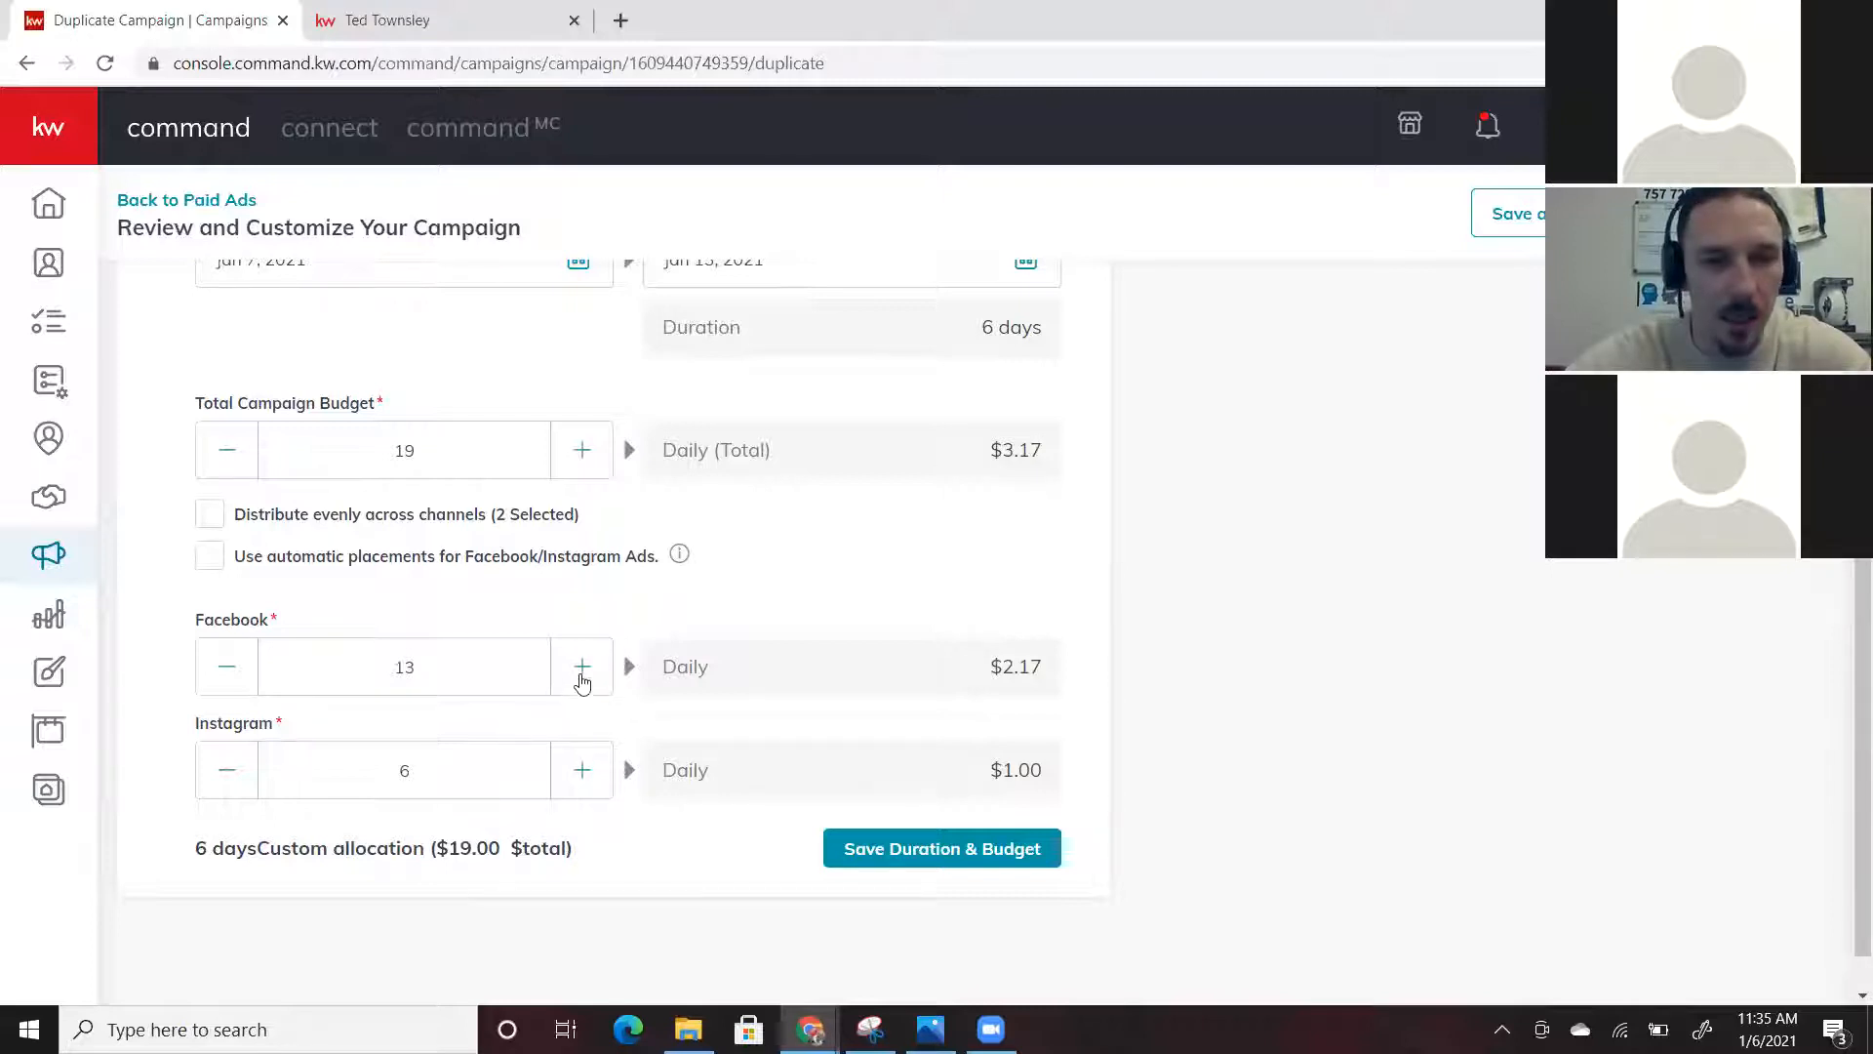
left_click(581, 667)
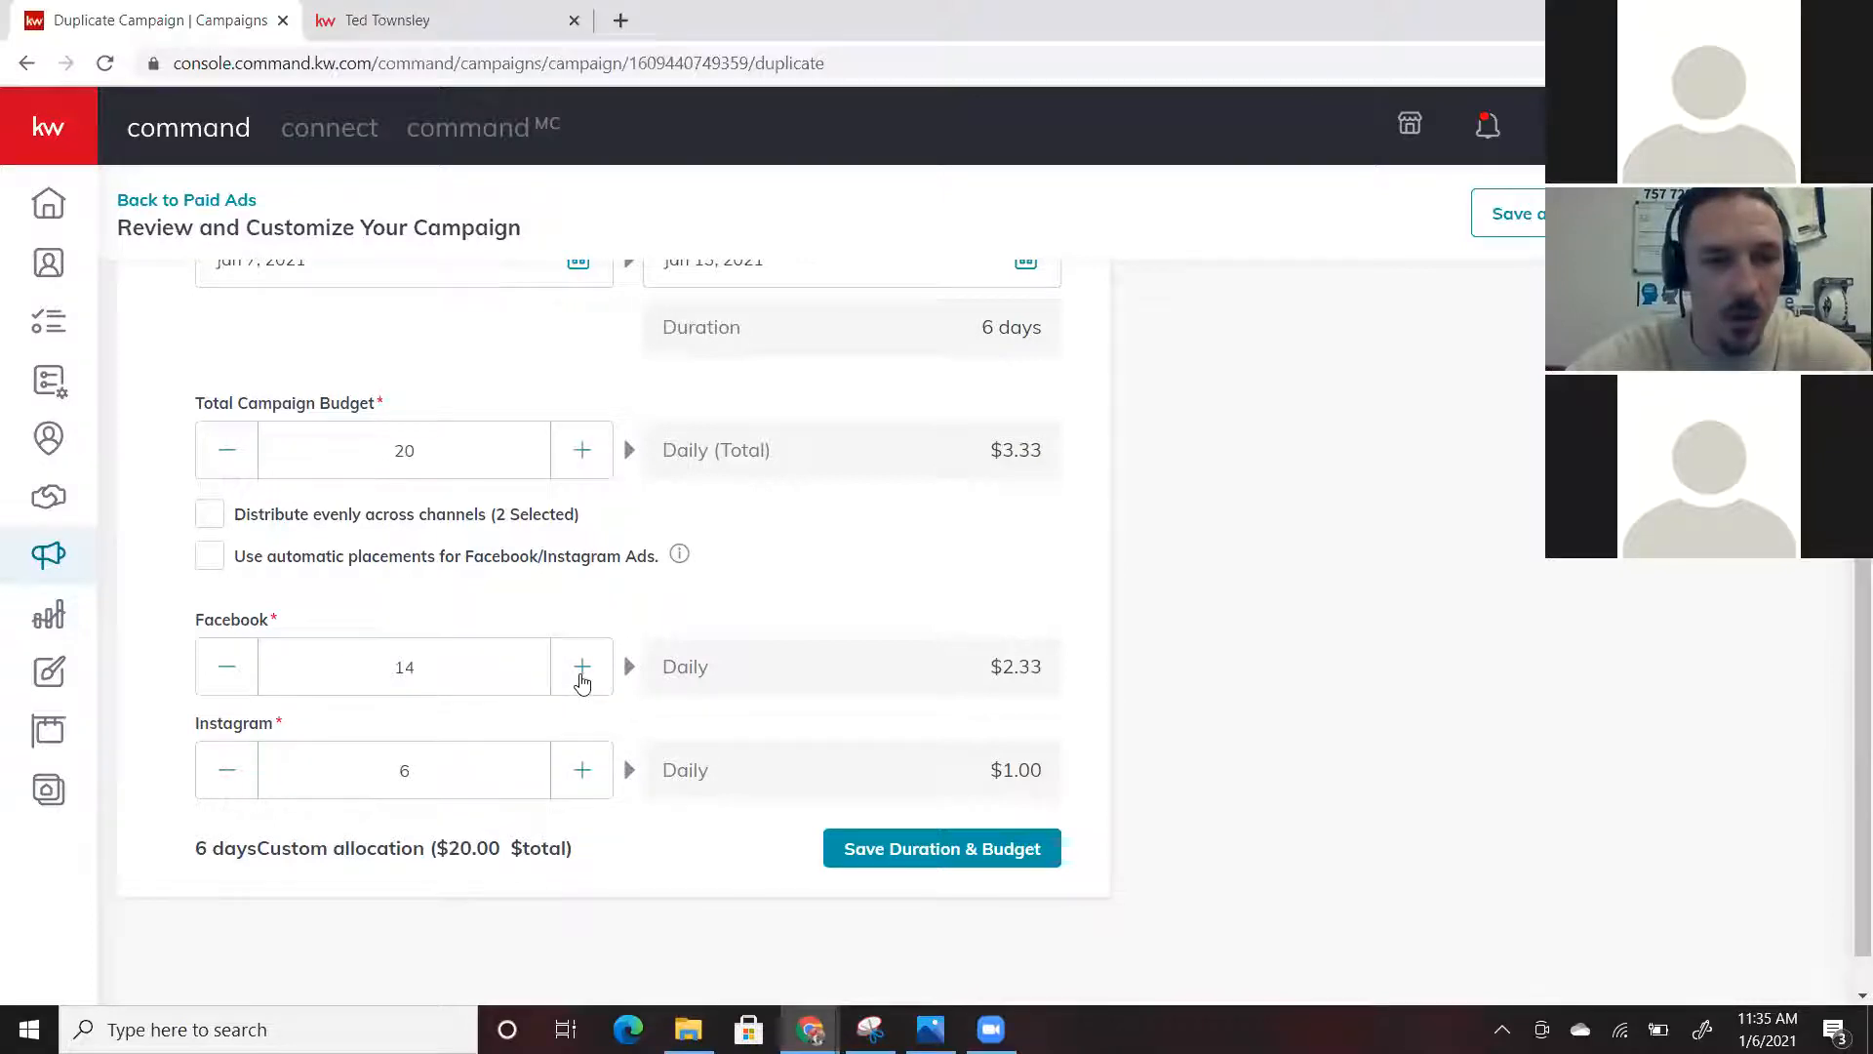
left_click(223, 572)
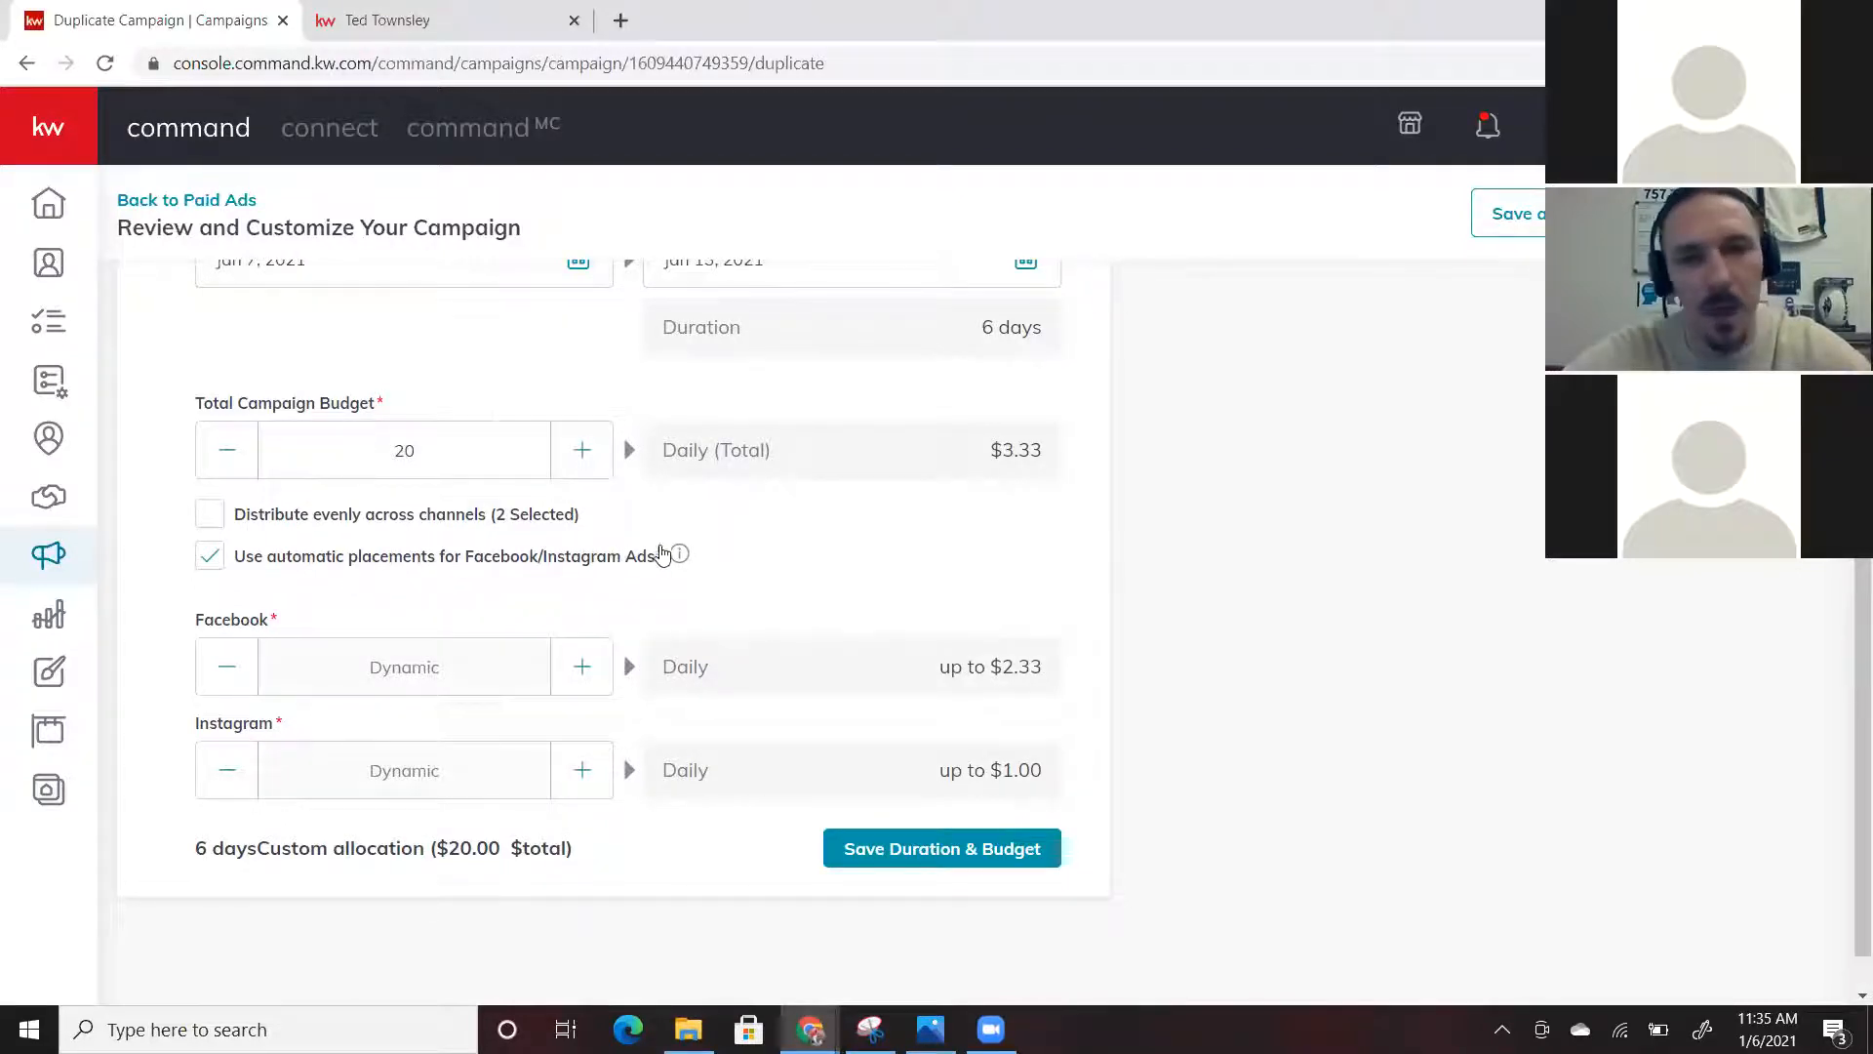
mouse_move(680, 554)
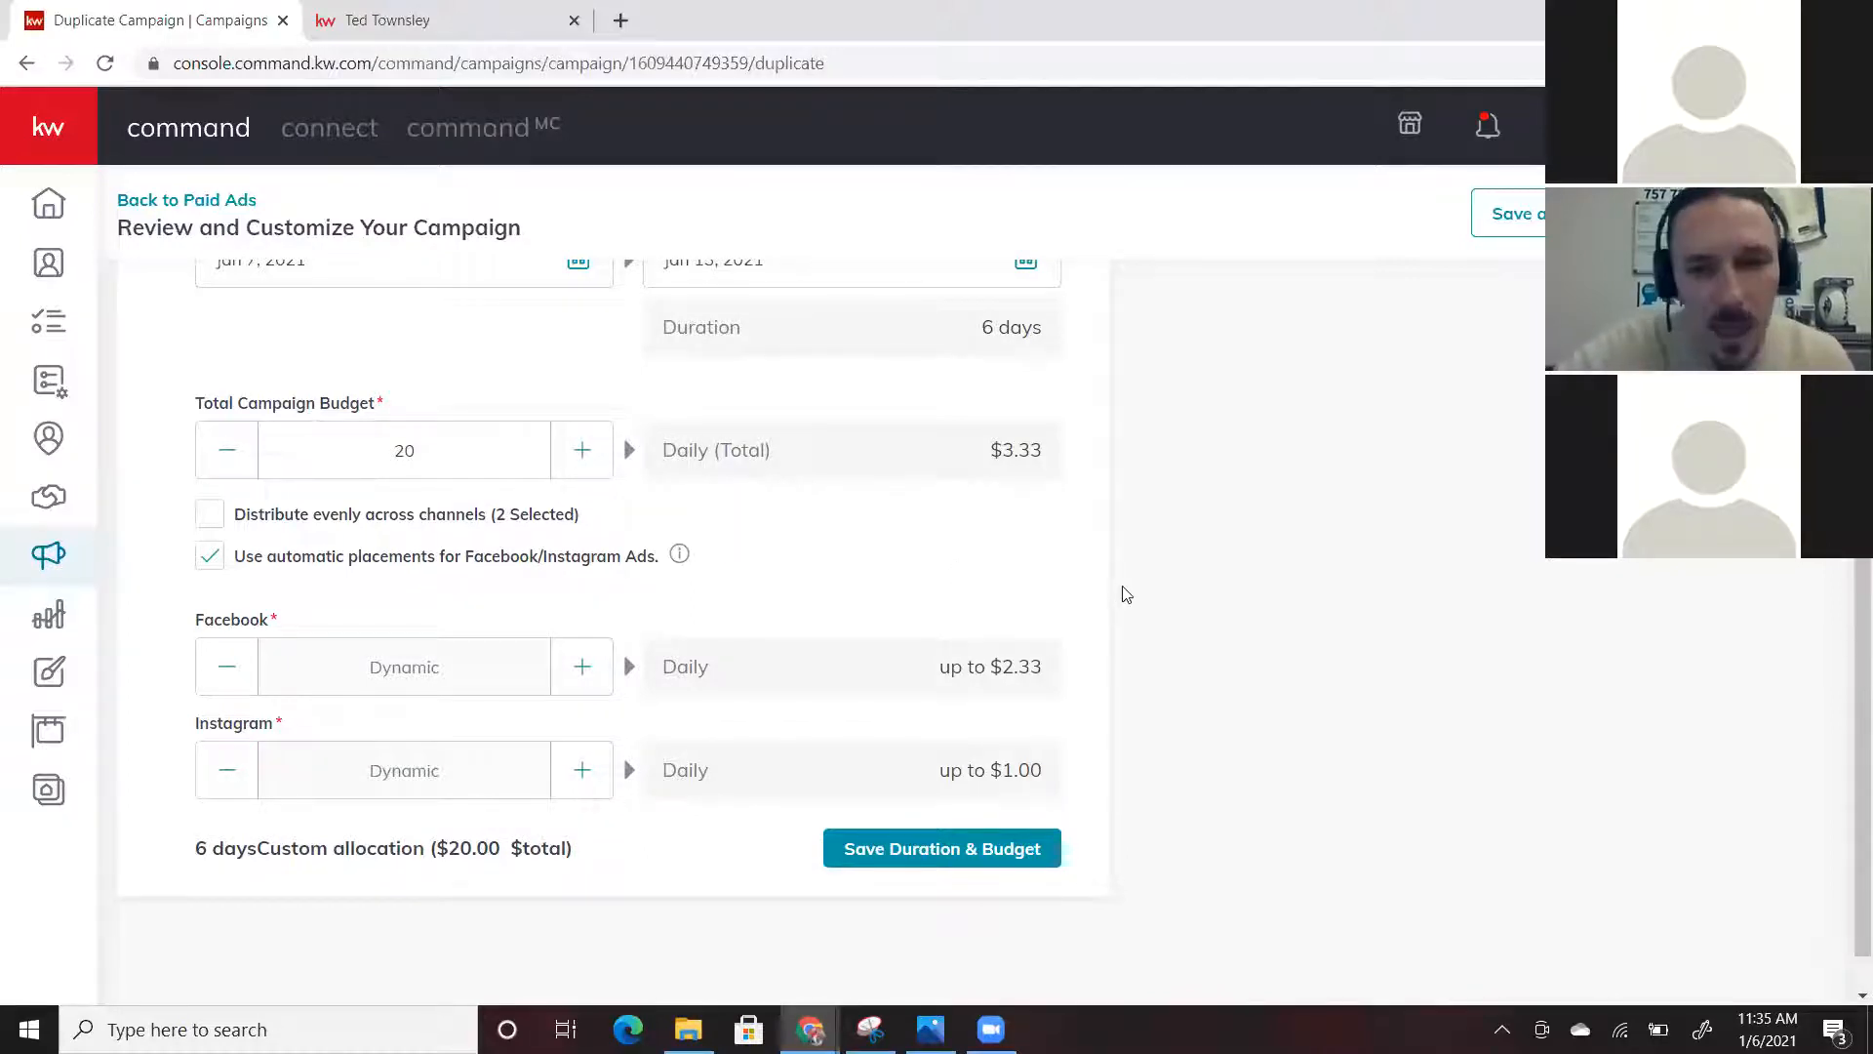
scroll(1128, 595, "down", 1)
scroll(1128, 594, "up", 2)
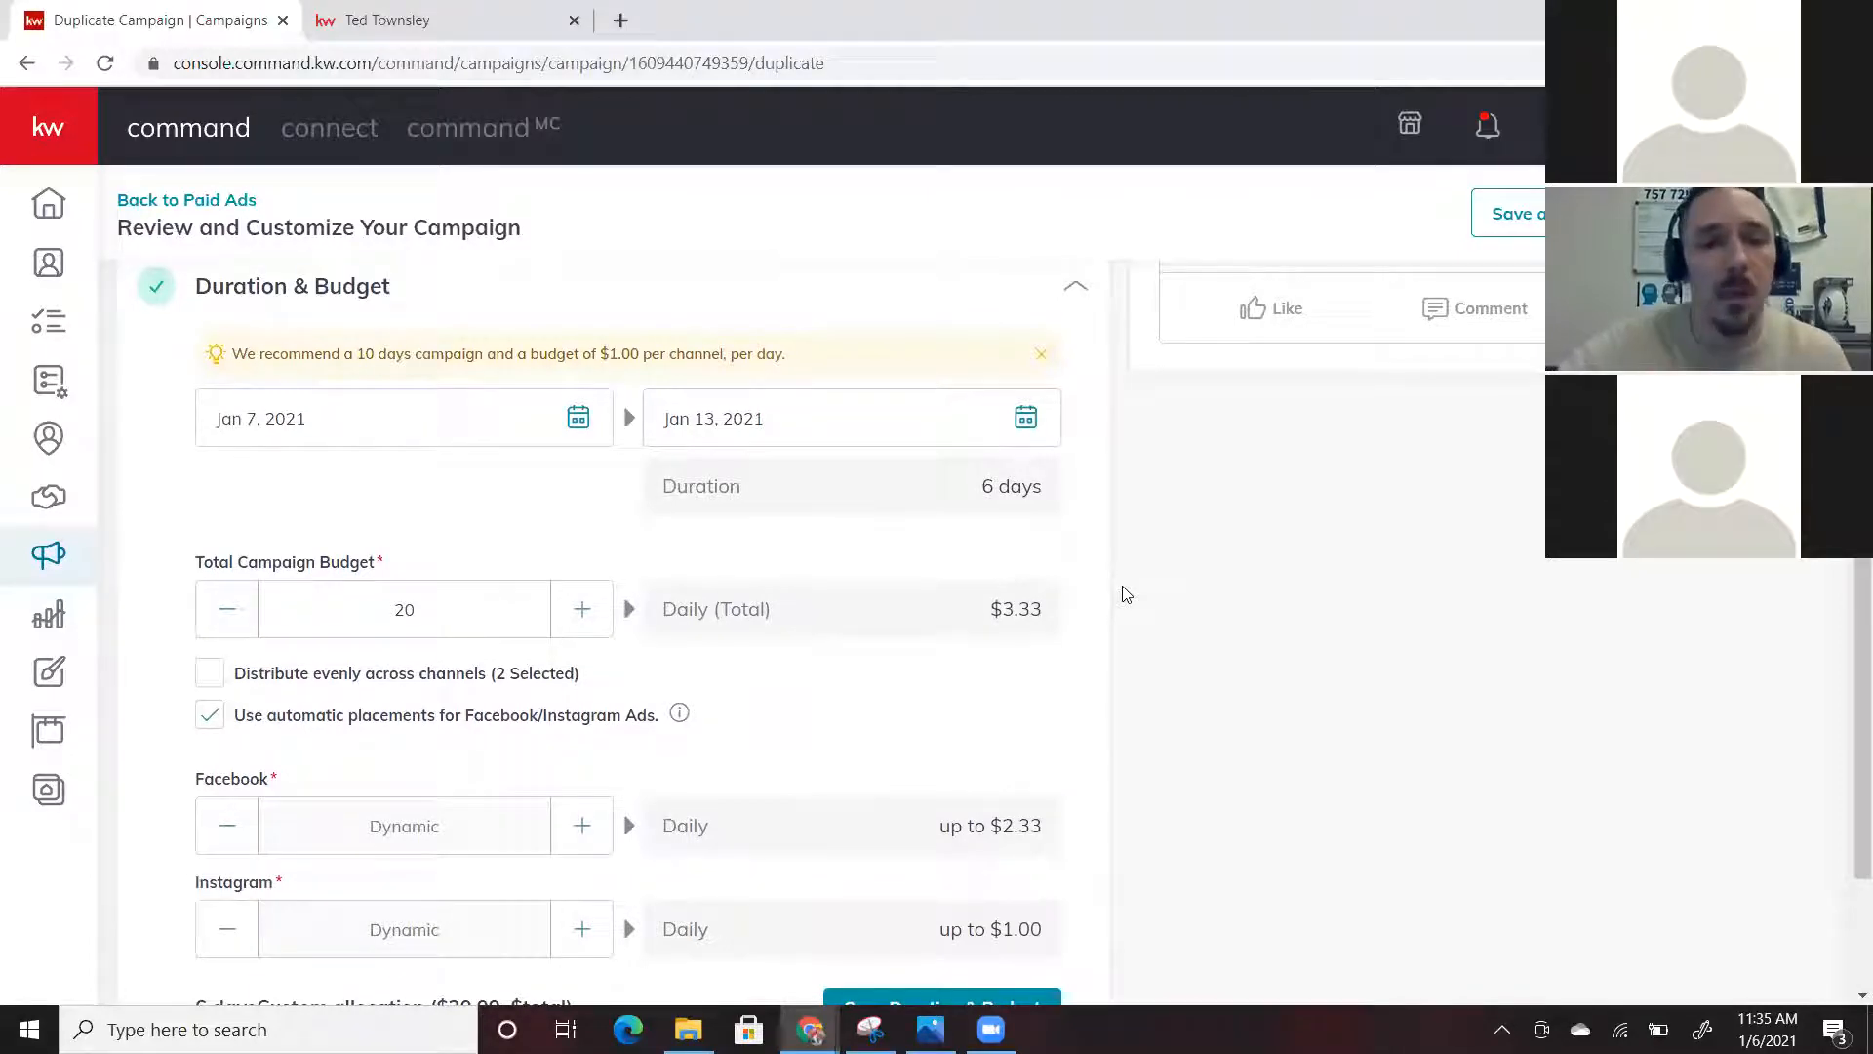
scroll(421, 503, "down", 1)
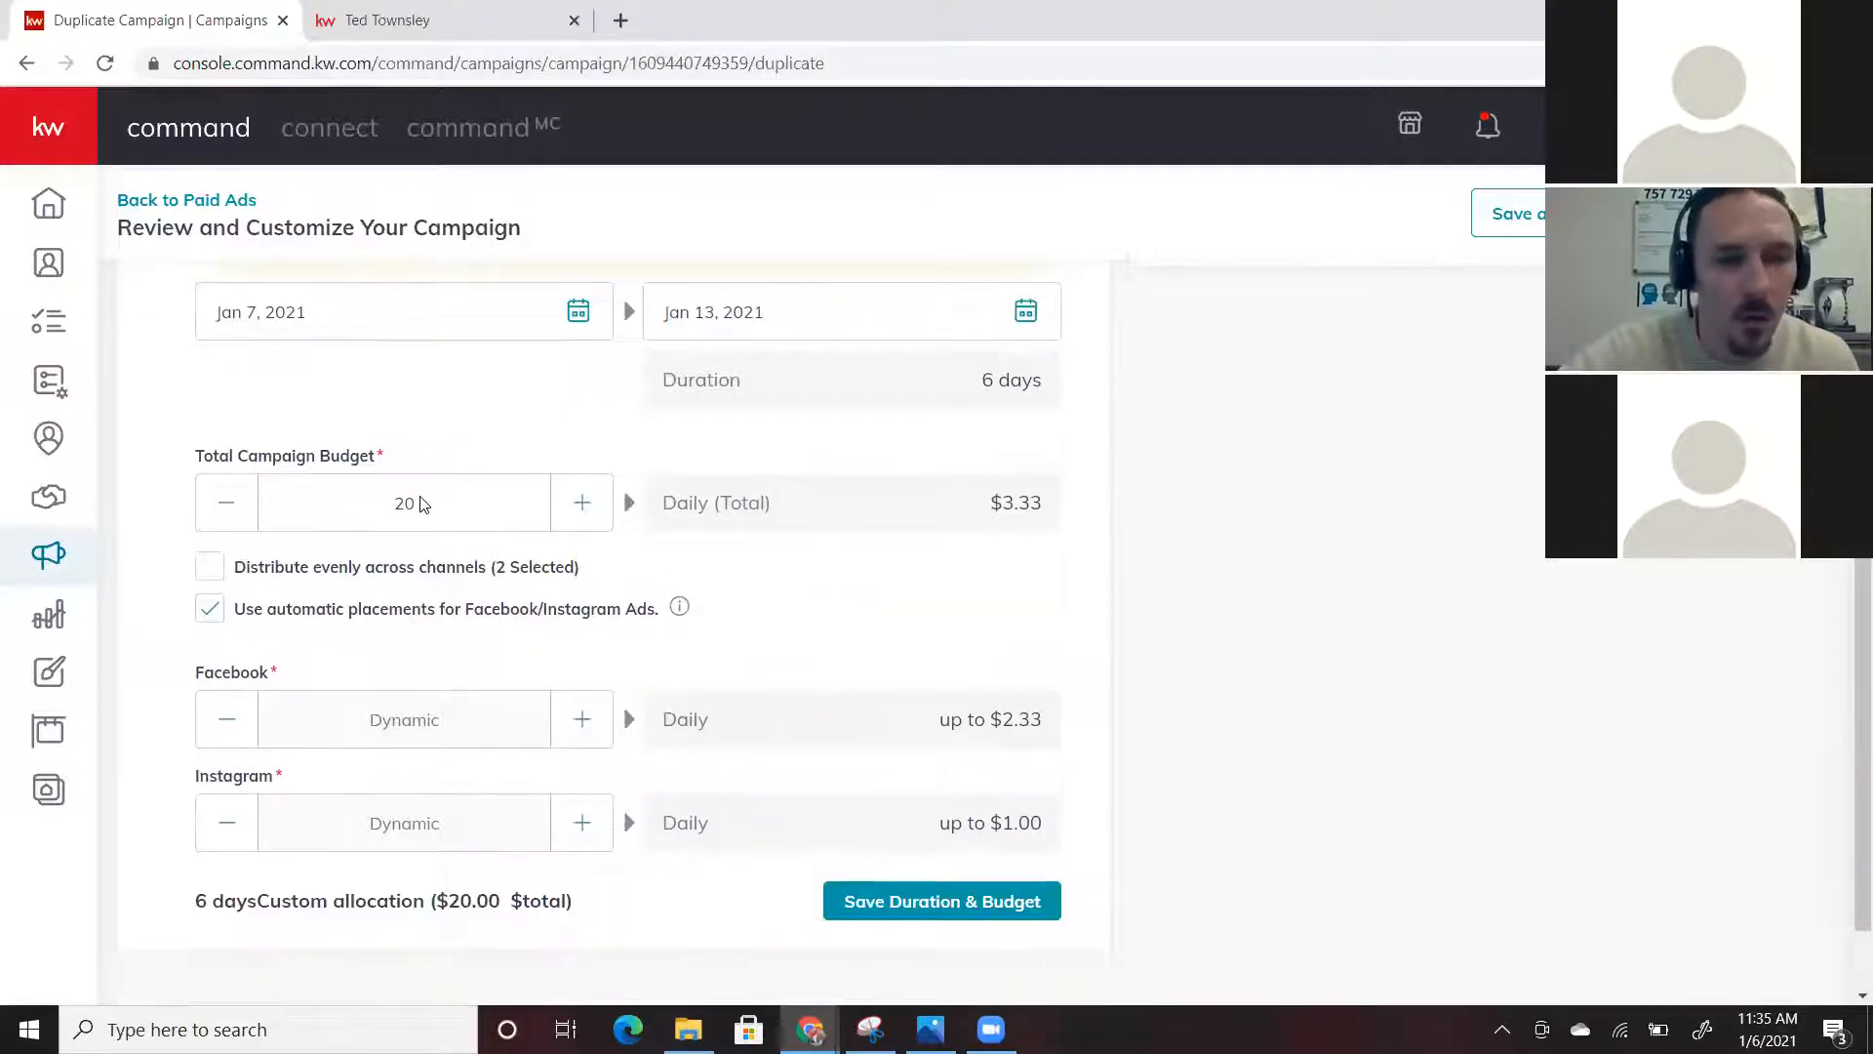
scroll(423, 504, "up", 5)
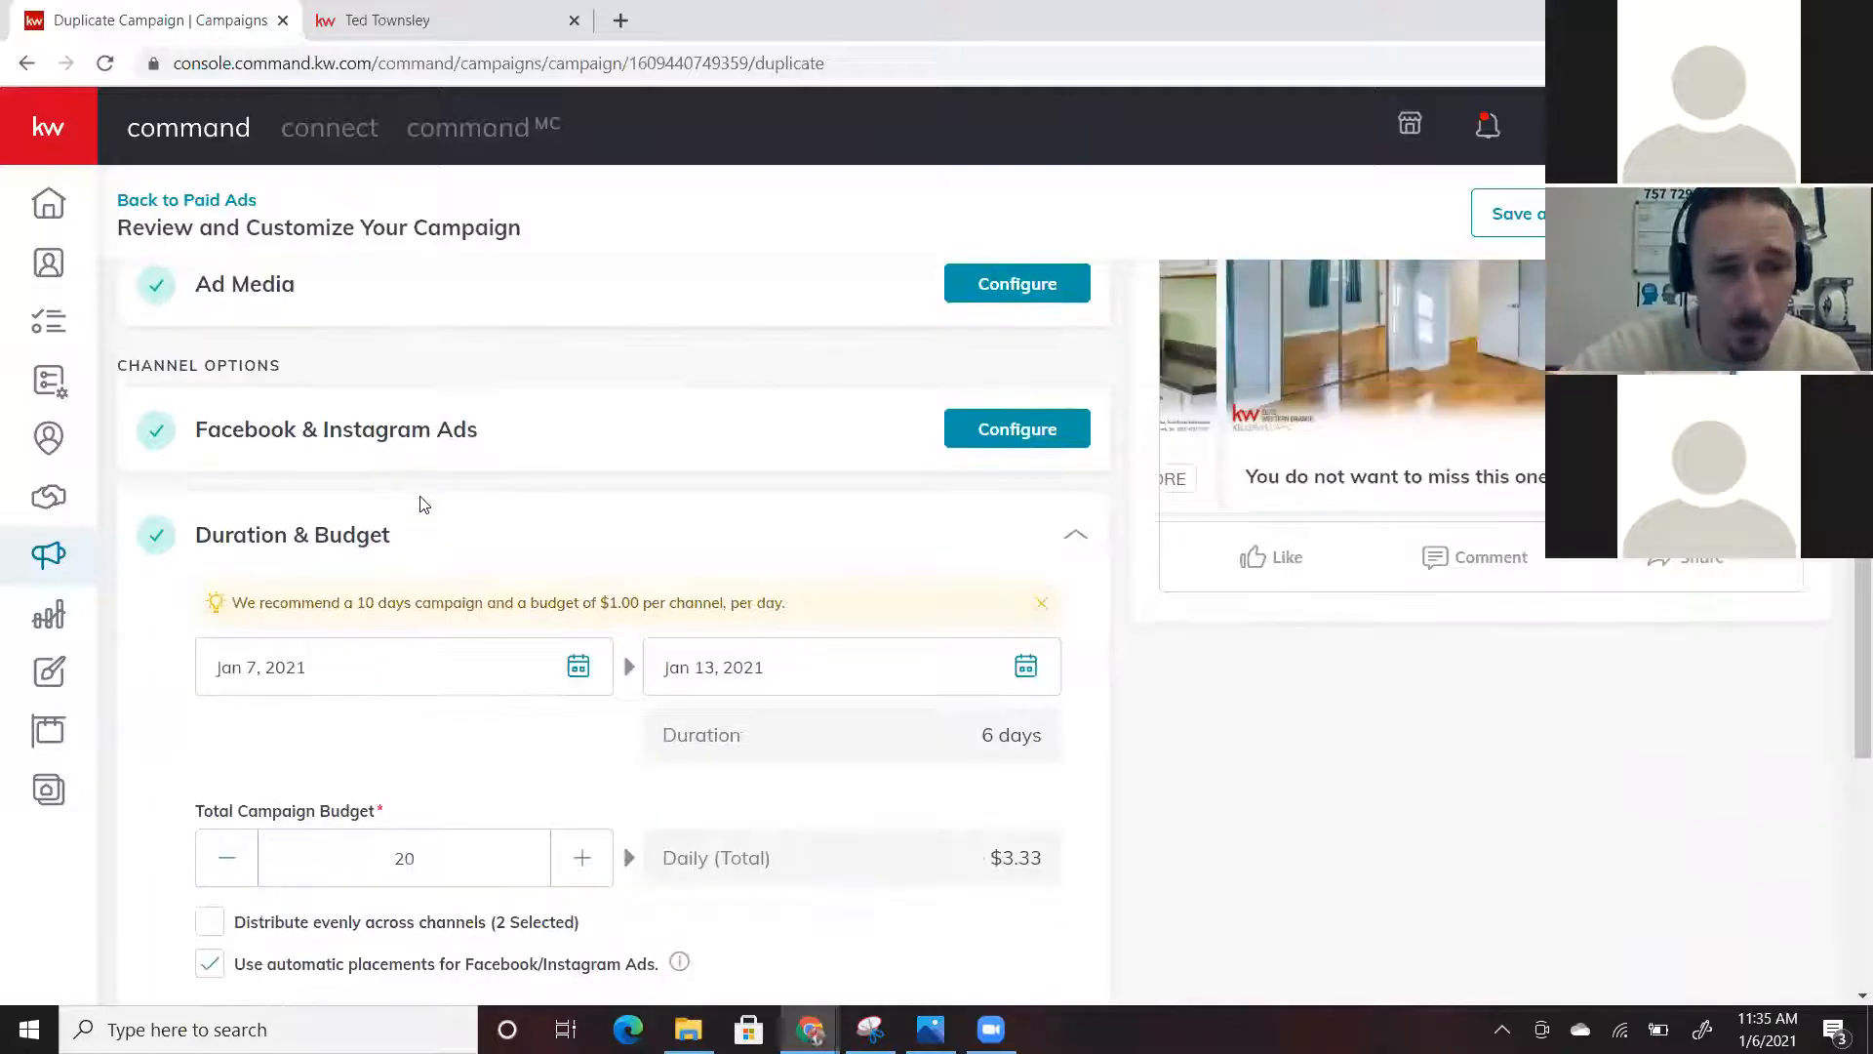
scroll(580, 554, "down", 4)
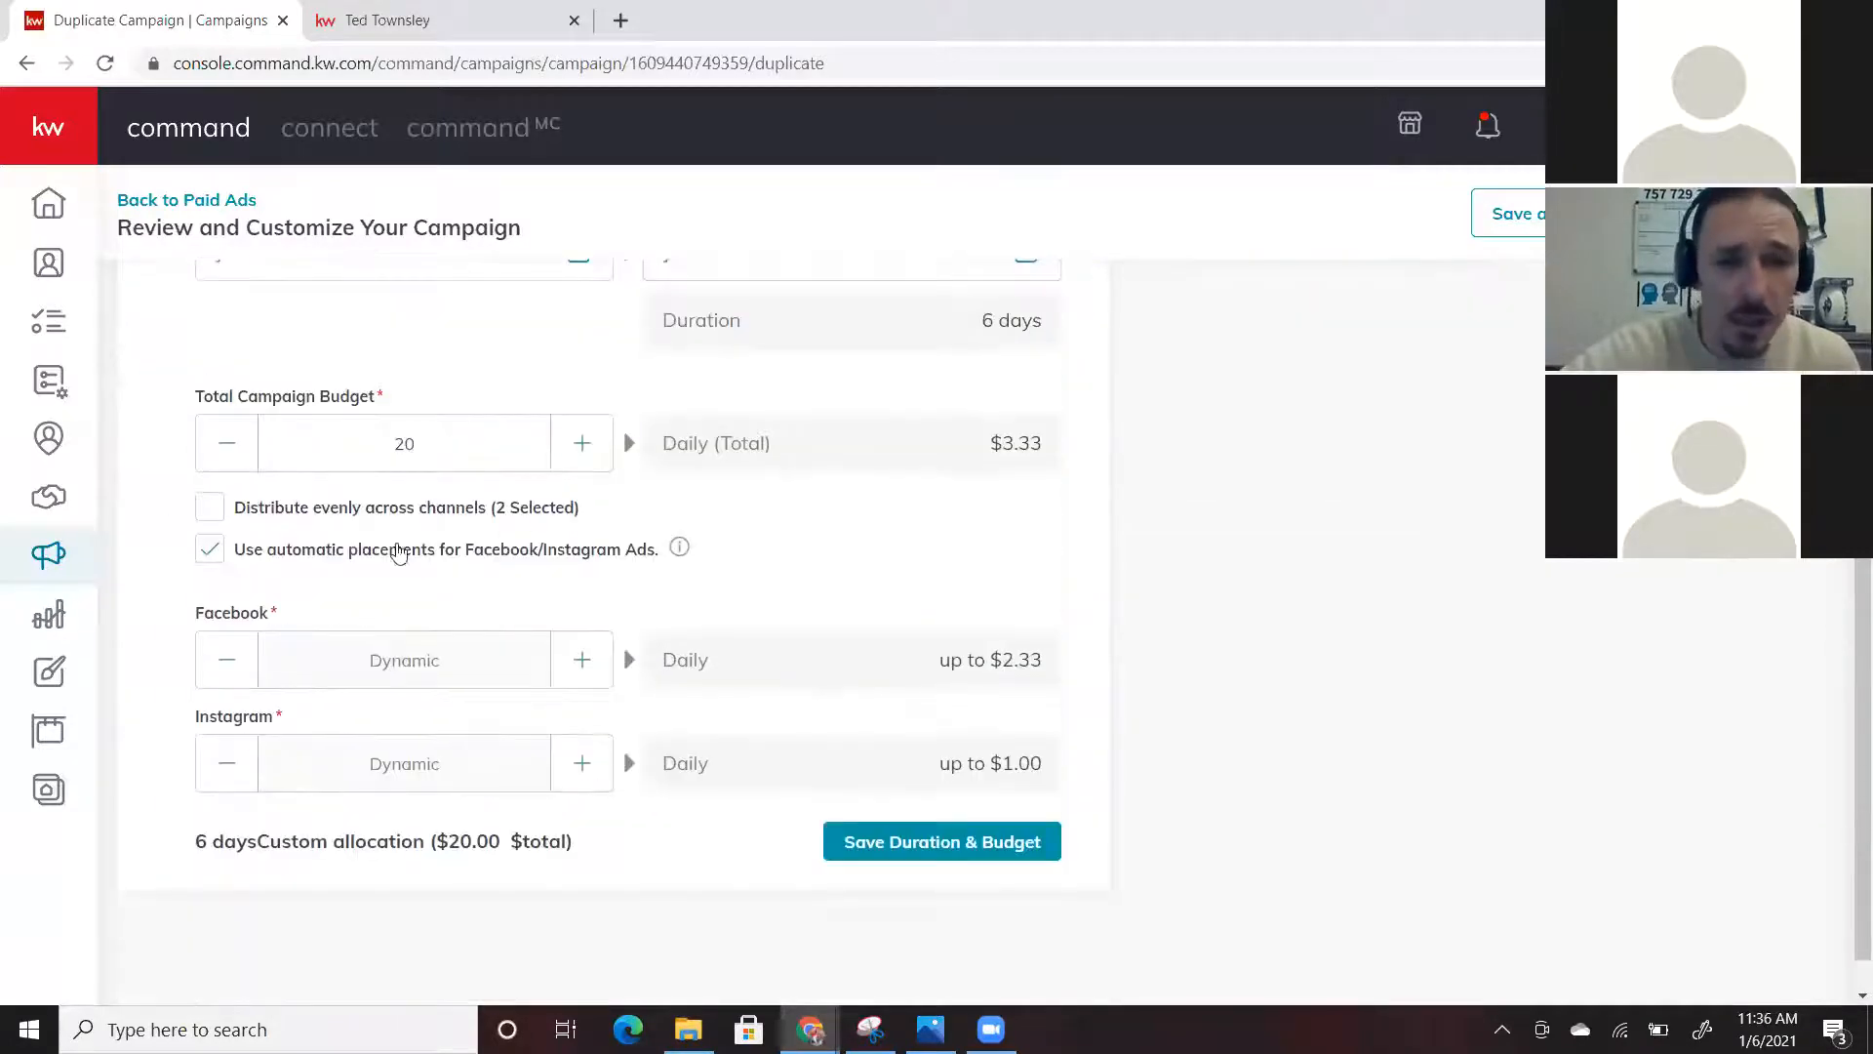
scroll(812, 558, "up", 1)
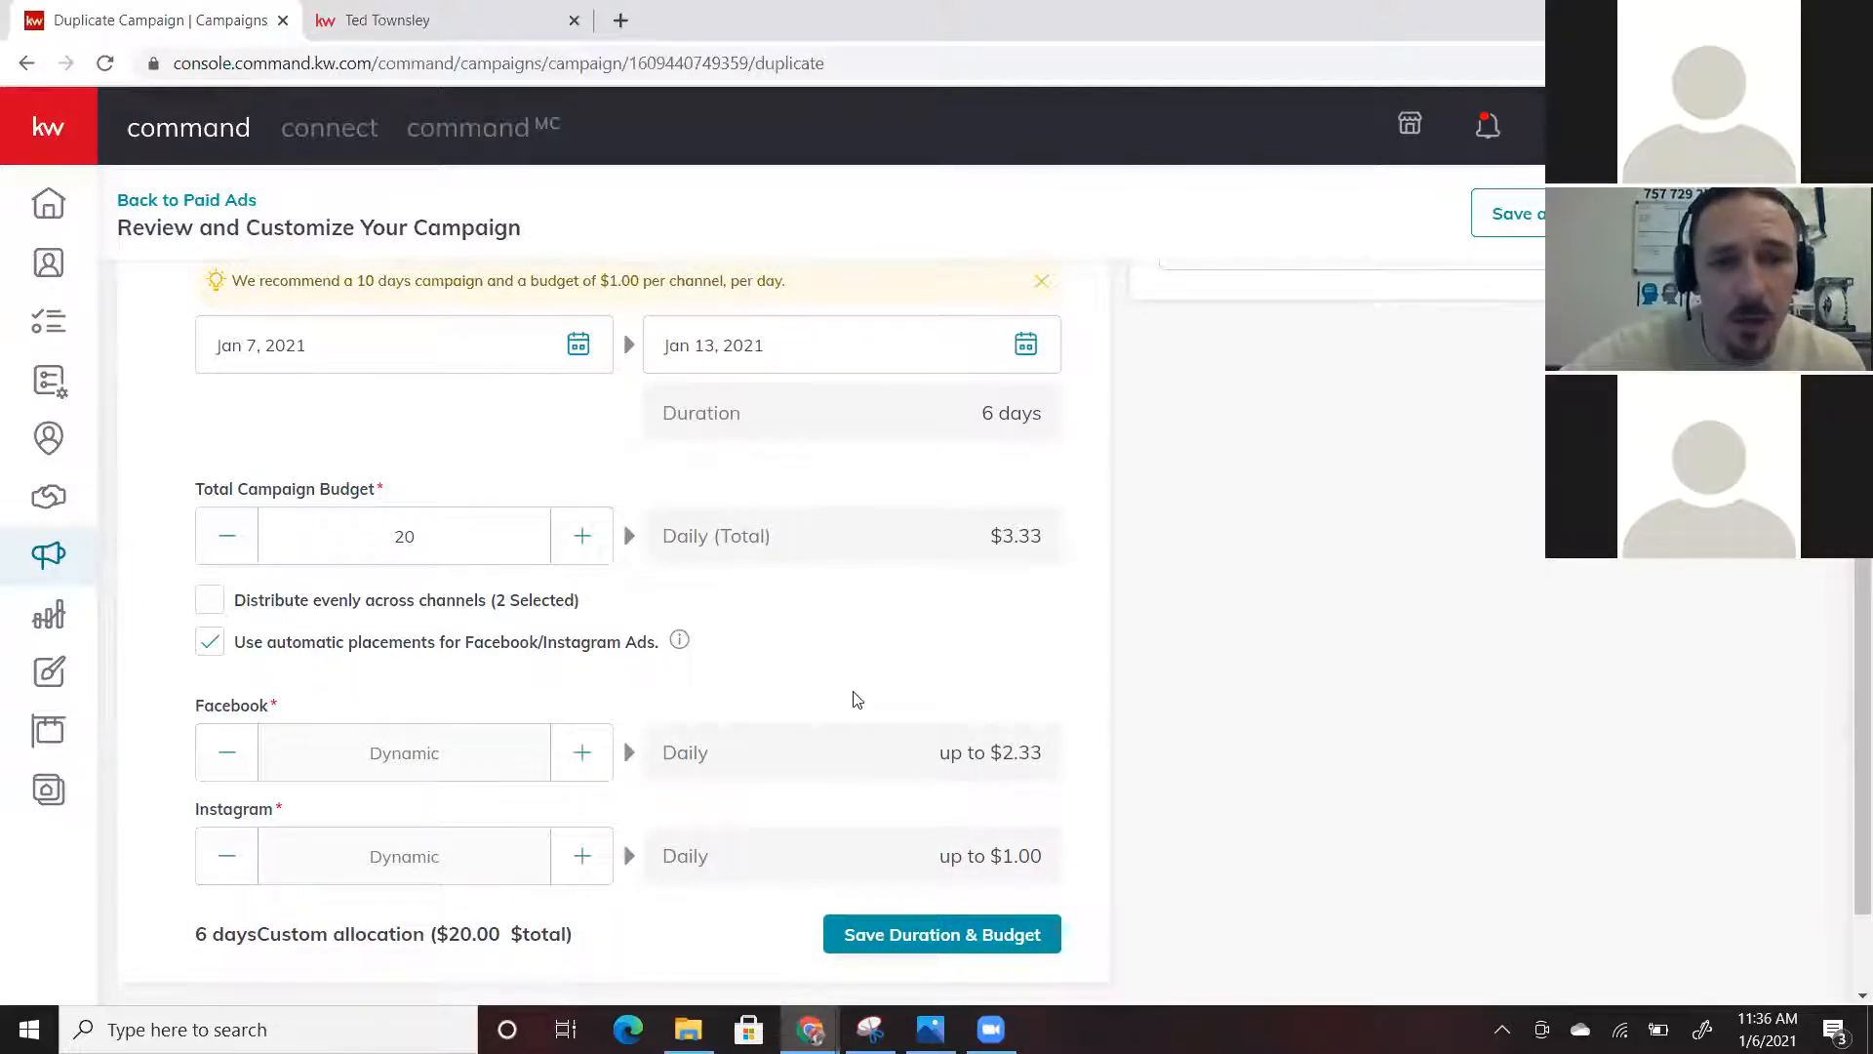
scroll(855, 699, "down", 2)
scroll(892, 475, "up", 4)
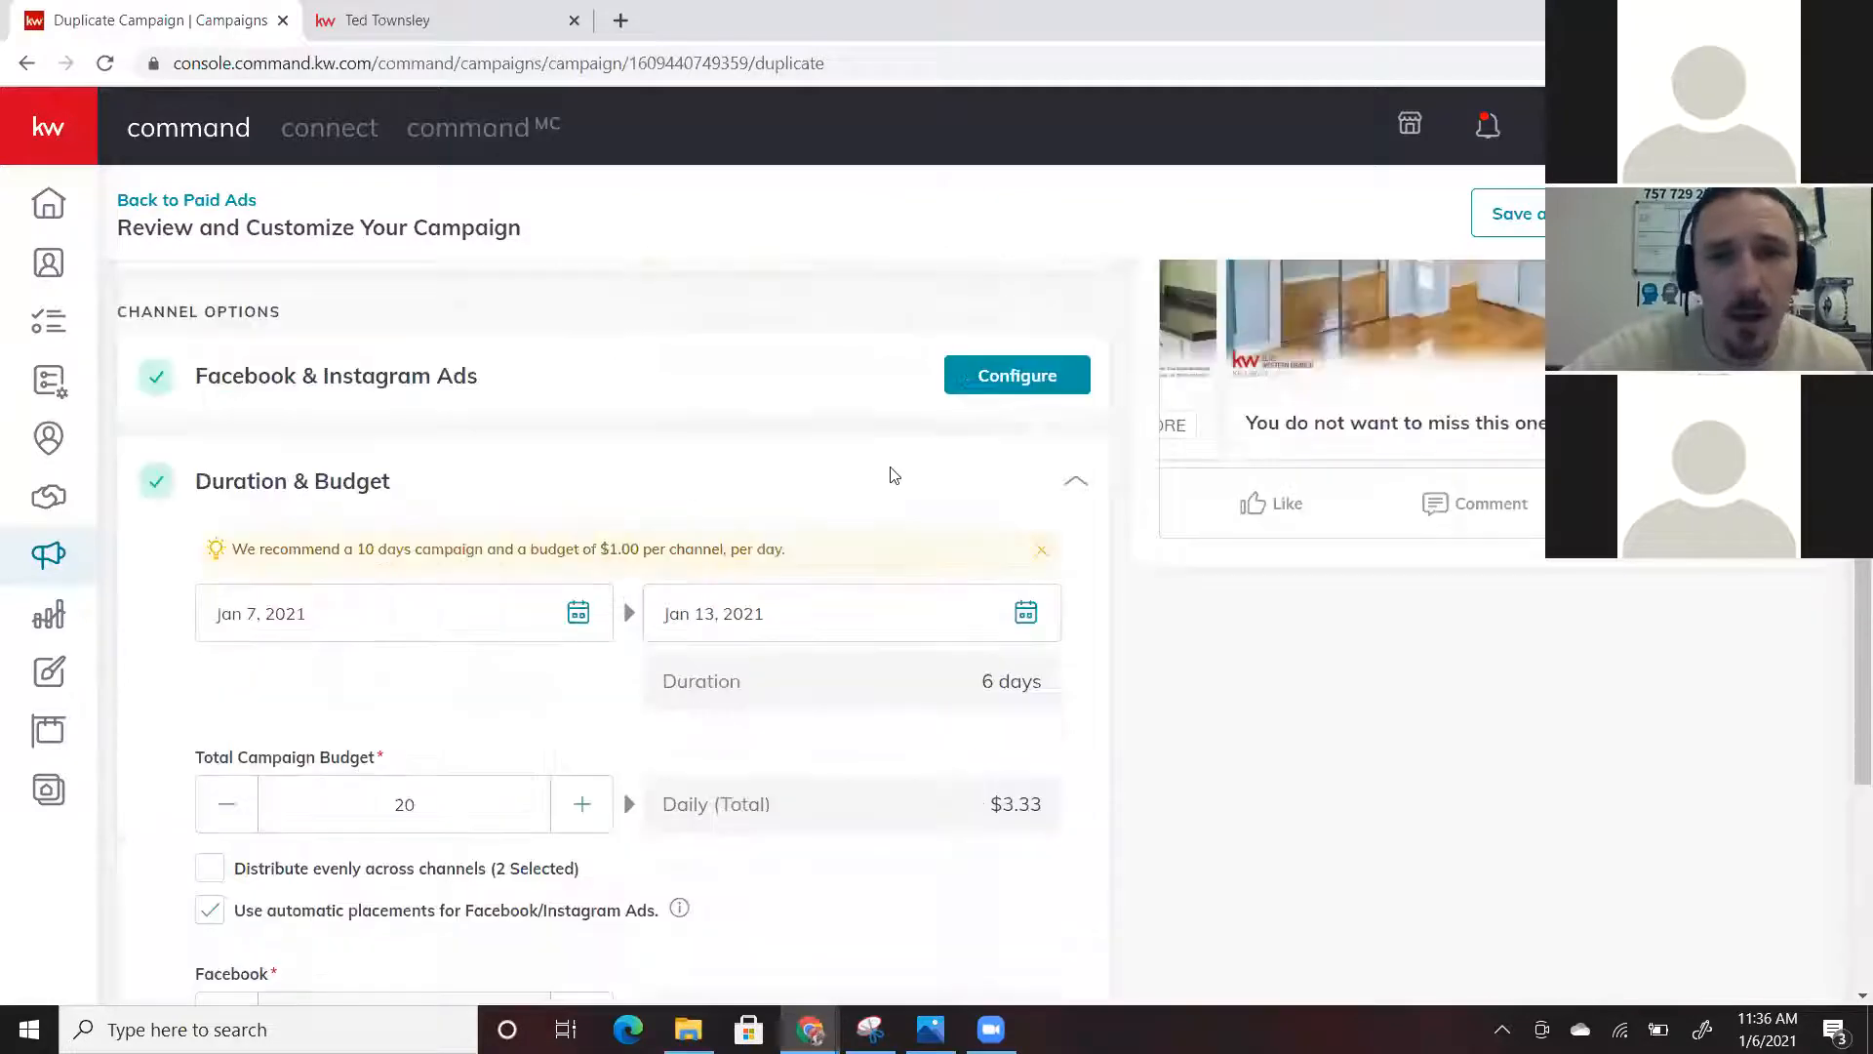
scroll(892, 476, "up", 3)
scroll(890, 473, "down", 7)
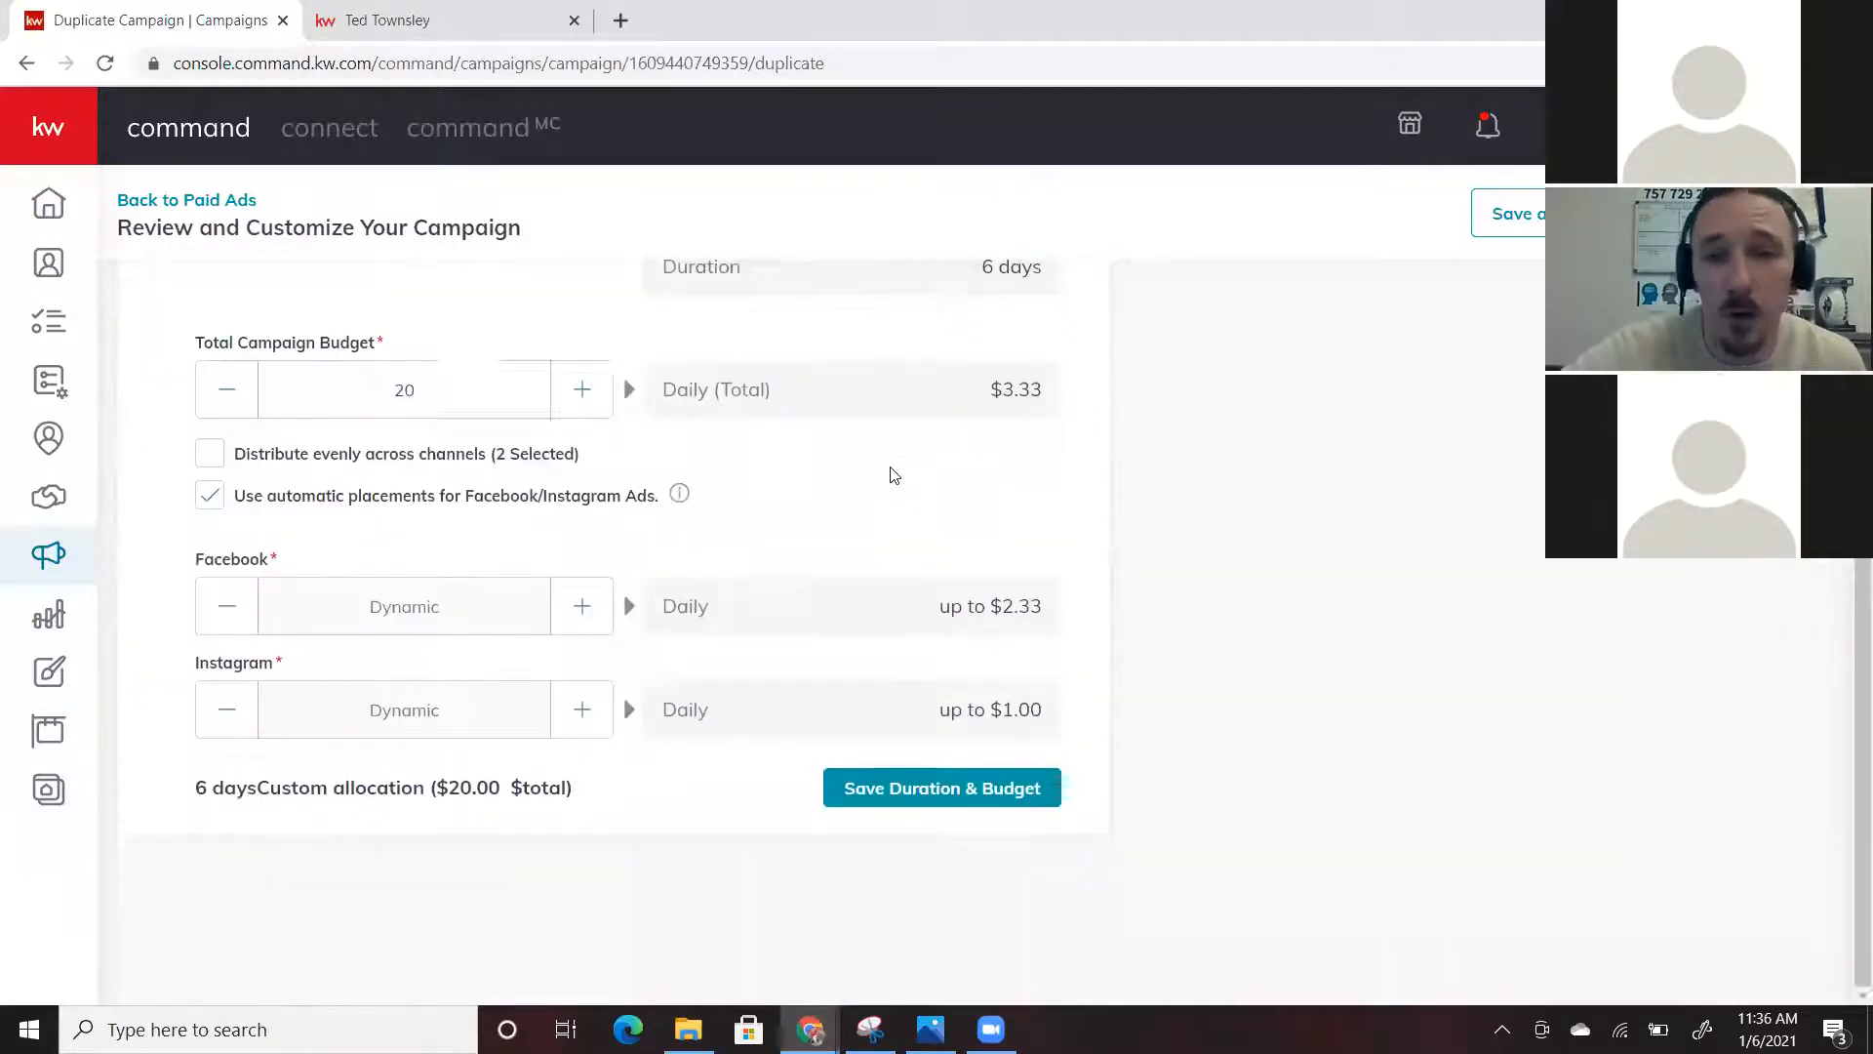
scroll(889, 473, "up", 5)
scroll(890, 474, "up", 4)
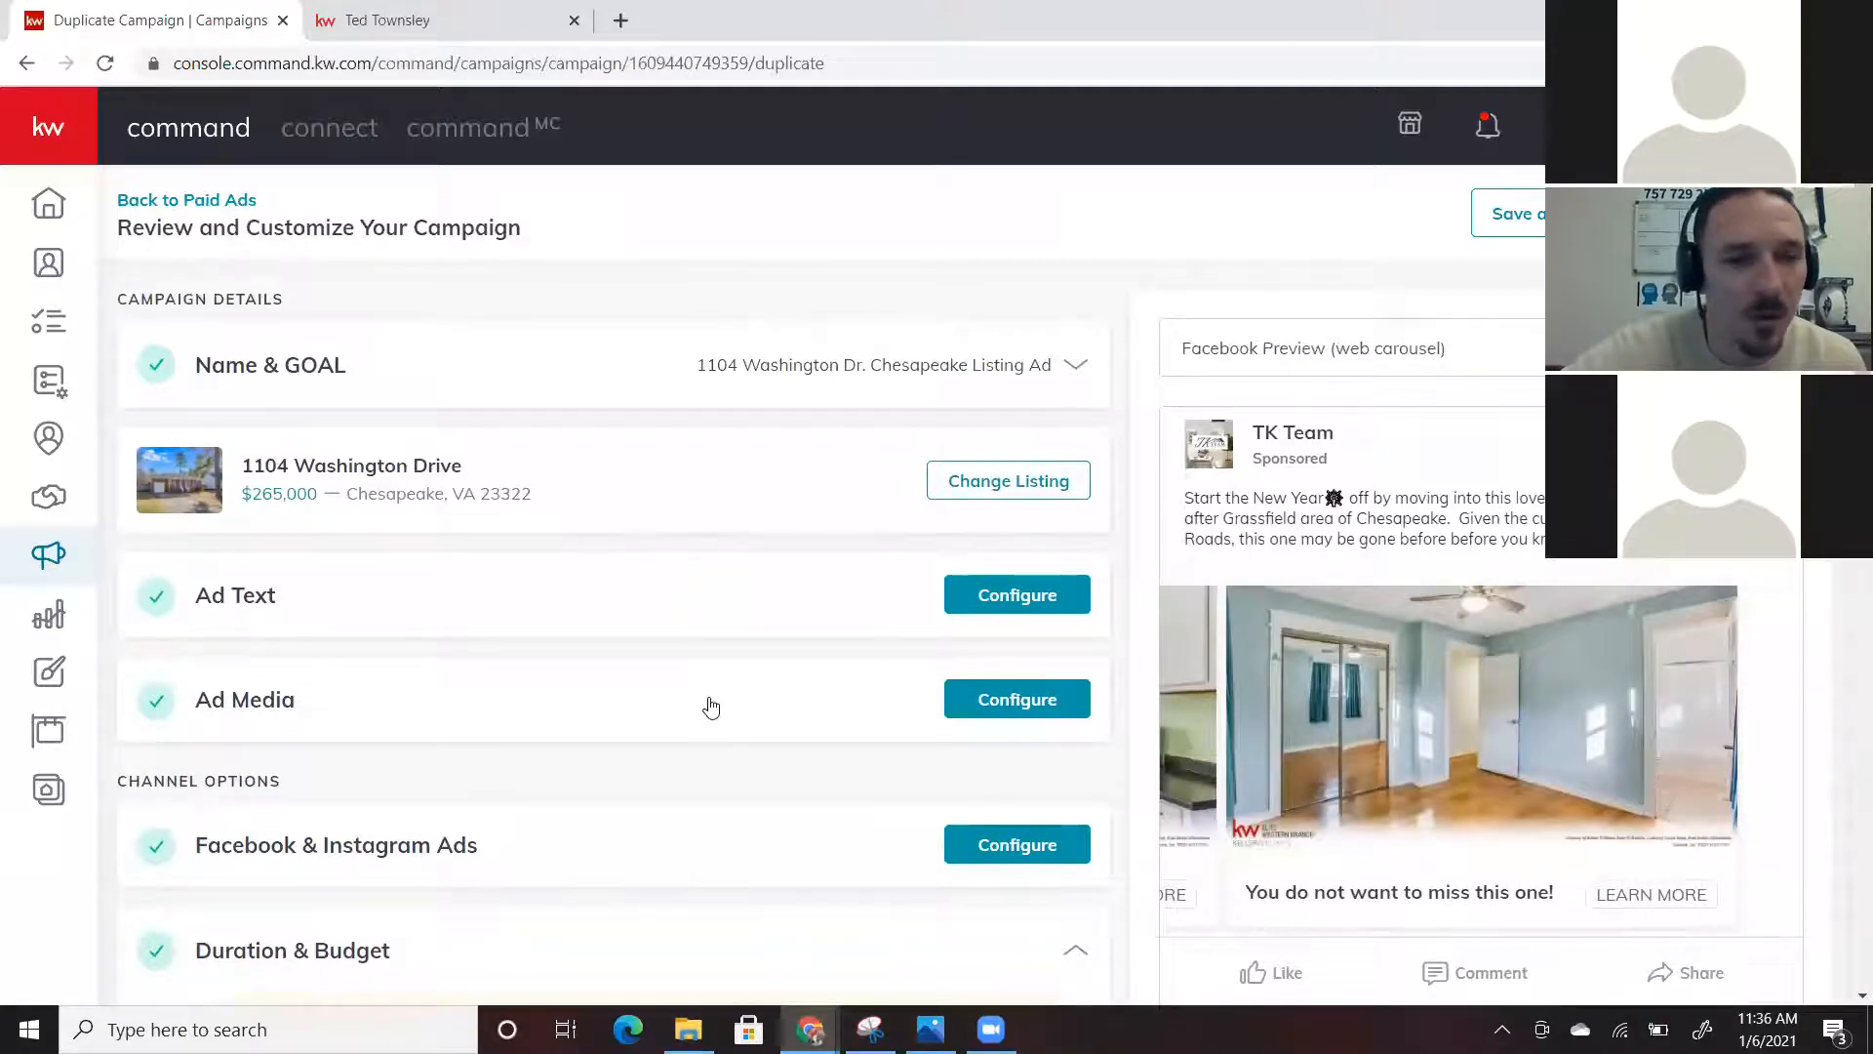
scroll(708, 705, "down", 1)
scroll(708, 704, "down", 2)
scroll(712, 704, "up", 3)
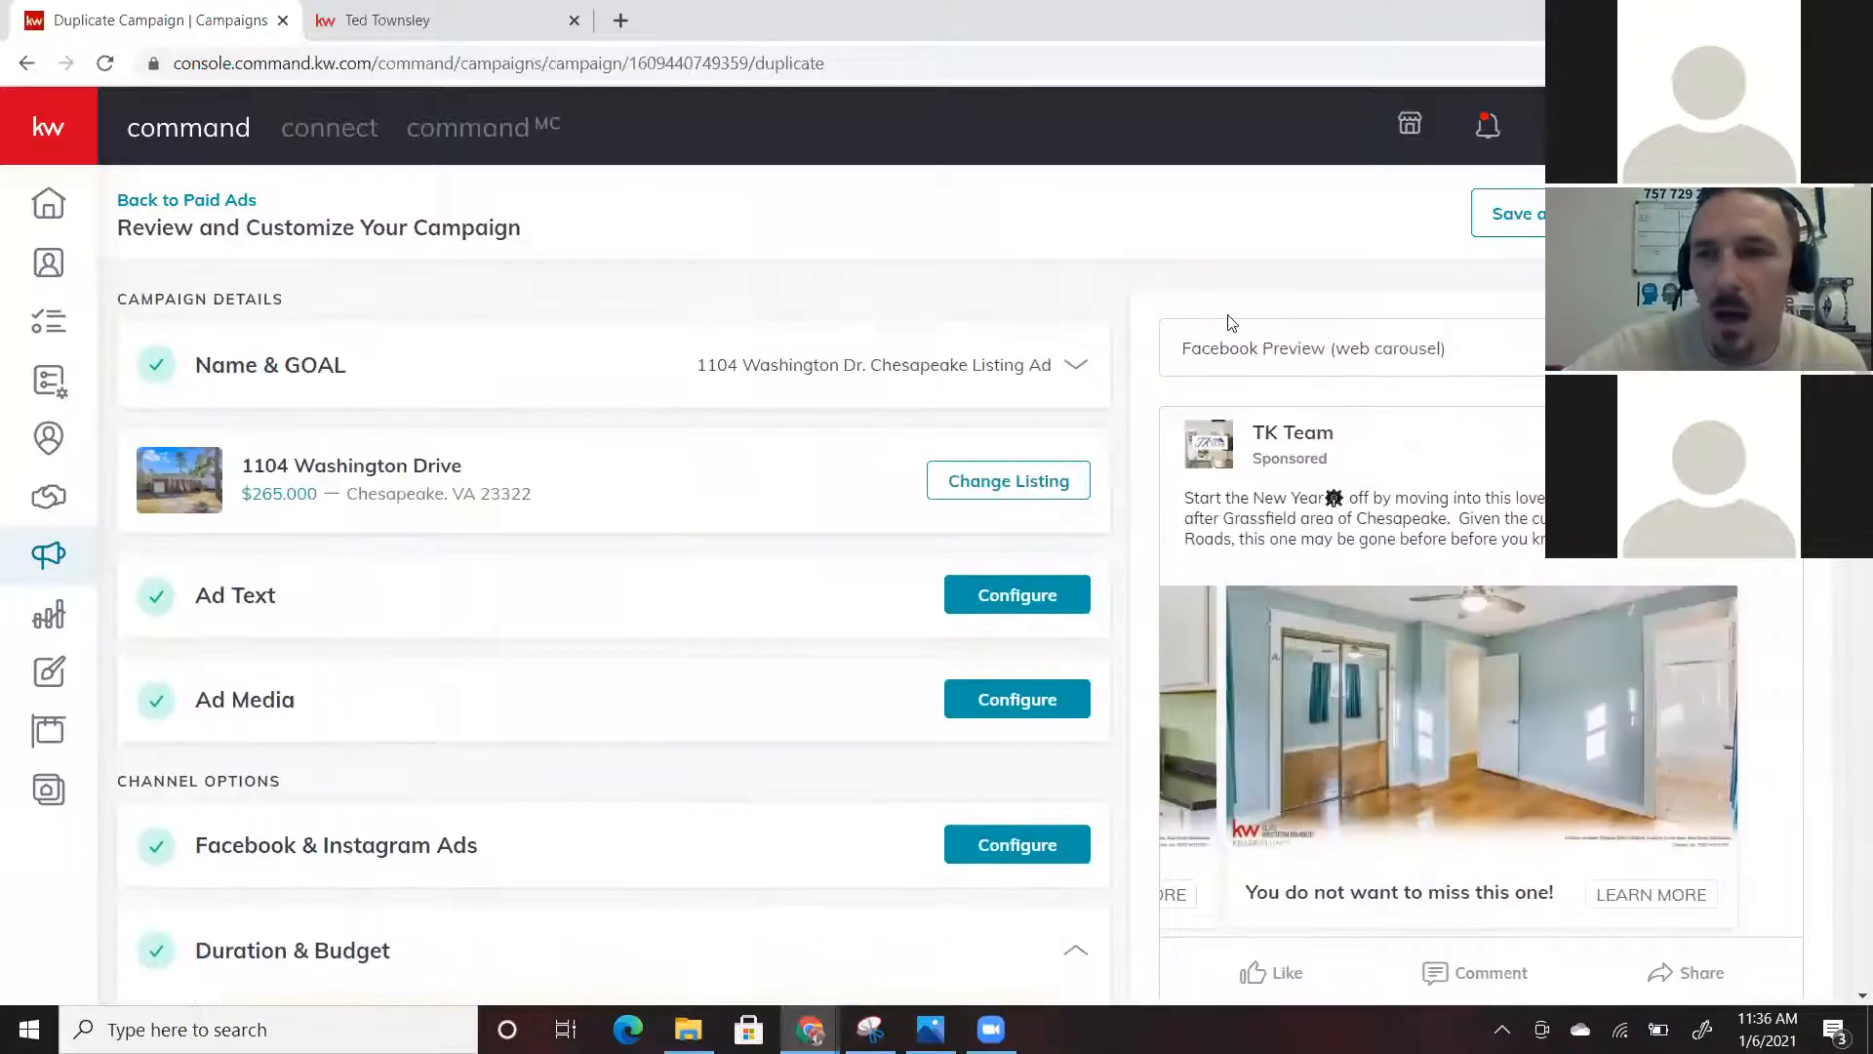
scroll(844, 432, "down", 10)
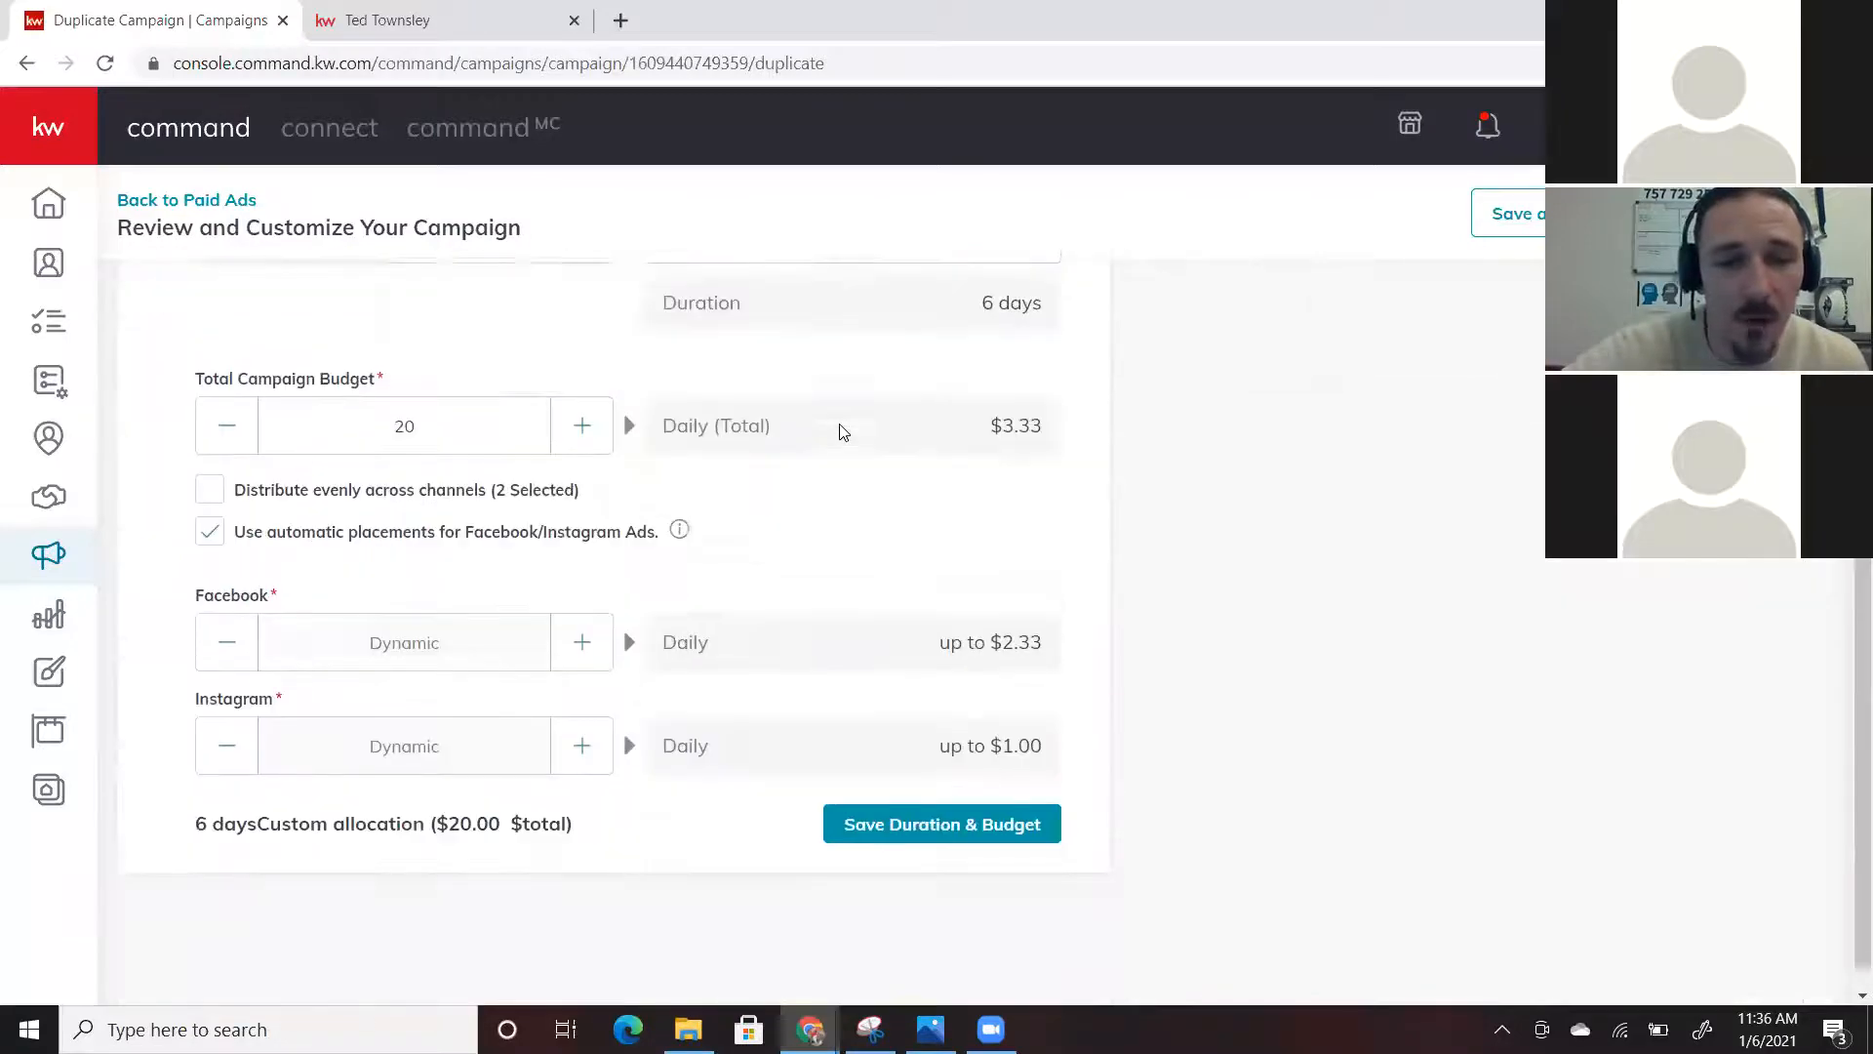
scroll(871, 518, "up", 5)
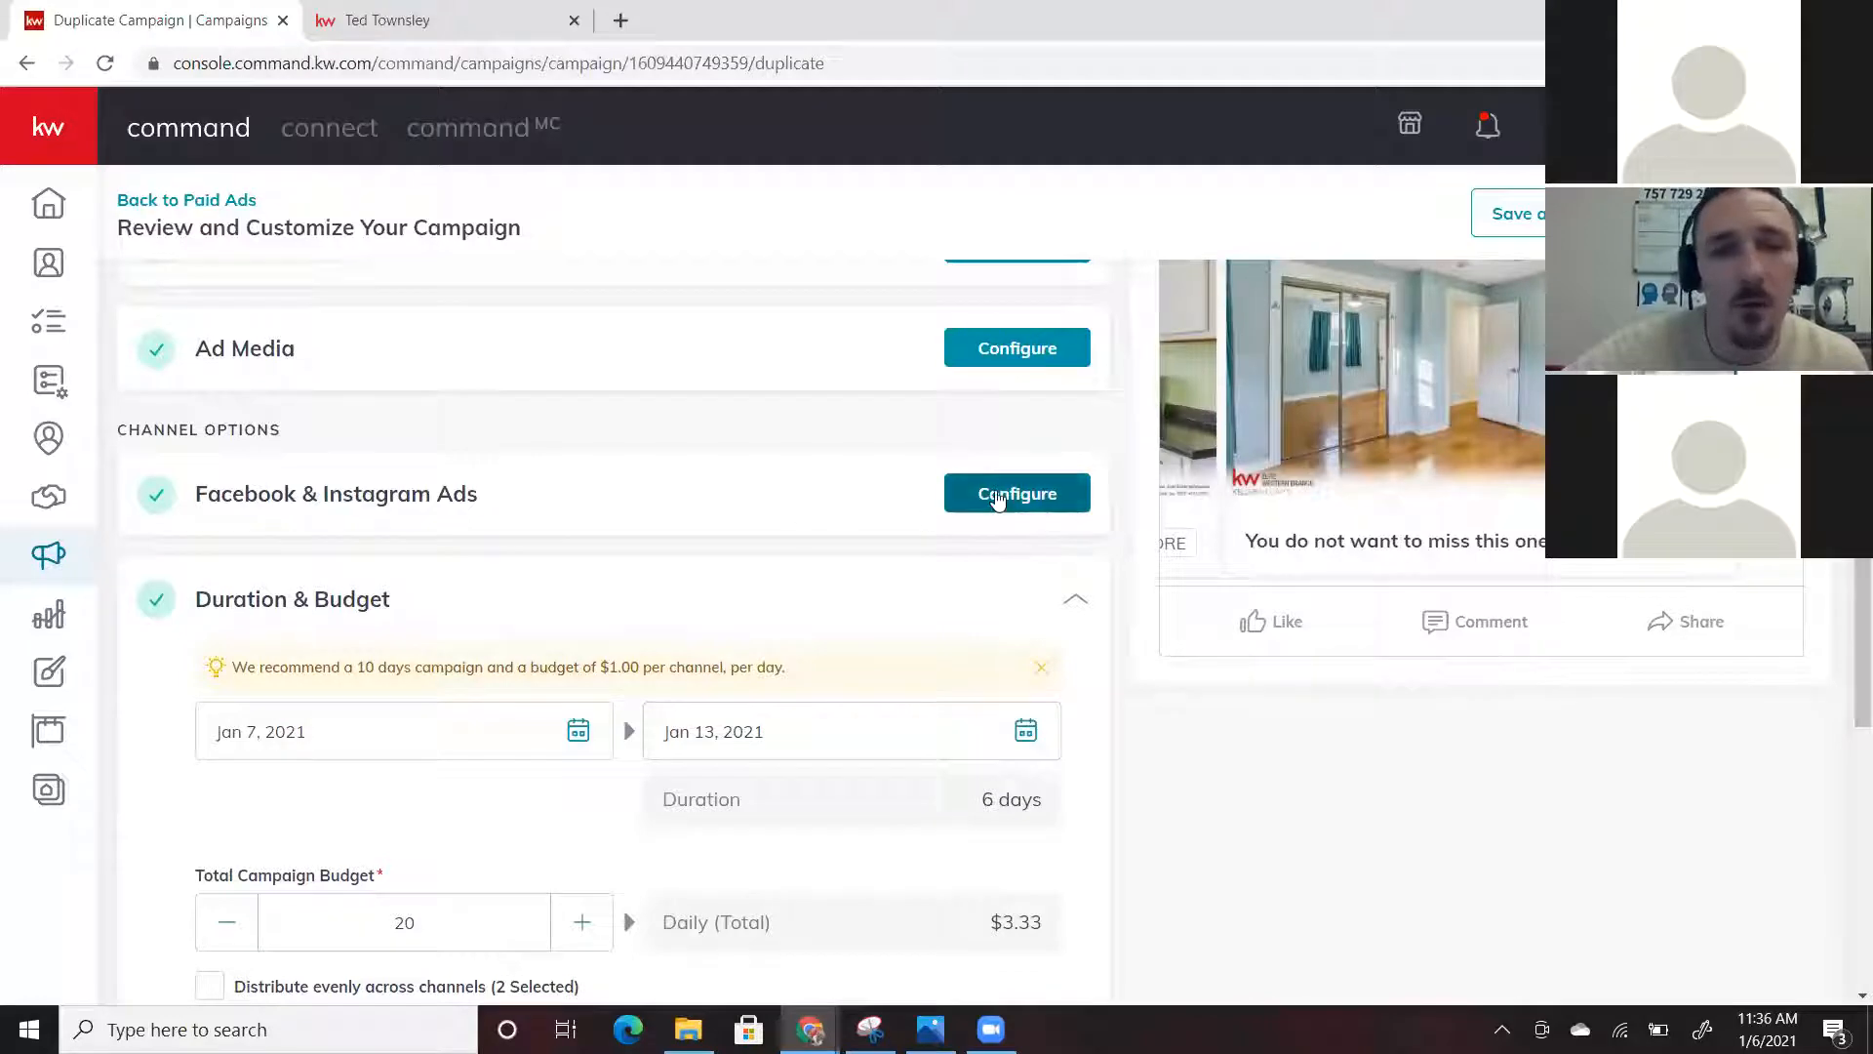
Expand Facebook & Instagram Ads to review the TK Team page, lead-form destination and targeting
left_click(830, 495)
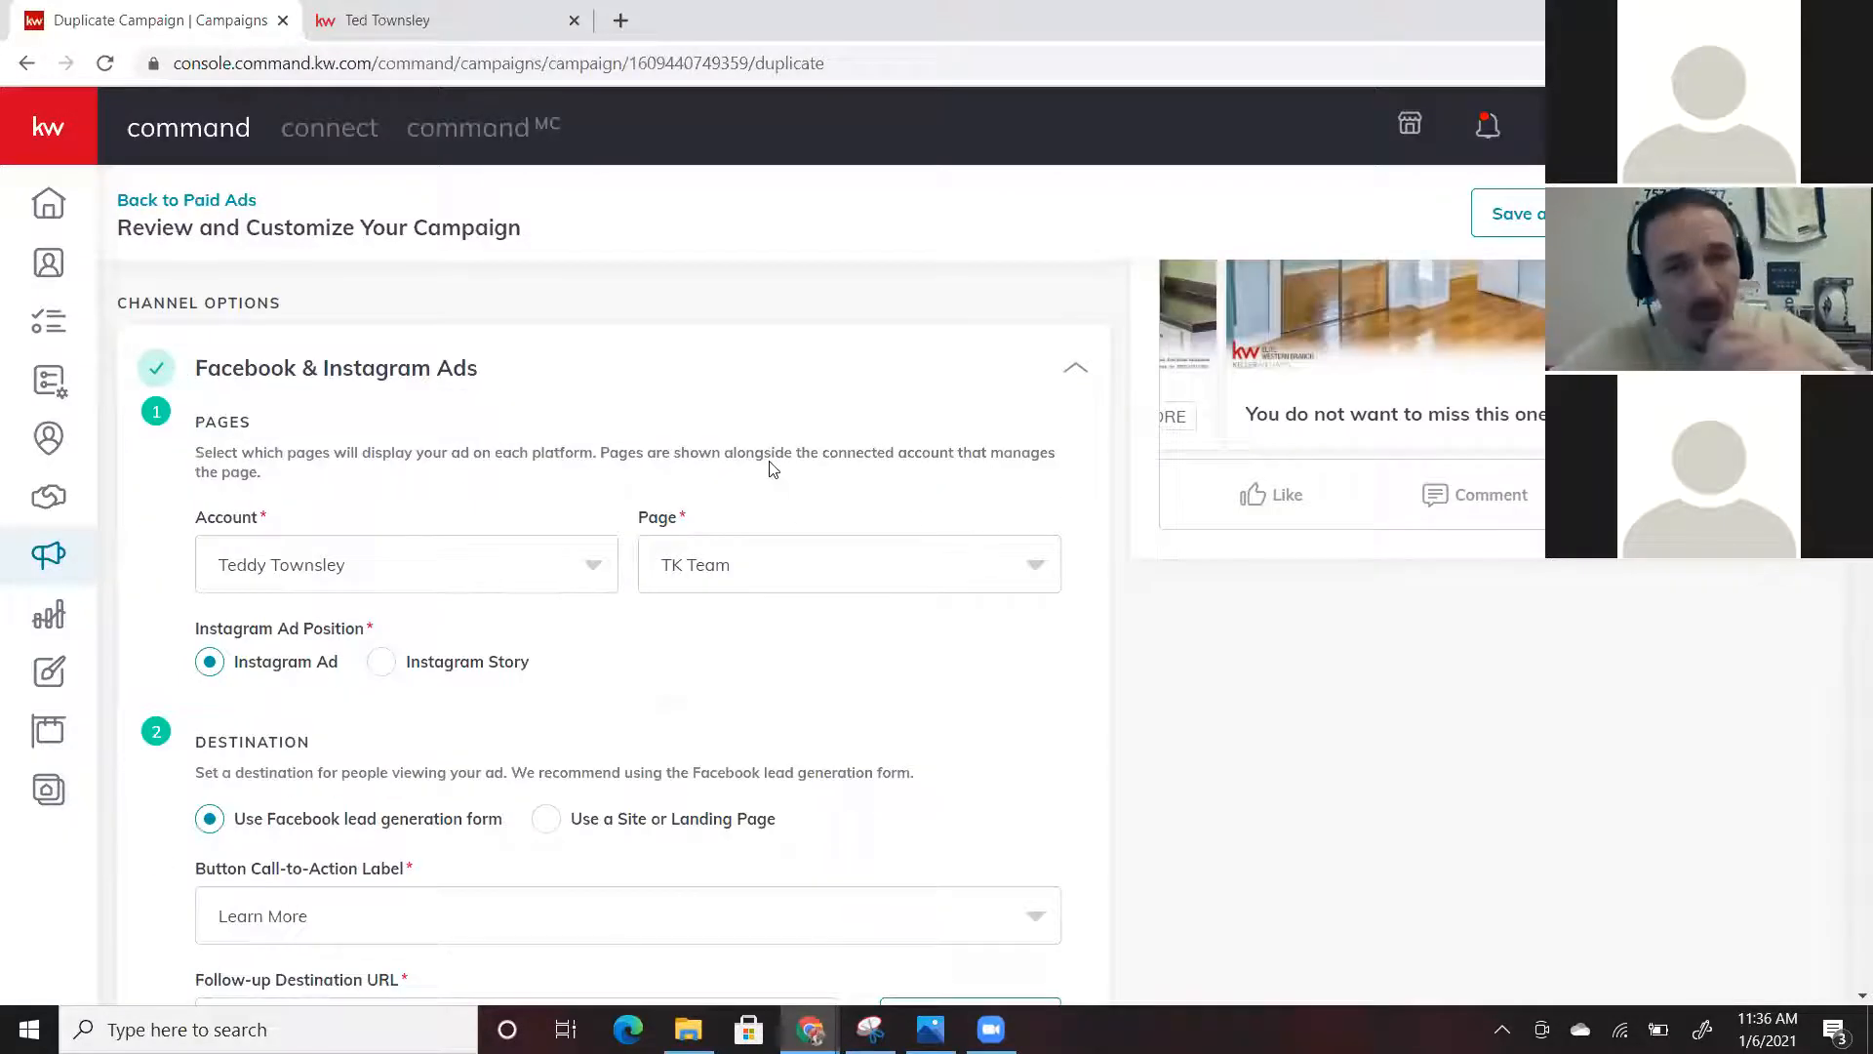
scroll(771, 470, "down", 3)
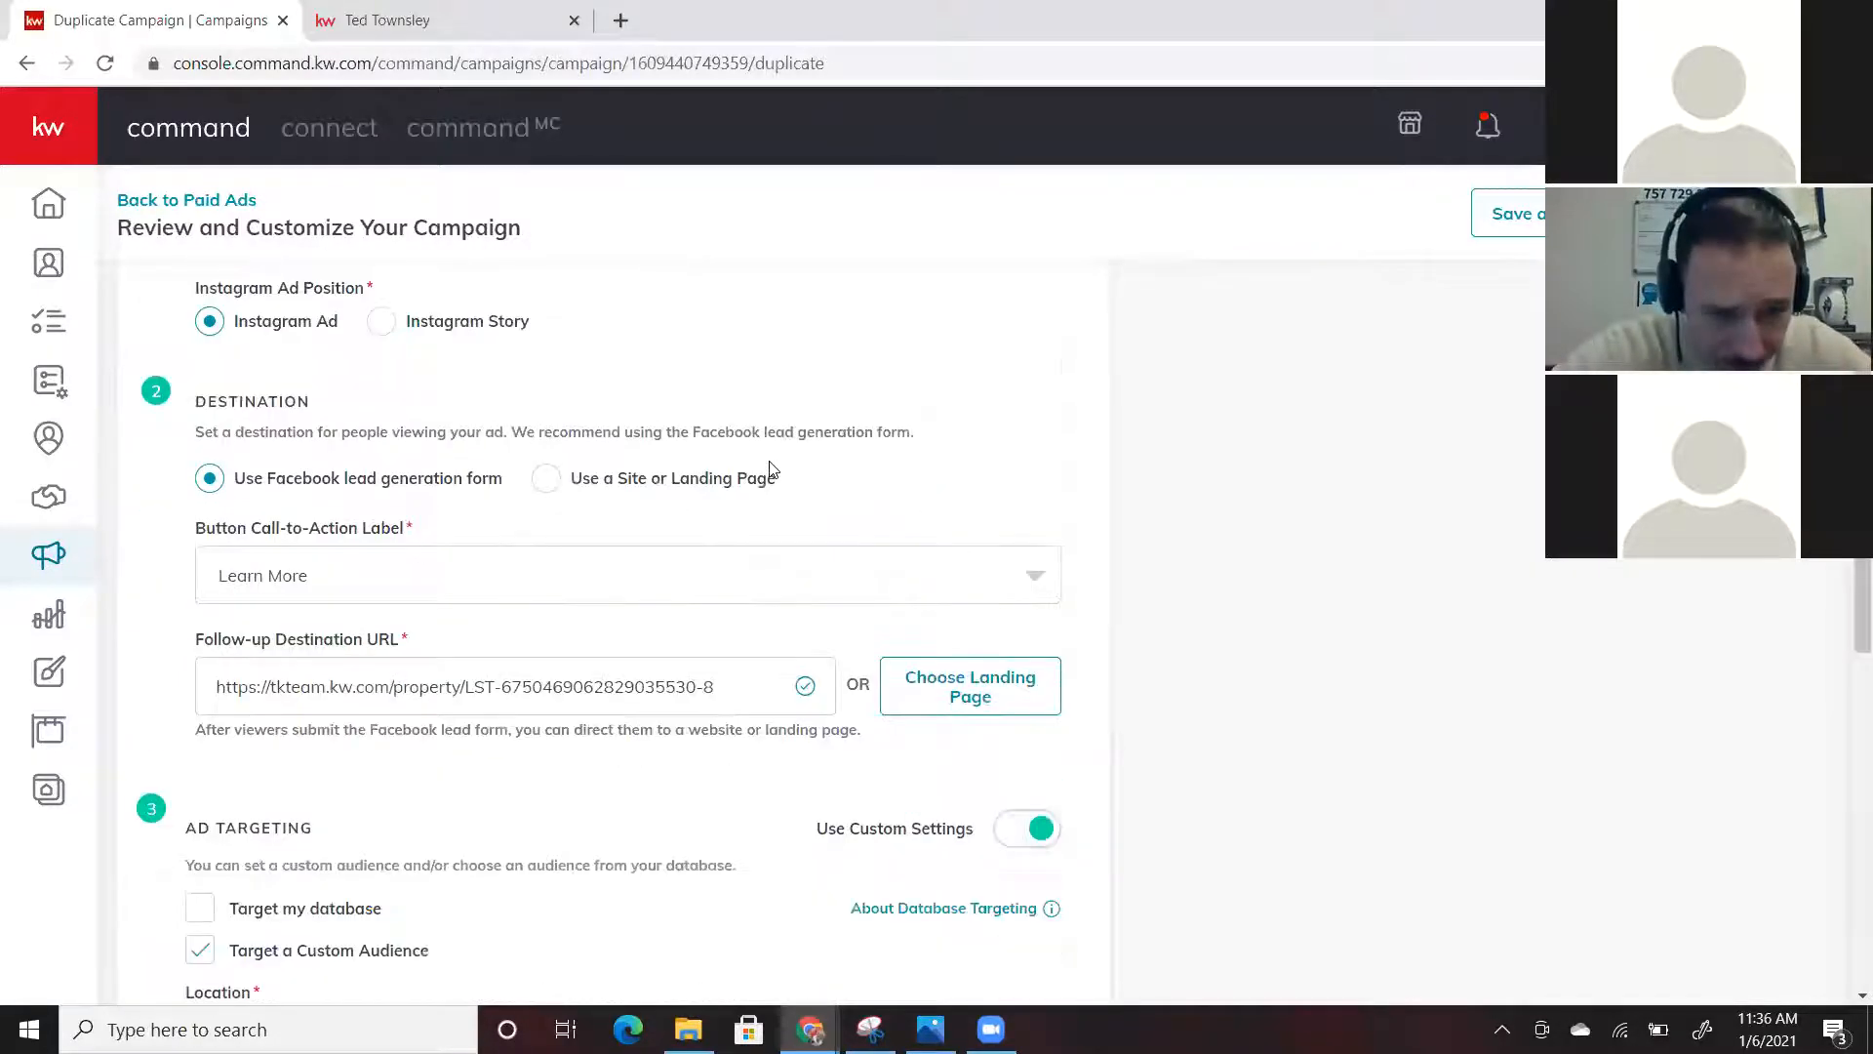
scroll(771, 469, "down", 6)
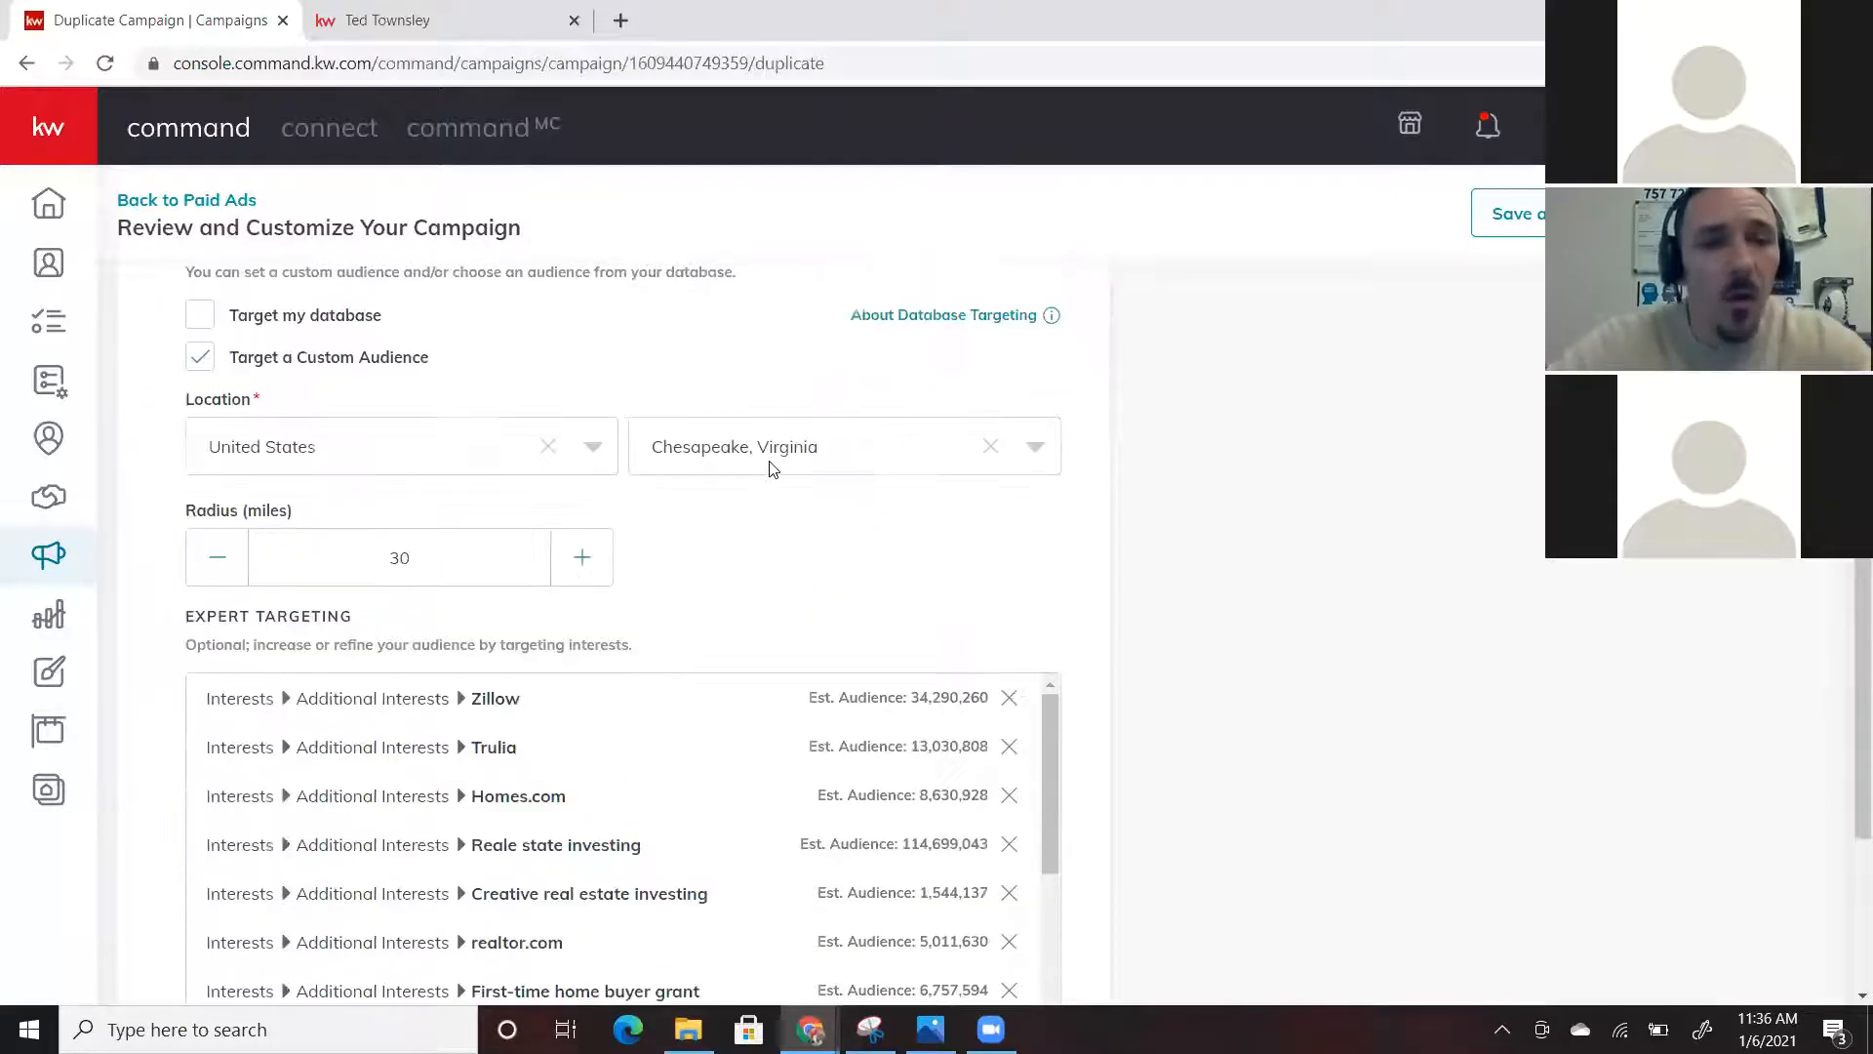
scroll(771, 470, "up", 9)
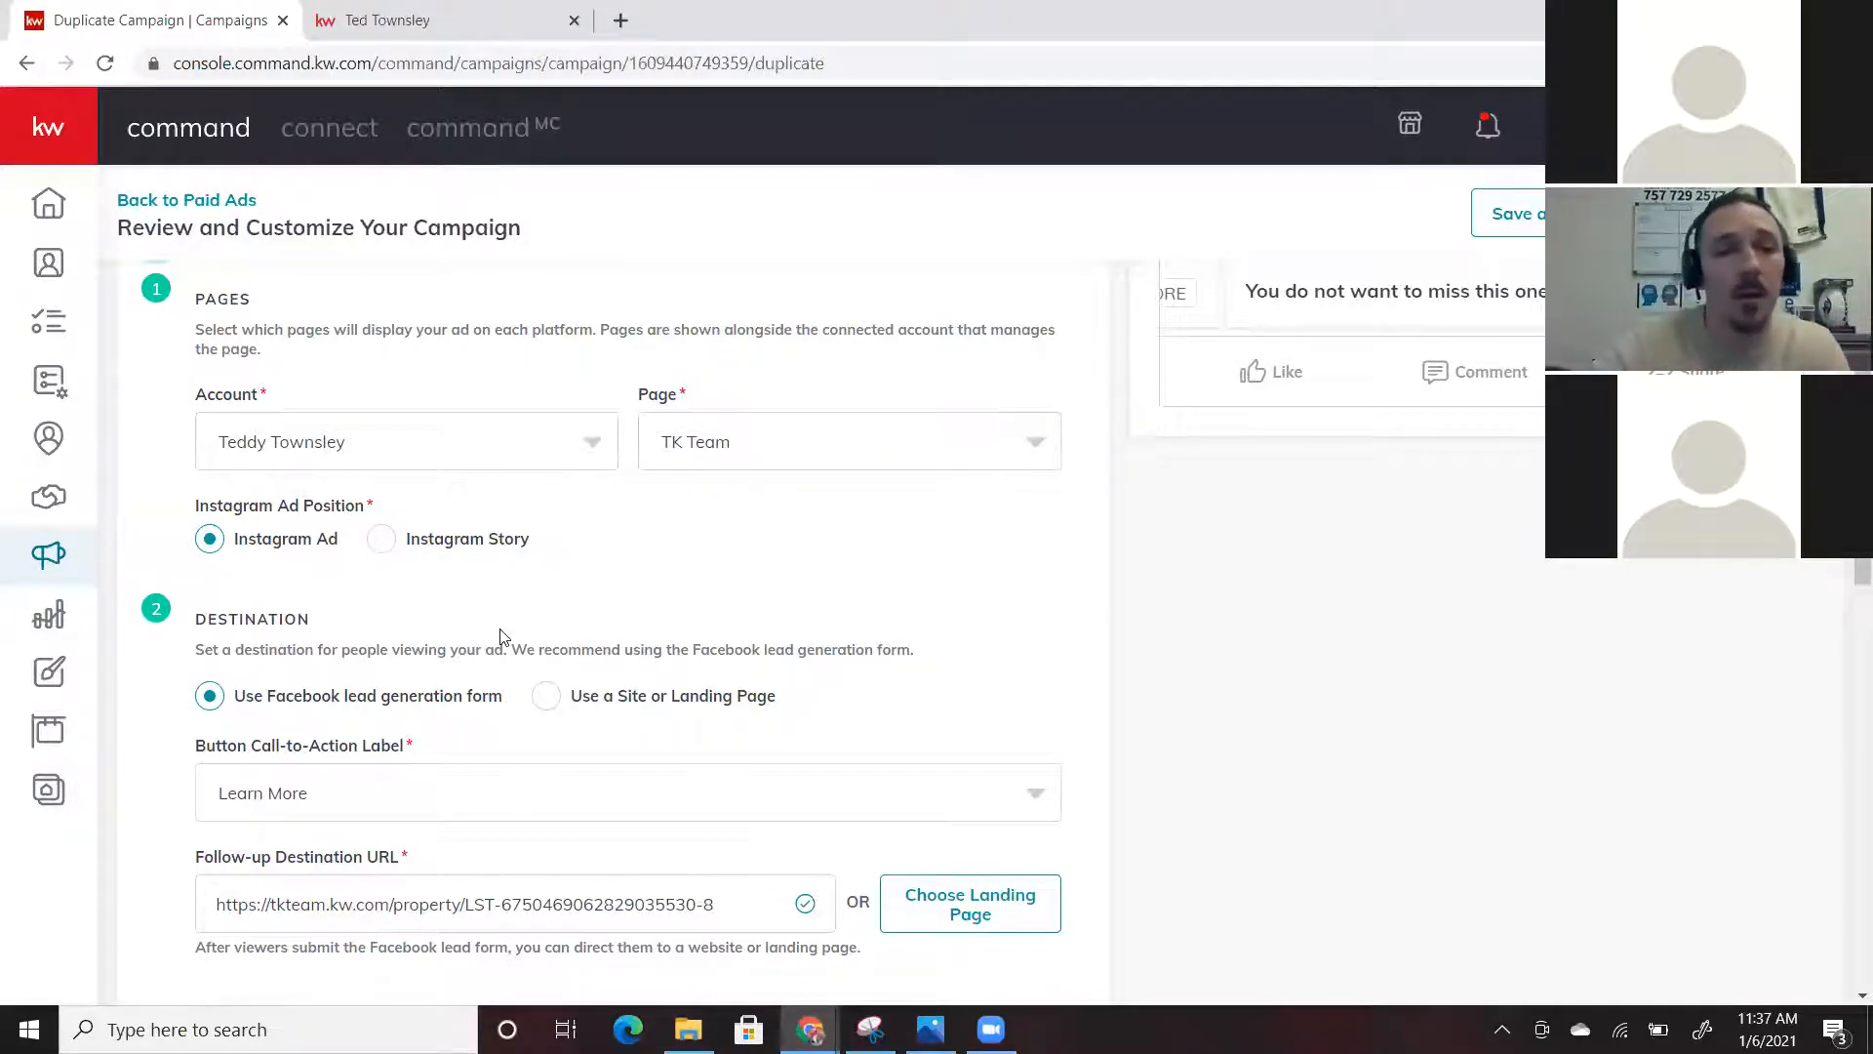
scroll(499, 636, "down", 1)
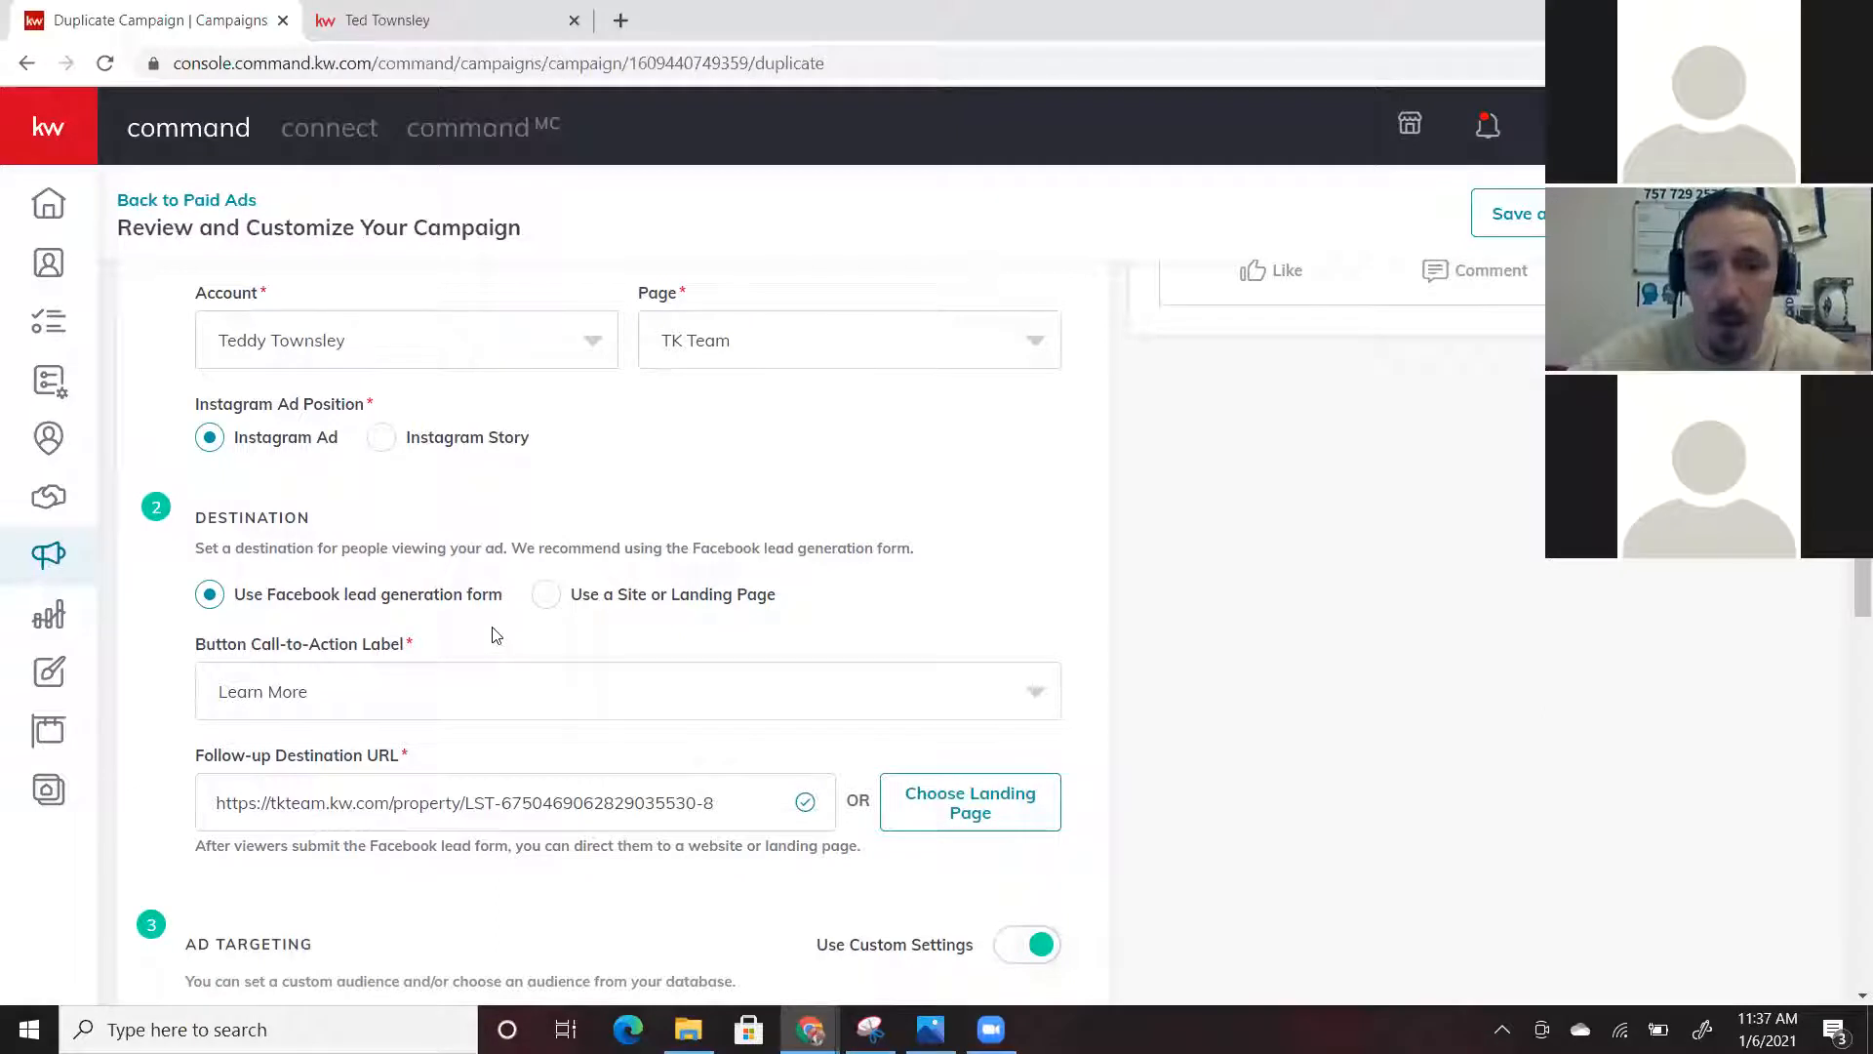
scroll(495, 635, "down", 1)
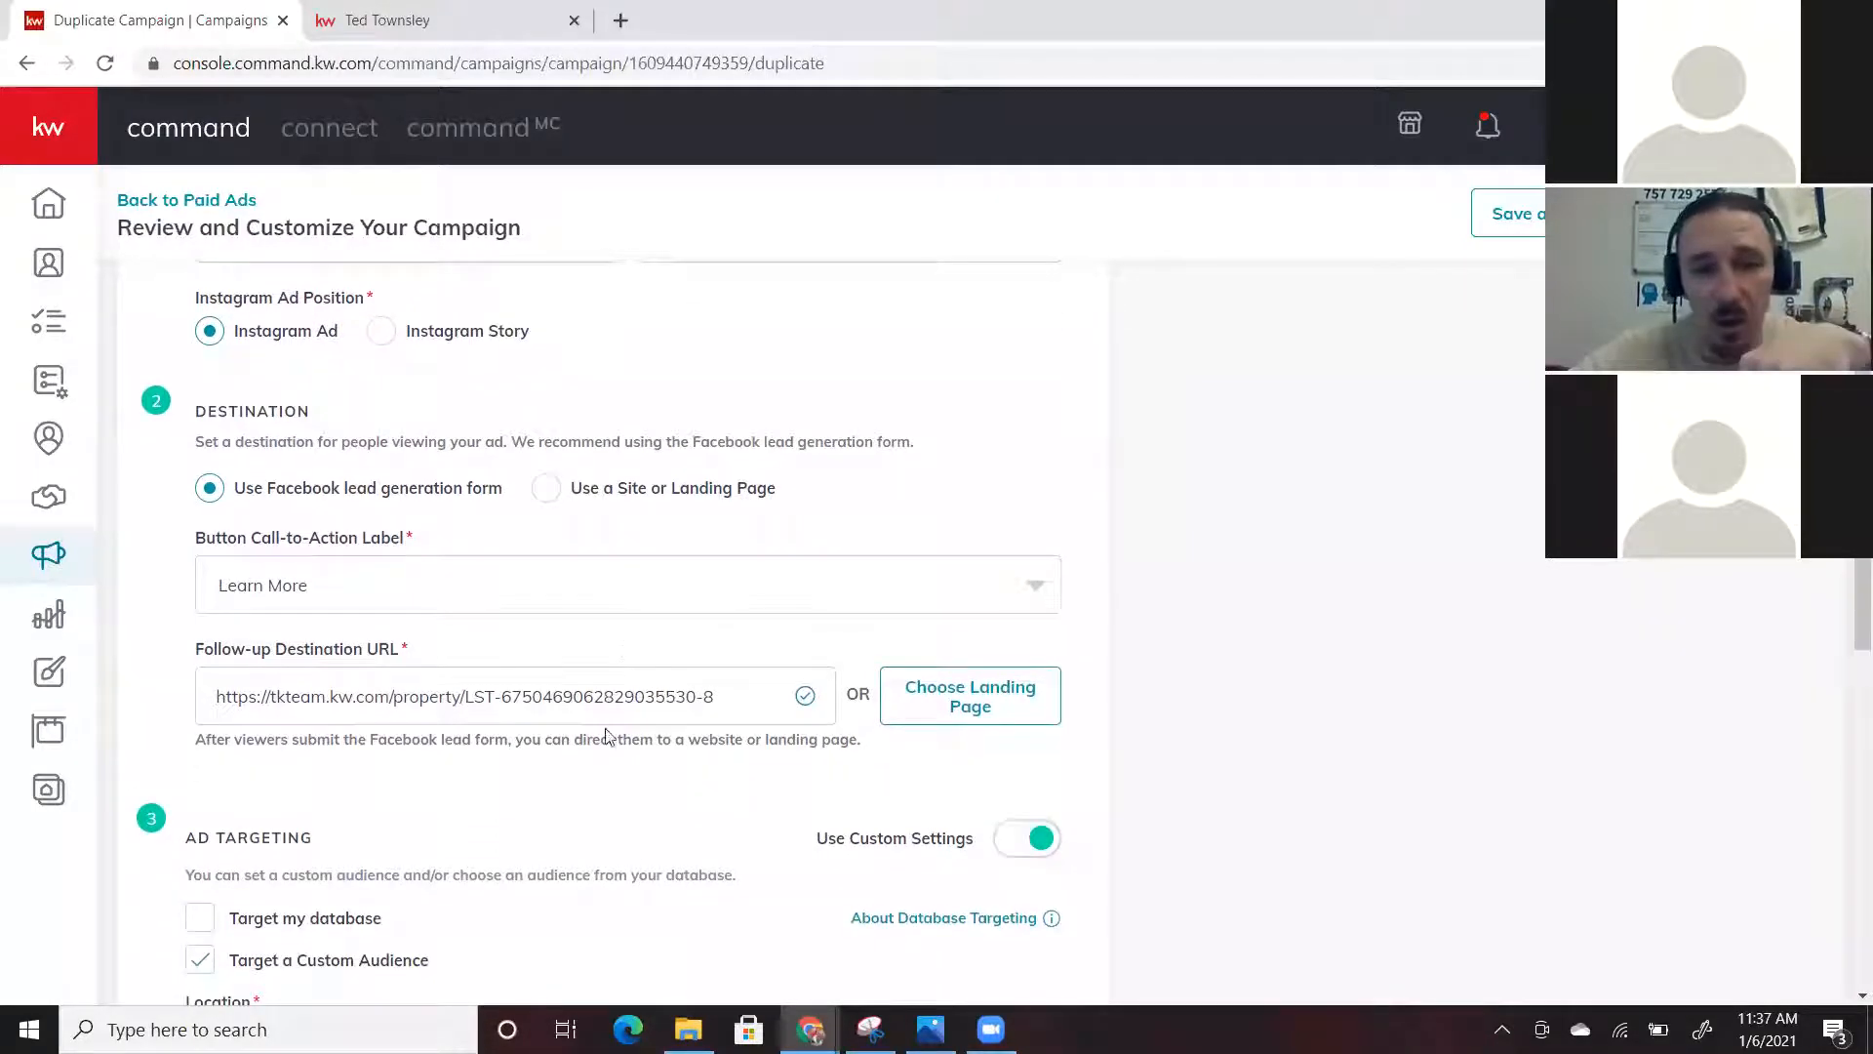
scroll(639, 867, "down", 2)
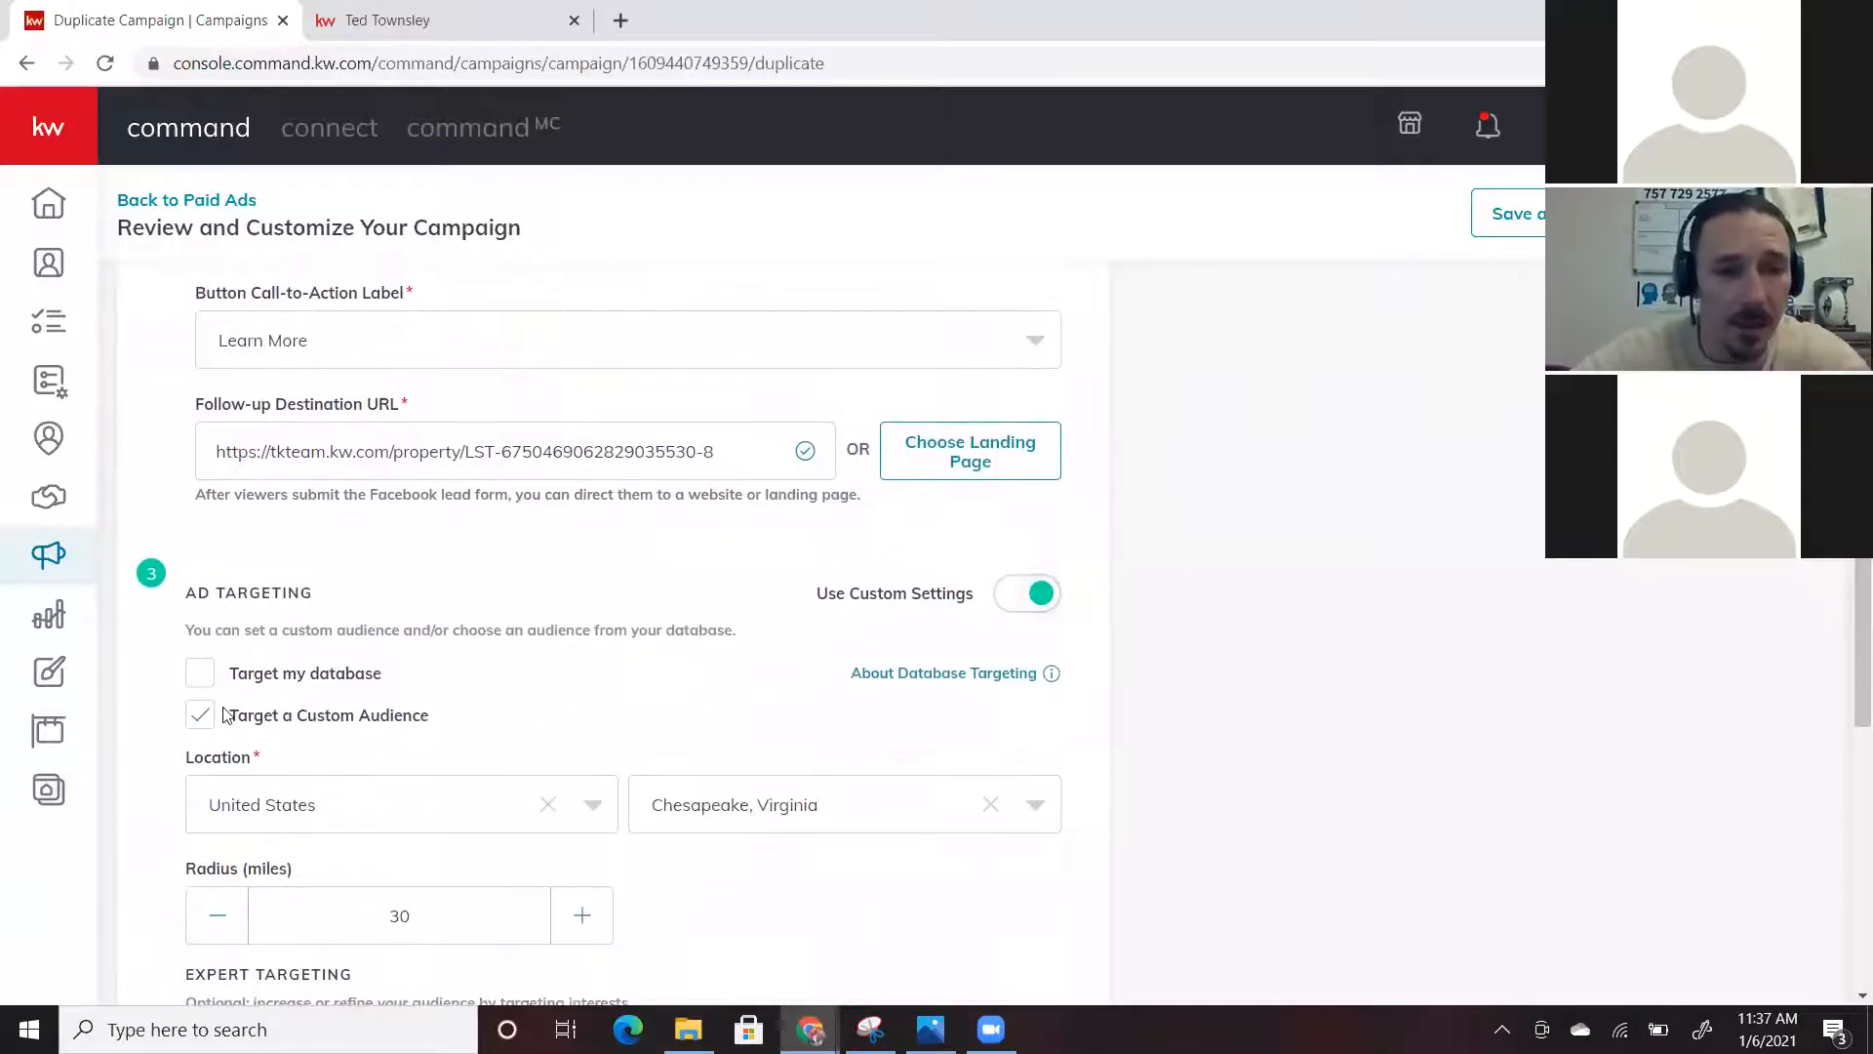
scroll(491, 711, "down", 2)
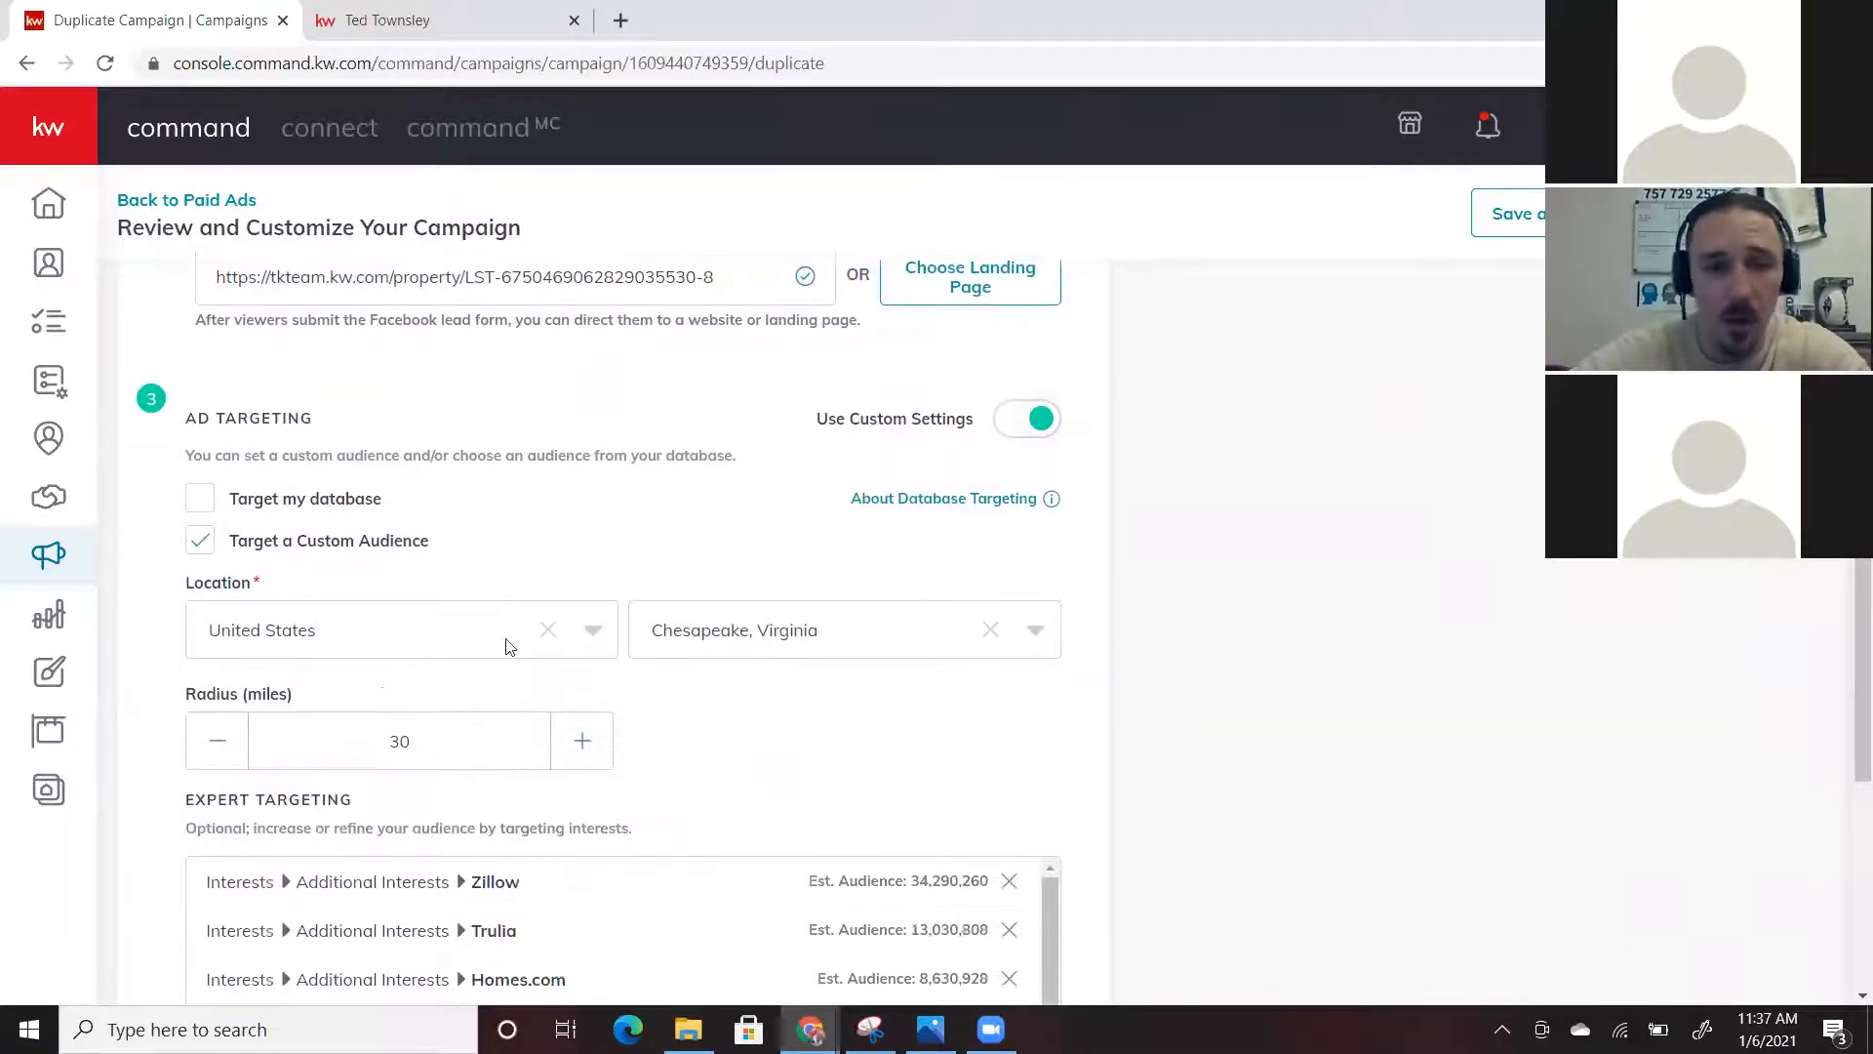
scroll(817, 767, "down", 2)
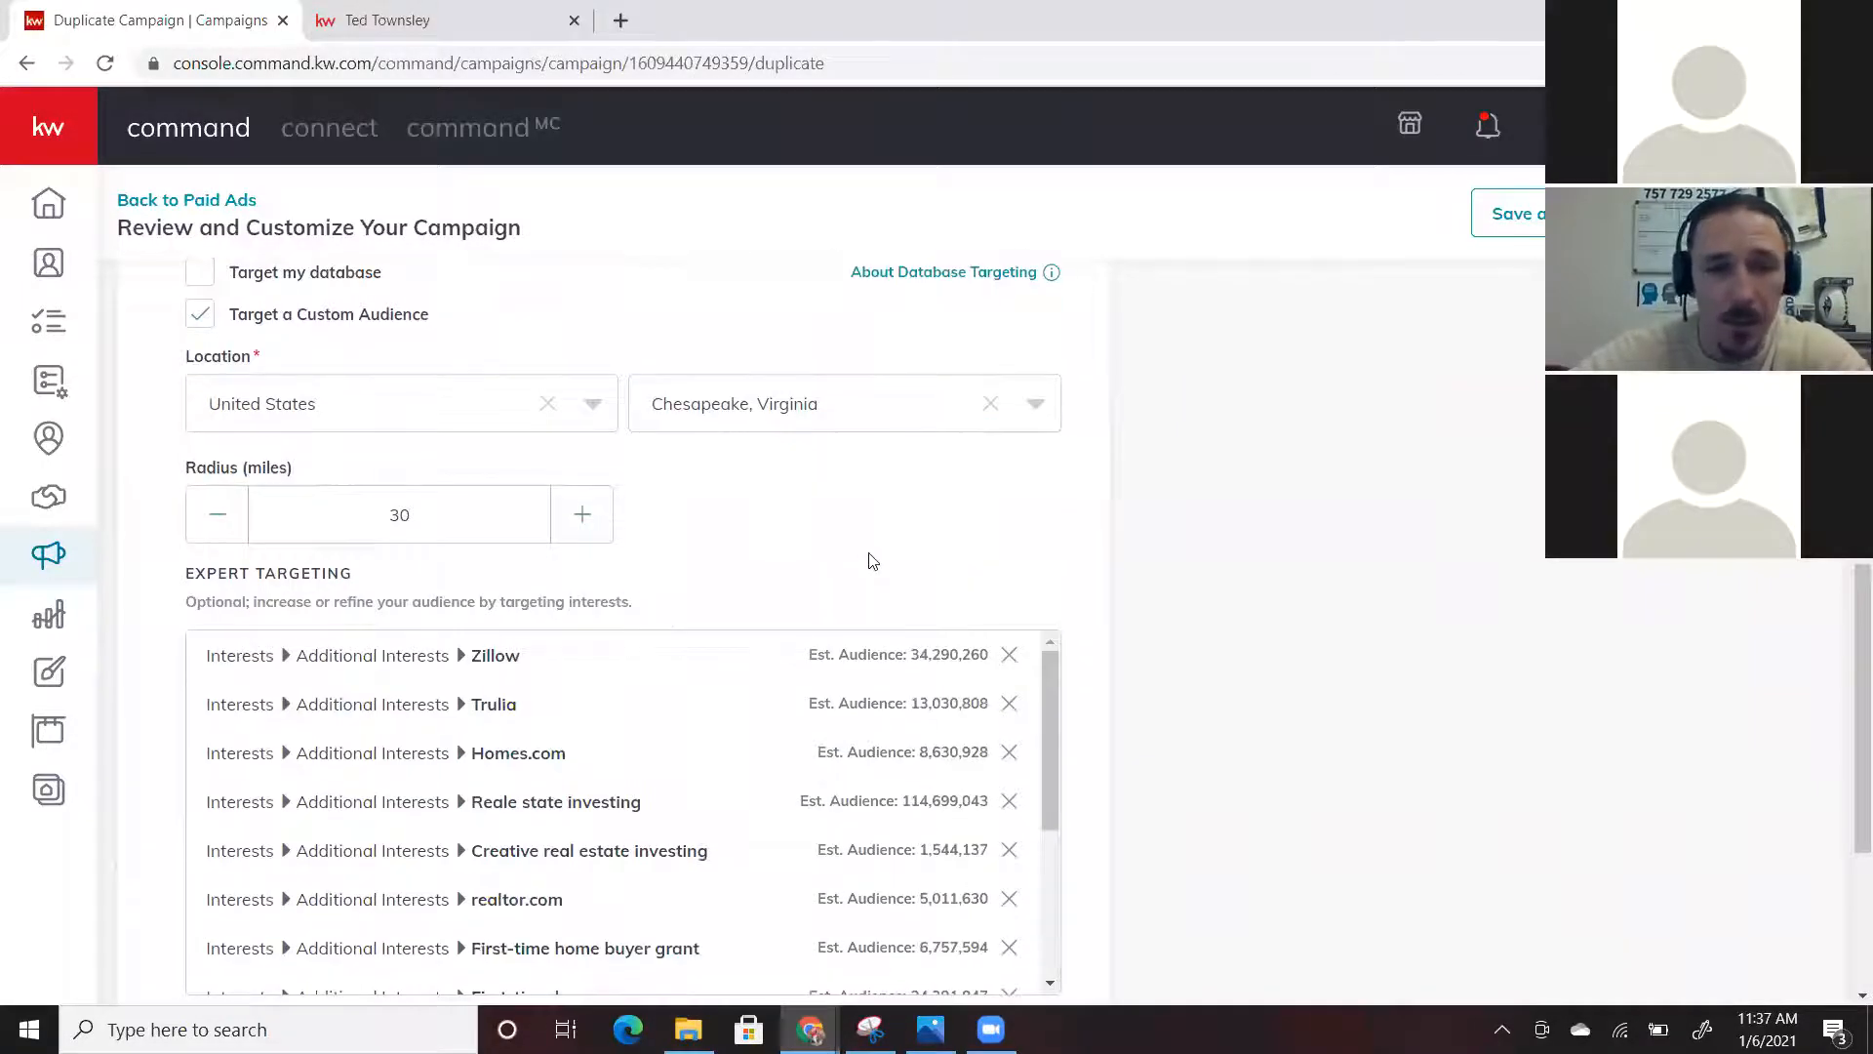
scroll(600, 558, "up", 1)
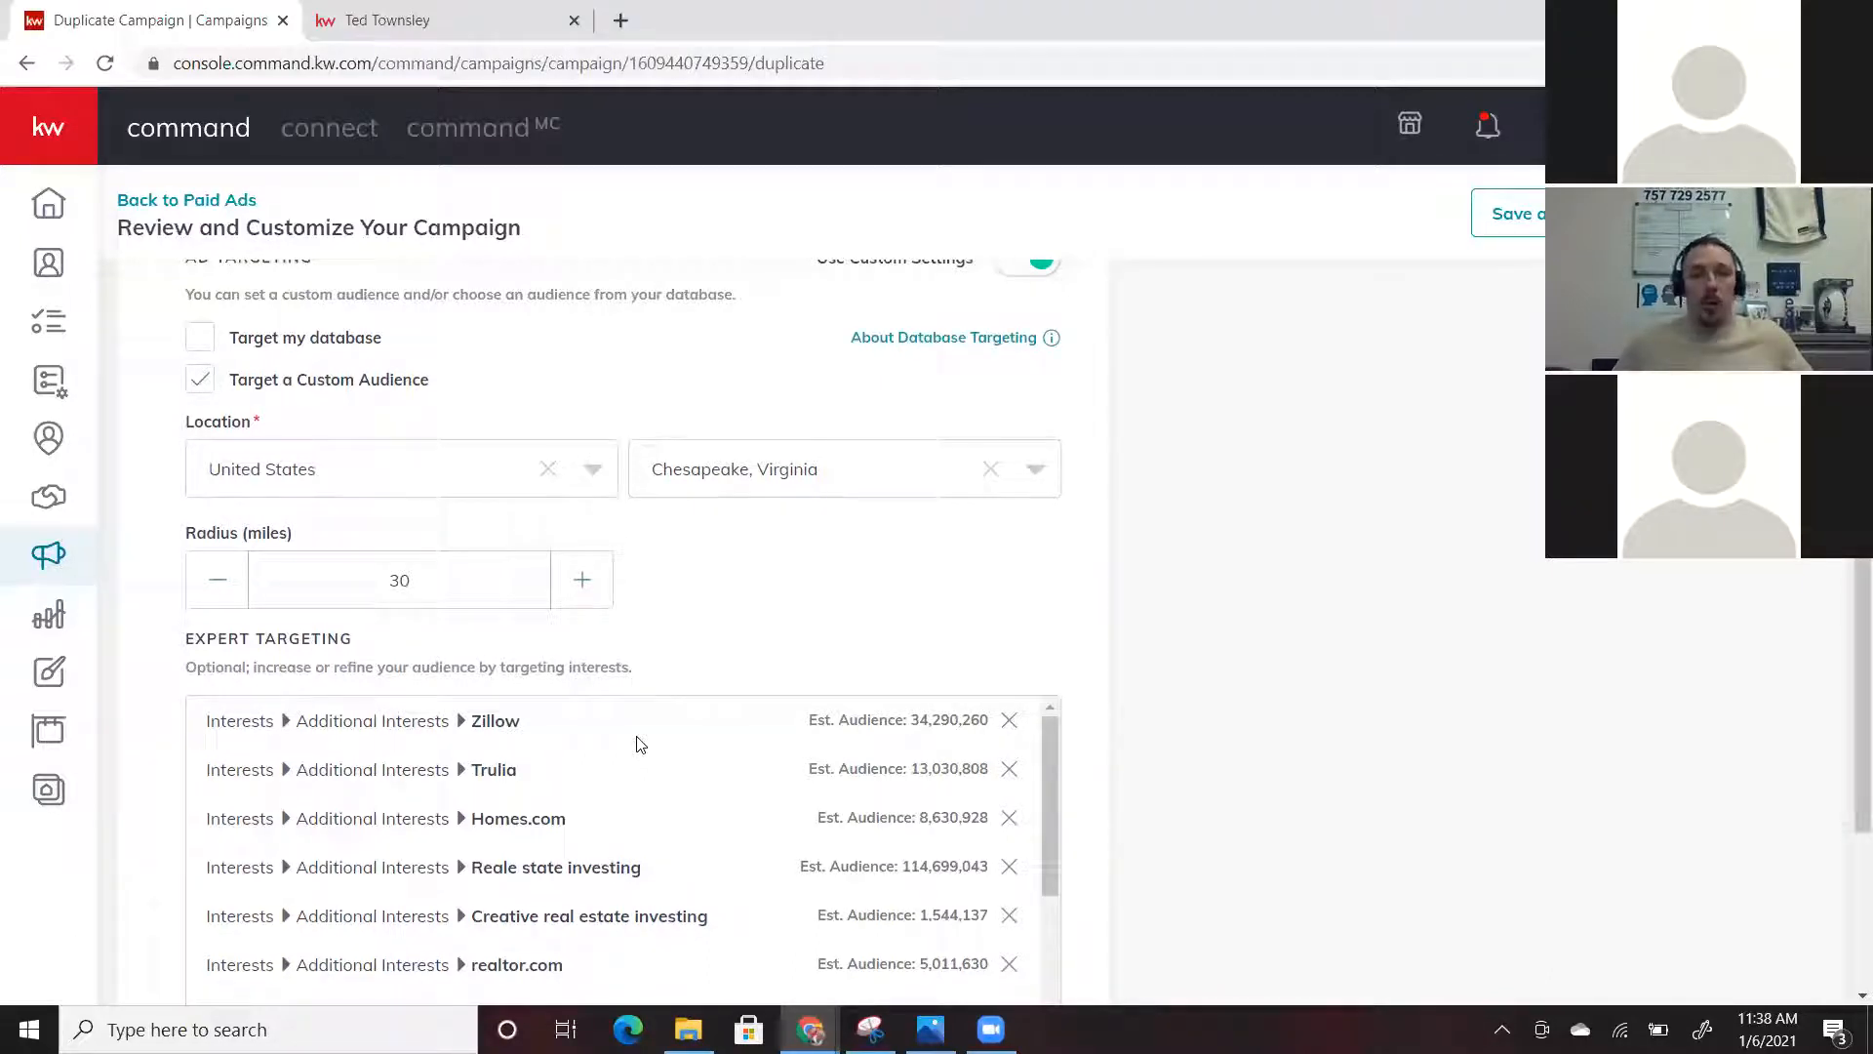
scroll(639, 745, "down", 3)
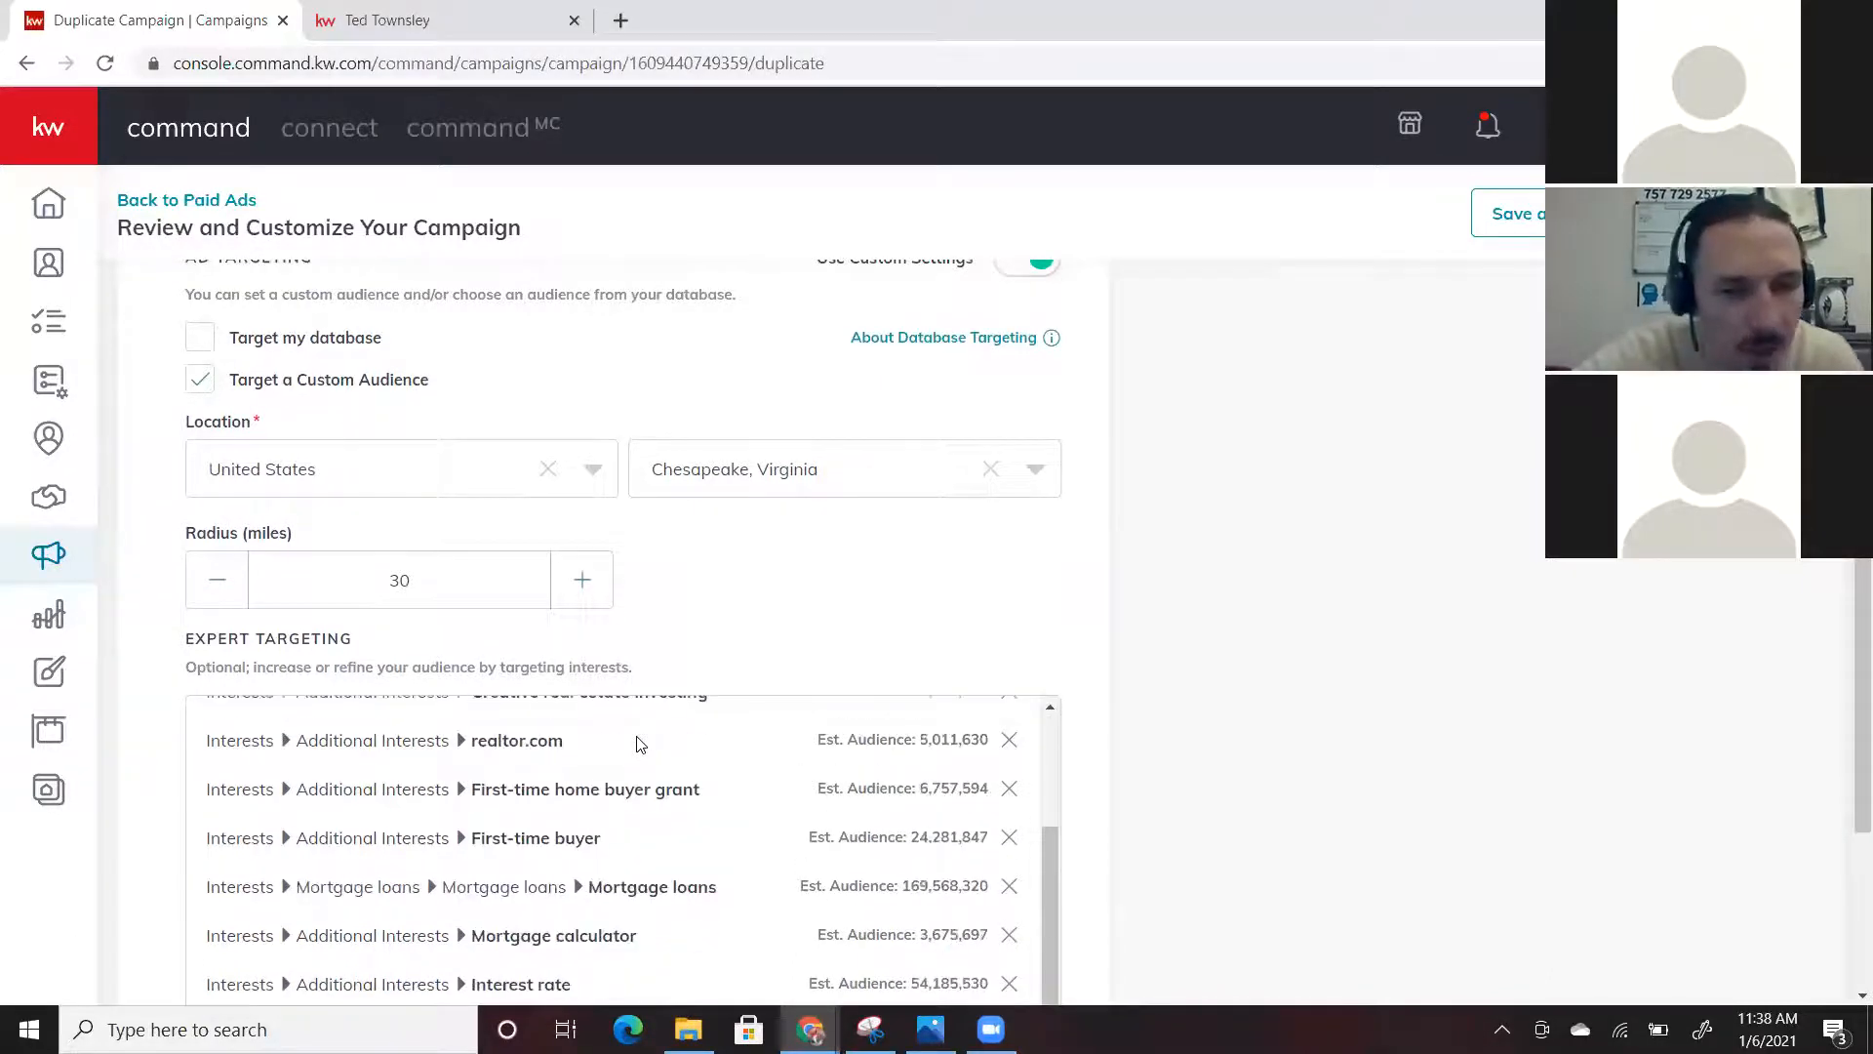
scroll(639, 744, "down", 1)
scroll(637, 745, "up", 4)
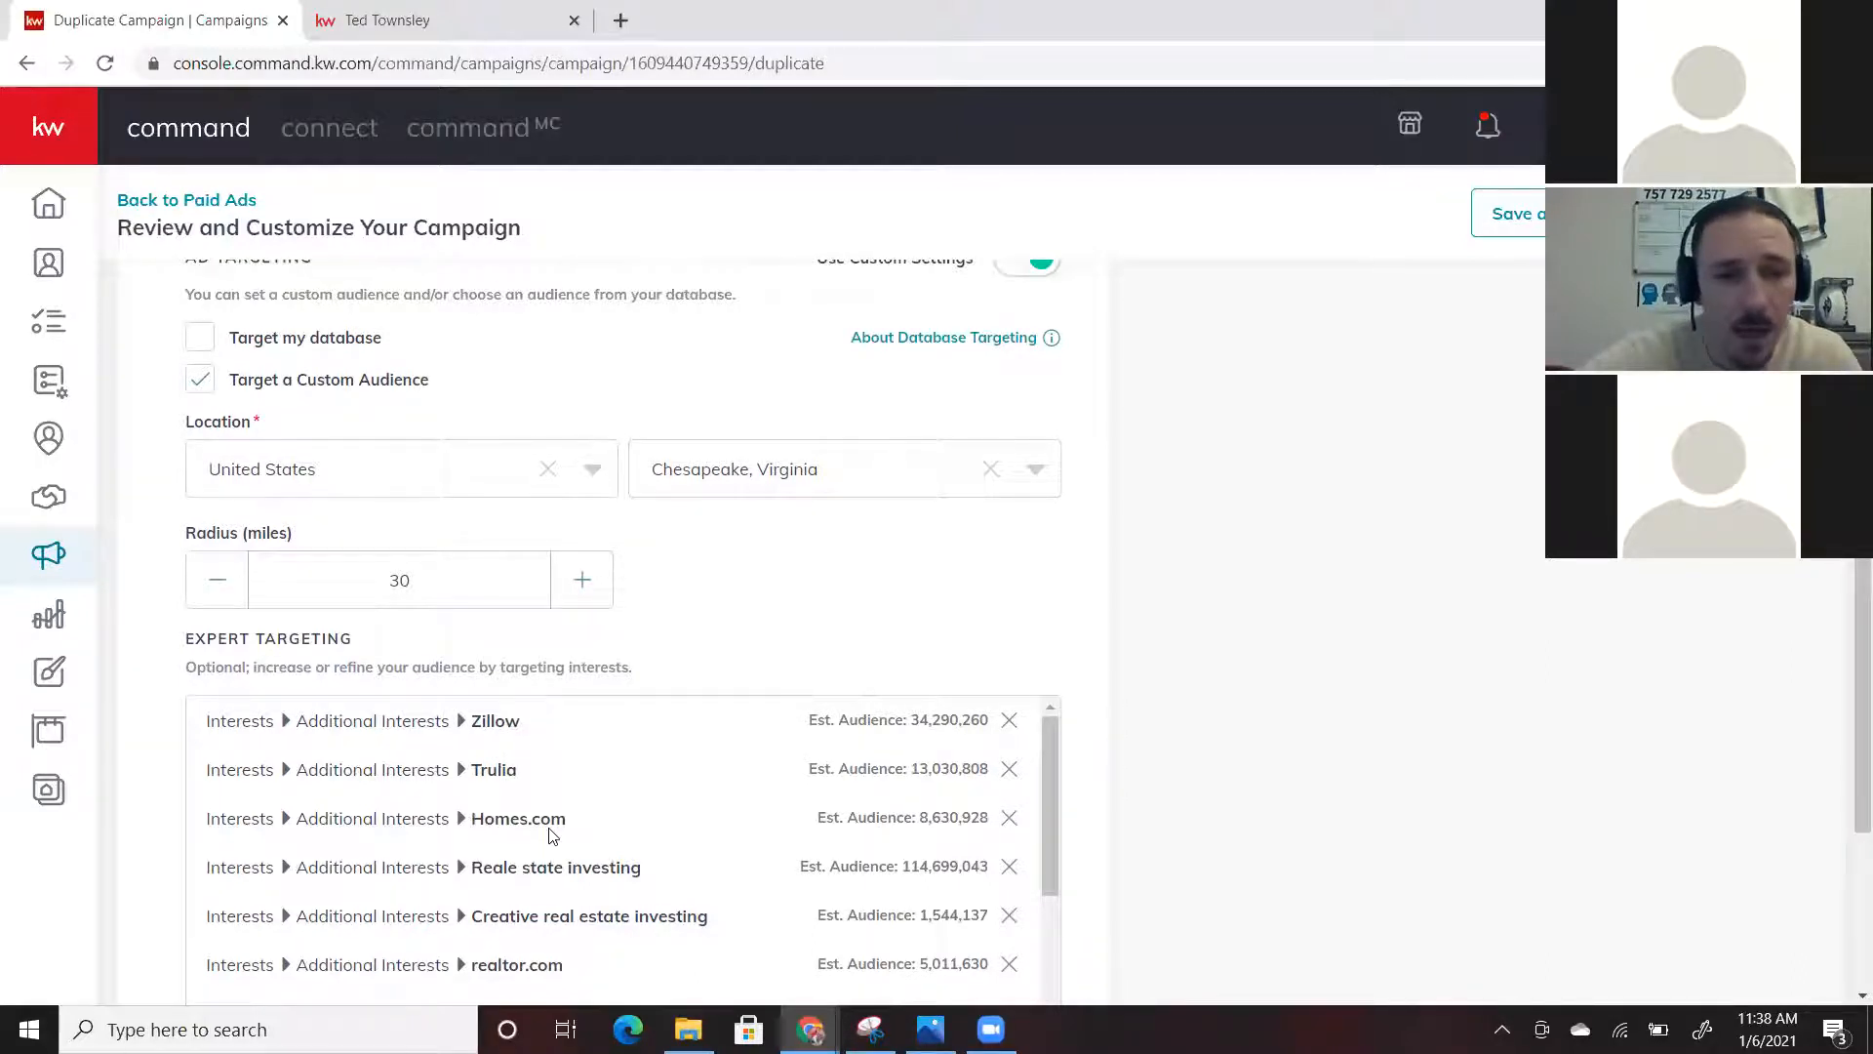
scroll(552, 835, "down", 2)
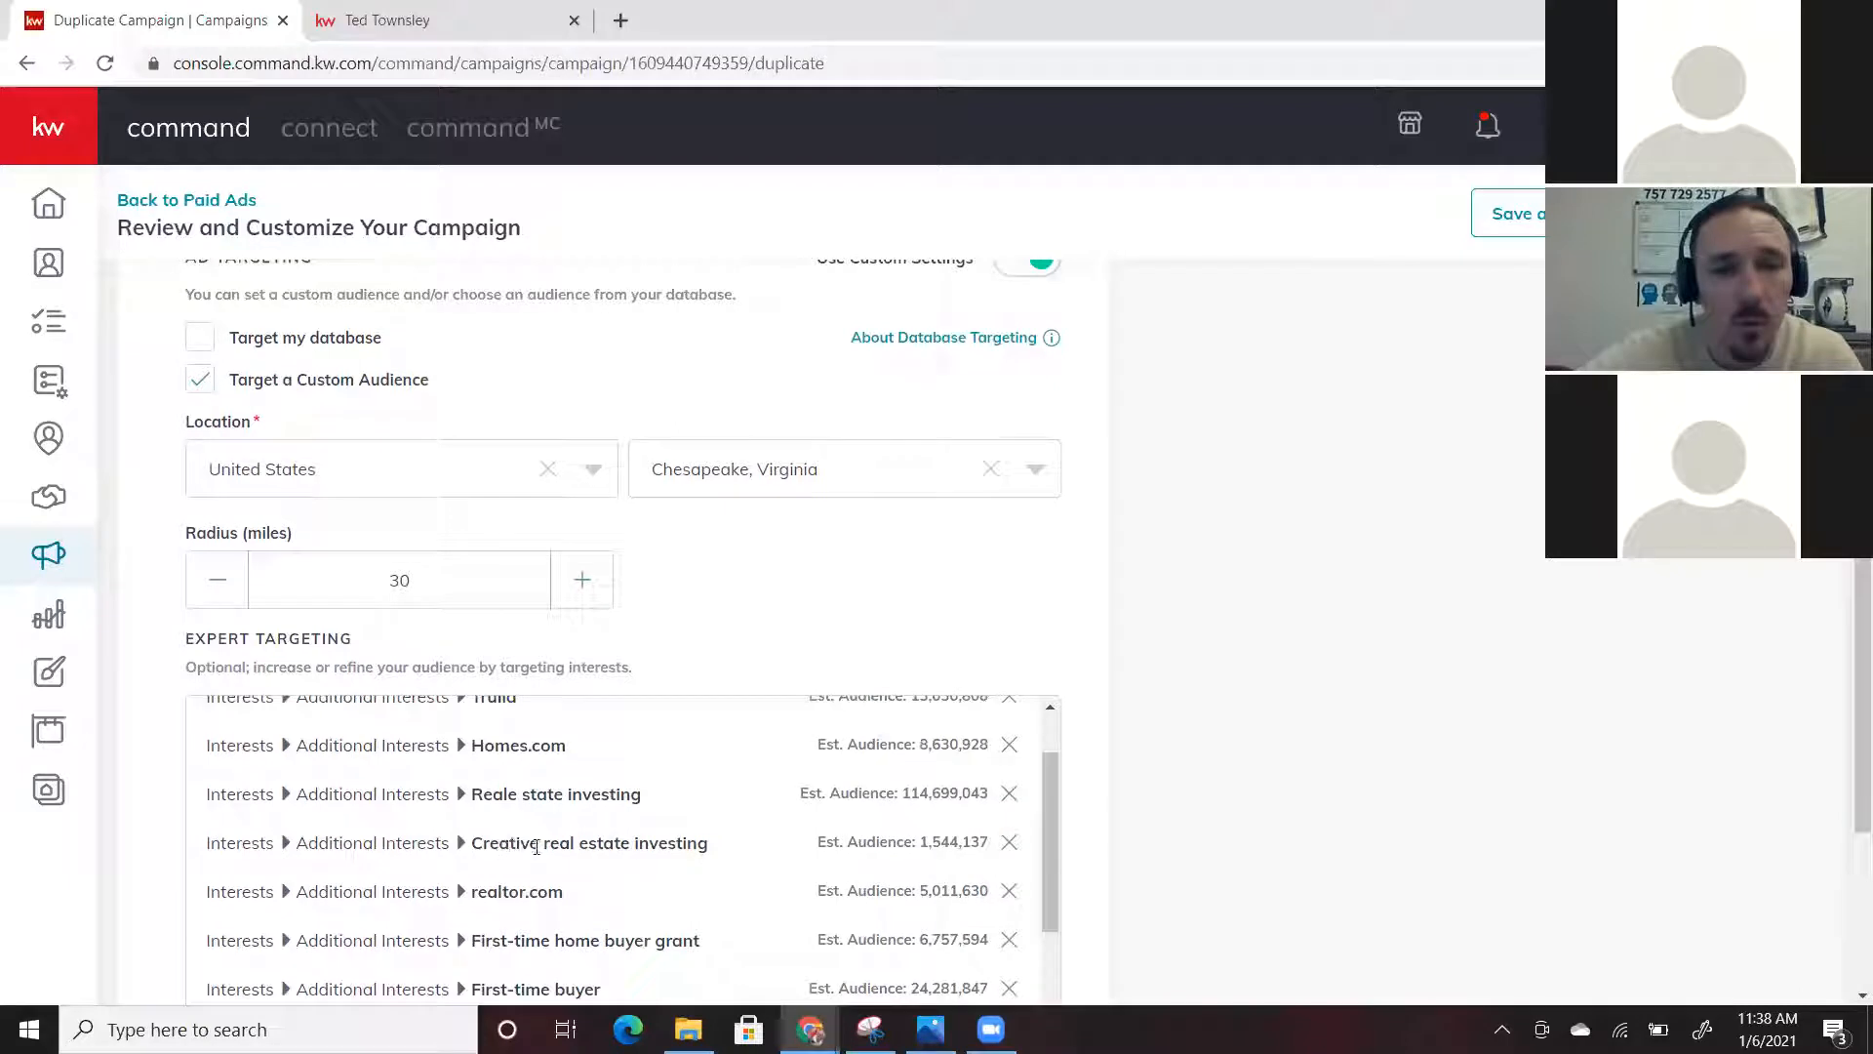
scroll(531, 845, "down", 1)
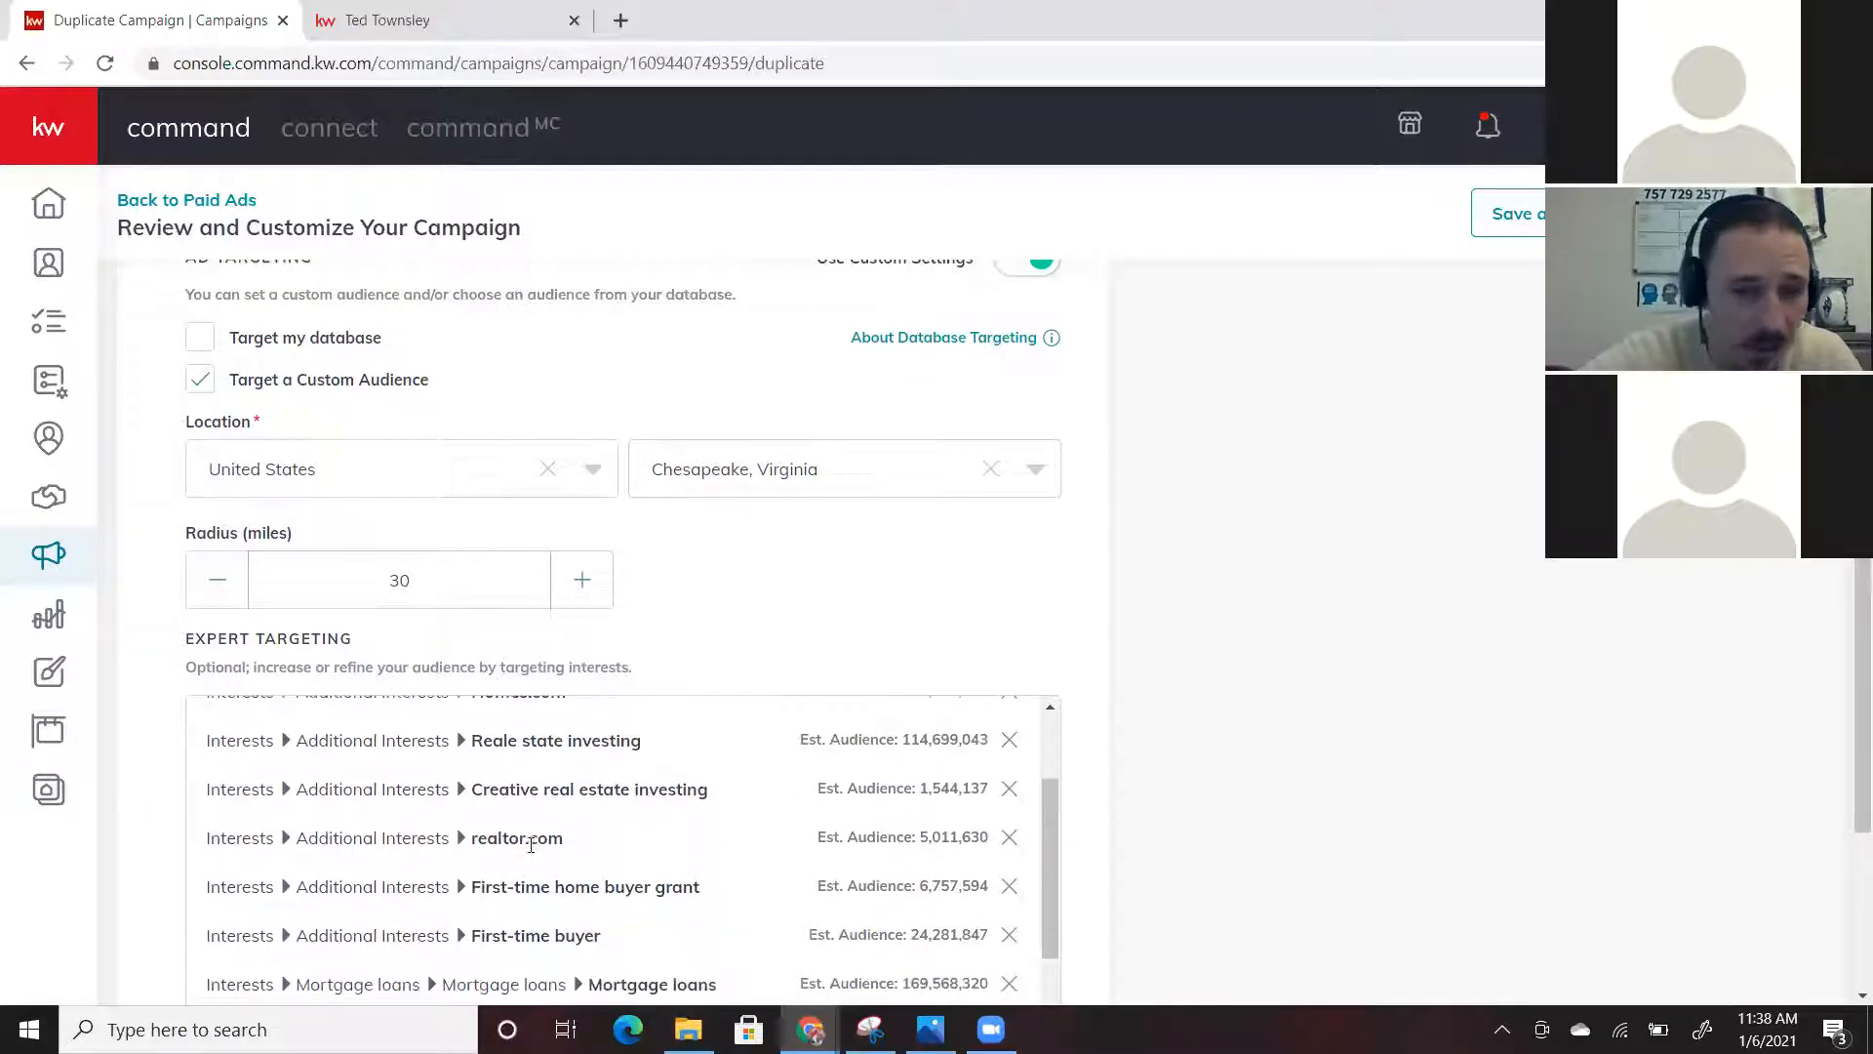
scroll(683, 902, "down", 1)
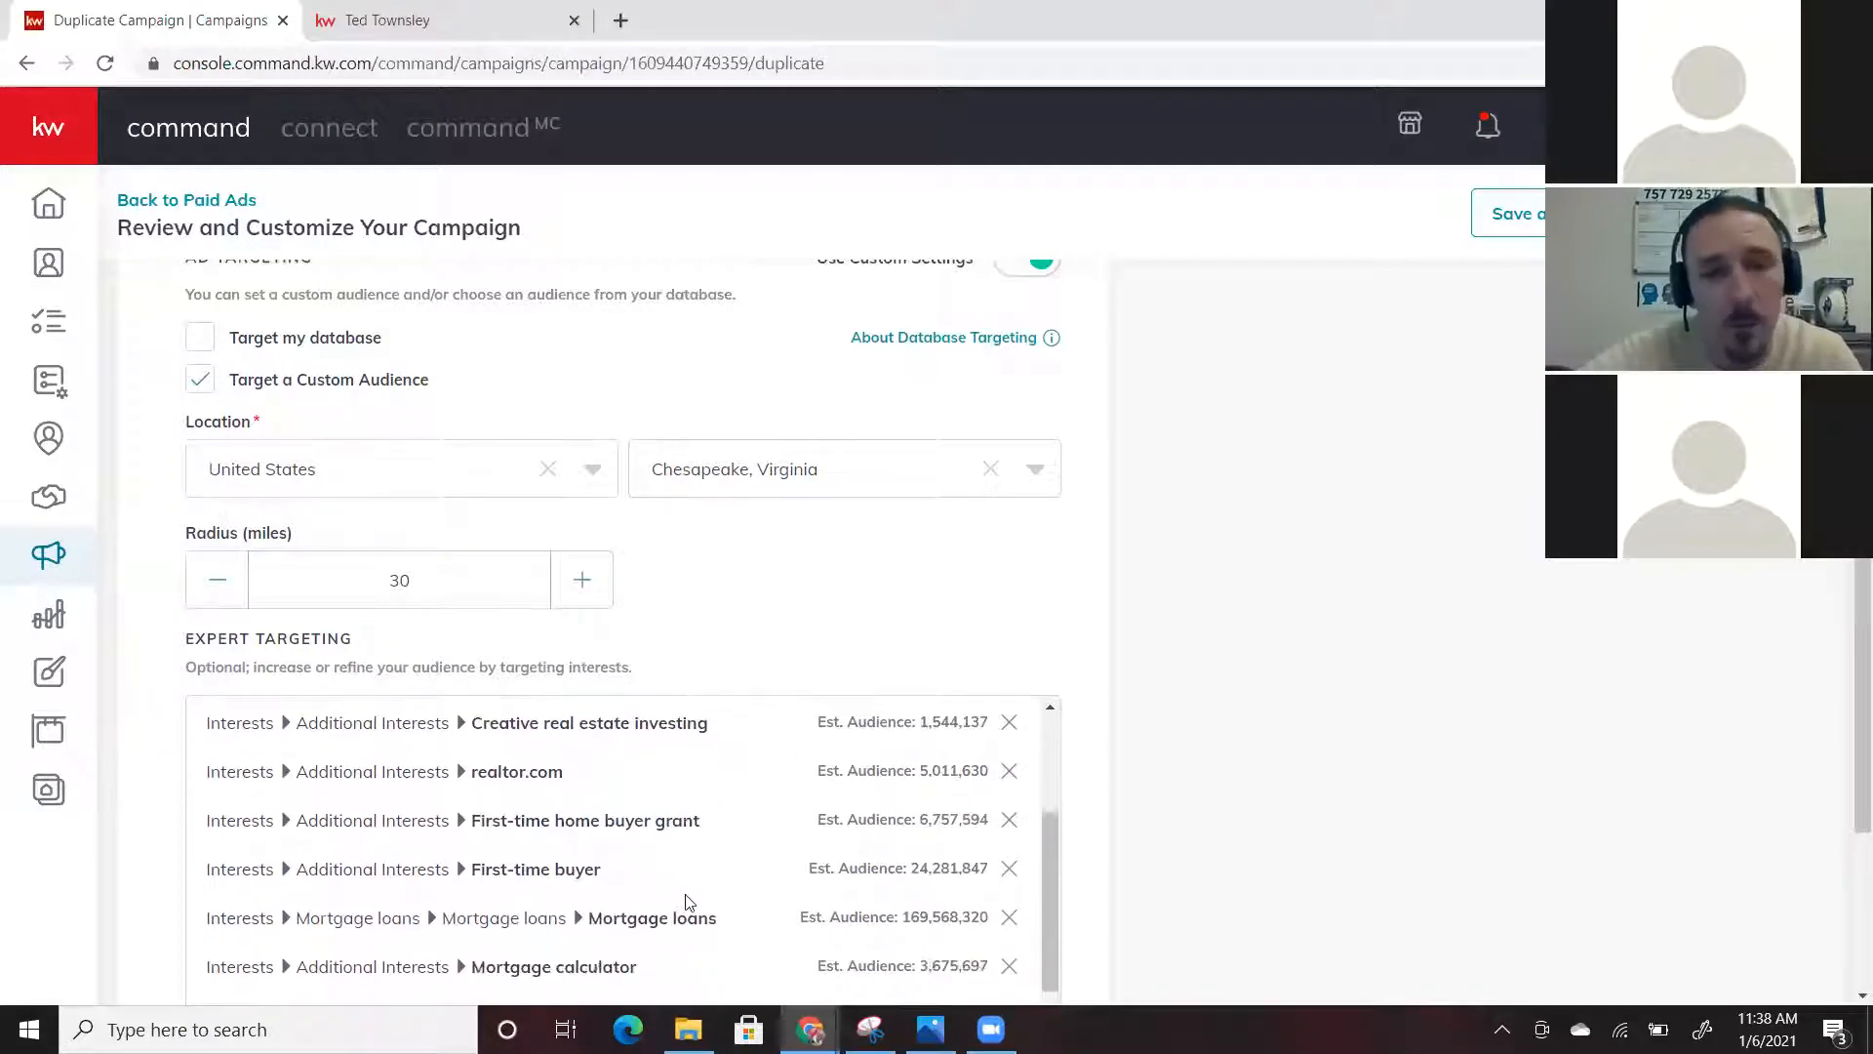
scroll(585, 905, "down", 1)
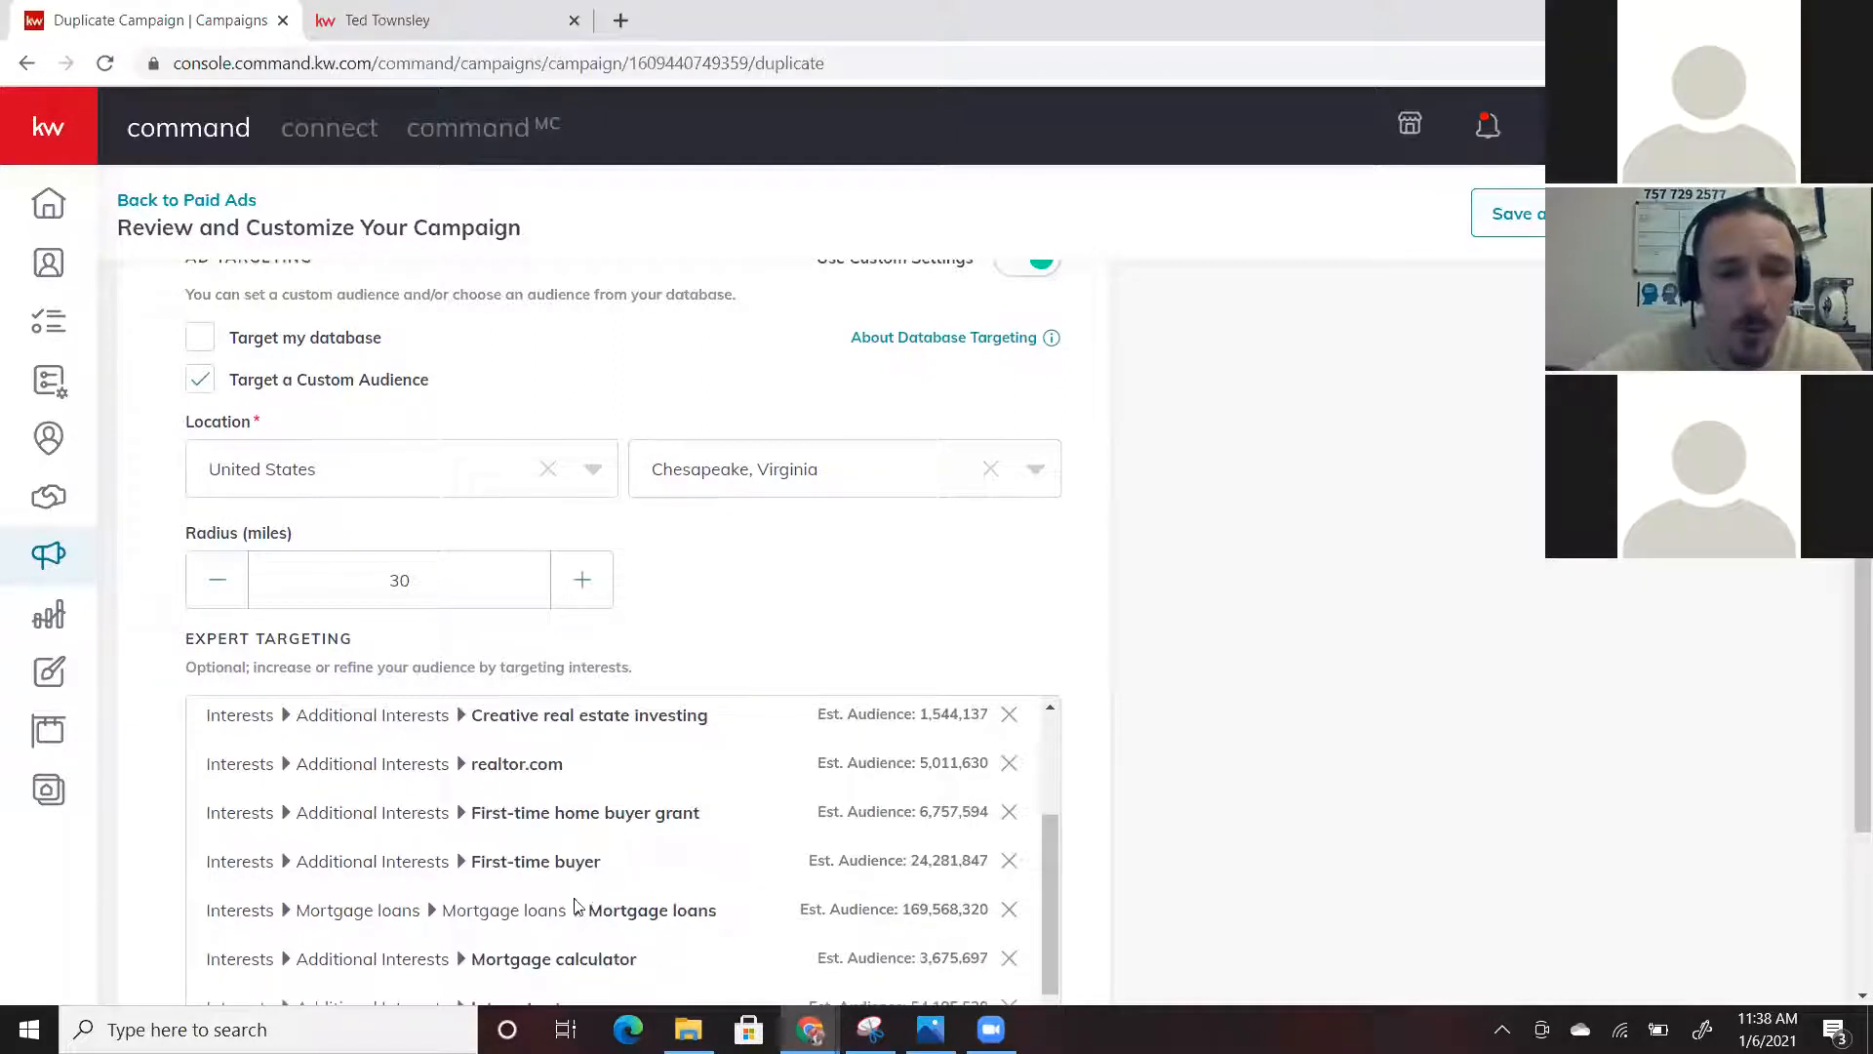
scroll(639, 886, "down", 2)
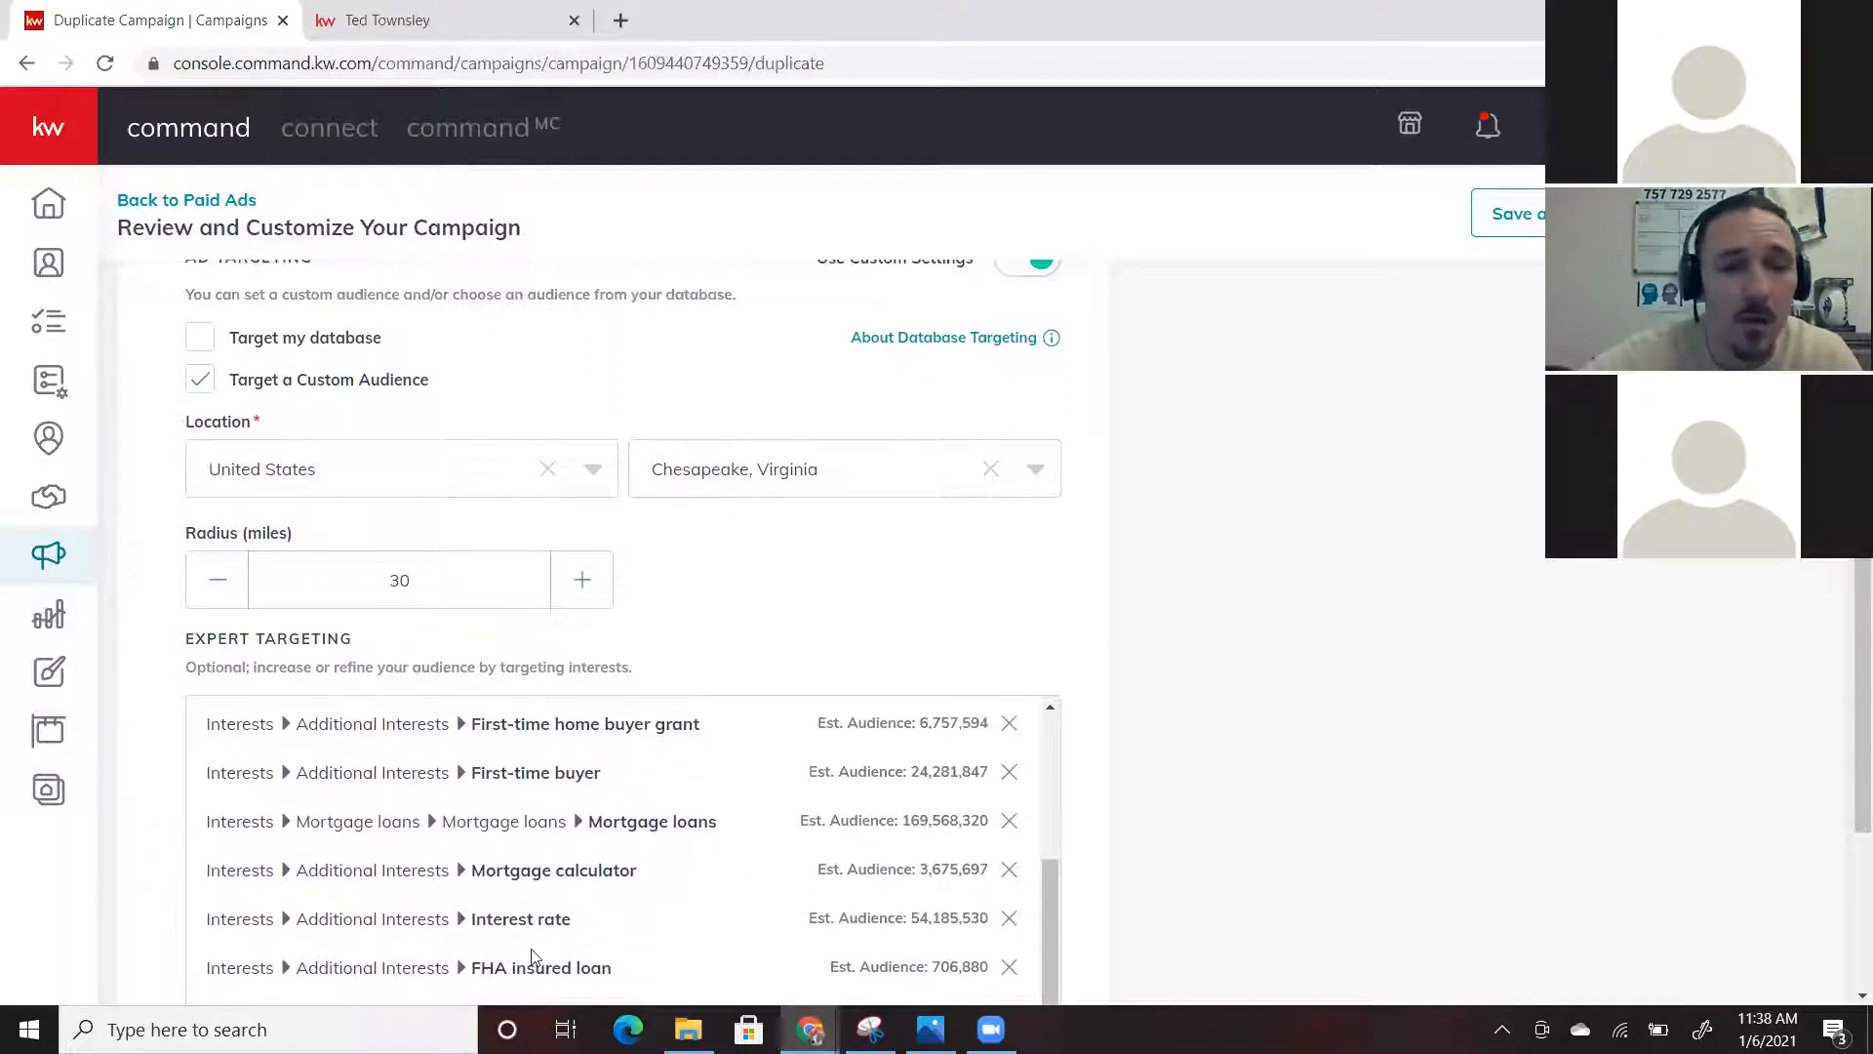
right_click(709, 857)
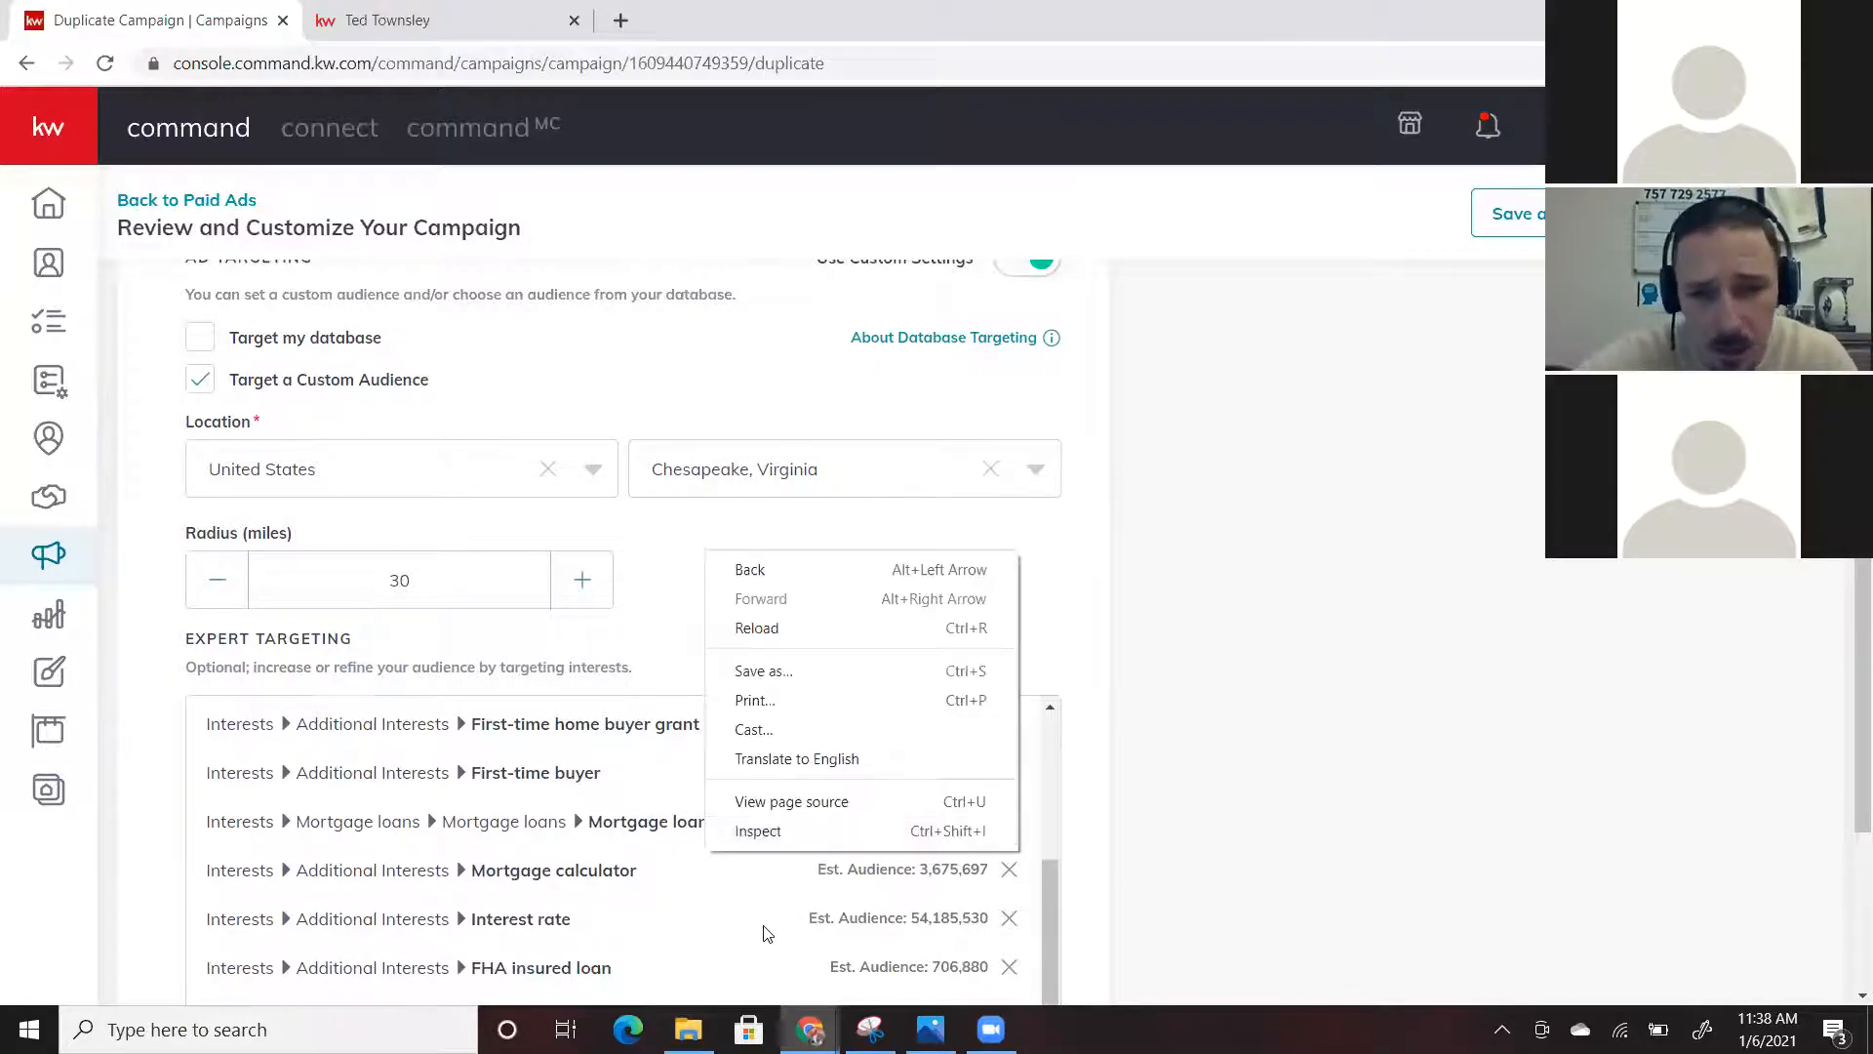
scroll(767, 934, "up", 1)
left_click(1193, 712)
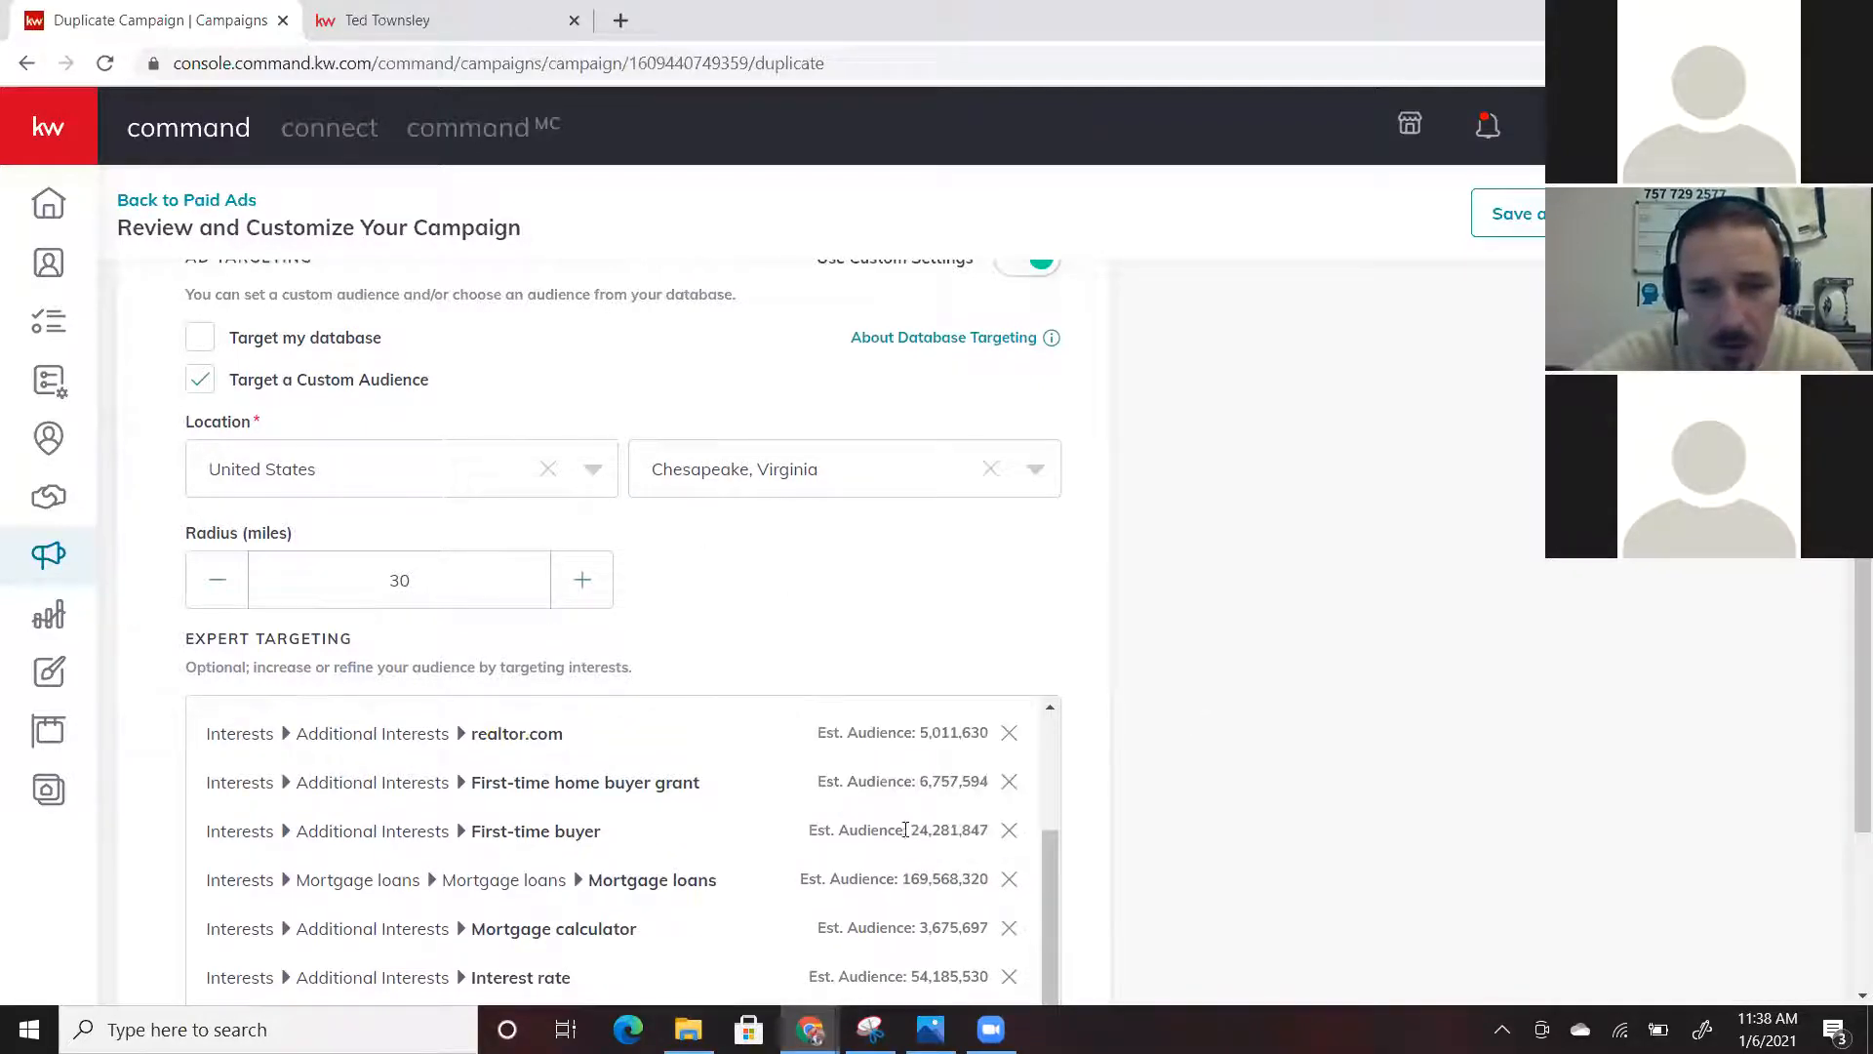
scroll(903, 832, "up", 3)
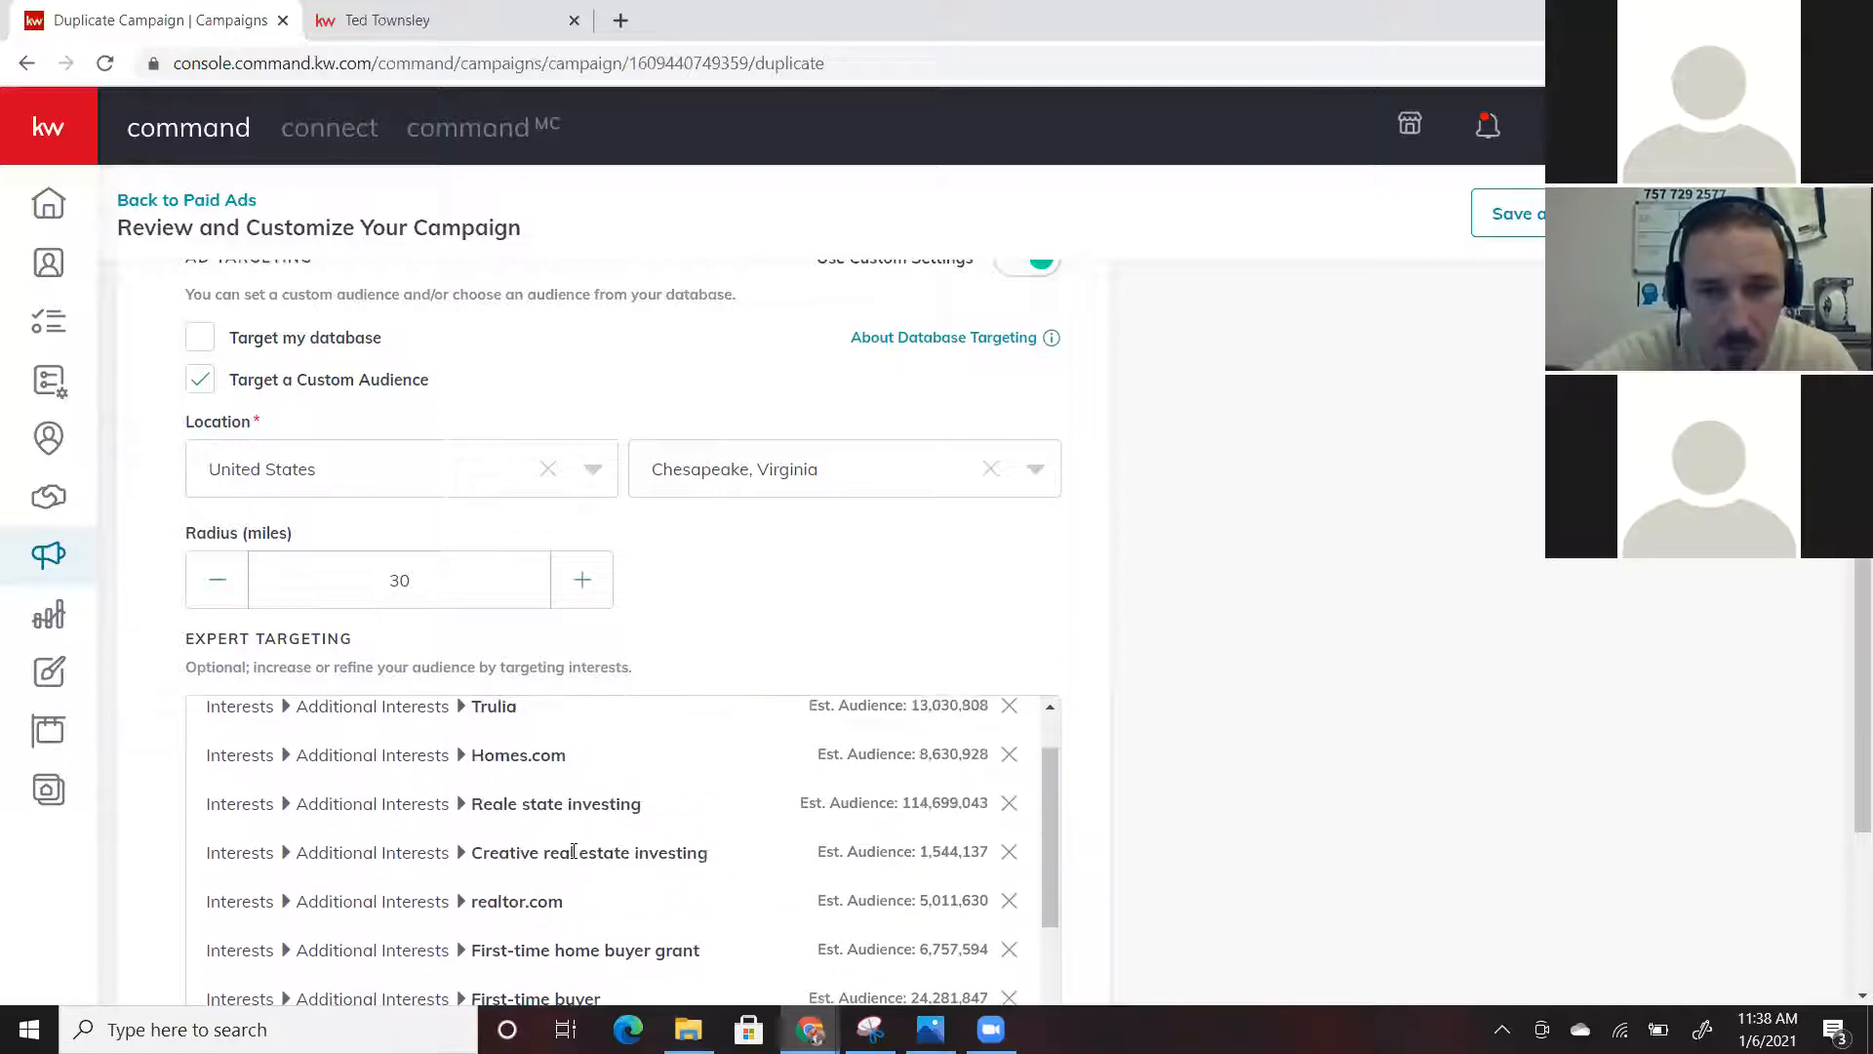
scroll(574, 852, "up", 1)
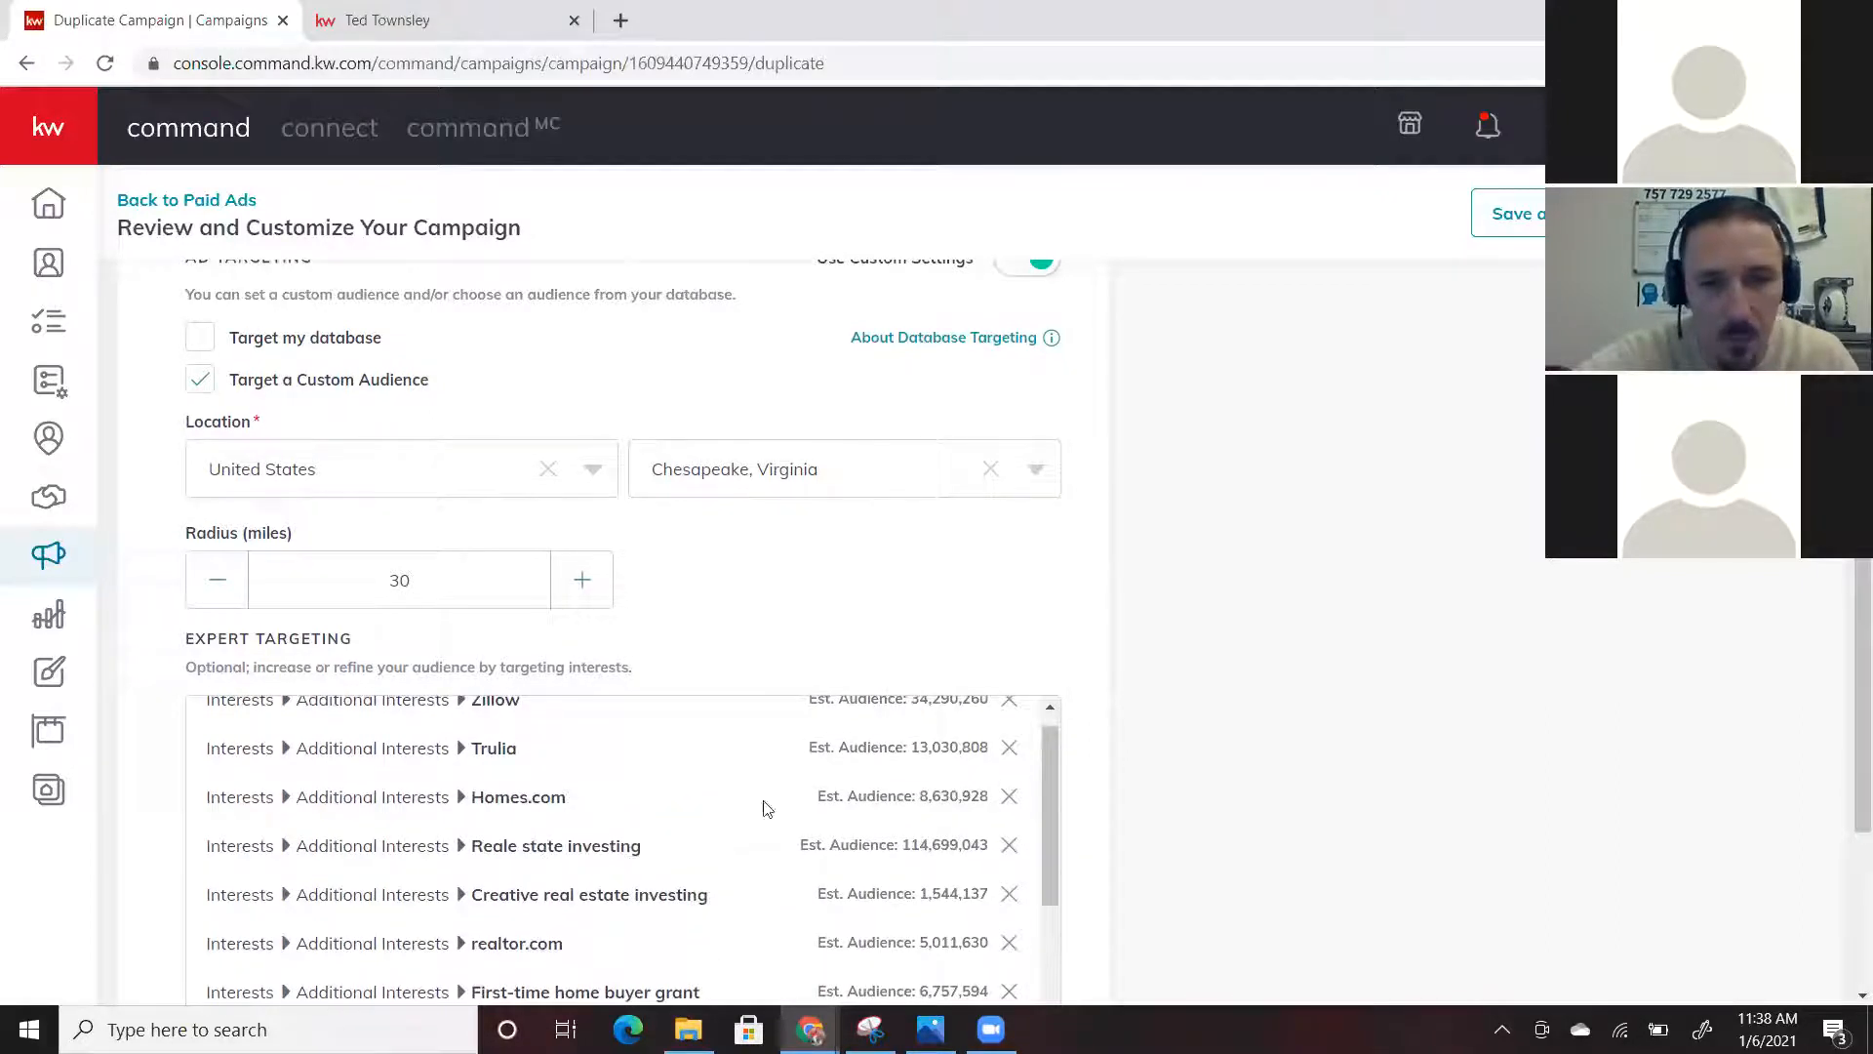
scroll(932, 739, "up", 1)
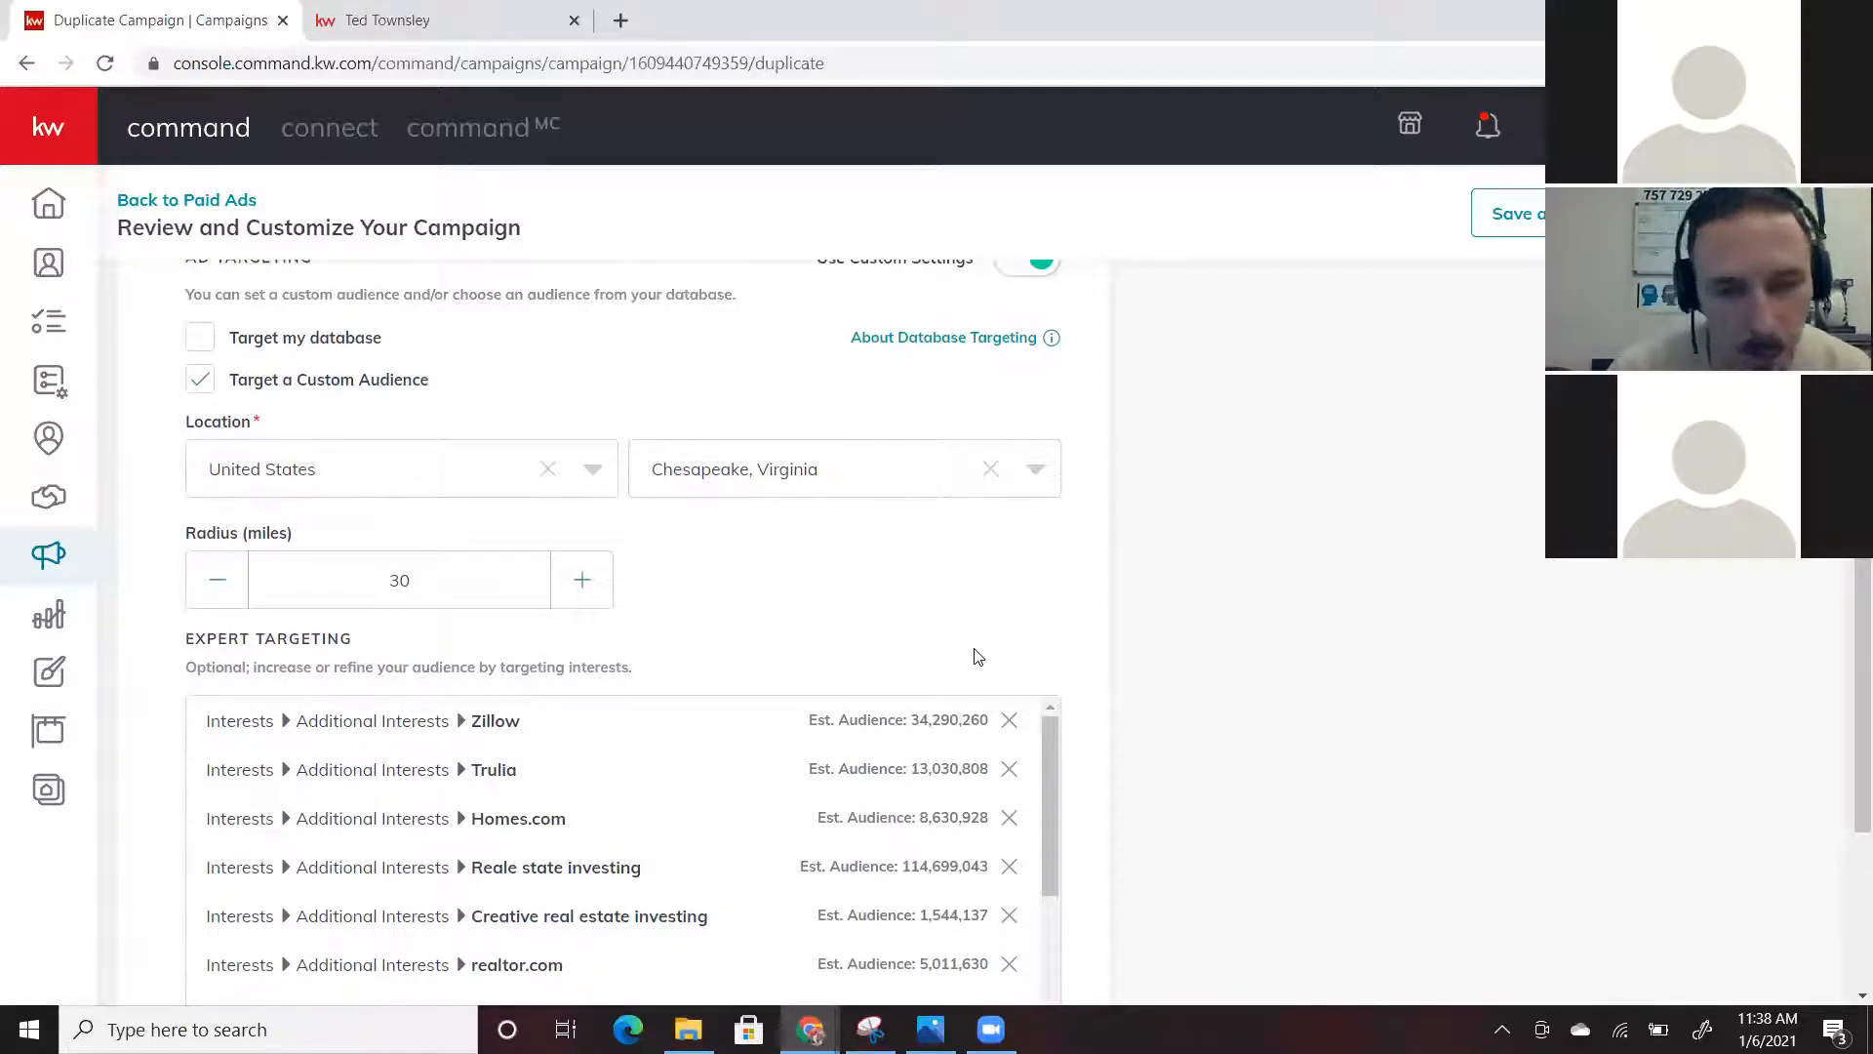
scroll(979, 655, "down", 5)
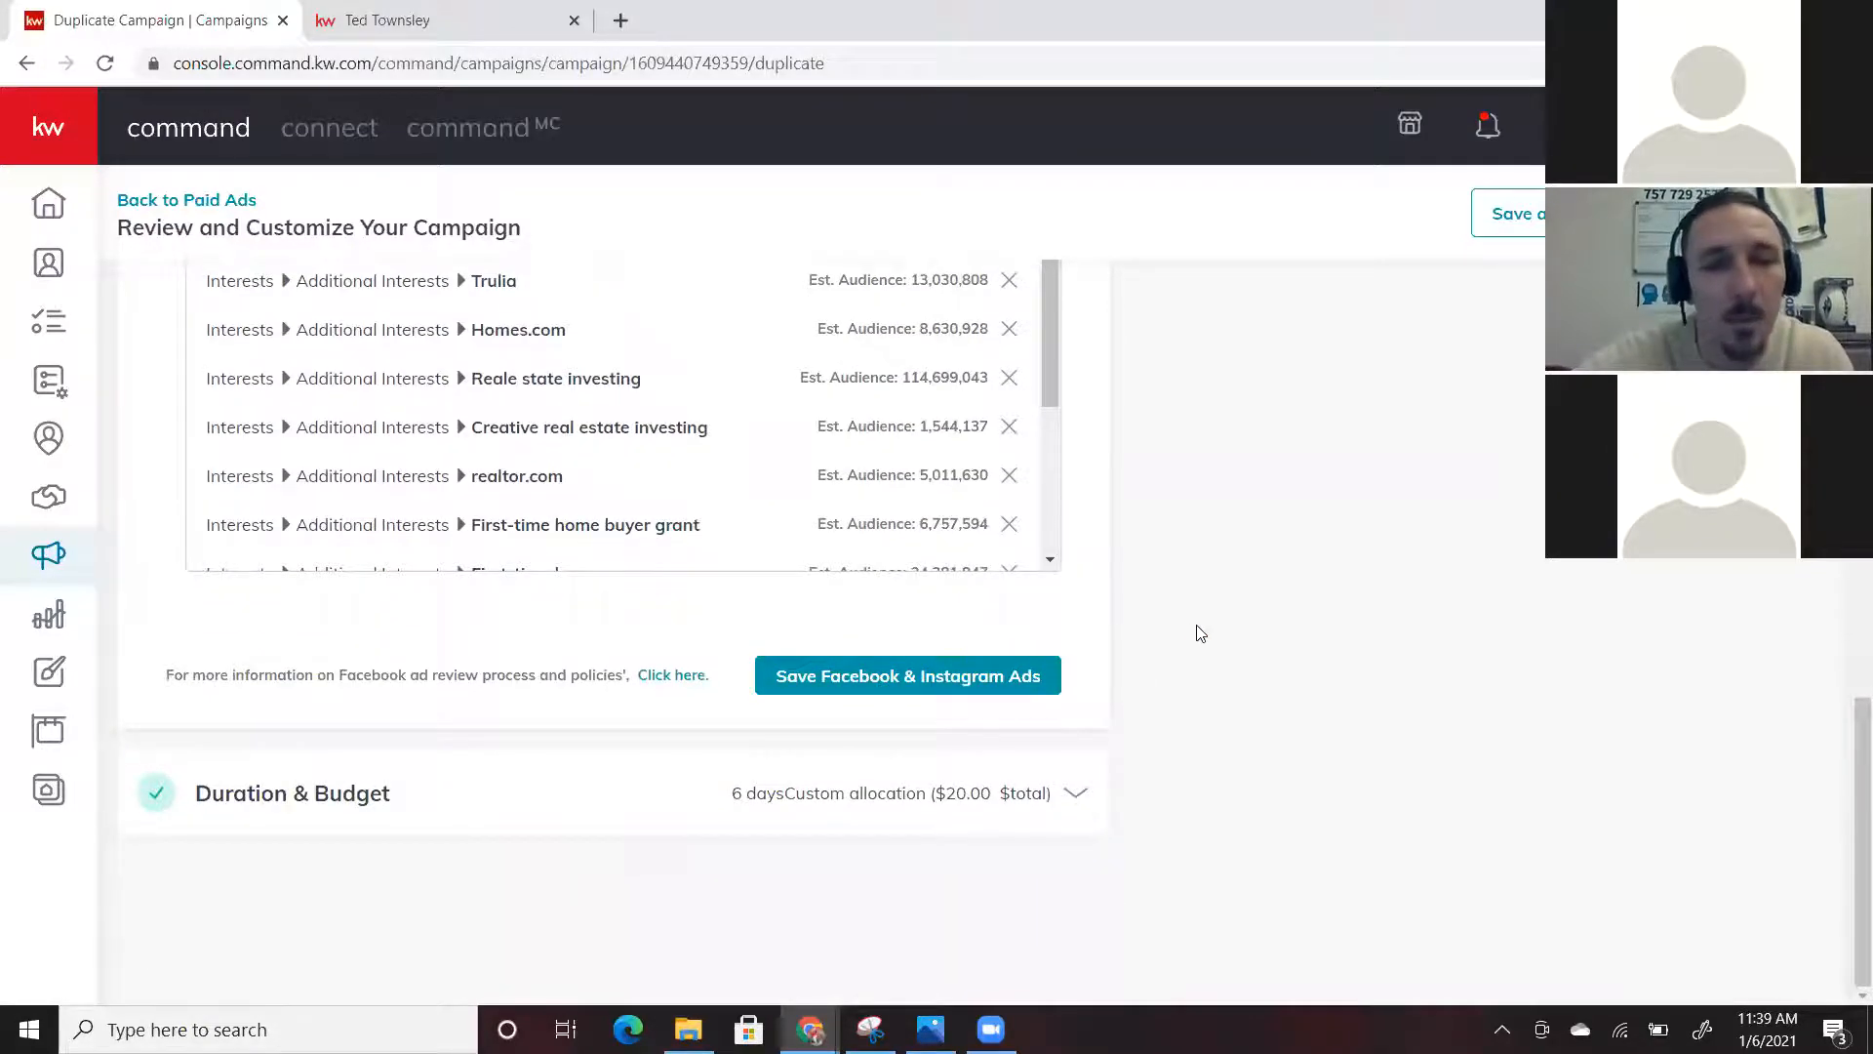
scroll(1200, 634, "up", 4)
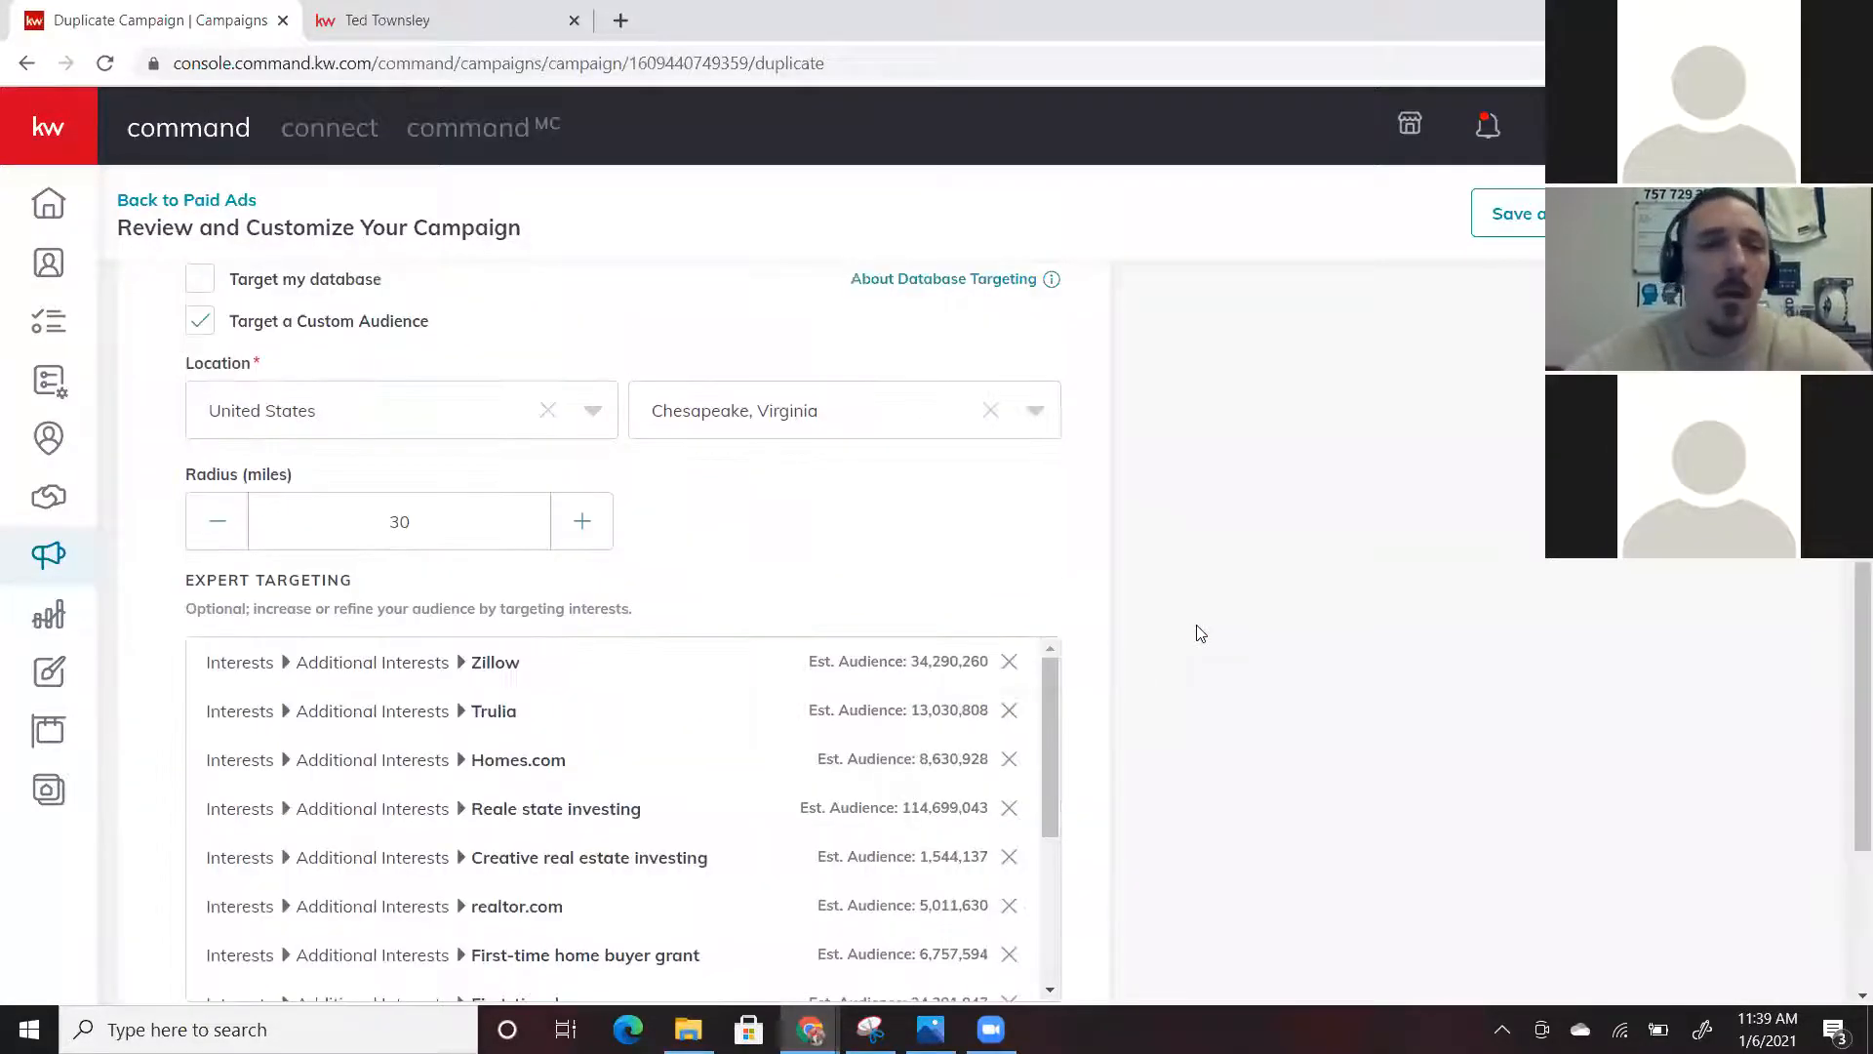
scroll(1200, 634, "up", 3)
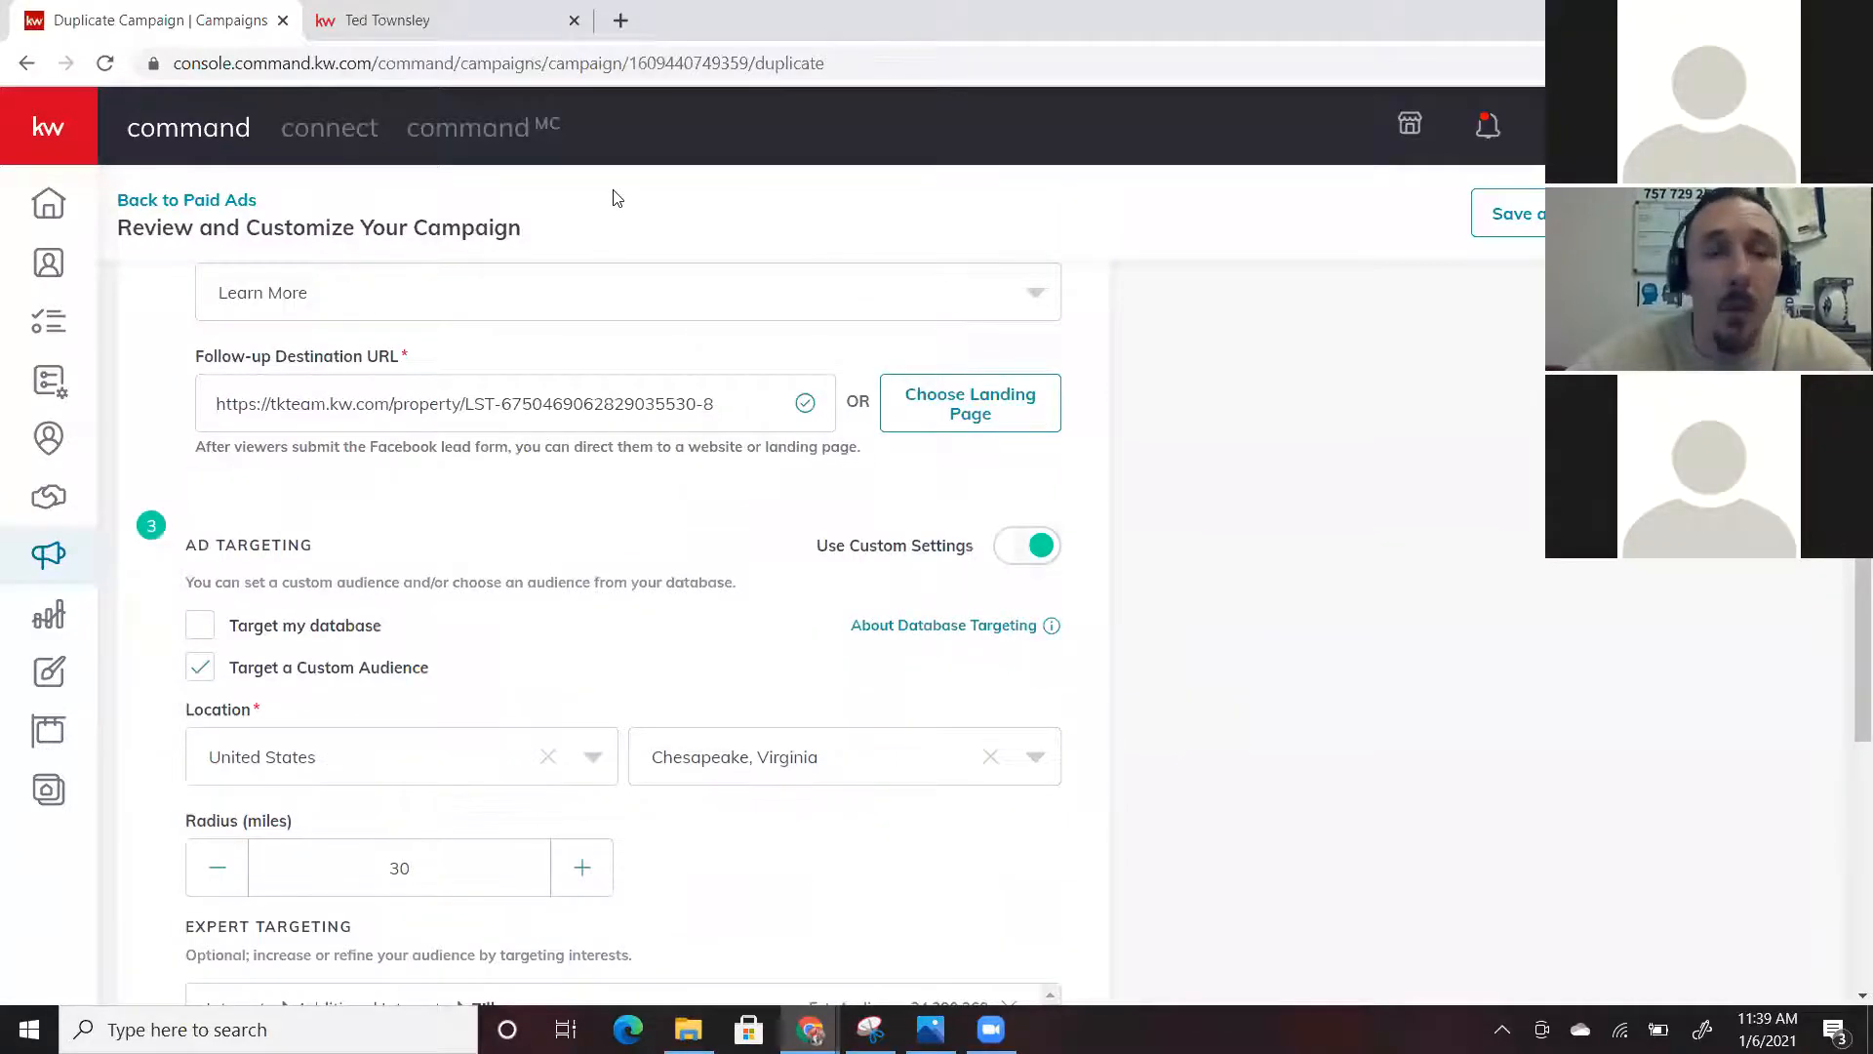
scroll(617, 198, "up", 8)
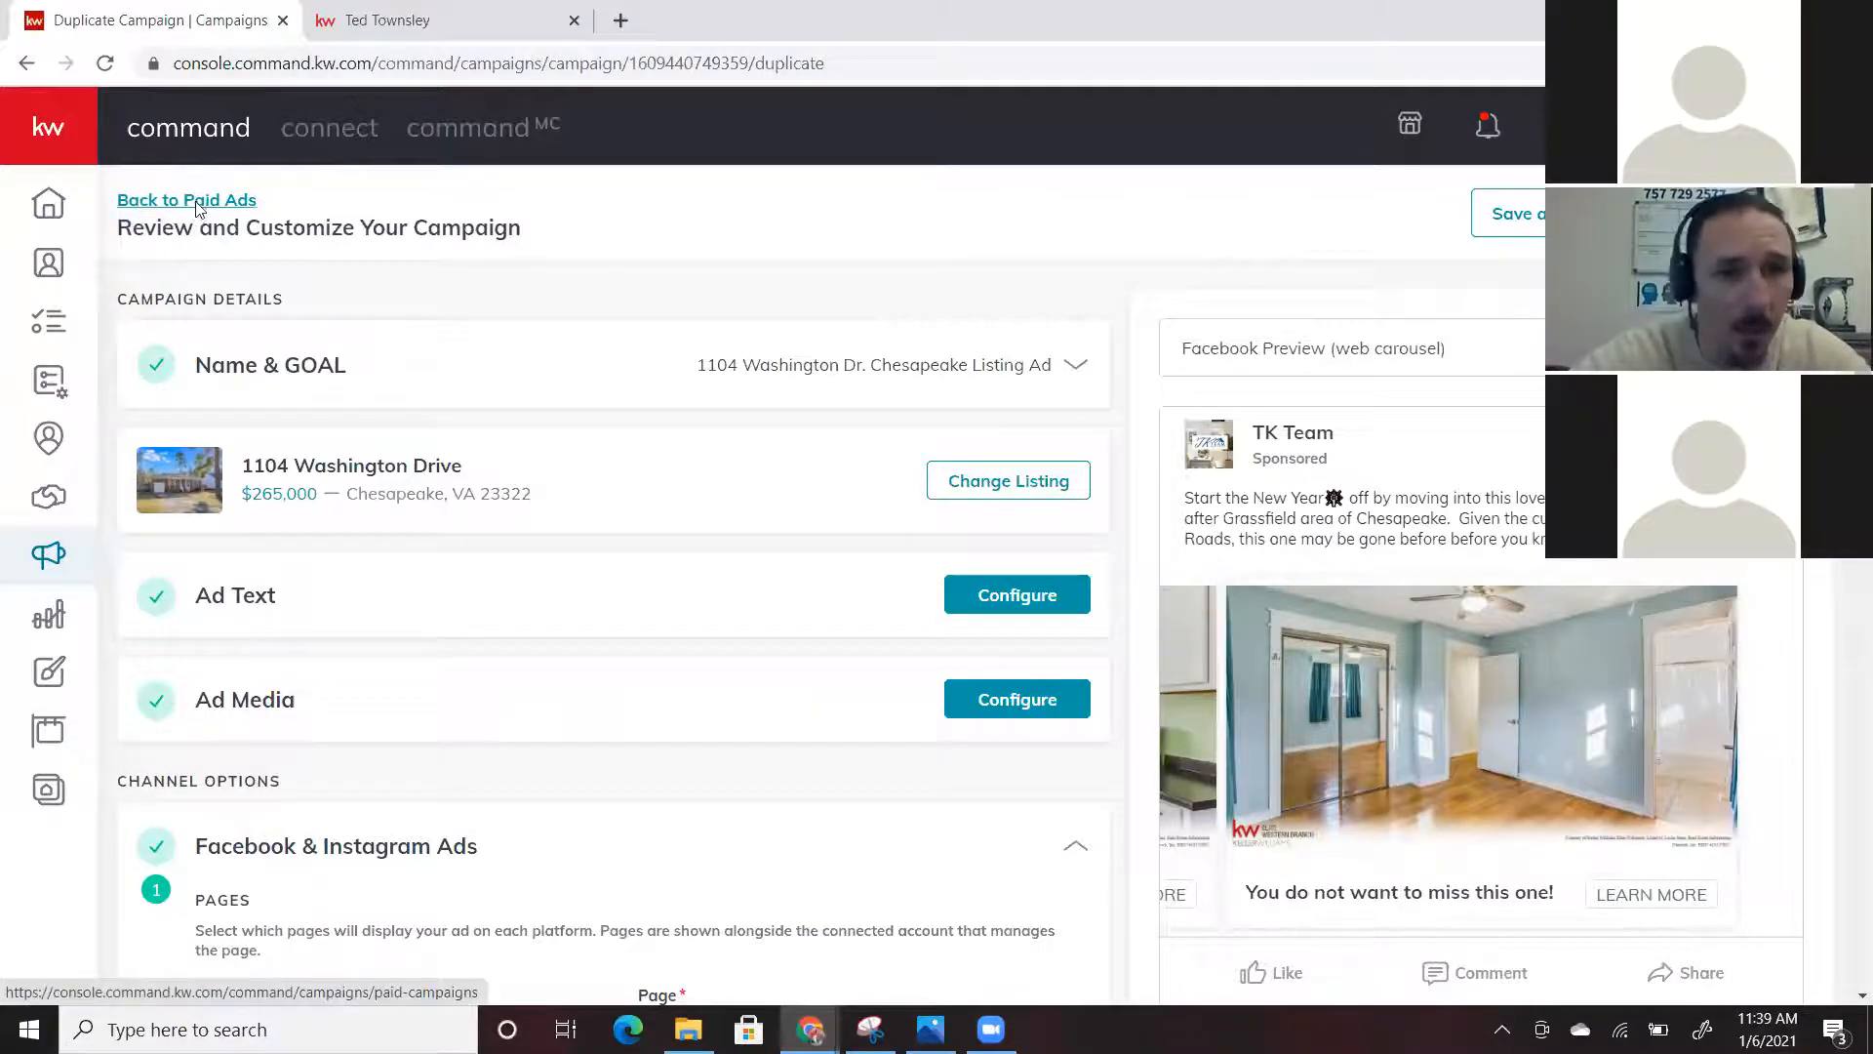
left_click(1016, 622)
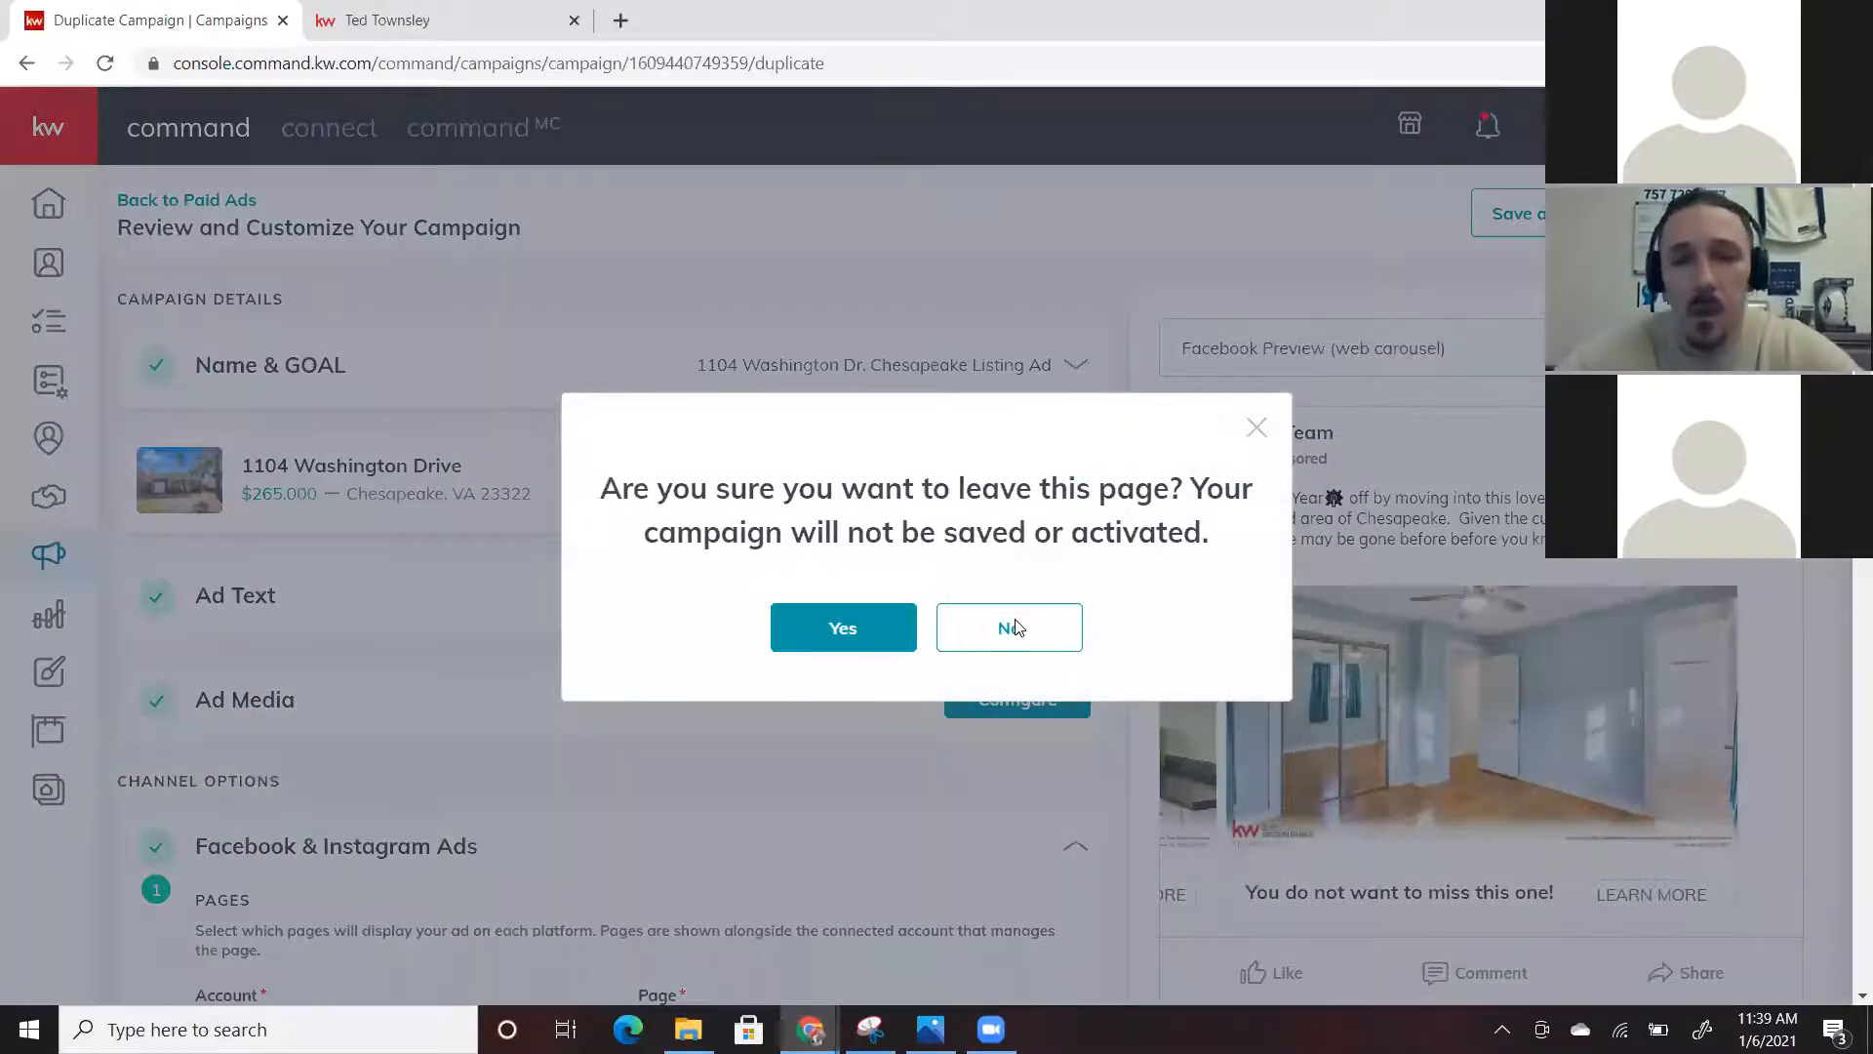
left_click(1016, 626)
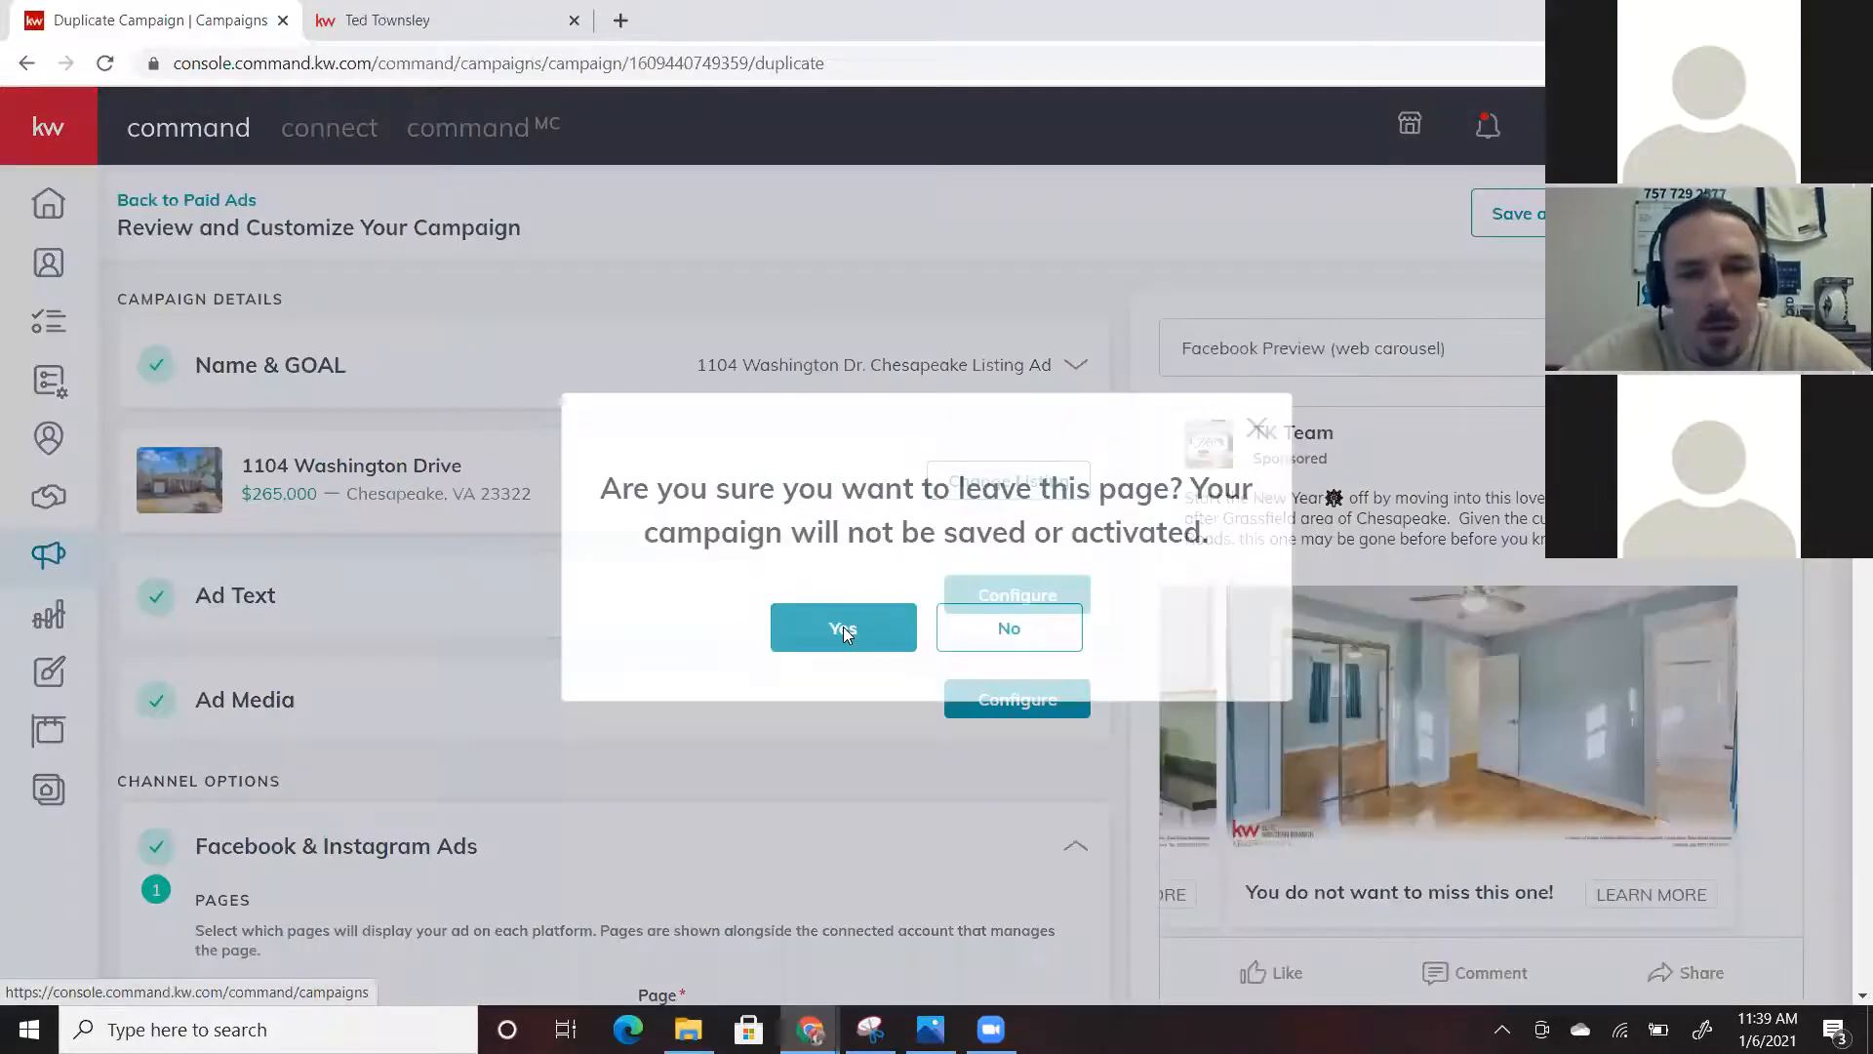
left_click(843, 626)
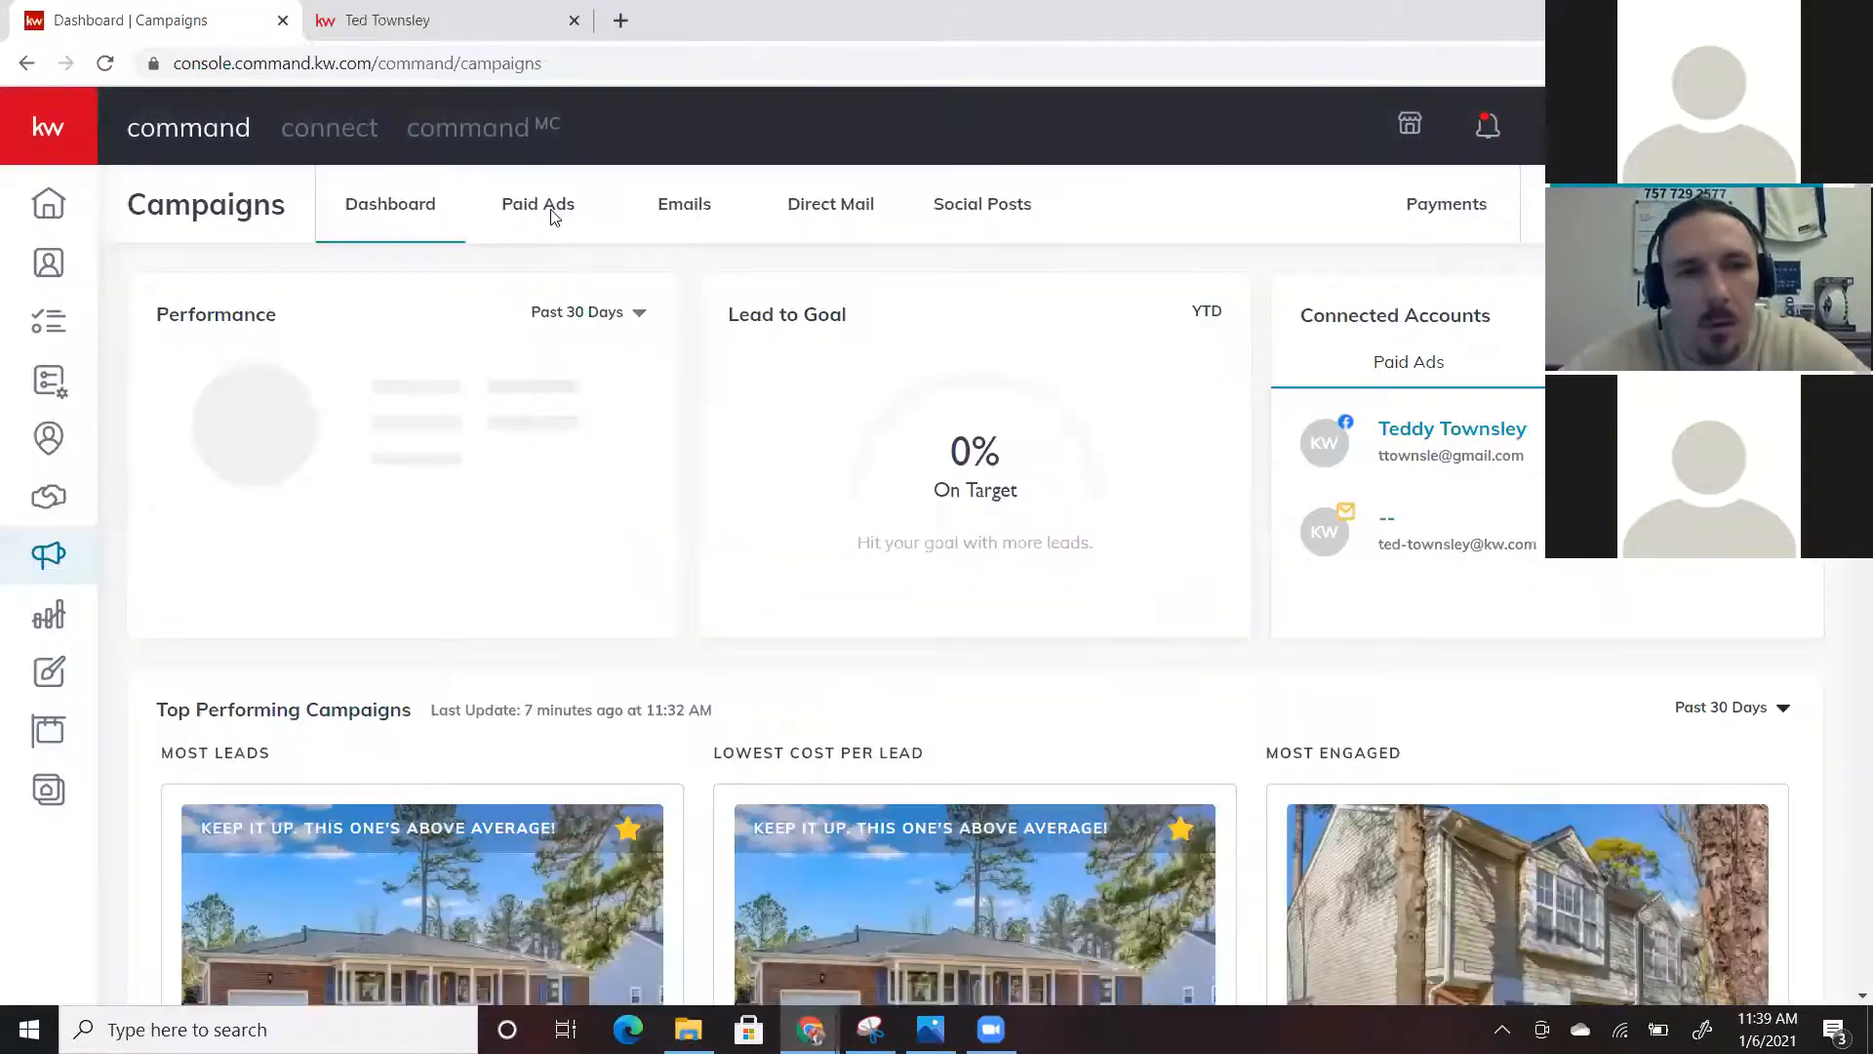
left_click(553, 215)
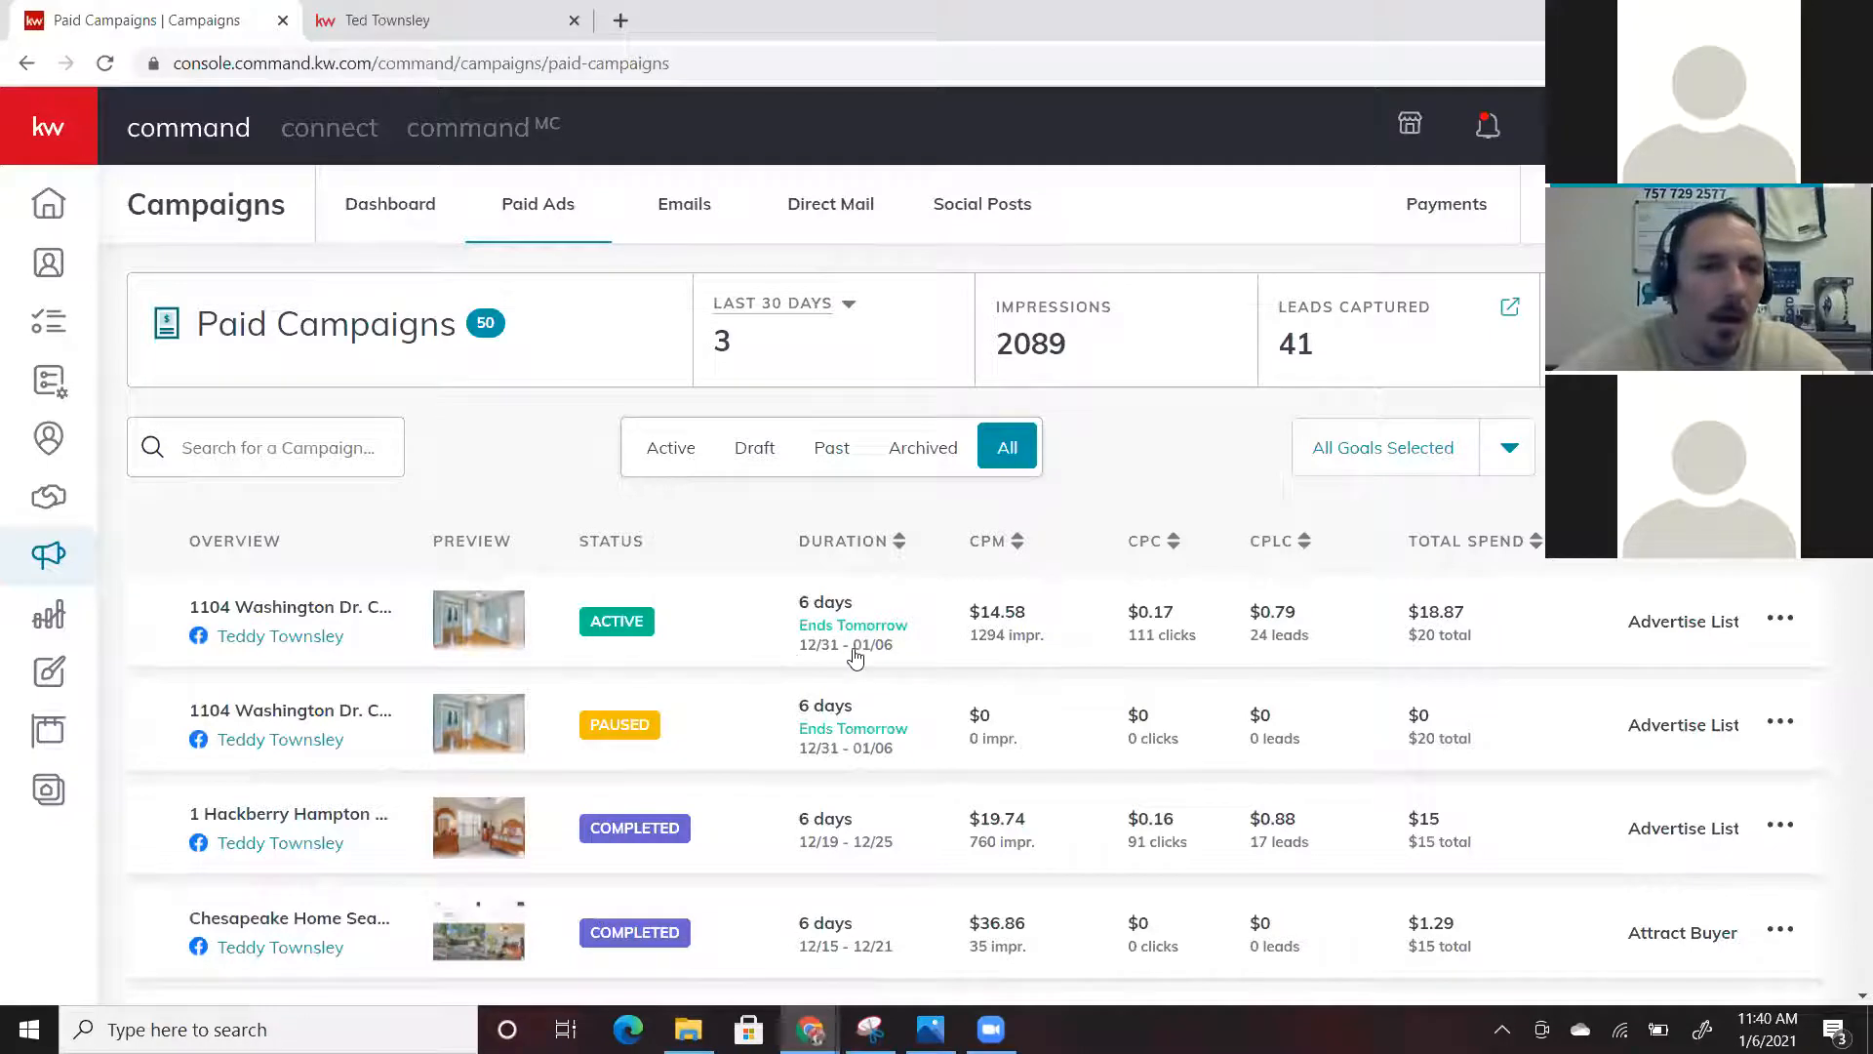
scroll(878, 771, "down", 1)
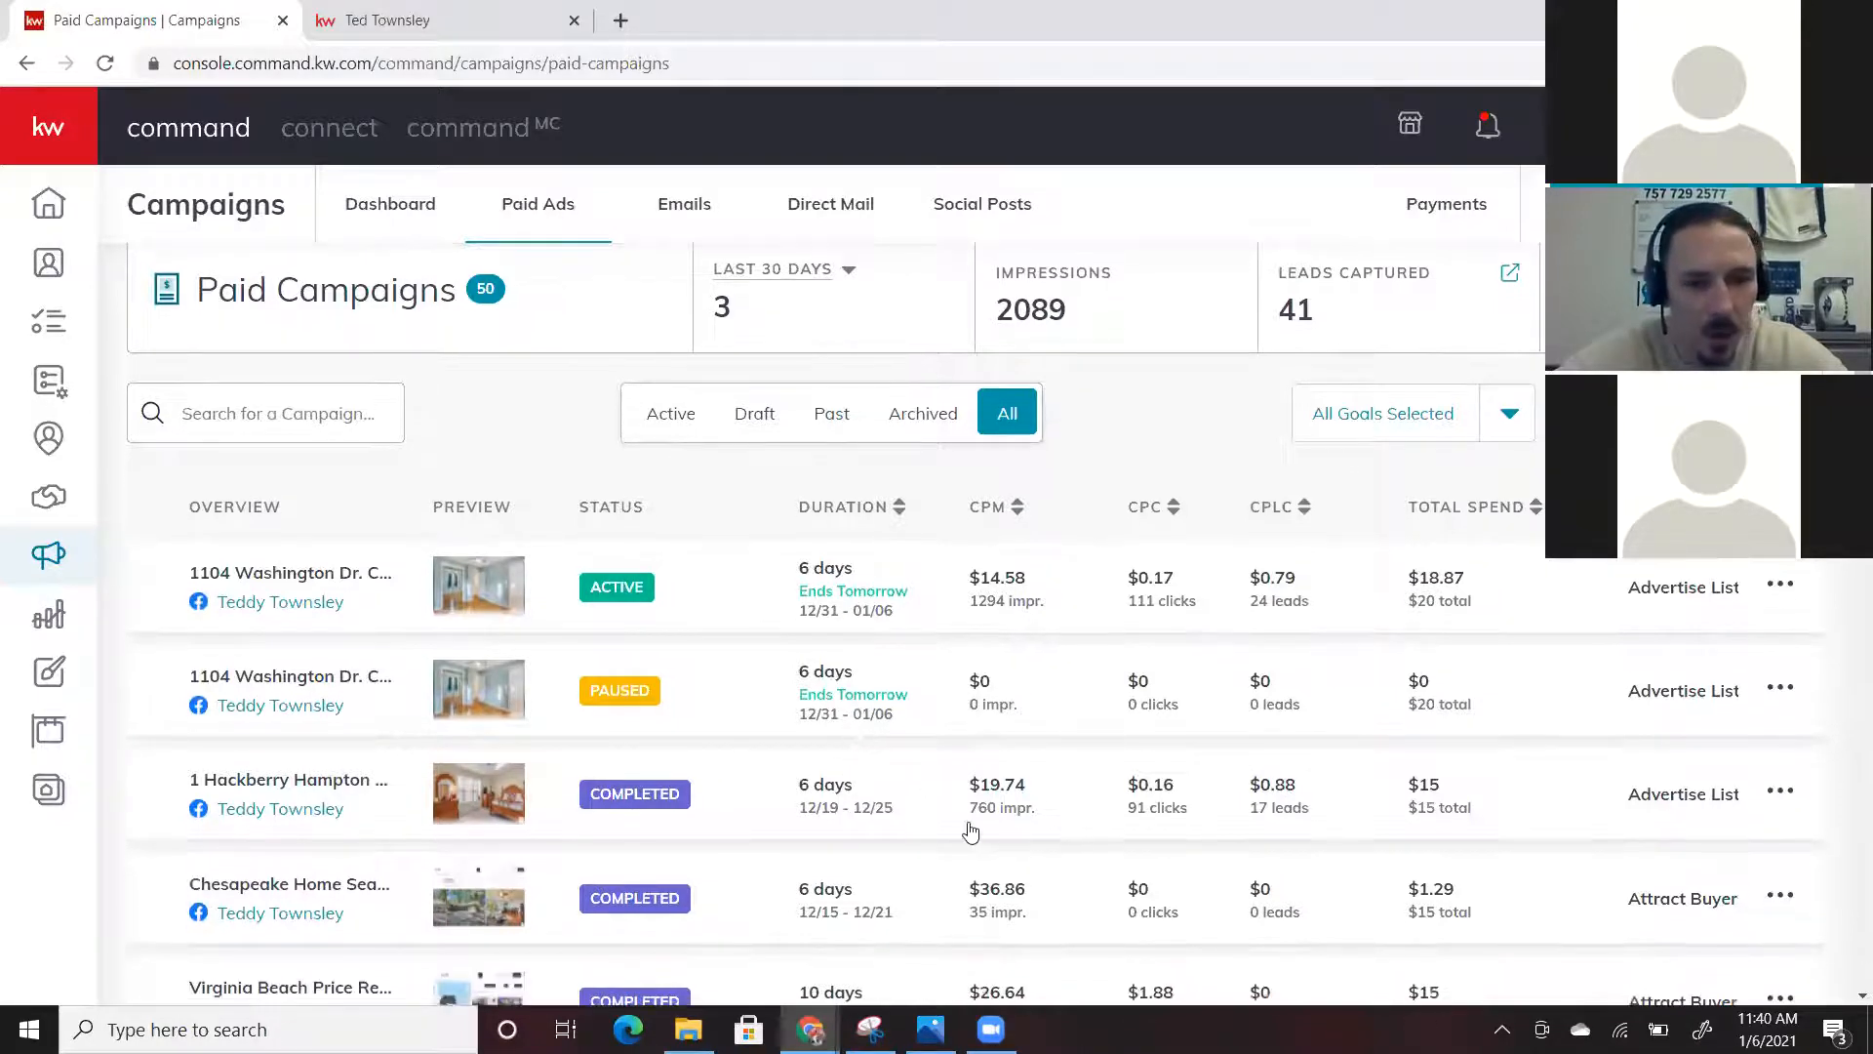
scroll(970, 831, "up", 1)
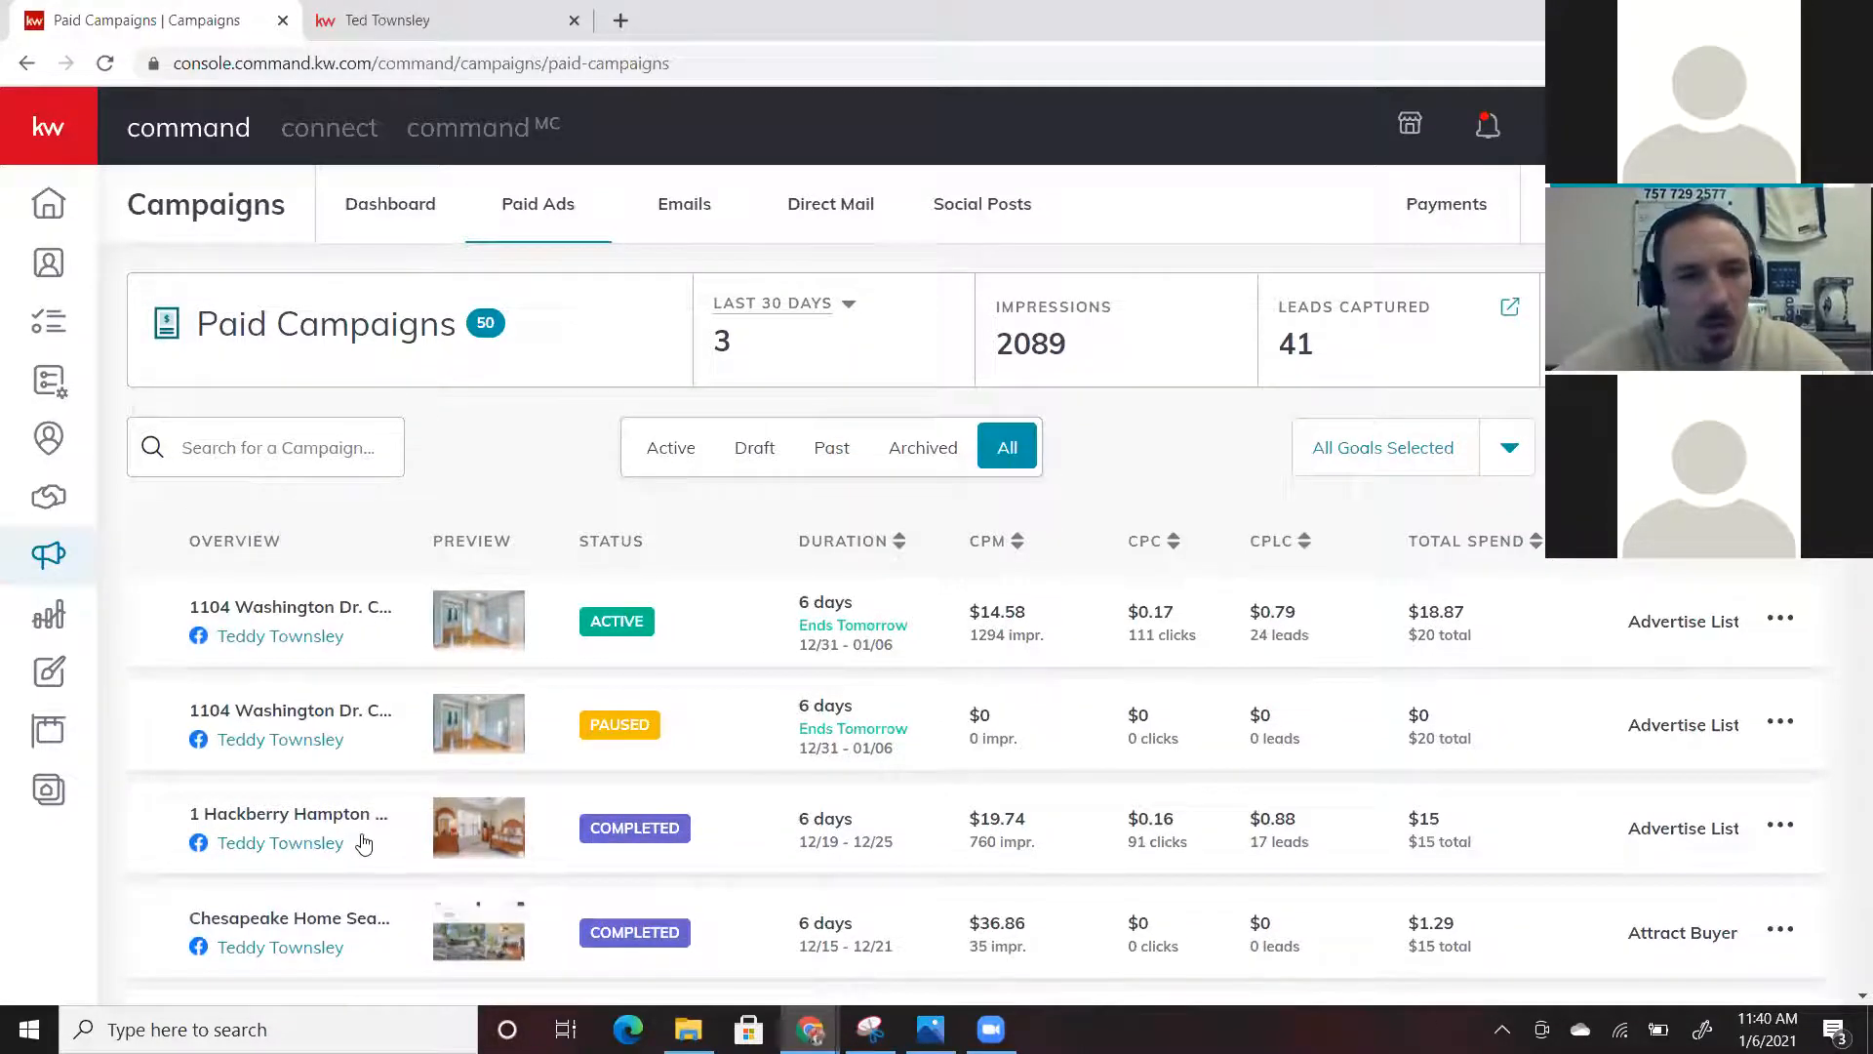